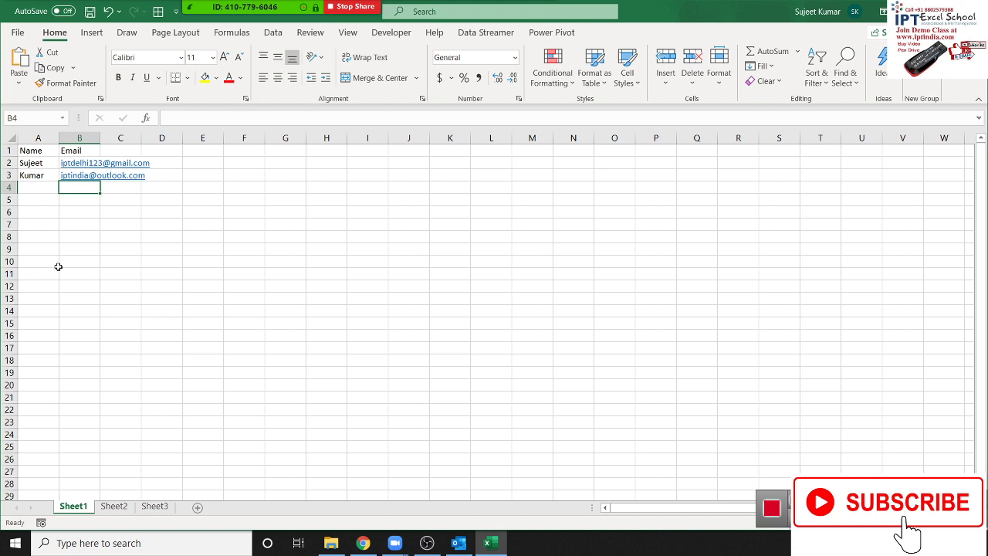
Look over the Name list, then open the Visual Basic editor from the Developer tab.
left_click_drag(23, 154, 30, 301)
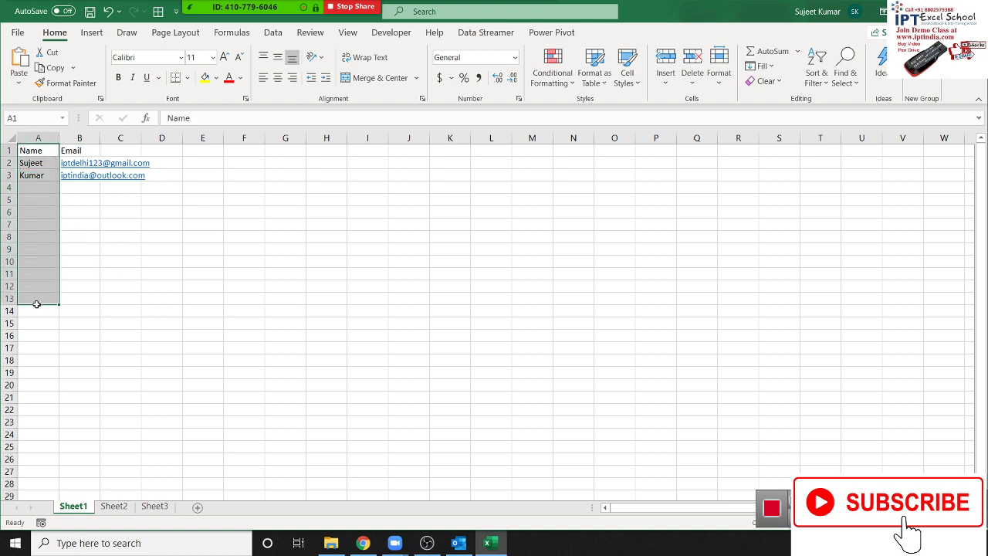
mouse_move(23, 163)
left_mouse_down()
mouse_move(40, 186)
mouse_move(39, 177)
left_mouse_up()
left_click(134, 214)
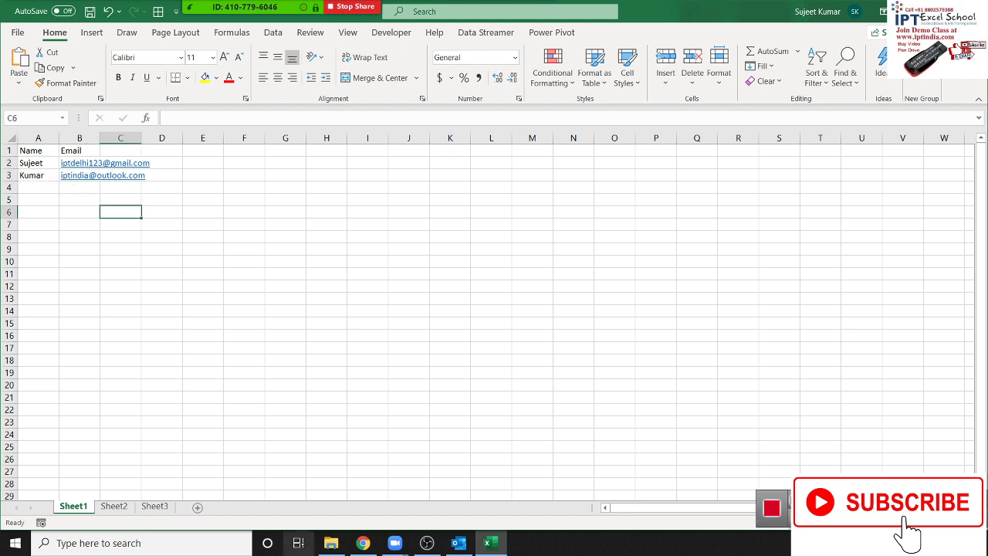
left_click(392, 36)
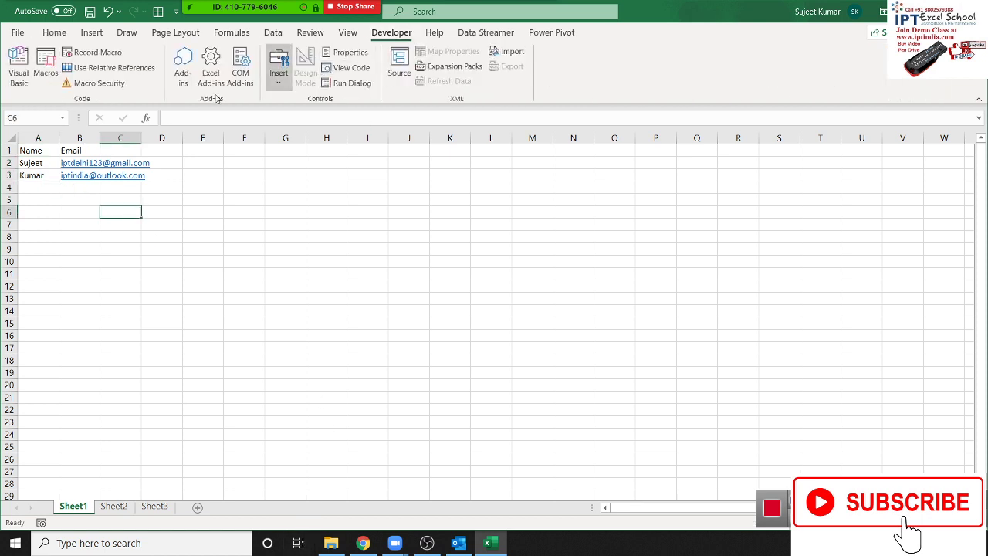
left_click(19, 68)
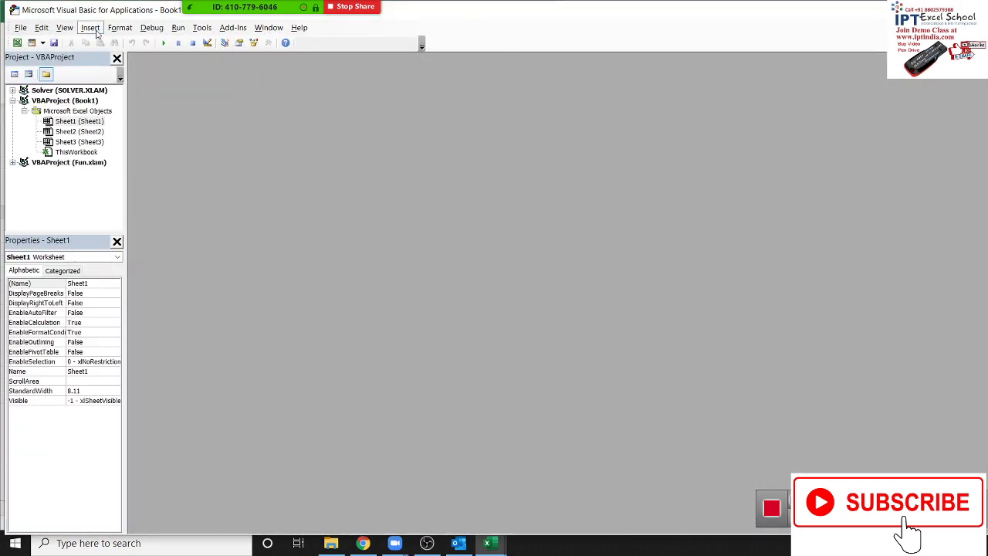
Insert a new module and create an empty Sub sendmail() macro.
left_click(90, 27)
left_click(100, 69)
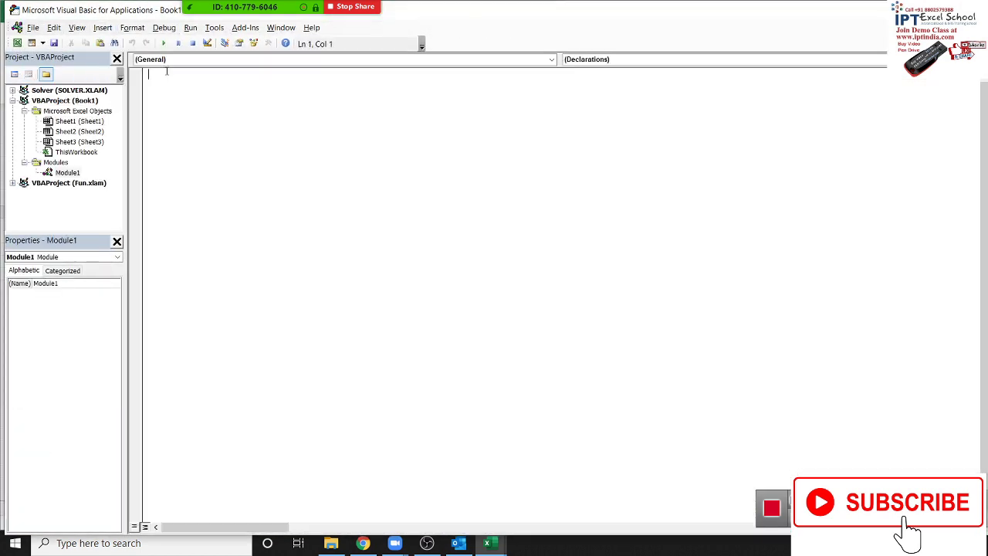
type("sub rr")
type("()")
key("Return")
key("Return")
key("Return")
key("Return")
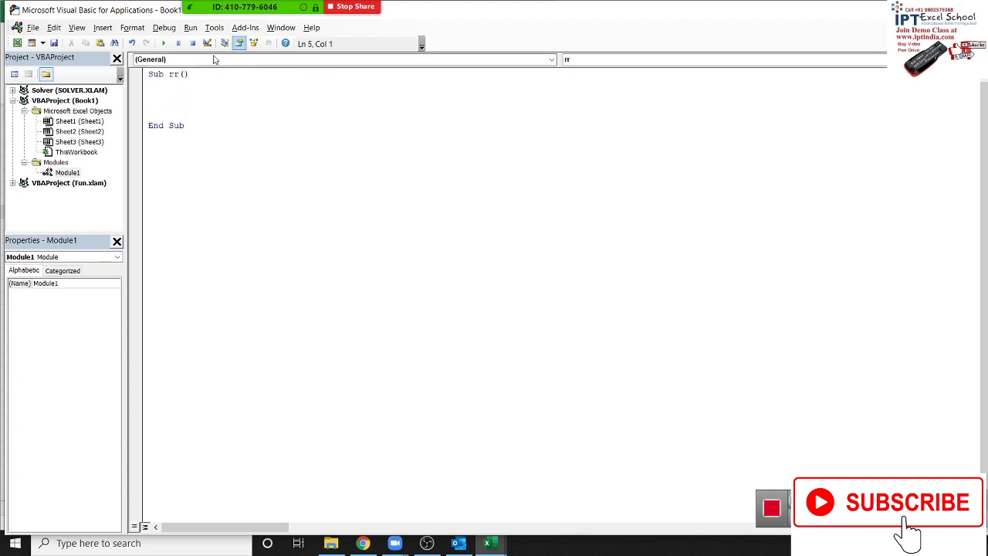
double_click(172, 74)
type("sen")
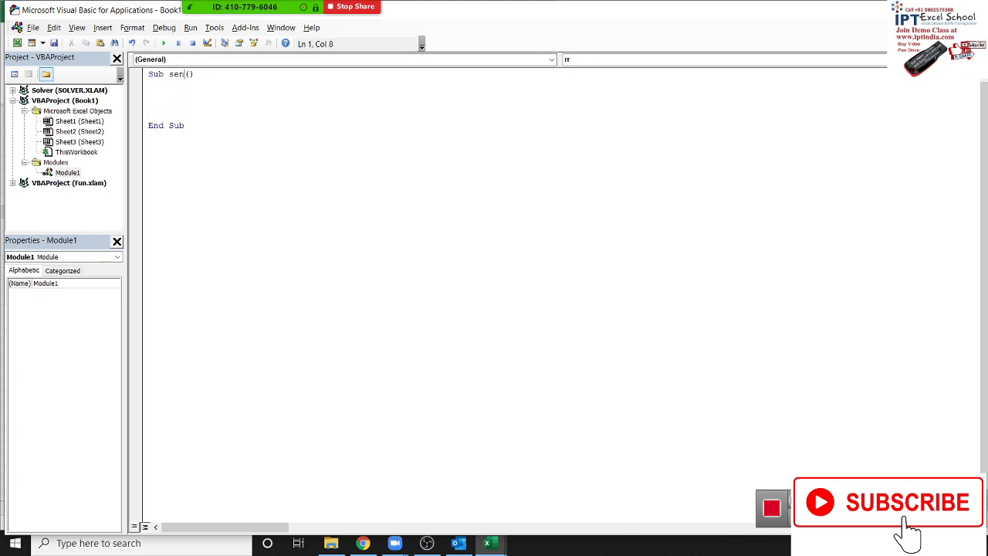
type("dmail")
left_click(150, 92)
key("Return")
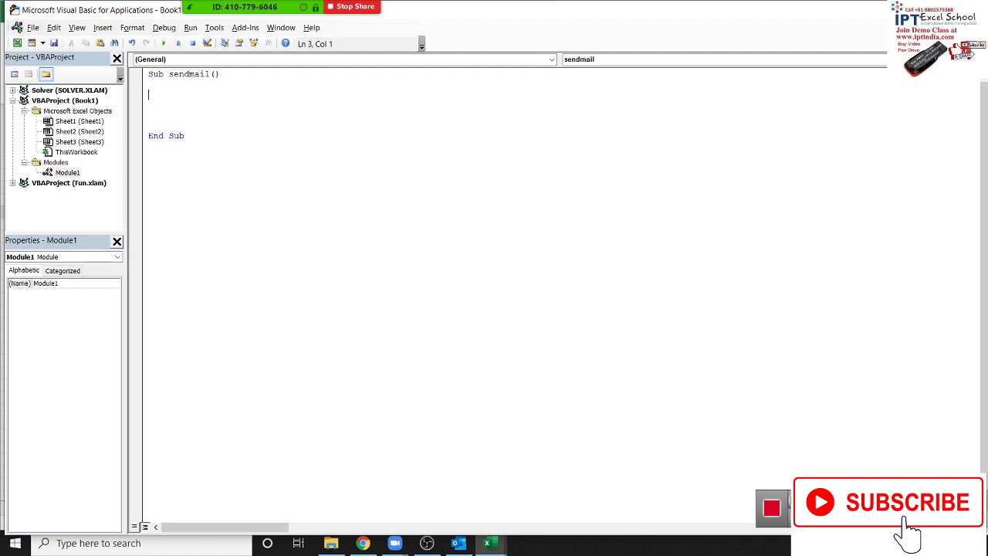
Declare App and mail As Object and Set App = CreateObject("Outlook.Application").
type("dim ")
type("outa")
type("pp")
key("BackSpace")
key("BackSpace")
key("BackSpace")
key("BackSpace")
key("BackSpace")
type("App")
type(" as ")
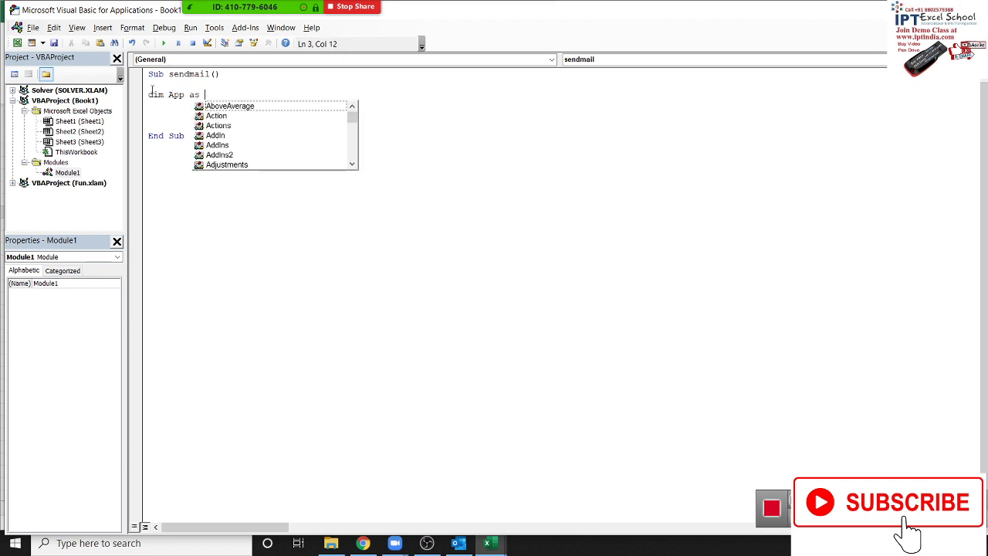
type("o")
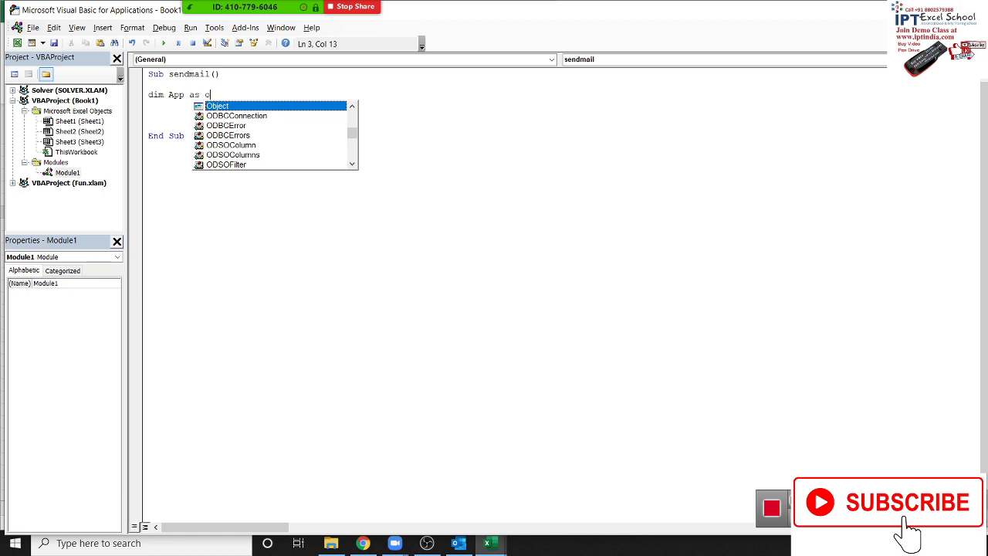
key("Tab")
key("Return")
type("dim ")
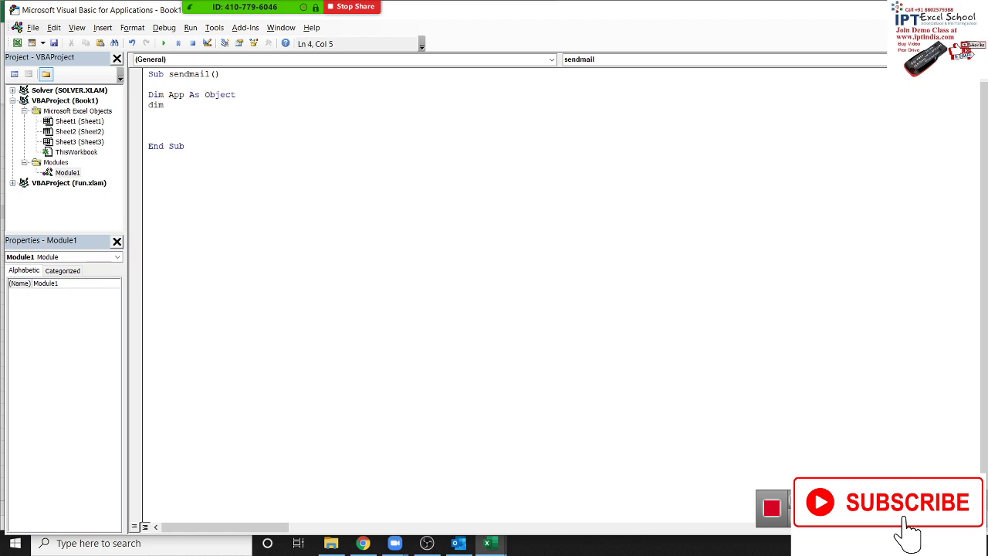
type("mail as ")
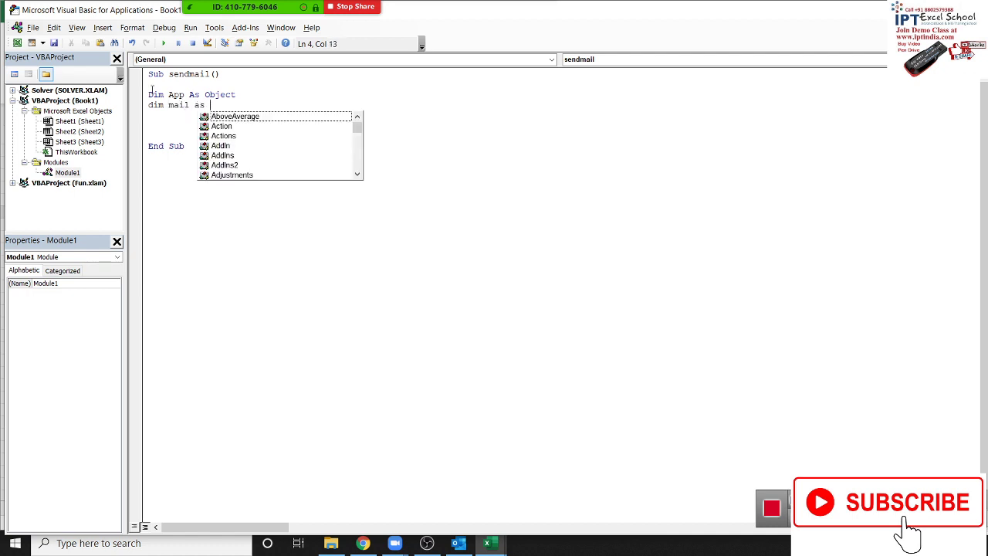
type("o")
key("Tab")
key("Return")
key("Return")
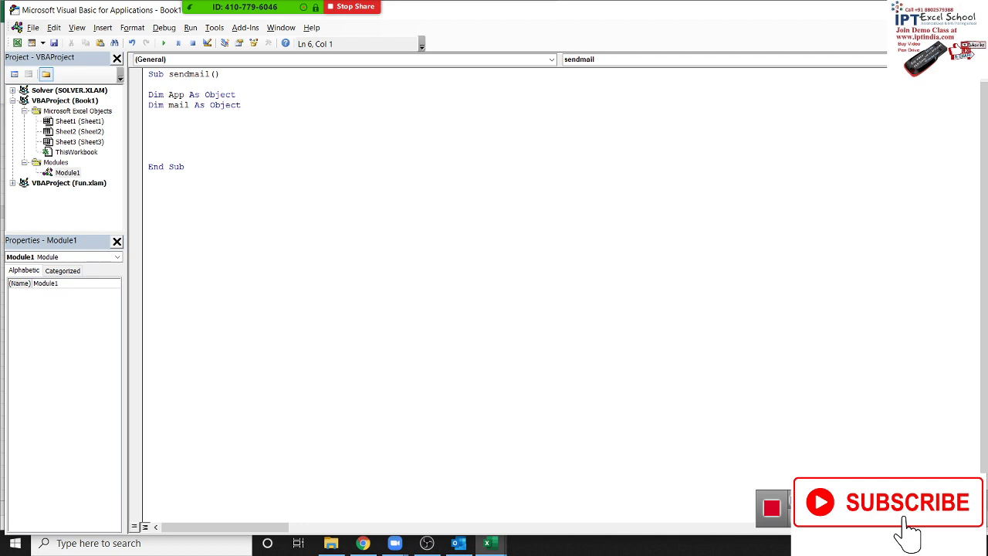
type("set ap")
type("p=")
type("createo")
type("bject")
type("(")
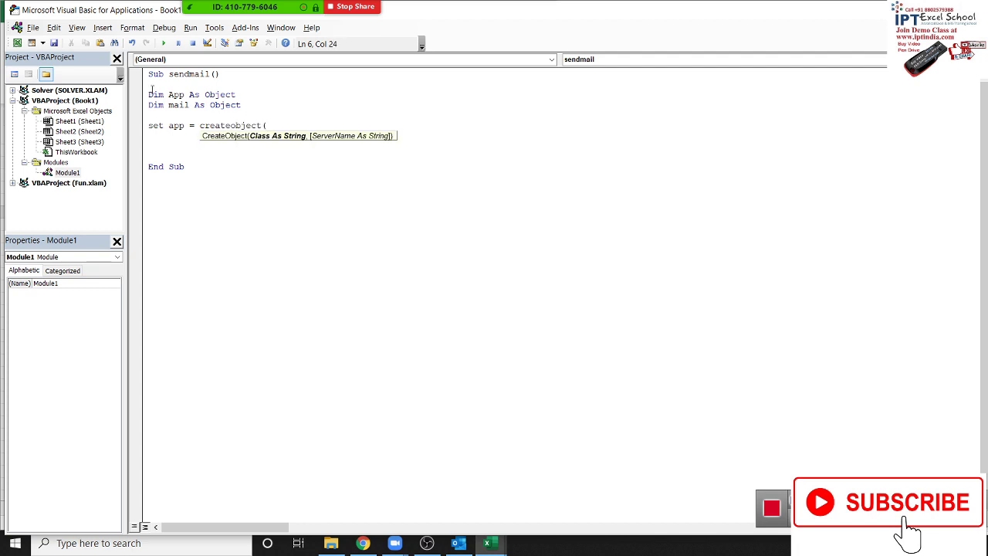
type("\"O")
type("utloo")
type("k.A")
type("pplica")
type("tion")
type(")")
key("Return")
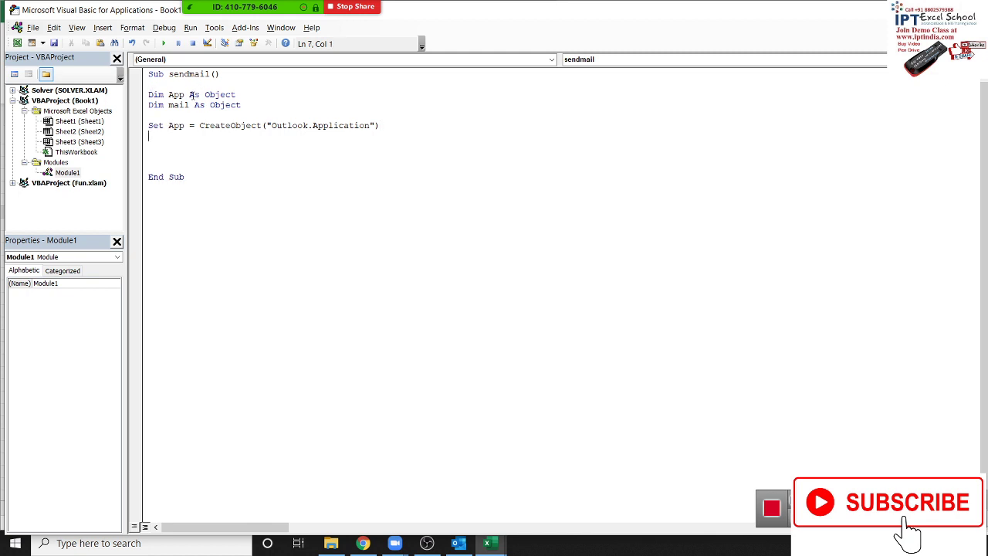
double_click(176, 94)
mouse_move(362, 543)
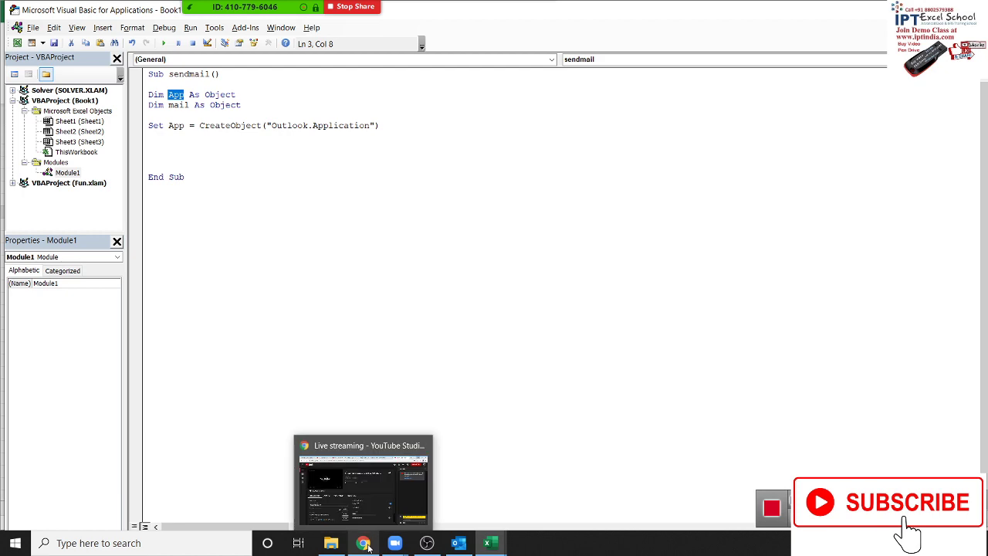
Reply in the WhatsApp chat with the meeting ID and passcode, then show the desktop.
left_click(363, 482)
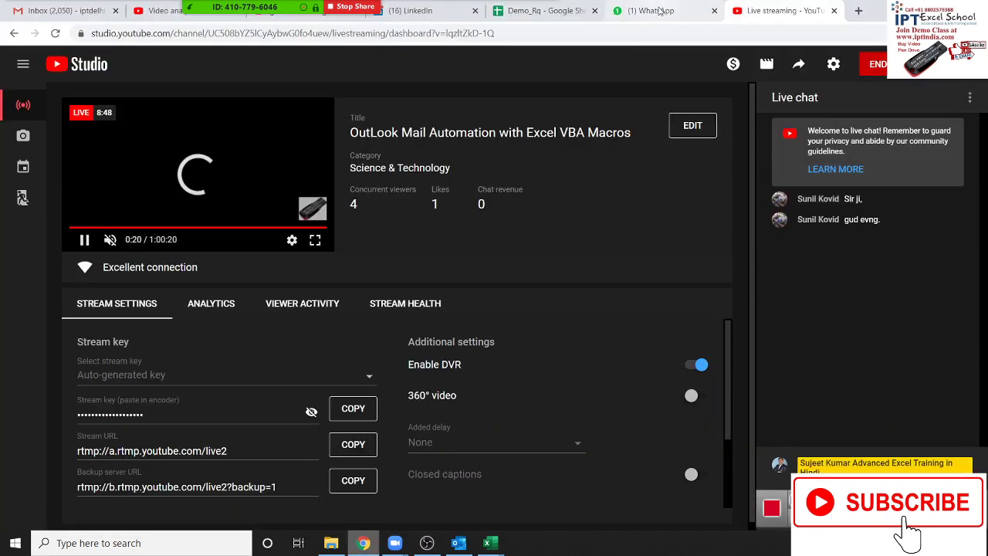
left_click(661, 11)
left_click(238, 199)
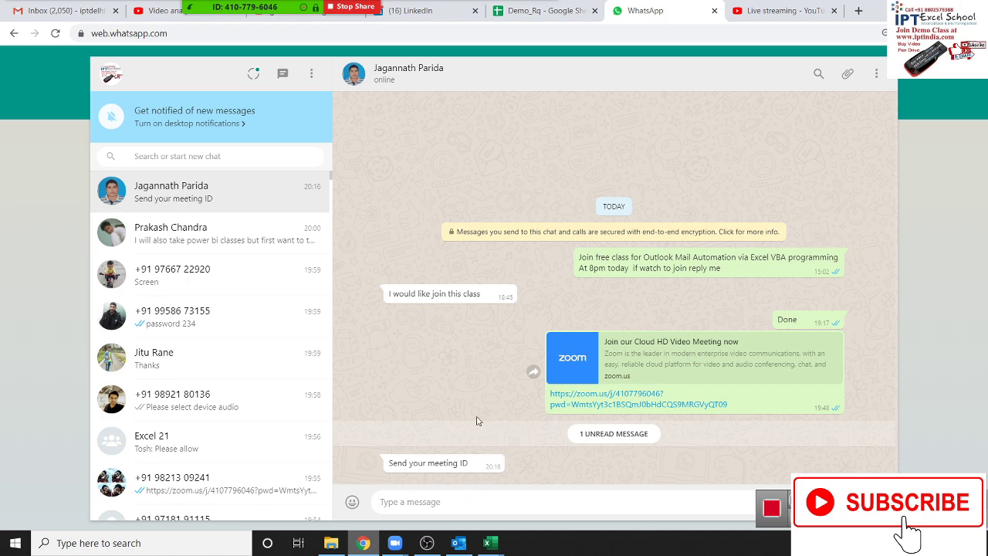
key("Return")
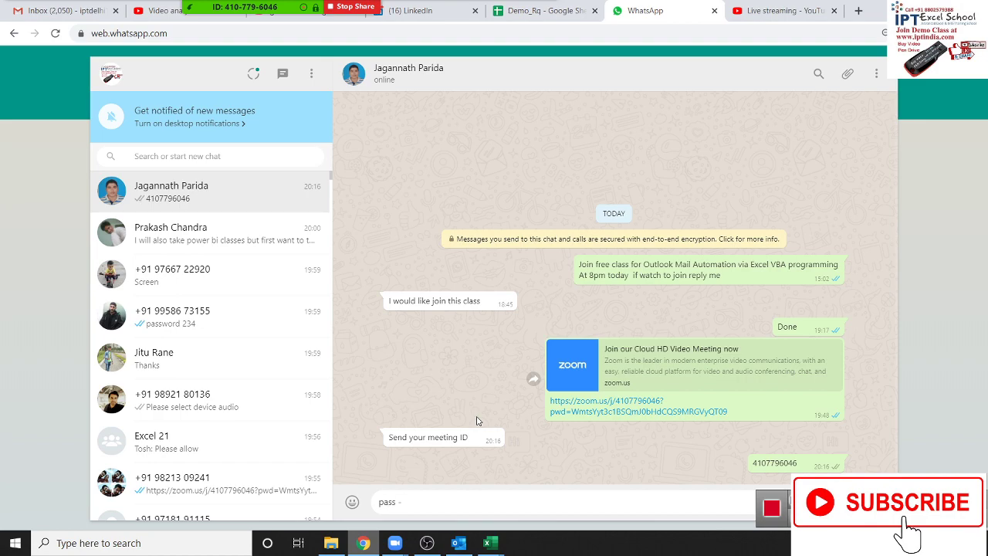
key("Return")
key("super+d")
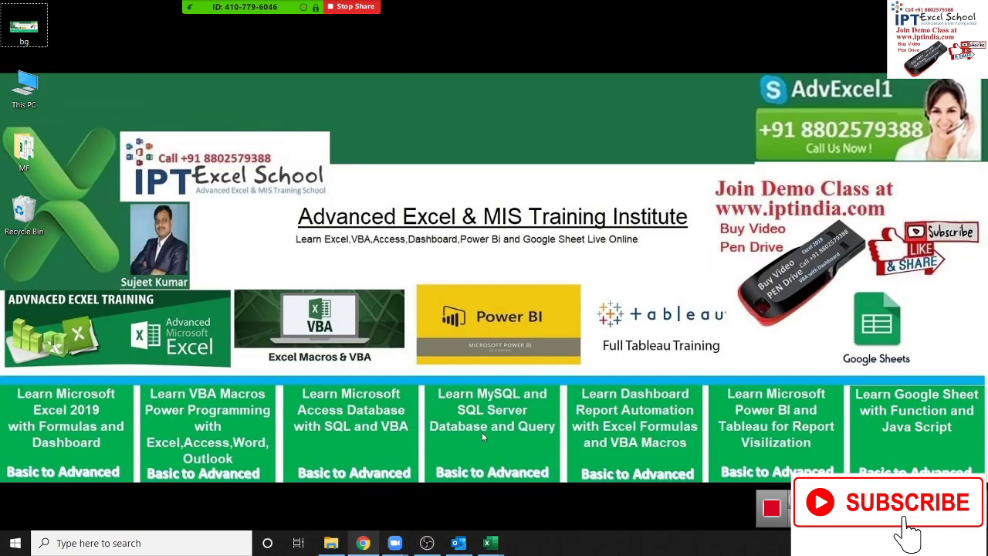
Add Set mail = App.CreateItem(0) below CreateObject and breakpoint the CreateObject line.
left_click(517, 511)
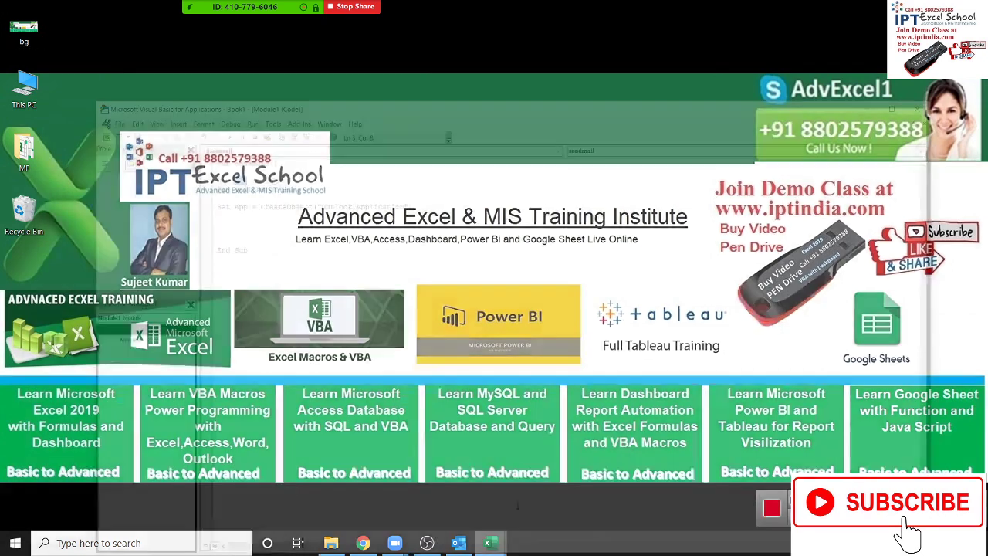
left_click(209, 143)
left_click(232, 138)
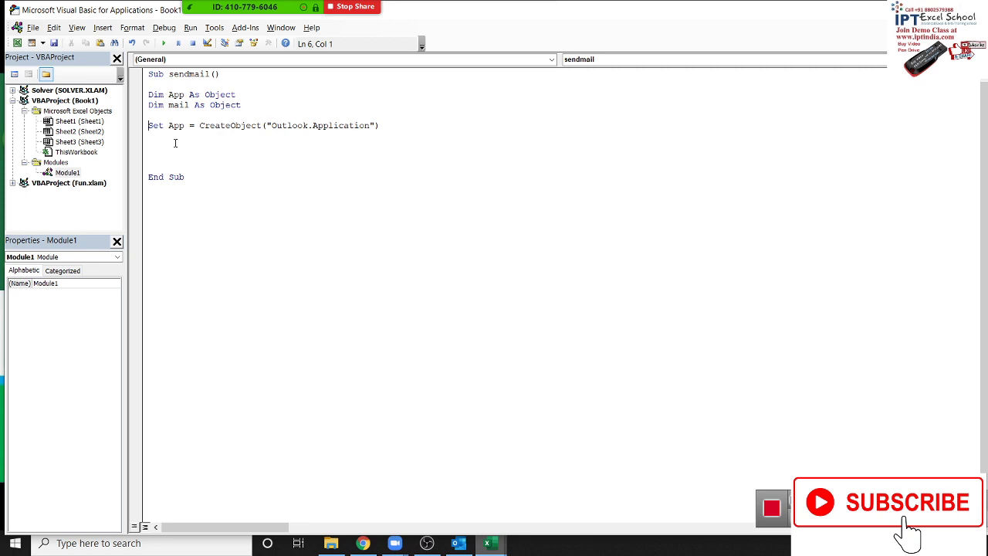
type("sen")
type("t")
key("BackSpace")
key("BackSpace")
key("BackSpace")
key("BackSpace")
type("et ma")
type("il = ")
type("app.")
type("creat")
type("e")
type("item")
type("(0")
key("Return")
left_click(236, 166)
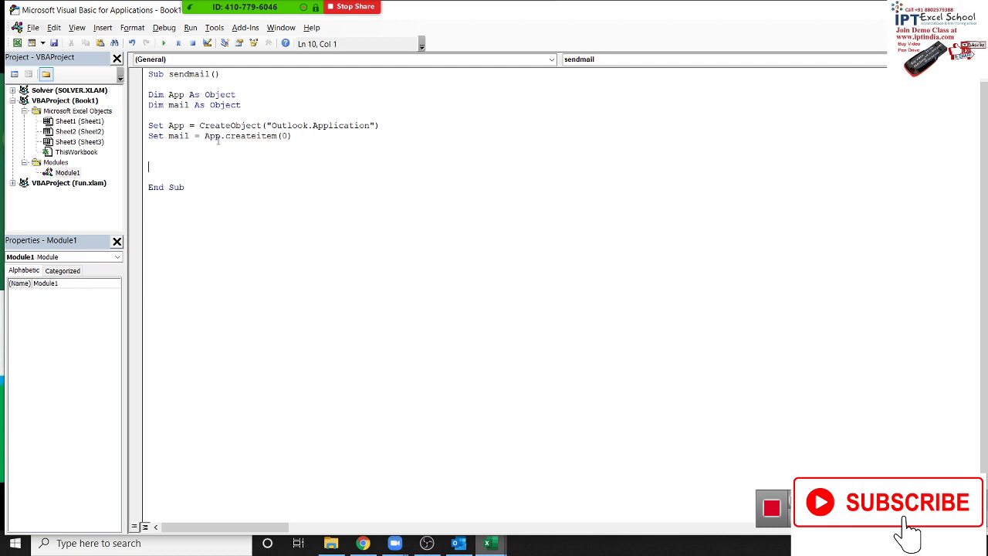
left_click(135, 125)
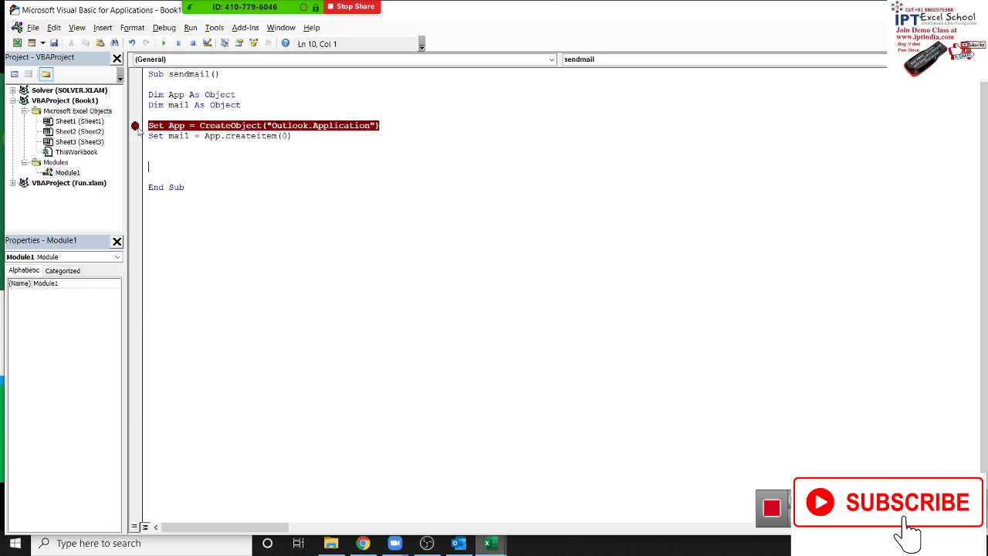
Breakpoint the CreateItem line, then discard the blank Outlook test message without saving.
left_click(458, 543)
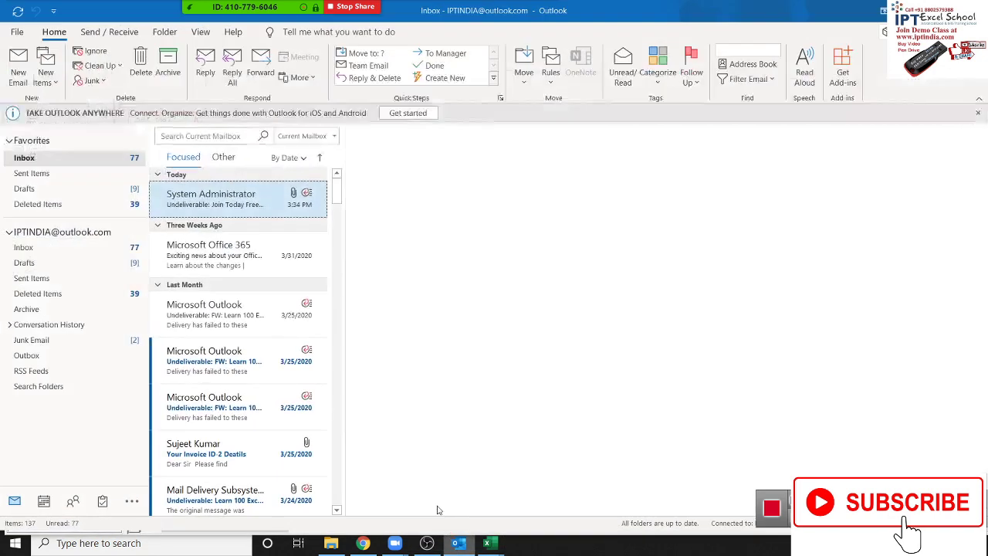
key("alt+Tab")
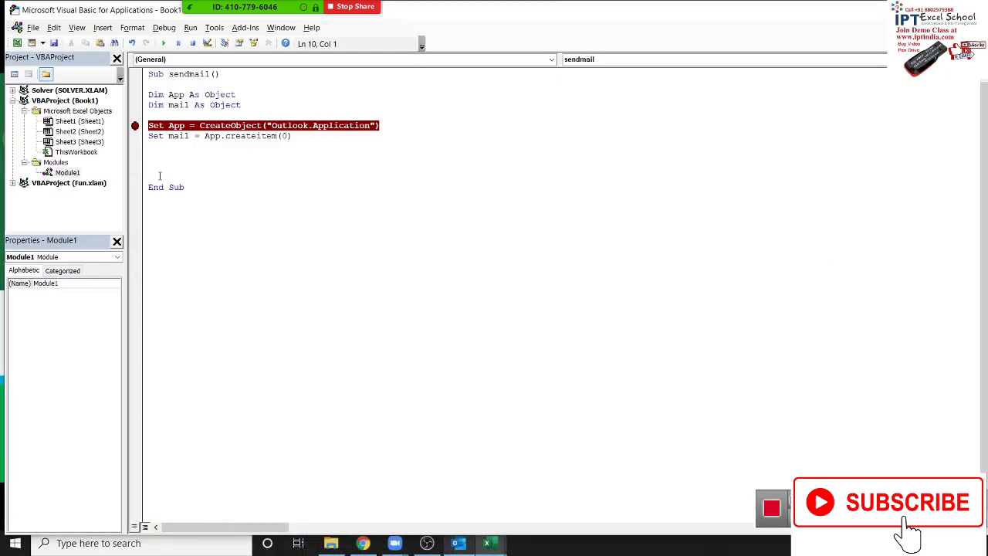
left_click(135, 136)
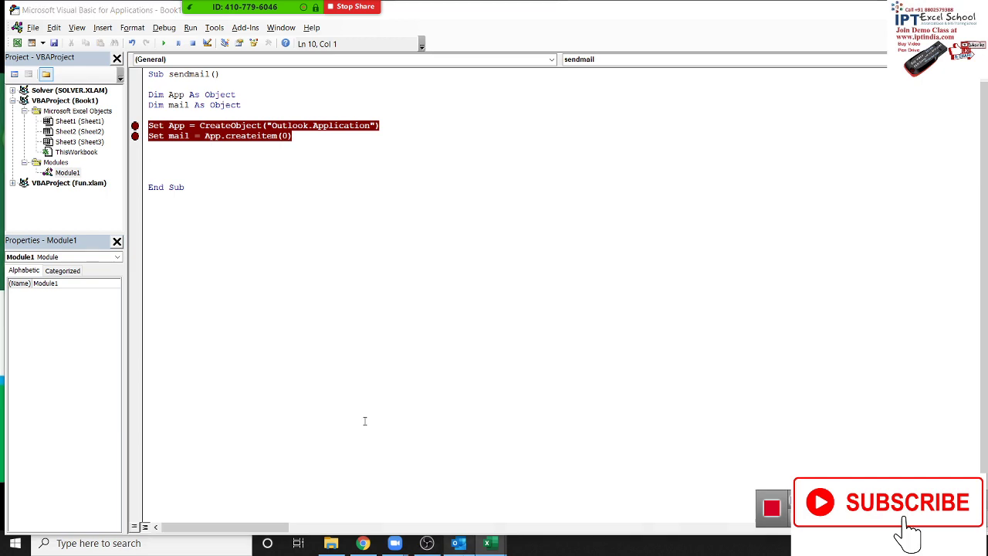
key("alt+Tab")
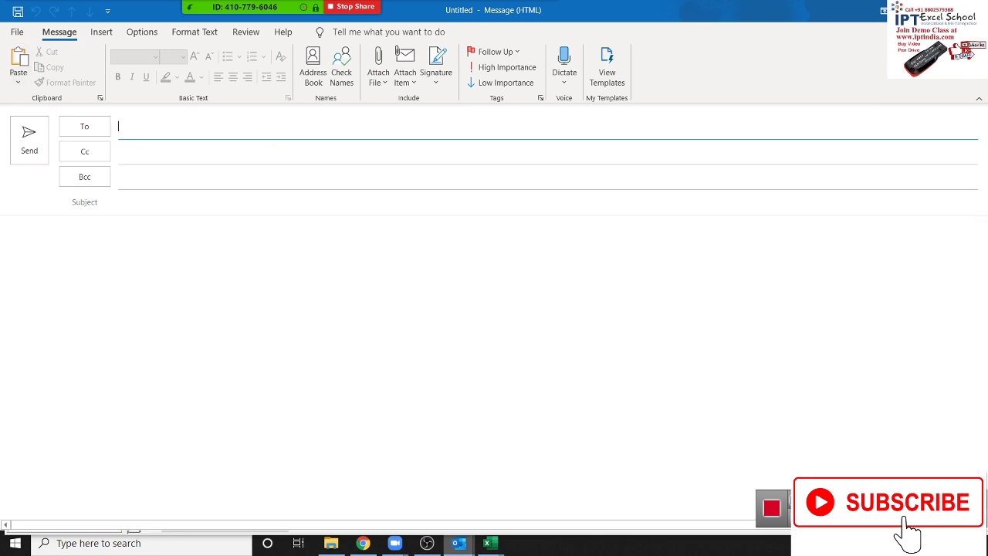
key("Escape")
left_click(500, 308)
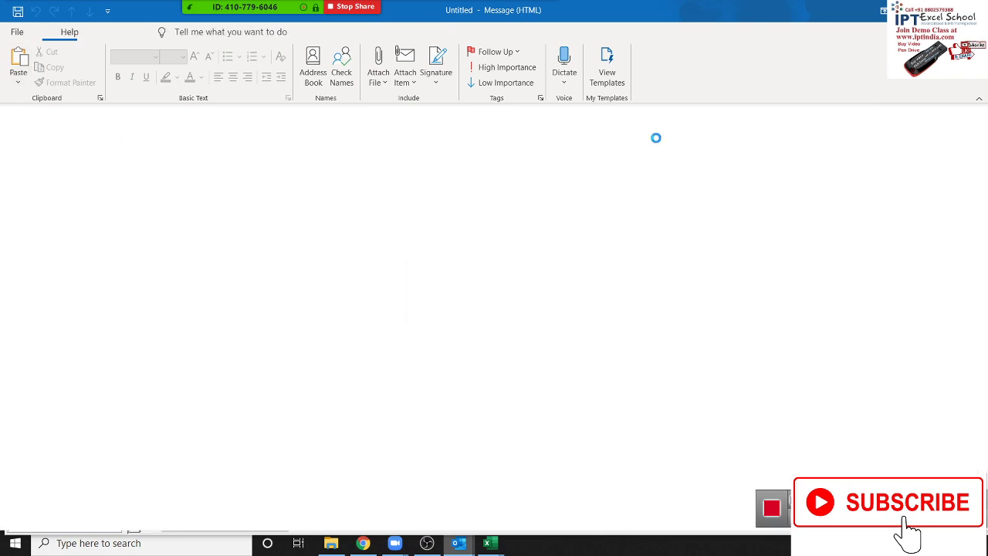
key("alt+Tab")
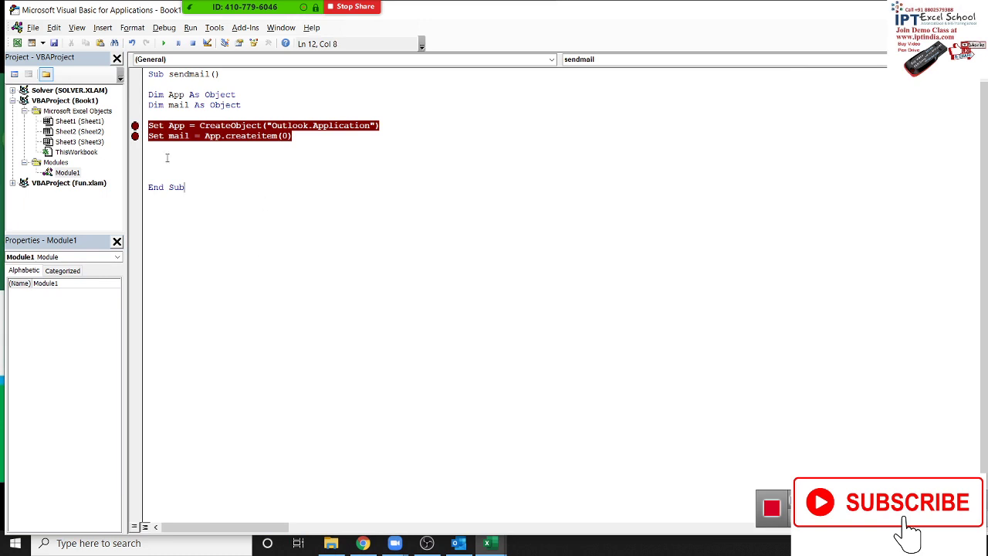
Clear both breakpoints and start a For i = 2 To 4 loop.
left_click(134, 136)
left_click(134, 126)
left_click(157, 154)
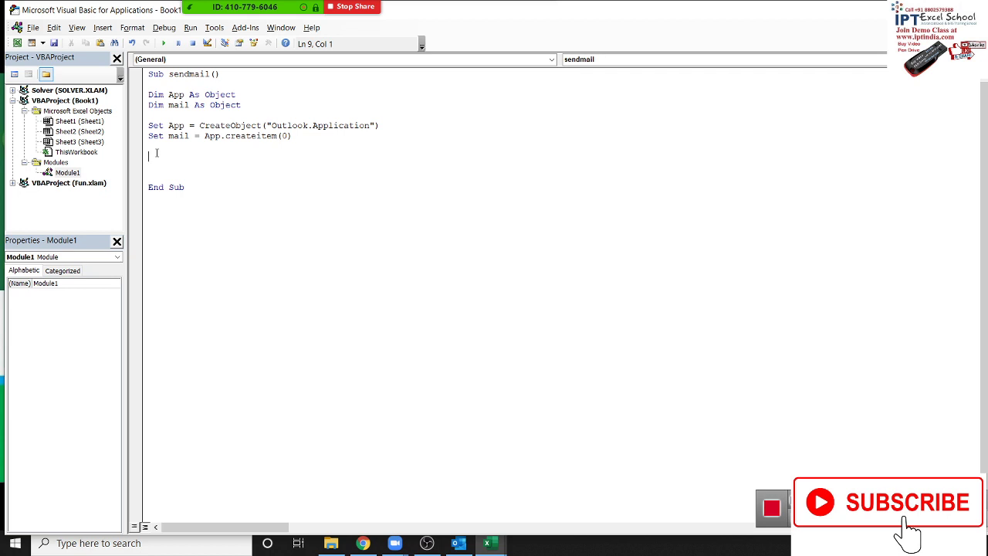
key("Return")
key("Up")
key("alt+Tab")
key("alt+Tab")
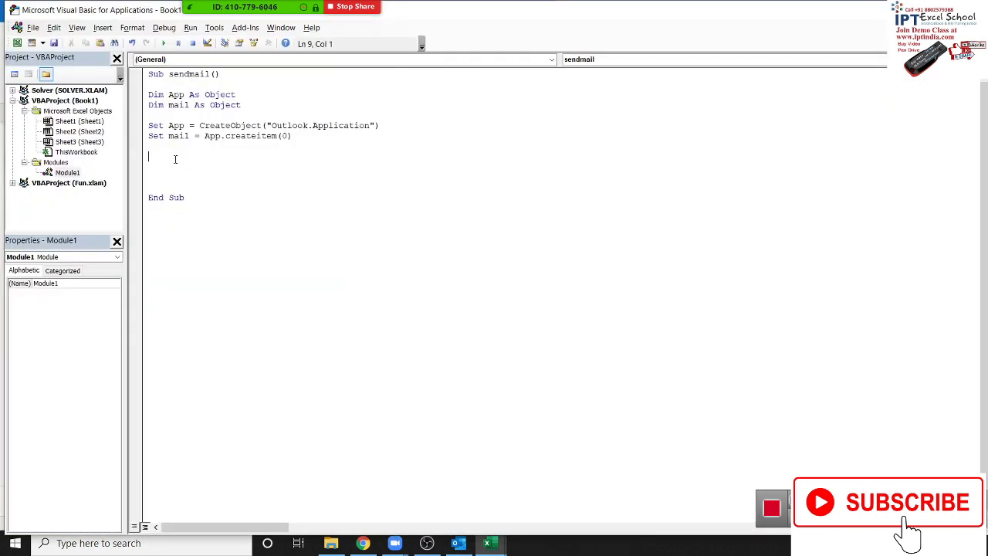
key("Up")
key("Down")
type("fo")
type("r i = ")
type("2 ")
type("yo")
key("BackSpace")
key("BackSpace")
type("t")
type("o4")
key("Return")
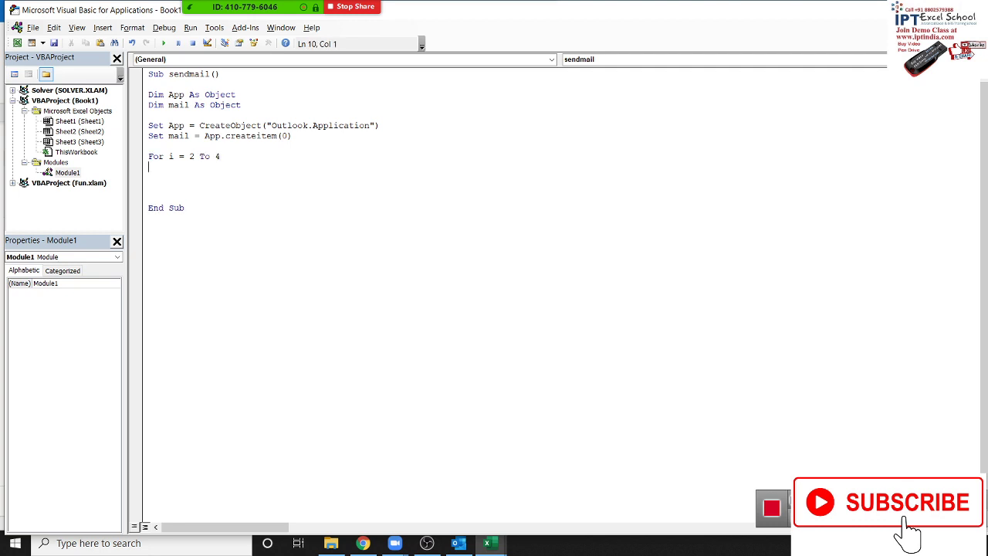
key("Return")
Open a With mail block setting .To = Range("B" & i).Value.
type("with ")
type("mail")
key("Return")
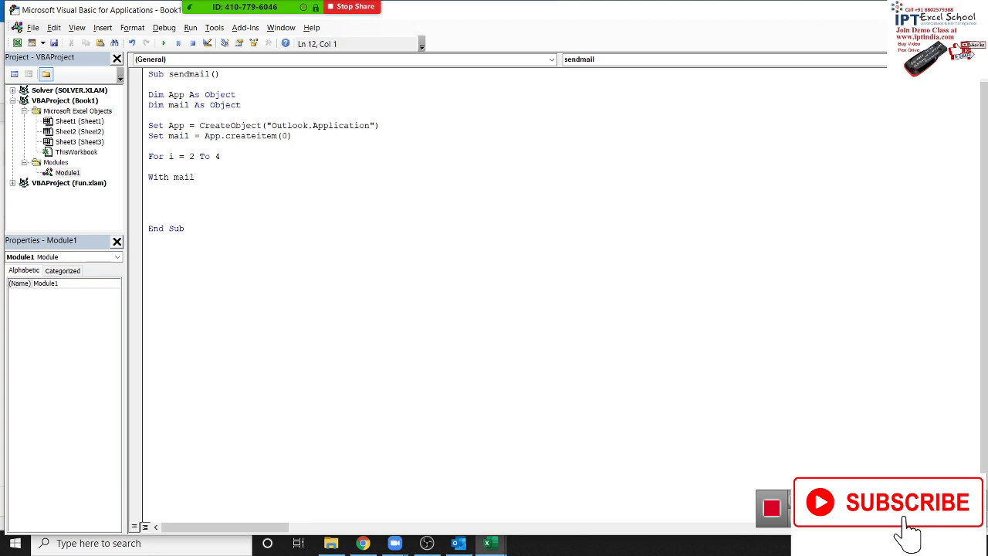
type(".to = ")
type("range")
type("(\"b")
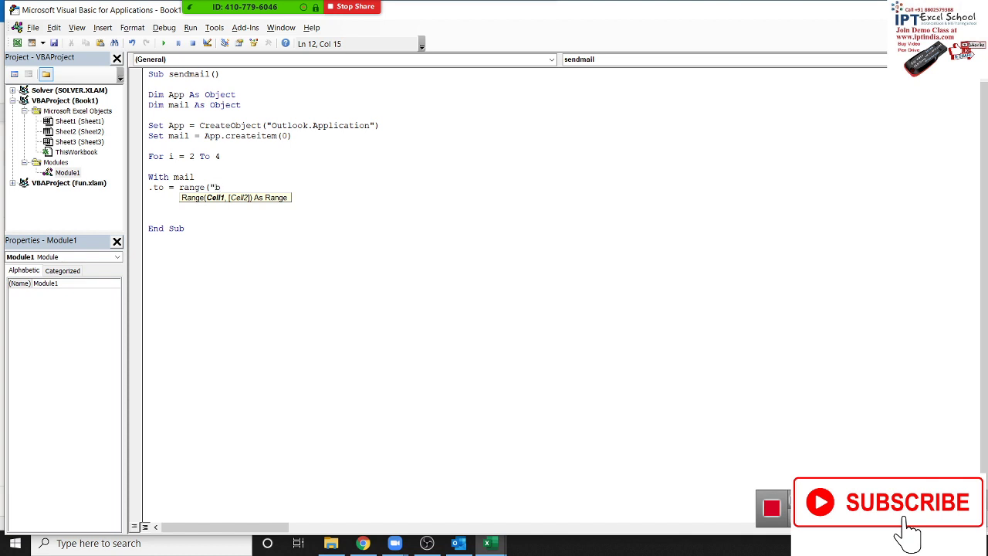
key("BackSpace")
type("B")
type("\" & ")
type("i")
type(").")
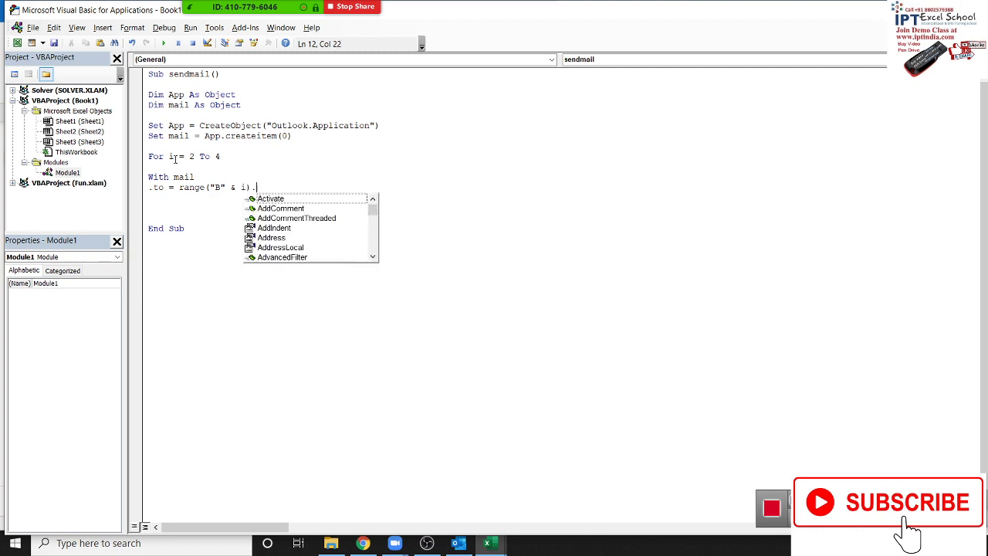
type("v")
key("Down")
key("Return")
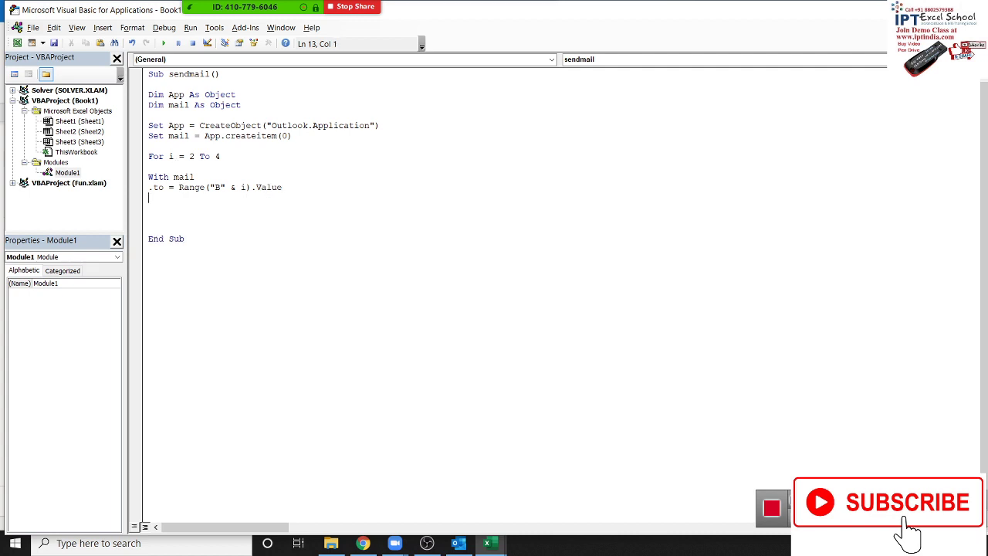
Set .CC and .BCC to empty strings and .Subject = "Data".
type("cc ")
type("= \"\"")
key("Return")
type("bcc ")
type("=")
key("BackSpace")
type("=")
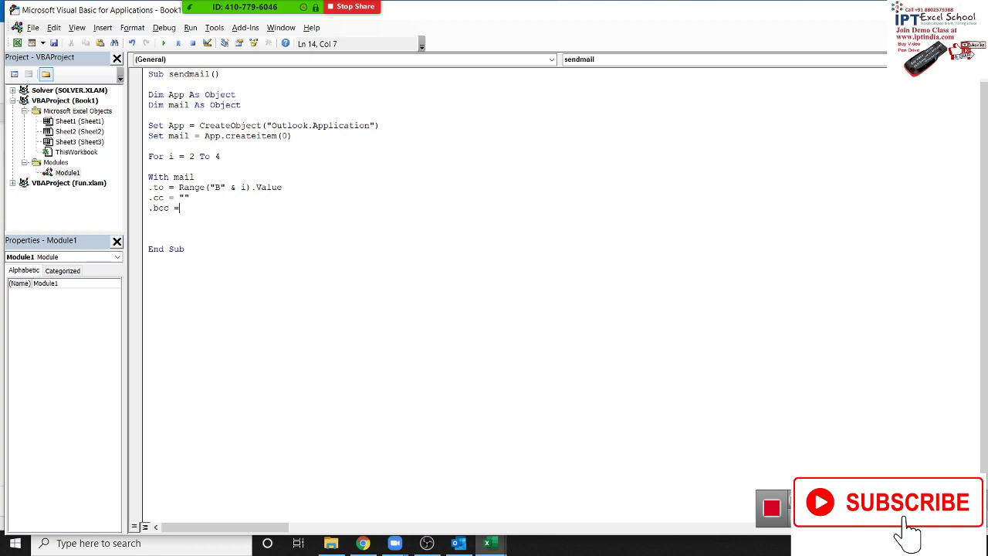
type("\"\"")
key("Return")
type("sub")
type("ject")
type(" =\"D")
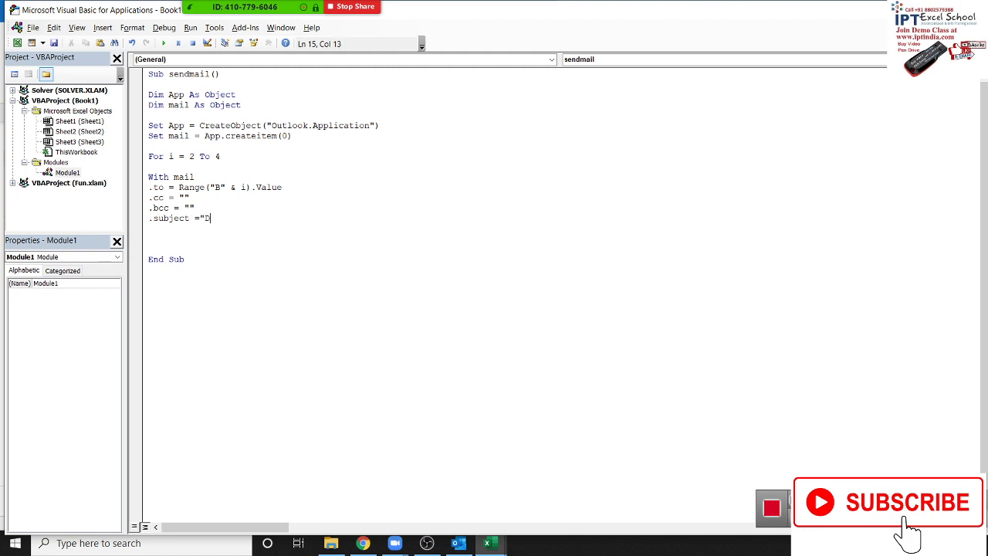
type("ata\"")
key("Return")
key("alt+Tab")
key("alt+Tab")
key("alt+Tab")
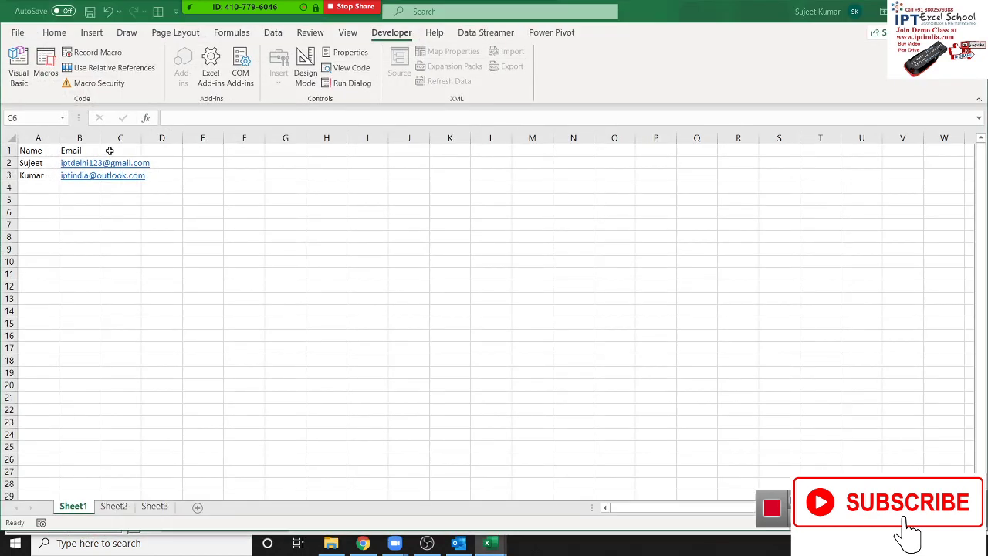
Autofit column B so the full email addresses are visible.
left_click(110, 151)
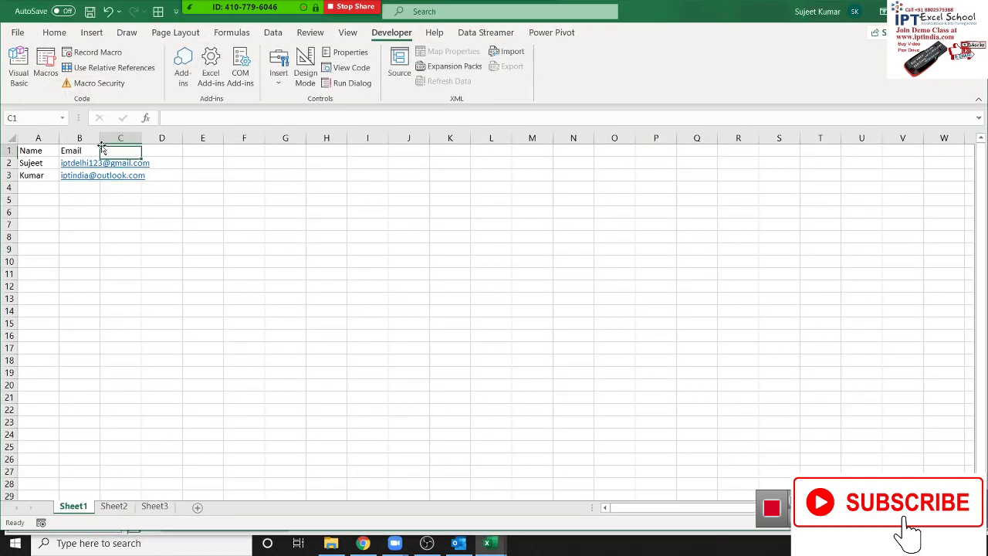
double_click(100, 137)
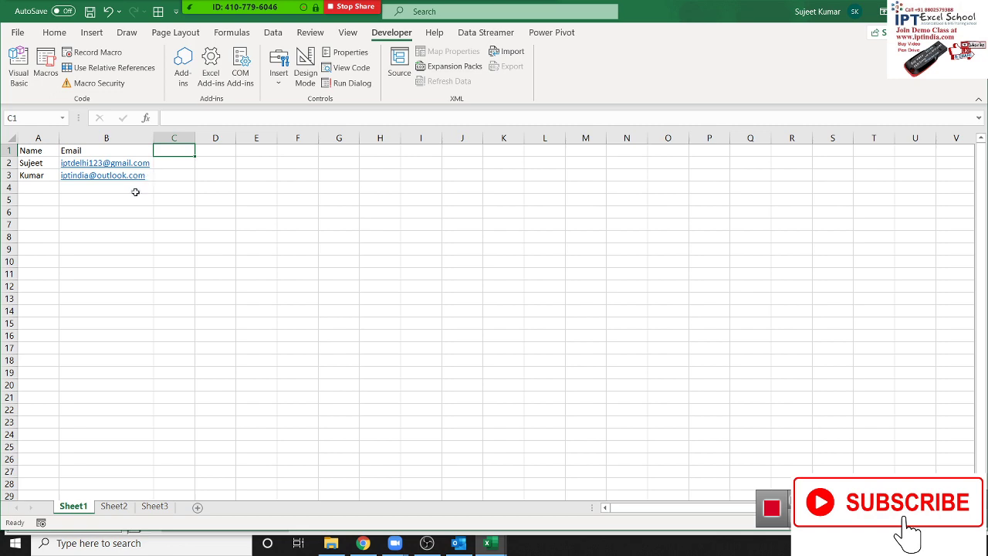
key("alt+Tab")
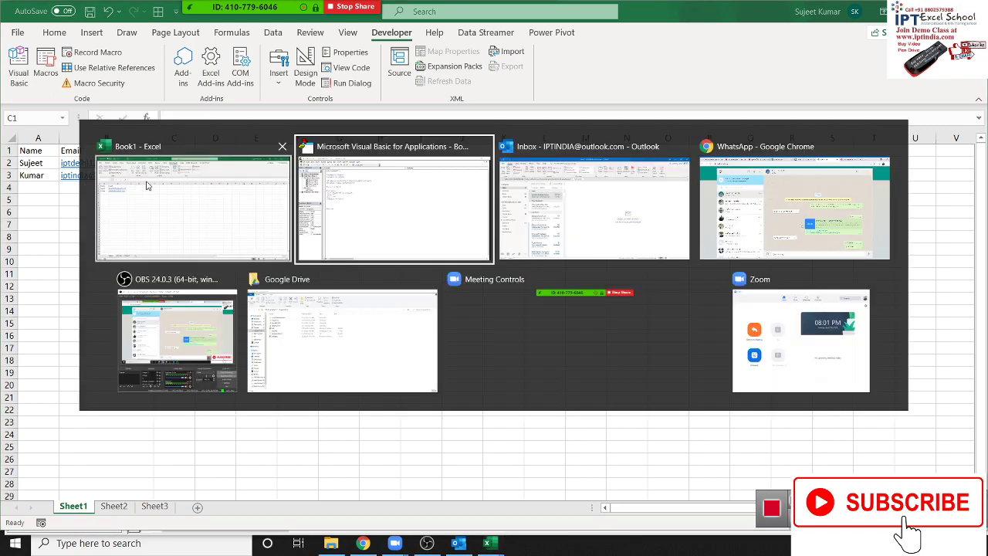
key("alt+Tab")
Start the .Body line with "Hi " & in the VBA editor.
key("alt+shift+Tab")
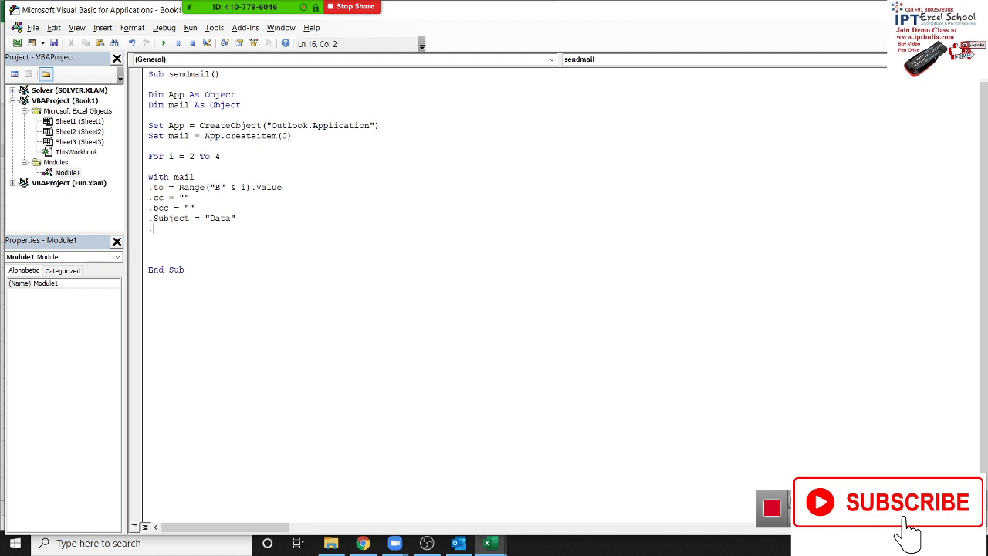
type("body ")
type("= \"")
type("Hi\"")
key("BackSpace")
key("Return")
key("Left")
type("&")
left_click(179, 186)
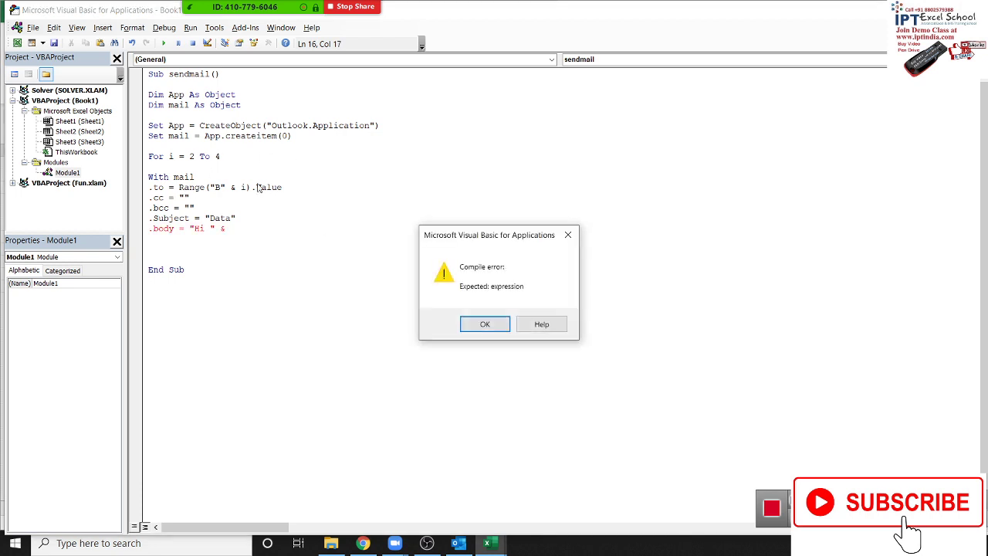
key("Return")
Append Range("A" & i).Value & "," to the body, reusing the copied .To range expression.
left_click_drag(178, 187, 299, 189)
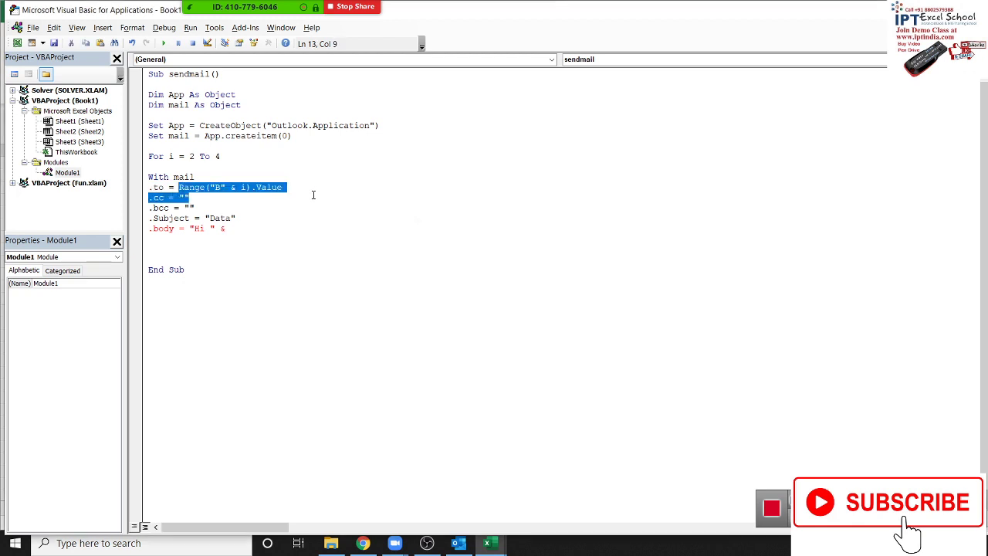
key("ctrl+c")
left_click(251, 228)
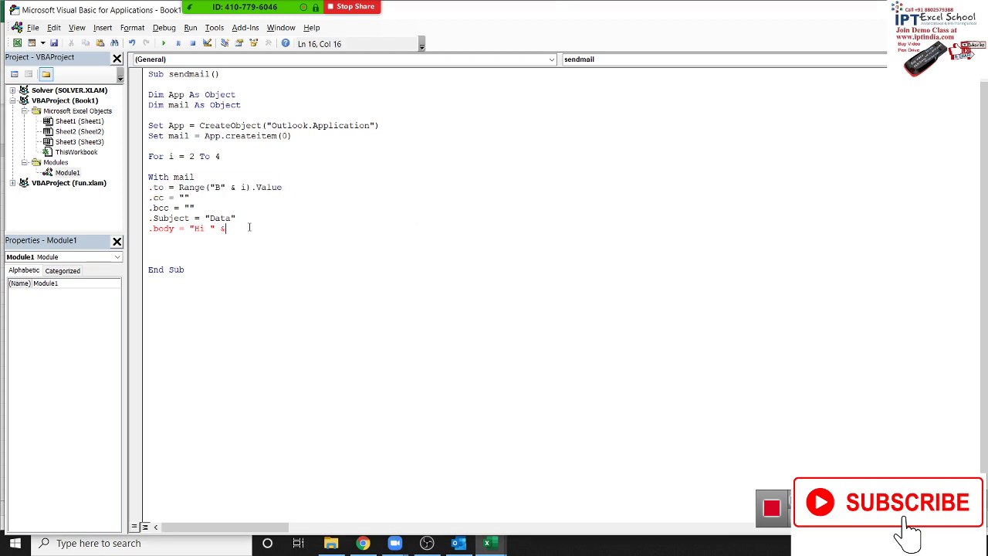
key("ctrl+v")
left_click(271, 228)
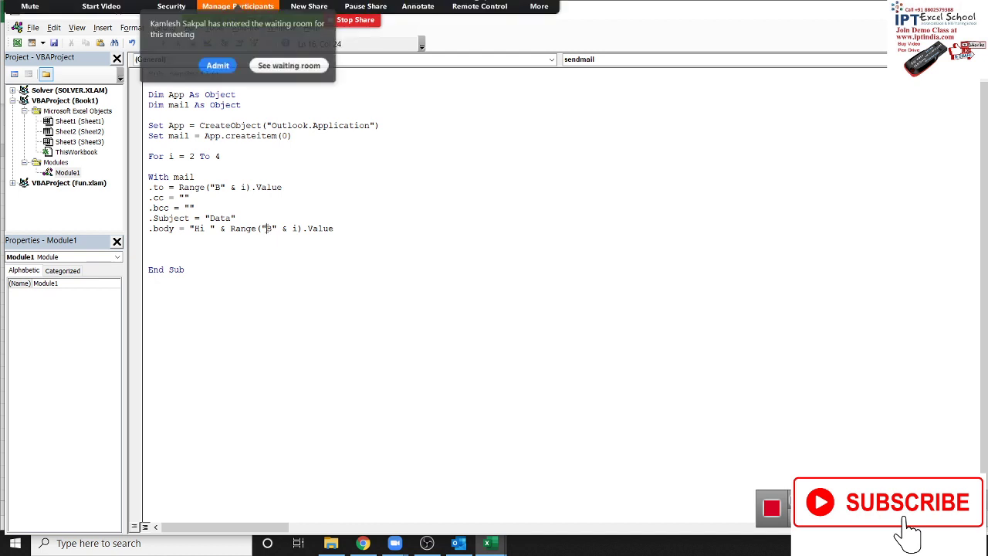
key("BackSpace")
type("A")
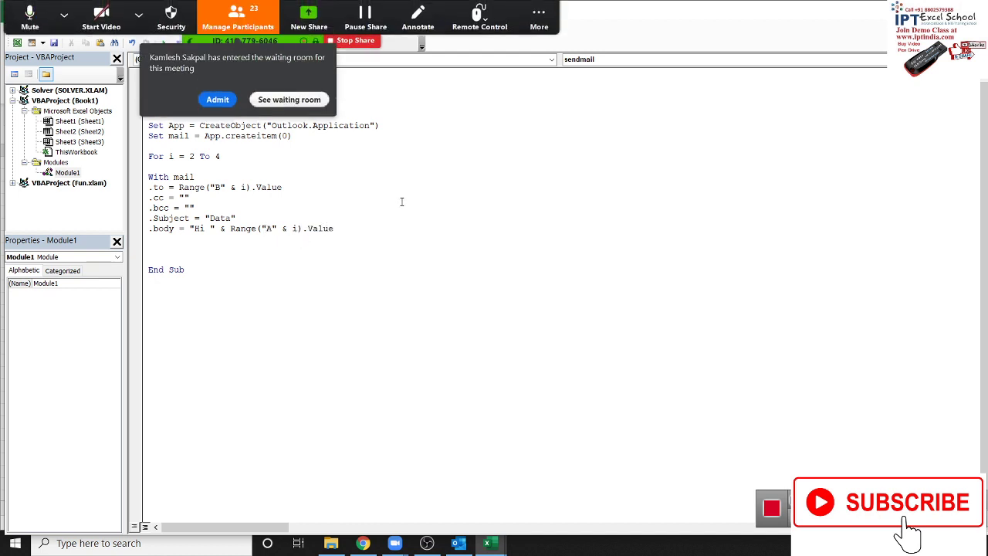
left_click(217, 98)
left_click(351, 229)
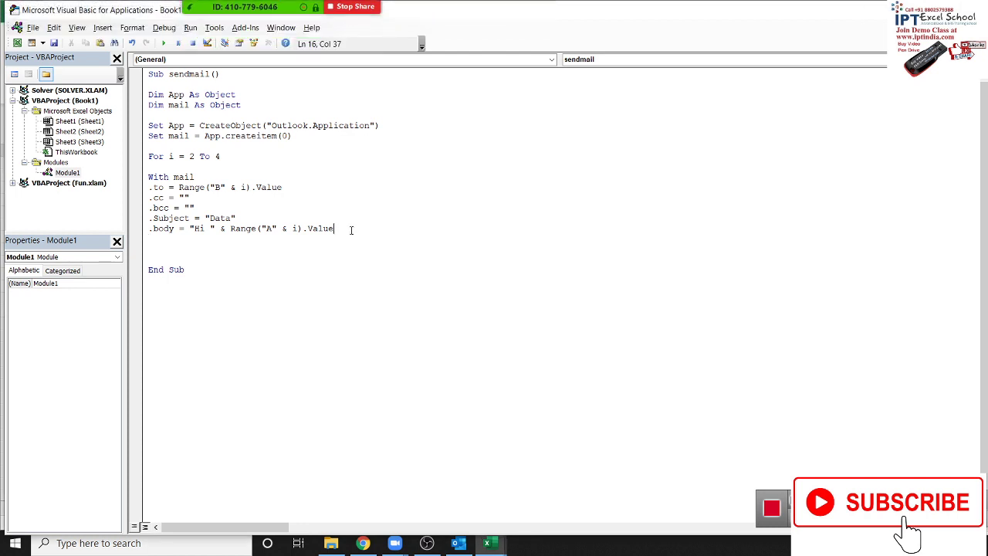
type("&")
type("\",\"")
Add a sample greeting line, then extend the body with & vbNewLine & "Please Find Attached Data in this Mail".
key("Left")
key("Left")
key("Right")
key("Down")
key("Return")
type("Hi ")
type("Sujee")
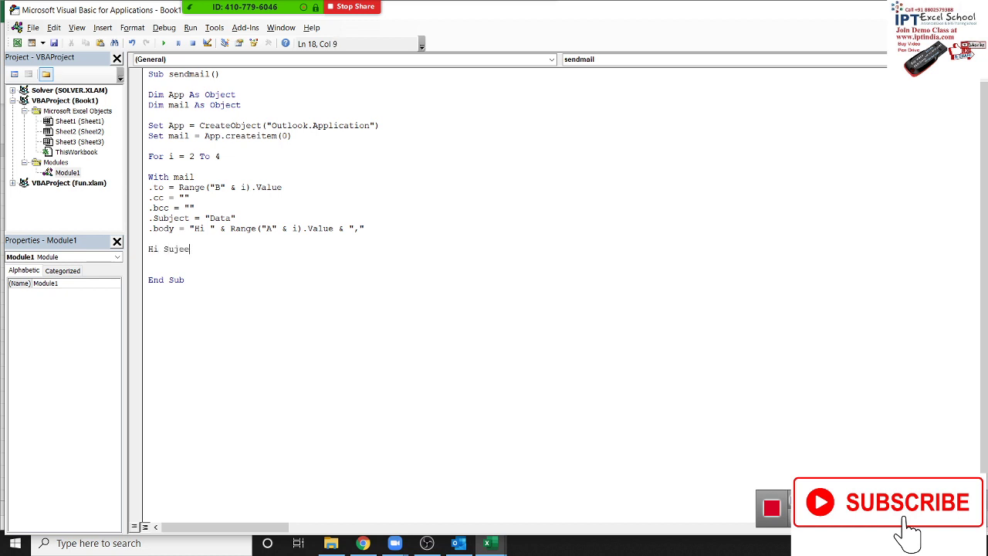
type("t,")
left_click(390, 228)
key("Return")
type("& ")
type("vbnew")
type("line ")
type("& ")
type("\"Please ")
type("Find ")
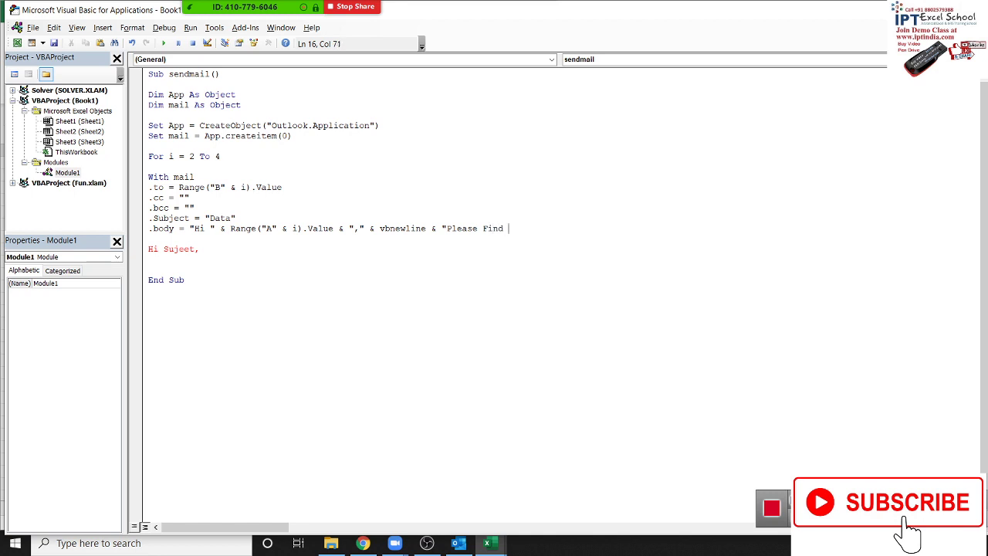
type("Attac")
type("hed Dat")
type("a in this ")
type("Mail\"")
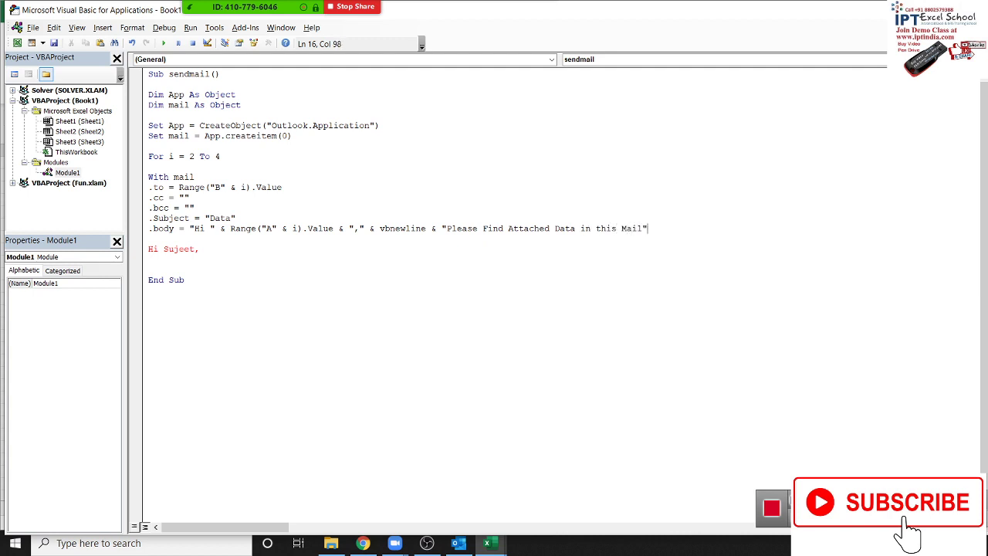
End the mail body with & vbNewLine & "Regards" & vbNewLine & the sender's name.
left_click(597, 270)
left_click(661, 227)
type("& ")
type("vbnew")
type("line ")
type("\"Re")
type("gards")
type("\" & ")
type("vbn")
type("ewline ")
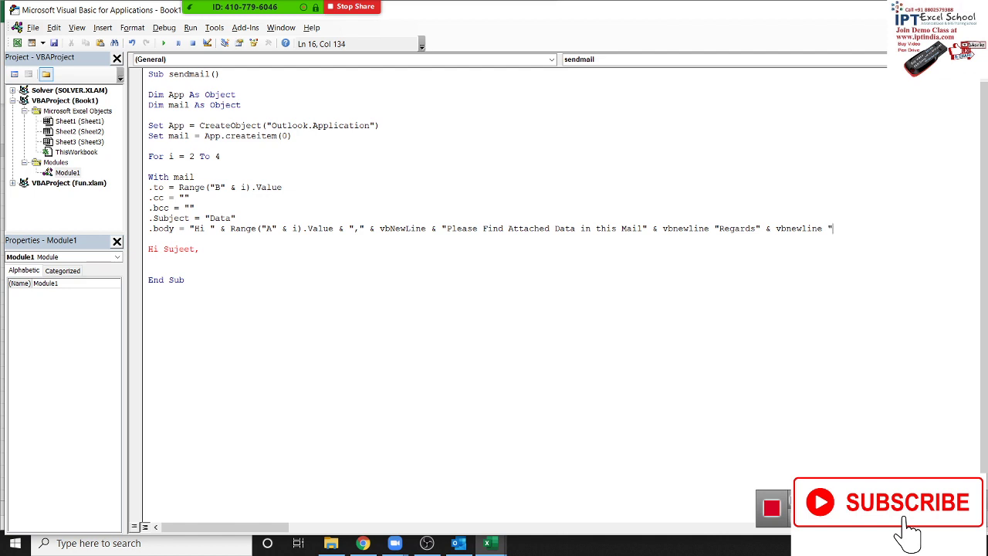
type("& ")
type("\"sujeet")
key("BackSpace")
key("BackSpace")
key("BackSpace")
key("BackSpace")
key("BackSpace")
key("BackSpace")
type("Suj")
type("eet")
type("\"")
left_click(715, 228)
type("&")
left_click(712, 239)
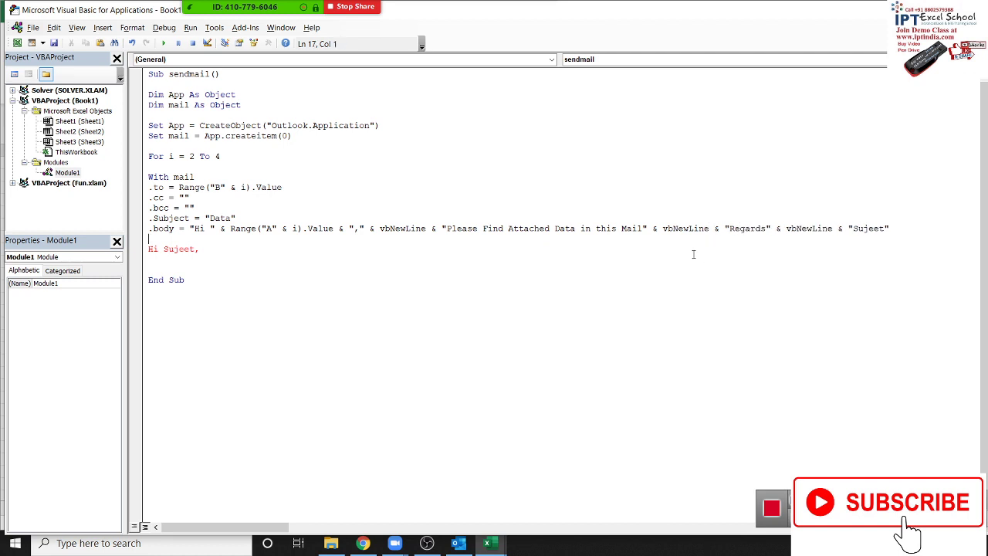
Delete the leftover sample greeting line and start .Attachments.Add below the body line.
left_click(204, 255)
left_click(216, 246)
left_click_drag(461, 227, 606, 228)
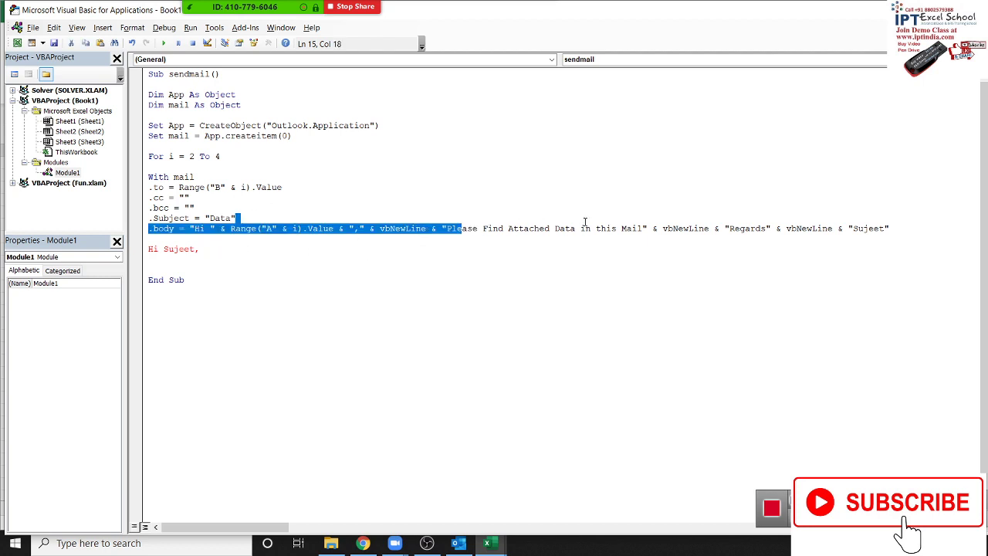
left_click(765, 227)
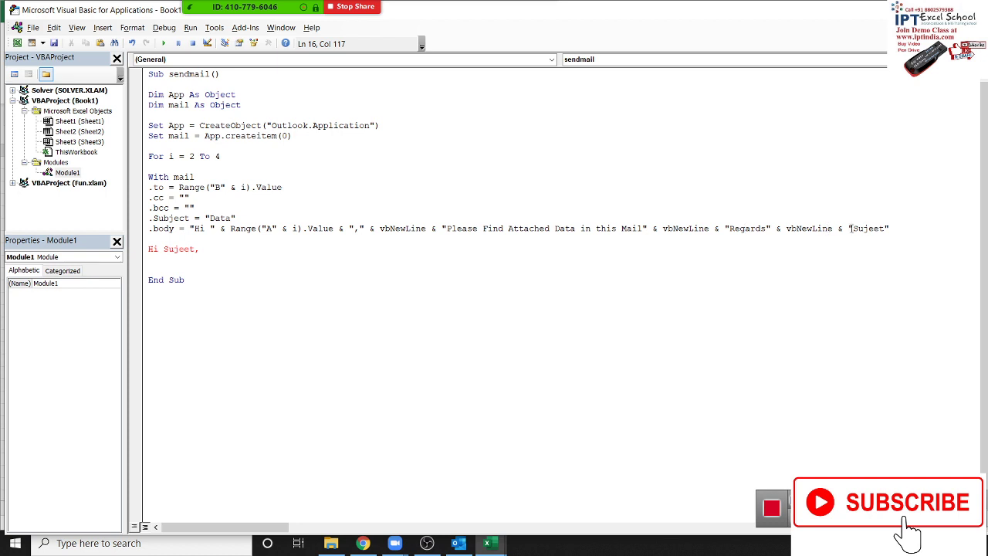
left_click(886, 228)
left_click_drag(199, 249, 143, 249)
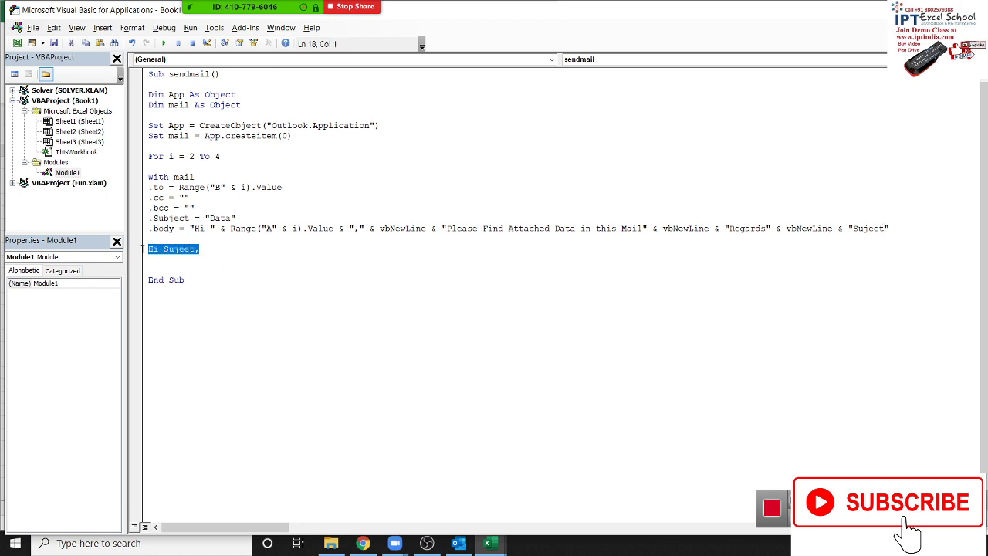
key("Delete")
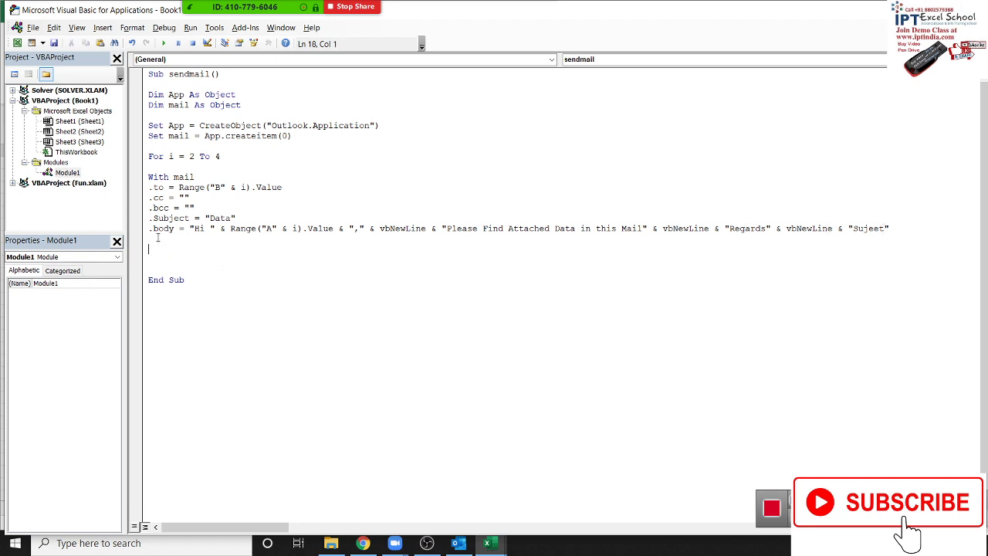
left_click(158, 239)
type("a")
type("t")
type("tach")
type("me")
type("nt")
type("s")
type(".a")
type("dd")
Check the Properties of the Google Drive folder in File Explorer.
key("alt+F11")
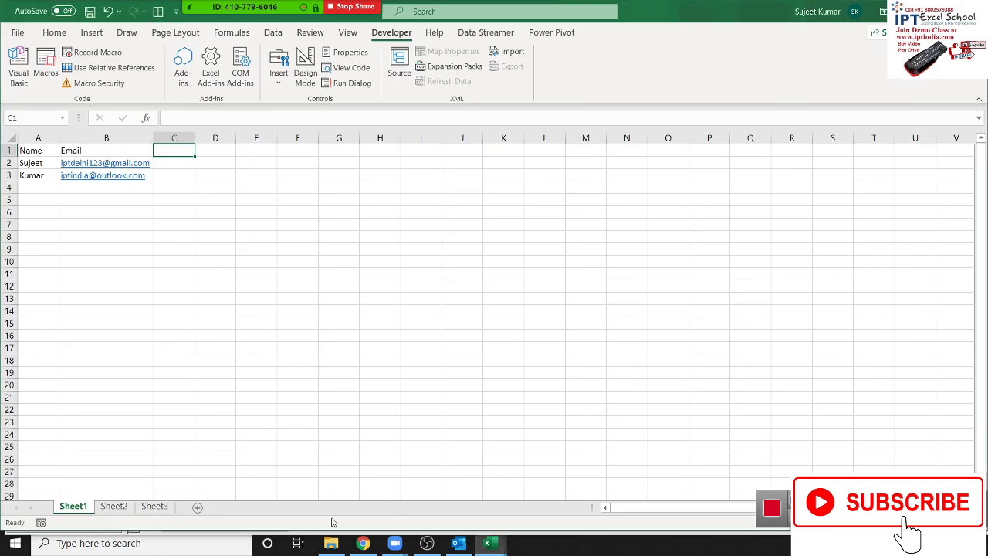
mouse_move(331, 542)
left_click(324, 525)
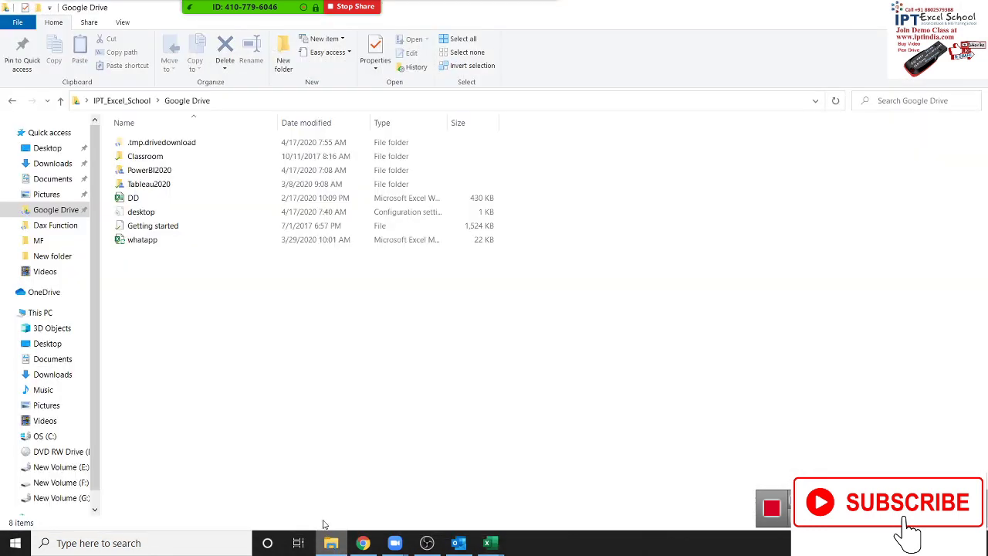
right_click(182, 207)
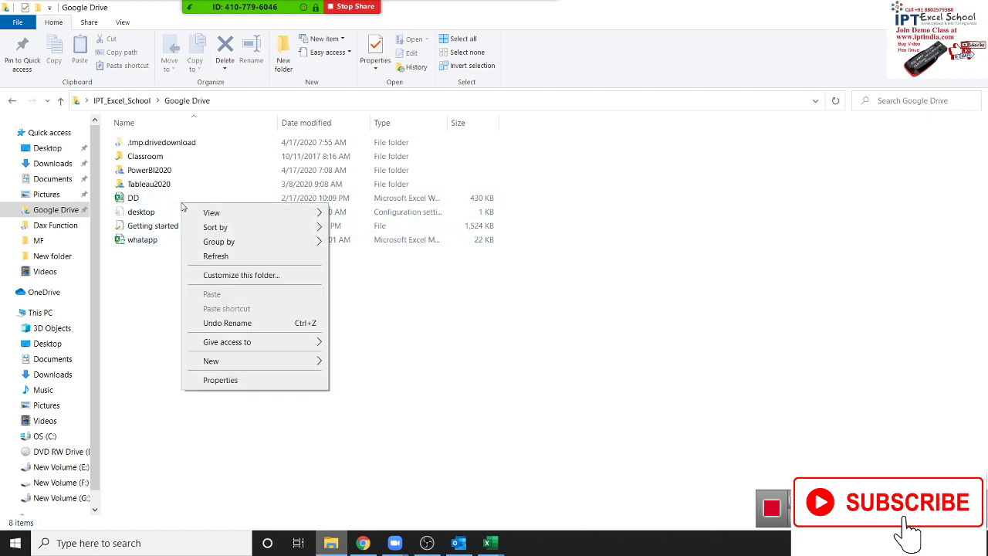
left_click(229, 384)
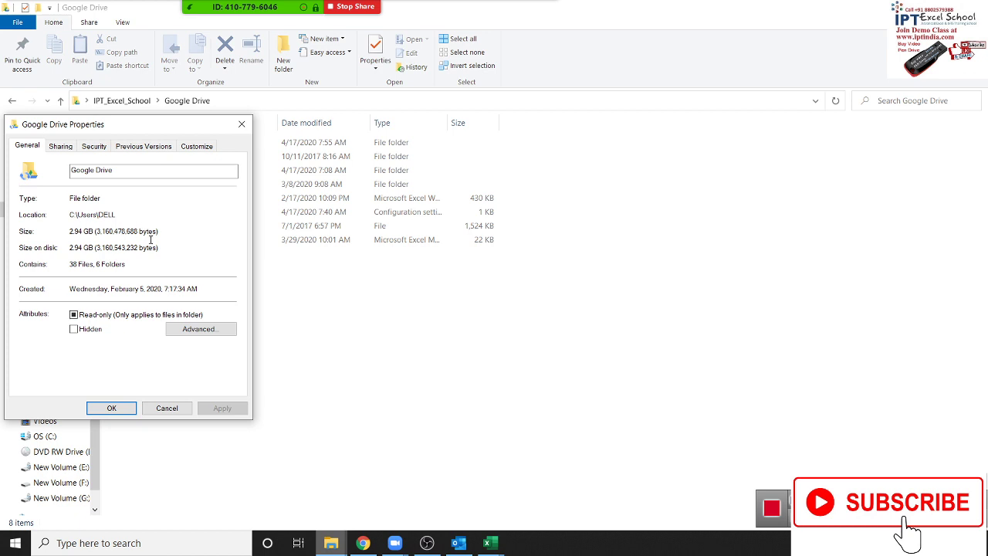
left_click(89, 167)
key("Escape")
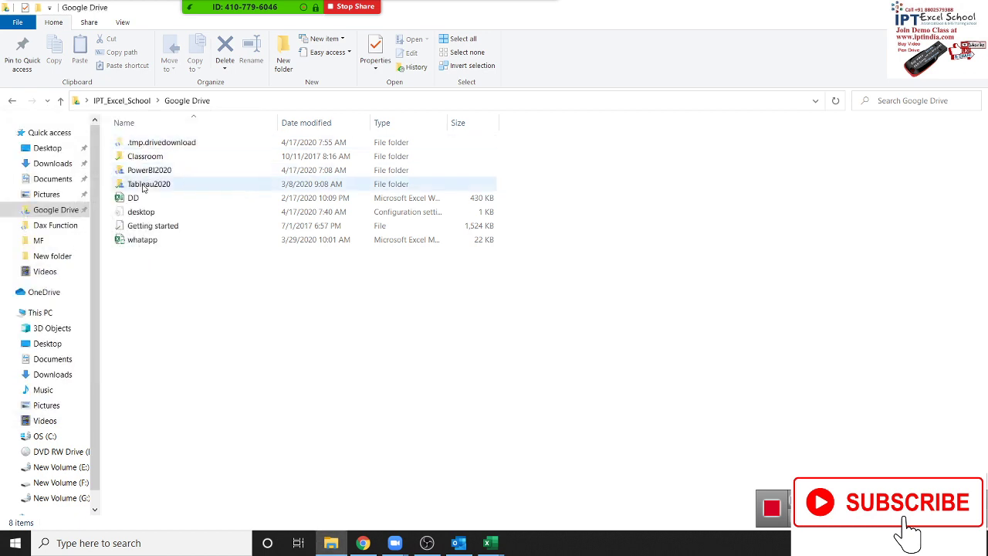
Check DD.xlsx's location in Properties and copy the folder path from the address bar.
right_click(139, 204)
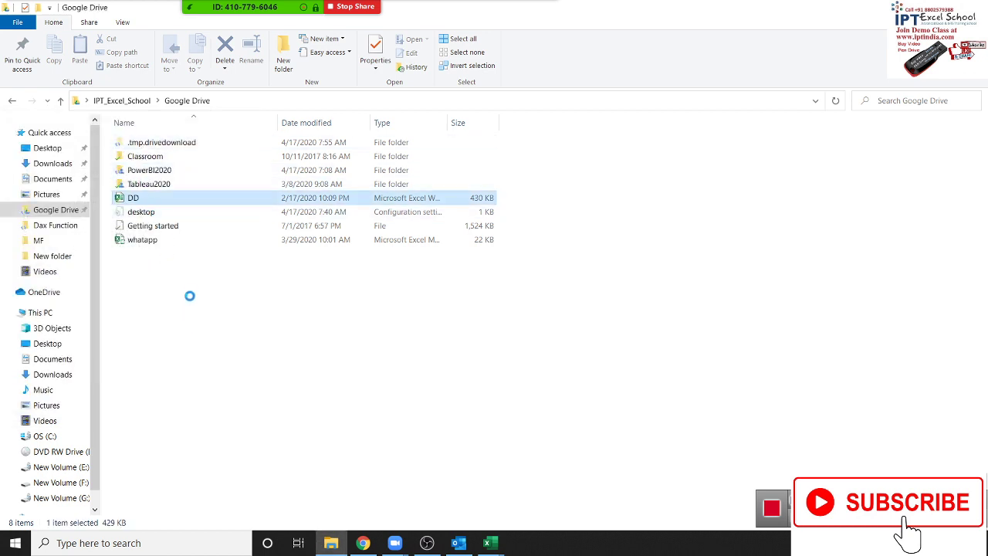
left_click(207, 515)
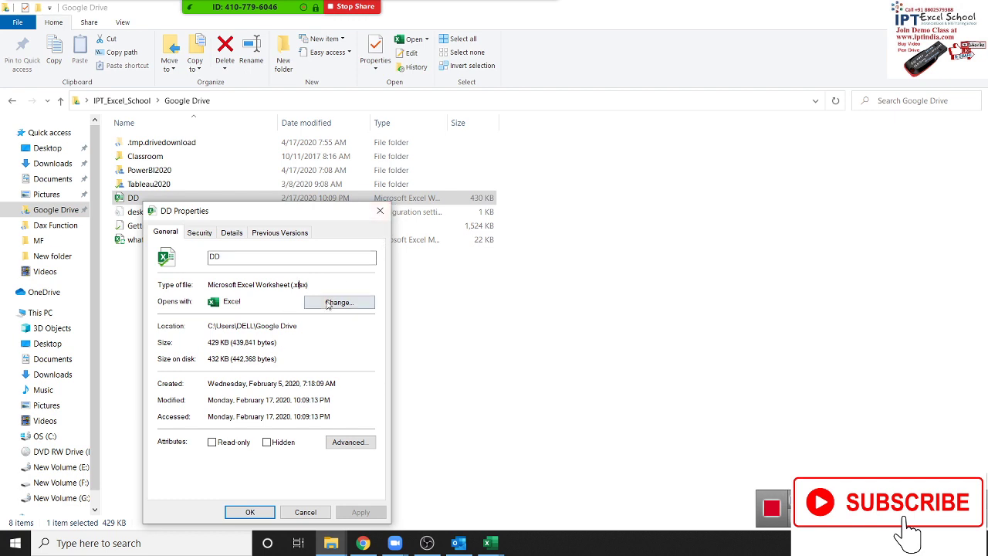
double_click(263, 324)
left_click(263, 324)
left_click(379, 210)
left_click(330, 108)
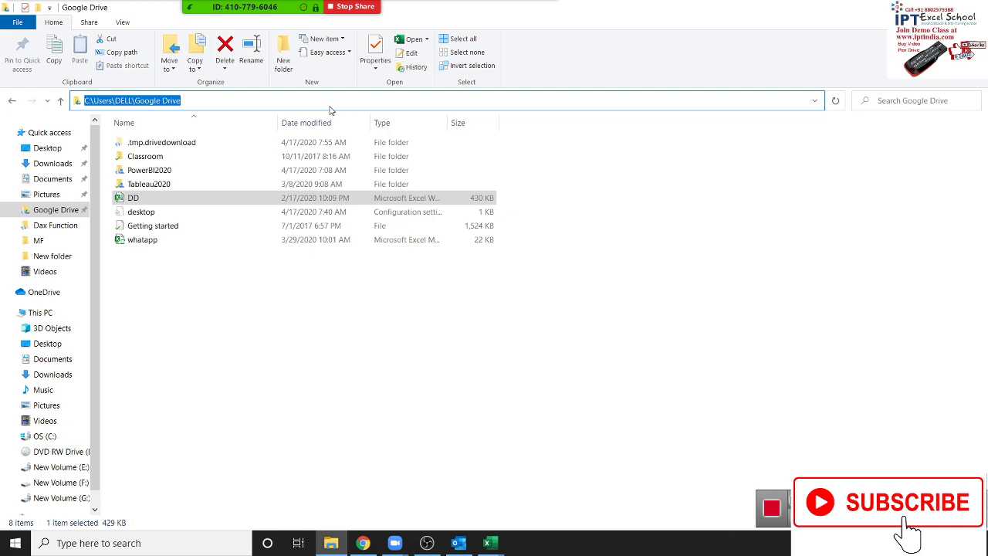
key("Escape")
key("alt+Tab")
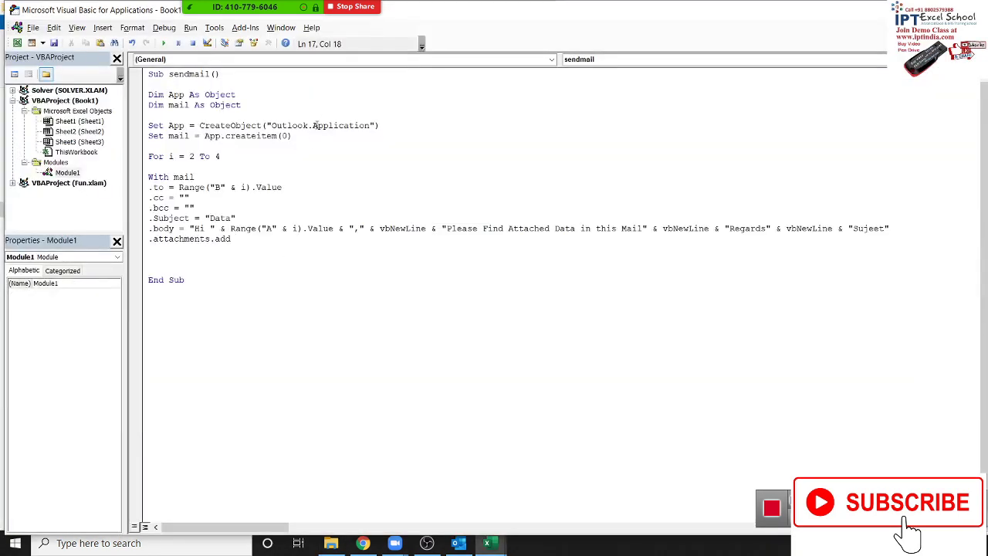
Finish the .attachments.Add line with the pasted Google Drive folder path ending in \dd.xlsx.
type("\"")
type("C:\\Users\\DELL\\Google Drive")
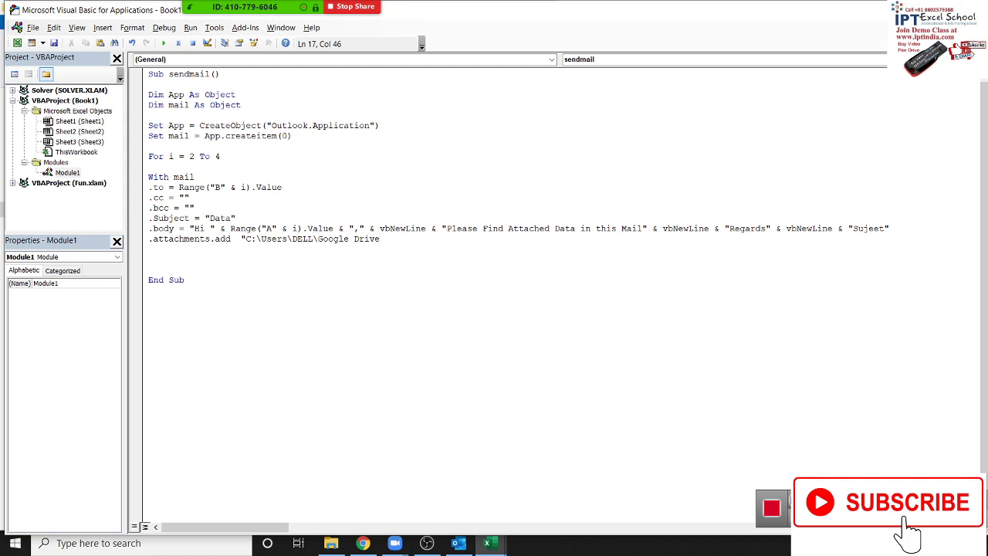
type("\\dd.xl")
type("sx\"")
key("Return")
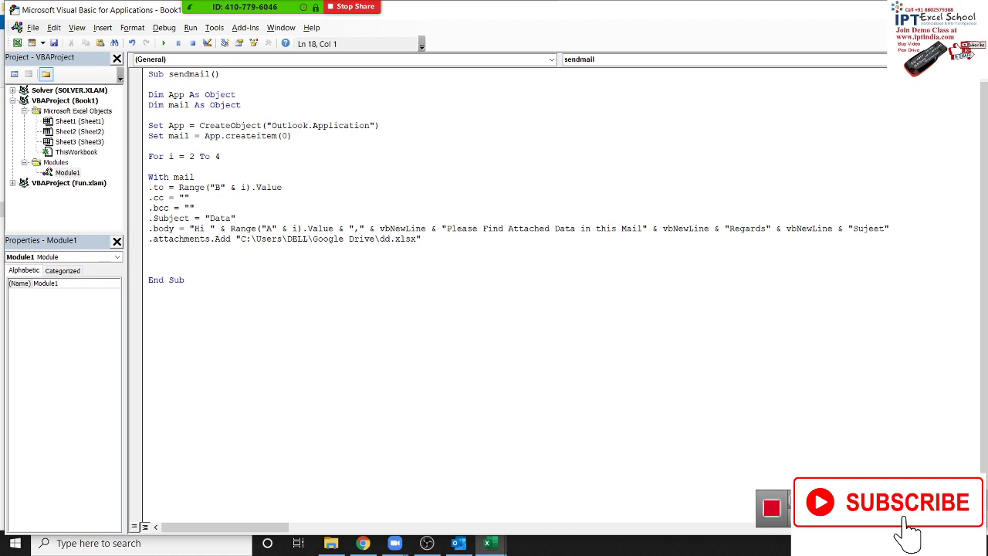
Add .send, End With and Next i to send each mail and close the loop.
type("se")
type("nd")
key("Return")
type("e")
type("nd with")
key("Return")
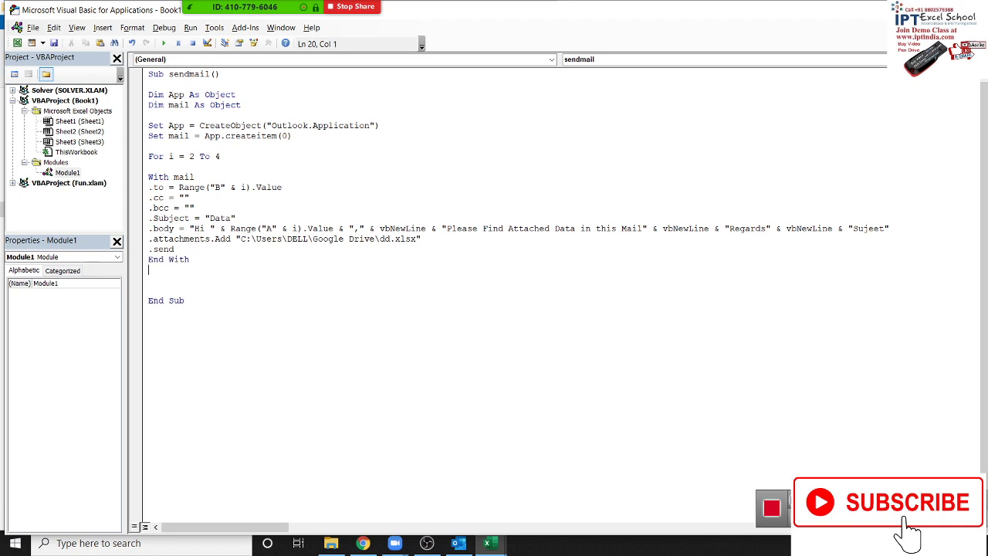
key("Return")
type("next ")
type("i")
key("Down")
left_click(254, 276)
Run the sendmail macro from inside its code.
key("alt+Tab")
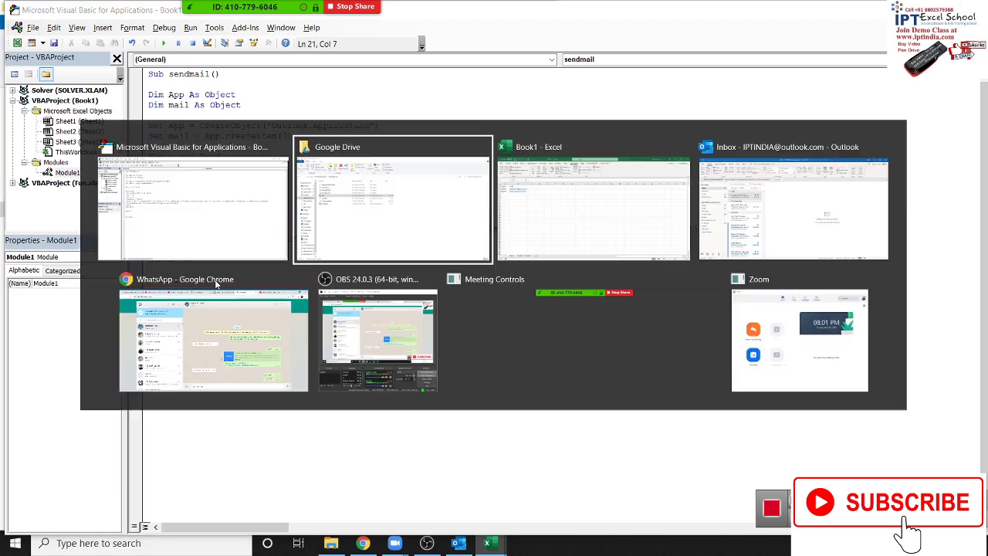
left_click(191, 198)
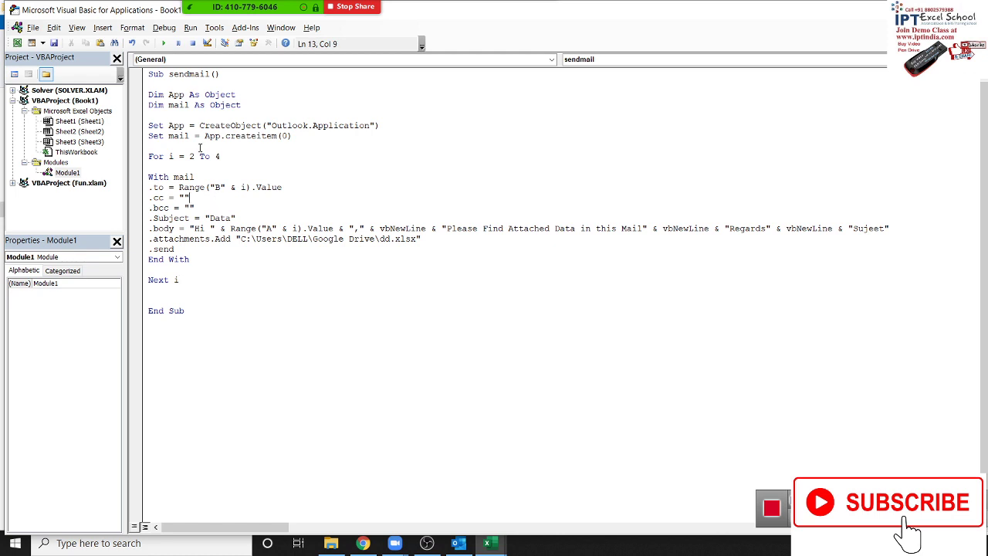
left_click(164, 44)
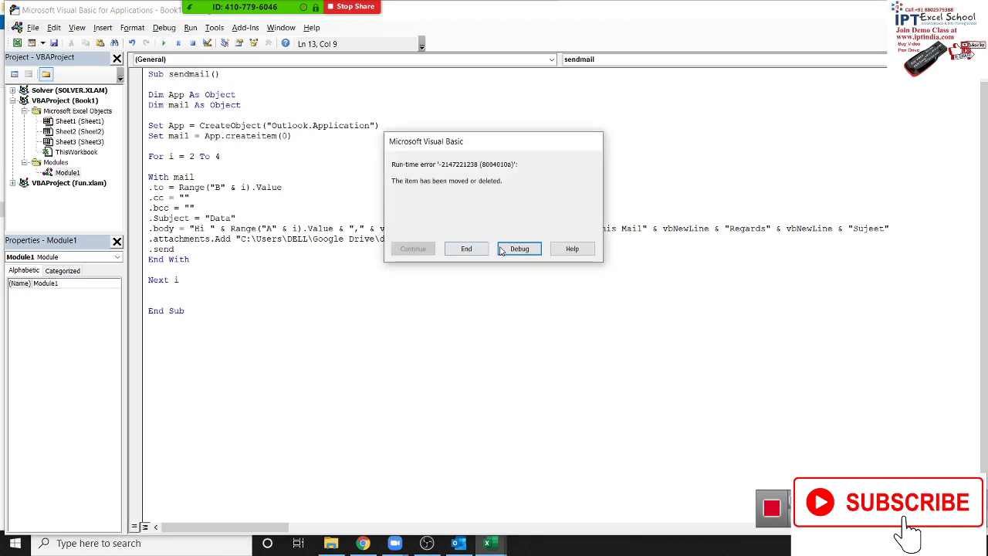
Debug the moved-or-deleted error, resume the run, then debug again at the .to line.
left_click(532, 250)
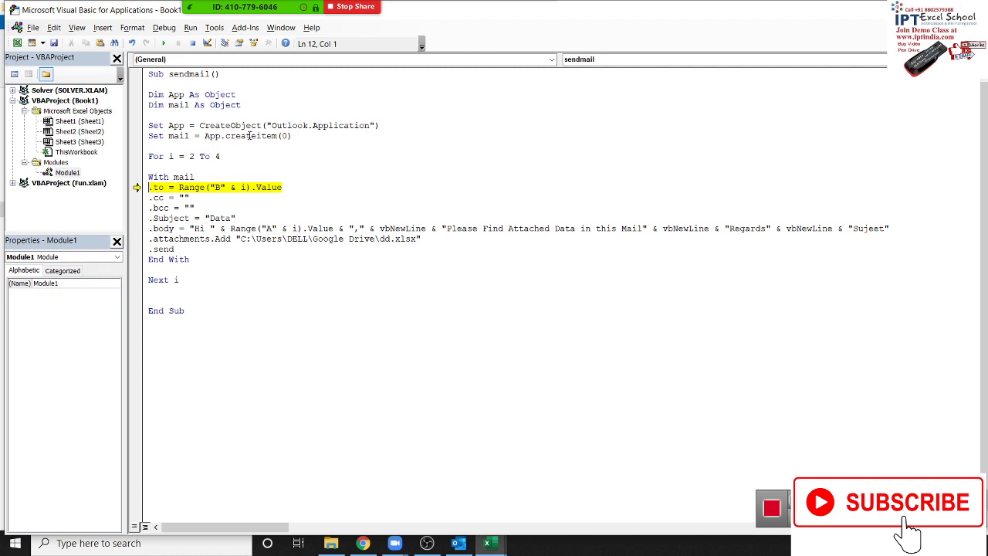
left_click(163, 44)
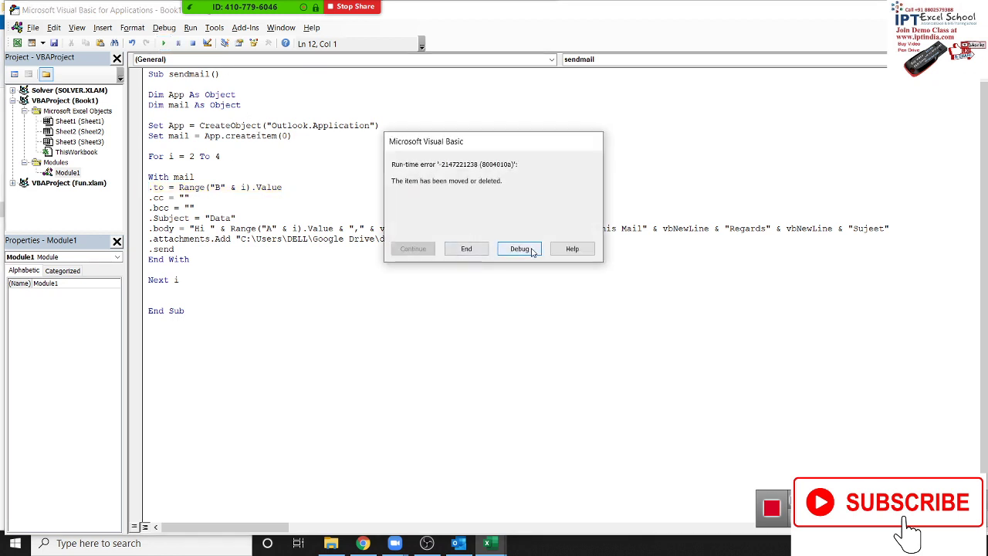
left_click(536, 249)
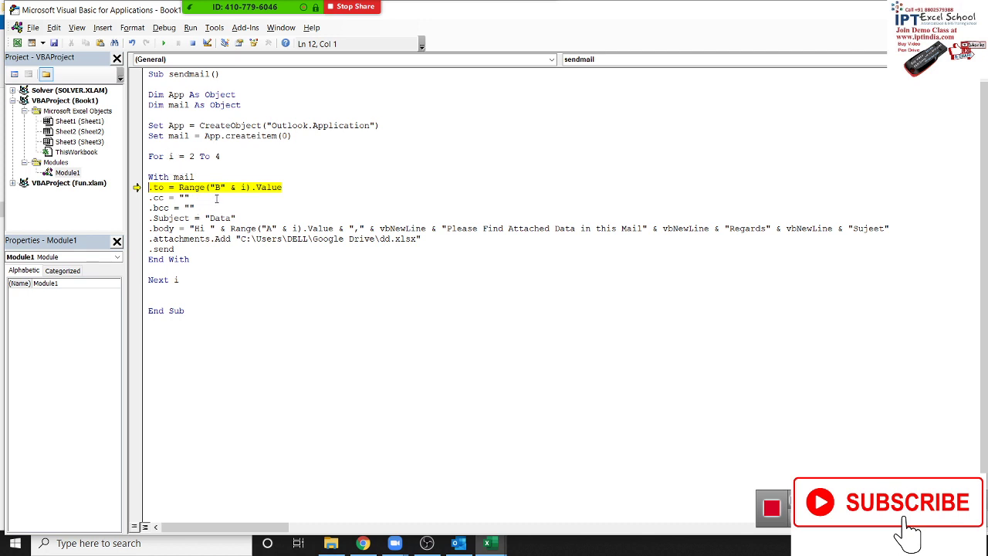
Delete the Set App and Set mail lines, then undo to restore them.
mouse_move(243, 187)
left_click(224, 203)
left_click_drag(149, 125, 316, 137)
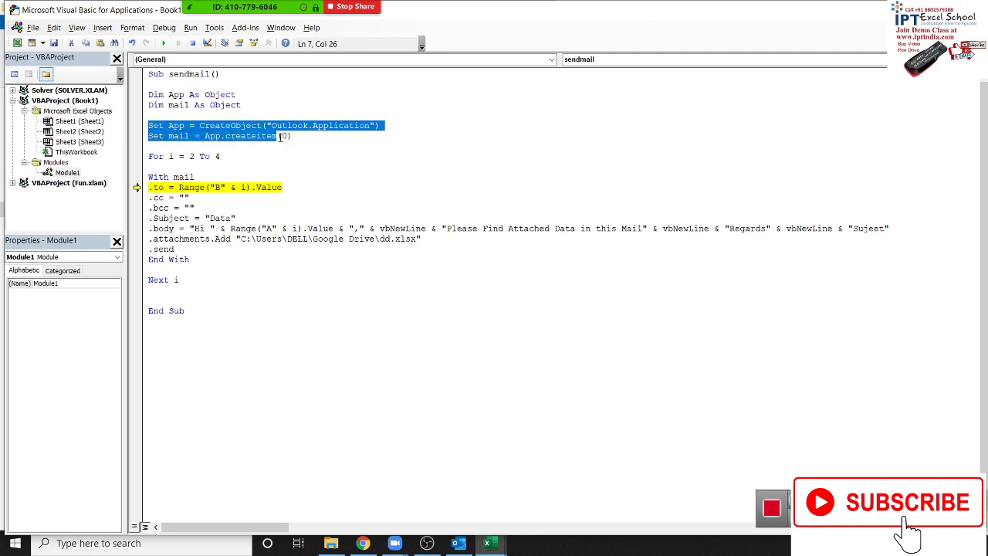
key("Delete")
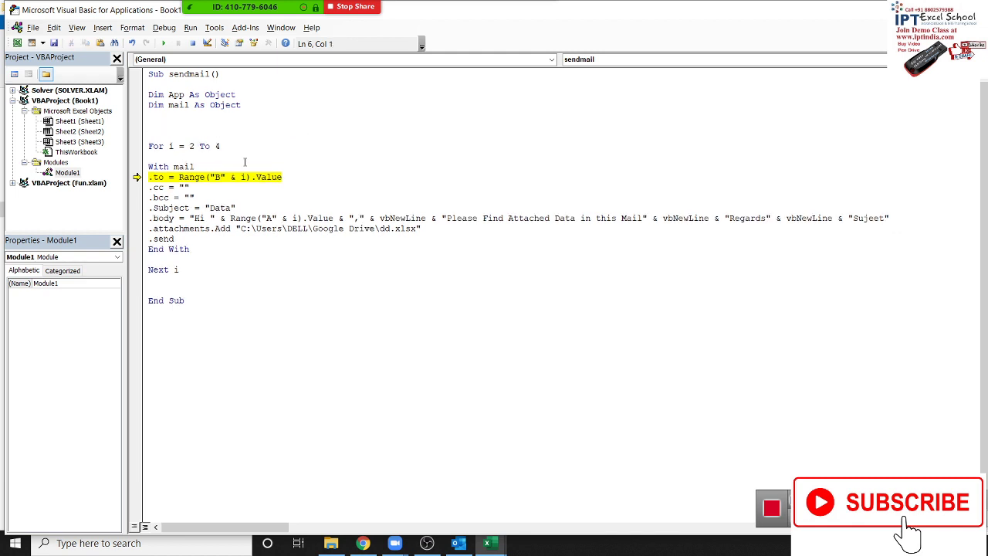
key("ctrl+z")
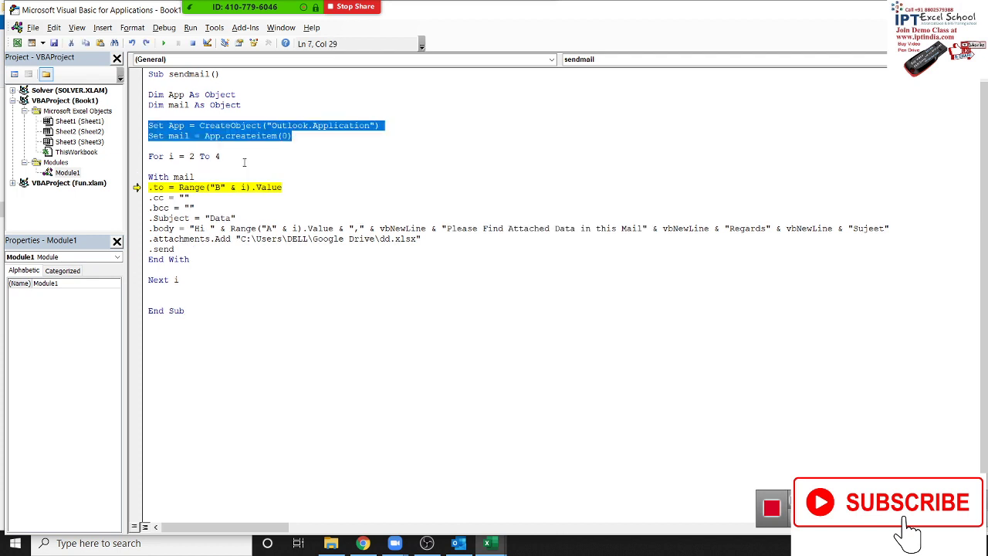
left_click(260, 201)
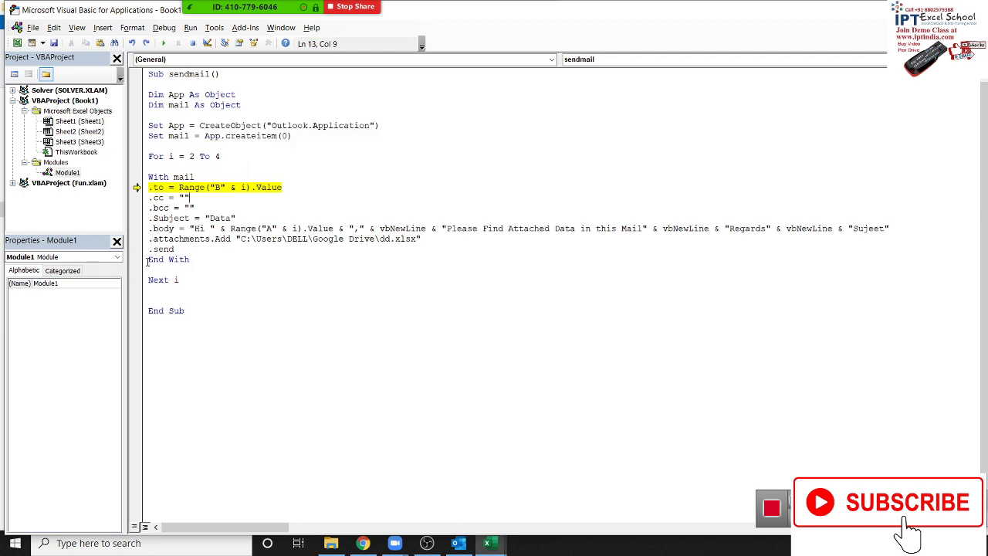
Insert Set mail = Nothing after End With, before Next i, and stop the paused run.
left_click(148, 264)
key("Return")
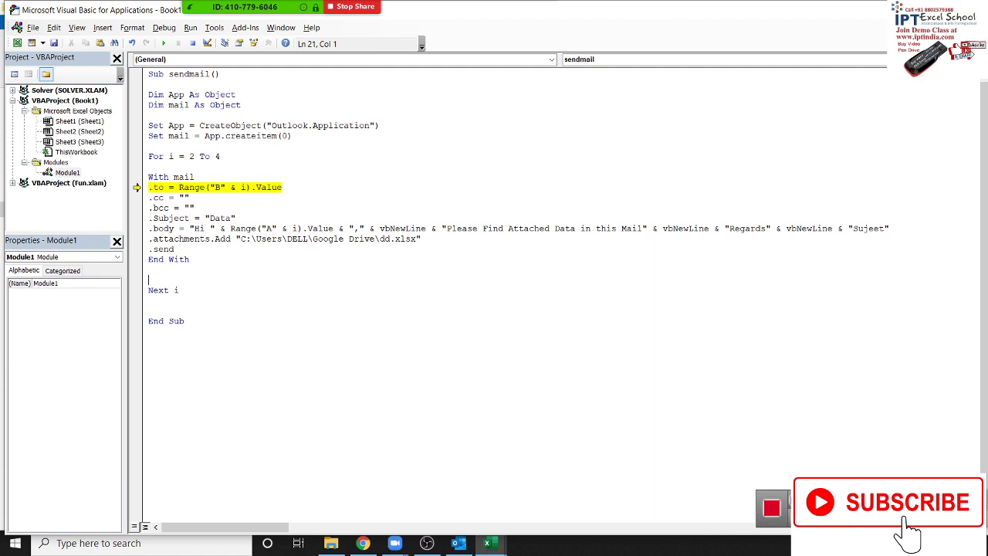
left_click(149, 270)
type("set ")
type("mail")
type("= nothi")
type("ng")
left_click(184, 312)
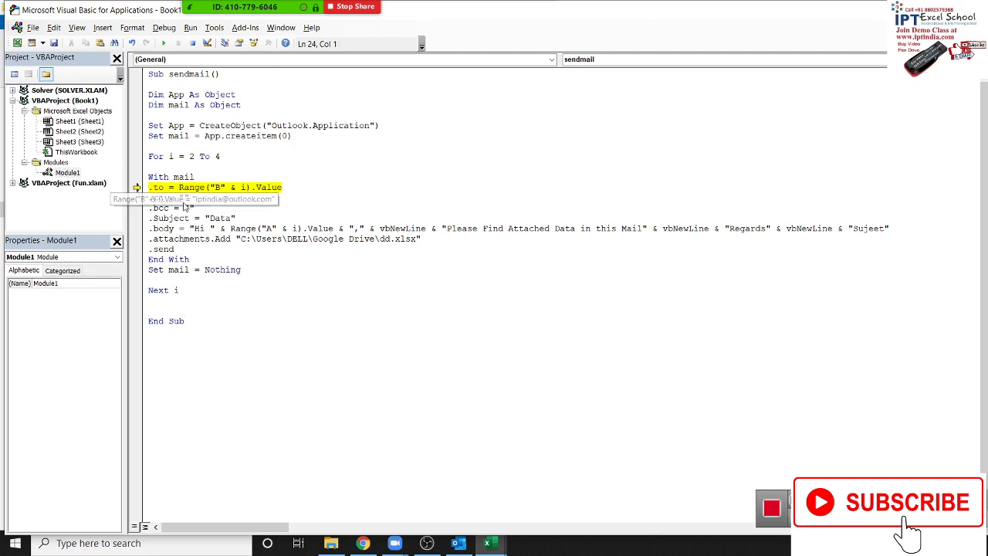
left_click(173, 270)
left_click(202, 279)
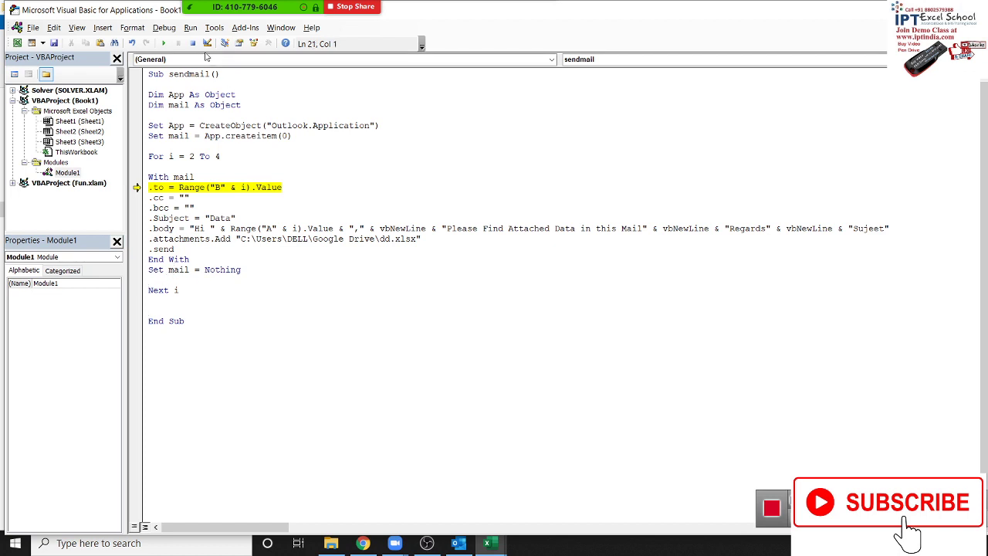
left_click(192, 42)
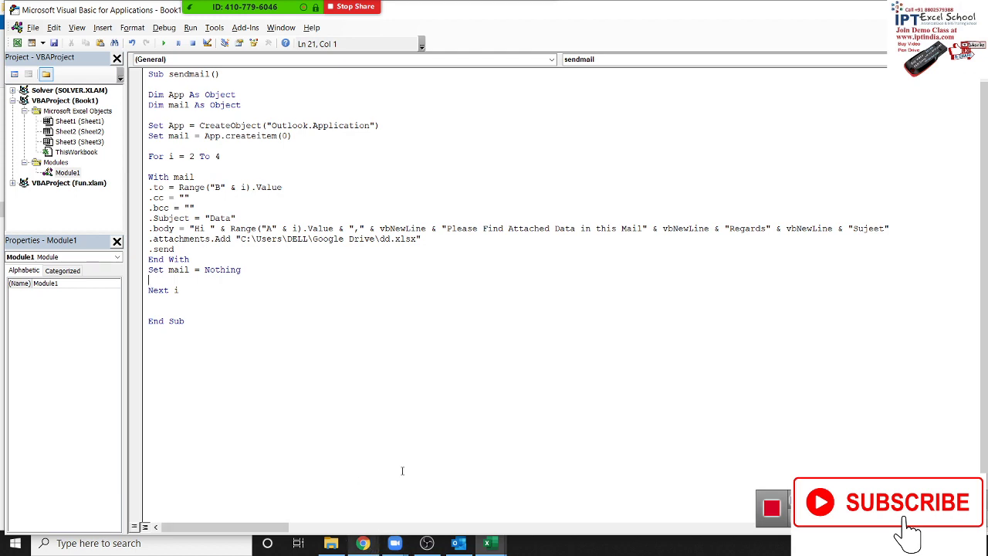
In Outlook's Sent Items, check the sent Data email with DD.xlsx attached, then return to the code.
left_click(455, 544)
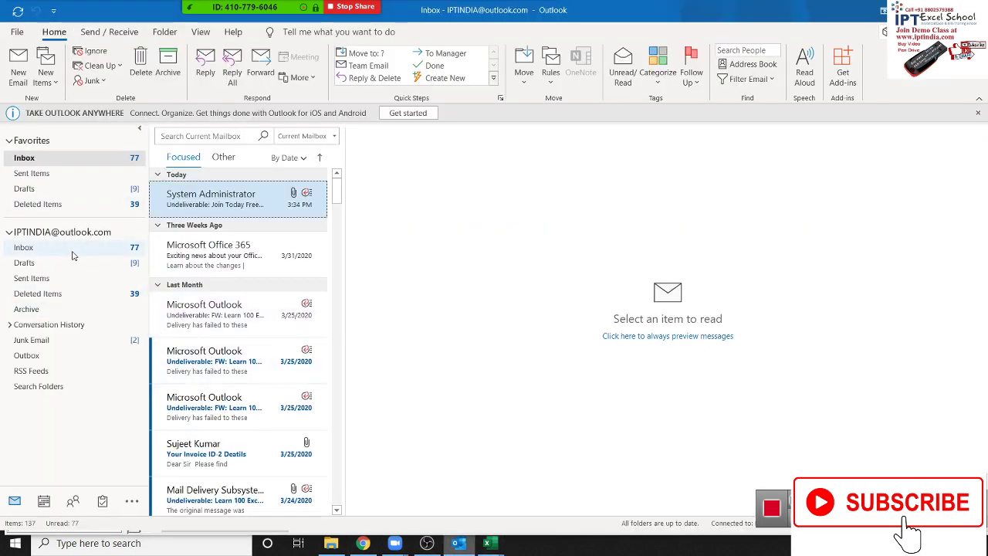
left_click(67, 175)
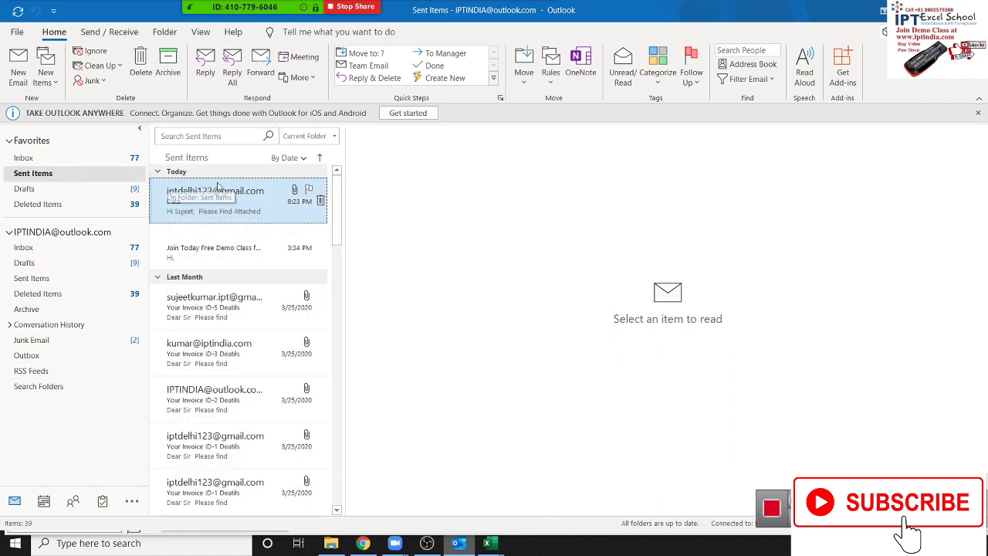
mouse_move(232, 201)
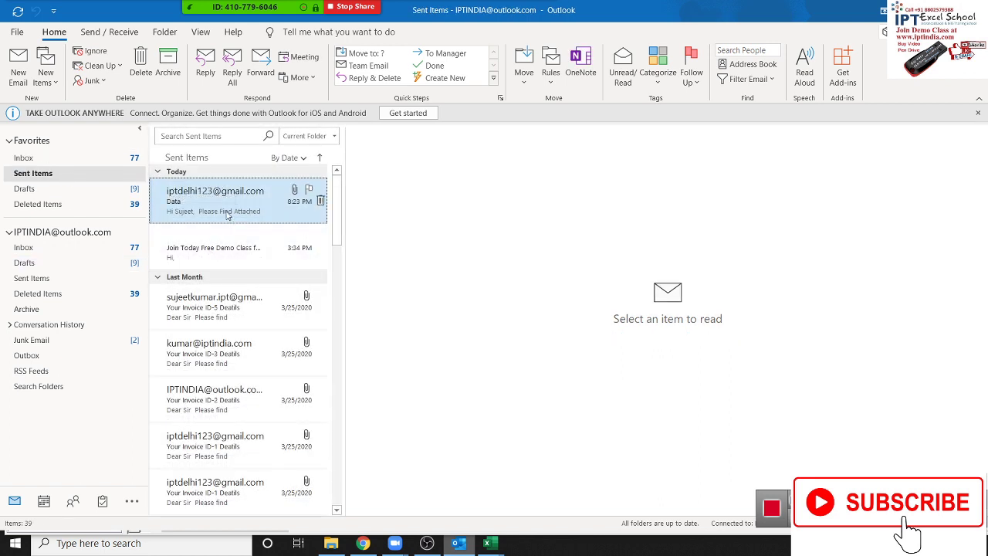
left_click(184, 207)
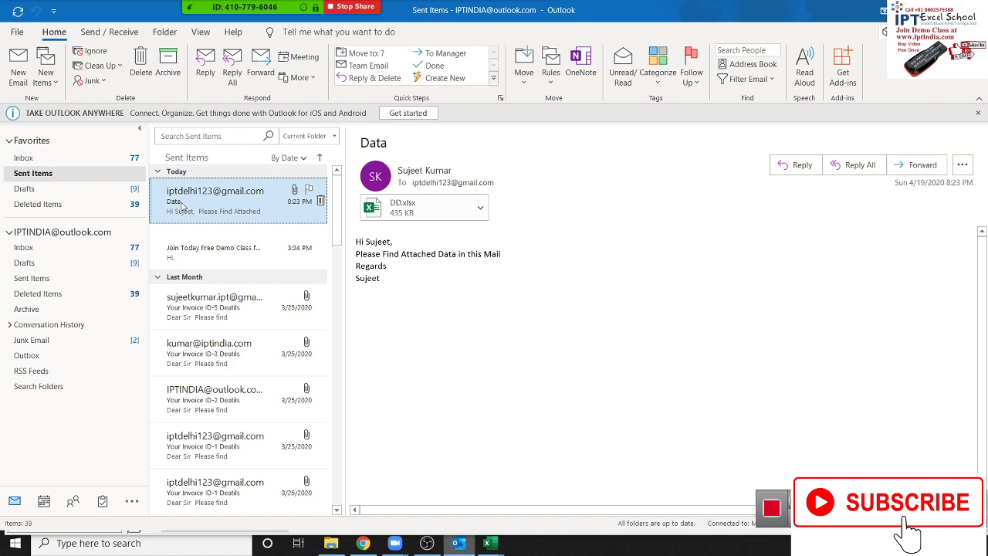
key("alt+Tab")
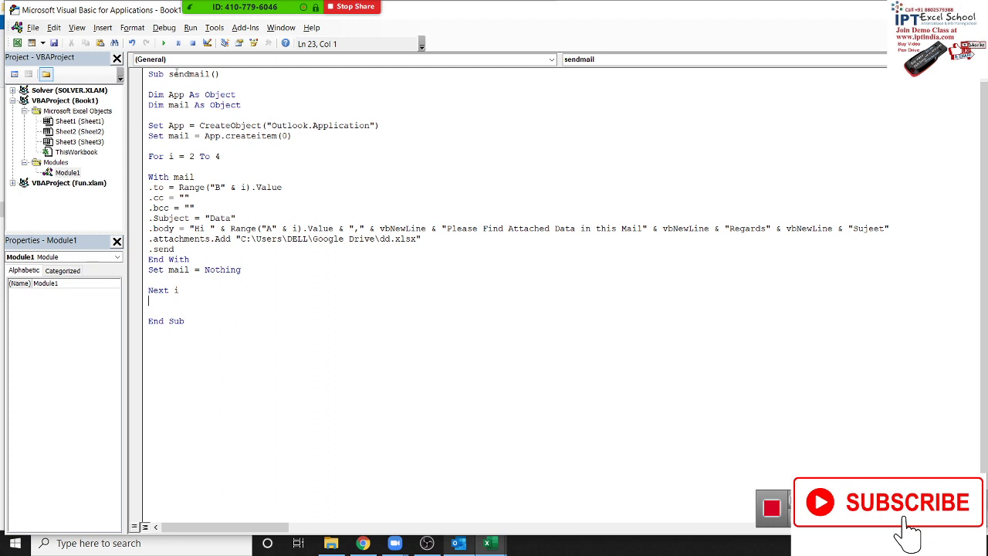
Run sendmail and debug the run-time error 91 to the failing .to line.
left_click(190, 157)
left_click(163, 43)
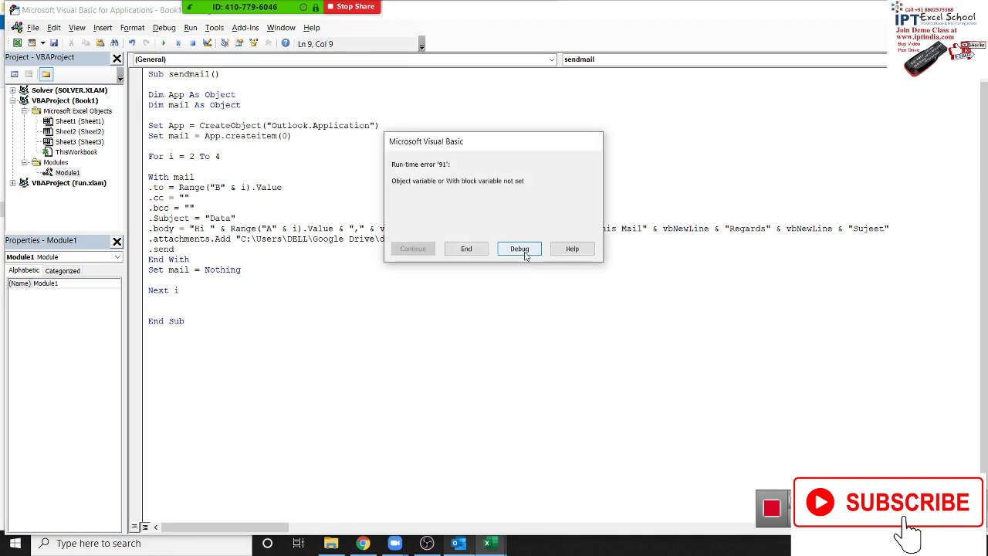
left_click(519, 248)
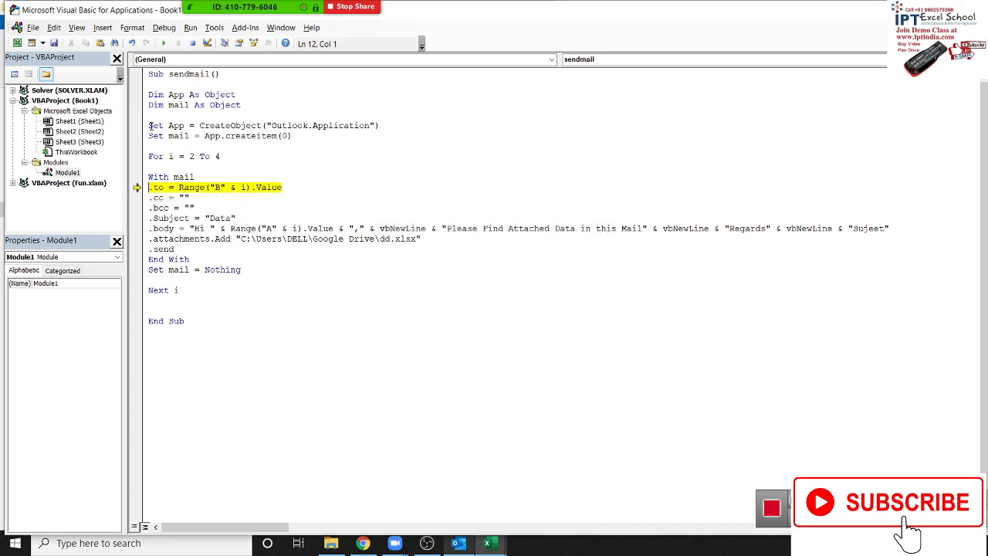
left_click_drag(150, 125, 204, 148)
left_click(173, 156)
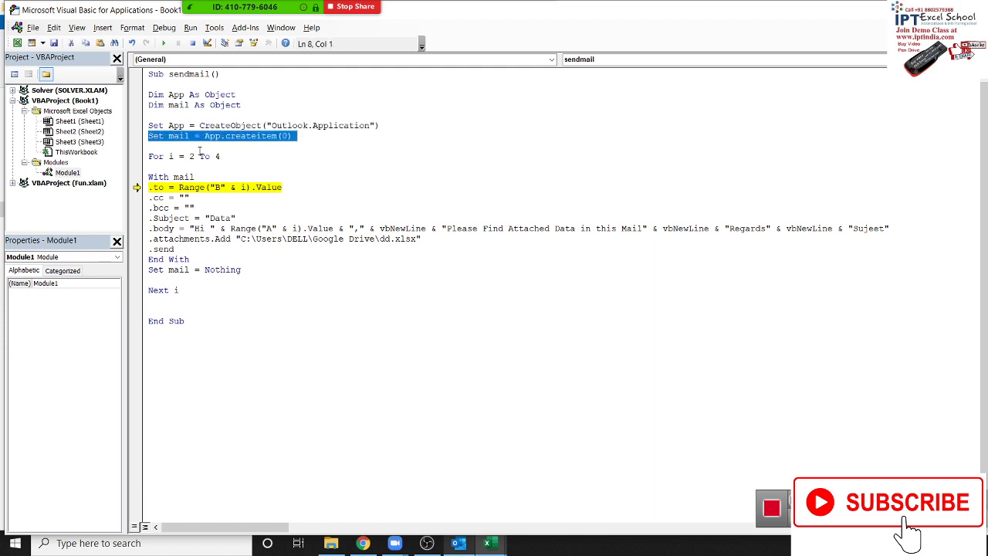
Paste Set mail = App.createitem(0) on a new line directly below For i = 2 To 4.
left_click(205, 177)
key("Return")
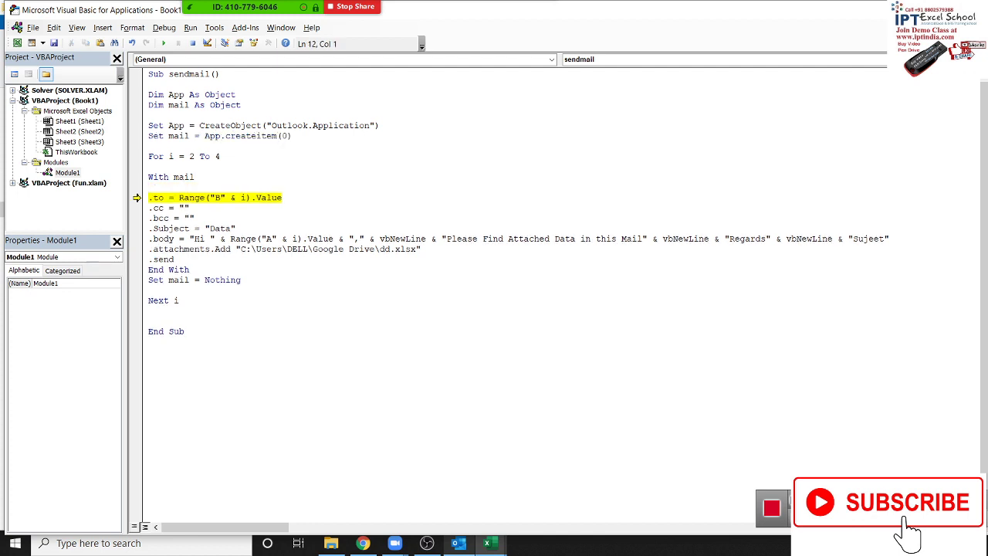
type("Set mail = App.createitem(0)")
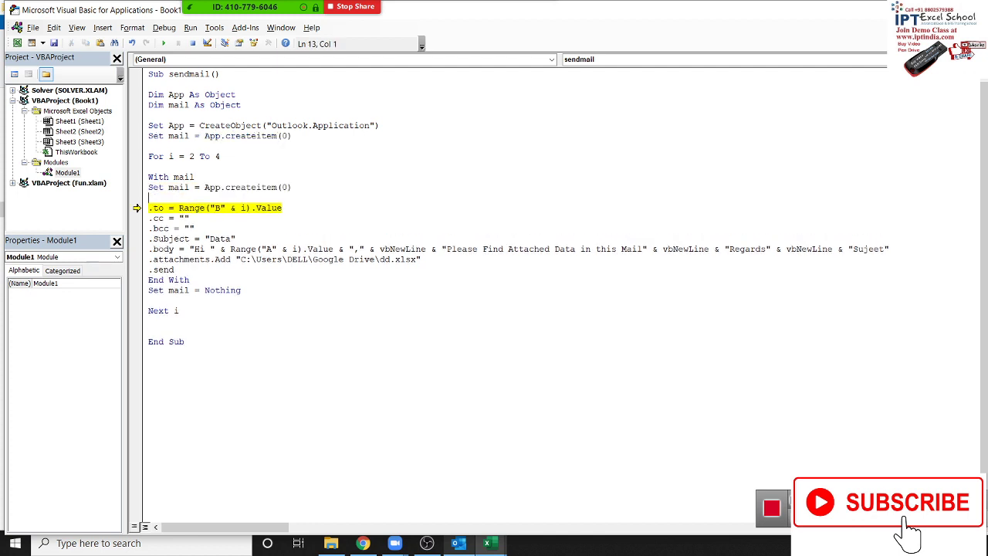
key("ctrl+z")
key("ctrl+z")
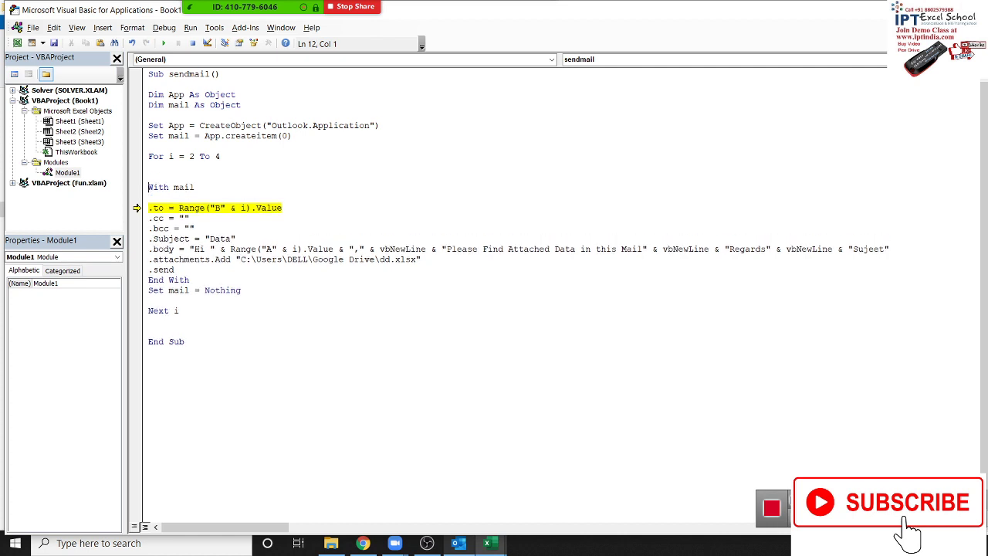
type("Set mail = App.createitem(0)")
key("Return")
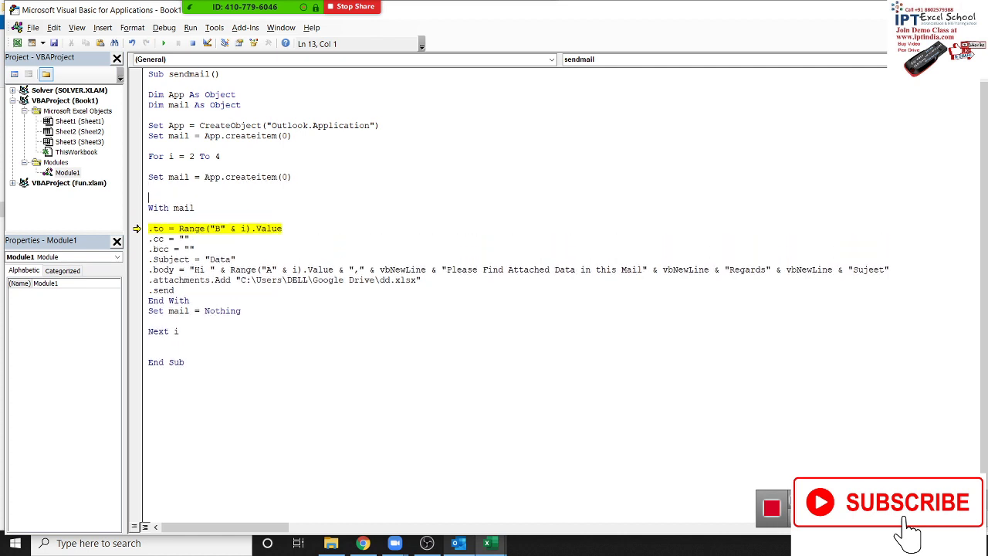
Reset the paused macro and delete the stray blank line after With mail.
left_click(217, 218)
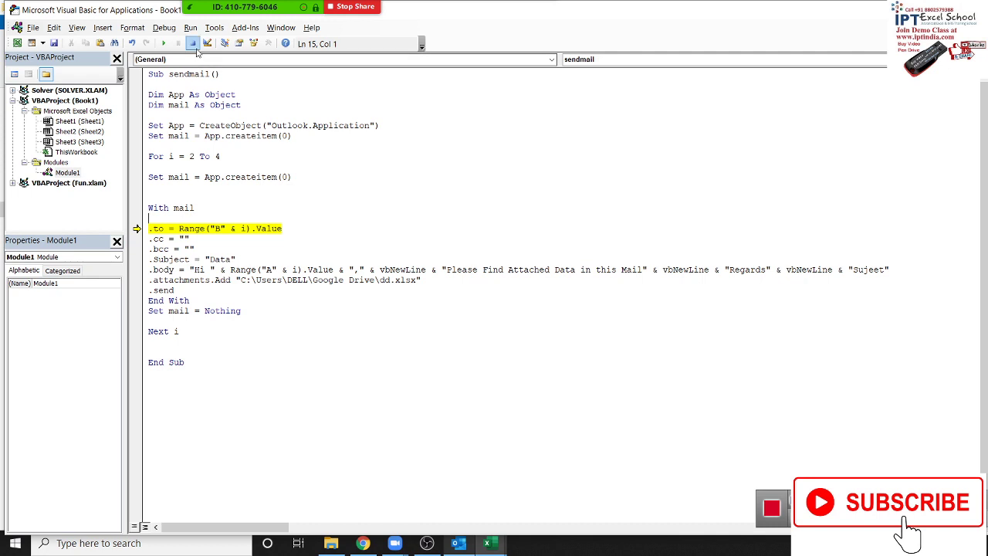
left_click(193, 44)
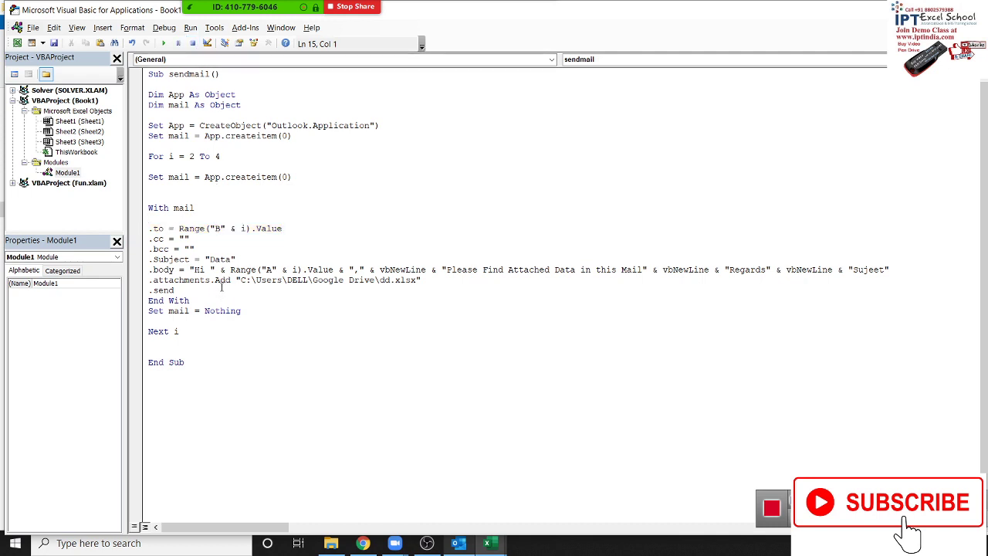
key("Delete")
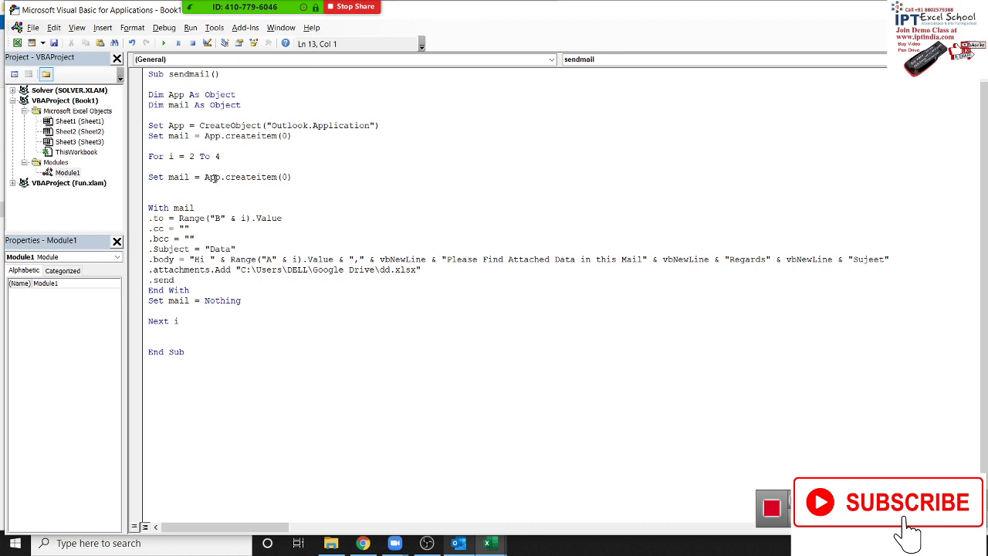
left_click(257, 177)
Rerun the macro, debug the failure at the .send line, and reset.
left_click(163, 43)
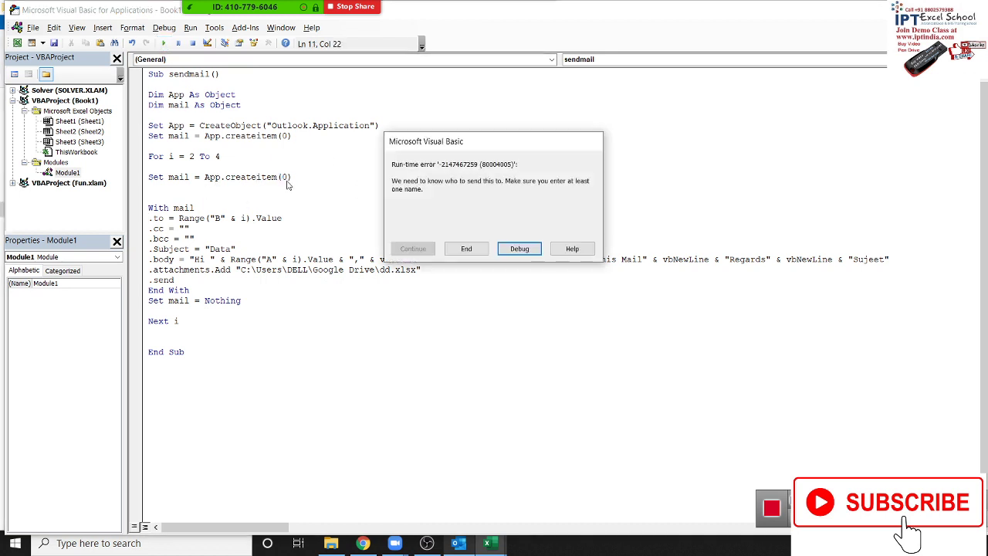
left_click(520, 249)
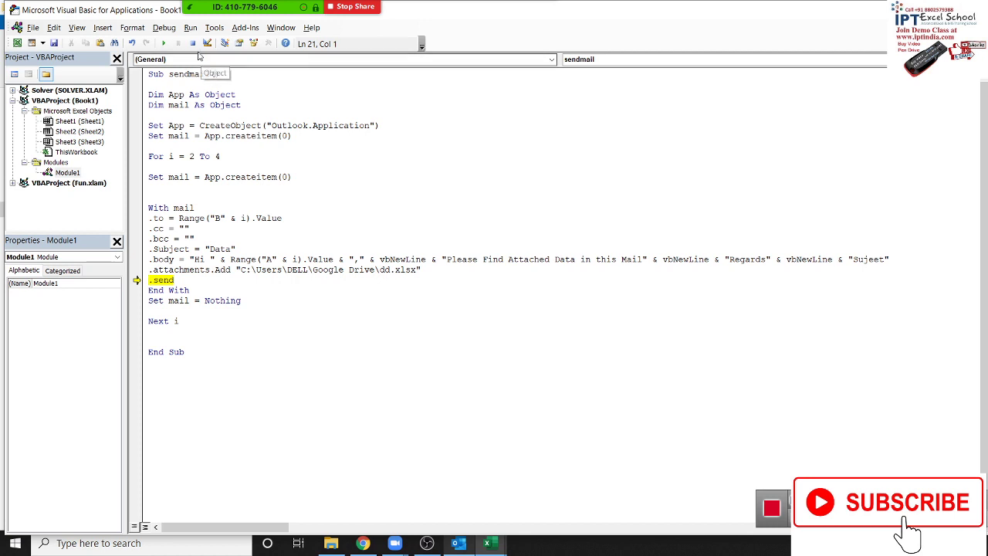
left_click(192, 43)
Delete the old Set mail line under the Set App CreateObject line, before the loop.
left_click(150, 125)
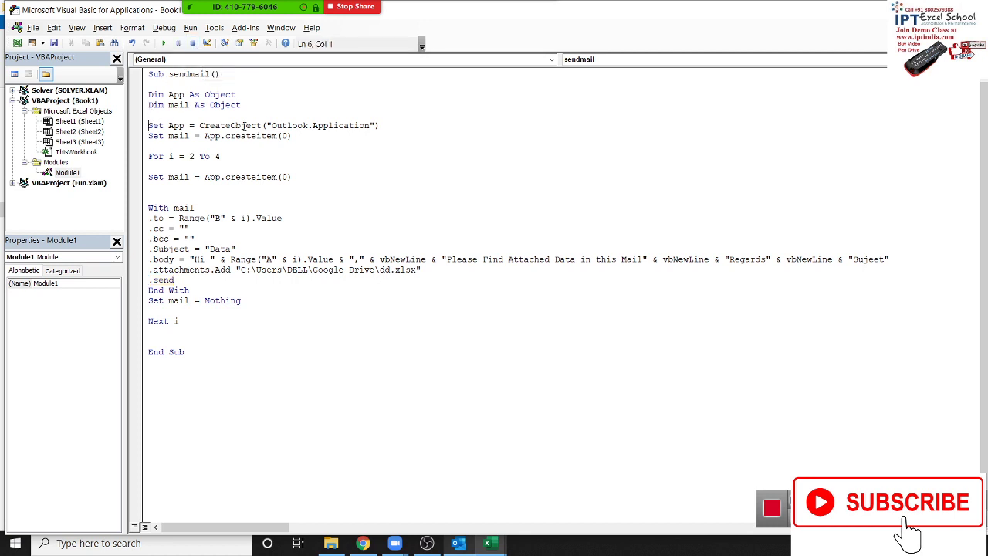
key("Down")
key("shift+Down")
key("Delete")
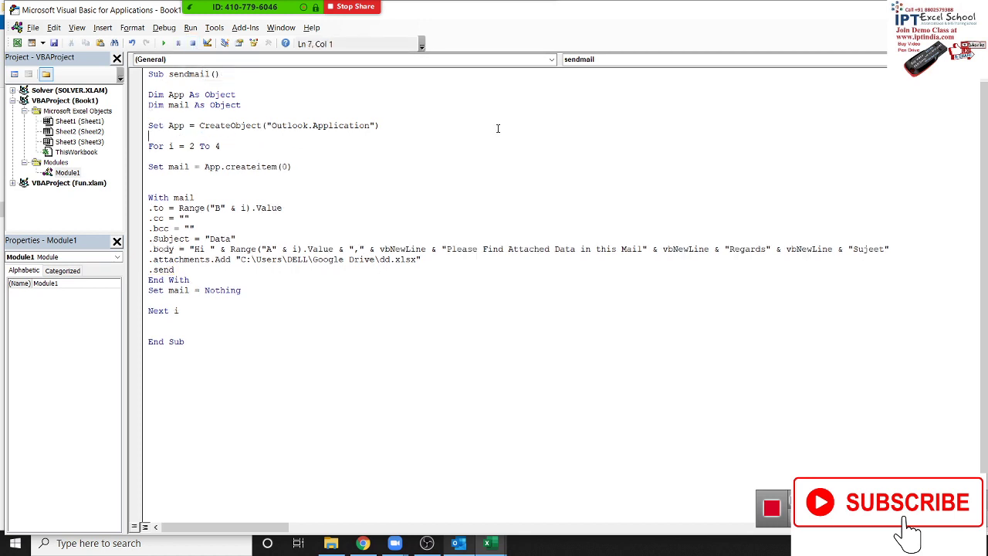
left_click(467, 165)
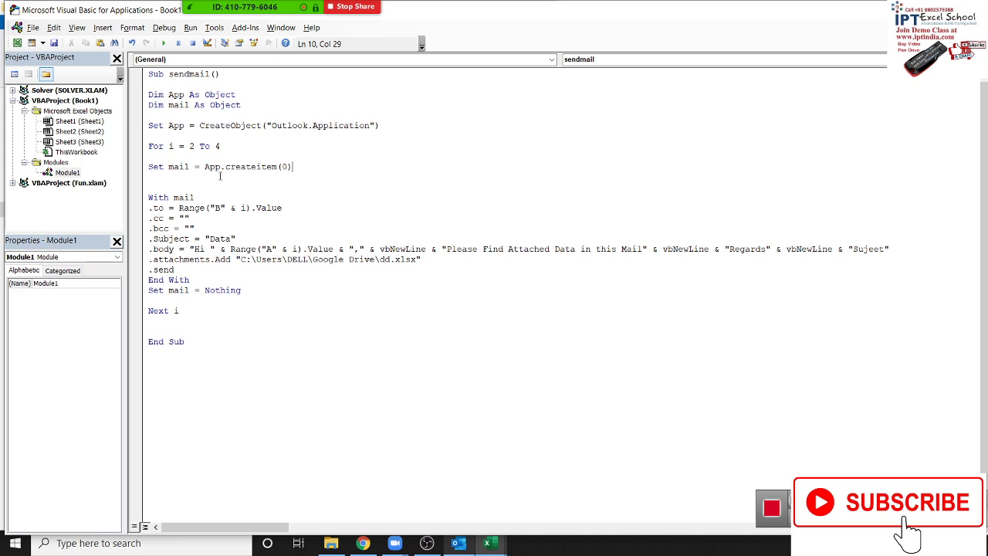
left_click(174, 178)
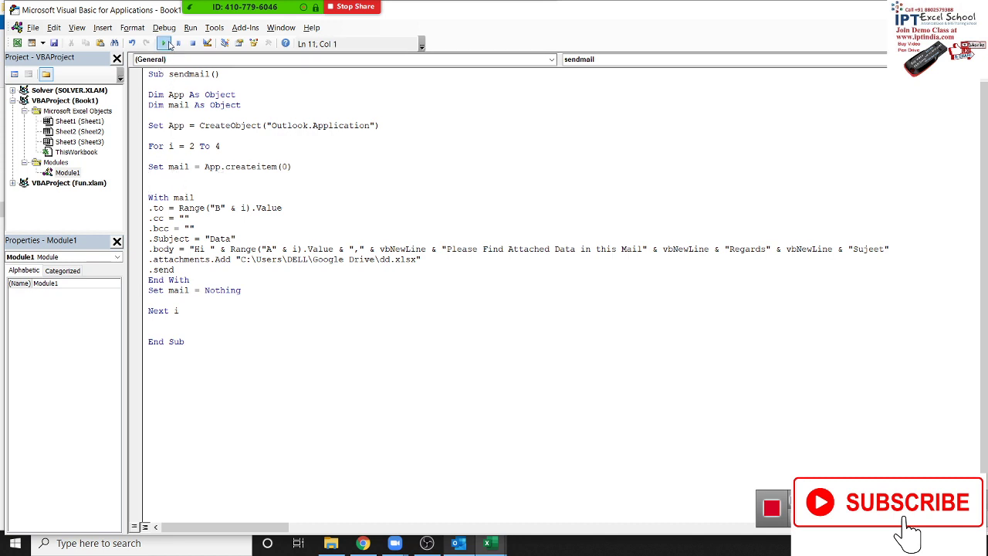
Rerun the macro, debug the .send failure again, and reset execution.
left_click(163, 43)
left_click(520, 248)
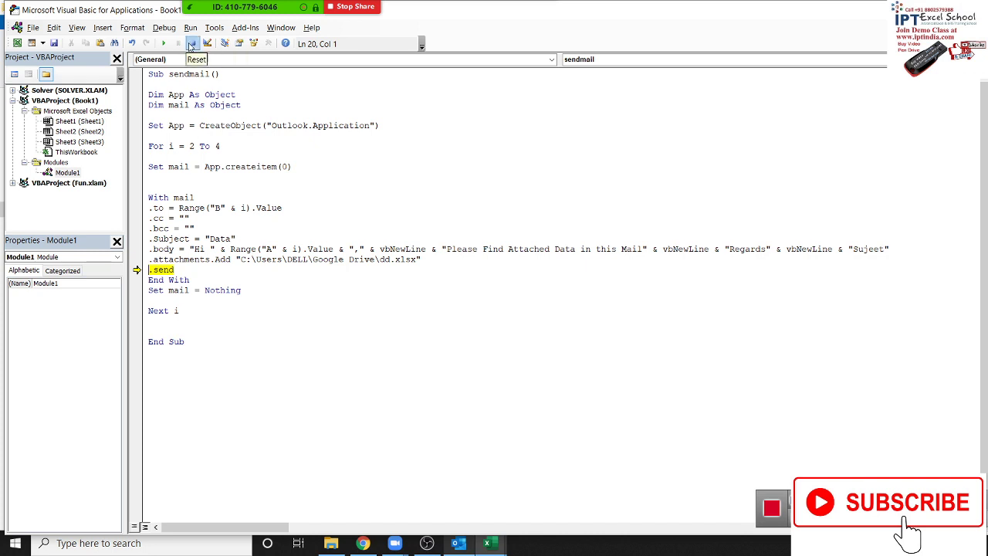
left_click(193, 43)
left_click(150, 116)
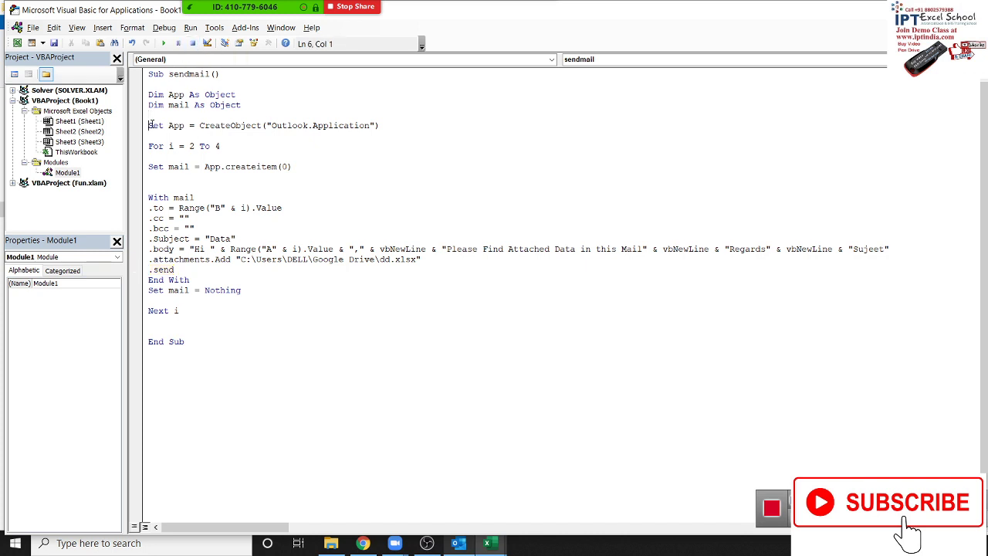
Move the Set App = CreateObject line inside the loop, just below the For line.
key("shift+Down")
key("ctrl+x")
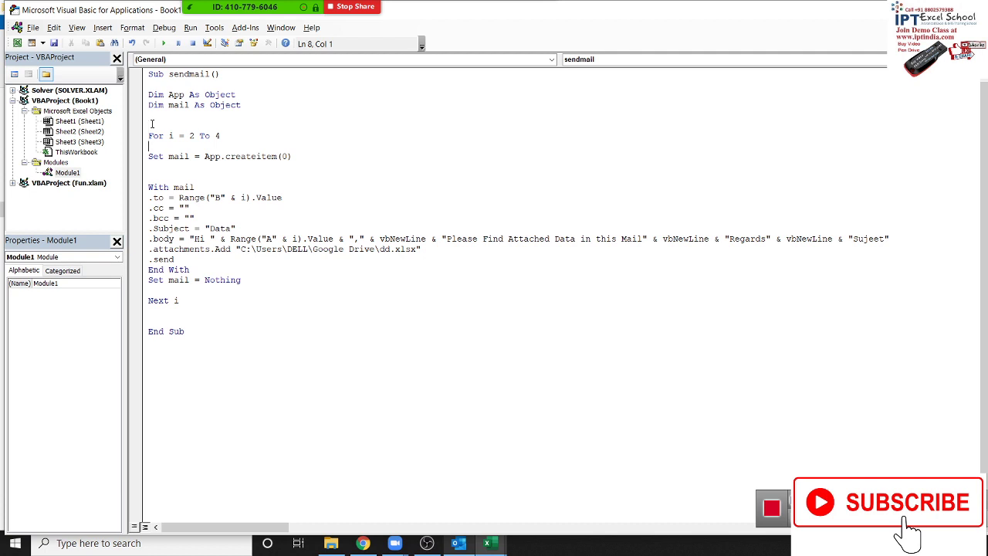
key("Down")
key("Down")
key("Return")
key("ctrl+v")
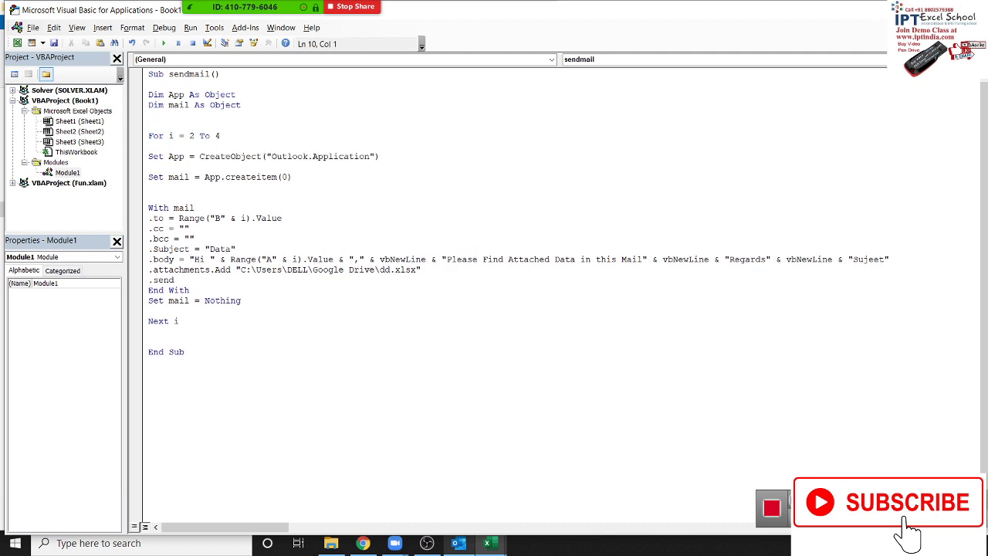
key("Delete")
key("Down")
Add Set App = Nothing just above Next i and rerun the revised macro.
left_click(149, 300)
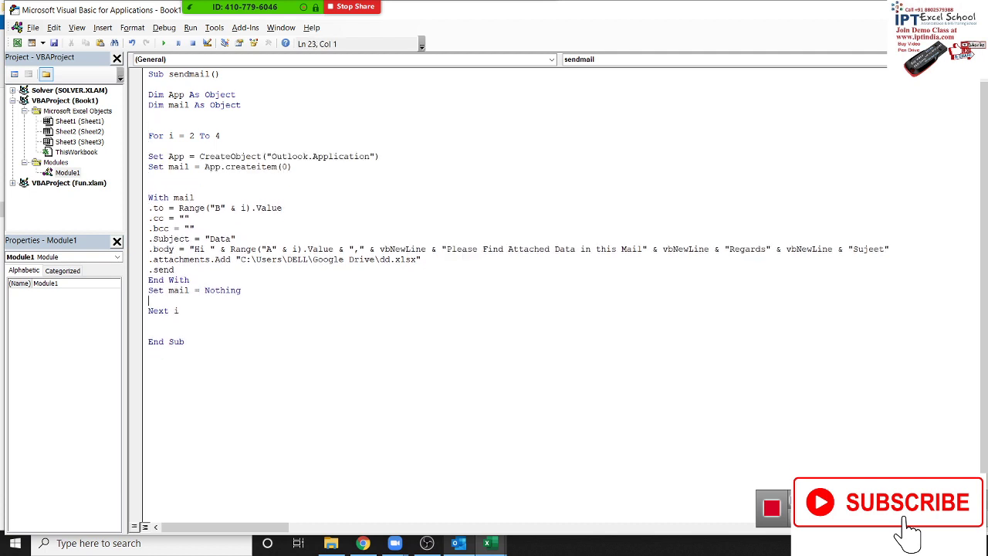
type("set")
type("p")
type("n")
type("othing")
key("Down")
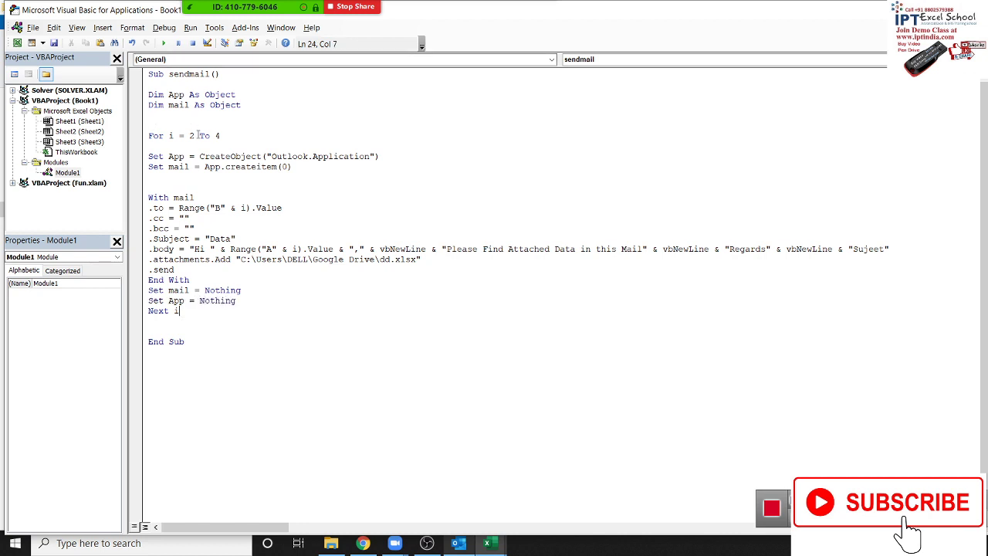
left_click(199, 126)
left_click(163, 43)
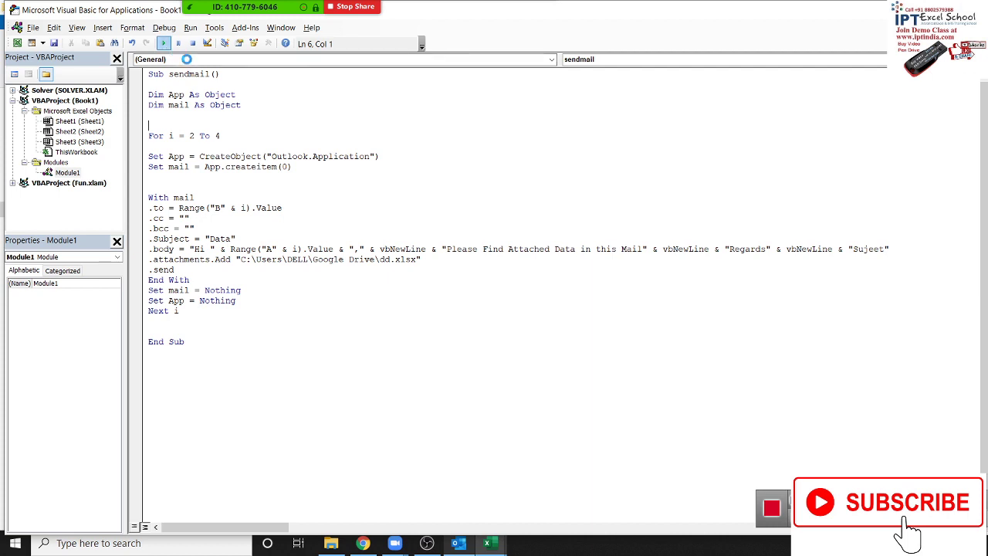
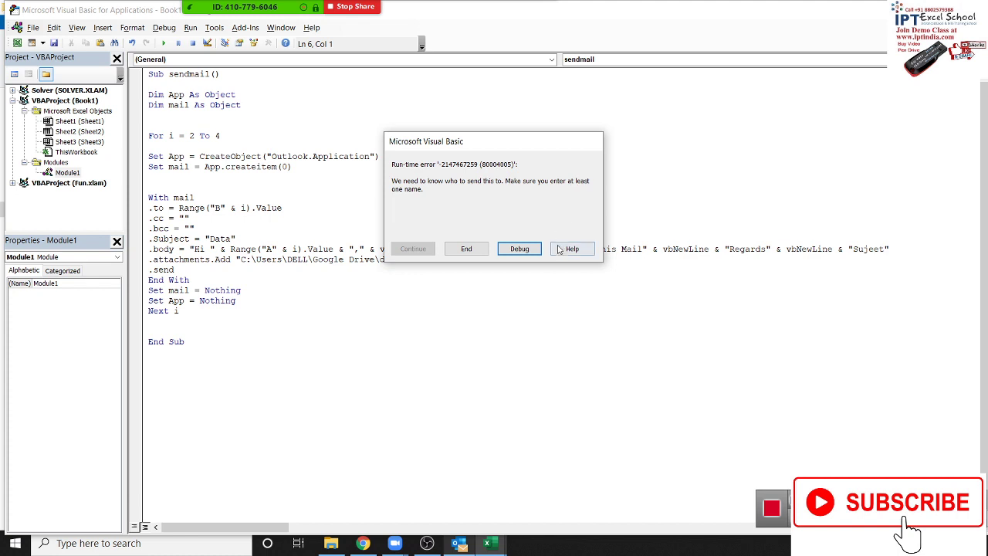
Stop the paused sendmail macro after the recipient error and check Outlook's sent messages.
left_click(522, 249)
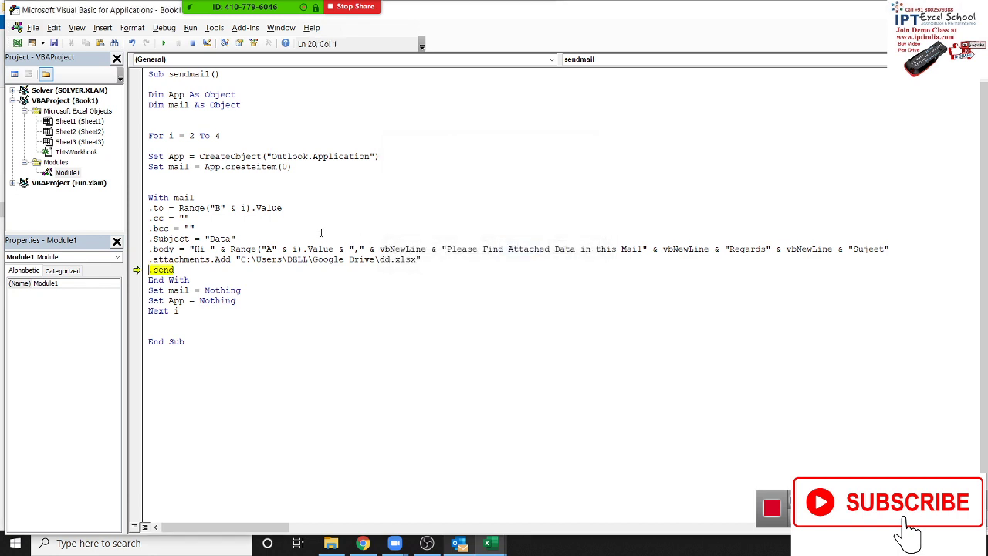
left_click(193, 43)
key("alt+Tab")
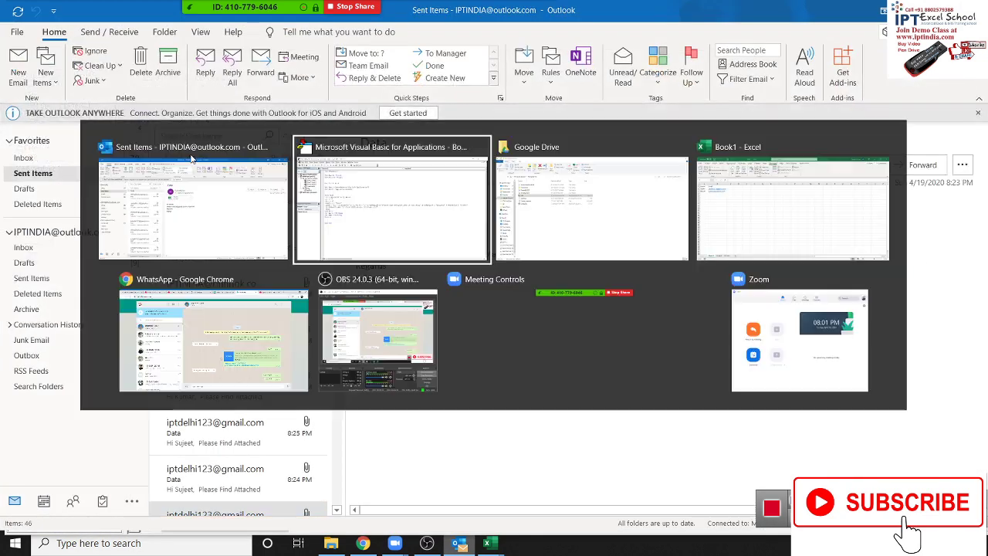
key("alt+Tab")
key("alt+Tab")
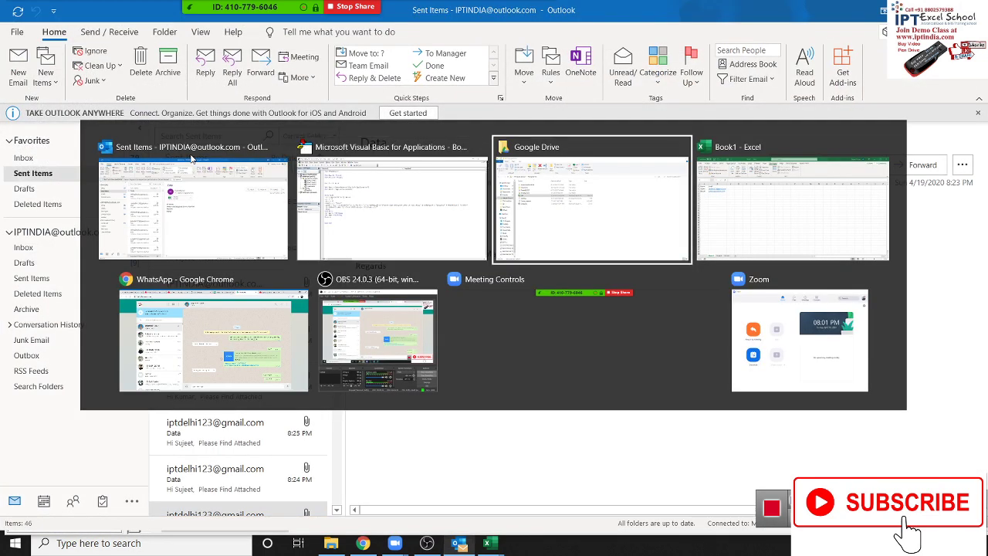
key("alt+shift+Tab")
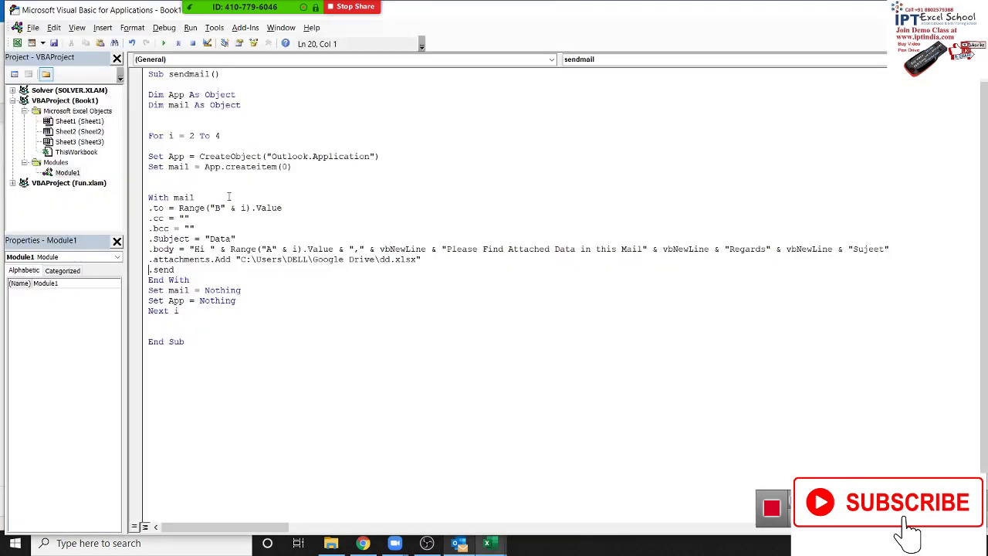
key("alt+Tab")
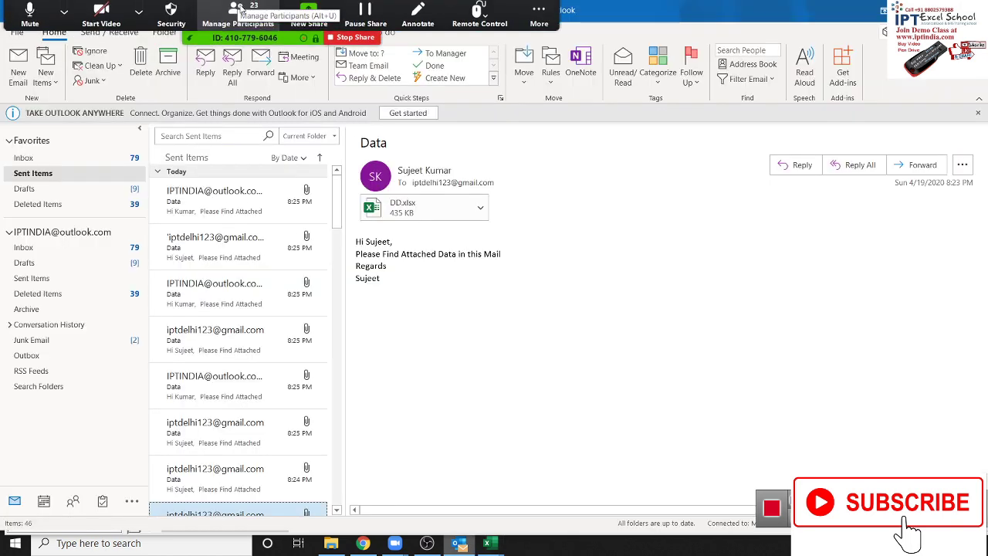
Mute all meeting participants, then return to the macro code window.
left_click(238, 11)
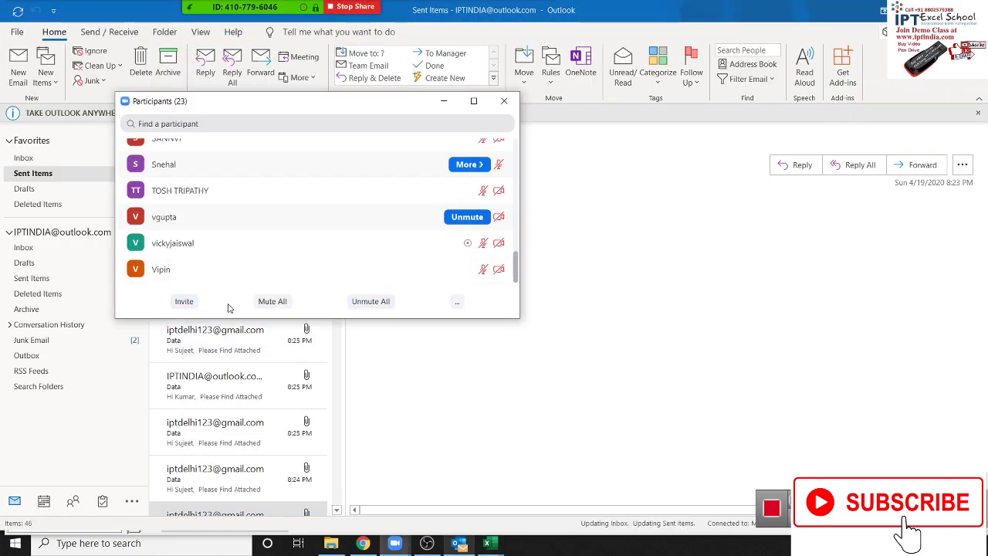
left_click(273, 301)
left_click(526, 305)
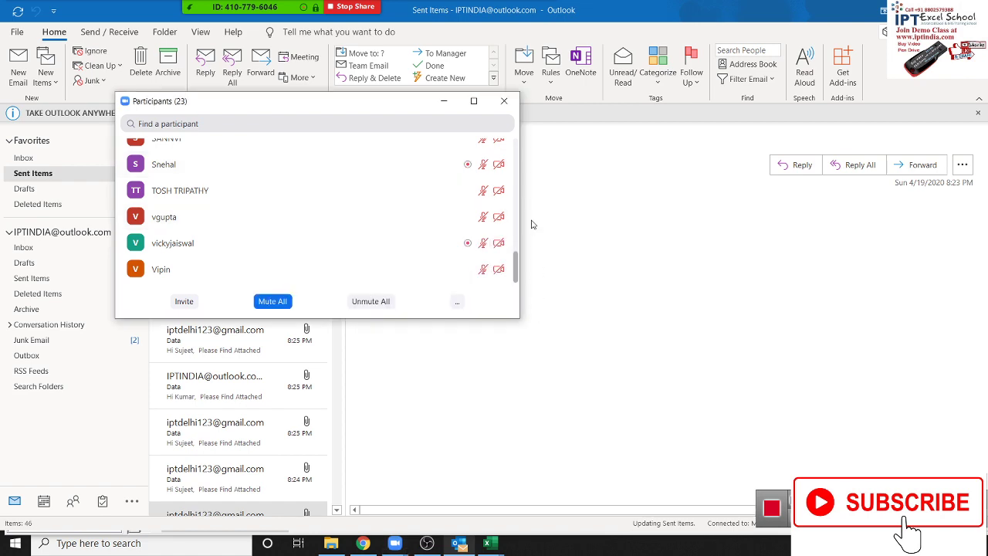
left_click(505, 100)
key("alt+Tab")
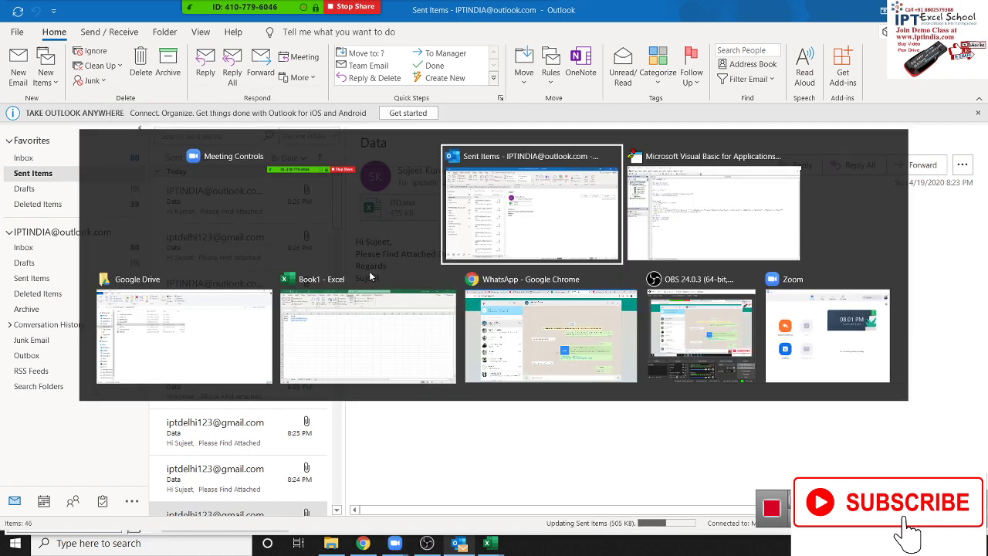
key("alt+Tab")
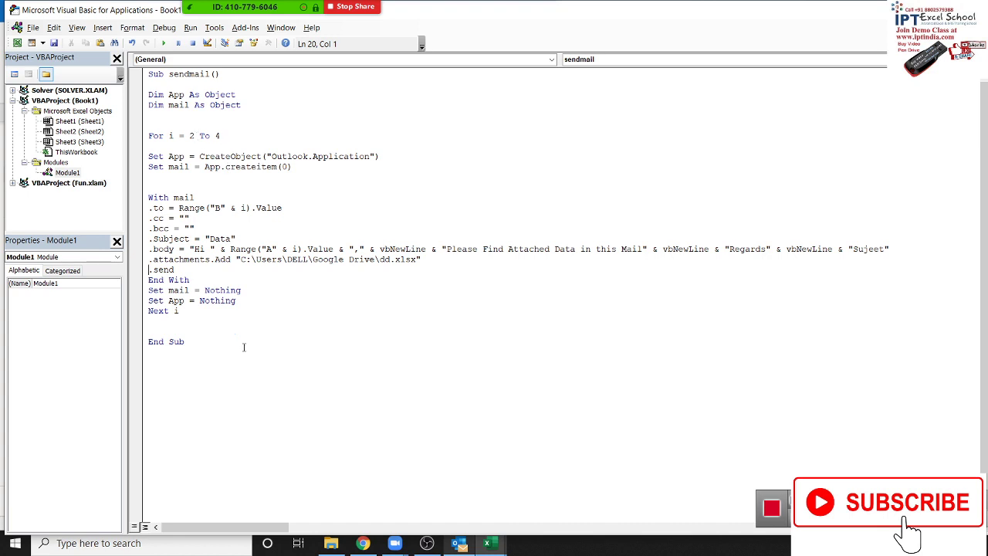
left_click(487, 543)
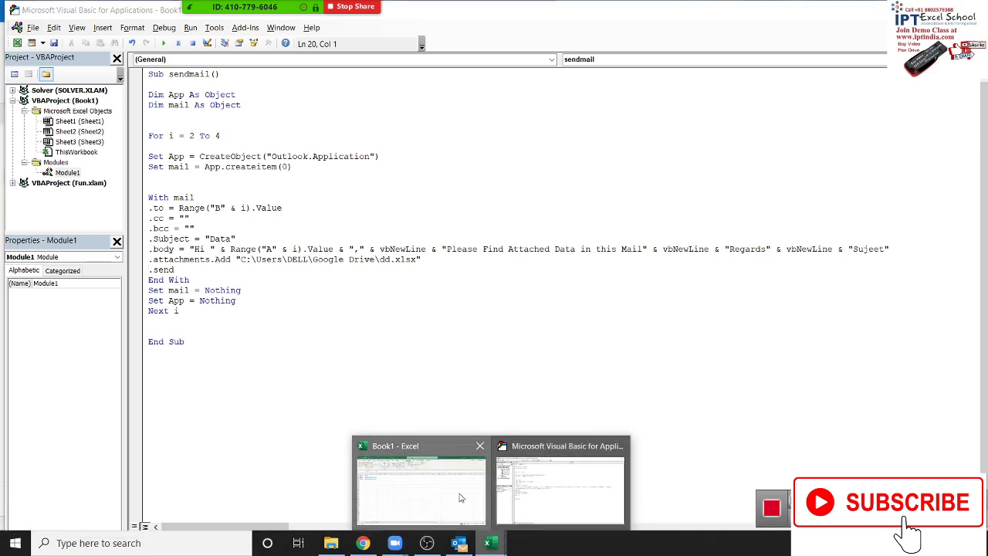
left_click(459, 498)
left_click(25, 177)
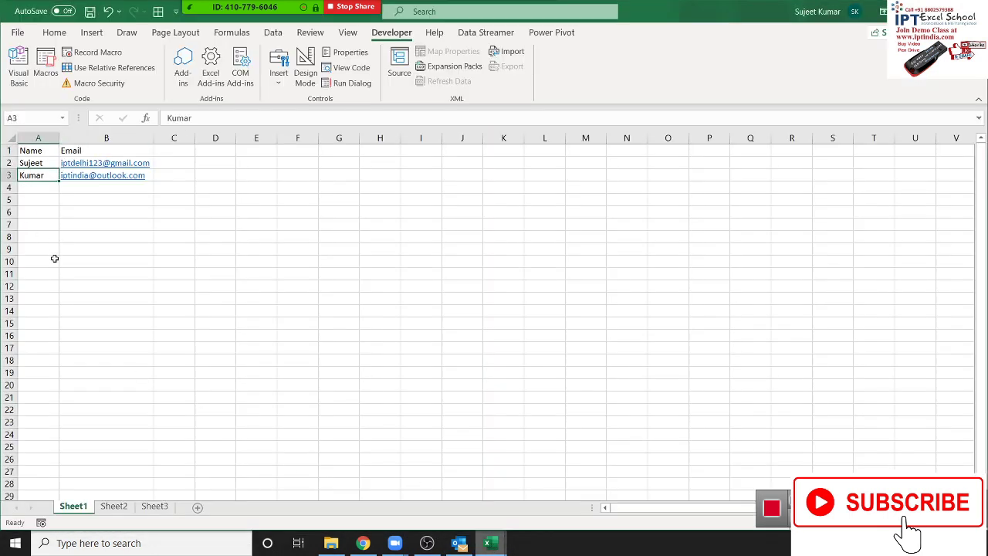
left_click(34, 190)
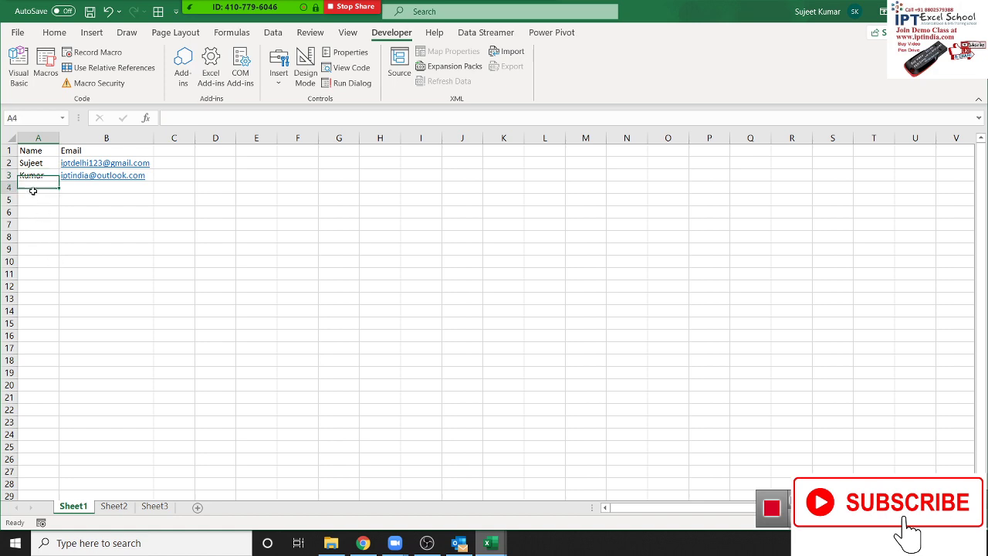
left_click_drag(33, 191, 84, 188)
key("alt+Tab")
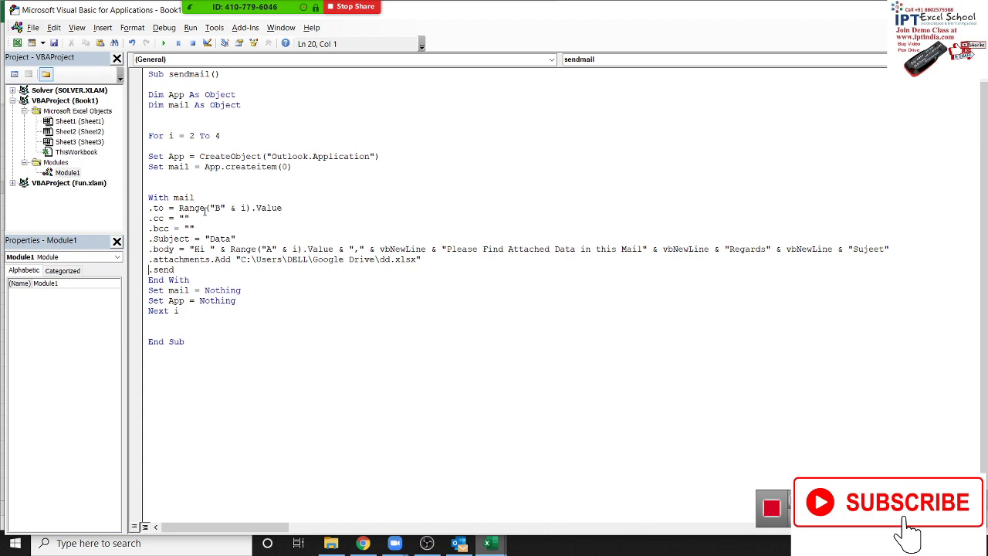
left_click(163, 43)
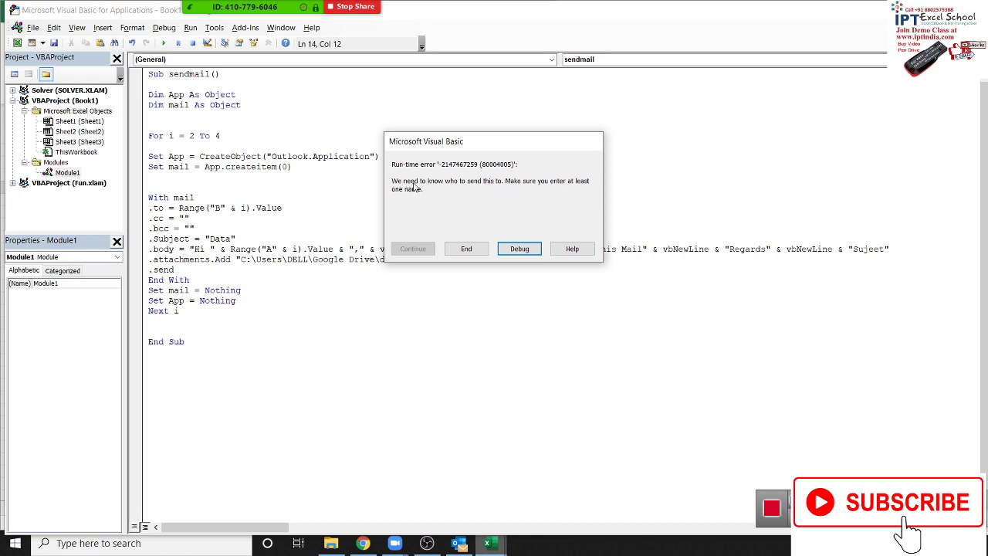
left_click(468, 251)
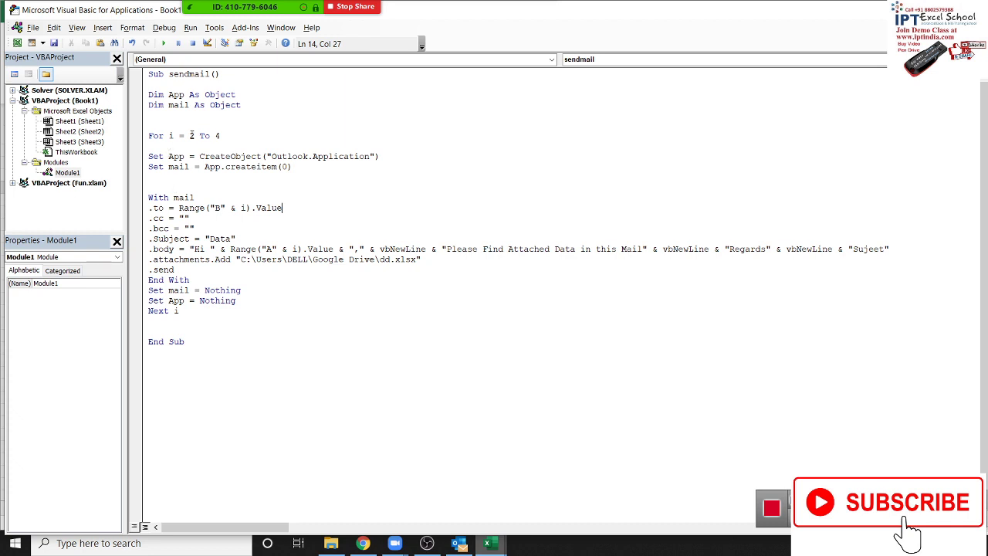
left_click_drag(190, 135, 221, 136)
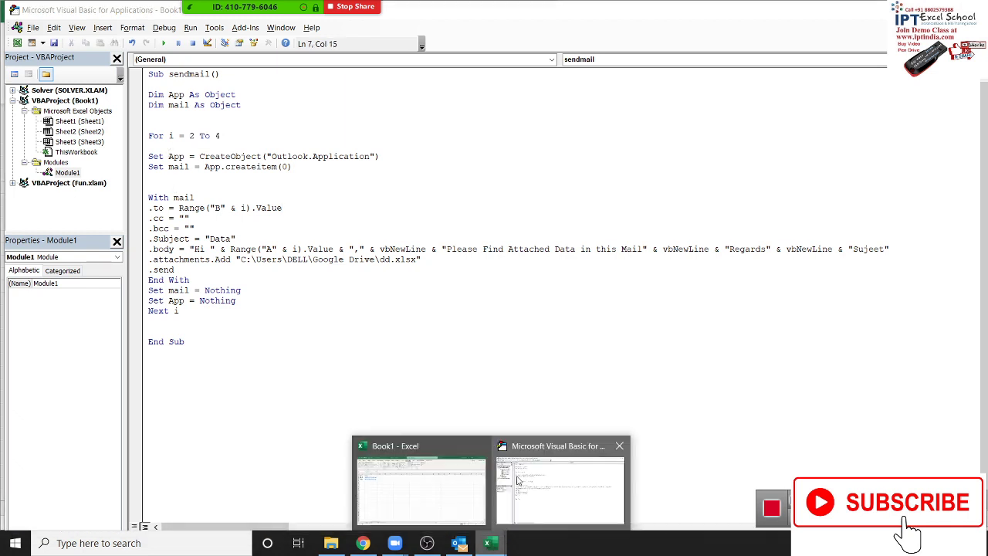
left_click(427, 488)
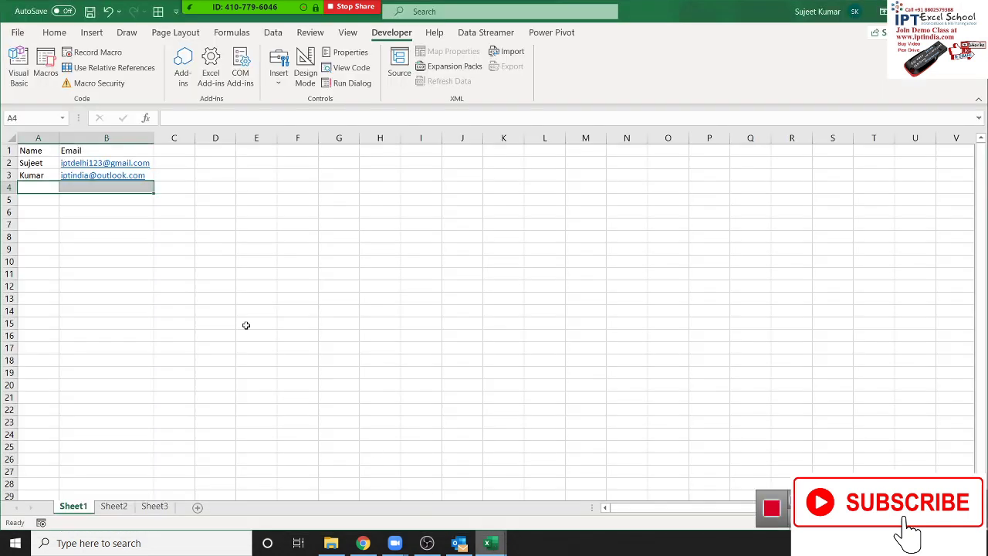
left_click(47, 186)
left_click_drag(47, 186, 89, 187)
mouse_move(459, 542)
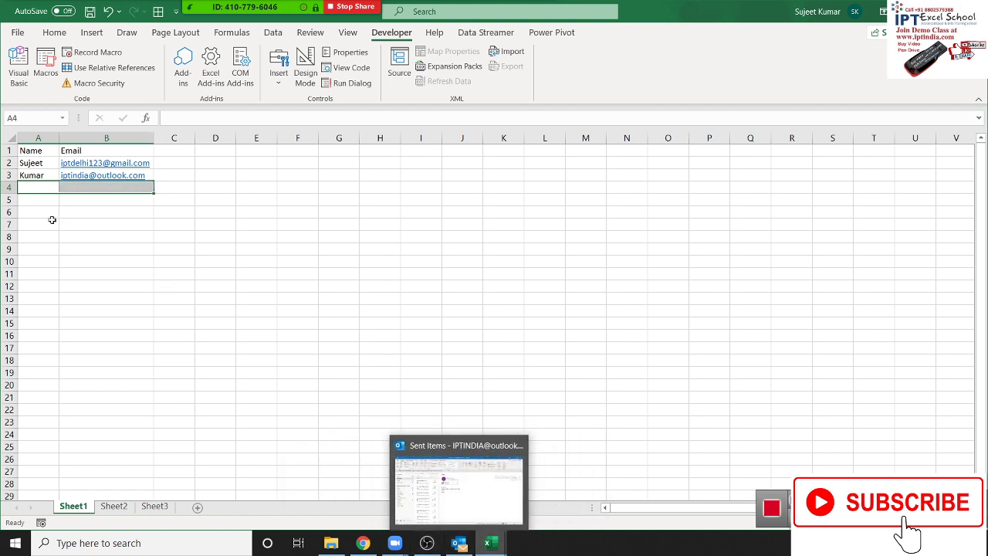
Change the sendmail loop's end value from 4 to 3 and run the macro.
key("alt+F11")
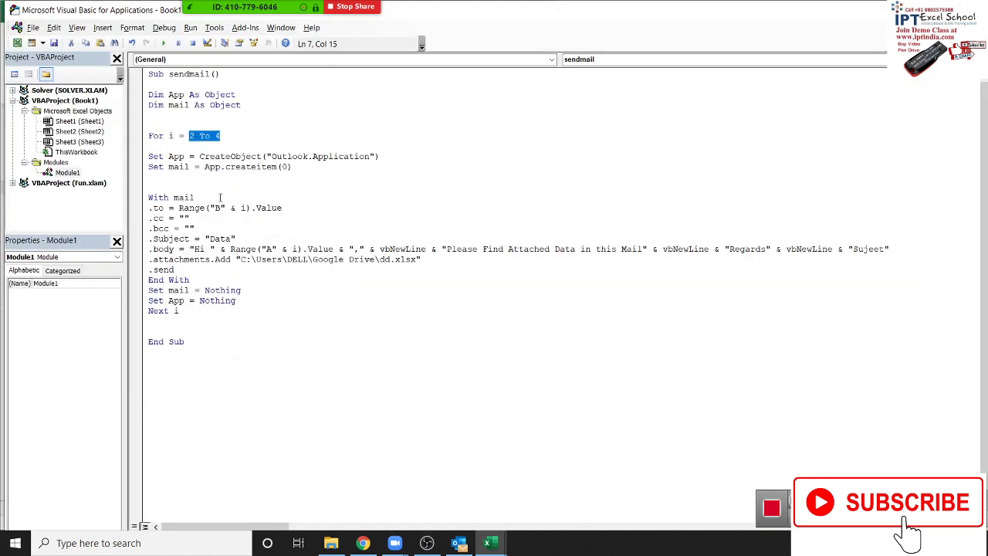
double_click(217, 136)
type("3")
key("Down")
key("Down")
key("Down")
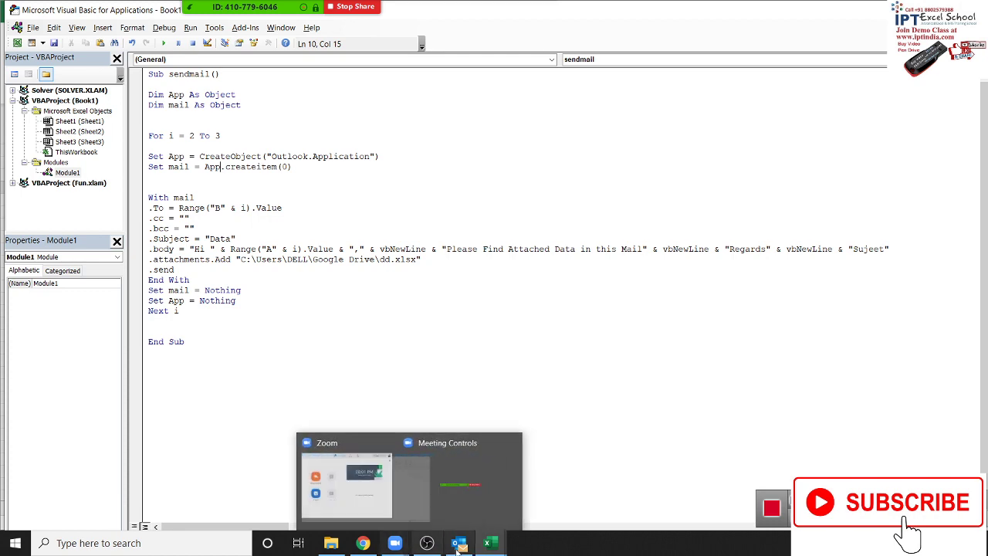
Check Outlook's sent Data emails against the workbook's contact list.
left_click(459, 543)
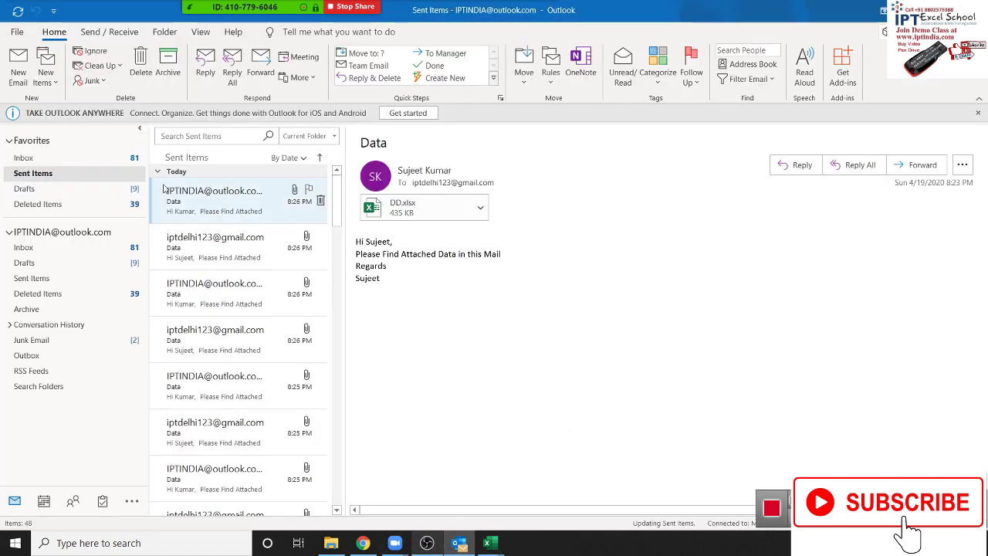
mouse_move(238, 200)
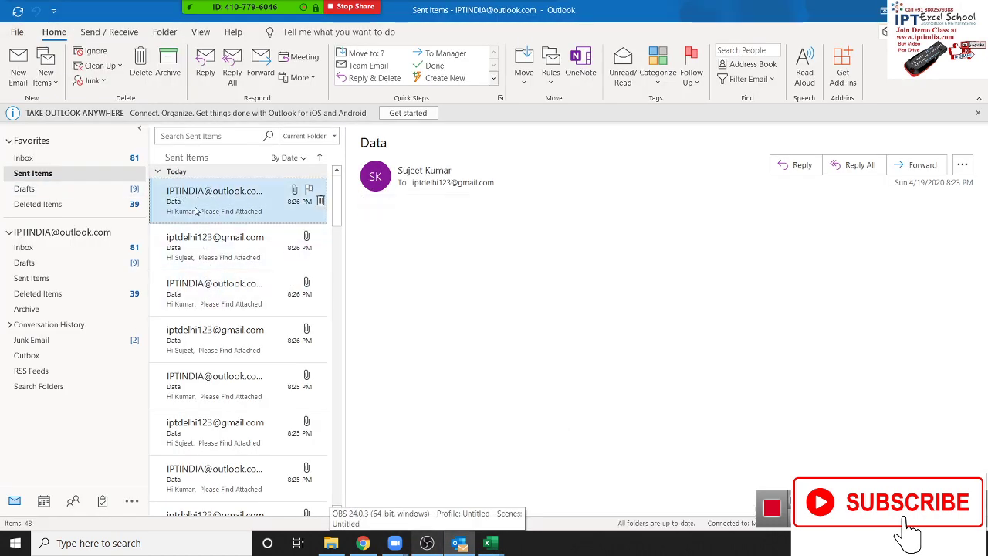
left_click(216, 266)
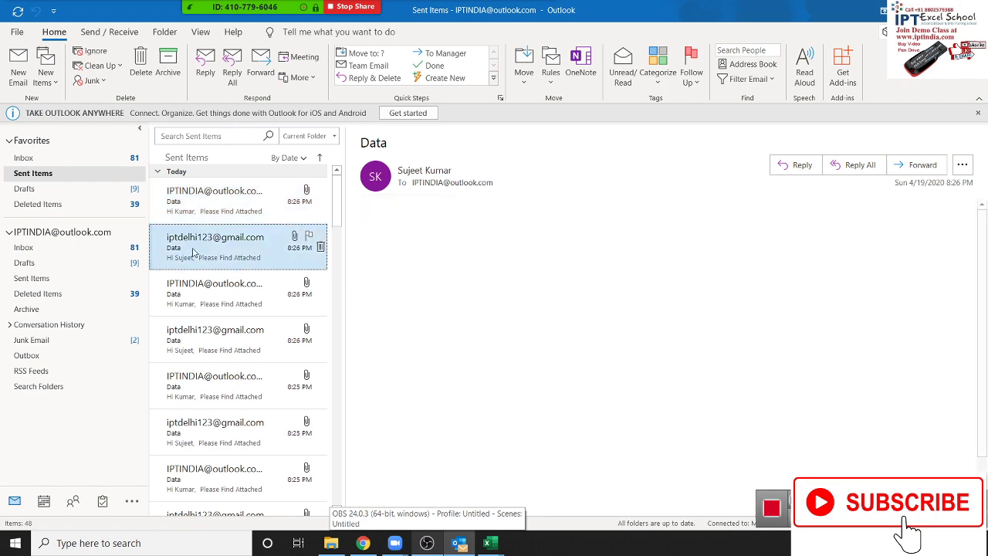
key("alt+Tab")
key("alt+Tab")
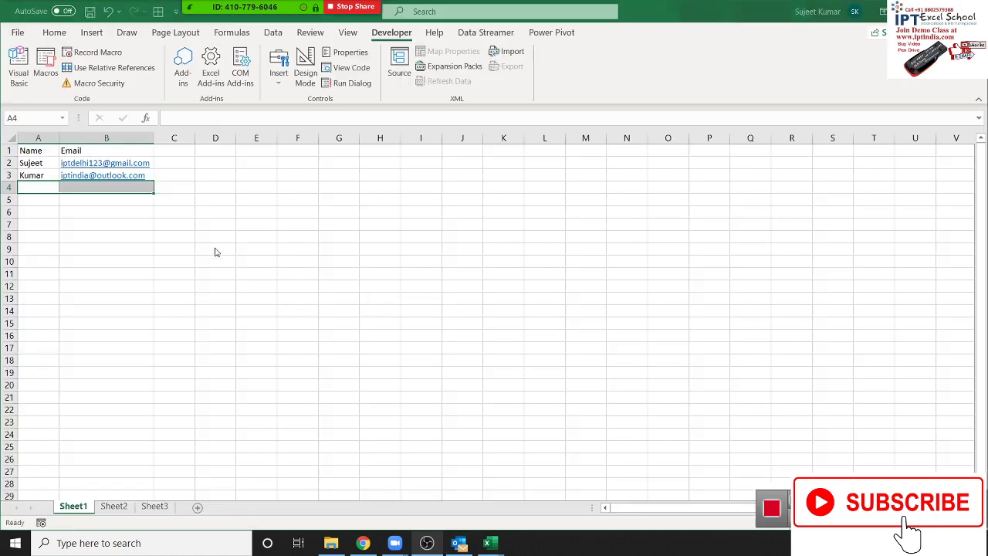
left_click(99, 224)
key("alt+Tab")
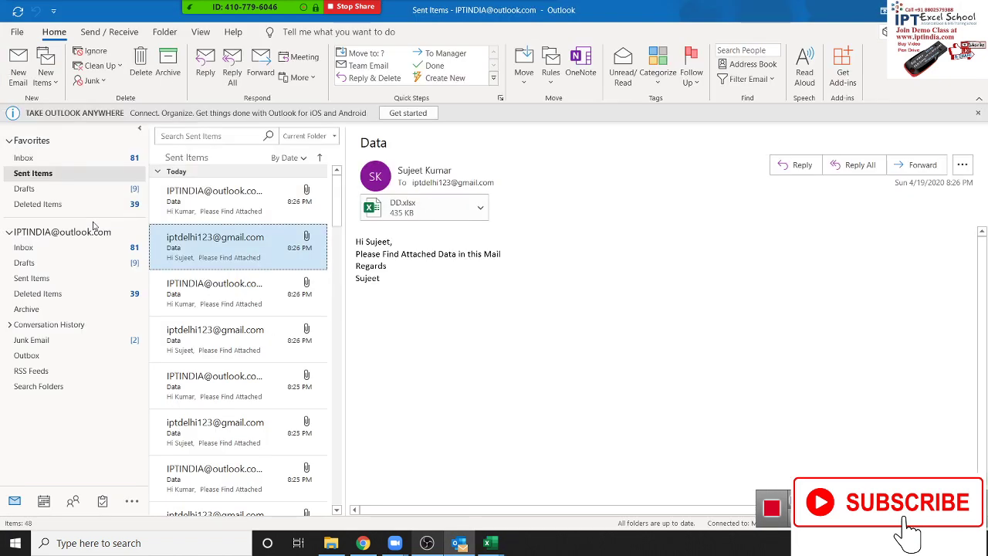
key("alt+Tab")
key("alt+Tab")
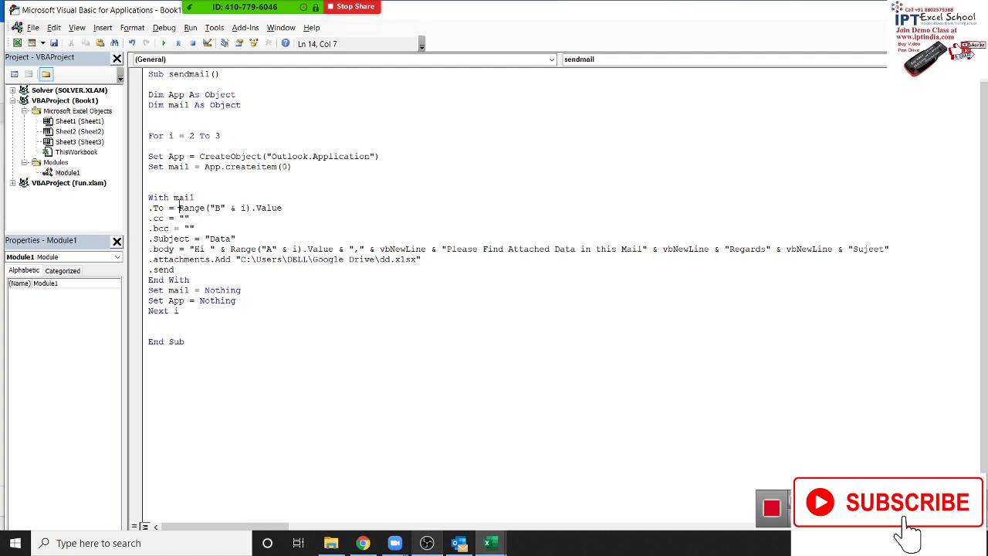
Move the Set App = CreateObject line above the For loop.
left_click_drag(178, 208, 283, 207)
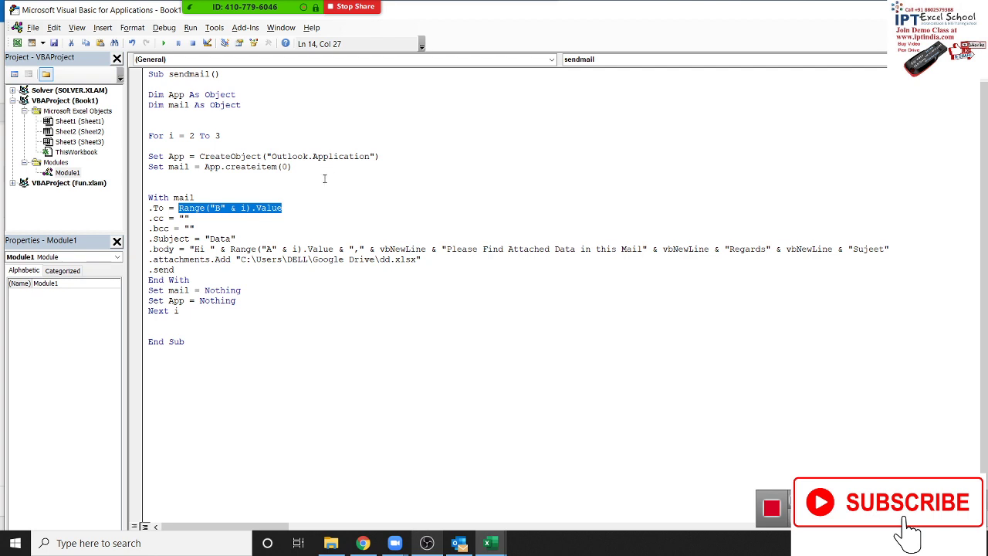
left_click_drag(380, 157, 142, 172)
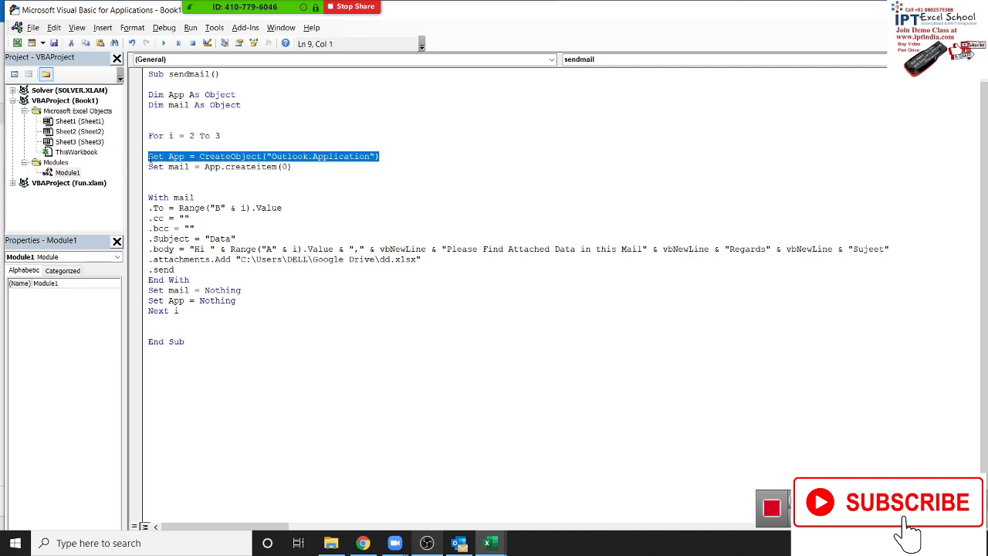
key("ctrl+x")
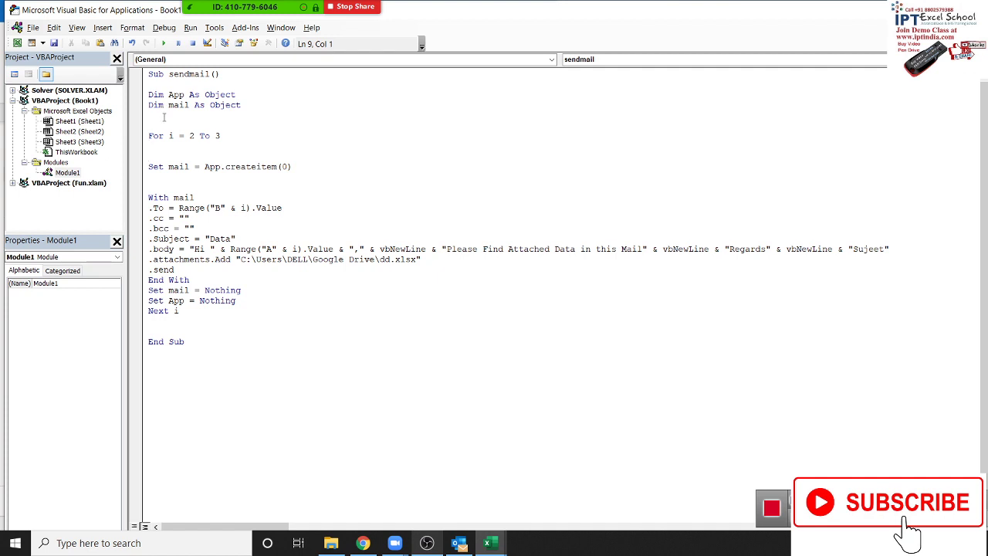
key("ctrl+v")
left_click(238, 307)
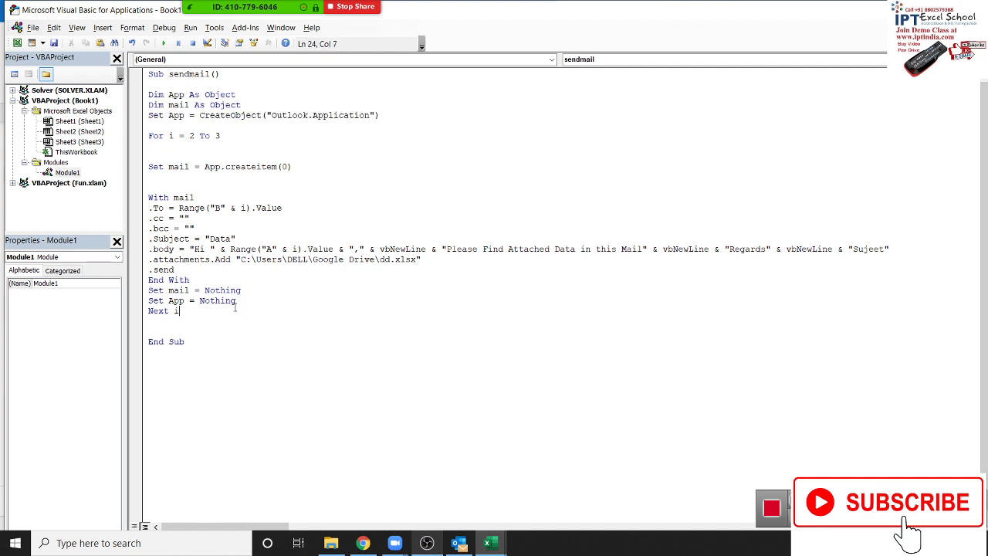
Comment out Set App = Nothing with an apostrophe and review the loop's With mail block.
left_click(135, 302)
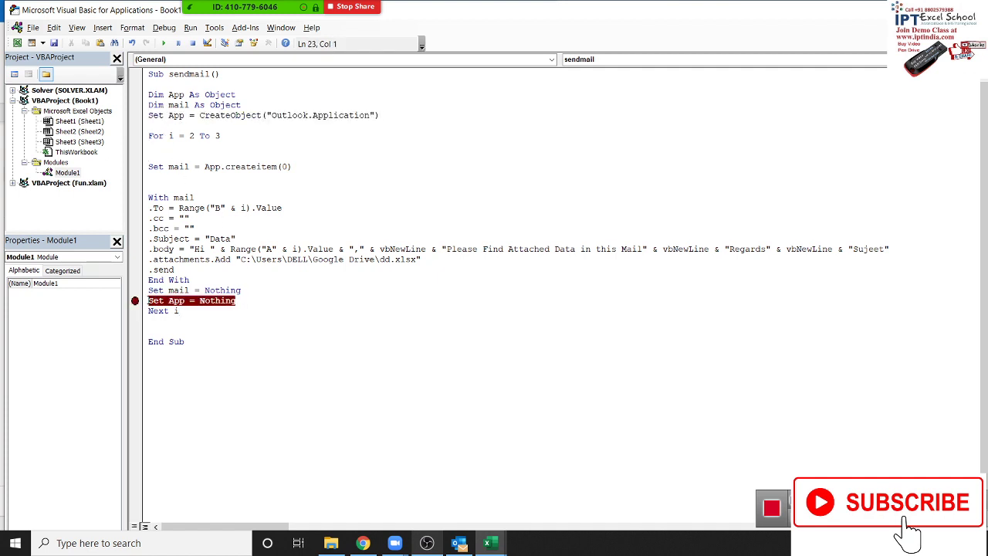
left_click(141, 301)
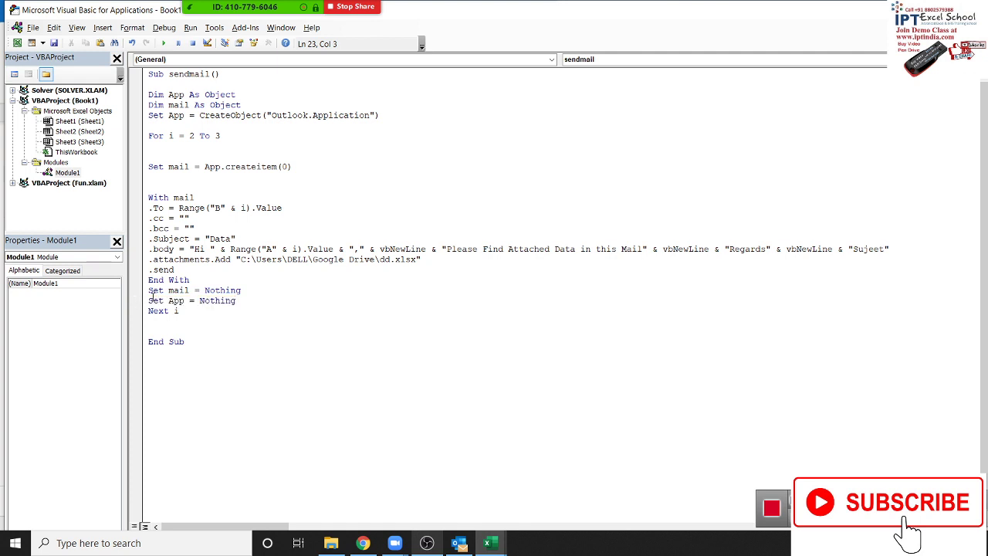
type("'")
left_click(236, 334)
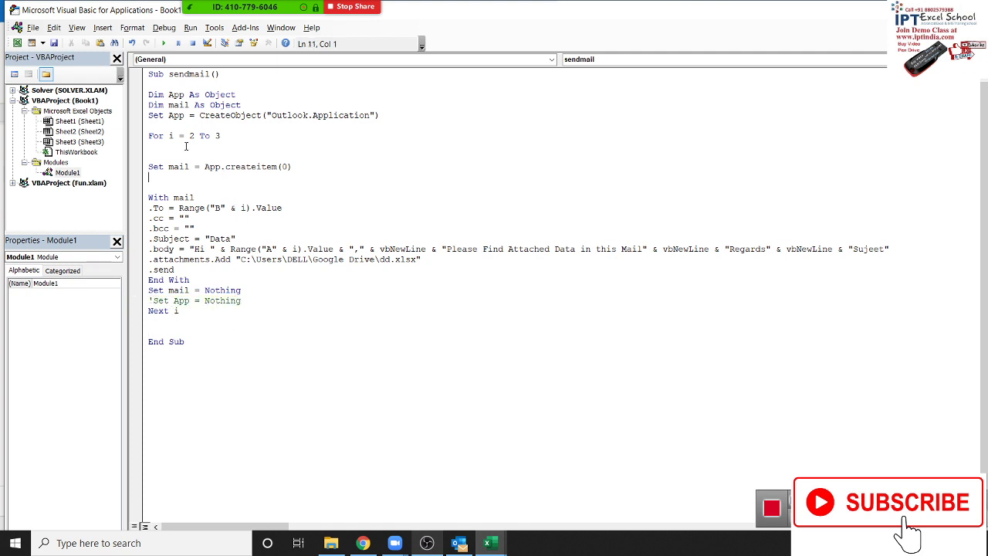
left_click(172, 136)
left_click_drag(142, 200, 159, 228)
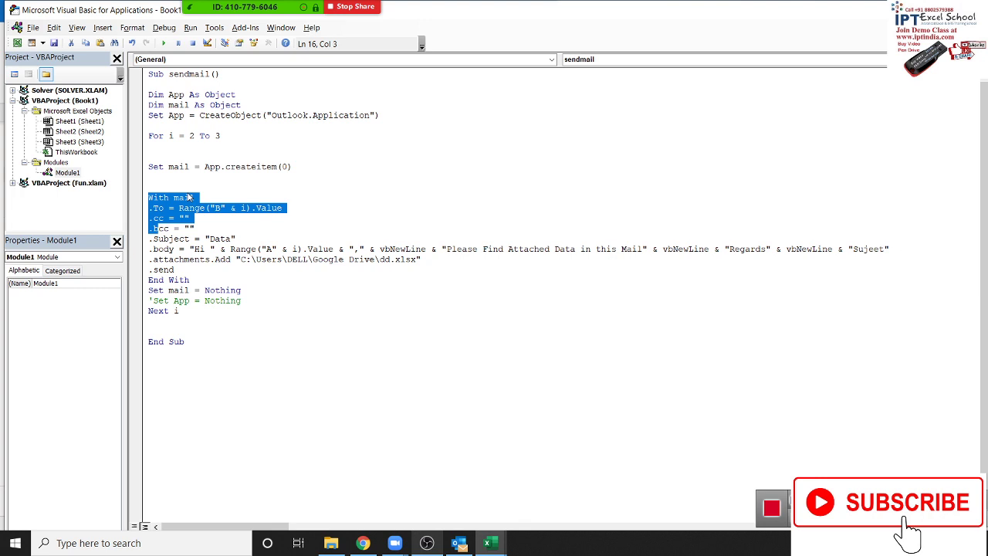
left_click(171, 142)
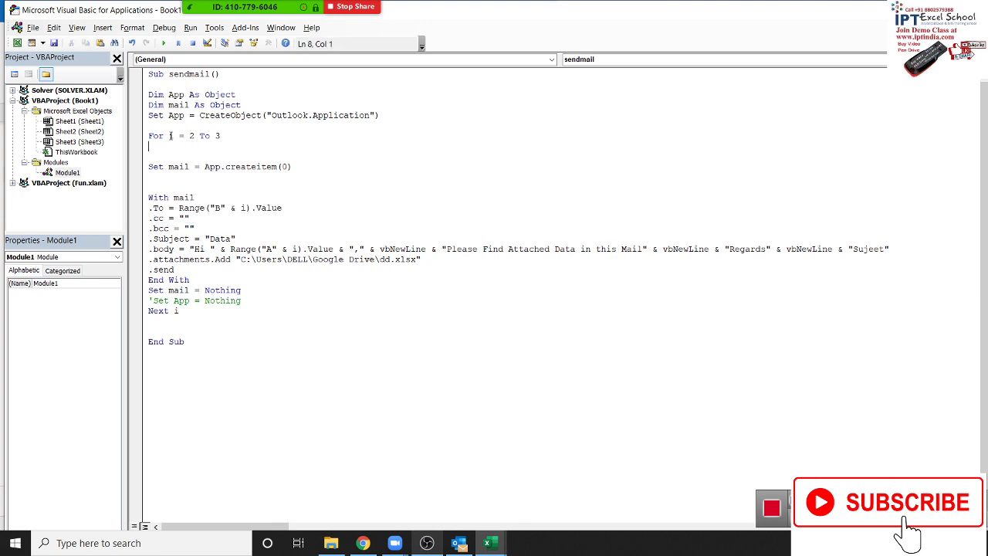
double_click(171, 135)
key("alt+Tab")
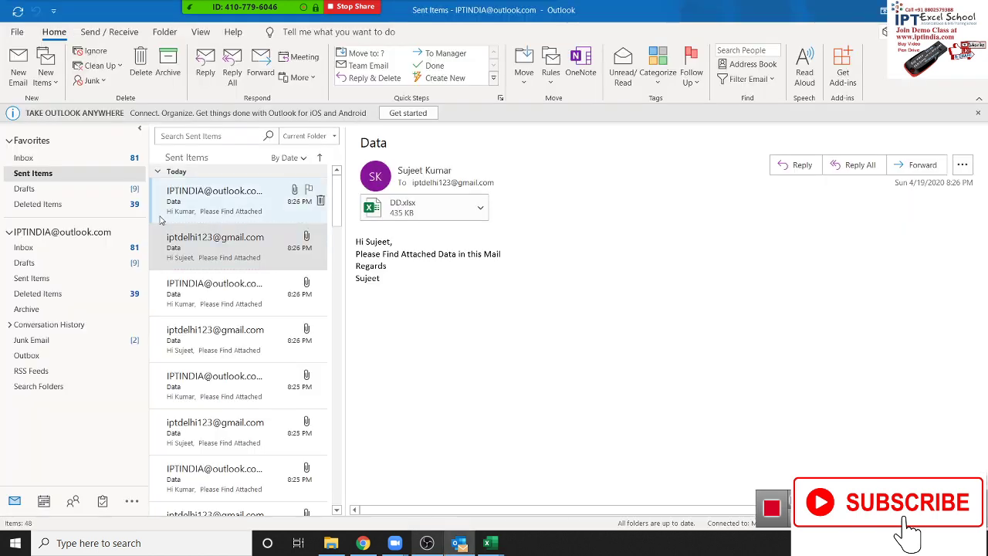
key("alt+Tab")
key("alt+Tab")
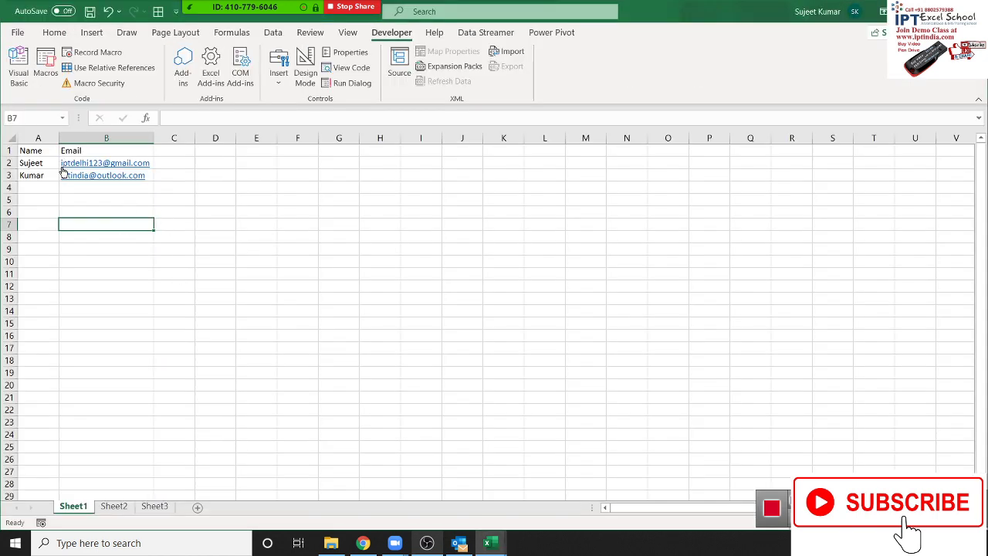
left_click_drag(9, 163, 31, 176)
left_click(25, 177)
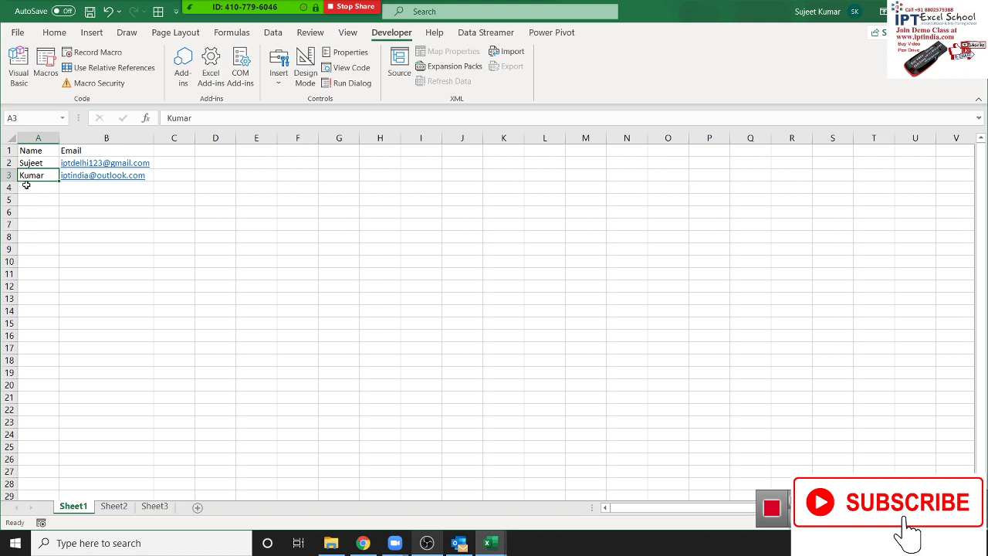
left_click_drag(26, 187, 28, 300)
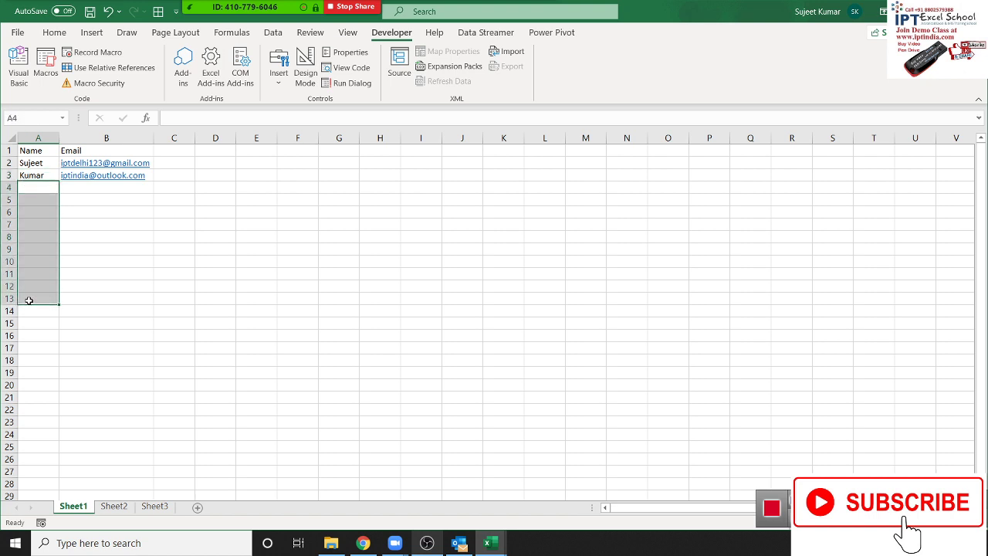
mouse_move(47, 194)
left_mouse_down()
mouse_move(124, 247)
mouse_move(121, 276)
left_mouse_up()
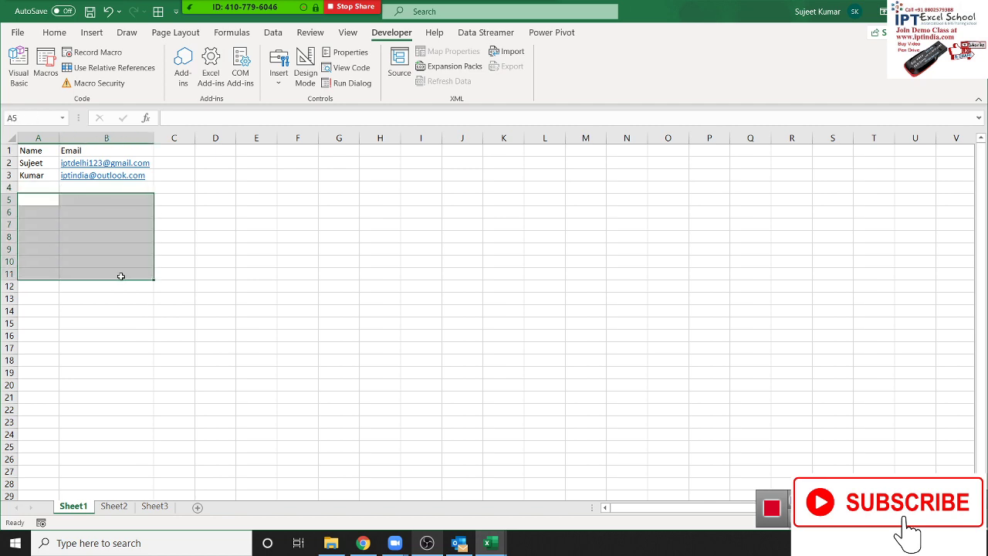
key("alt+Tab")
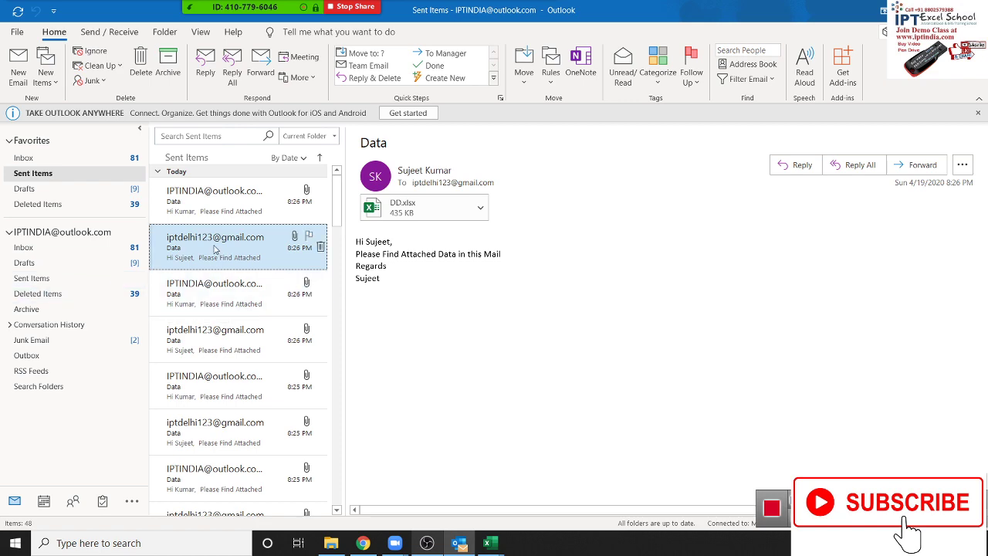
key("alt+Tab")
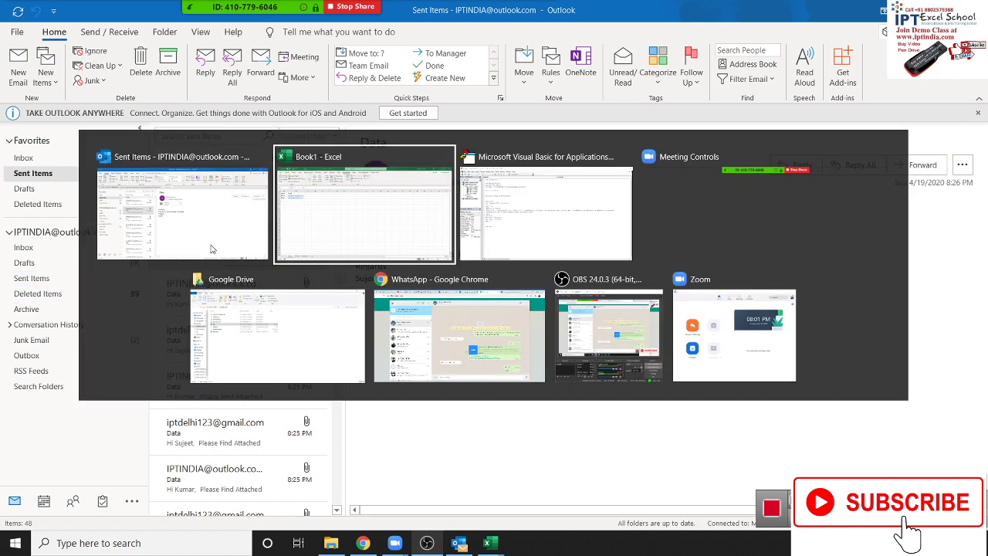
key("alt+Tab")
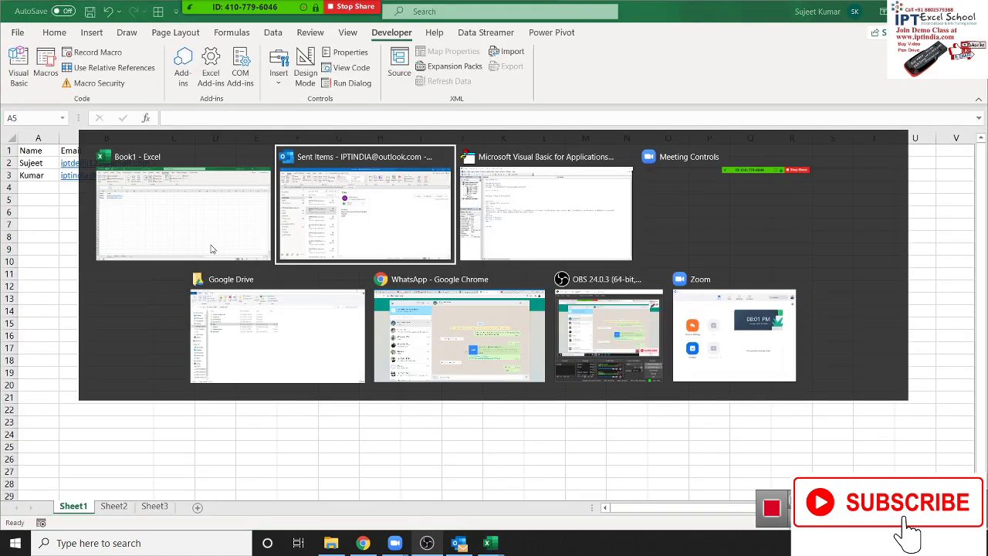
key("alt+Tab")
Replace the loop's end value 3 with Range("A65000").End(xlUp).Row and return to the worksheet.
double_click(216, 135)
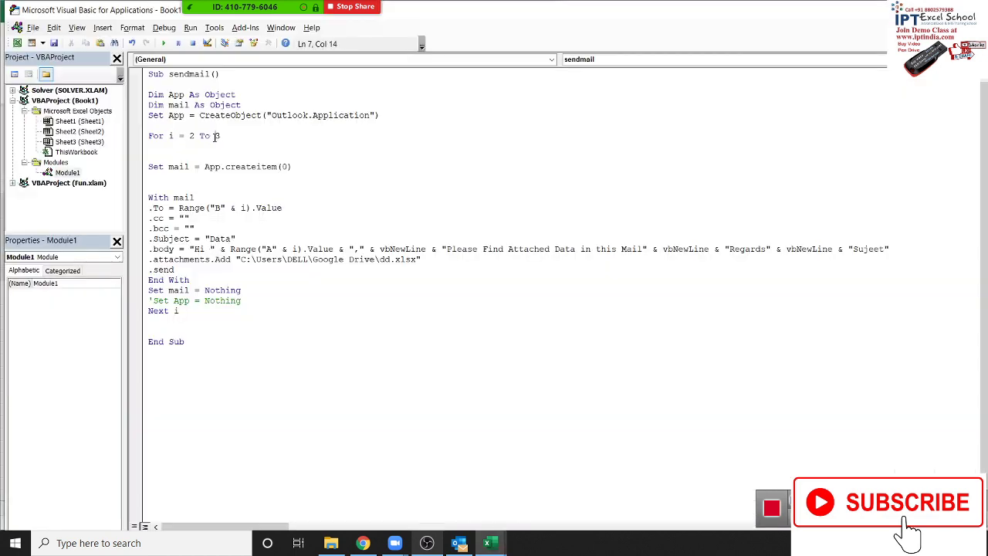
type("range")
type("(\"A")
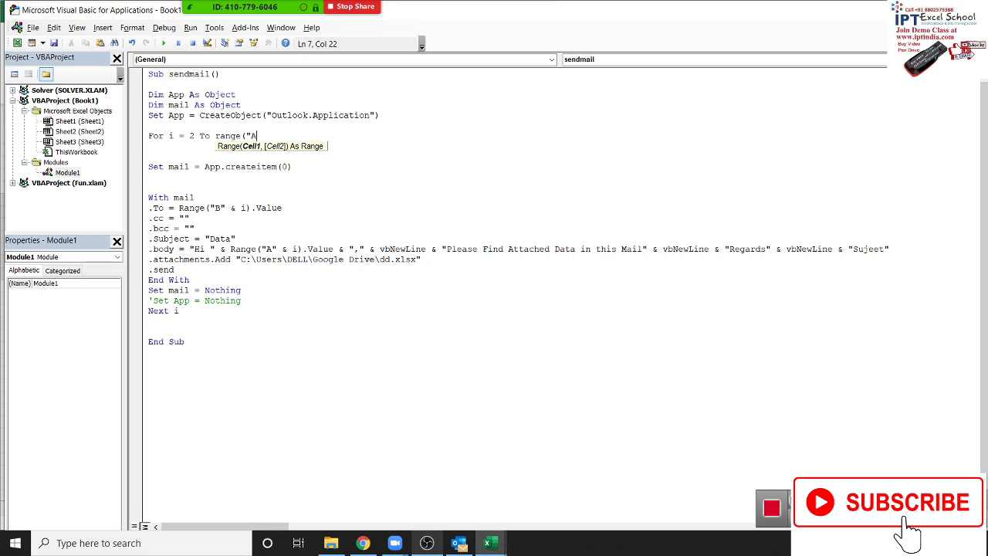
type("5000")
type(").end")
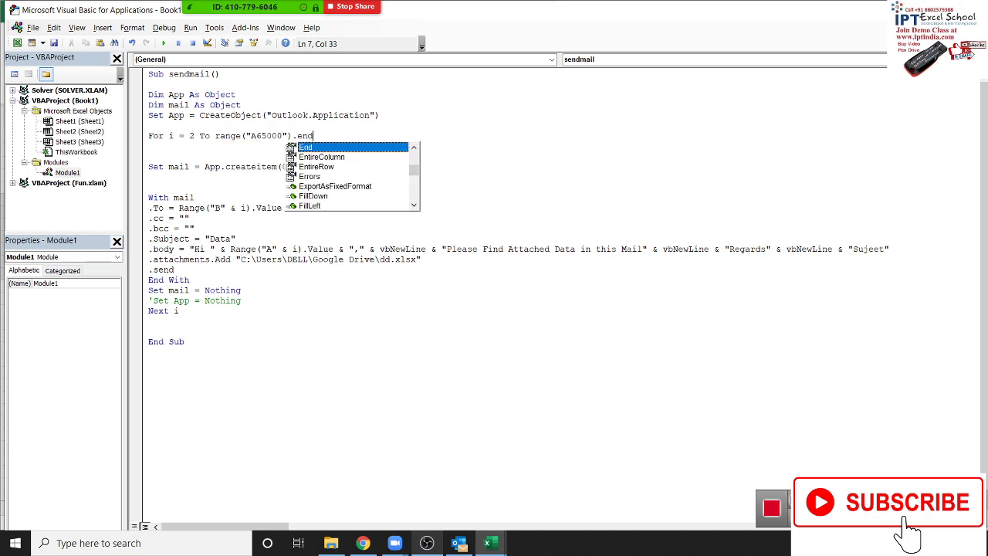
type("(")
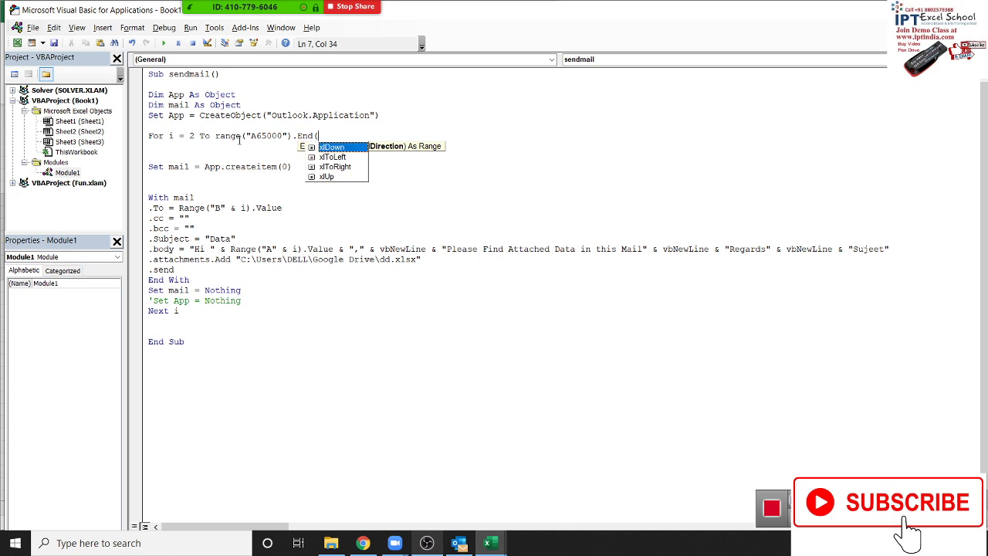
key("Down")
key("Down")
key("Down")
key("Tab")
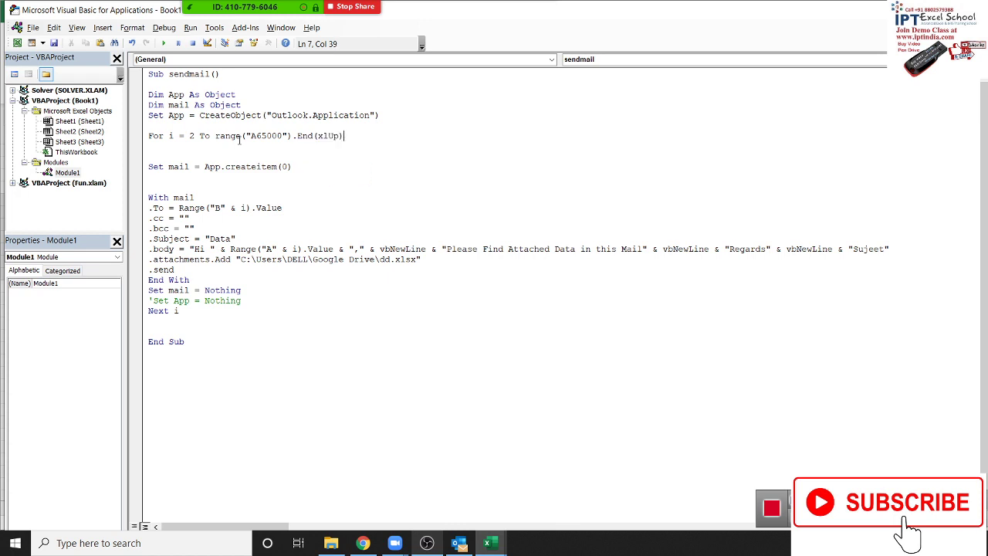
type(".row")
key("Tab")
key("Down")
key("alt+Tab")
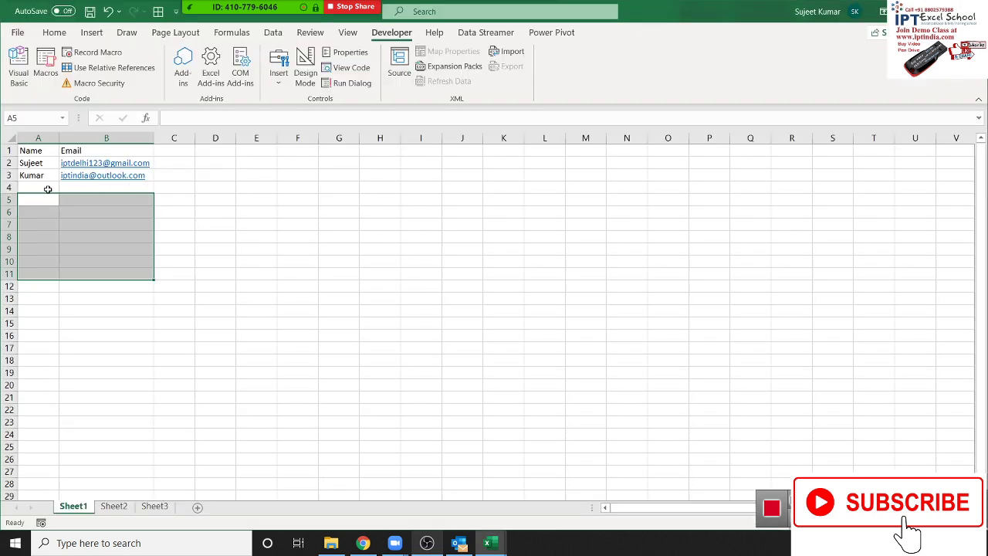
Enter the new recipient's name in A4 and their e-mail address in B4.
left_click(48, 189)
type("Om")
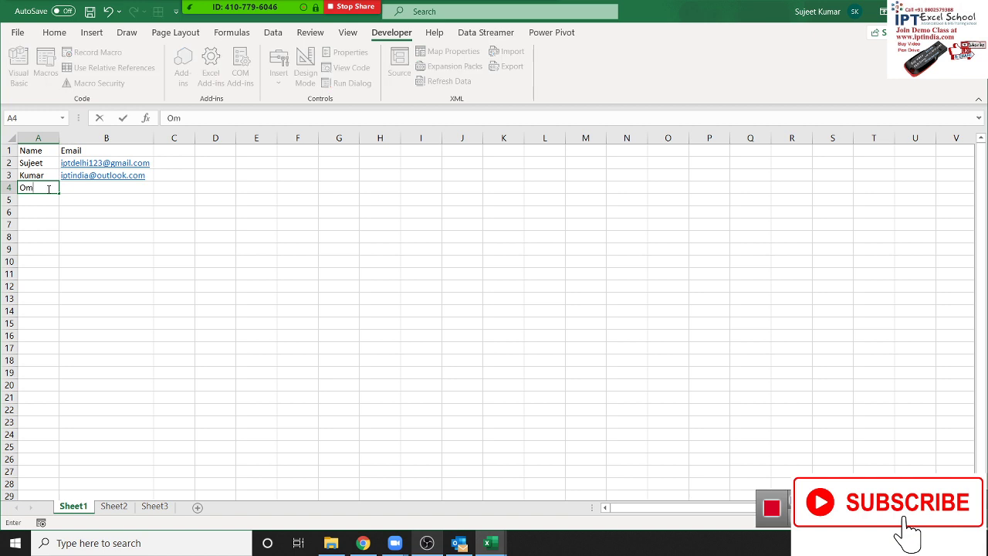
key("Tab")
type("ok")
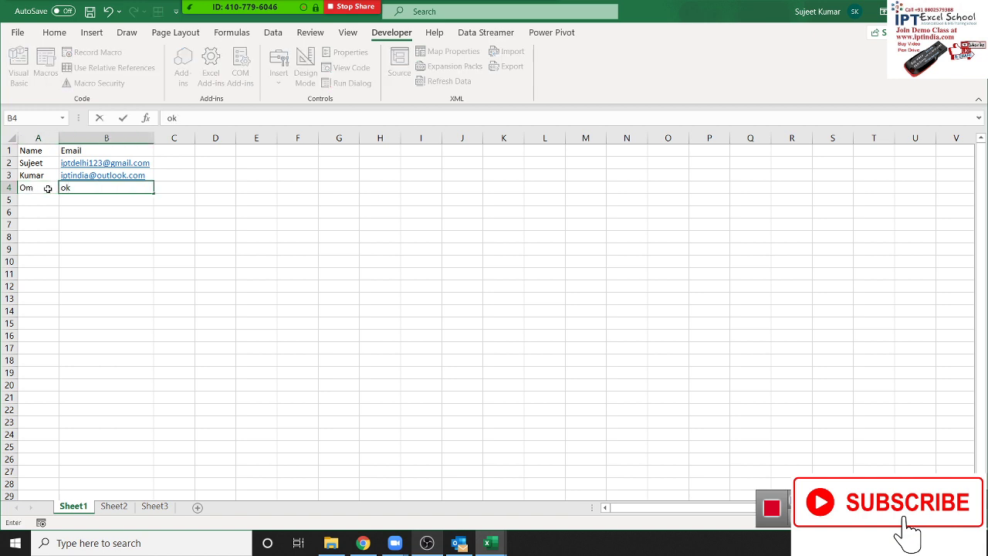
key("BackSpace")
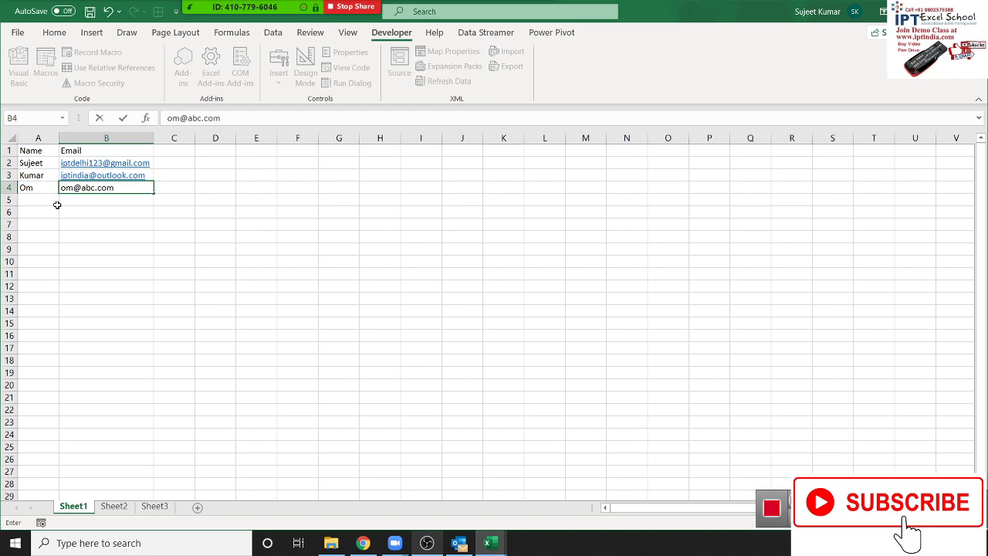
key("Return")
key("alt+F11")
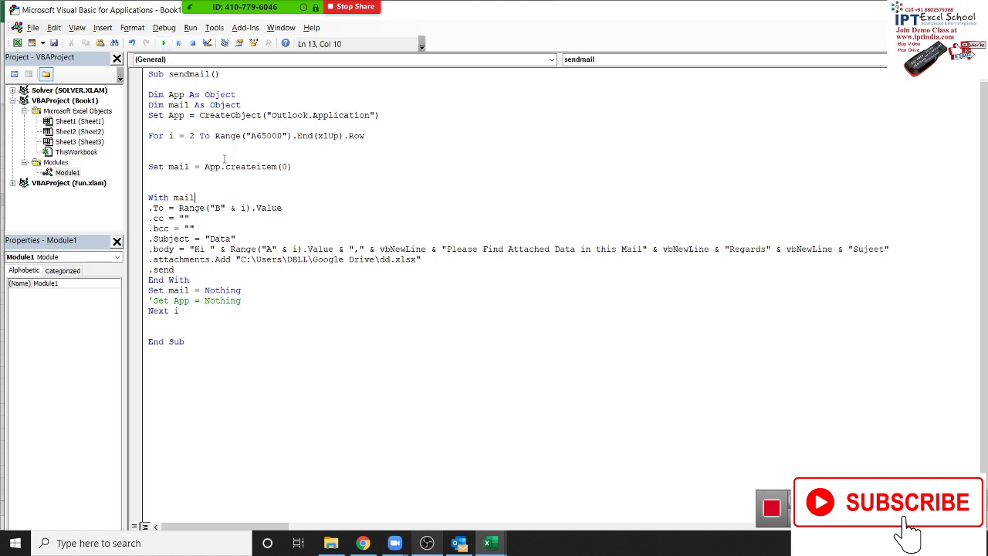
key("alt+F11")
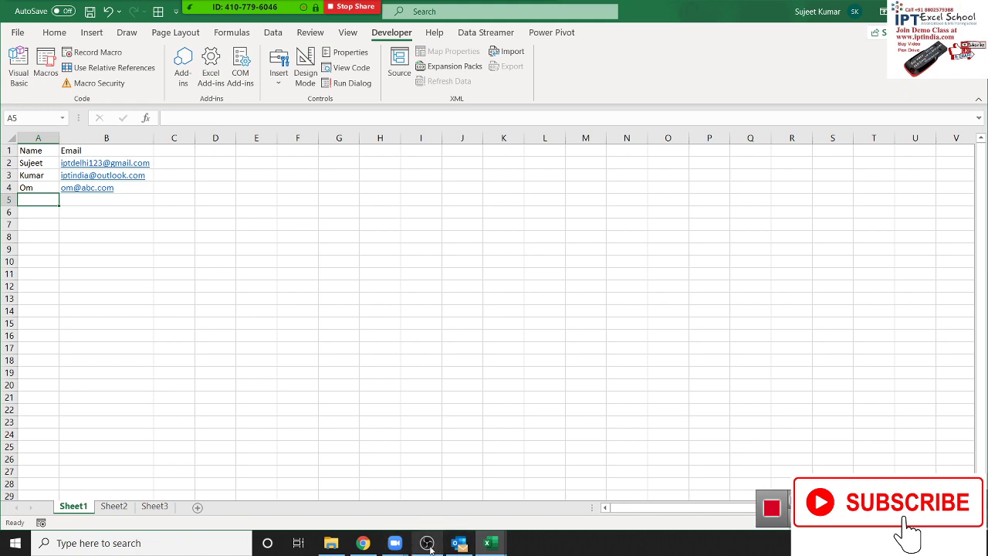
Review the three newest sent Data messages in Outlook's Sent Items.
left_click(460, 543)
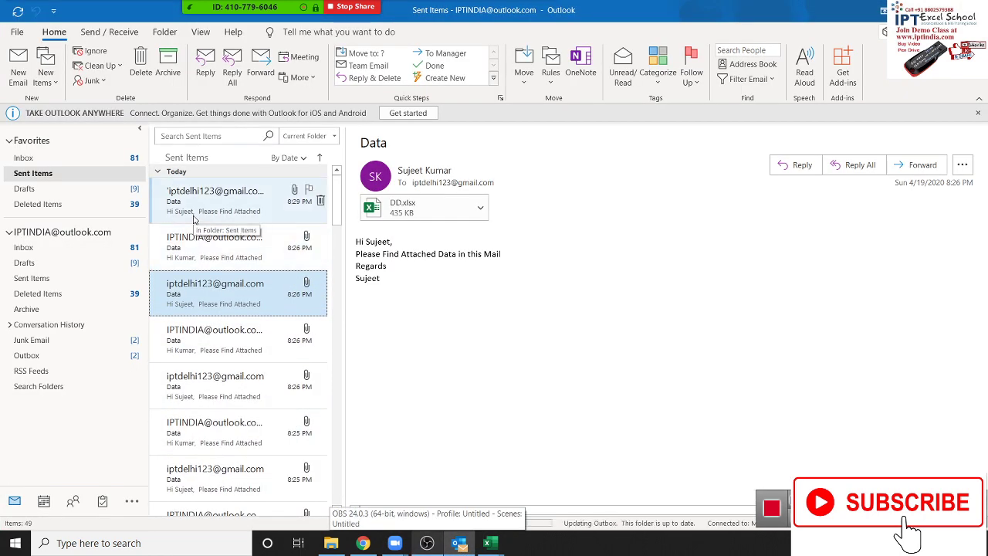
left_click(194, 220)
left_click(200, 266)
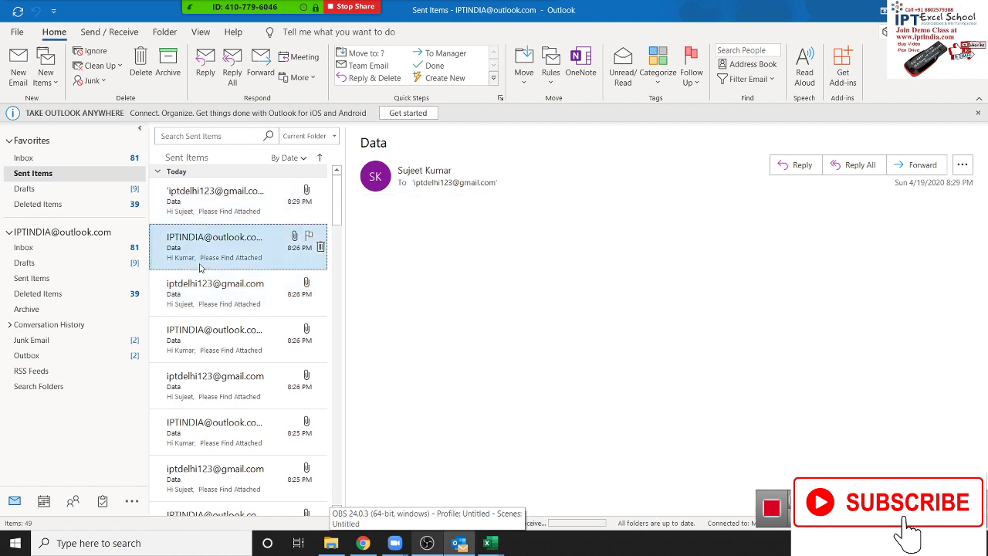
left_click(196, 282)
left_click(199, 236)
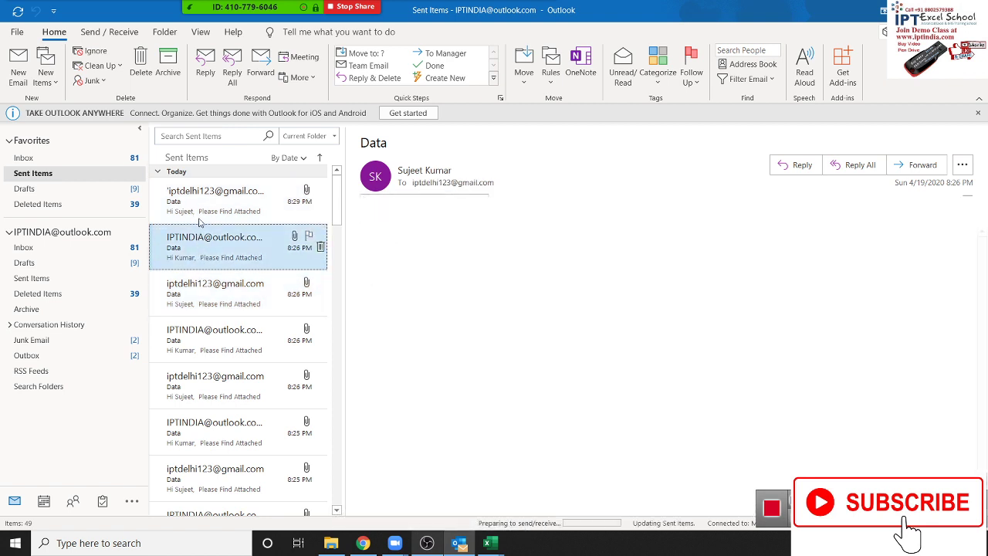
left_click(199, 221)
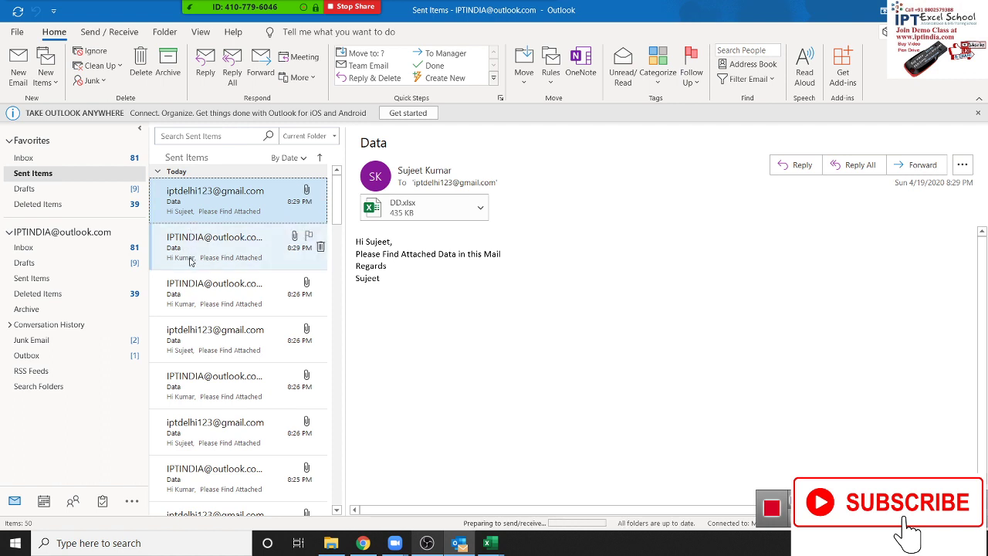
Open several received Data emails in the Inbox to confirm their DD.xlsx attachments.
left_click(63, 163)
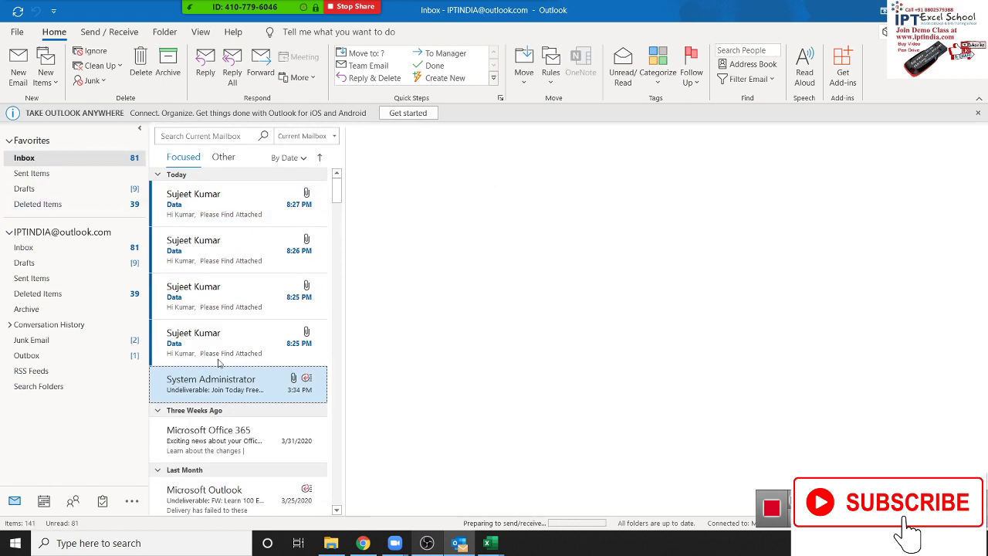
left_click(213, 350)
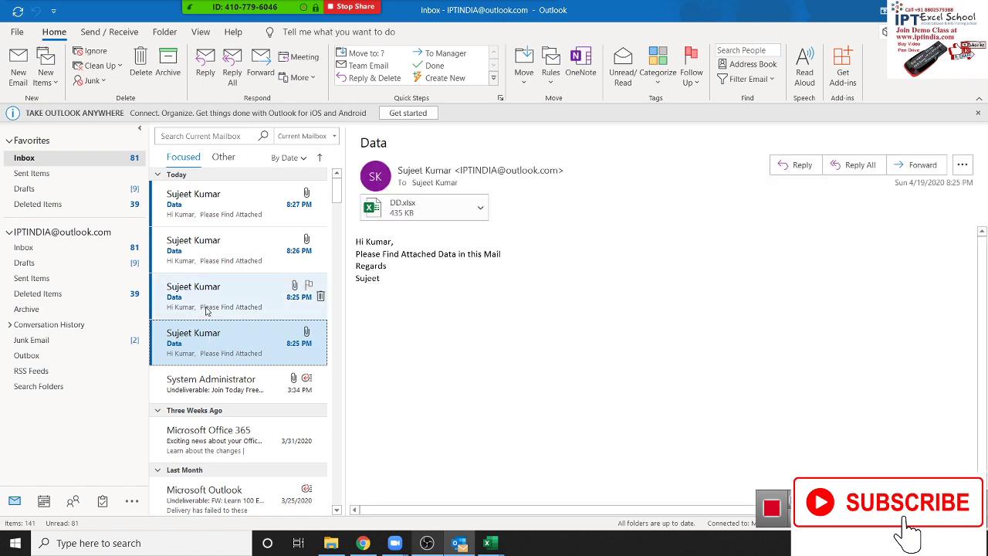
left_click(206, 300)
left_click(203, 255)
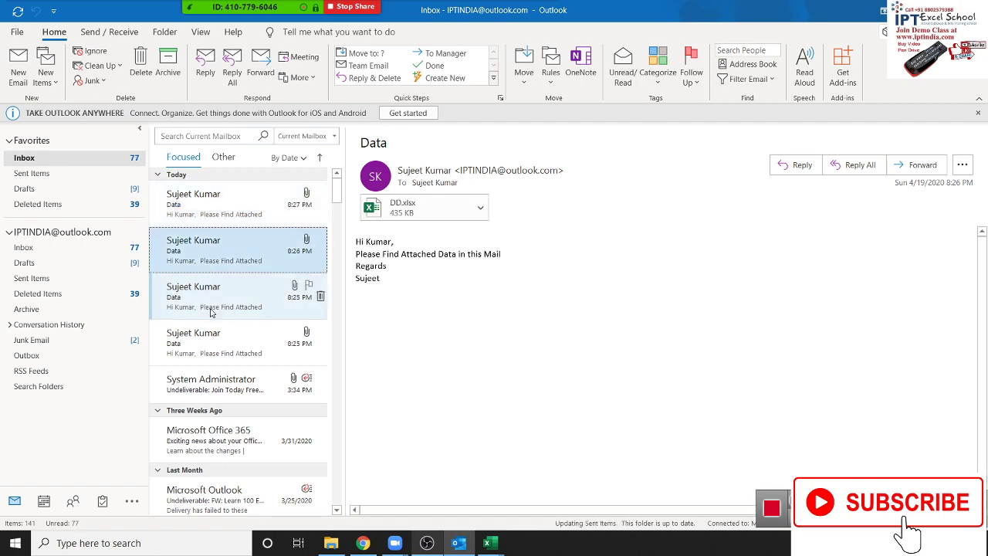
key("alt+Tab")
key("alt+Tab")
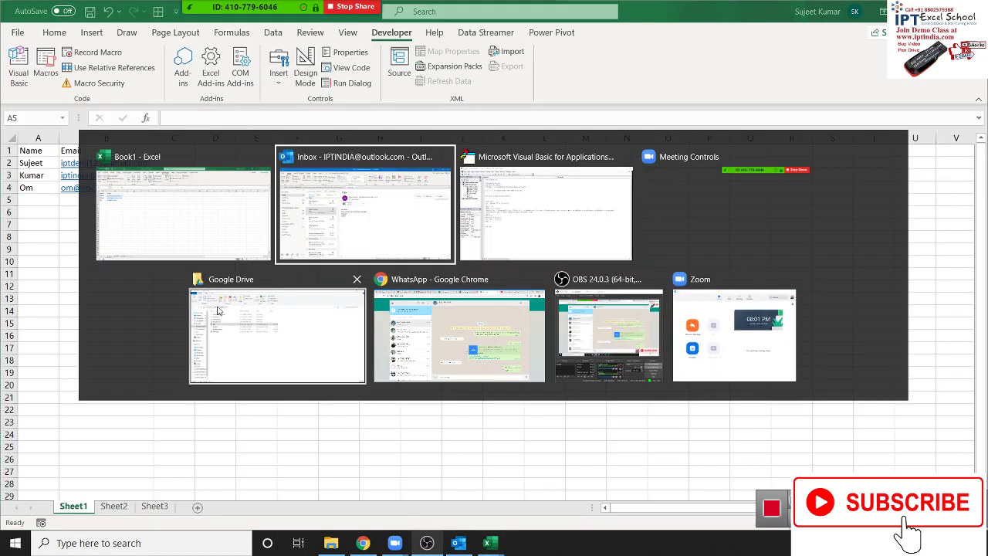
Add a blank line above the For line in the sendmail macro.
key("Tab")
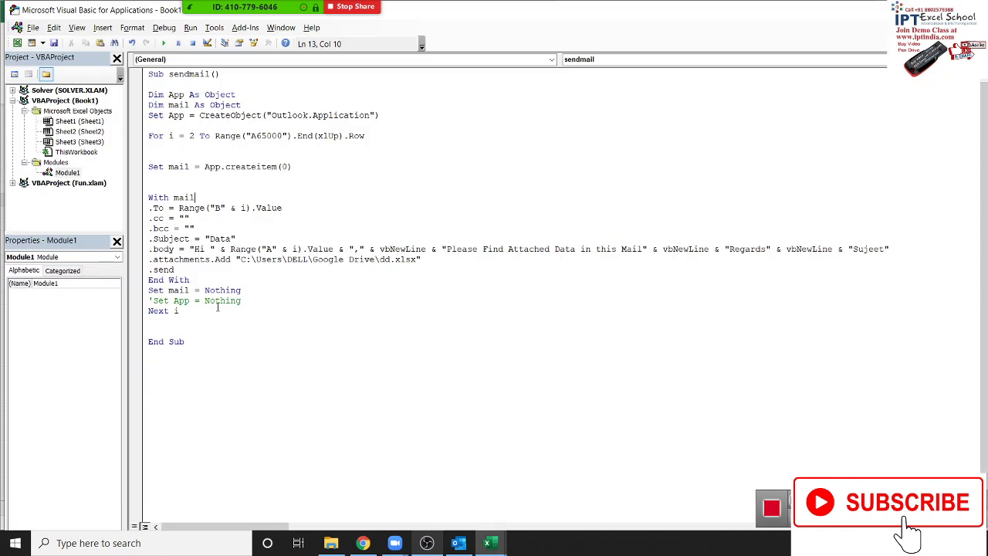
left_click(204, 347)
left_click(207, 358)
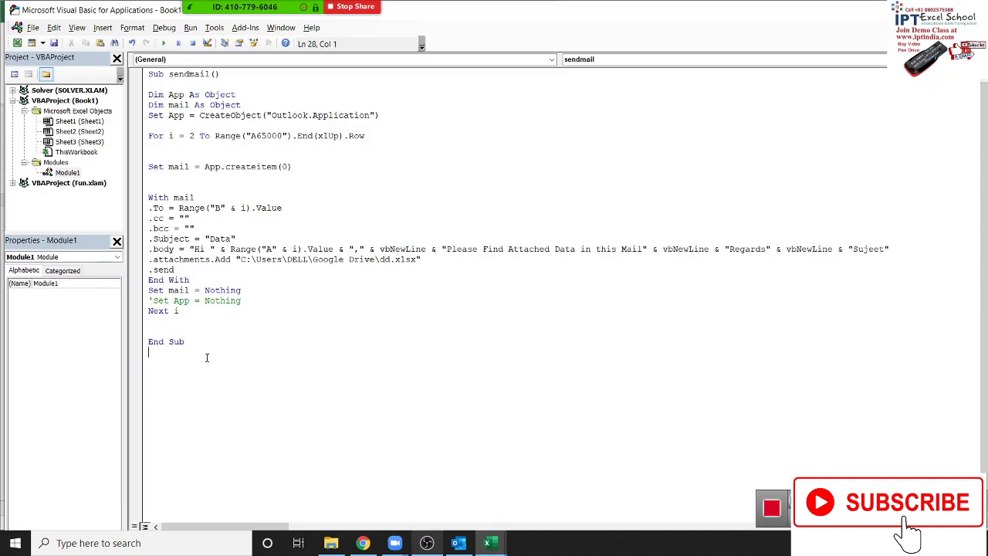
left_click(142, 118)
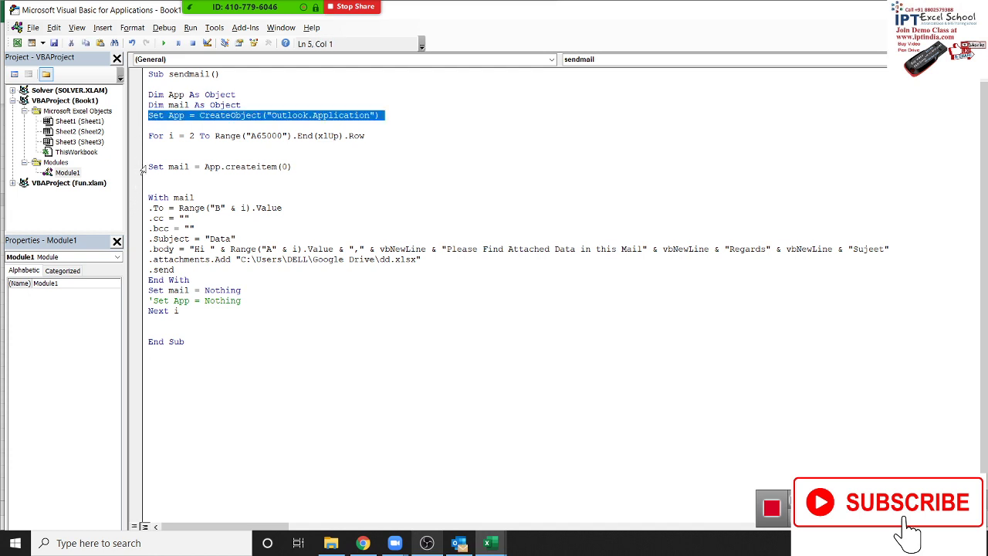
left_click(149, 135)
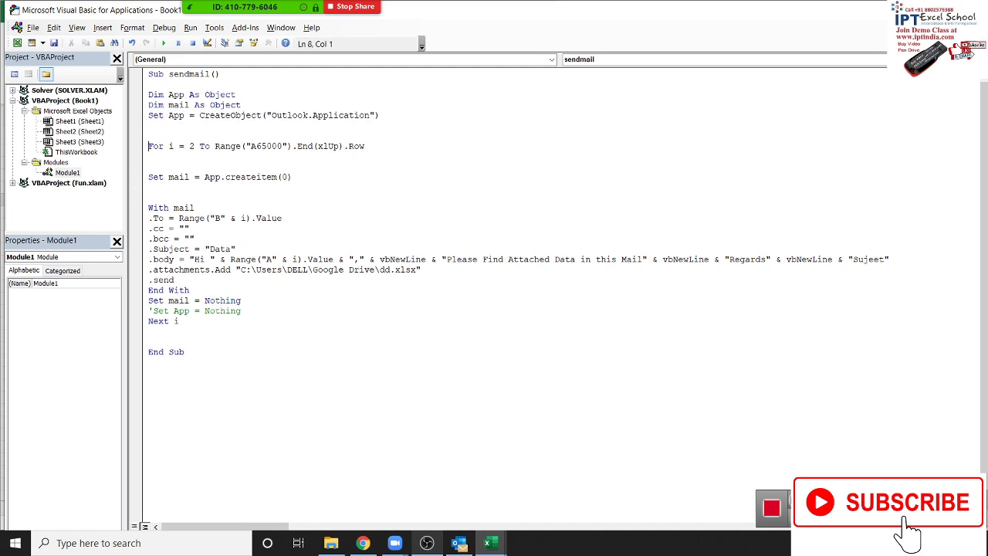
key("Return")
key("Down")
key("Delete")
Remove blank lines around Set mail and delete the commented Set App = Nothing line.
key("Delete")
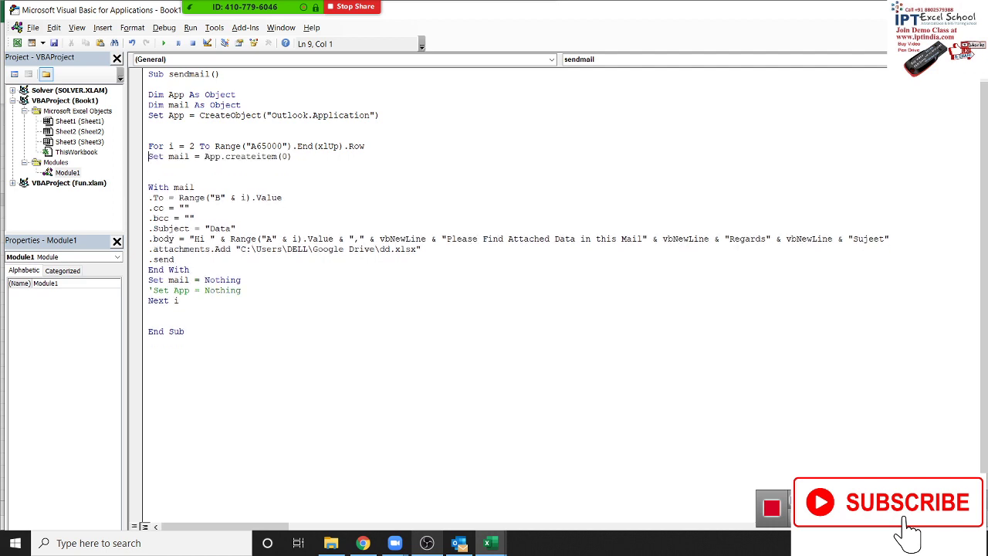
key("Down")
key("Delete")
key("Delete")
key("Down")
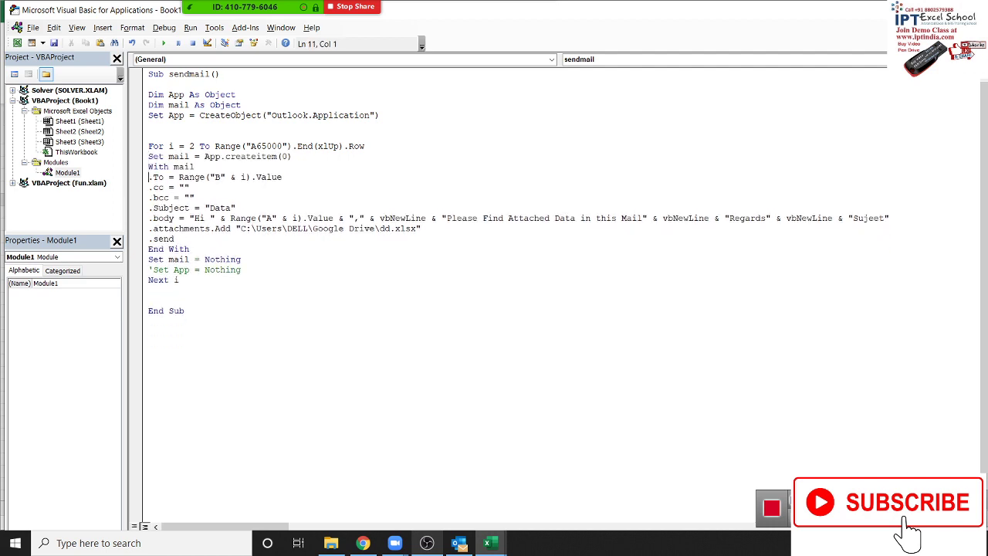
key("Down")
key("Down")
key("Down")
key("Up")
key("Up")
key("Up")
key("shift+Down")
key("Delete")
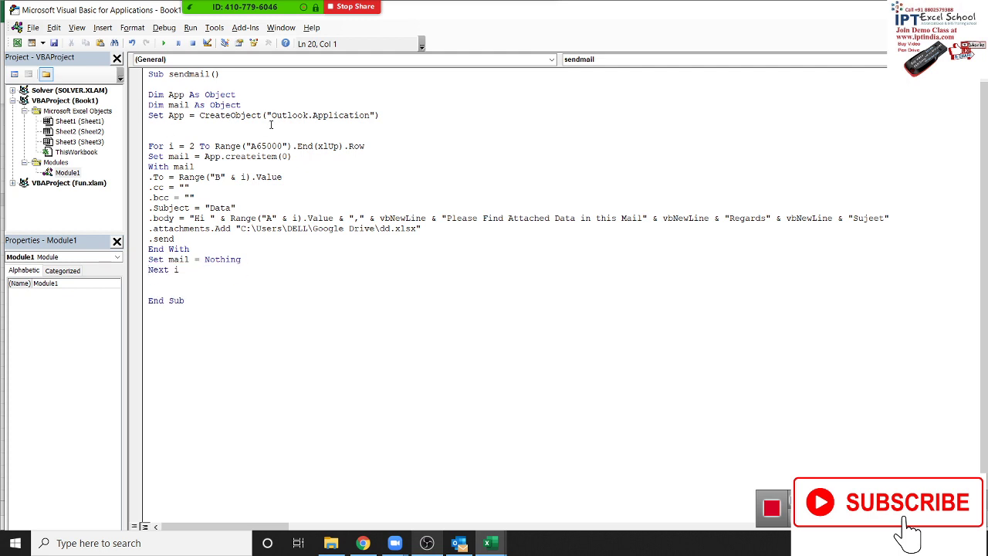
left_click(167, 281)
Move Set mail = App.createitem(0) out of the loop to below Set App.
left_click_drag(149, 115, 437, 111)
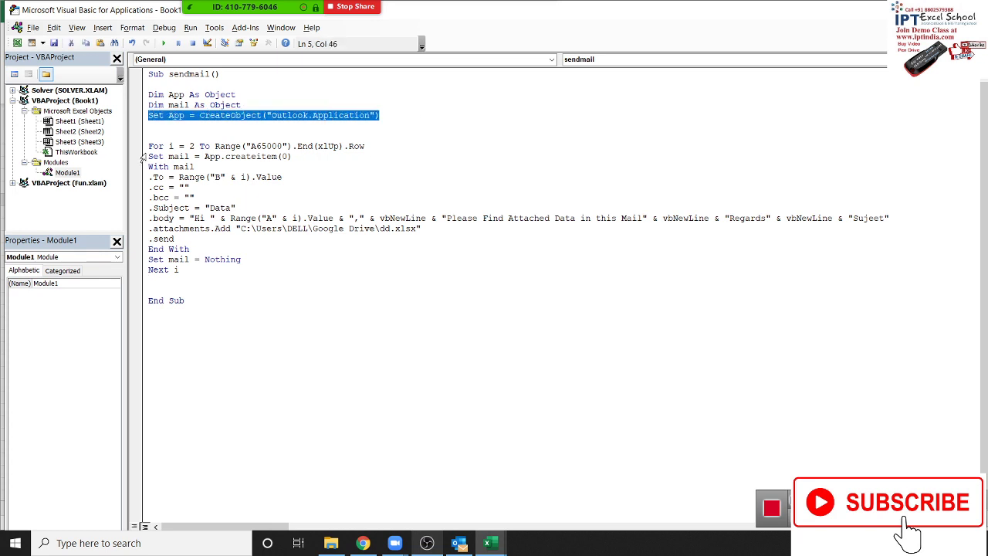
left_click_drag(369, 146, 293, 148)
left_click_drag(148, 156, 294, 156)
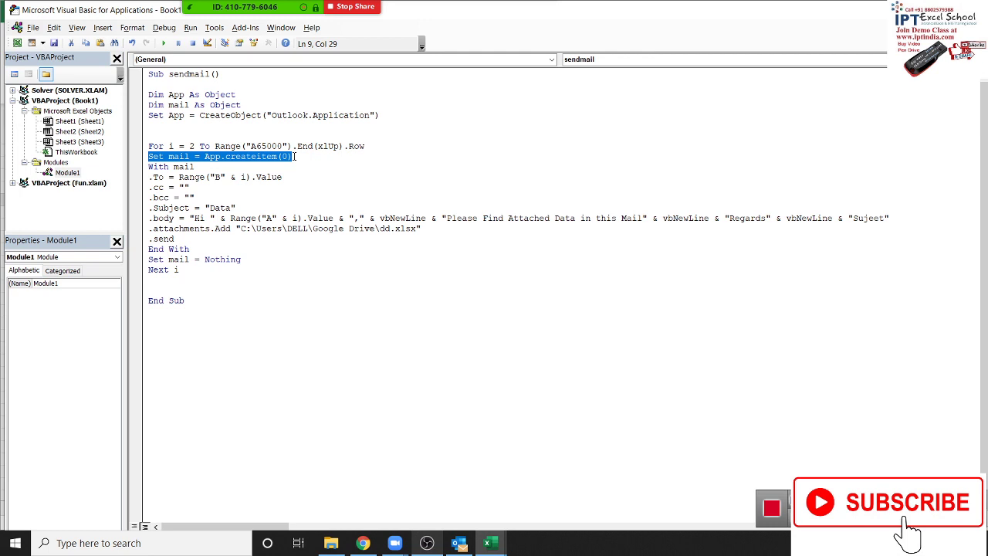
key("Delete")
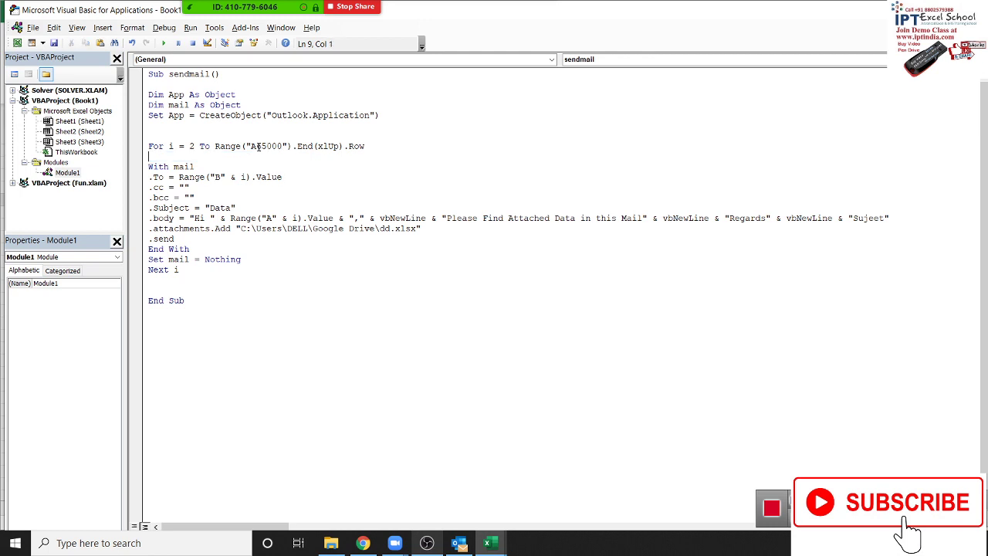
key("ctrl+z")
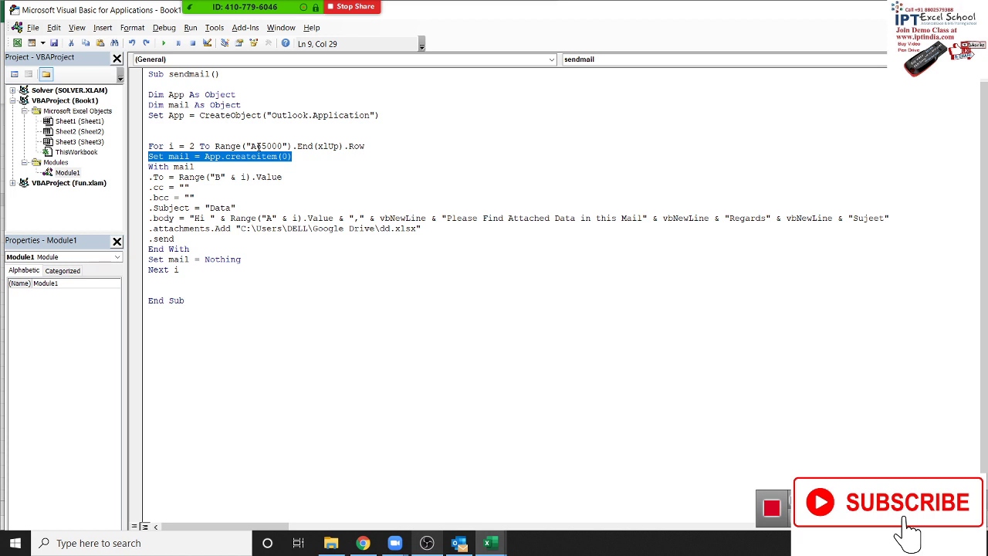
key("ctrl+x")
left_click(230, 125)
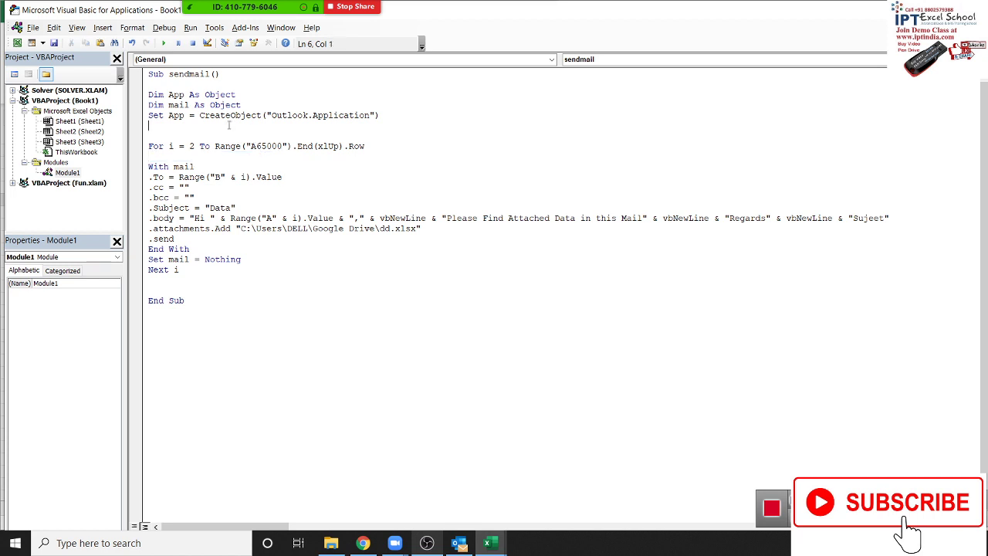
key("ctrl+v")
Comment out Set mail = Nothing and run the sendmail macro.
left_click(158, 257)
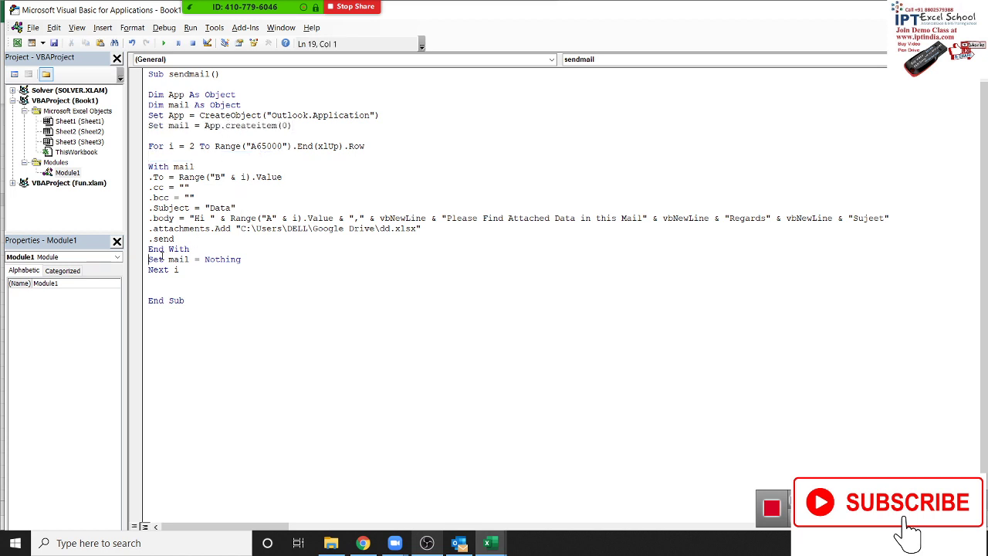
type("'")
left_click(311, 290)
left_click(267, 230)
key("F5")
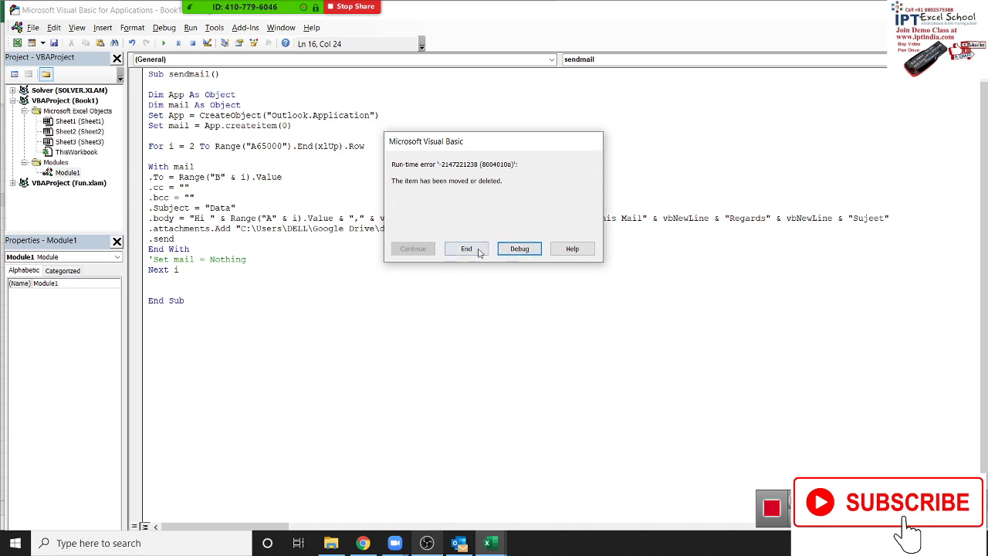
End the errored macro and move the Set mail line back below the For line.
left_click(466, 249)
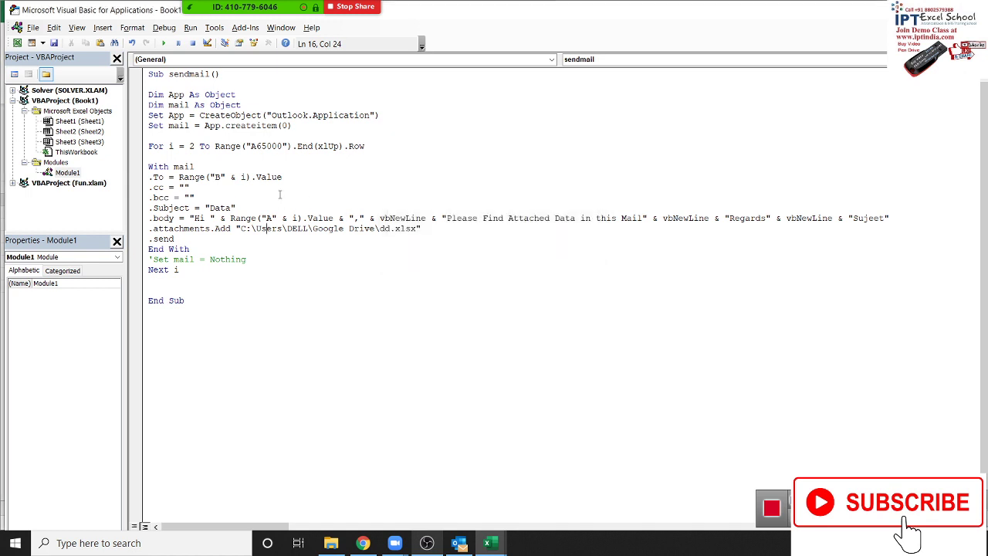
left_click(150, 128)
key("shift+Down")
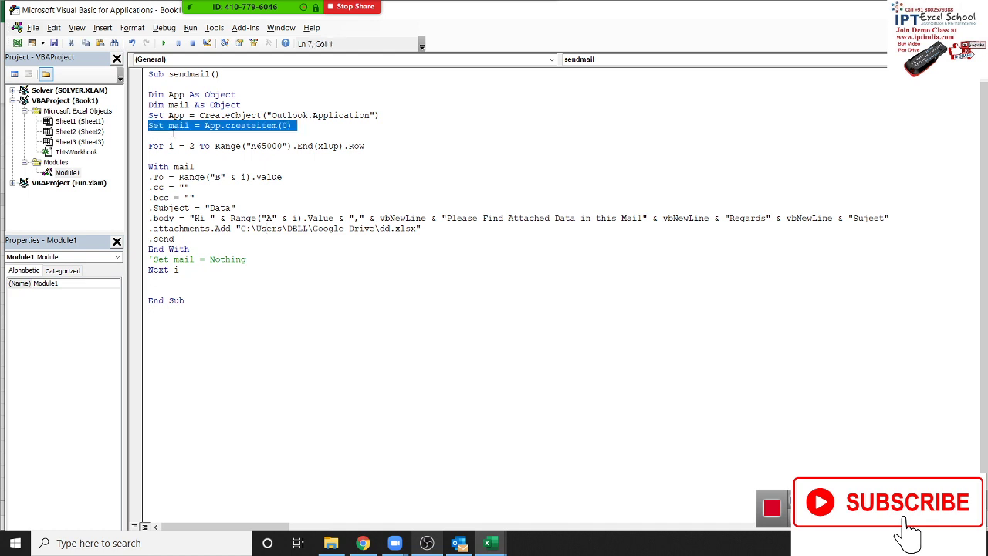
key("Delete")
key("Down")
key("Down")
key("Down")
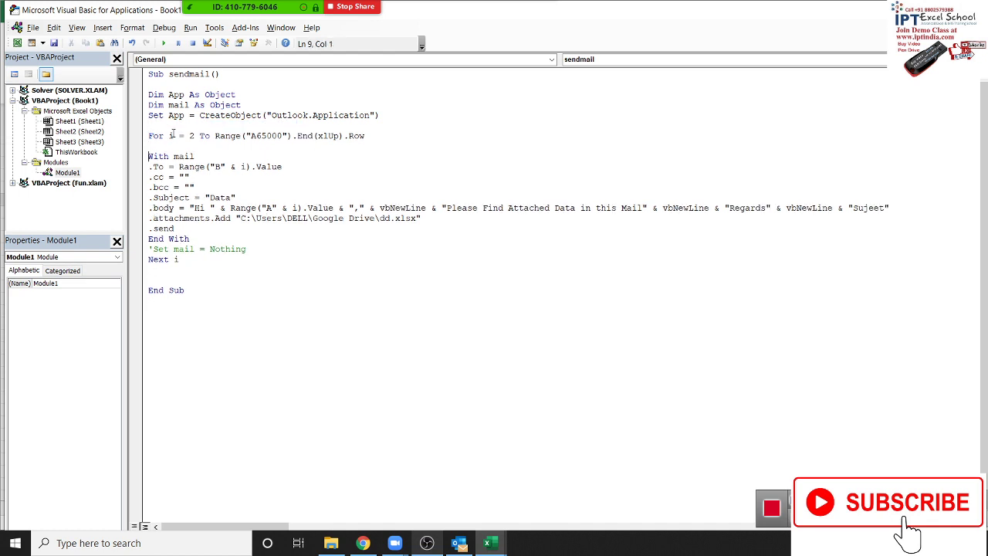
key("ctrl+v")
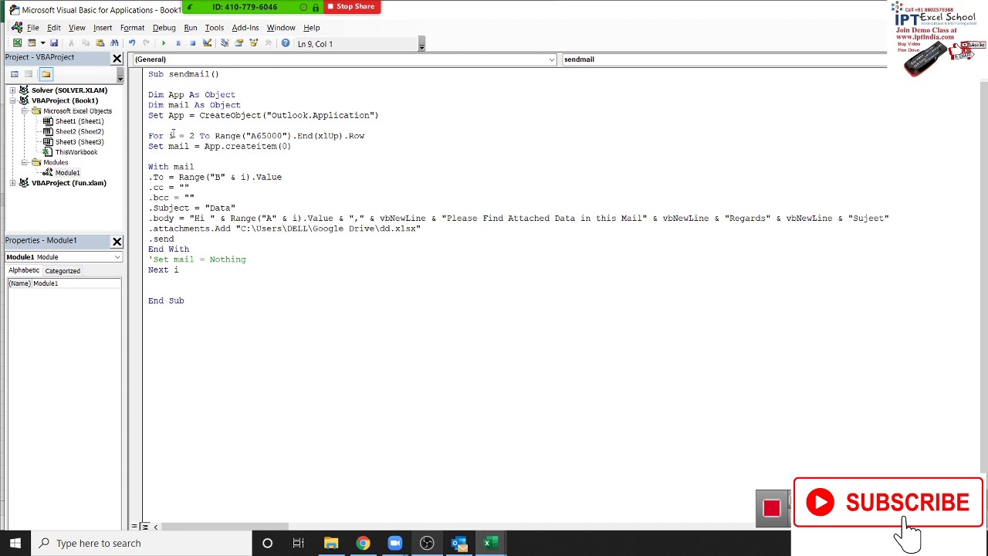
key("shift+Up")
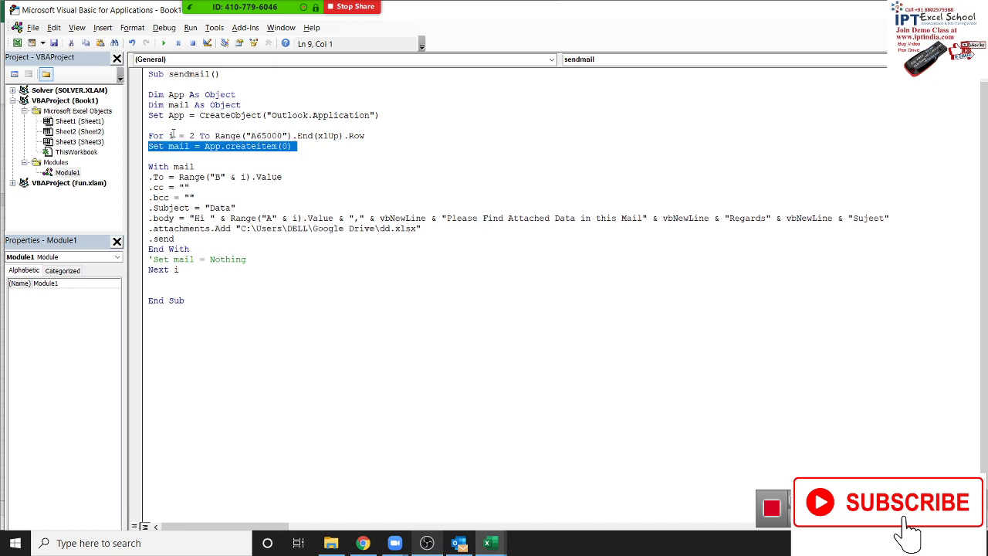
Remove the apostrophe from Set mail = Nothing and review the With mail block.
key("Down")
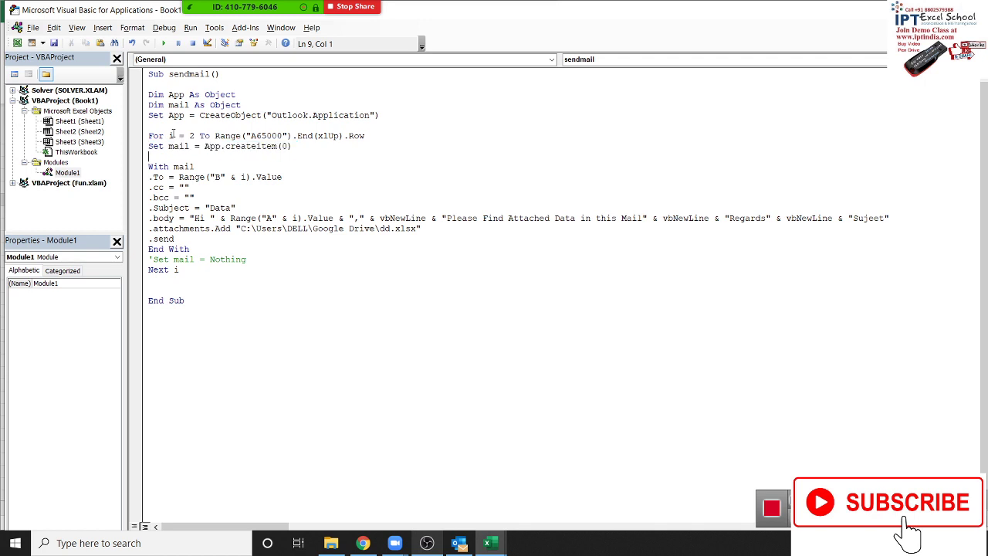
key("Down")
key("Down")
key("Down")
key("Down")
key("Down")
key("Down")
key("Down")
key("Down")
key("Down")
key("Delete")
key("ctrl+Right")
key("ctrl+Right")
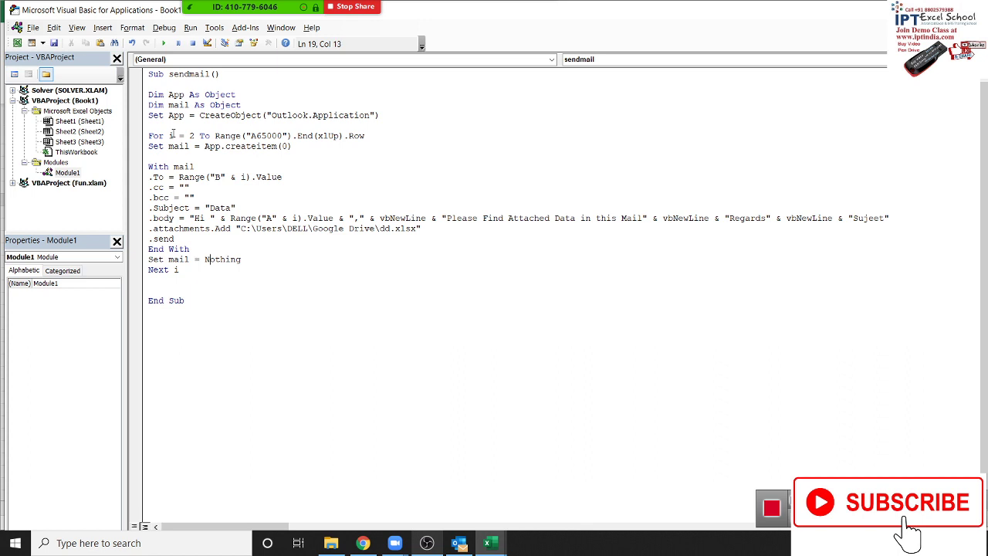
key("Up")
key("shift+Up")
key("shift+Up")
key("shift+Up")
key("shift+Up")
key("shift+Up")
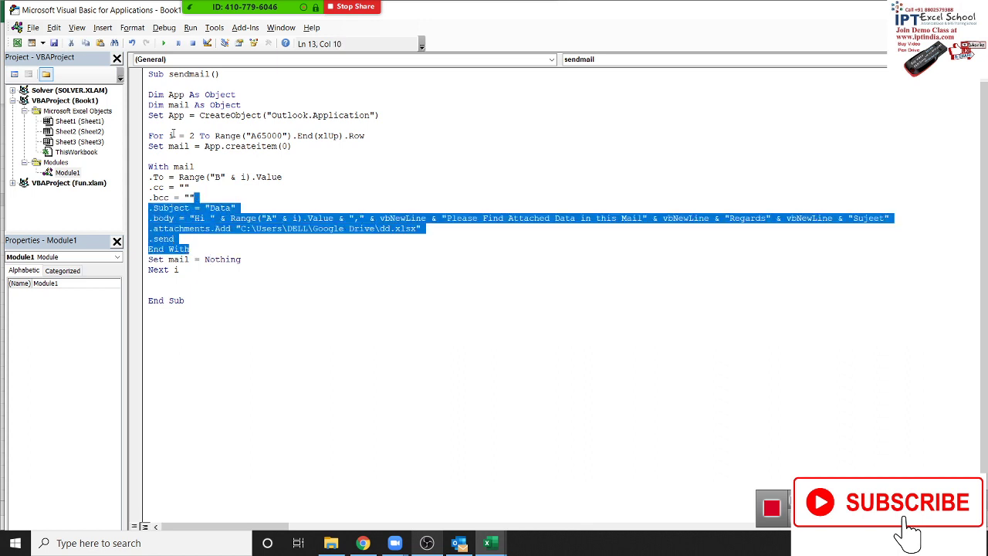
key("shift+Up")
key("shift+Up")
key("shift+Up")
key("shift+Down")
key("shift+Right")
key("shift+Right")
key("shift+Right")
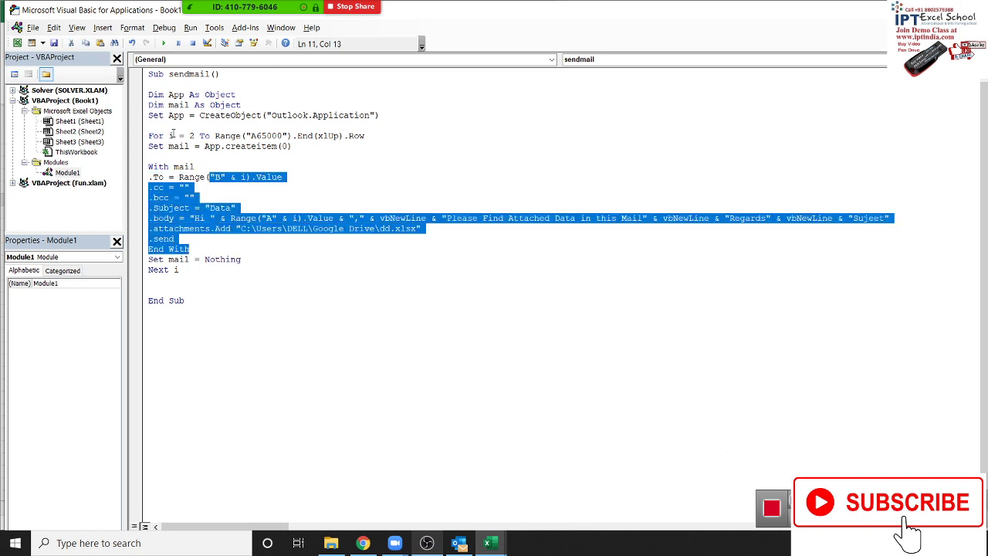
key("shift+Up")
key("shift+Up")
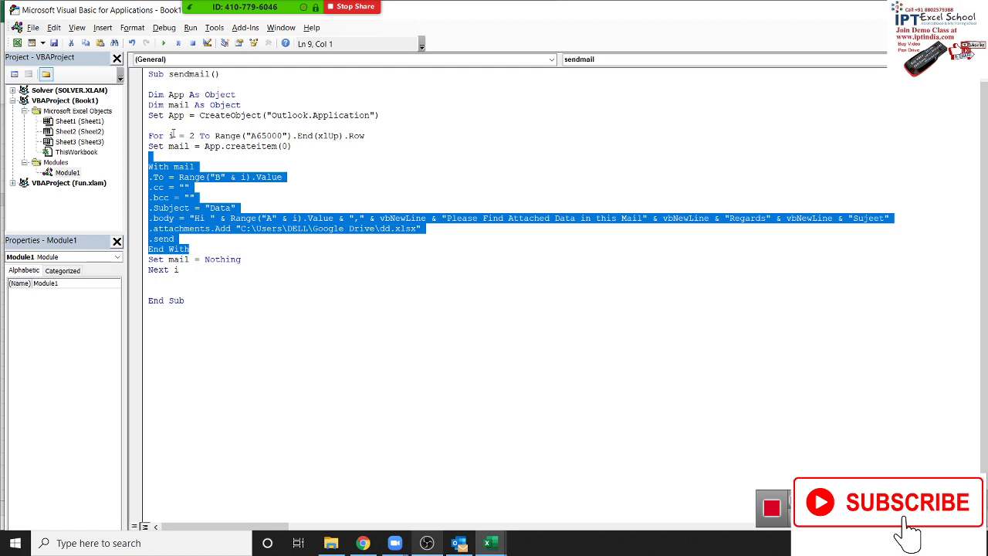
left_click(206, 260)
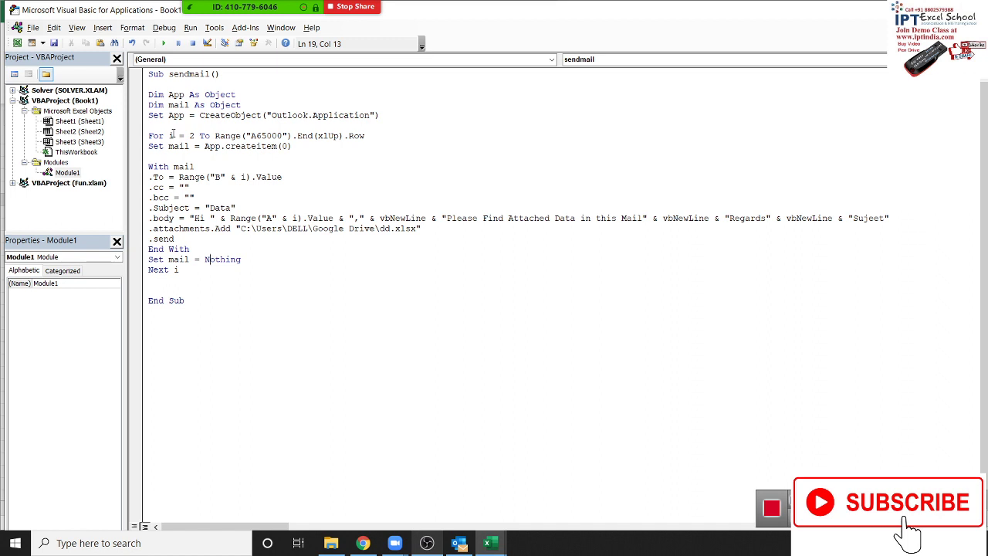
Add a blank line after Dim mail As Object.
key("Up")
key("Up")
key("Up")
key("Up")
key("Up")
key("Up")
key("Up")
key("Up")
key("Up")
key("Up")
key("Up")
key("Up")
key("Left")
key("Left")
left_click(256, 103)
key("Return")
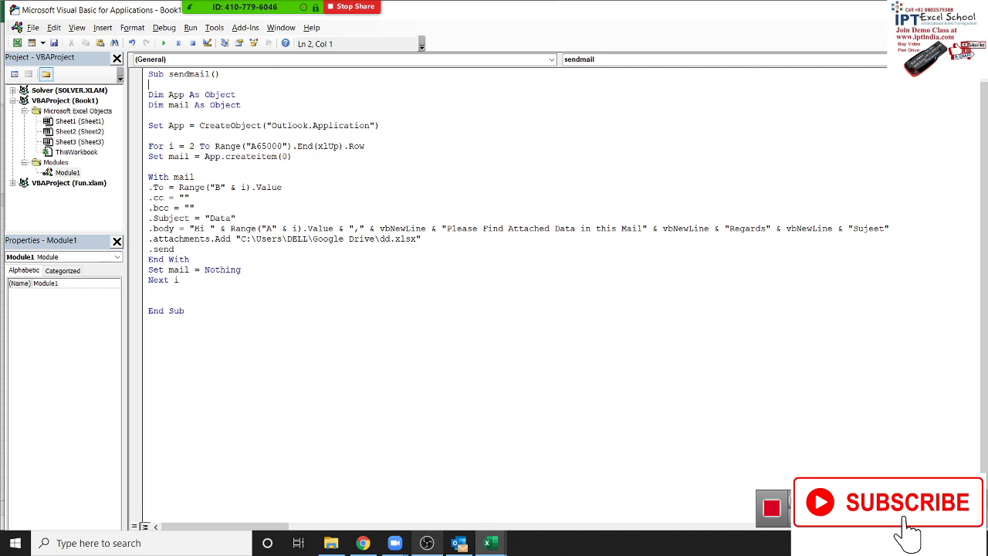
key("shift+Down")
key("Right")
key("shift+Down")
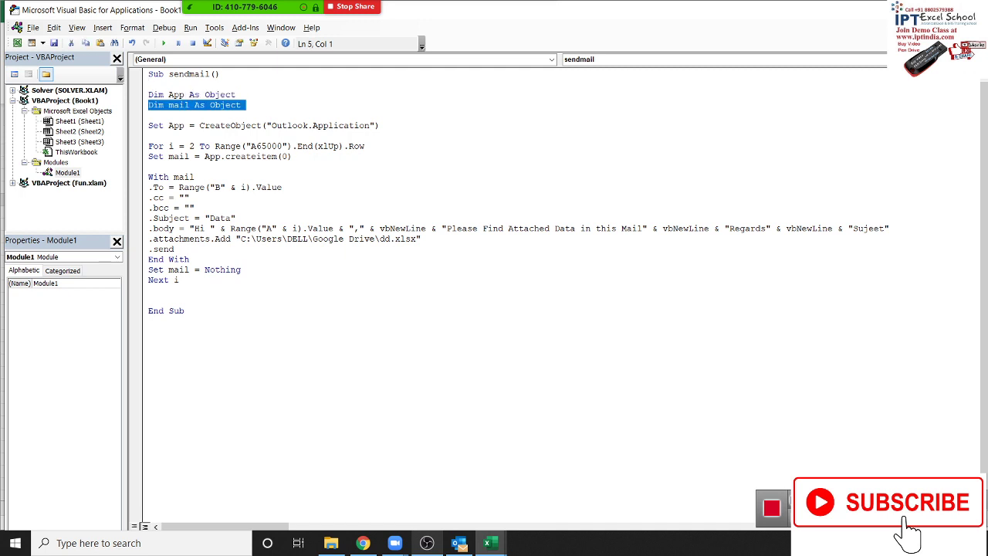
key("Right")
key("Down")
key("shift+Down")
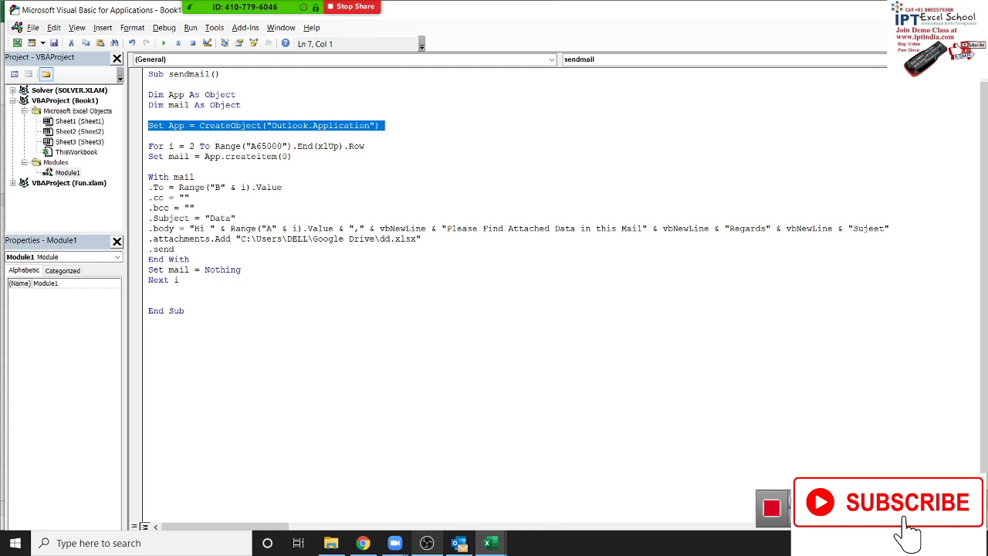
key("Down")
key("Down")
key("Down")
key("shift+End")
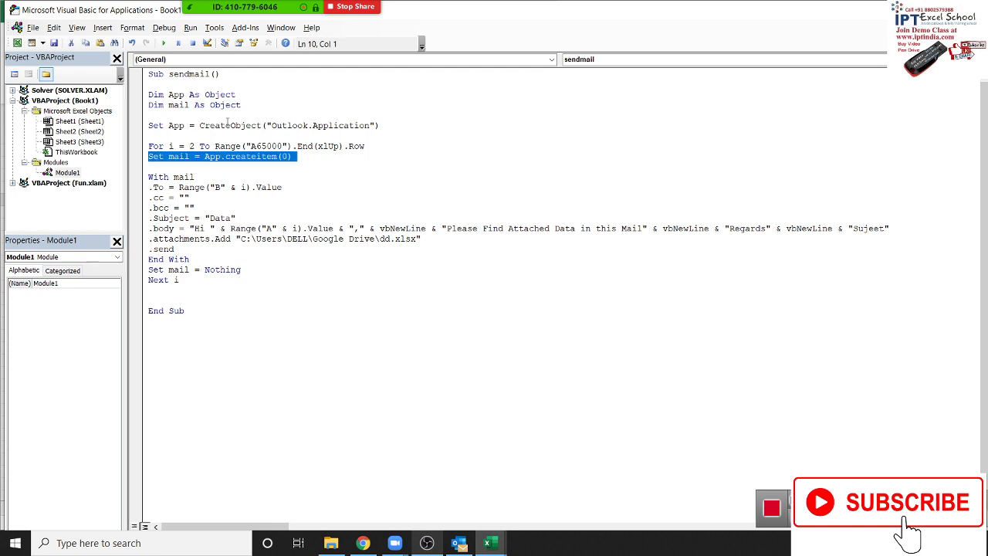
left_click(224, 131)
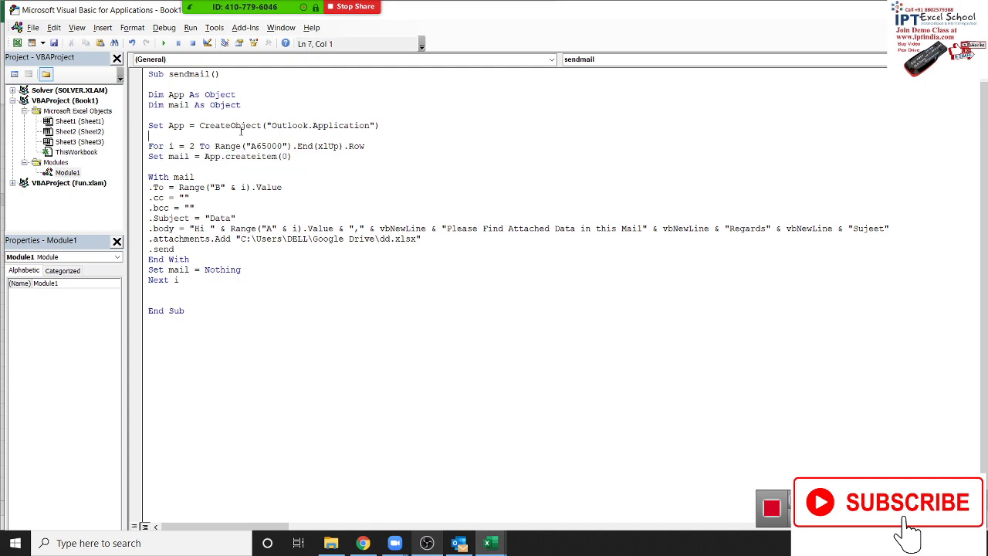
left_click(297, 126)
double_click(251, 157)
left_click(459, 543)
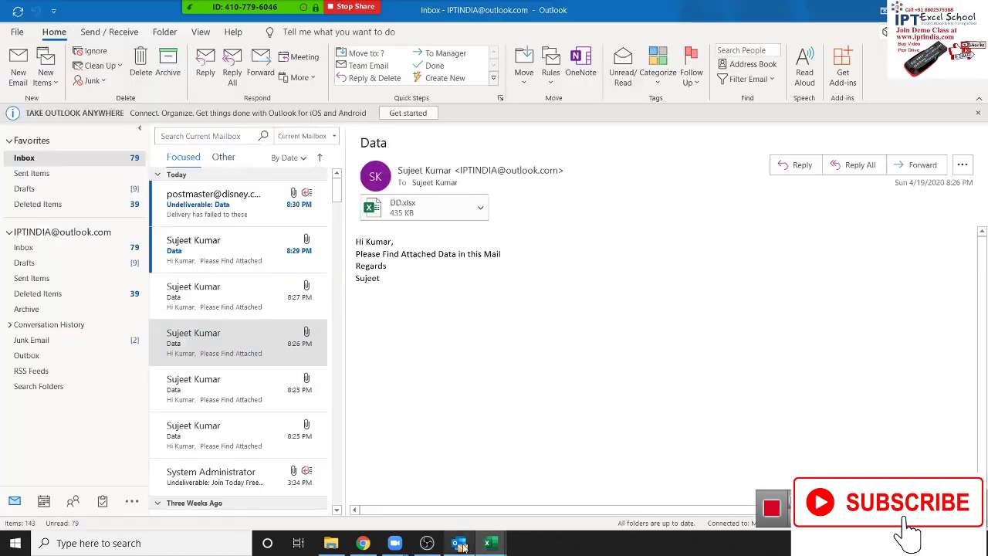
left_click(47, 77)
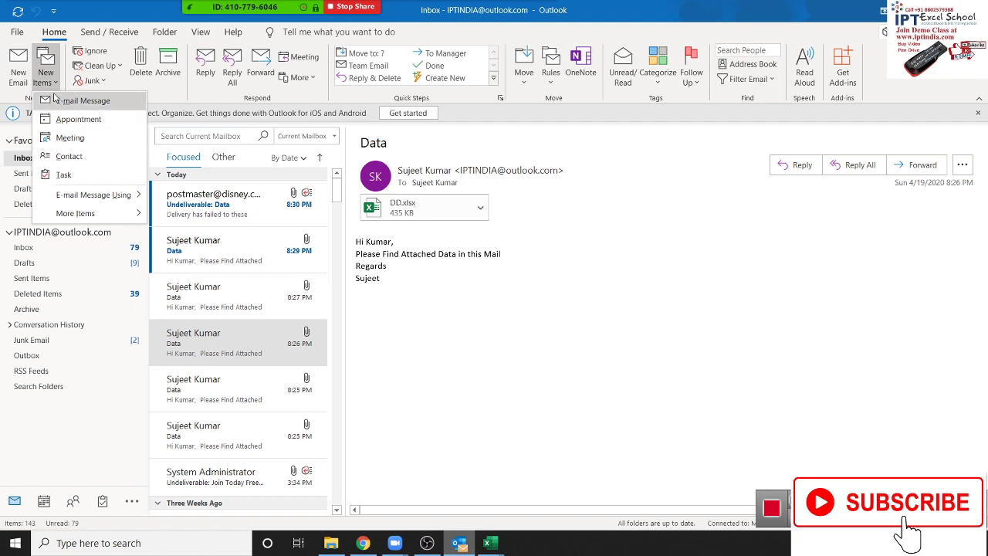
left_click(368, 312)
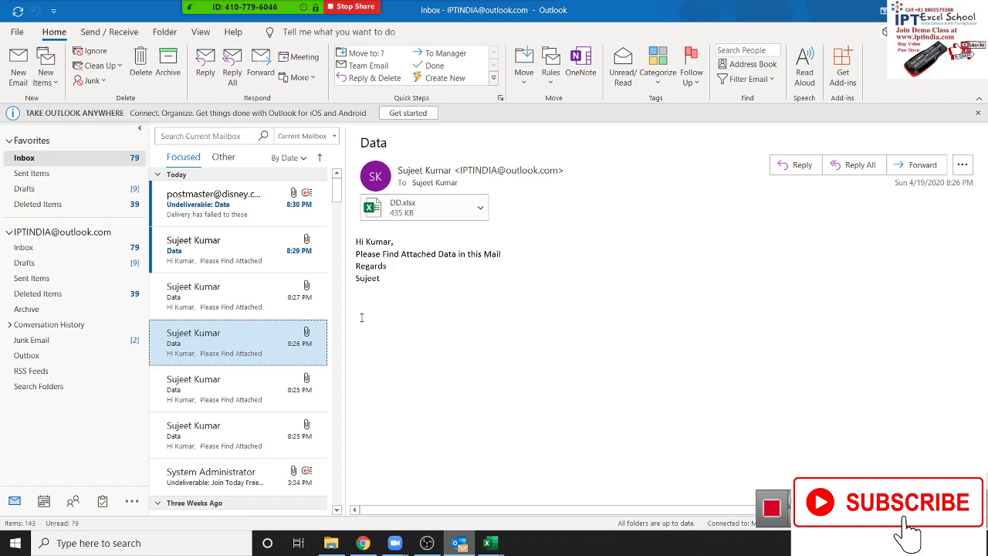
key("alt+Tab")
double_click(283, 157)
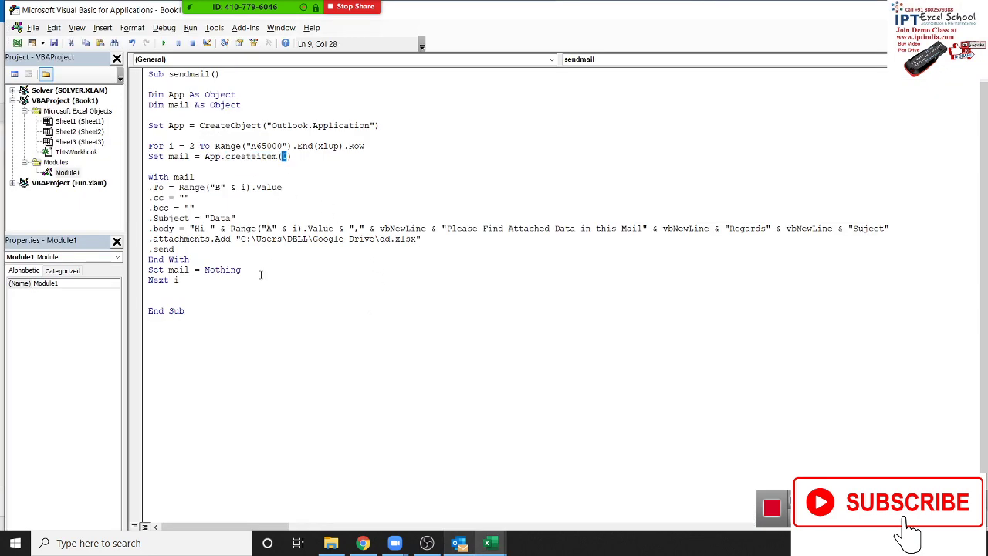
mouse_move(148, 177)
left_mouse_down()
mouse_move(173, 249)
mouse_move(204, 270)
mouse_move(163, 250)
left_mouse_up()
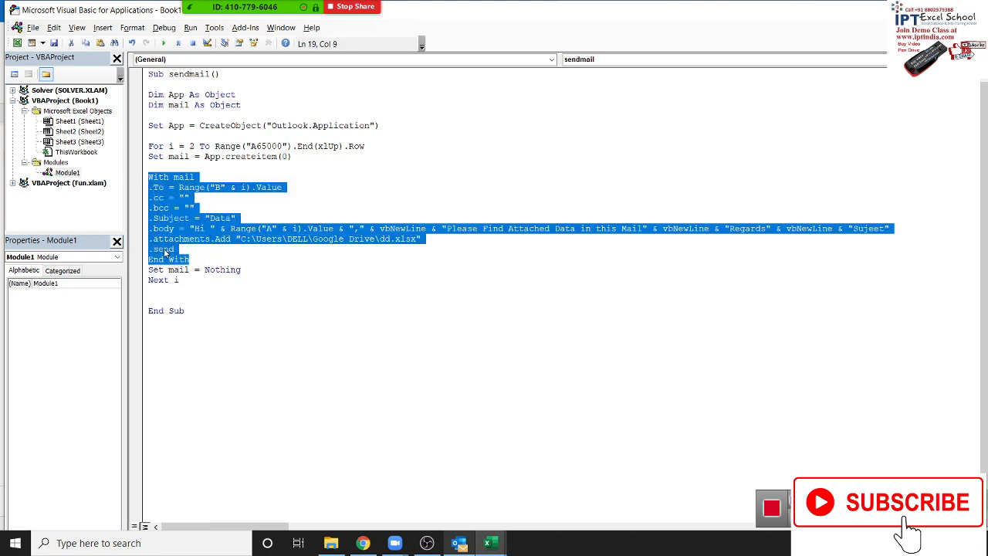
left_click(164, 249)
double_click(164, 249)
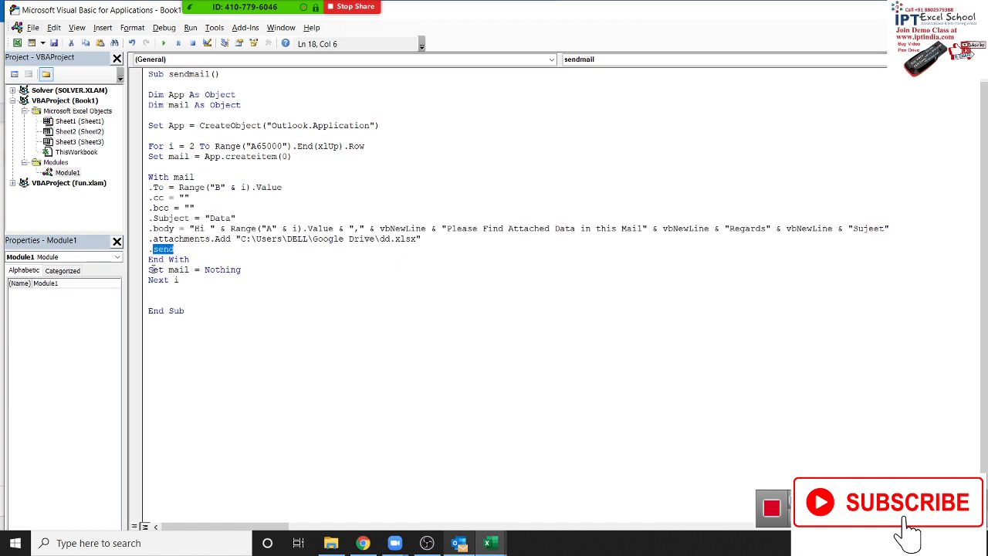
left_click_drag(149, 270, 241, 270)
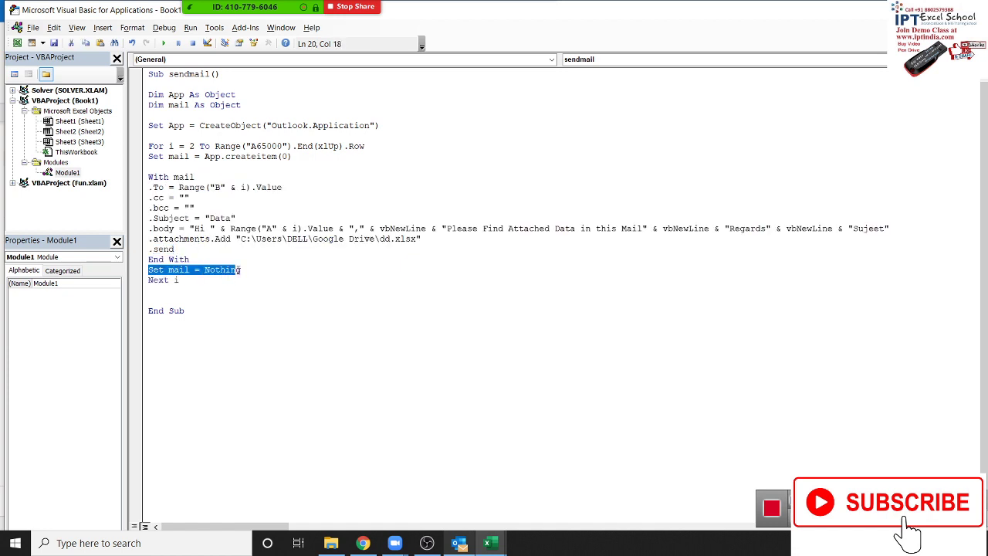
mouse_move(149, 167)
left_mouse_down()
mouse_move(152, 238)
mouse_move(162, 252)
left_mouse_up()
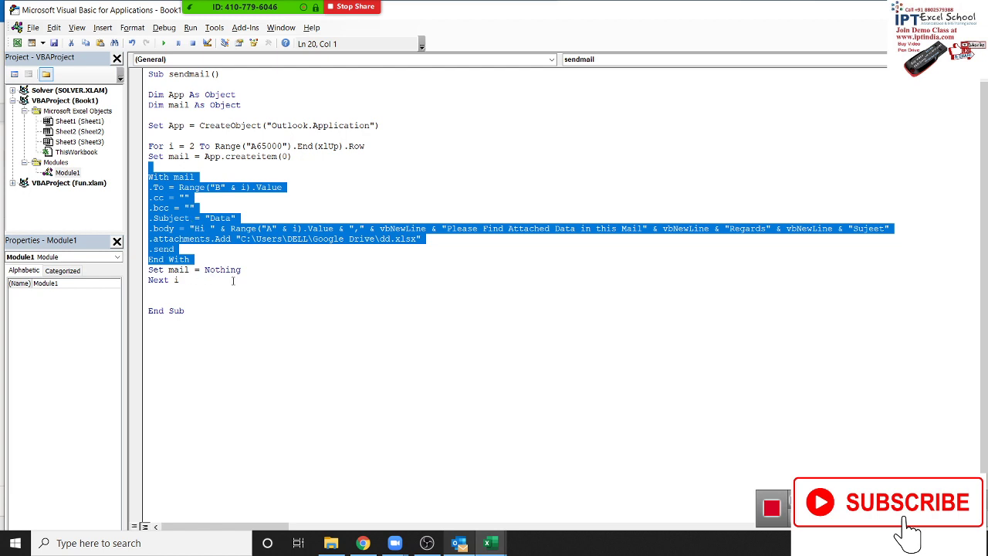
left_click_drag(244, 274, 227, 272)
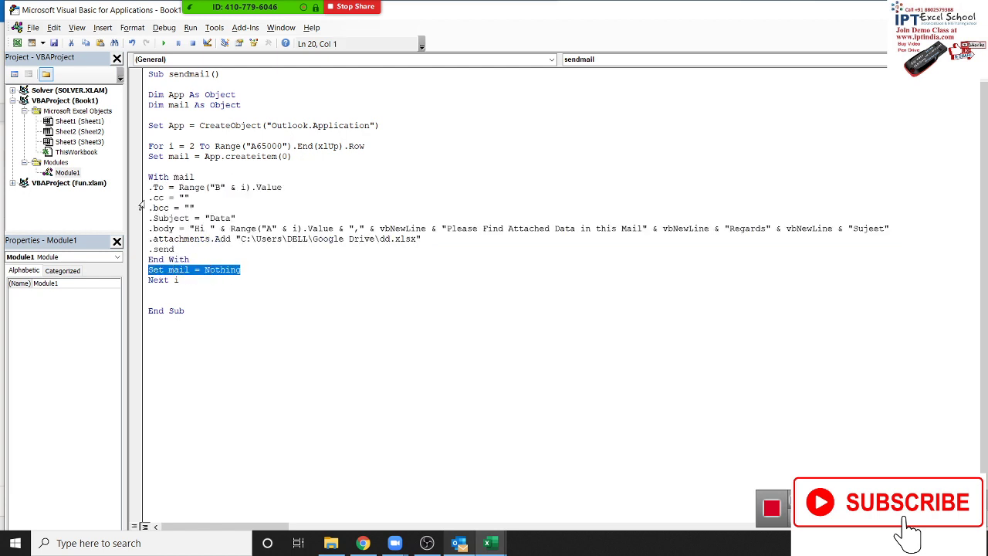
left_click(143, 167)
left_click(155, 137)
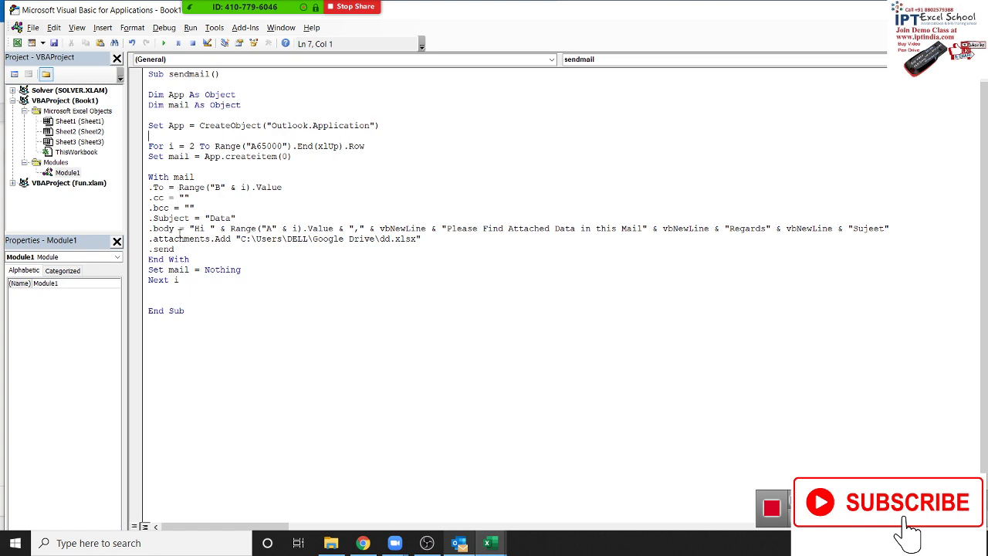
left_click(153, 250)
Insert a blank line above .send and switch to the Google Drive folder window.
key("Return")
key("alt+Tab")
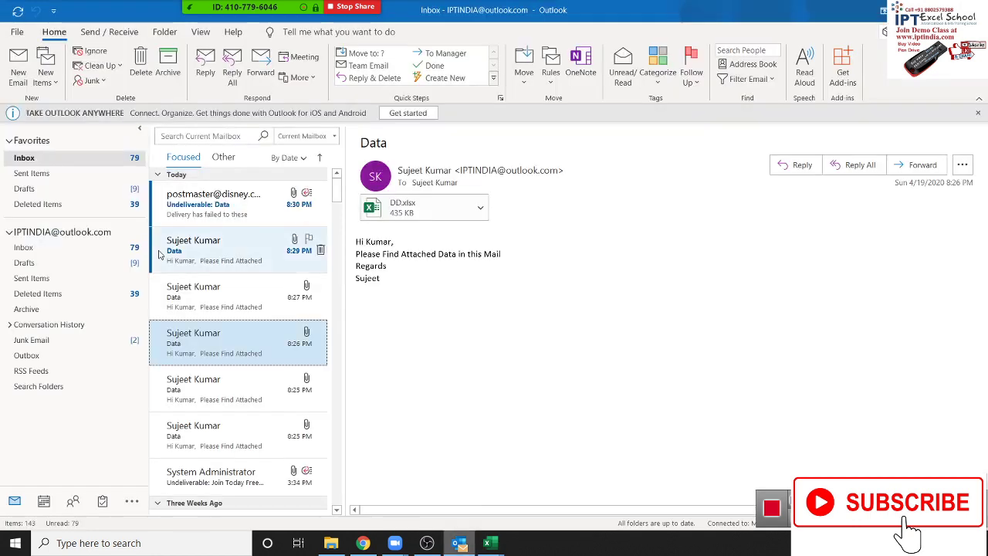
key("alt+Tab")
key("alt+Tab")
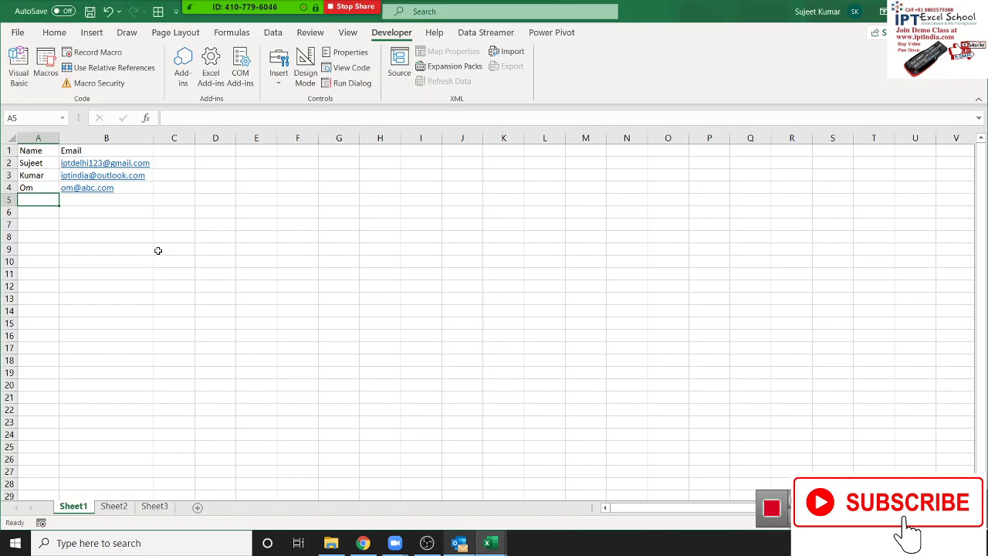
key("alt+Tab")
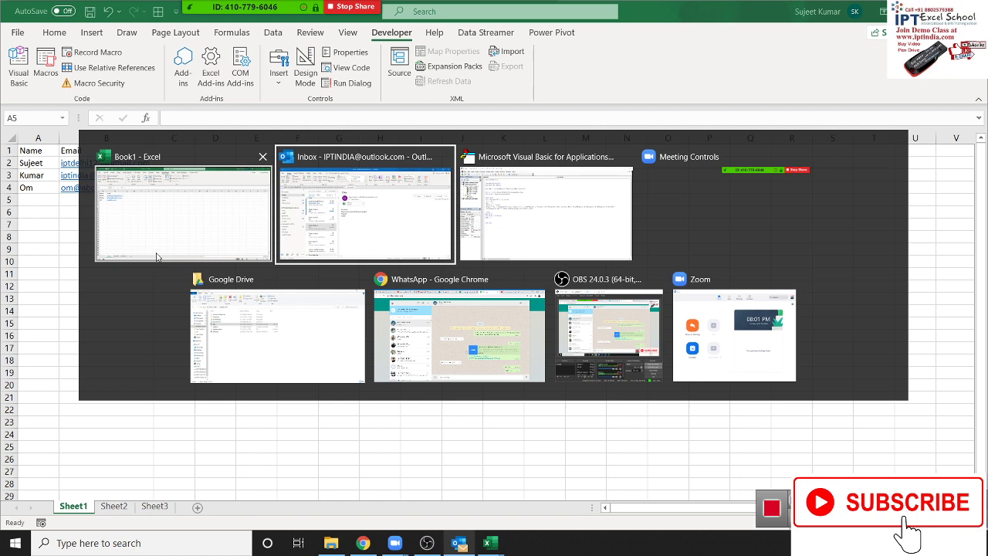
key("alt+Tab")
key("alt+Tab")
key("alt+Tab")
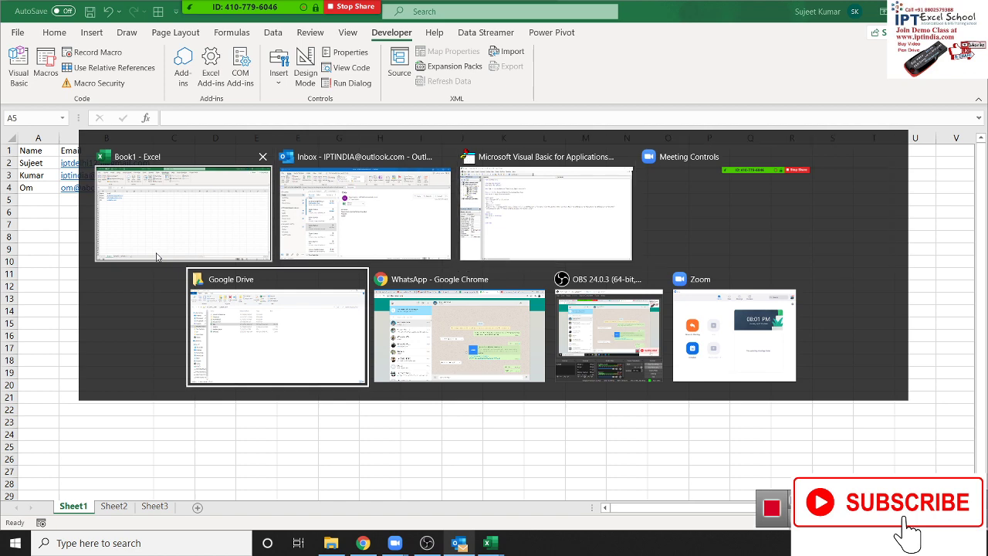
key("alt+Tab")
key("alt+shift+Tab")
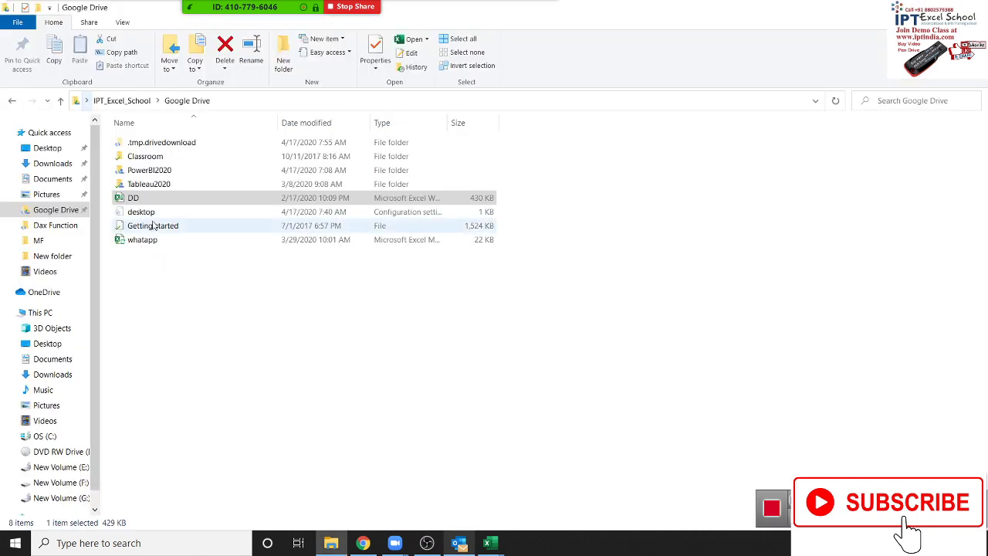
Check the whatapp workbook's full file name without renaming it, then return to Excel.
left_click(159, 245)
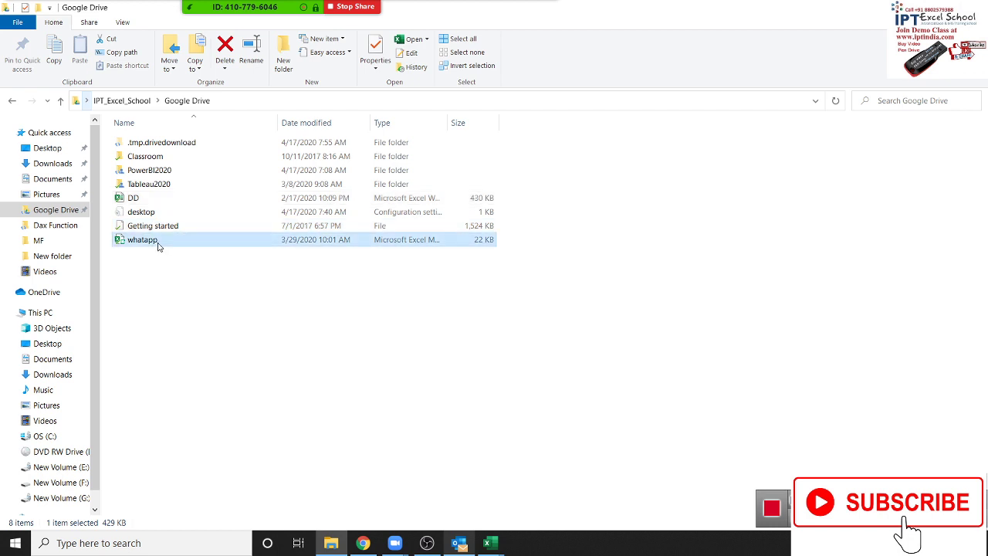
key("F2")
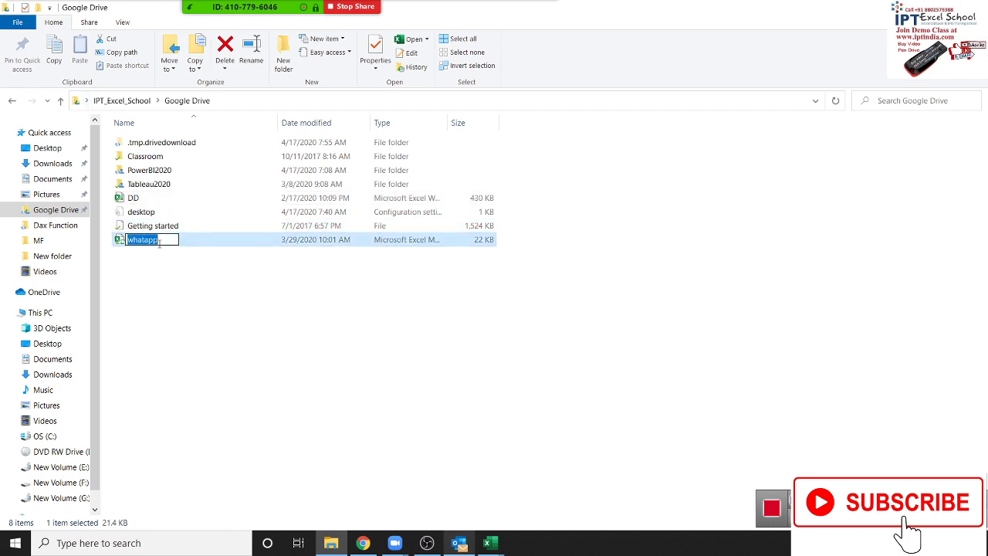
key("Escape")
key("alt+Tab")
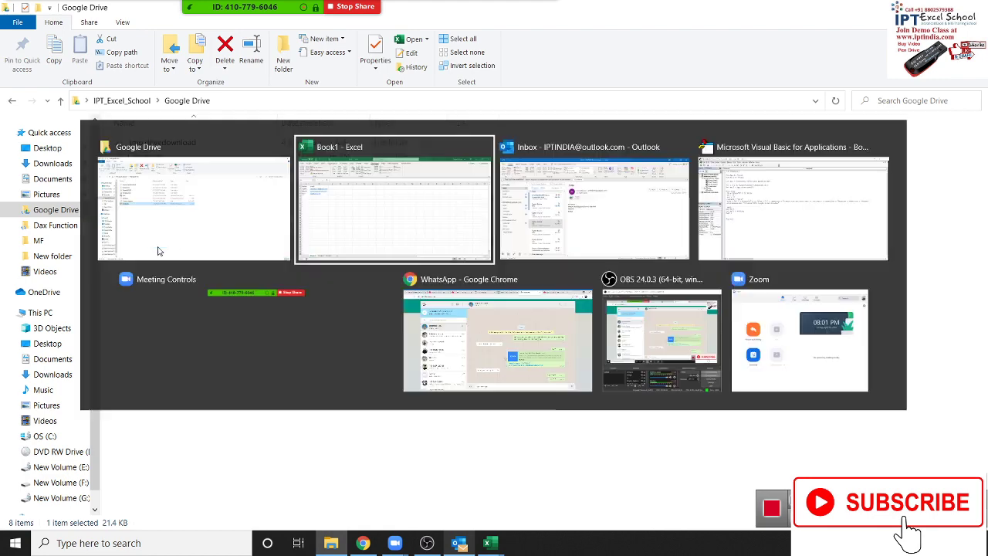
key("alt+Tab")
key("alt+Tab")
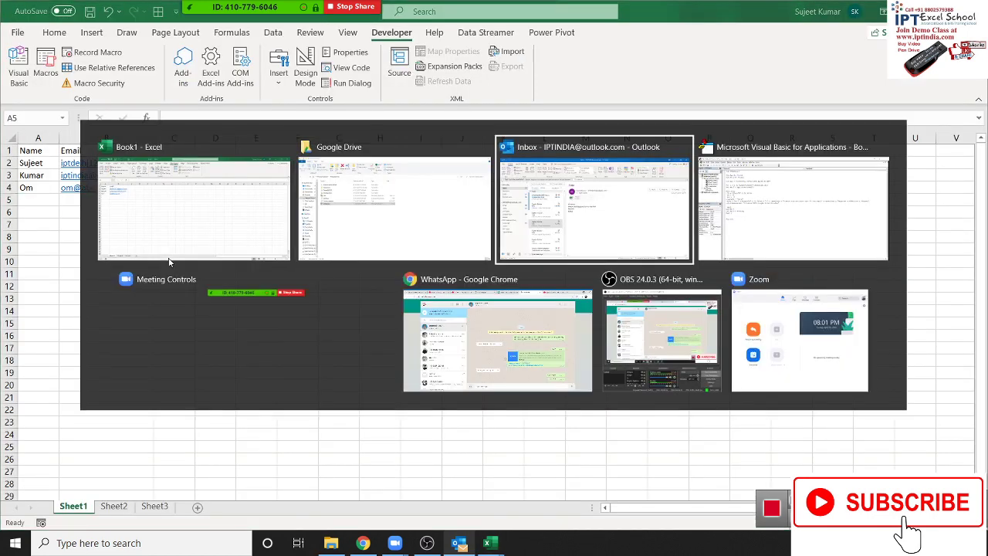
key("alt+Tab")
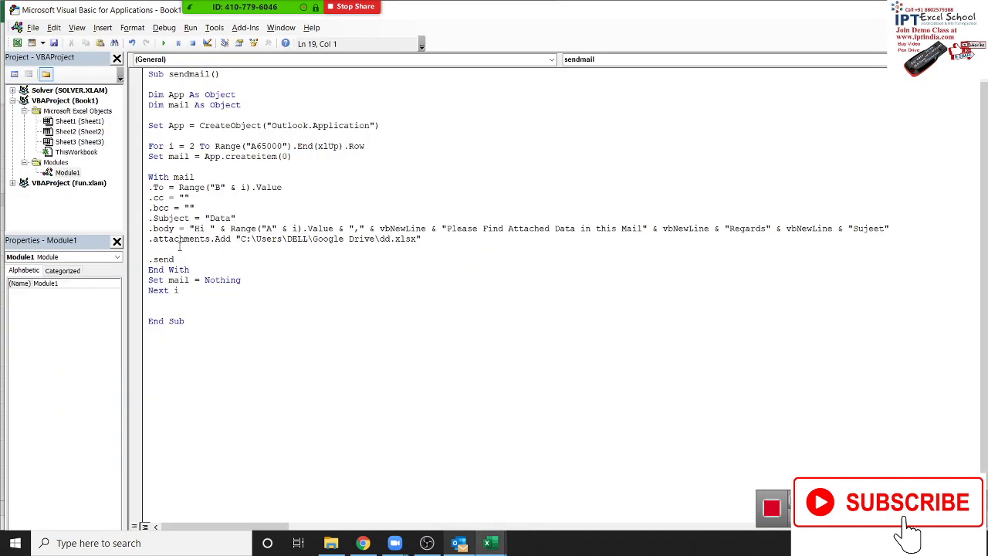
Duplicate the dd.xlsx attachments line and check the whatapp file name in the Google Drive folder.
left_click(152, 240)
key("shift+Down")
key("ctrl+c")
key("ctrl+v")
key("ctrl+v")
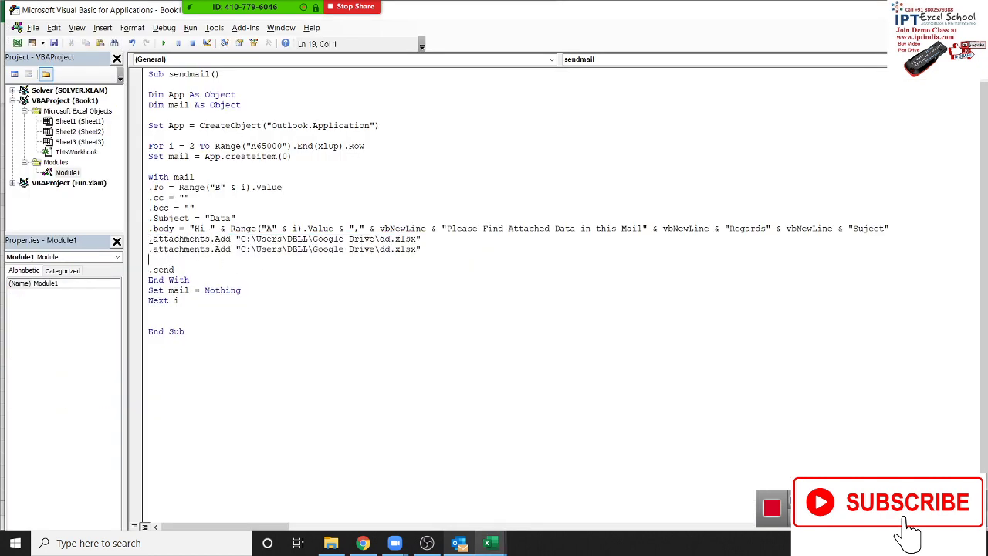
key("alt+Tab")
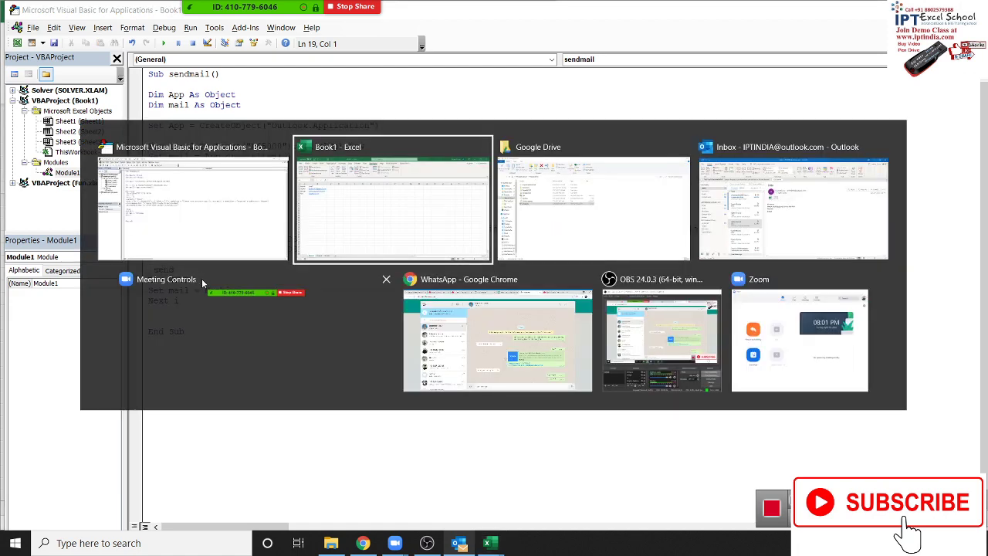
key("alt+Tab")
key("F2")
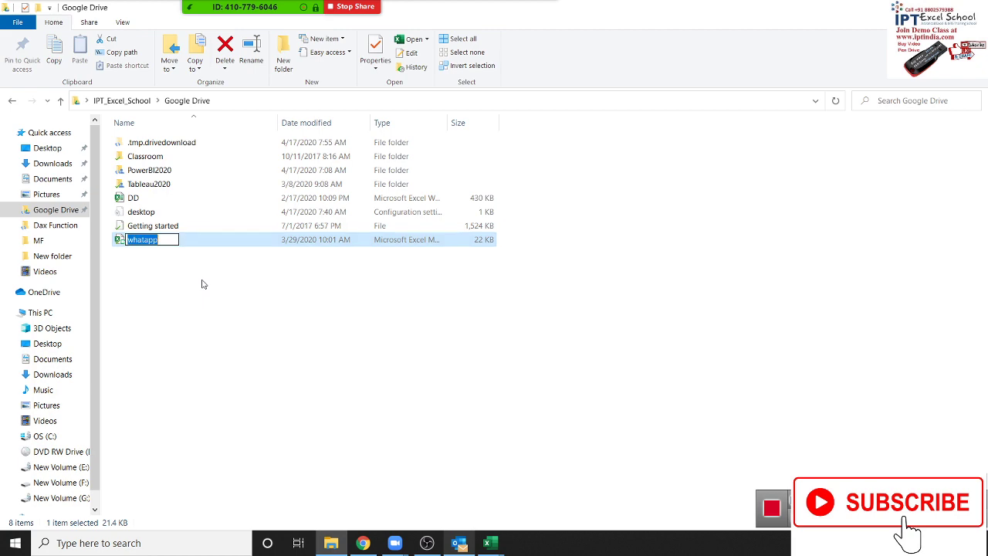
key("Escape")
key("alt+Tab")
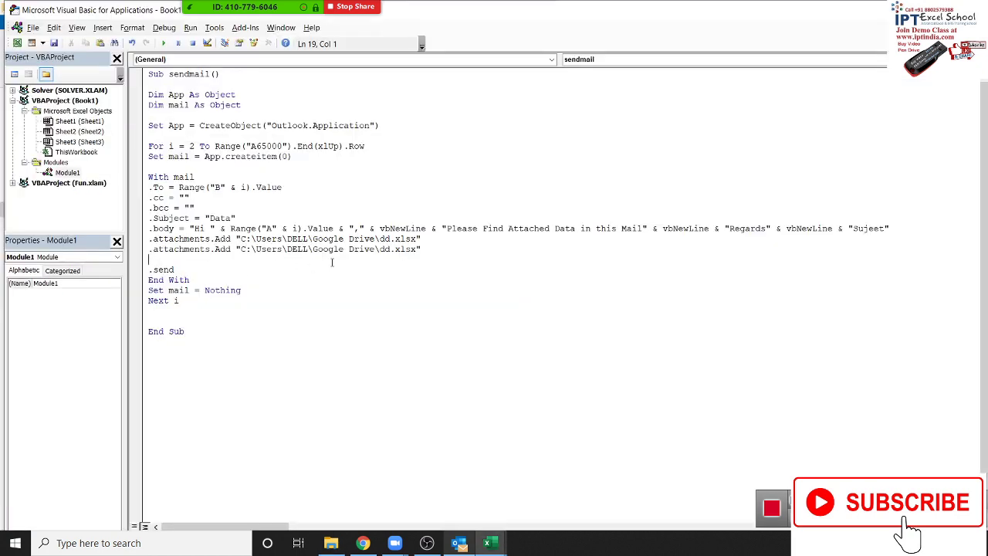
Change the copied attachment from dd.xlsx to whatapp.xlsm and run the sendmail macro.
double_click(385, 250)
type("whatapp")
double_click(438, 250)
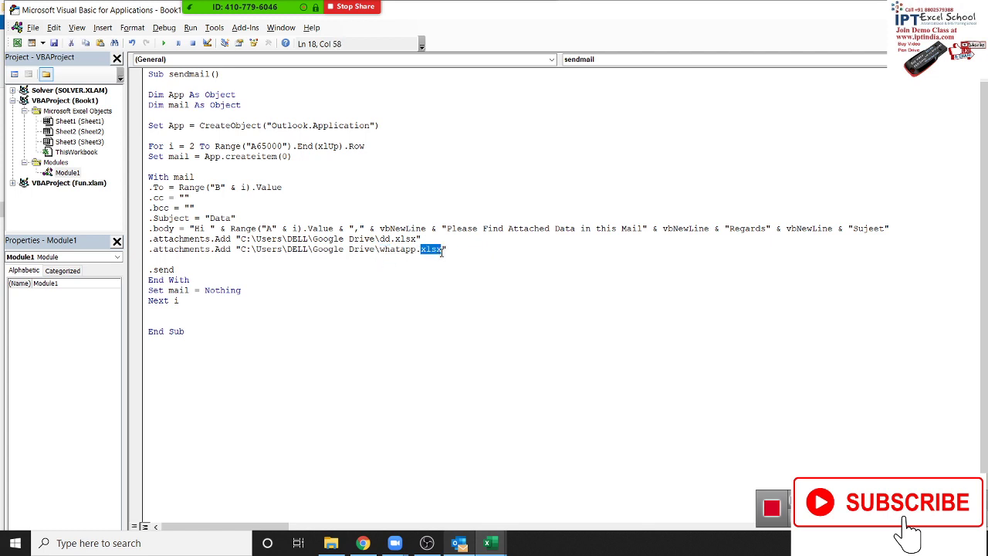
key("Right")
key("BackSpace")
type(",")
key("BackSpace")
type("m")
left_click(463, 314)
left_click(258, 269)
left_click(163, 43)
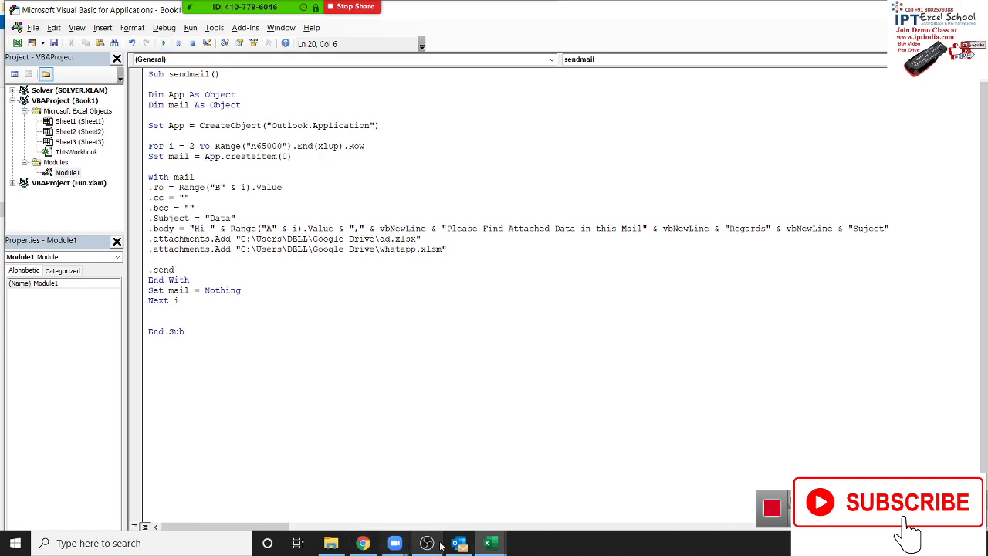
left_click(459, 543)
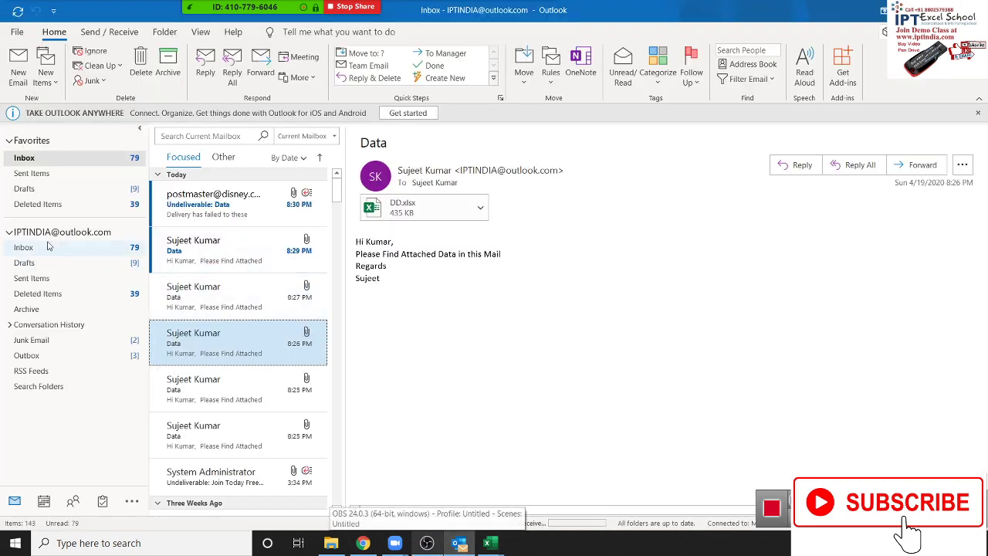
left_click(32, 175)
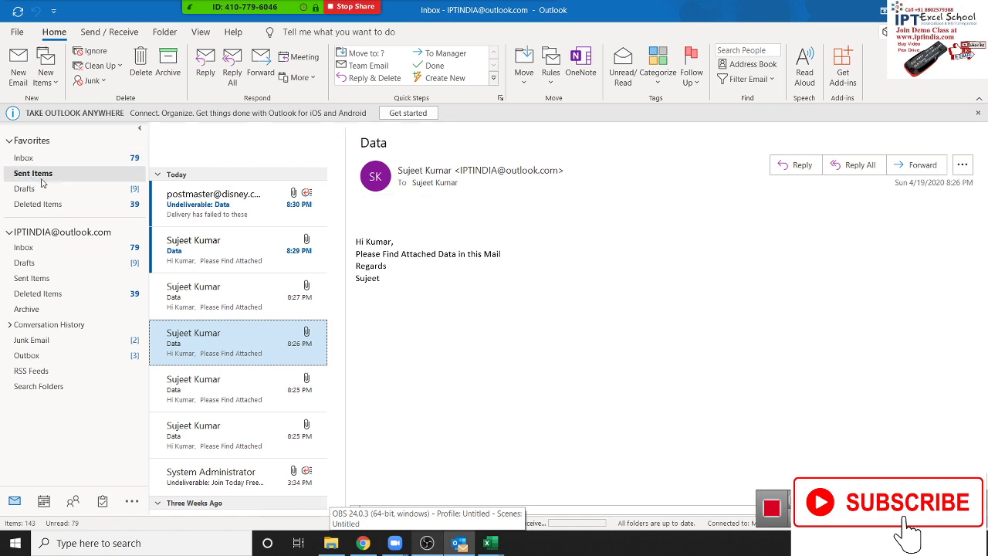
left_click(216, 216)
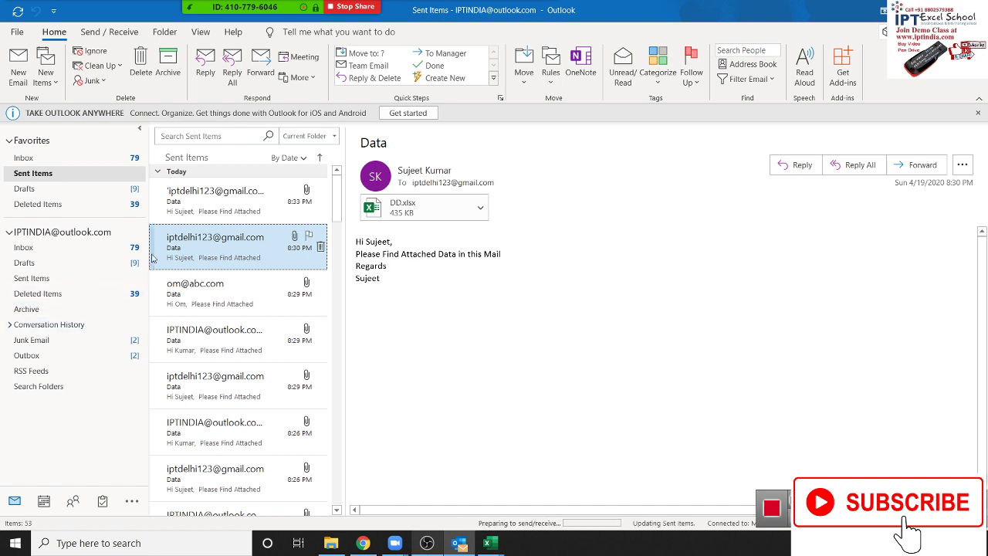
mouse_move(232, 247)
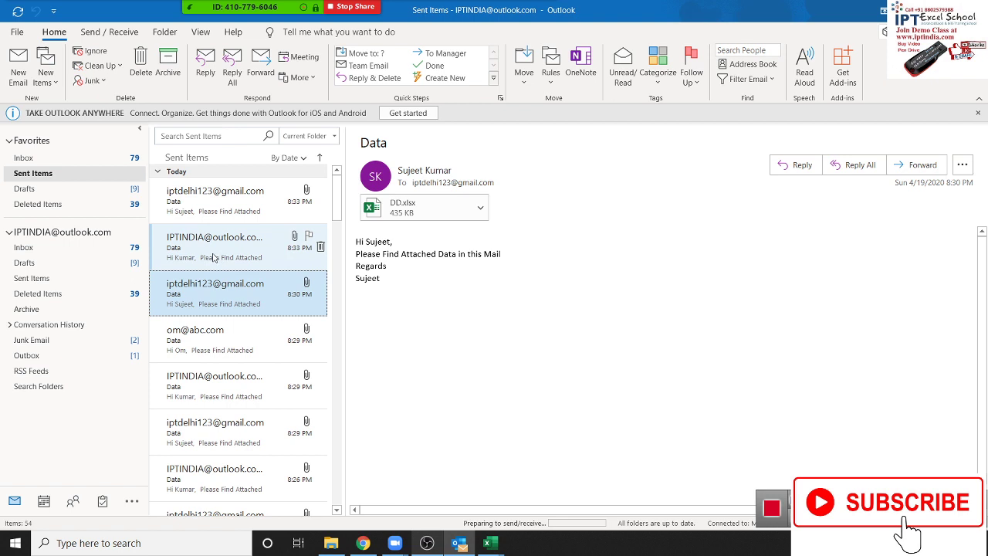
left_click(214, 258)
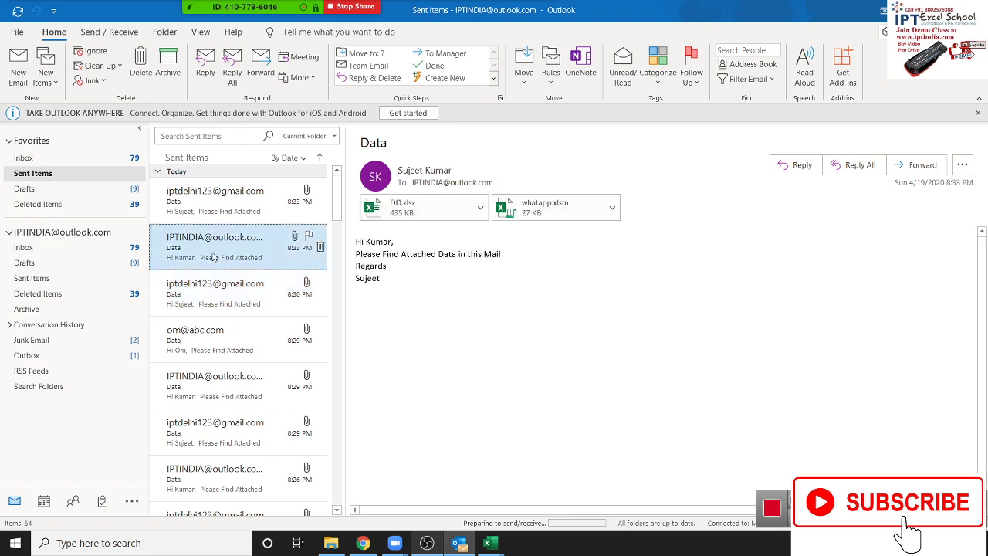
key("Up")
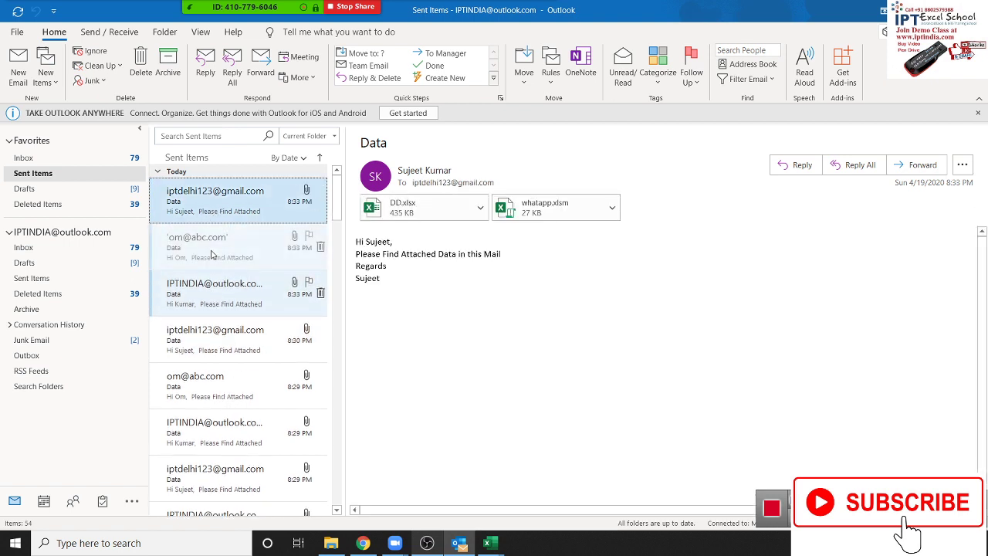
left_click(211, 263)
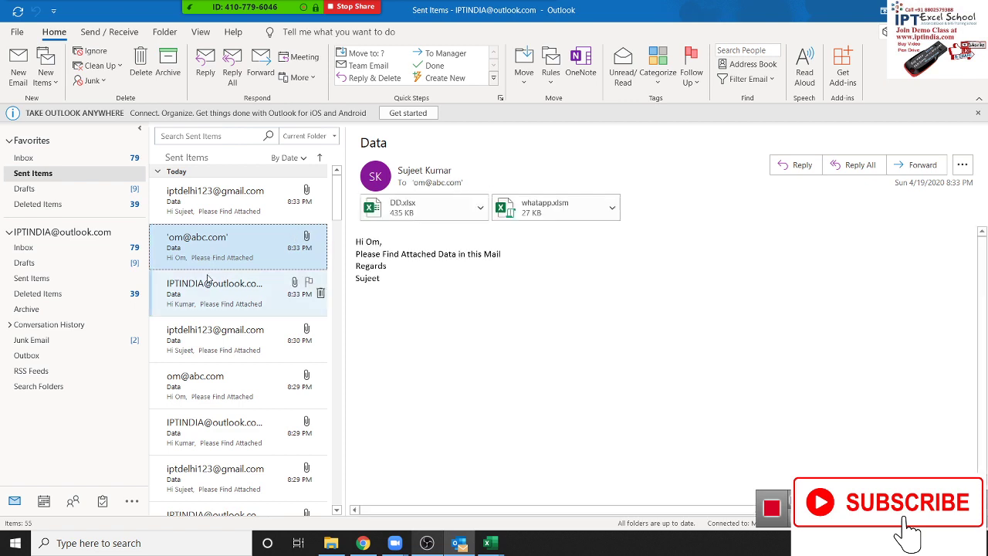
left_click(209, 290)
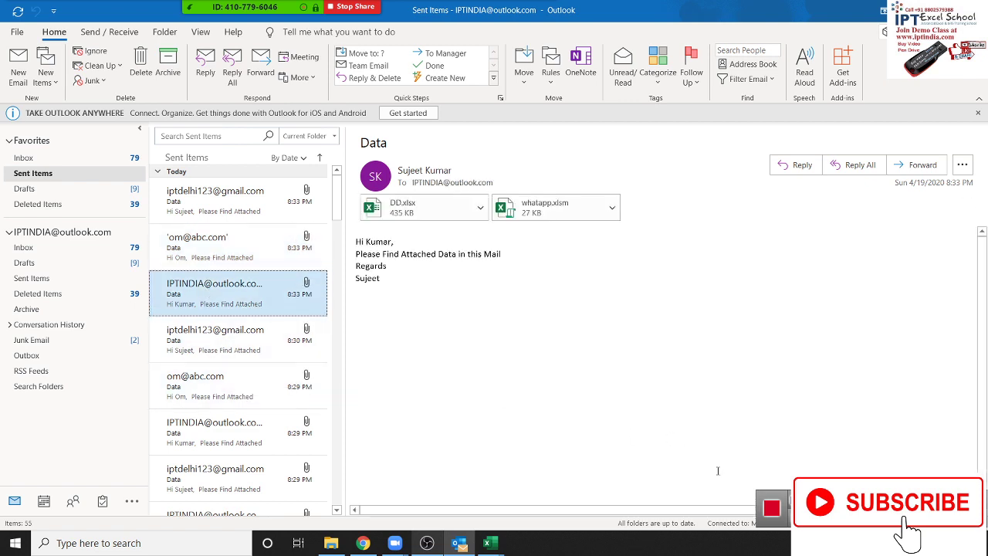
Mark part of dd.xlsx in the macro code, then show the Google Drive folder with DD and whatapp.
key("alt+Tab")
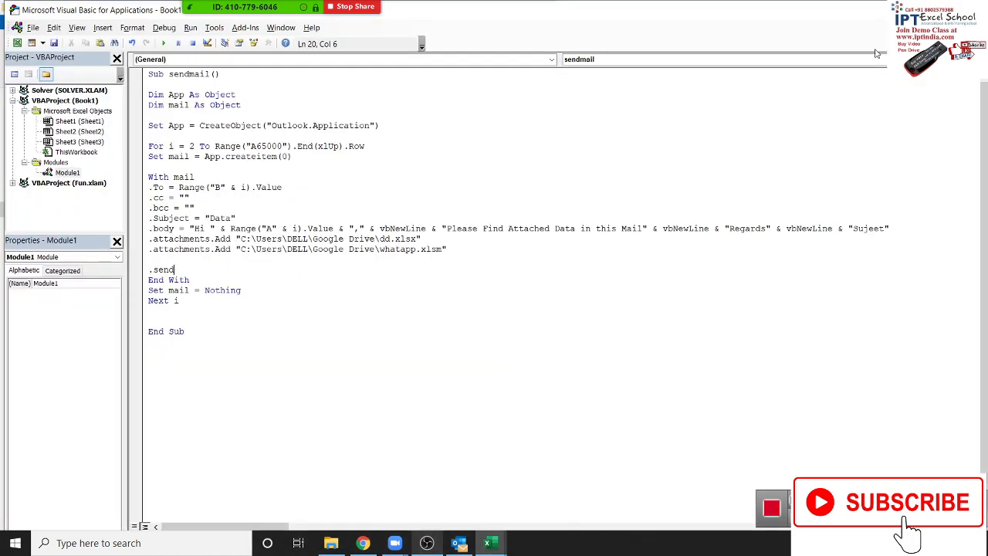
left_click(152, 259)
left_click_drag(386, 240, 391, 240)
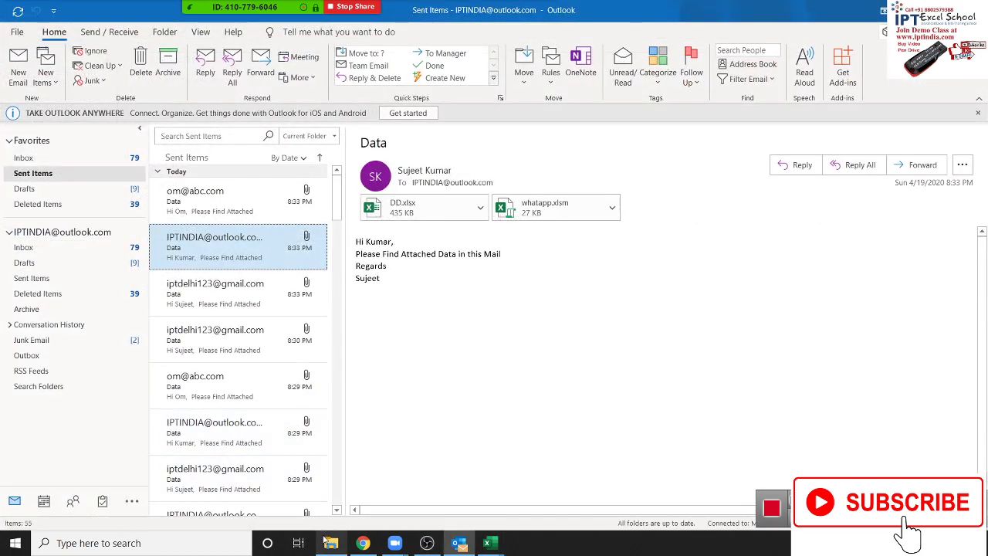
key("alt+Tab")
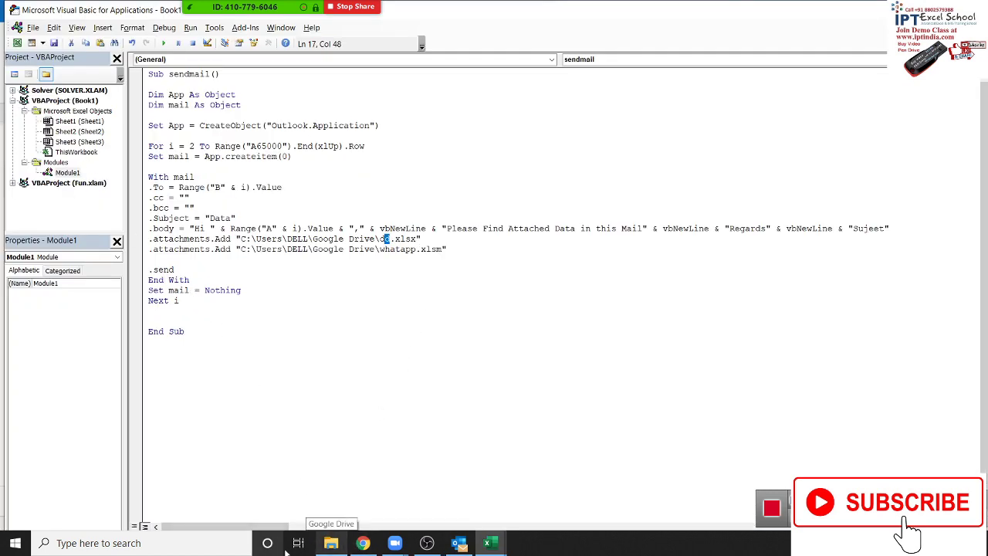
left_click(330, 543)
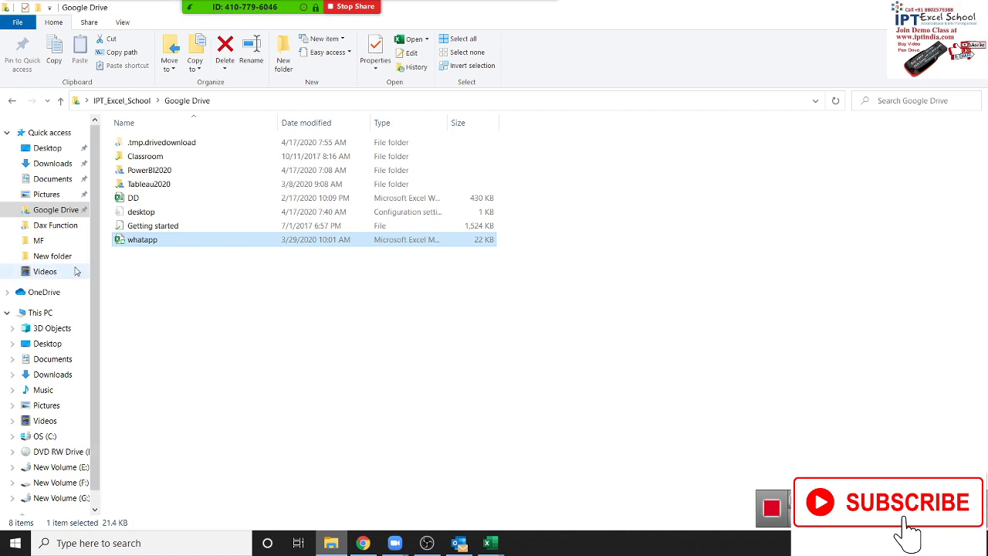
Compress the Data1 workbook in Documents into a zipped folder via Send to.
left_click(54, 359)
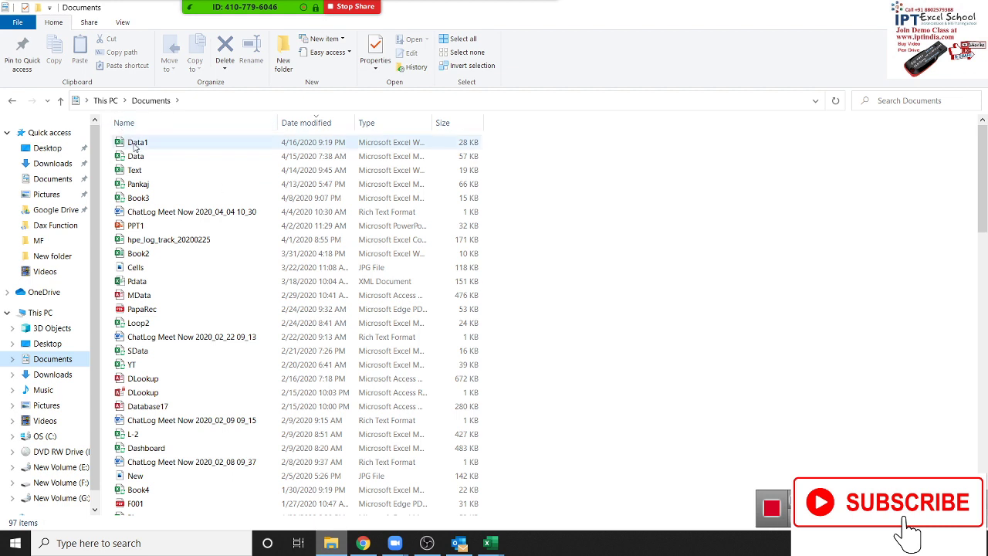
left_click(135, 147)
right_click(136, 147)
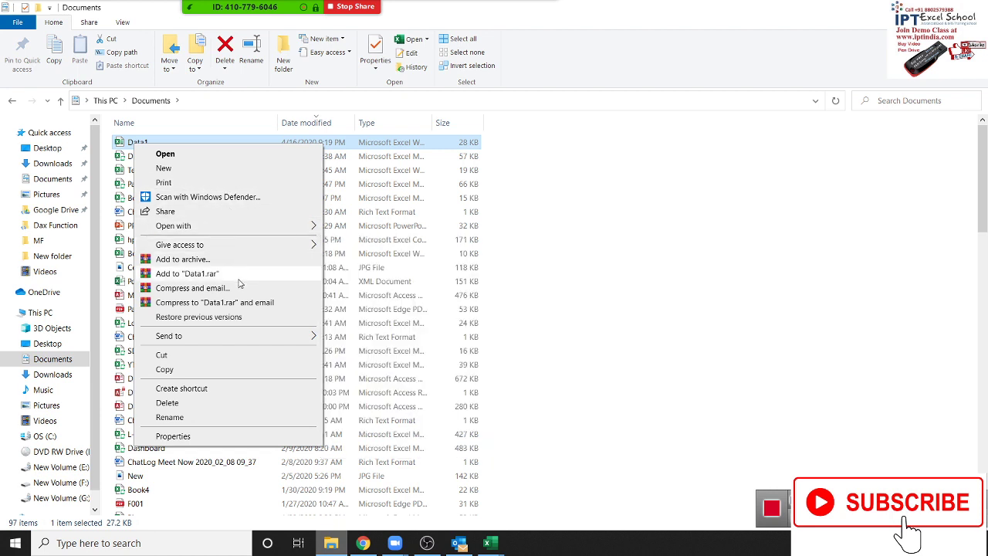
mouse_move(232, 336)
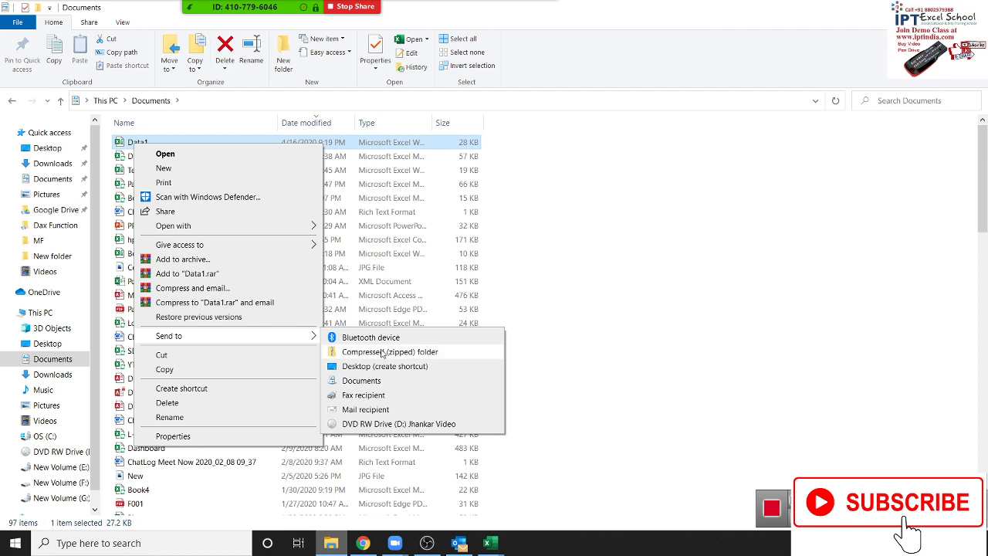
left_click(381, 352)
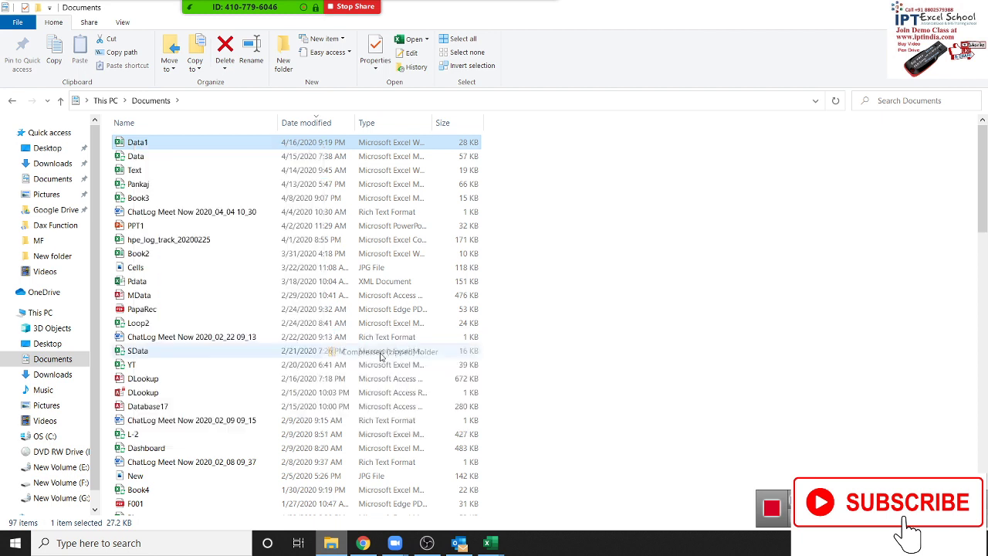
Keep the archive named Data1 and check its .zip file type in Properties.
left_click(193, 141)
right_click(194, 142)
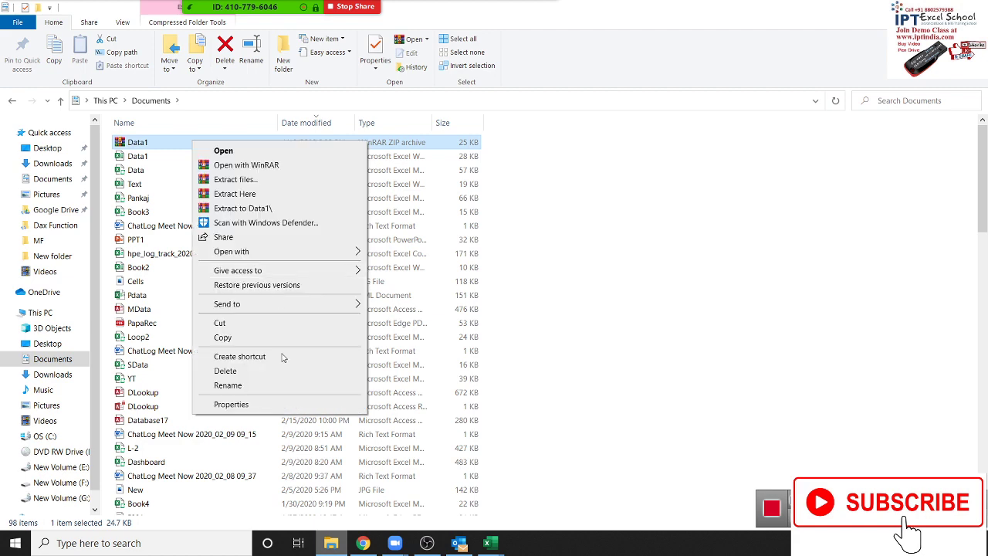
left_click(282, 404)
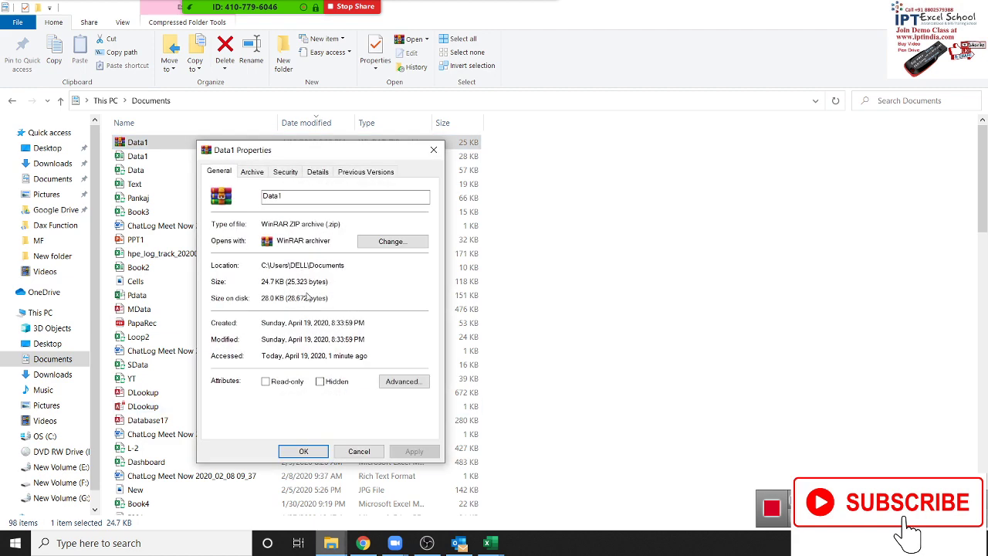
double_click(332, 224)
left_click(434, 149)
left_click(425, 100)
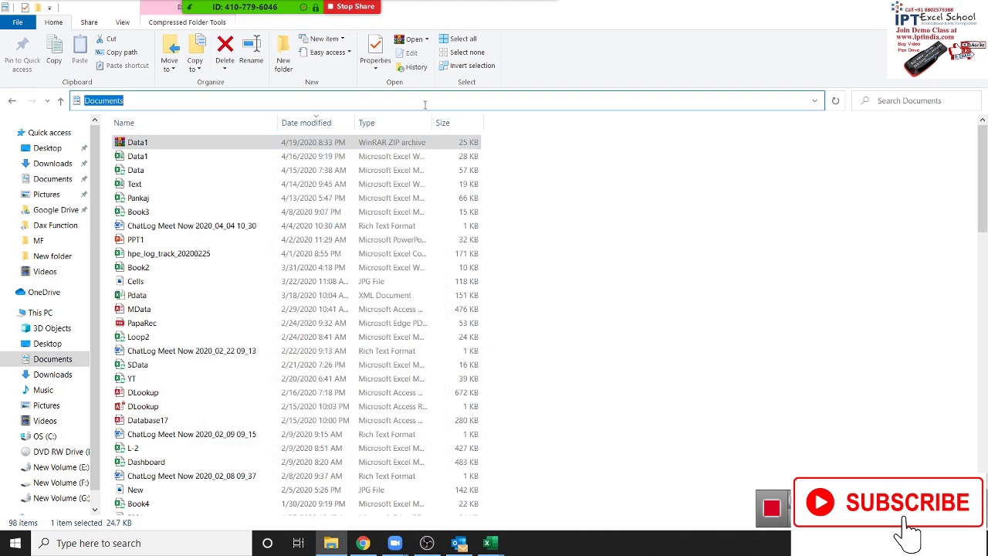
Select and copy the Data1 zip's location path C:\Users\DELL\Documents from its Properties.
right_click(227, 142)
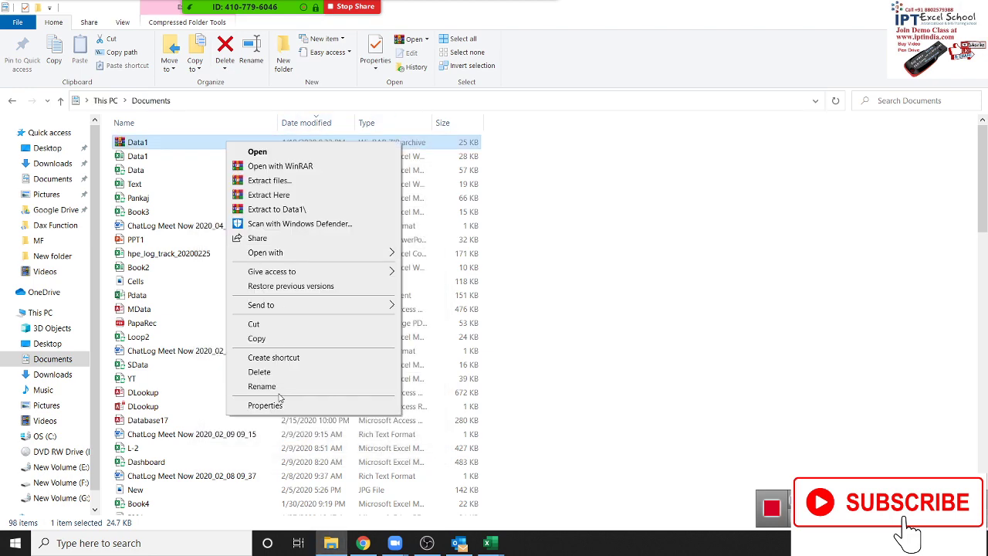
left_click(274, 404)
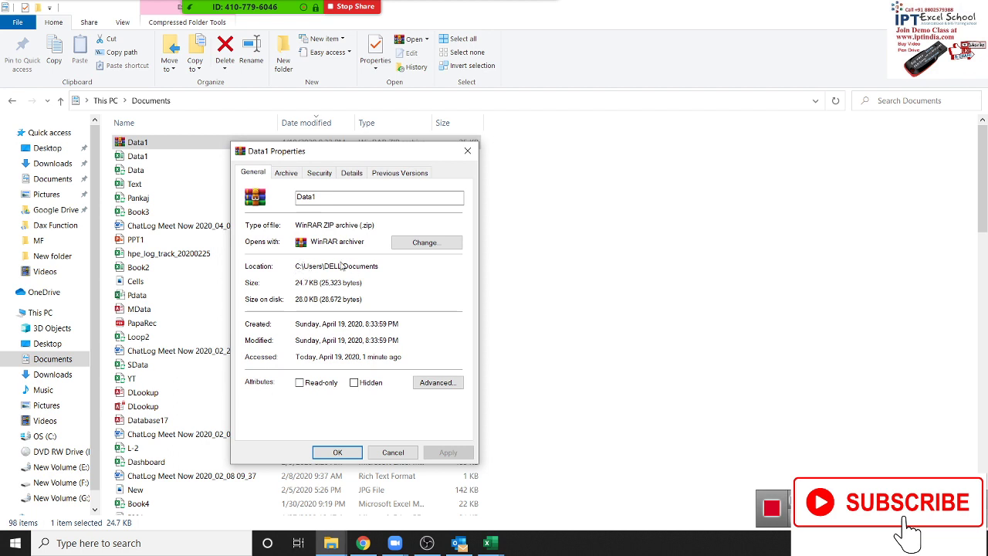
double_click(332, 266)
left_click(332, 266)
double_click(332, 266)
left_click(296, 265)
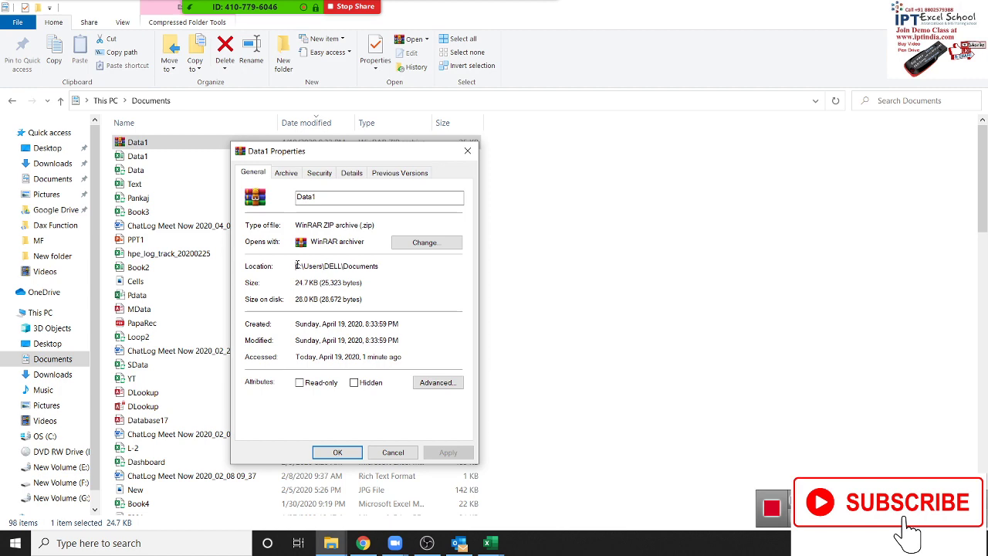
left_click(380, 265, "shift")
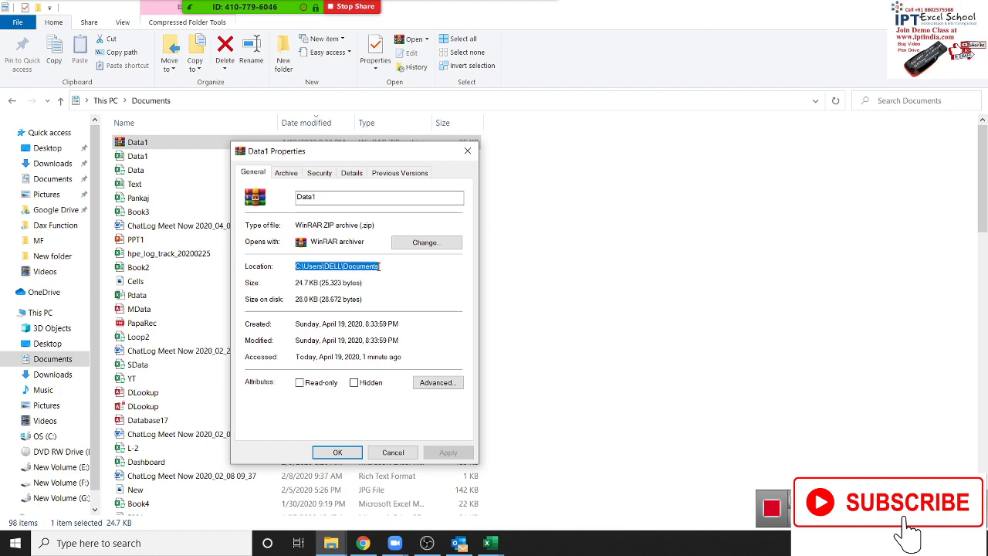
left_click(468, 150)
key("alt+Tab")
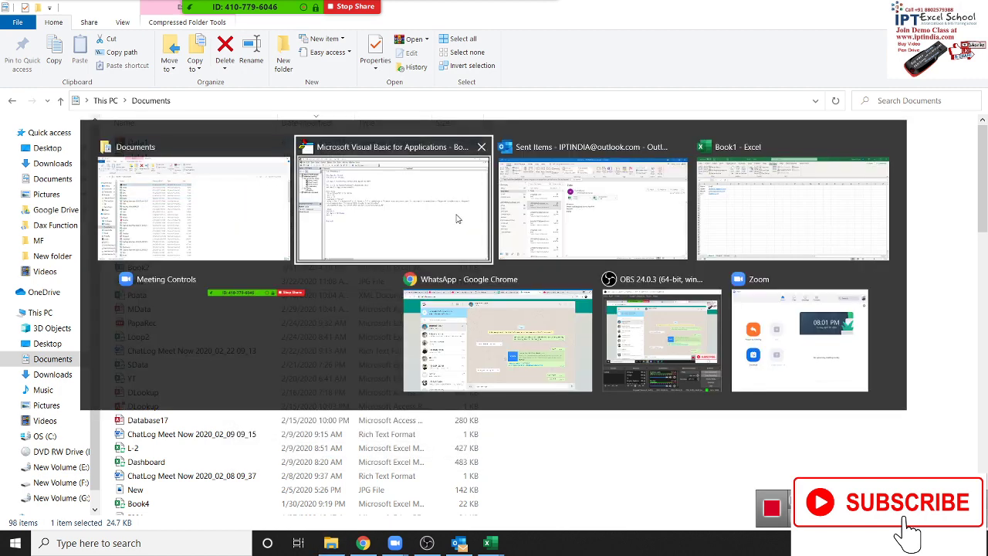
Replace the Google Drive whatapp path on the second attachment line with C:\Users\DELL\Documents\data1.zip.
key("alt+Tab")
left_click(457, 222)
left_click(399, 256)
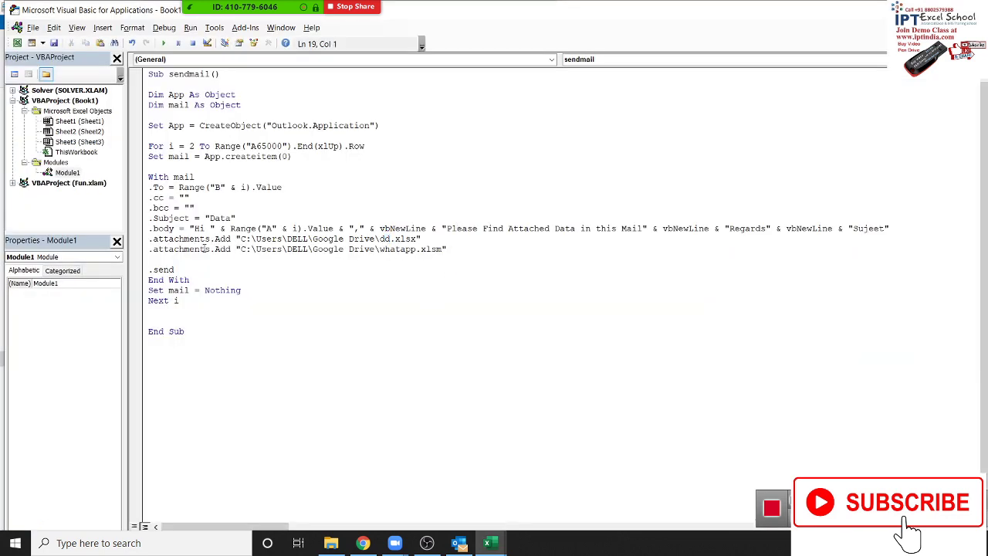
left_click_drag(241, 250, 380, 249)
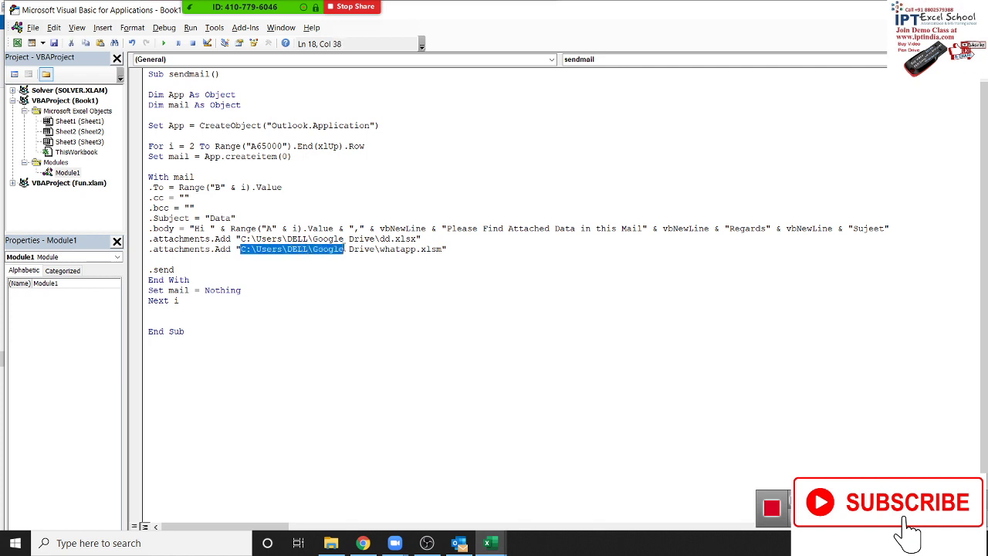
type("C:\\Users\\DELL\\Documents")
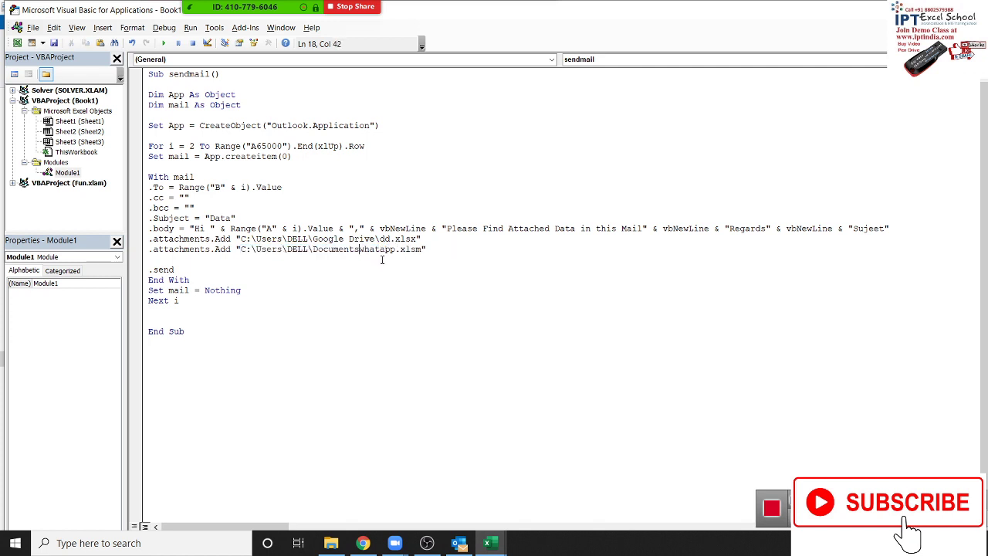
type("\\")
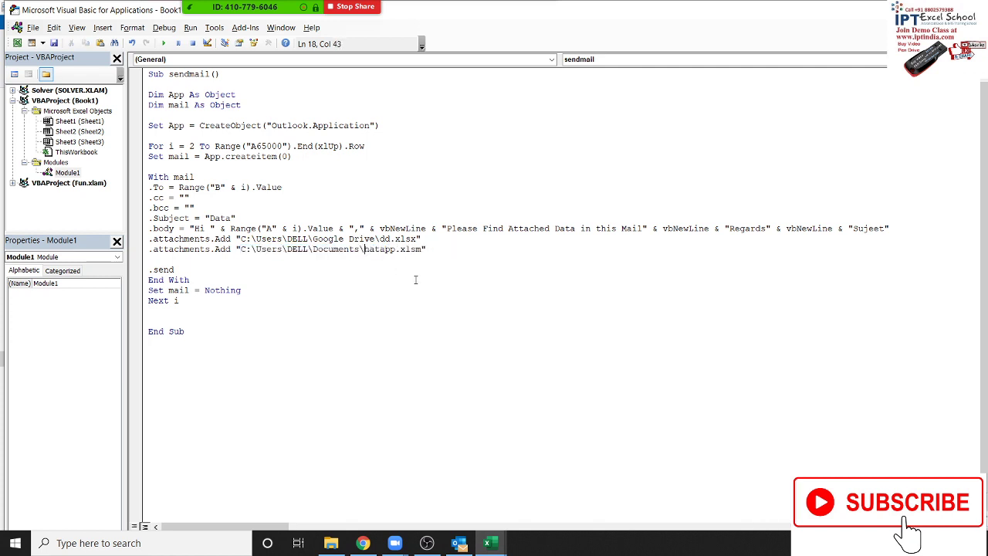
key("Delete")
key("Delete")
key("Delete")
key("Delete")
key("Delete")
key("Delete")
key("Delete")
key("Delete")
key("Delete")
key("Delete")
type("data")
type("1.zip")
left_click(443, 302)
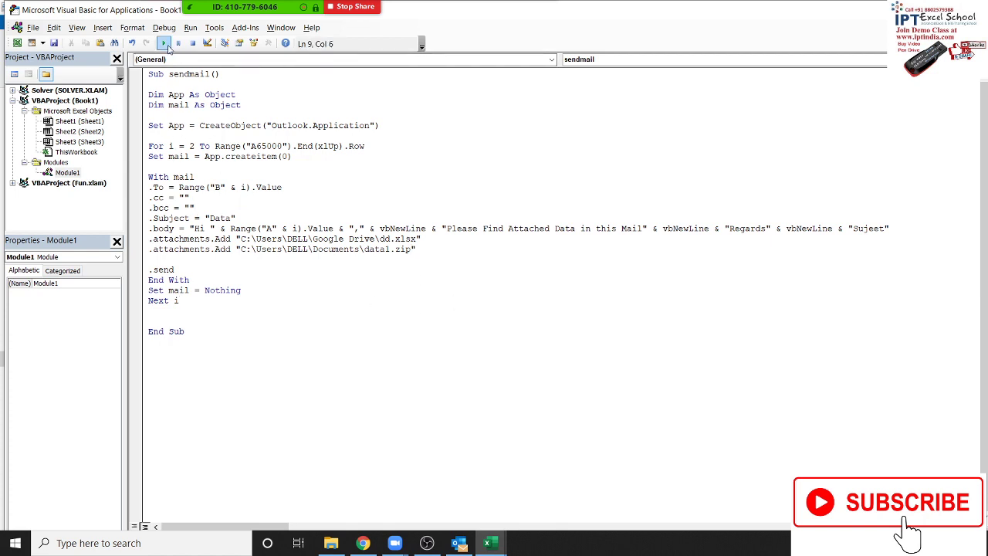
Run sendmail and check Outlook's sent Data email carrying DD.xlsx and Data1.zip.
left_click(216, 146)
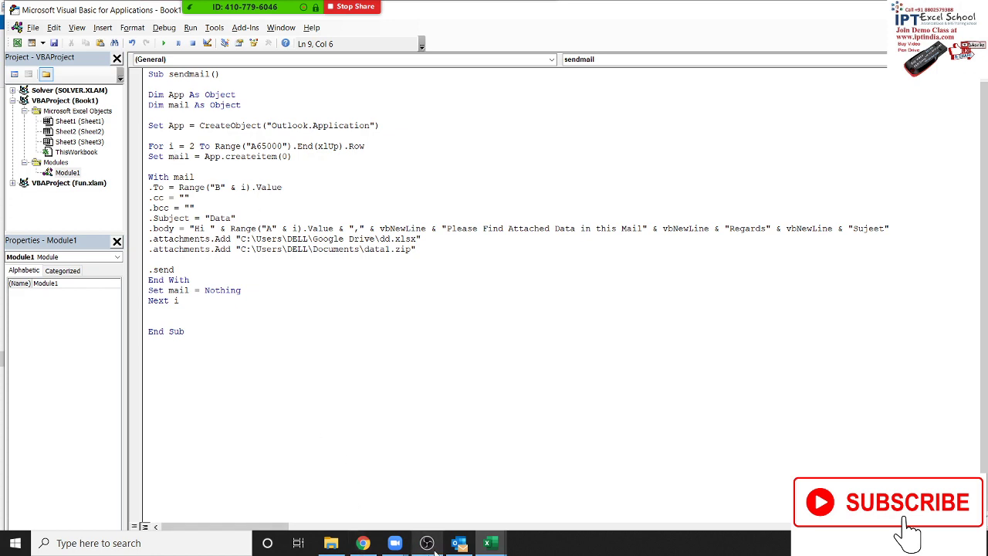
left_click(460, 544)
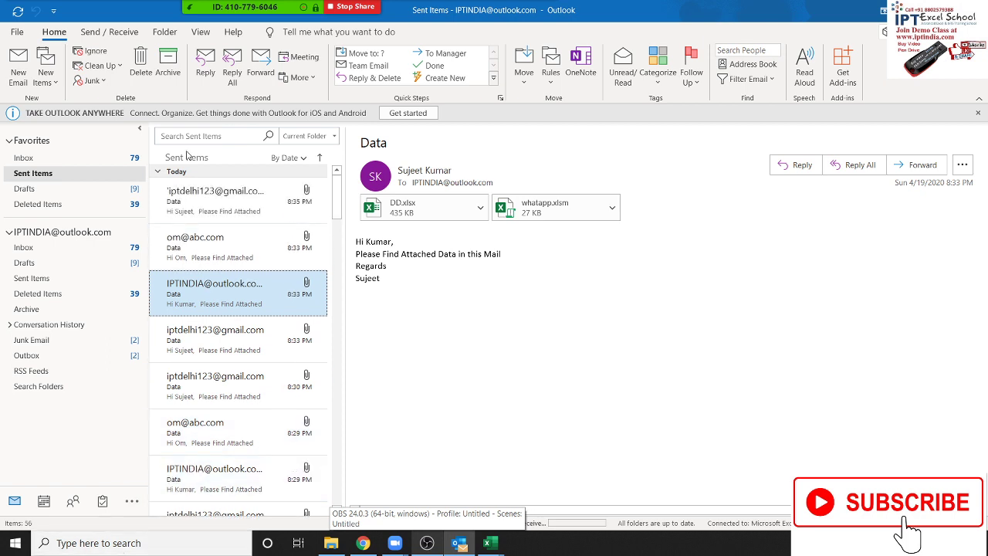
left_click(197, 197)
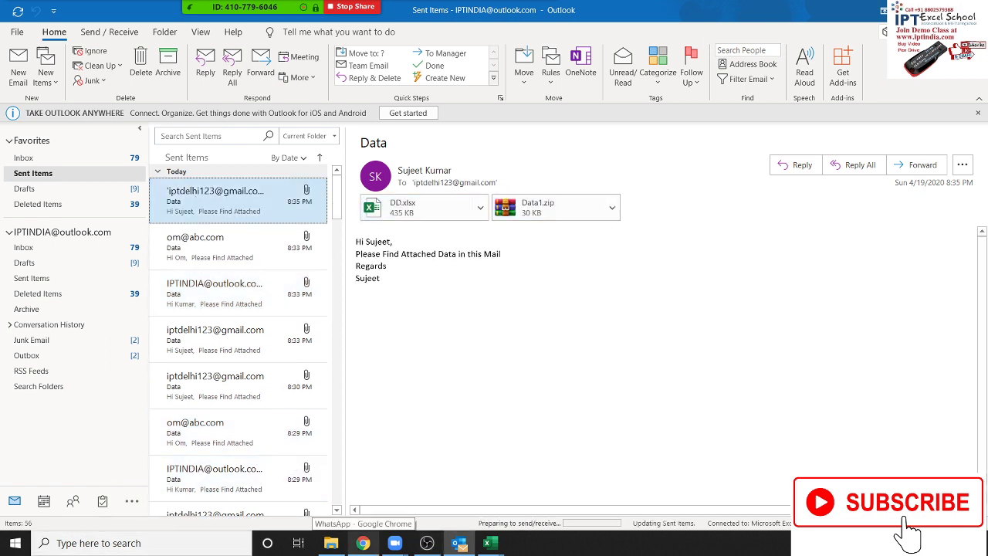
key("alt+Tab")
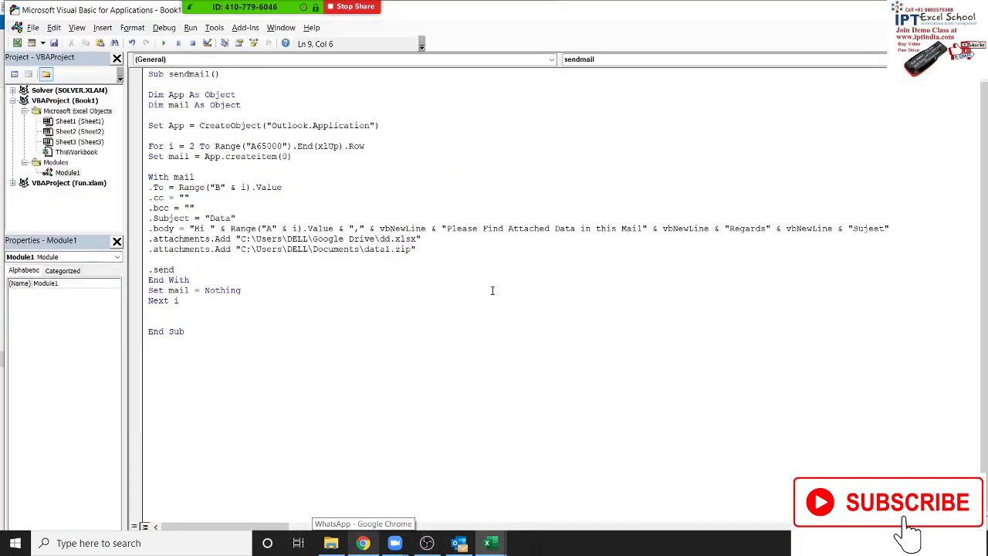
Delete the blank line above .send, select the macro code, and bring the Book1 workbook forward.
left_click(187, 261)
key("Delete")
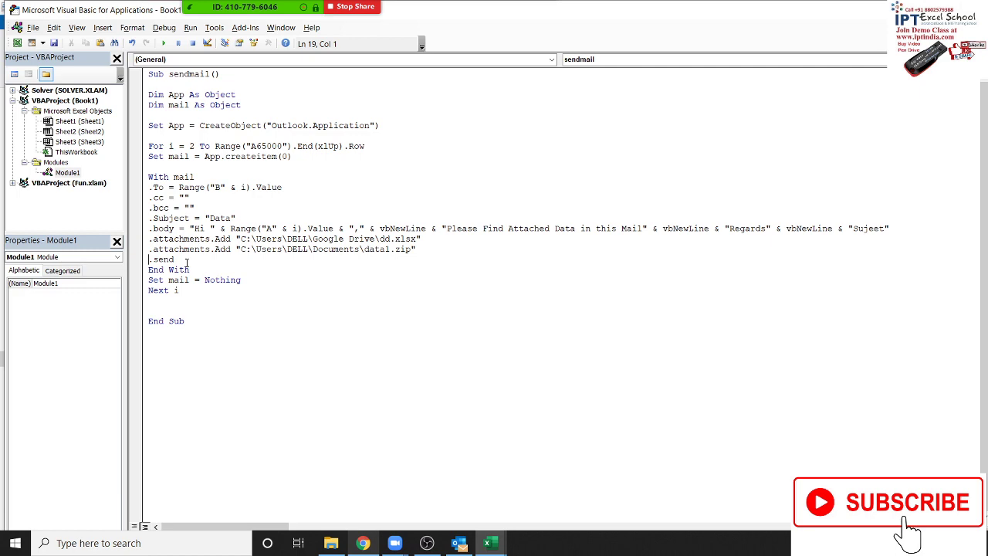
left_click_drag(252, 388, 146, 85)
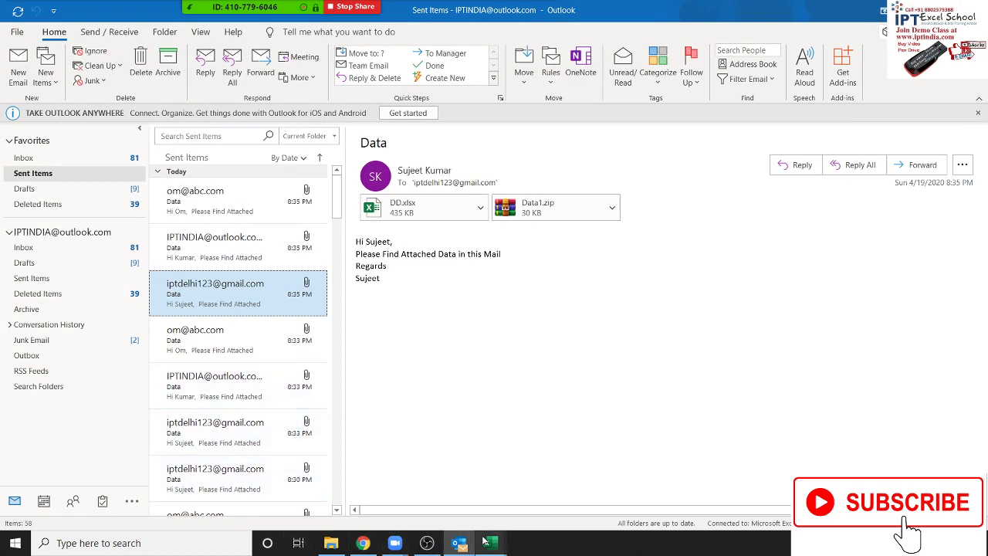
left_click(488, 545)
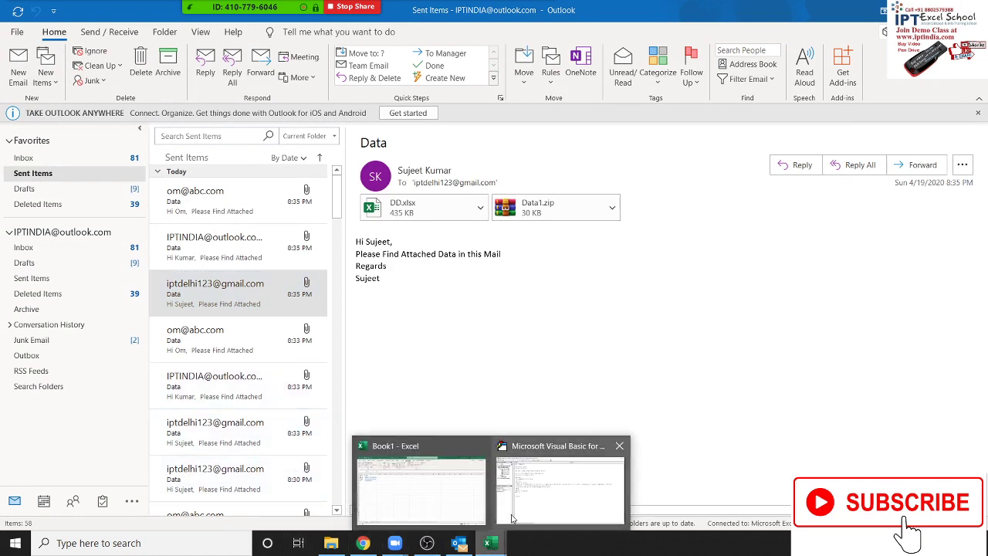
left_click(445, 516)
left_click(116, 506)
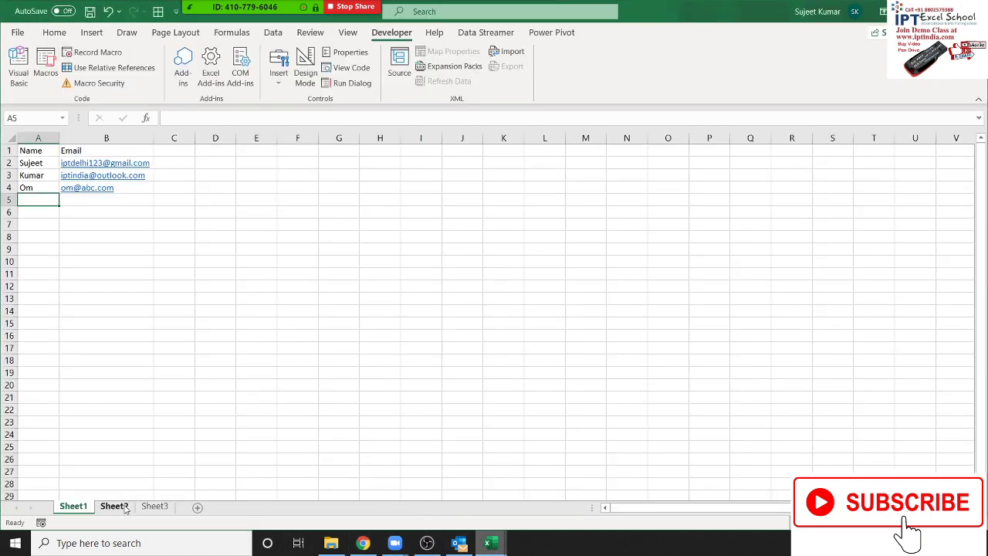
Enter =RANDBETWEEN(10,90) in A1 and fill it across A1:L27.
type("=")
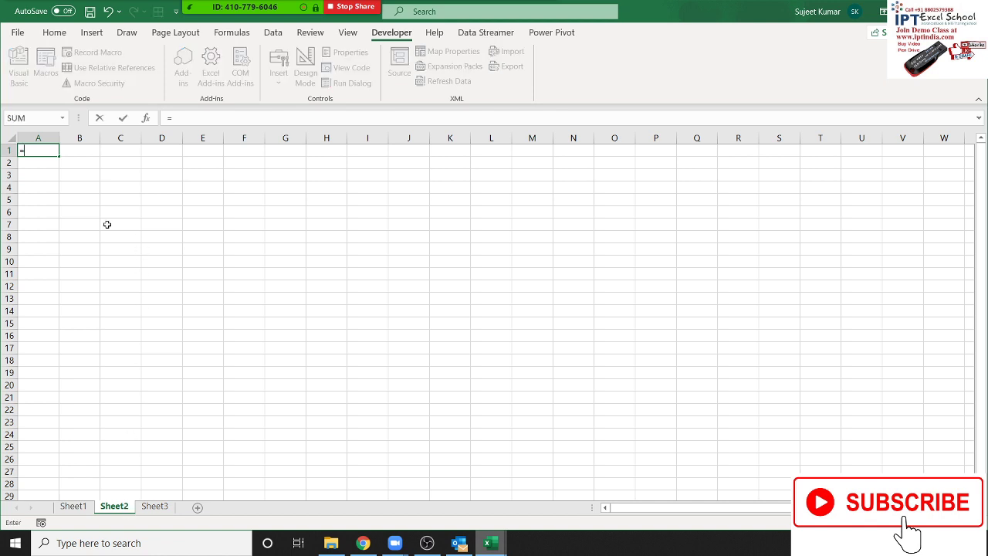
type("ra")
key("Down")
key("Down")
key("Down")
key("Tab")
type("1")
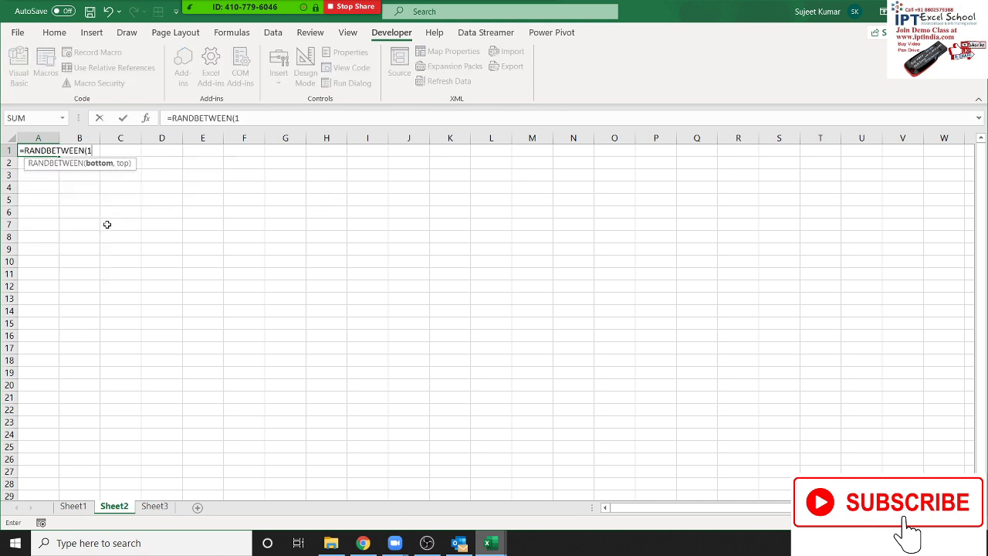
type("0,90)")
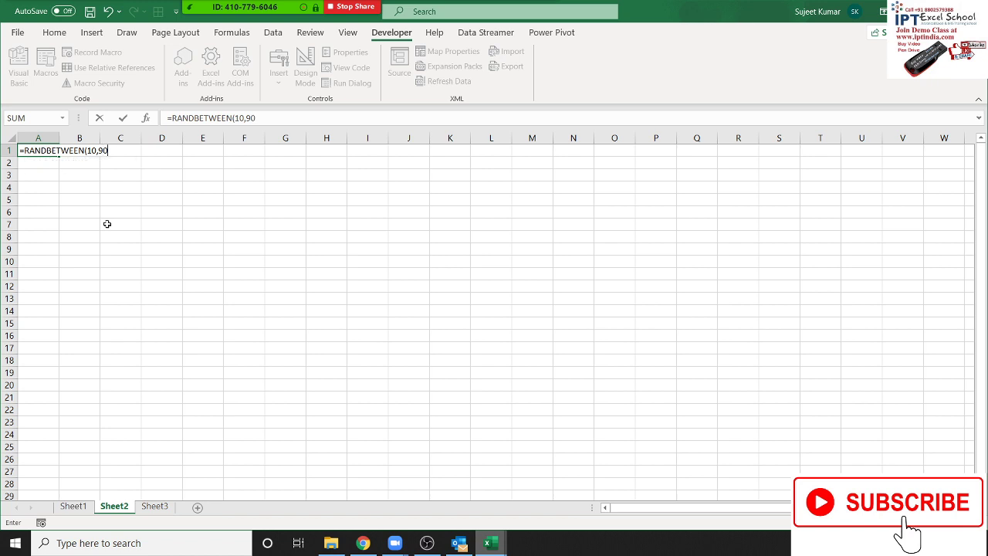
key("ctrl+Return")
key("shift+Right")
key("shift+Right")
key("shift+Right")
key("shift+Right")
key("shift+Right")
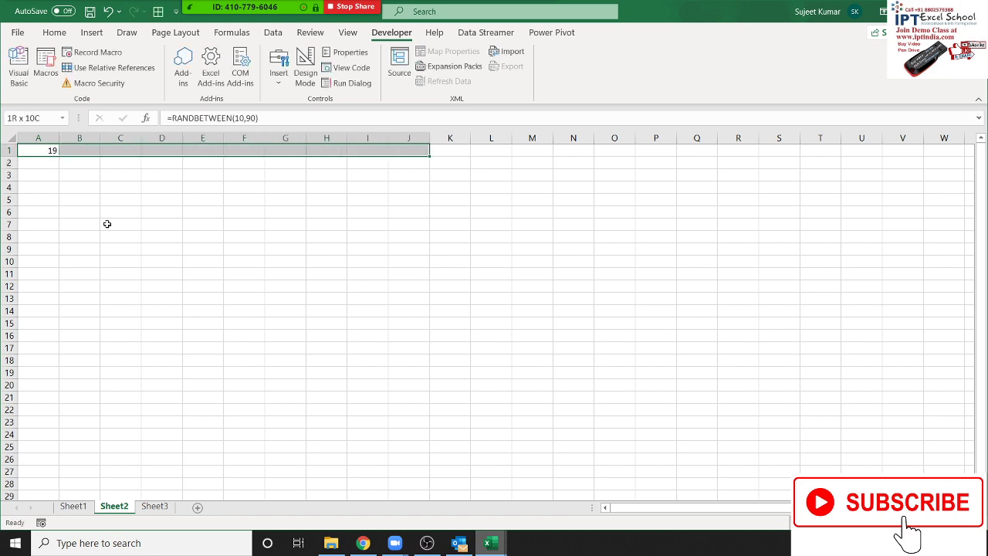
key("shift+Down")
key("shift+Down")
key("shift+Down")
key("shift+Down")
key("shift+Down")
key("shift+Down")
key("shift+Down")
key("shift+Down")
key("shift+Right")
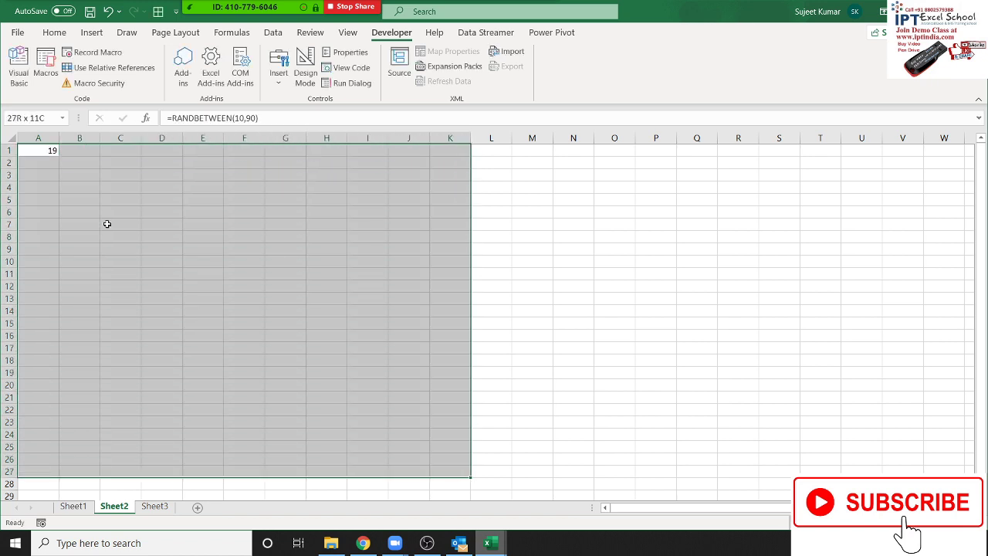
key("shift+Right")
key("ctrl+r")
key("ctrl+d")
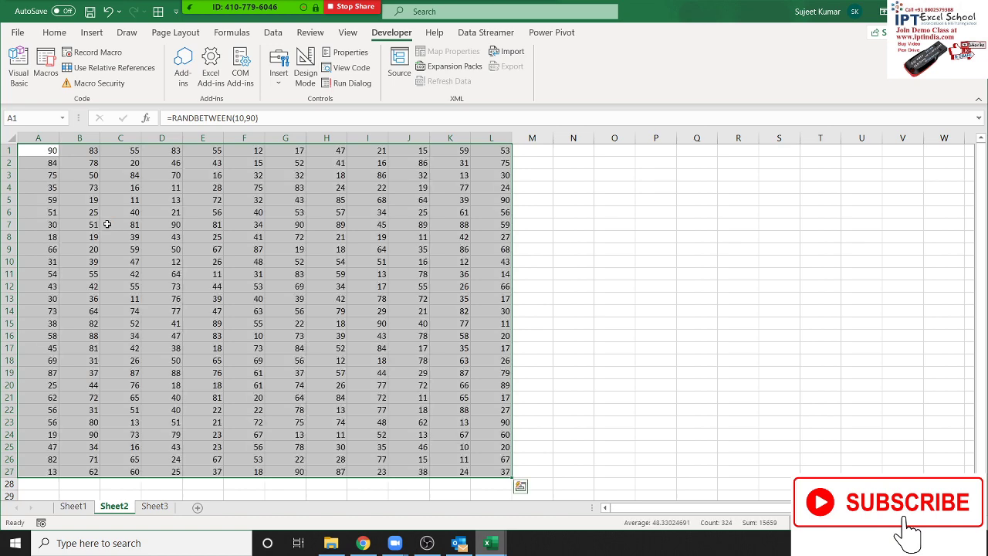
Copy A1:L27 and paste it back as values so the numbers stay fixed.
key("ctrl+c")
left_click(54, 32)
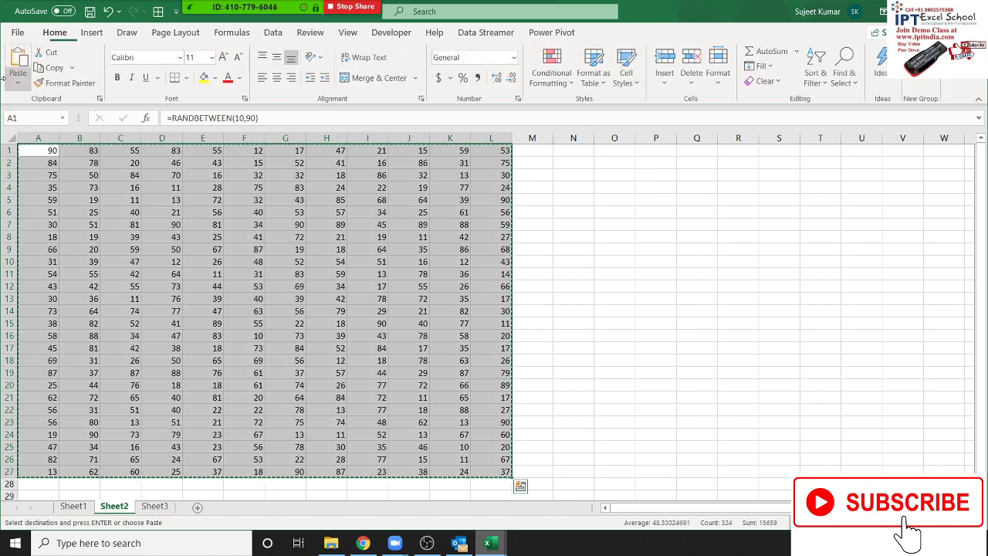
left_click(17, 91)
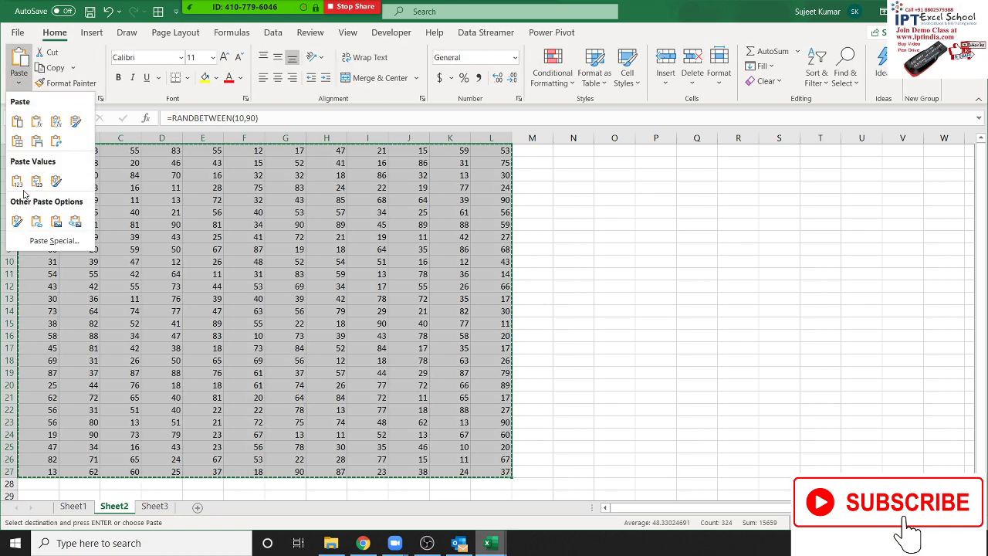
left_click(35, 187)
left_click(200, 215)
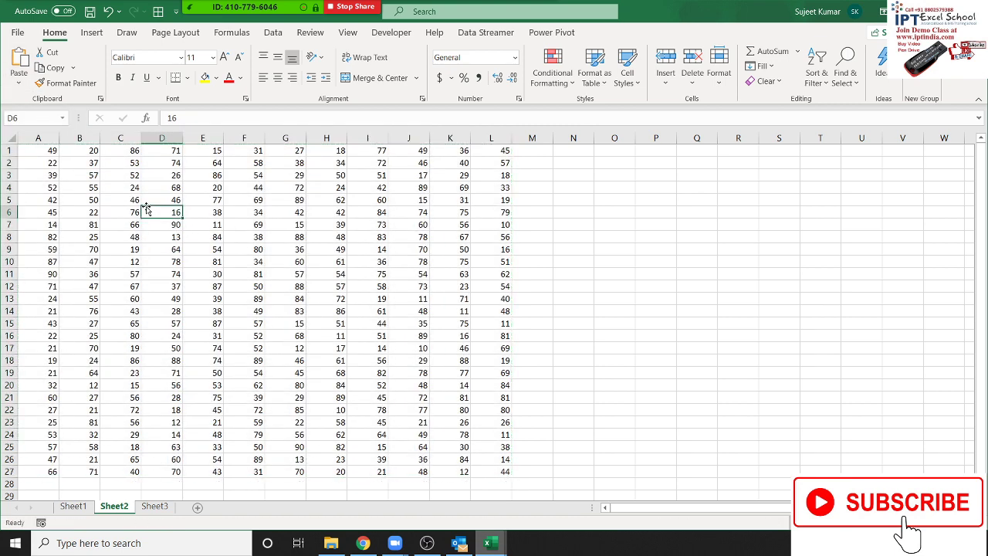
left_click(184, 190)
Start Sub sendmail1() below sendmail with sheet1.Copy as its first line.
key("alt+Tab")
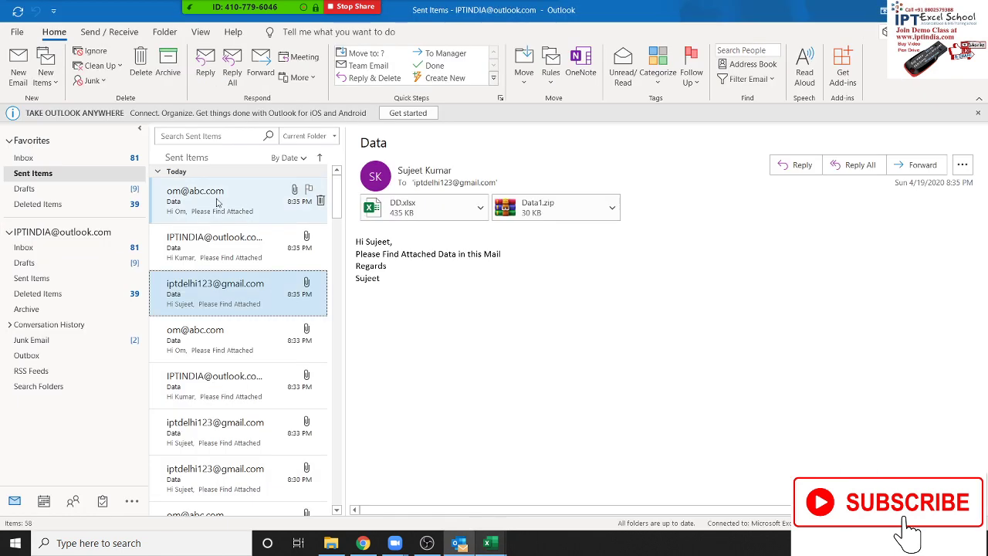
key("alt+Tab")
key("alt+Tab")
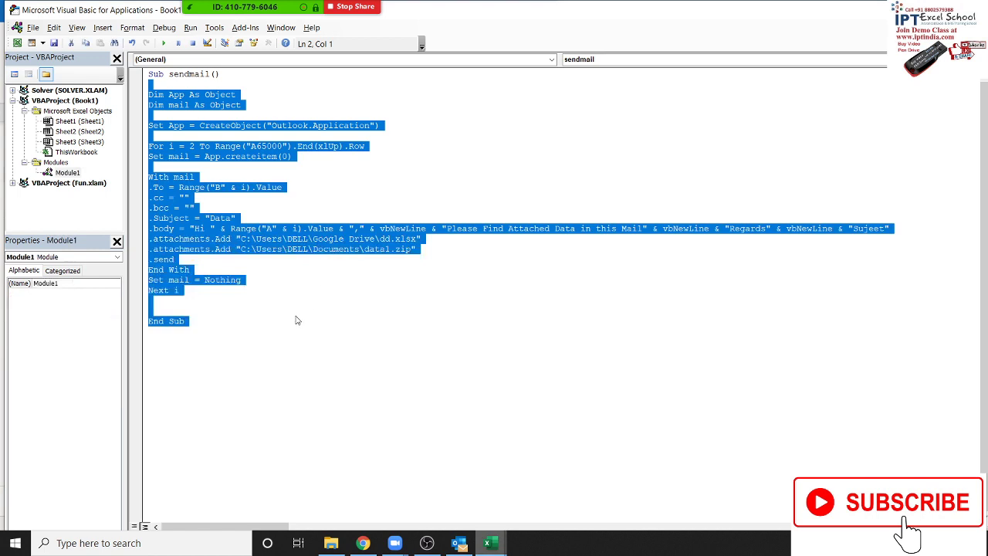
left_click(288, 338)
type("sub ")
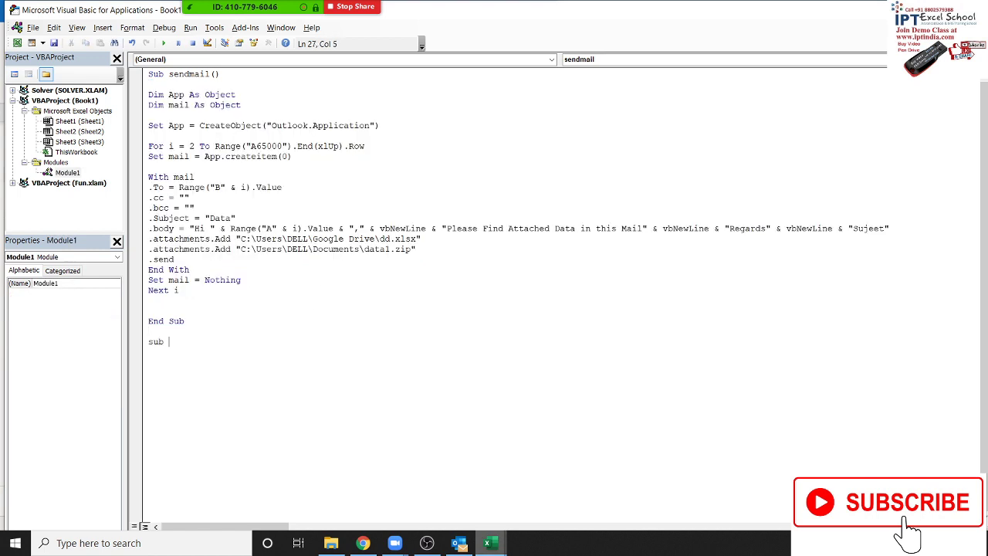
type("send")
key("BackSpace")
type("mail1")
type("()")
key("Return")
key("Return")
key("Return")
key("Return")
key("Up")
key("Up")
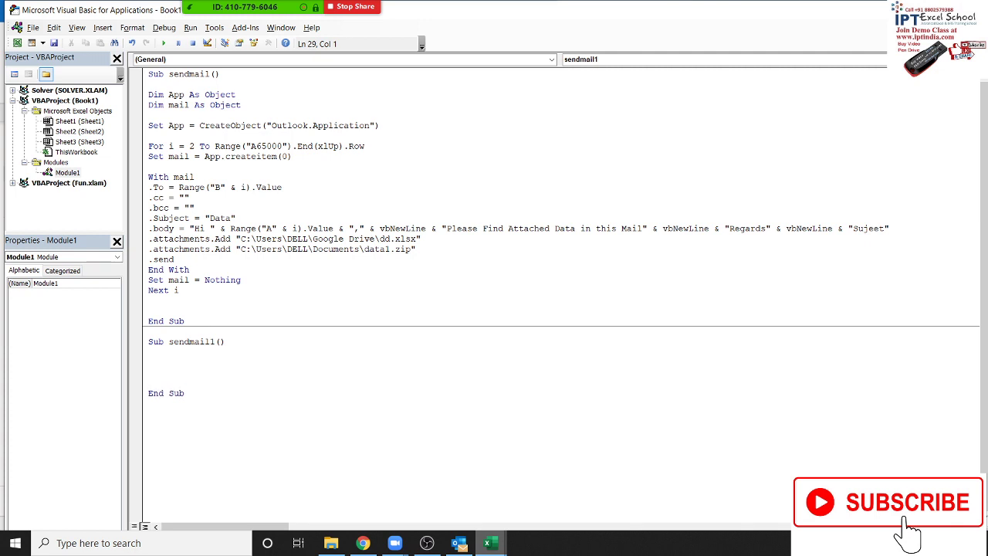
key("Return")
type("sheet1")
type(".cop")
key("Tab")
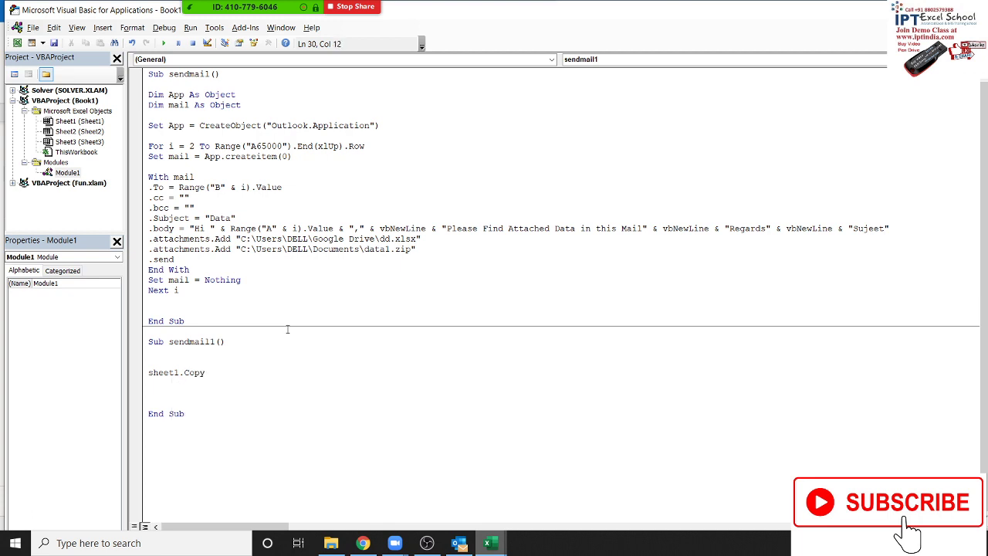
Begin the line activeworkbook.SaveAs activeworkbook.Path & "/" & under sheet1.Copy.
key("Return")
type("a")
type("ctive")
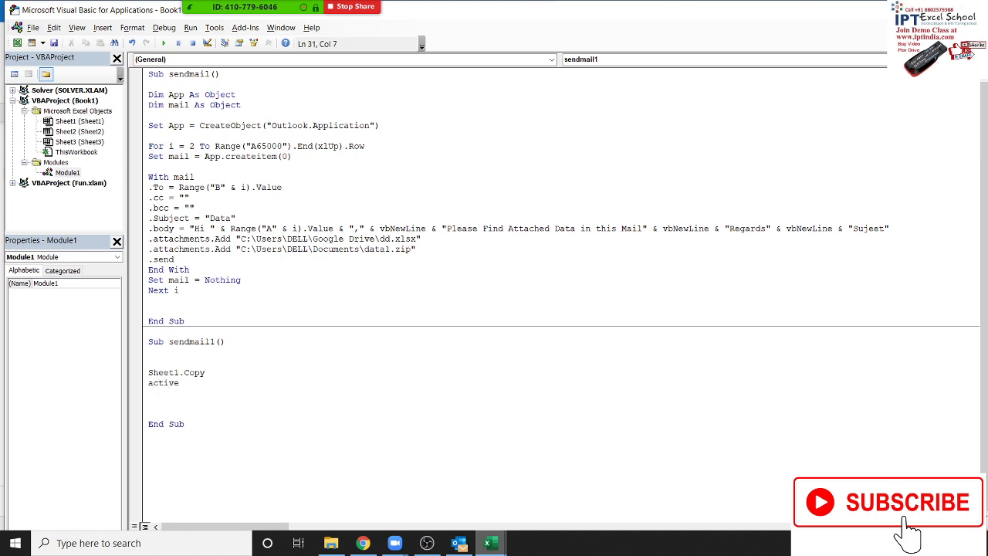
type("workb")
type("ook.")
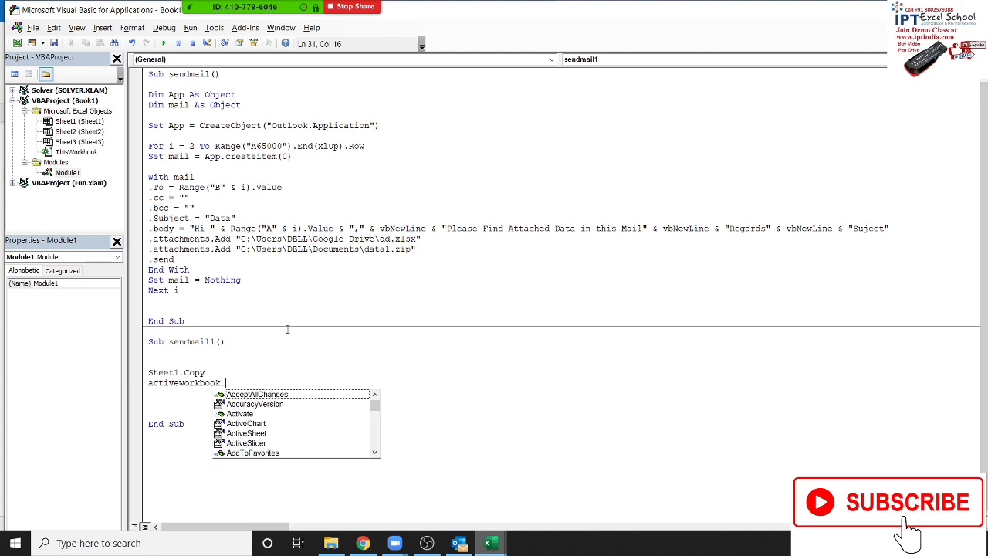
type("sa")
key("Tab")
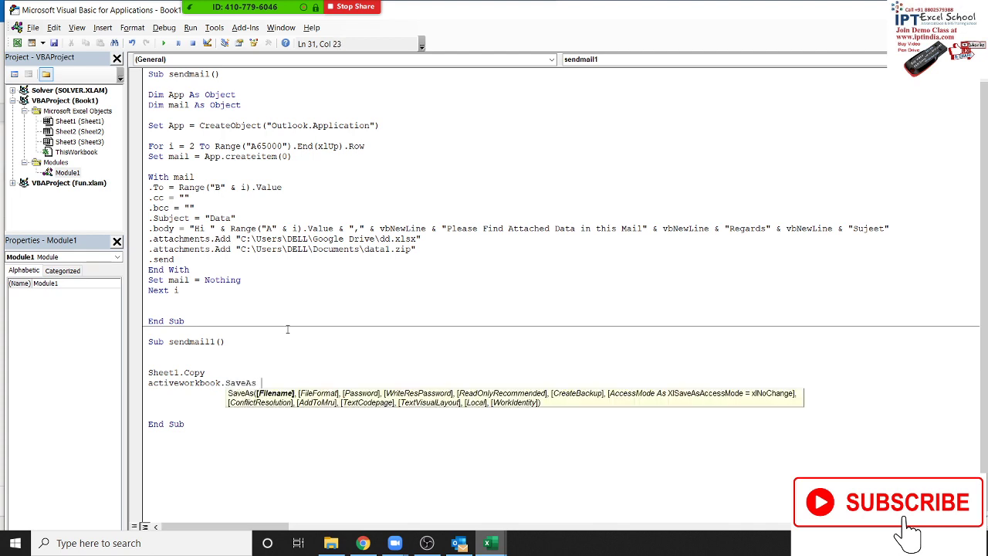
type("ac")
type("tive")
type("workb")
type("ooks")
key("BackSpace")
key("BackSpace")
type(".")
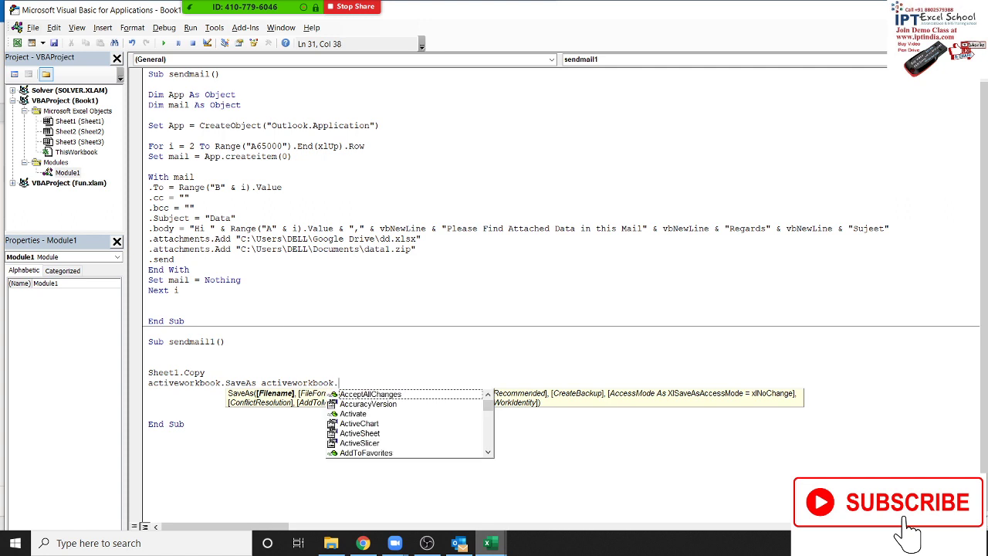
type("pat")
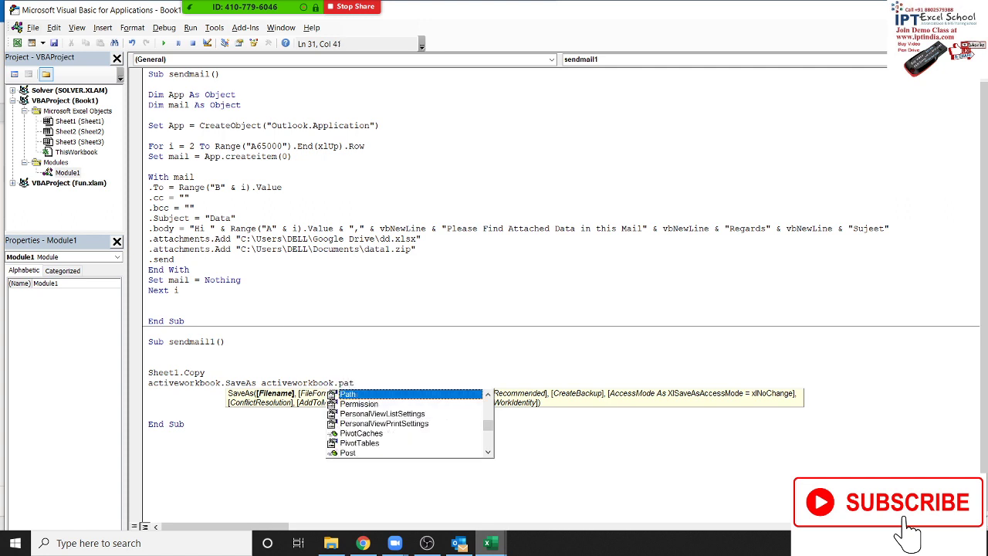
key("Tab")
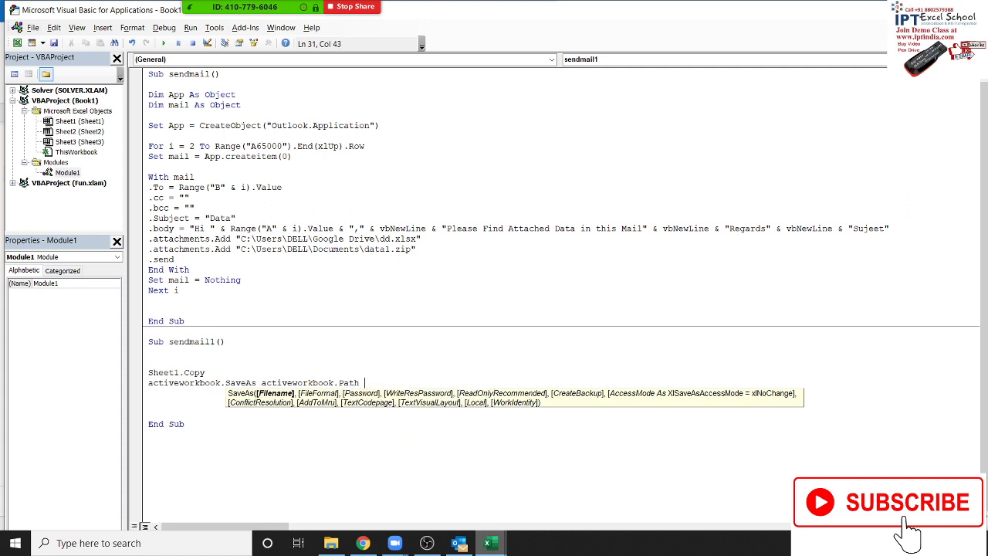
type("& \"/")
type("\" ")
type("&")
Change the copy statement in sendmail1 to copy Sheet2 instead of Sheet1.
left_click(180, 373)
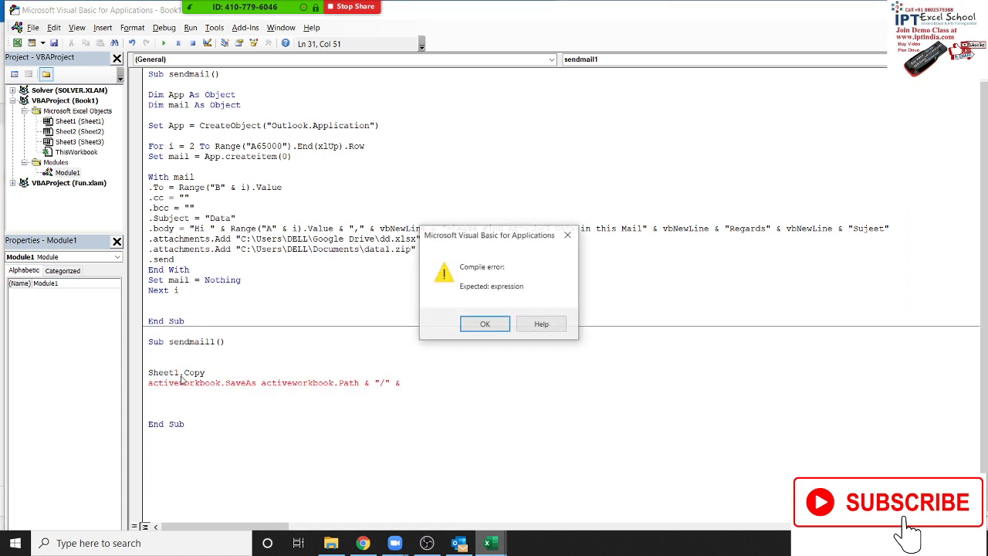
key("Return")
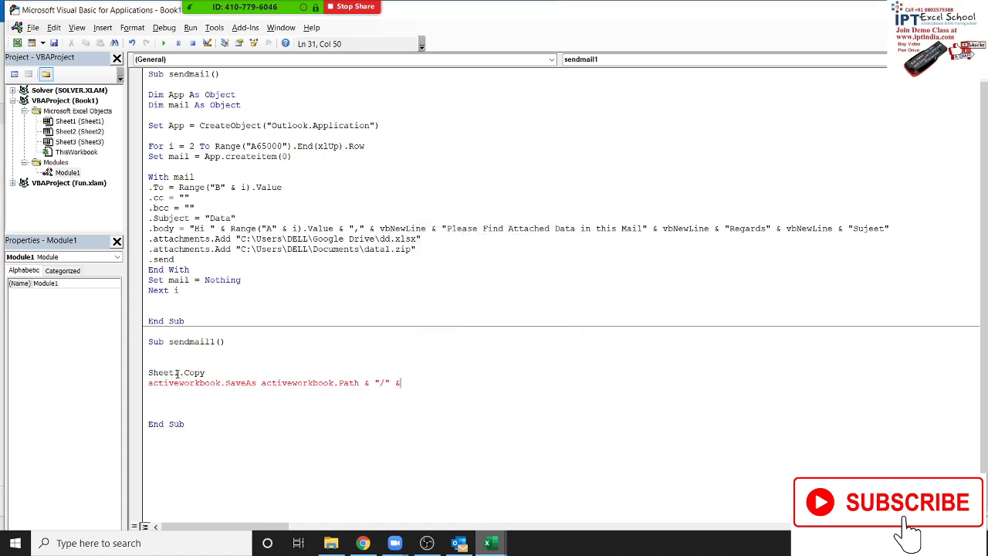
left_click(180, 372)
key("BackSpace")
type("2")
End the SaveAs file name with Format(Date, "DD-mmm-yy") & ".xlsx" and start a new line.
left_click(430, 386)
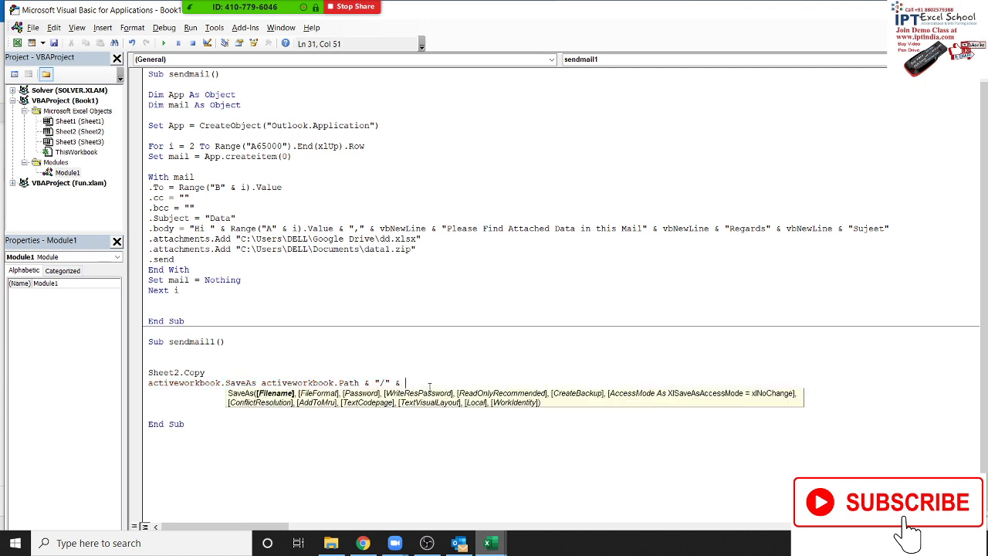
type("format")
type("(\"DD")
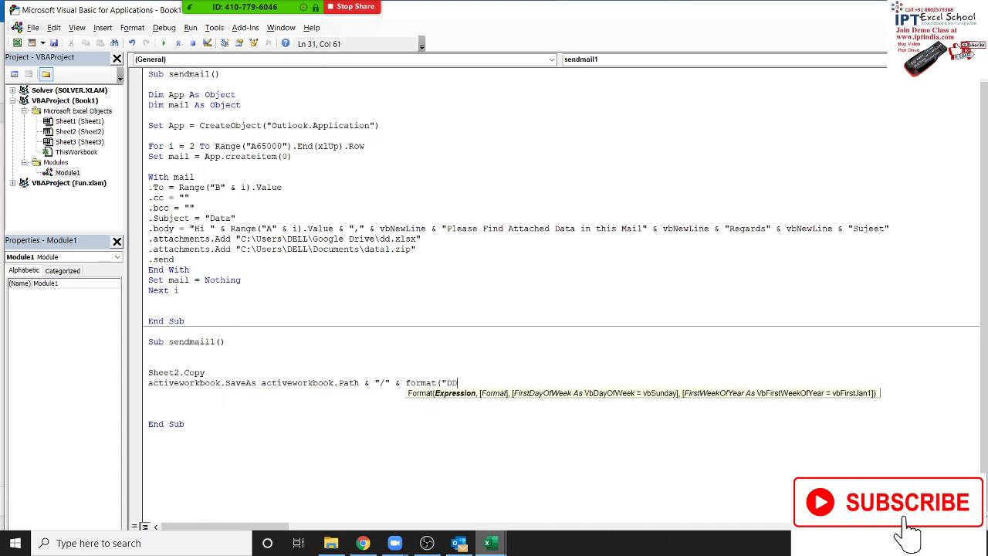
type("-")
key("BackSpace")
key("BackSpace")
key("BackSpace")
key("BackSpace")
type("date")
type(",\"DD-")
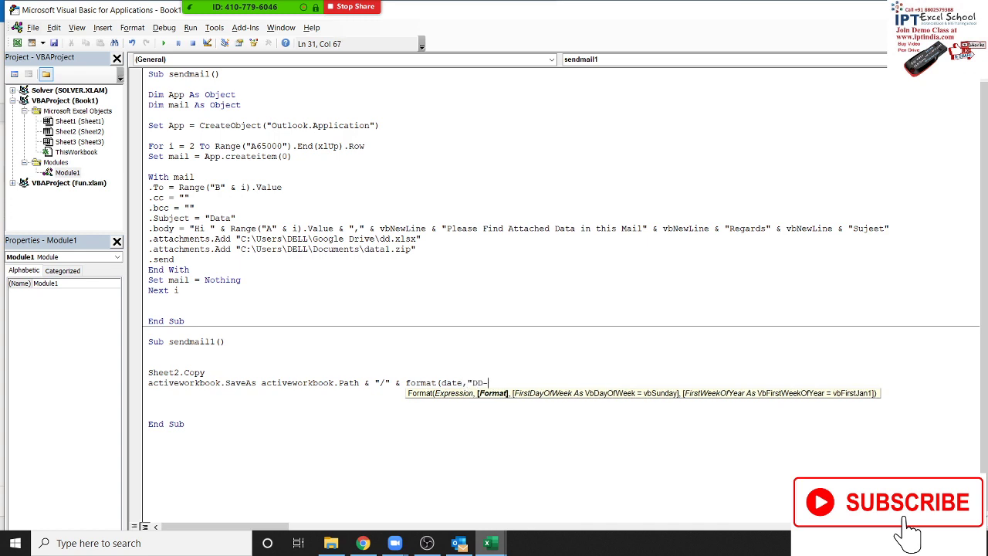
type("mmm")
type("-yy\"")
type(") & ")
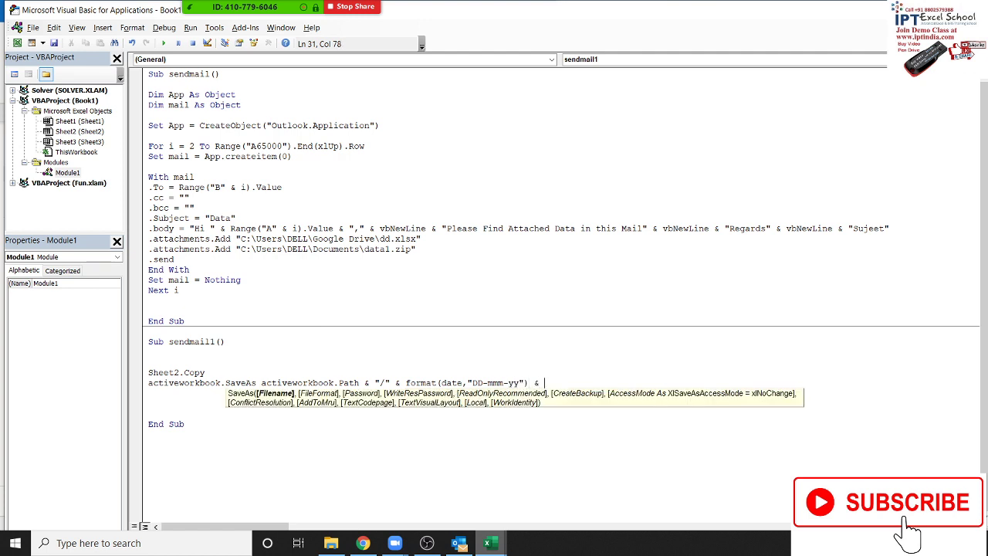
type("\".xlsx")
type("\"")
key("Down")
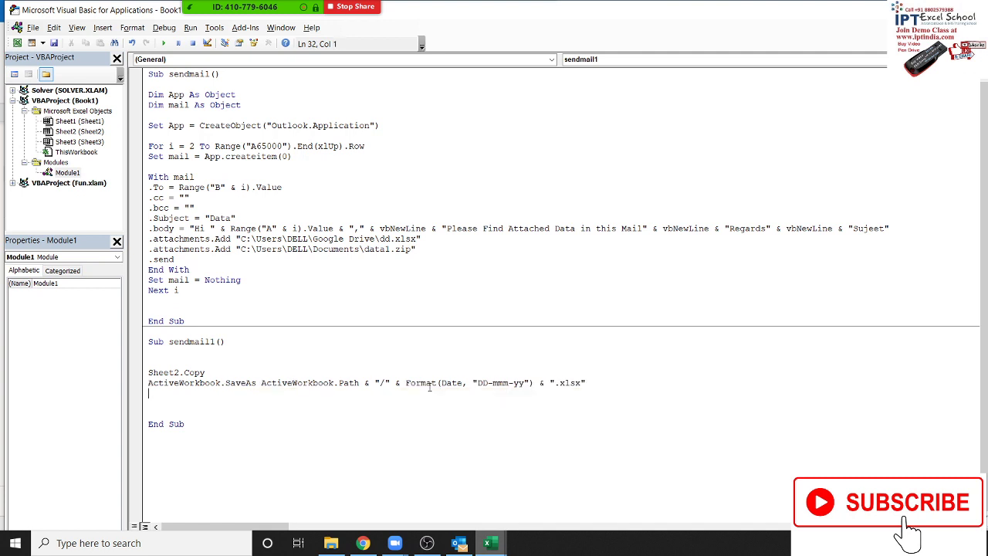
key("Return")
Add an ActiveWorkbook.Close statement to sendmail1, followed by blank lines.
left_click(149, 125)
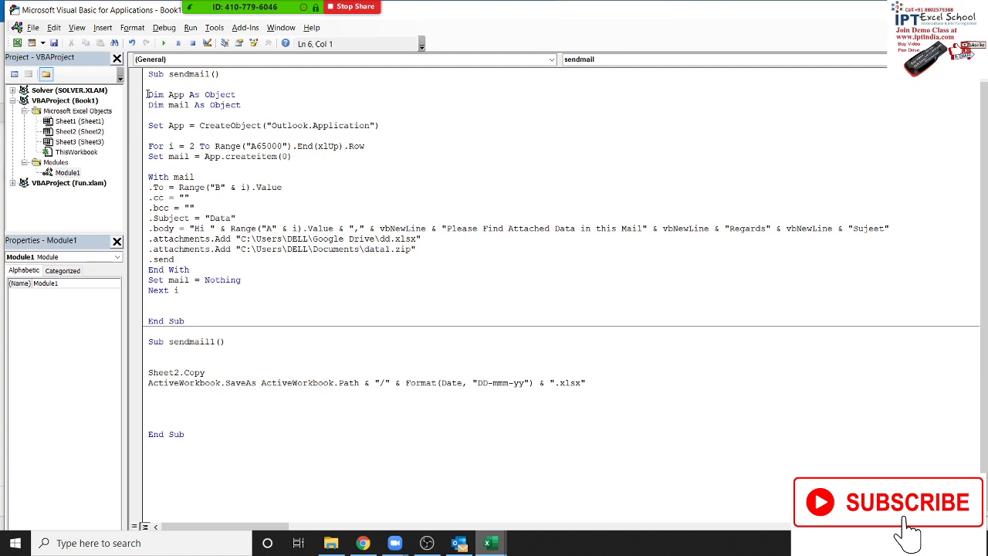
left_click_drag(148, 94, 186, 136)
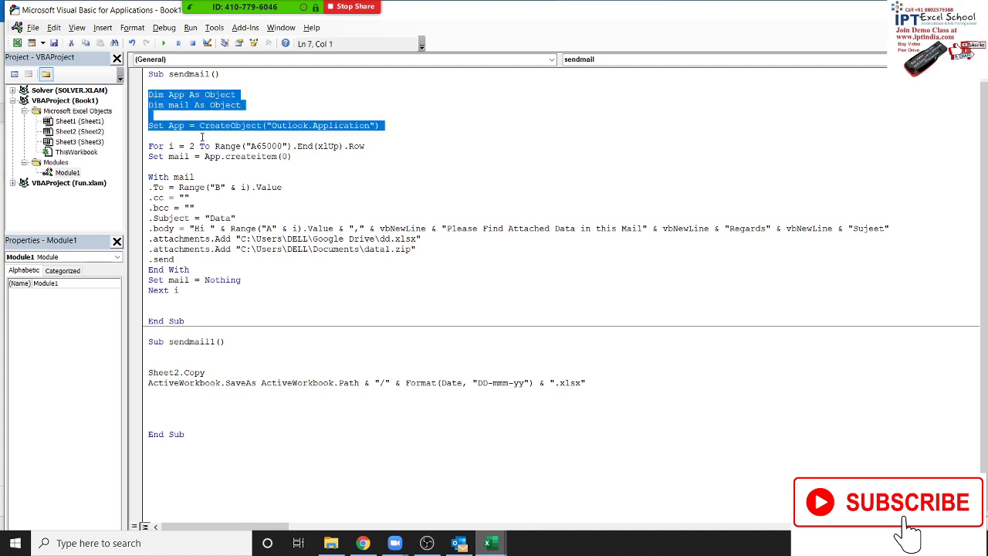
left_click(166, 390)
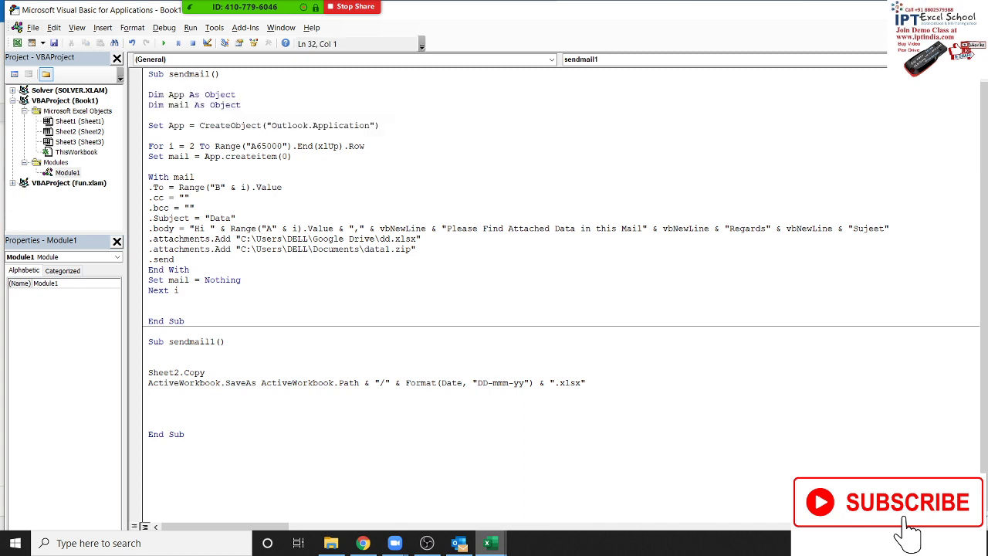
type("active")
type("workbook")
type(".cl")
key("Tab")
key("Return")
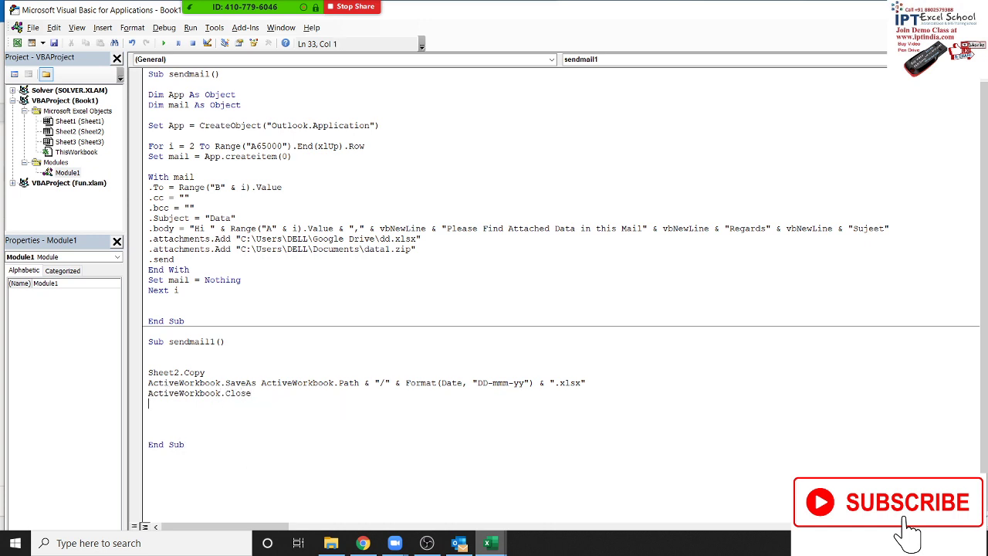
key("Return")
Copy the Dim App/mail, Set App and Set mail lines from sendmail into sendmail1.
left_click_drag(148, 95, 412, 126)
key("ctrl+c")
left_click(184, 417)
key("ctrl+v")
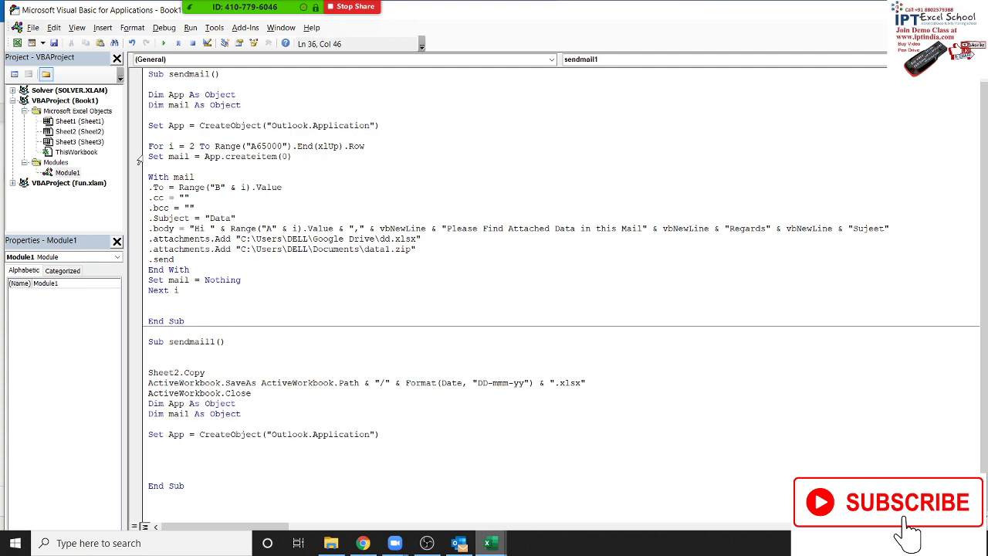
left_click(139, 157)
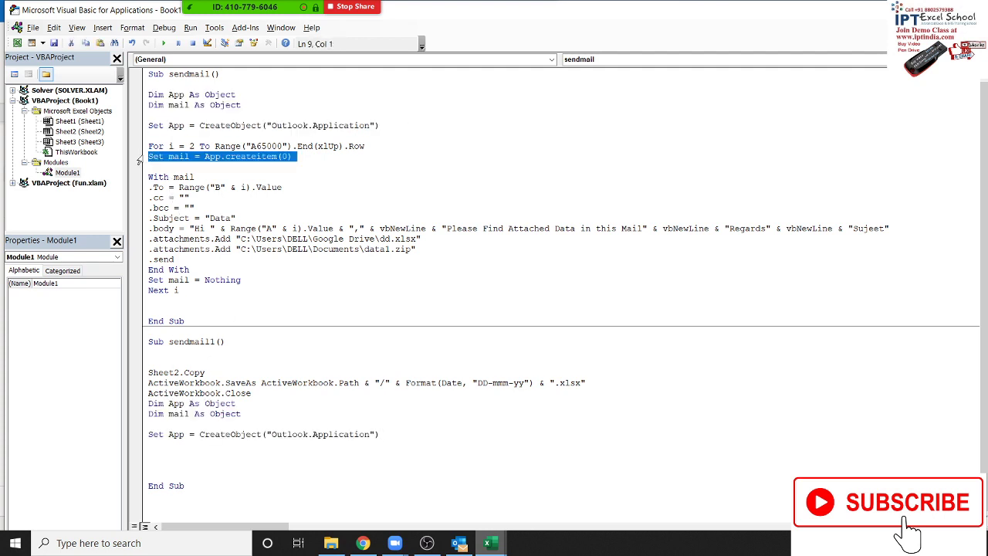
key("ctrl+c")
left_click(156, 448)
key("ctrl+v")
key("Return")
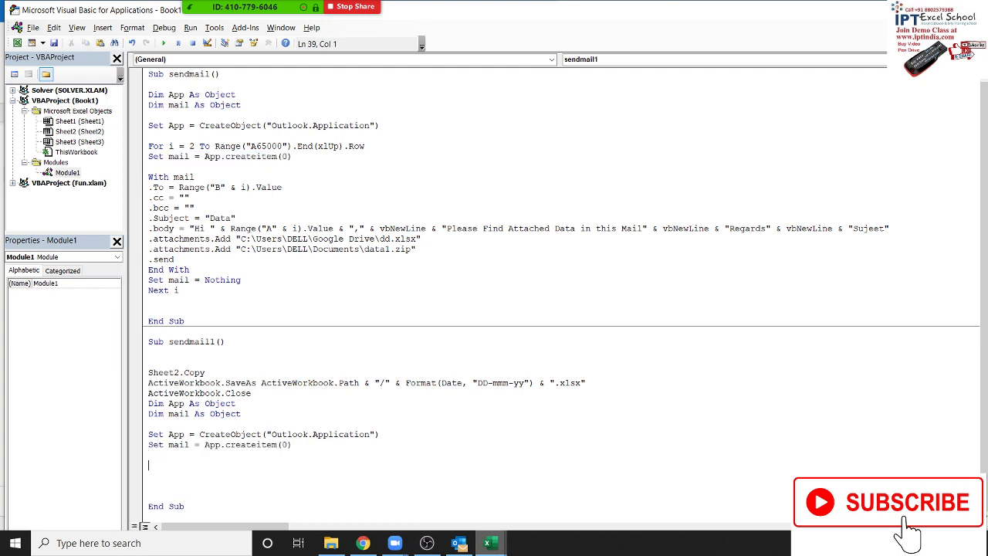
left_click_drag(149, 176, 192, 270)
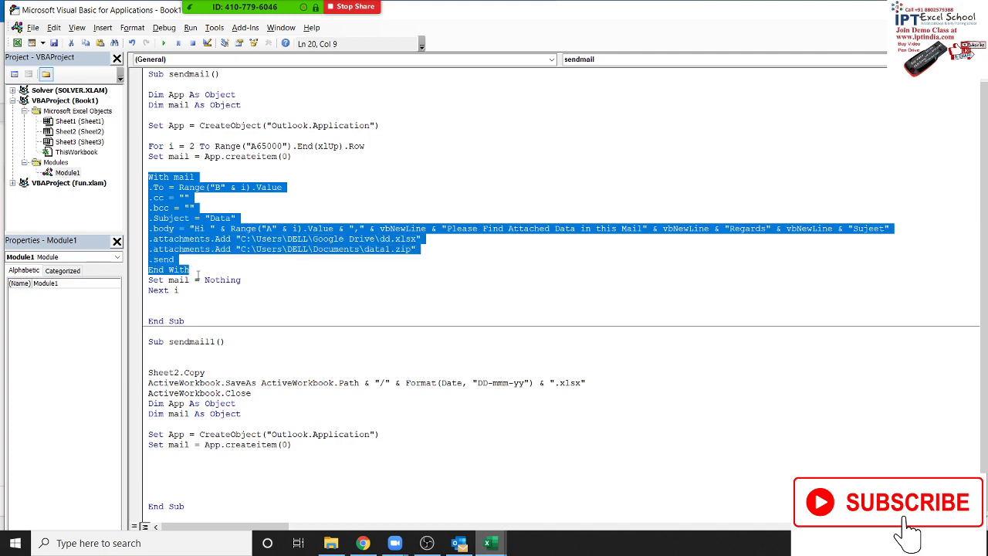
Paste the With mail block into sendmail1 and set .To to a fixed e-mail address.
key("ctrl+c")
left_click(186, 462)
key("ctrl+v")
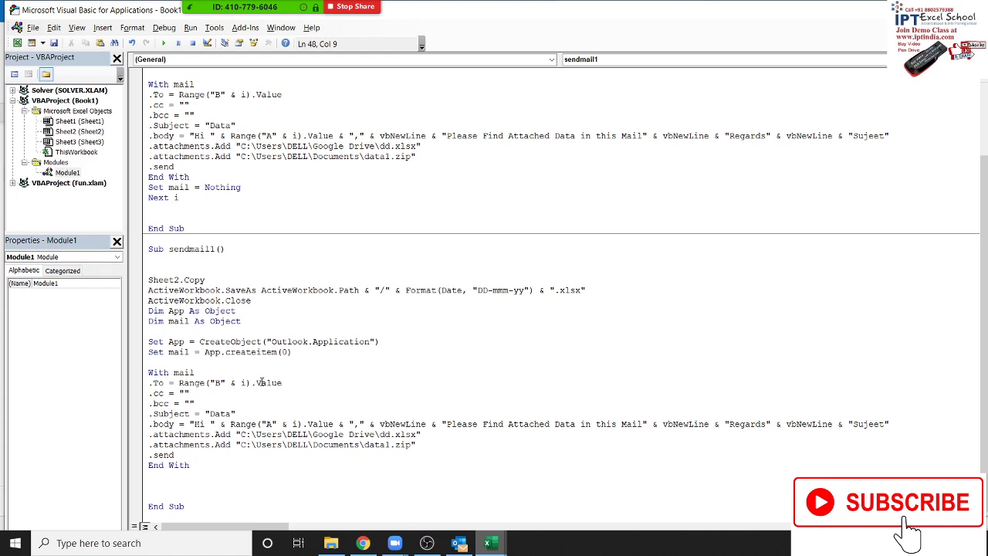
left_click_drag(282, 383, 178, 383)
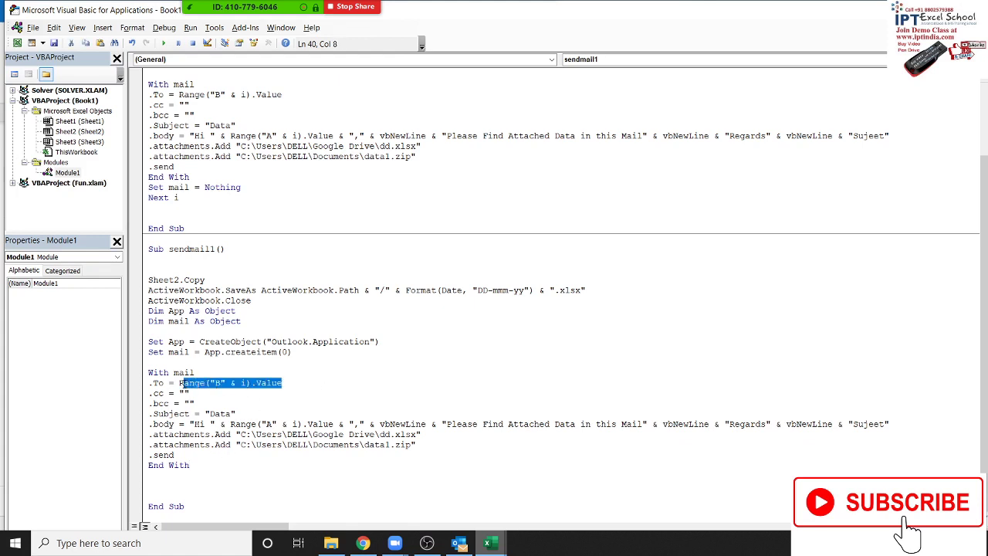
type("\"")
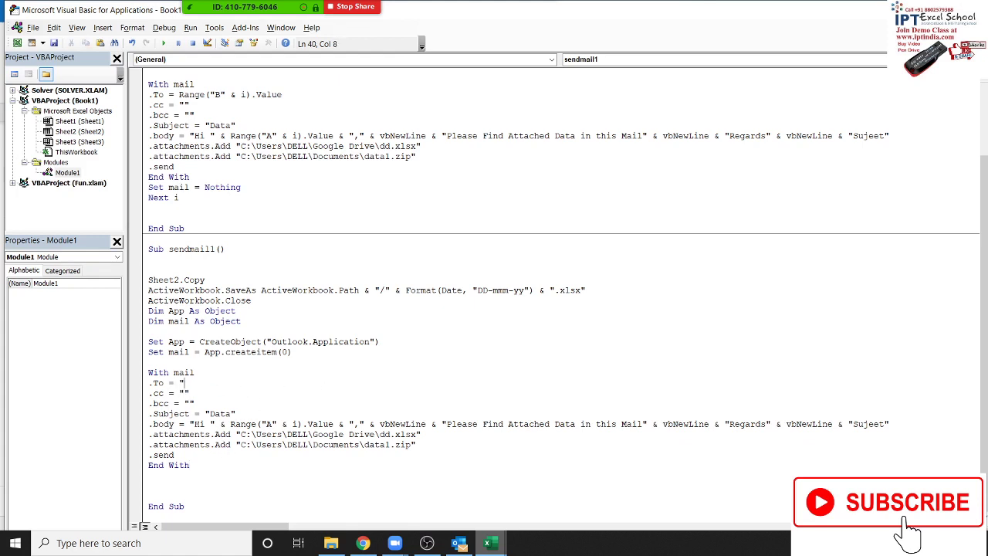
type("\"")
type(",")
key("BackSpace")
type(",")
key("BackSpace")
Append & "," & the Range("B" & i).Value expression from sendmail to the .To line.
left_click_drag(179, 94, 189, 105)
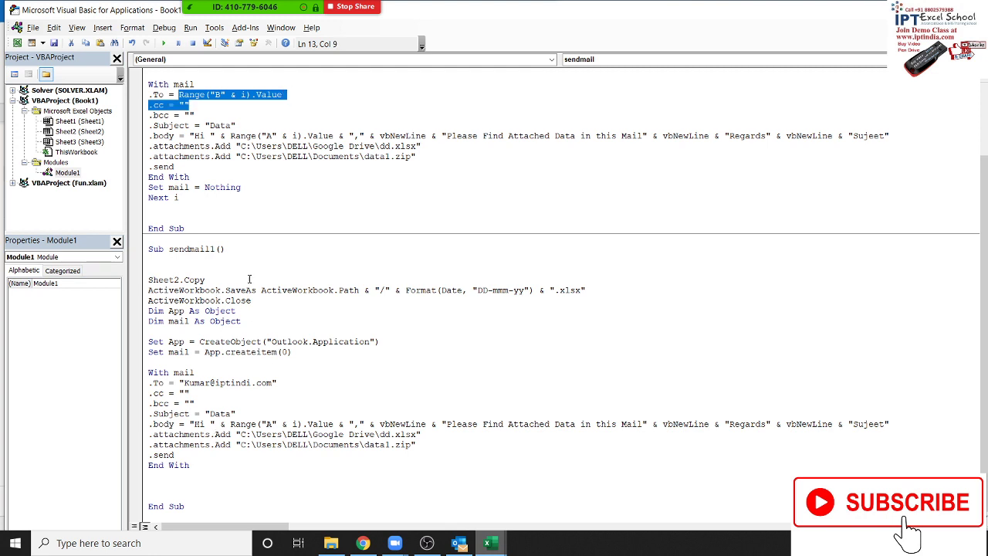
left_click_drag(179, 95, 284, 94)
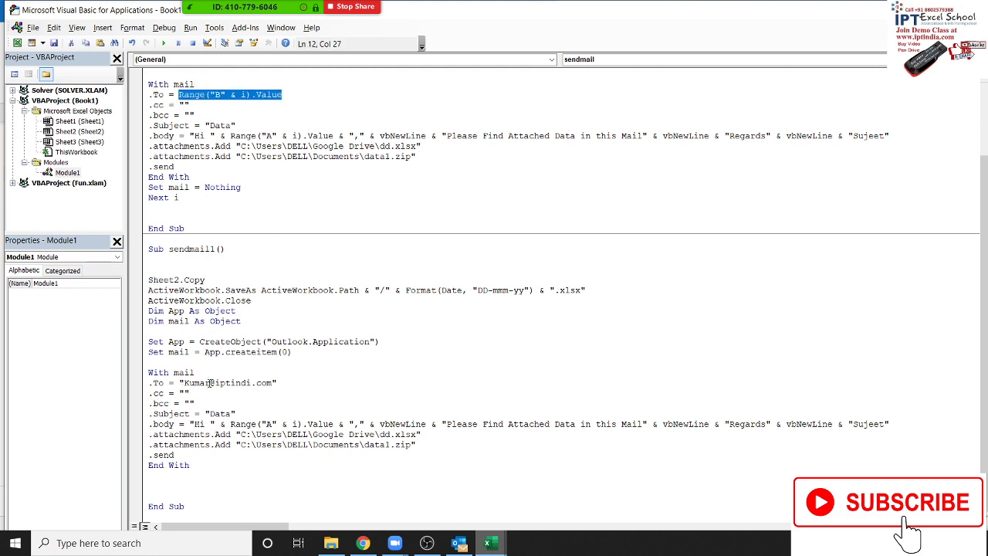
left_click(180, 387)
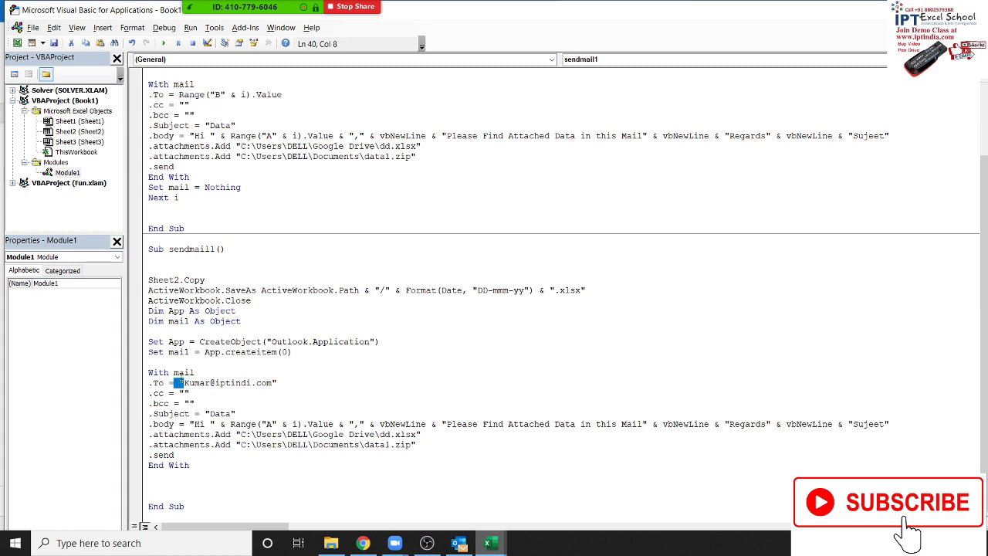
left_click(180, 381)
left_click_drag(179, 383, 267, 383)
left_click(199, 373)
left_click(301, 386)
type("& ")
type("\",\" &")
key("ctrl+v")
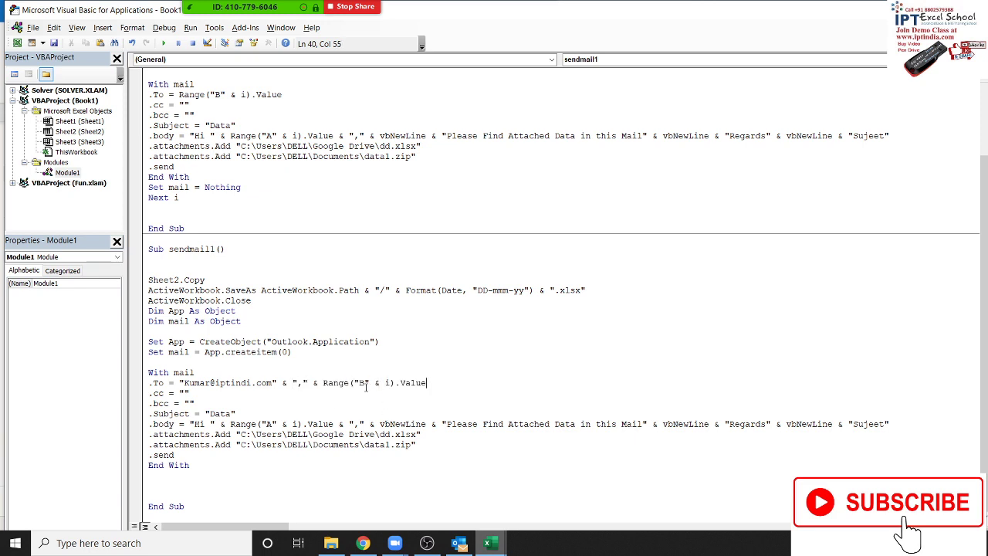
Change the appended range reference to a fixed Range("B2").Value.
left_click(365, 384)
type("1")
key("BackSpace")
type("2")
left_click(379, 382)
key("BackSpace")
key("Delete")
key("Delete")
key("Delete")
Remove the trailing separator from the .To line, then switch back to the Excel workbook.
left_click(324, 403)
left_click(440, 379)
type("&\"")
type(",\"")
type("\"")
key("BackSpace")
key("BackSpace")
key("BackSpace")
key("BackSpace")
key("BackSpace")
left_click(438, 392)
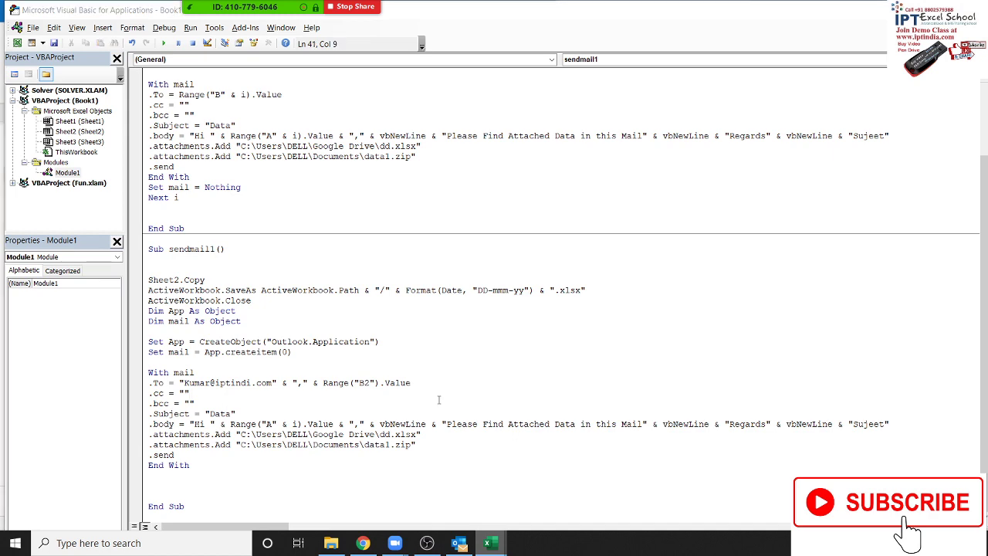
key("alt+Tab")
key("alt+Tab")
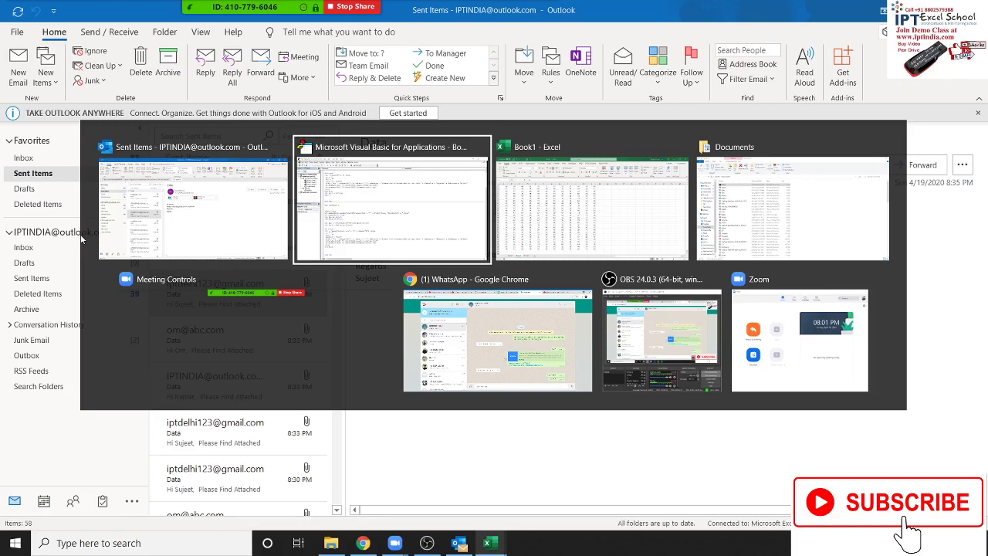
key("alt+Tab")
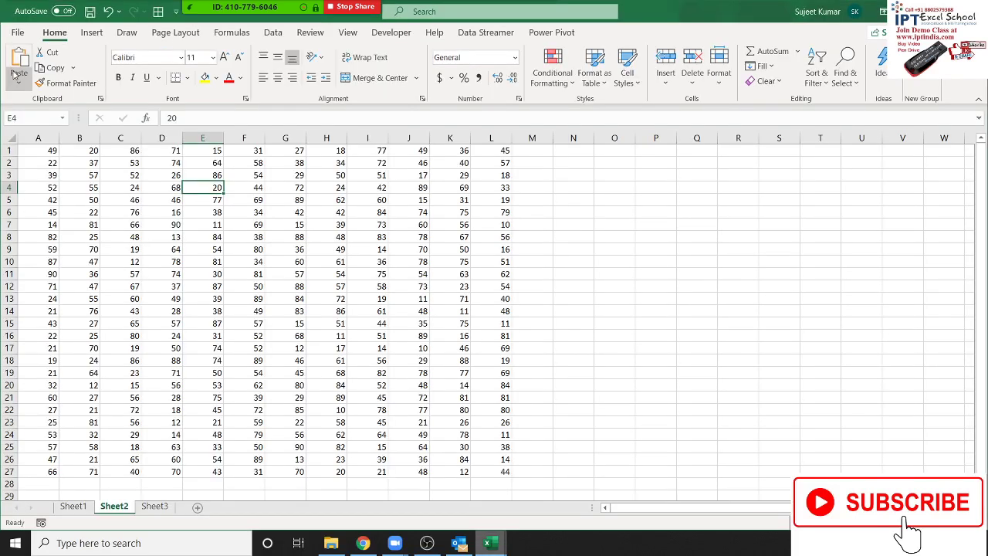
Open the File backstage view for Book1.
left_click(21, 38)
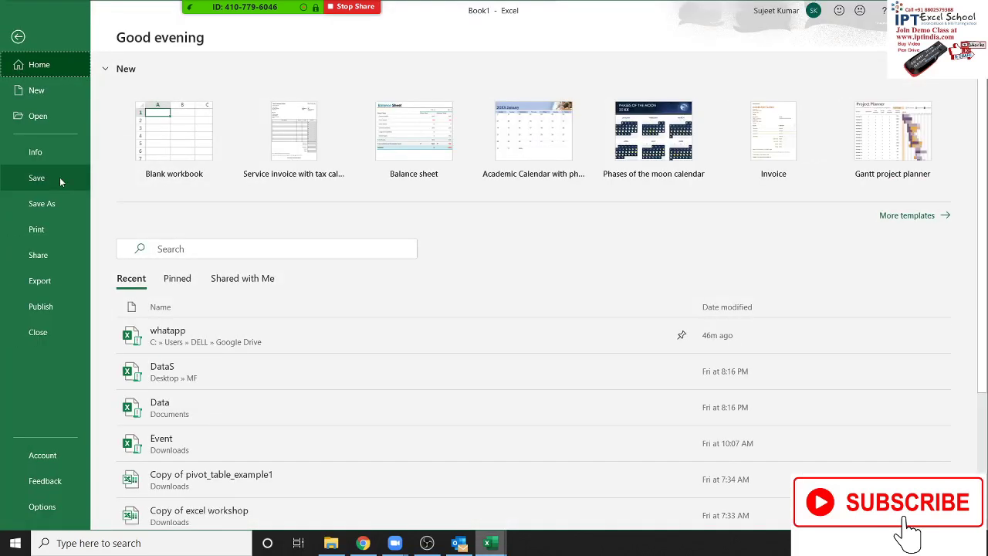
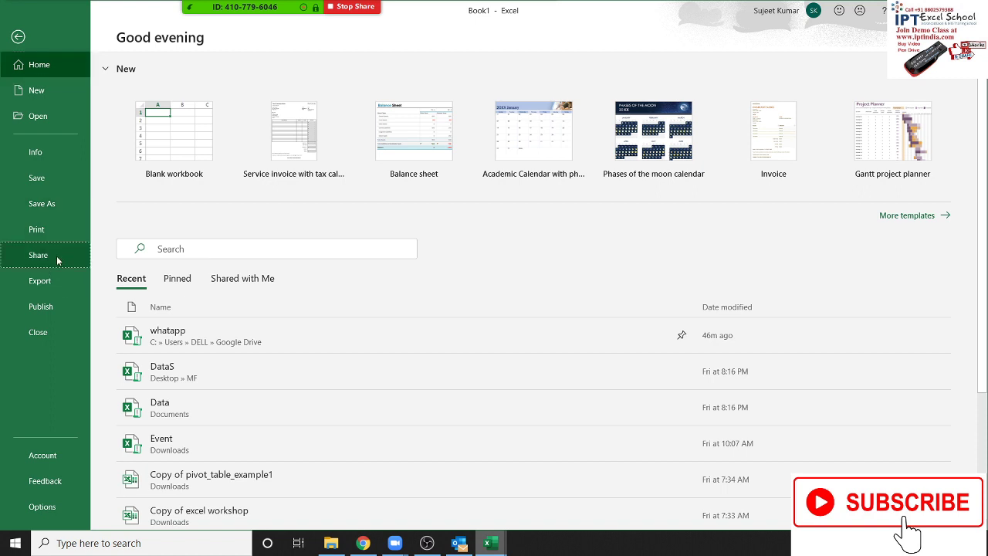
Leave the file backstage and close the share options to return to the worksheet.
key("Escape")
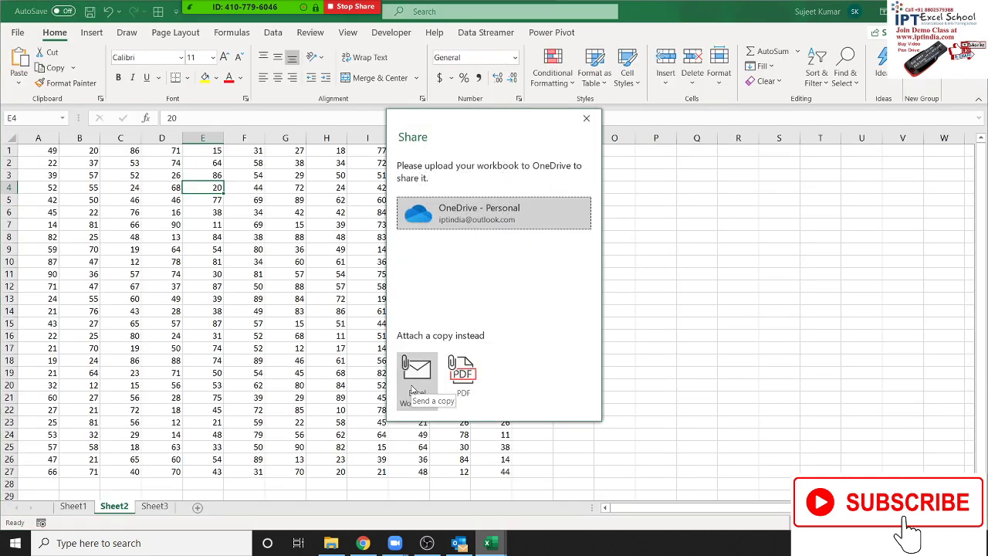
left_click(587, 118)
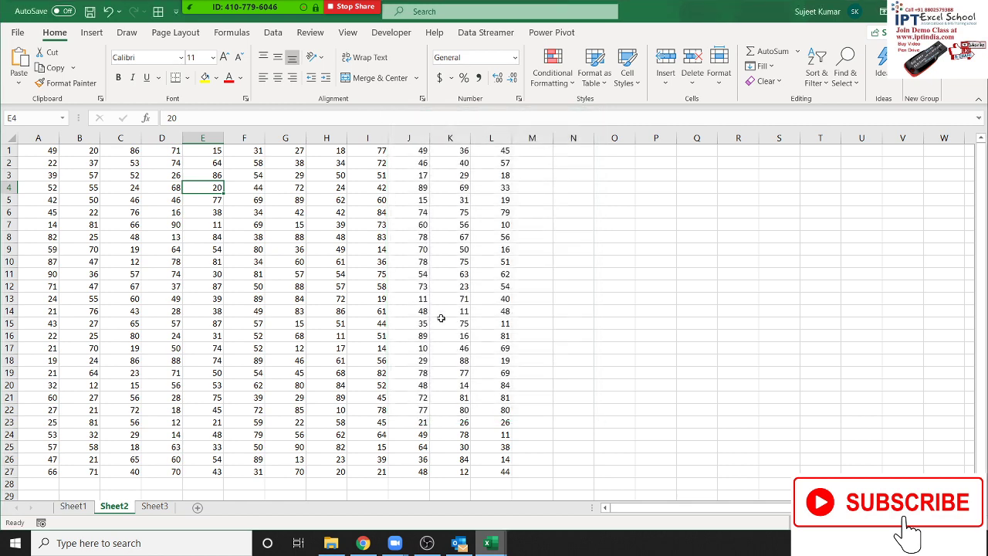
left_click(311, 366)
Review sendmail1's With mail and .To recipient lines, then bring up WhatsApp Web in Chrome.
key("alt+Tab")
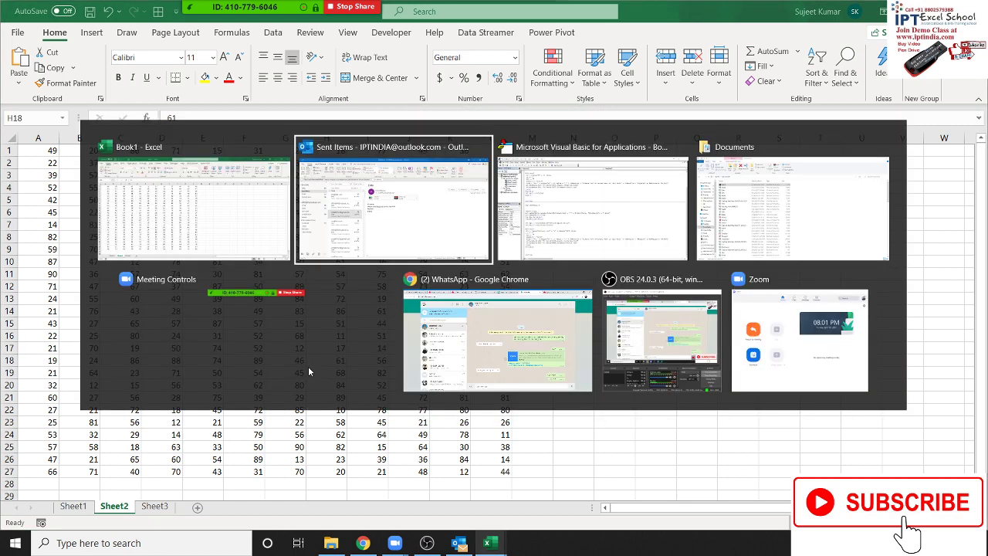
key("alt+Tab")
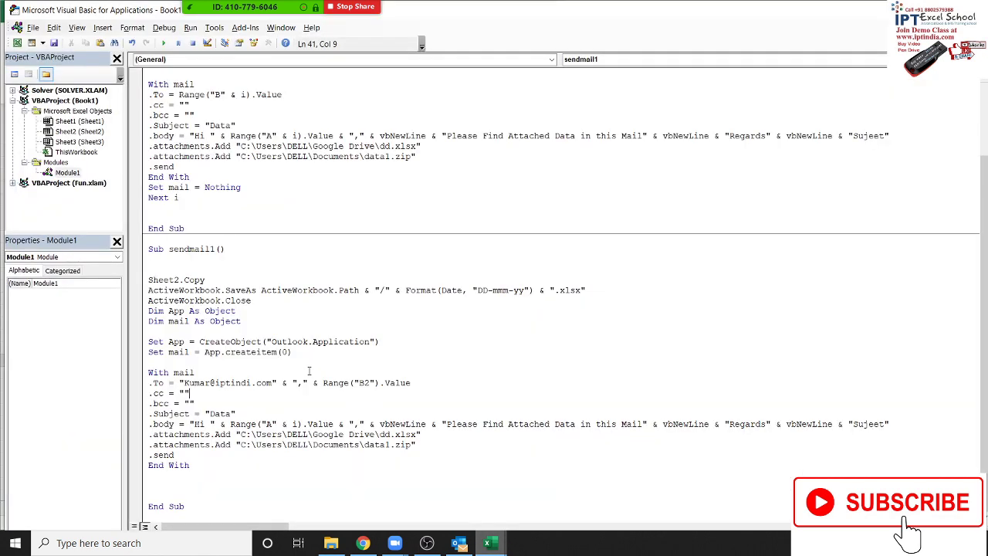
left_click(311, 372)
left_click(426, 381)
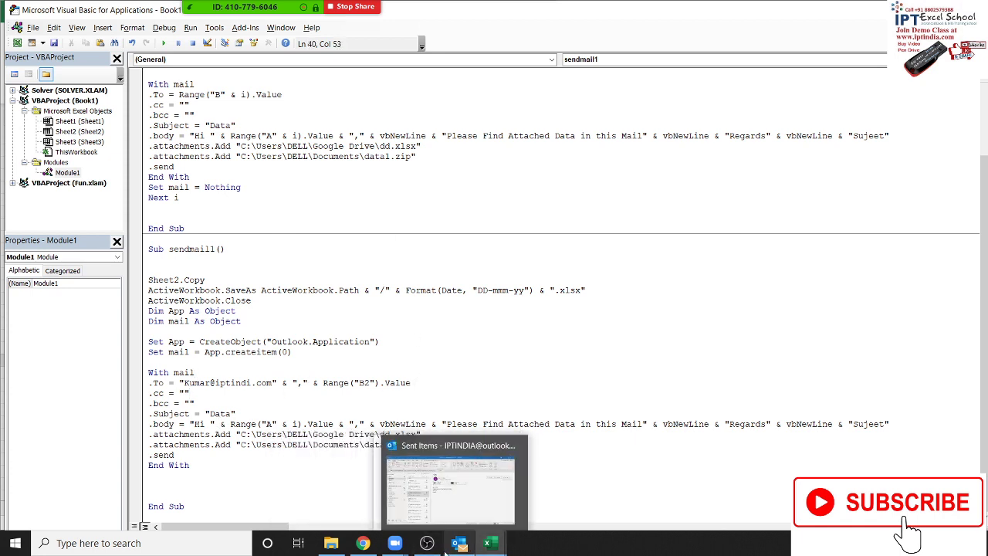
mouse_move(362, 544)
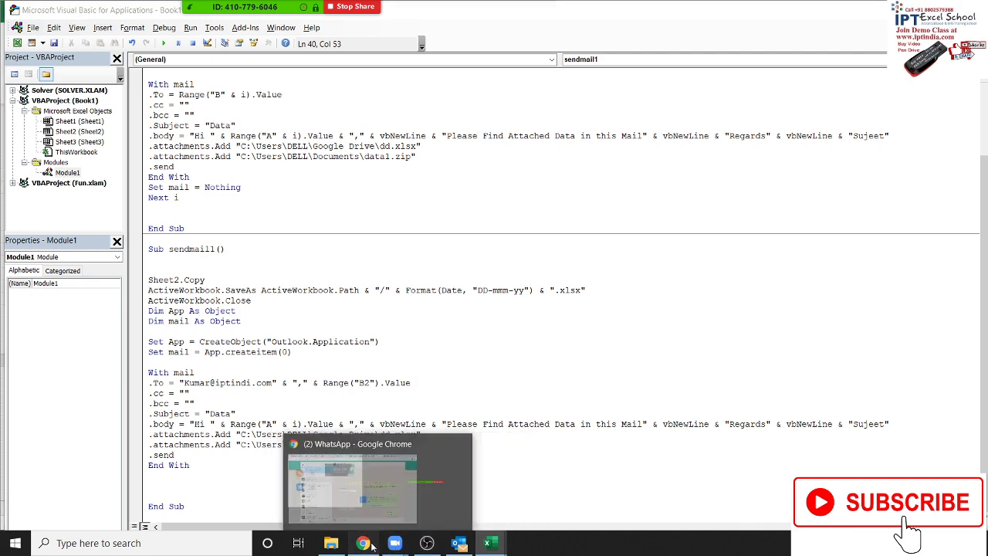
left_click(363, 486)
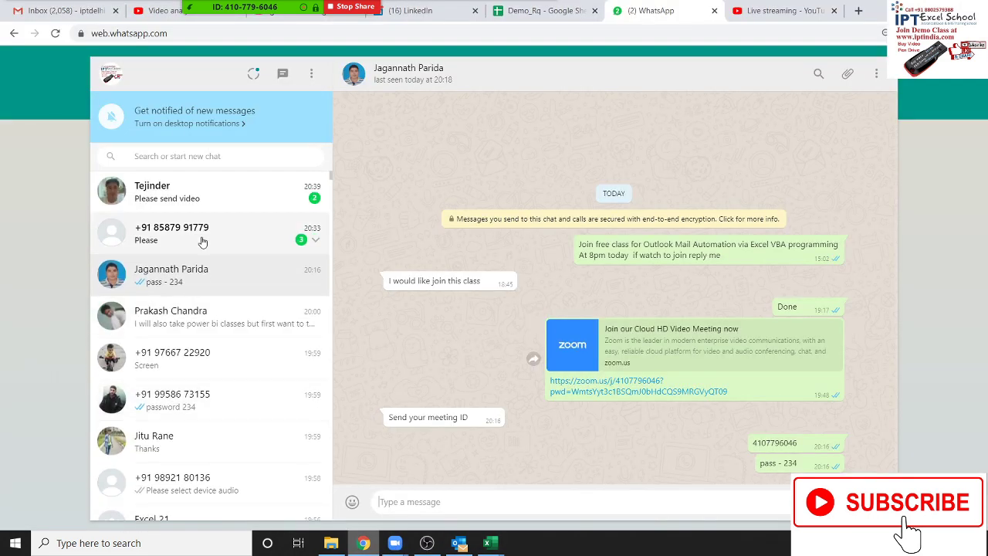
Open the second contact's unread chat and undo an accidental paste of code text.
left_click(202, 241)
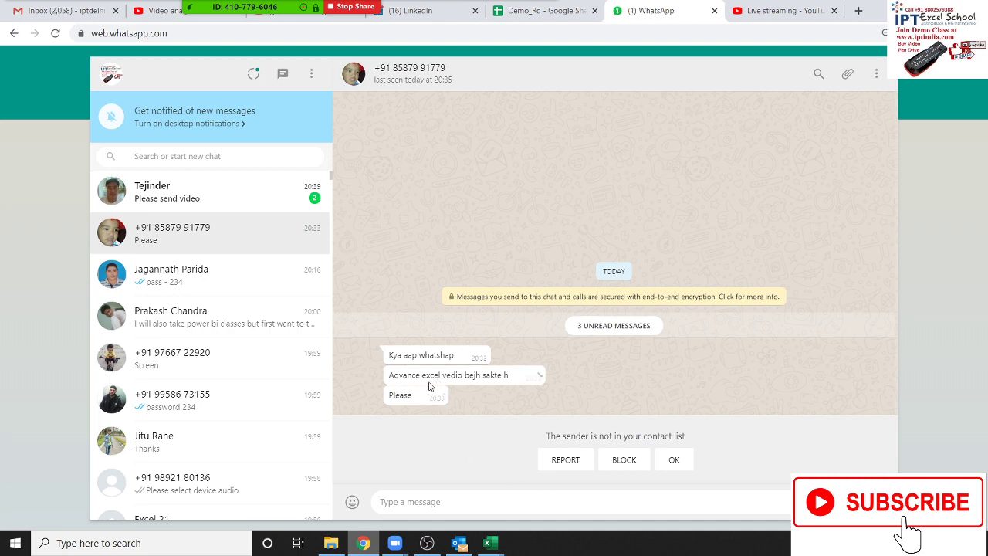
left_click(163, 197)
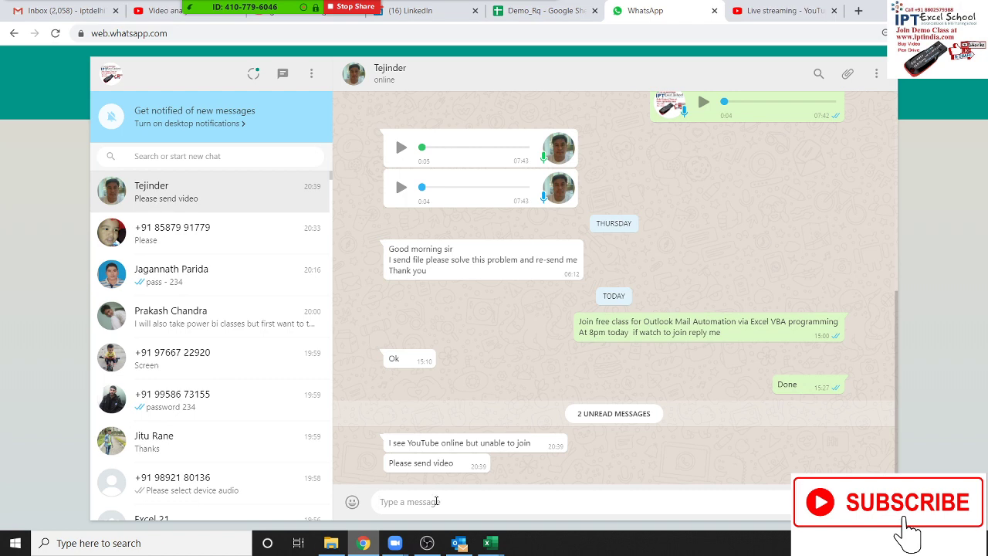
type("Range(\"B\" & i).Value")
key("ctrl+z")
Send a reply telling the contact to join via Zoom with the meeting password, then show the desktop.
type("join ")
type("viua")
key("BackSpace")
type("i")
type("oom")
type(" passowr")
key("Return")
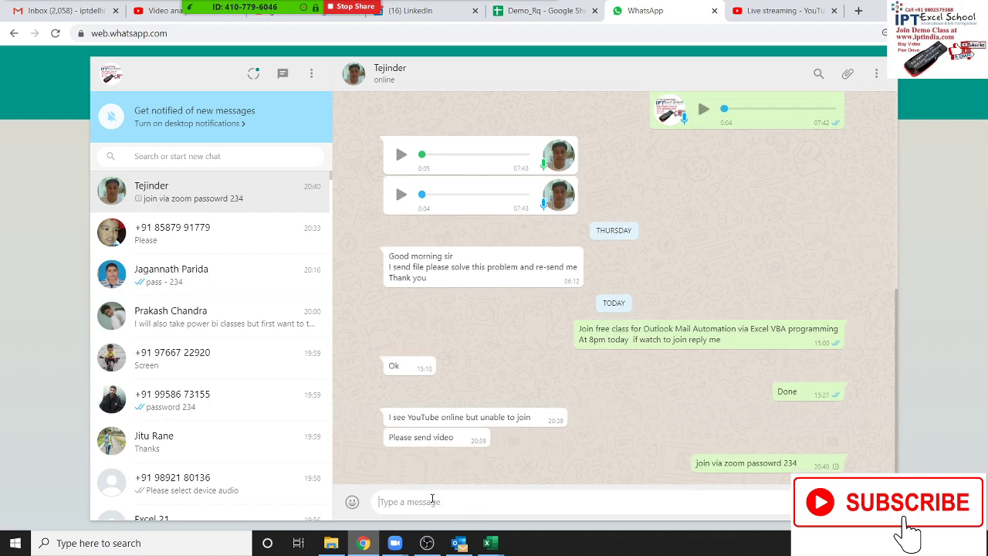
key("super+d")
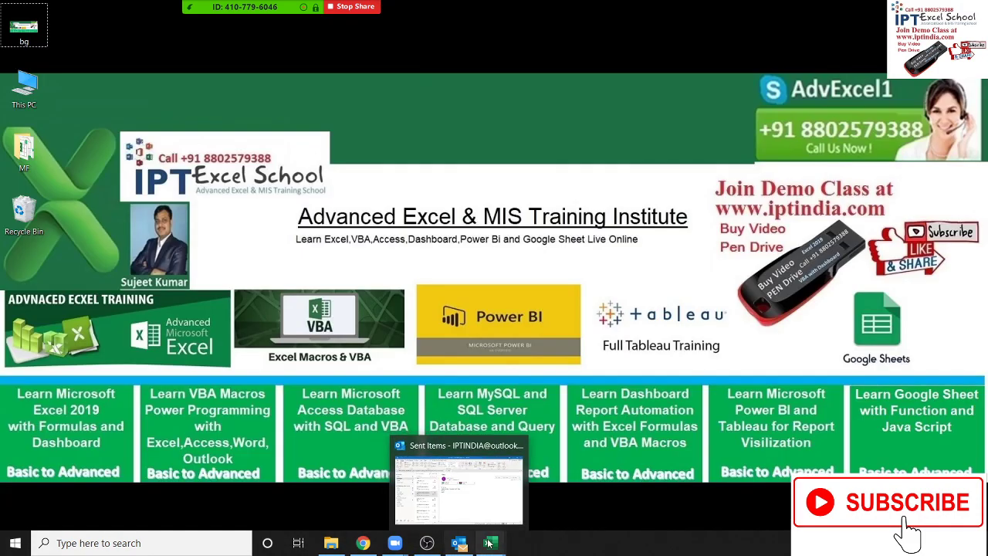
Delete the data1.zip attachment line from sendmail1, keeping the .send line.
mouse_move(488, 543)
left_click(529, 516)
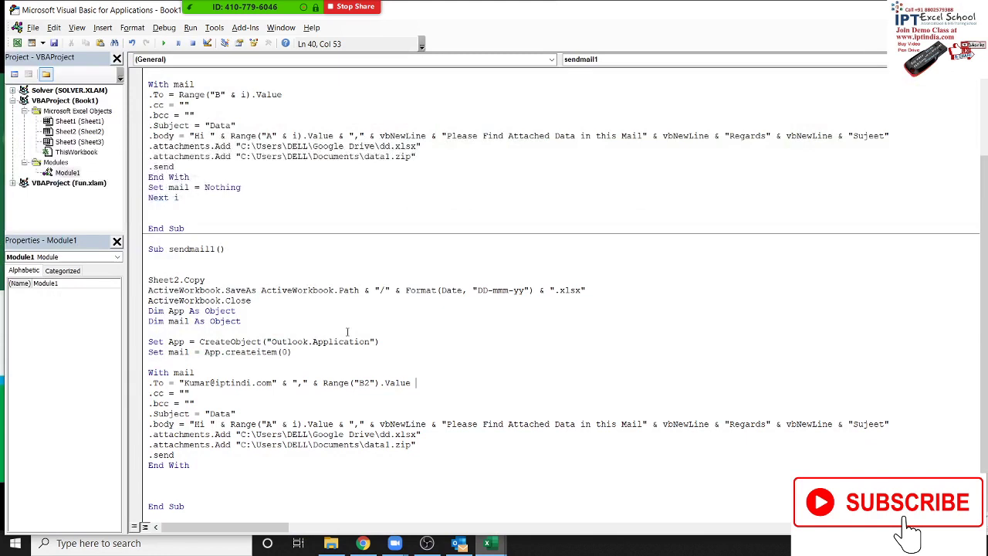
left_click(272, 457)
left_click_drag(421, 434, 470, 455)
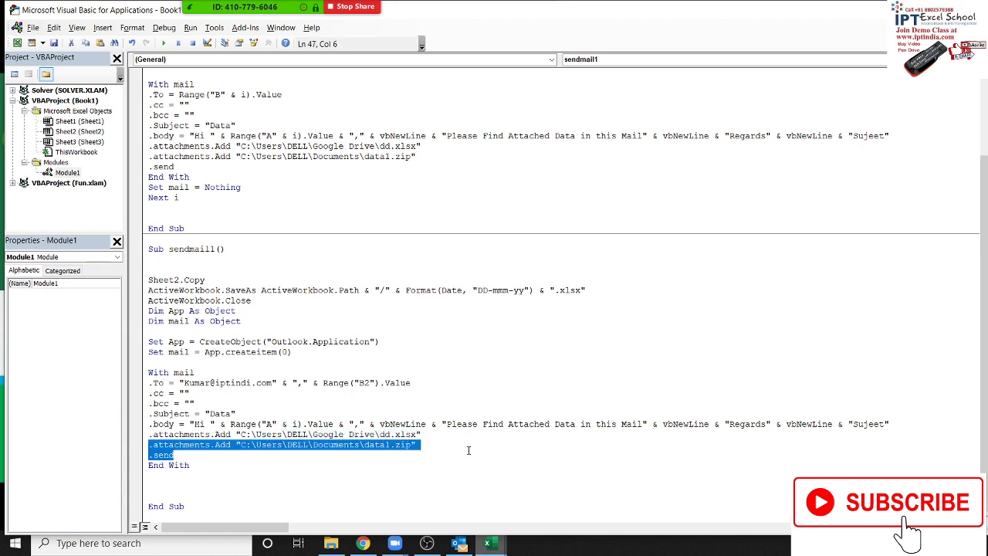
key("Return")
key("Return")
key("ctrl+z")
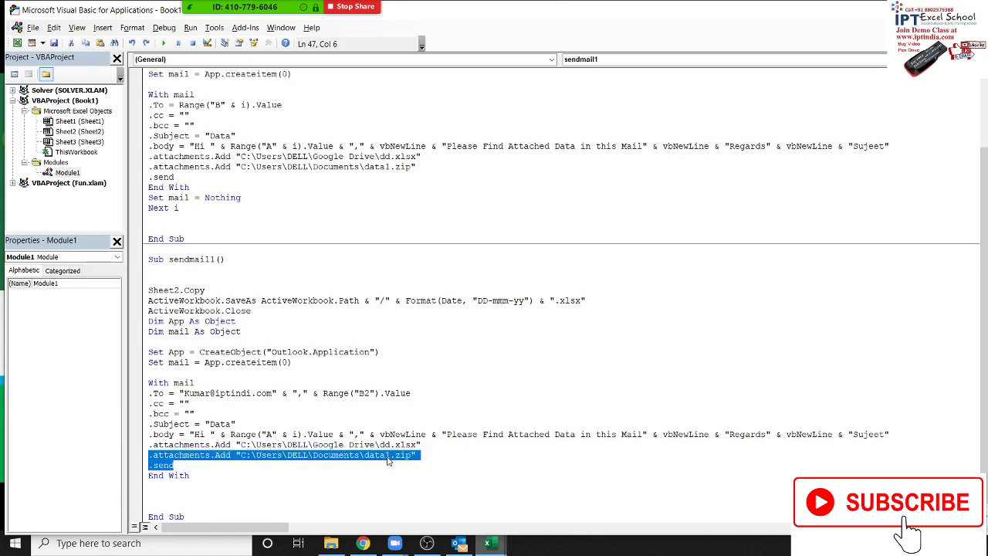
left_click(421, 456)
left_click_drag(421, 458, 146, 455)
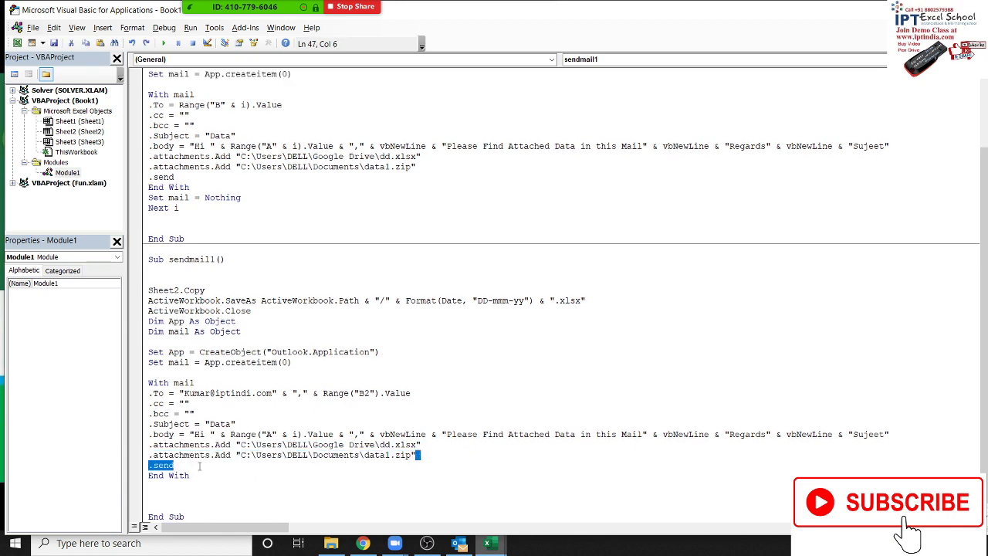
key("Delete")
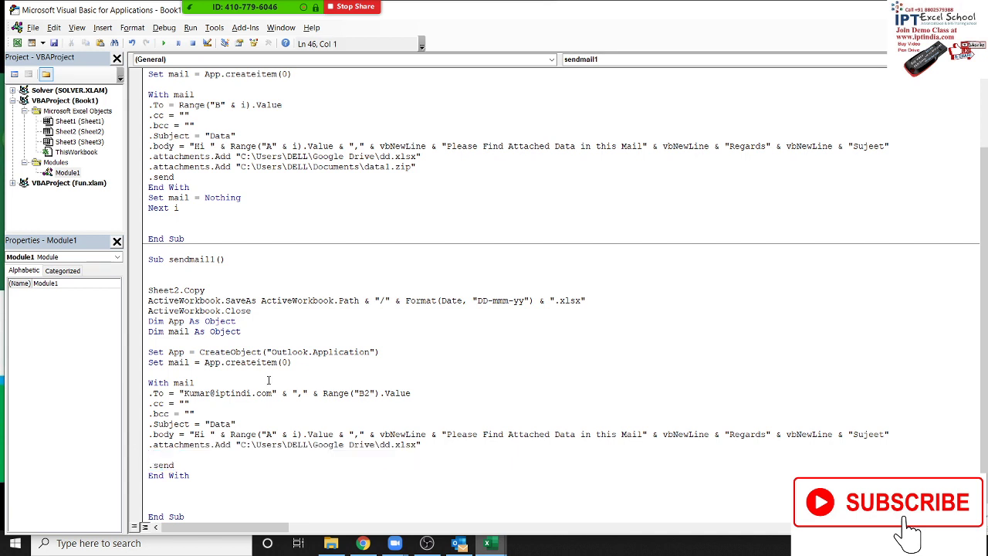
Replace the fixed dd.xlsx attachment path with the date-based path from the SaveAs line.
left_click(274, 382)
left_click(350, 331)
left_click_drag(261, 300, 594, 301)
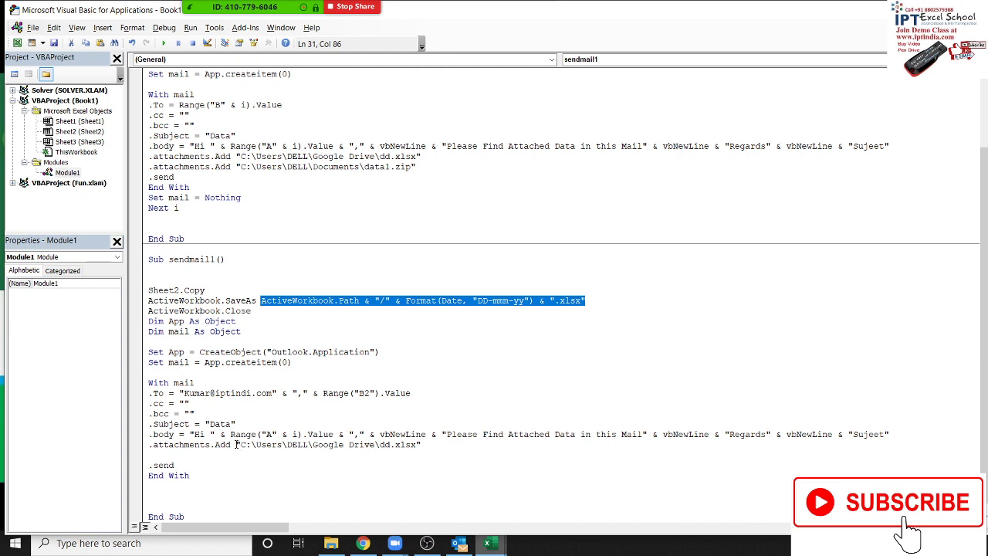
left_click_drag(236, 445, 437, 443)
type("ActiveWorkbook.Path & \"/\" & Format(Date, \"DD-mmm-yy\") & \".xlsx\"")
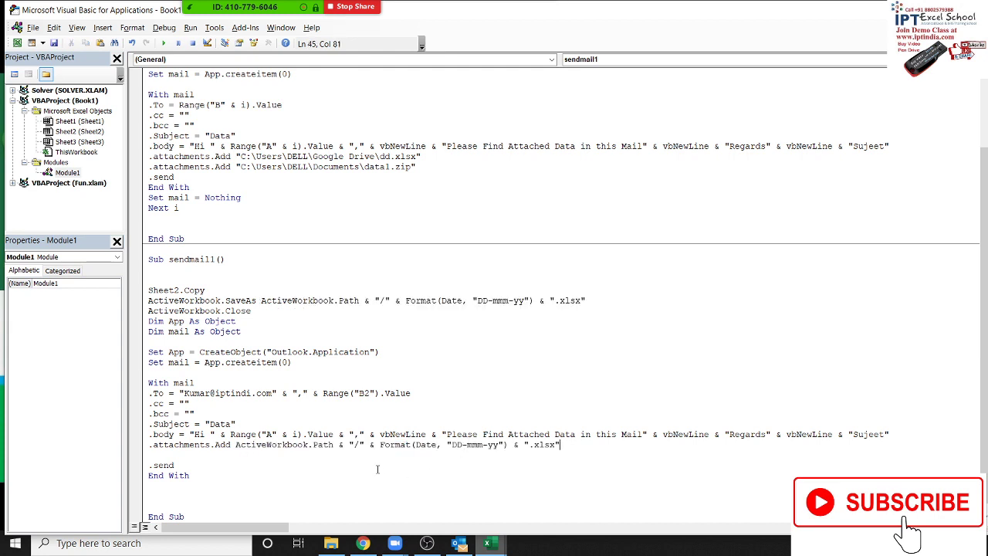
Tidy the attachment line and remove the blank line before .send.
left_click(302, 468)
scroll(275, 469, "down", 1)
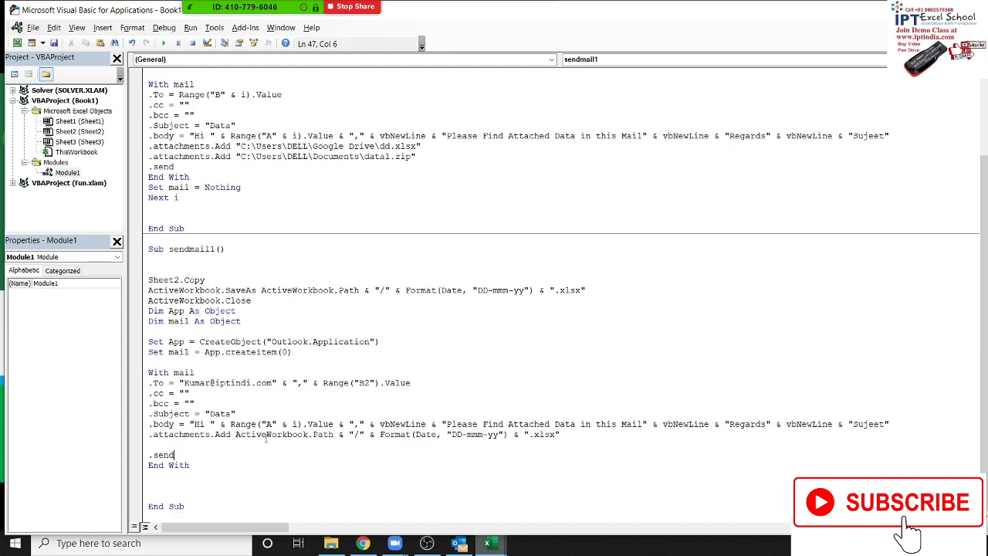
double_click(269, 435)
left_click_drag(169, 454, 148, 455)
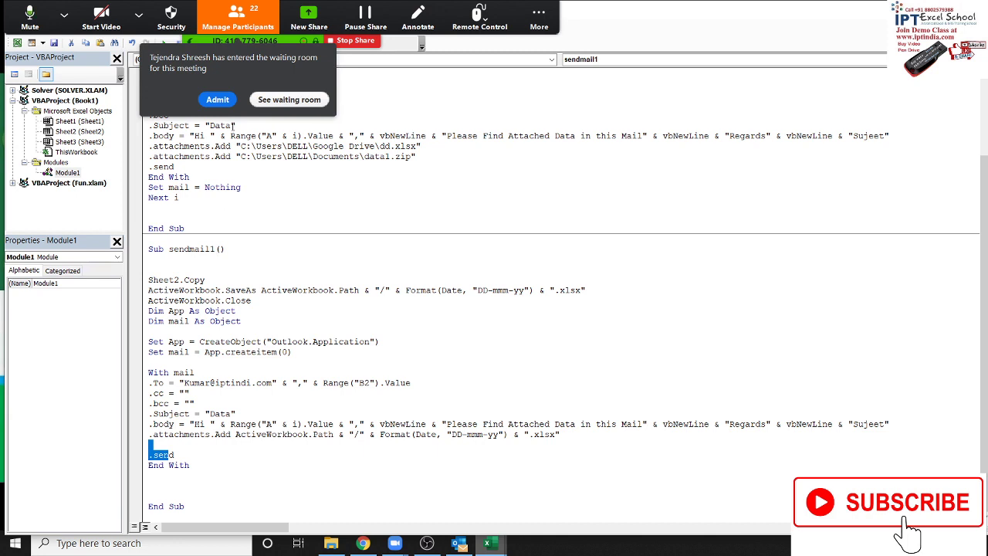
left_click(218, 99)
left_click_drag(203, 437, 177, 449)
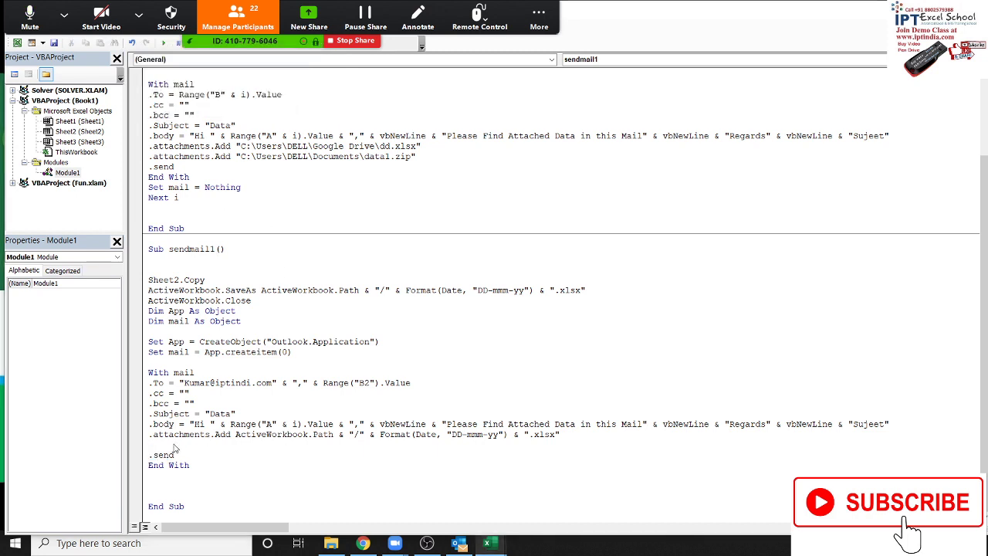
left_click(165, 446)
key("BackSpace")
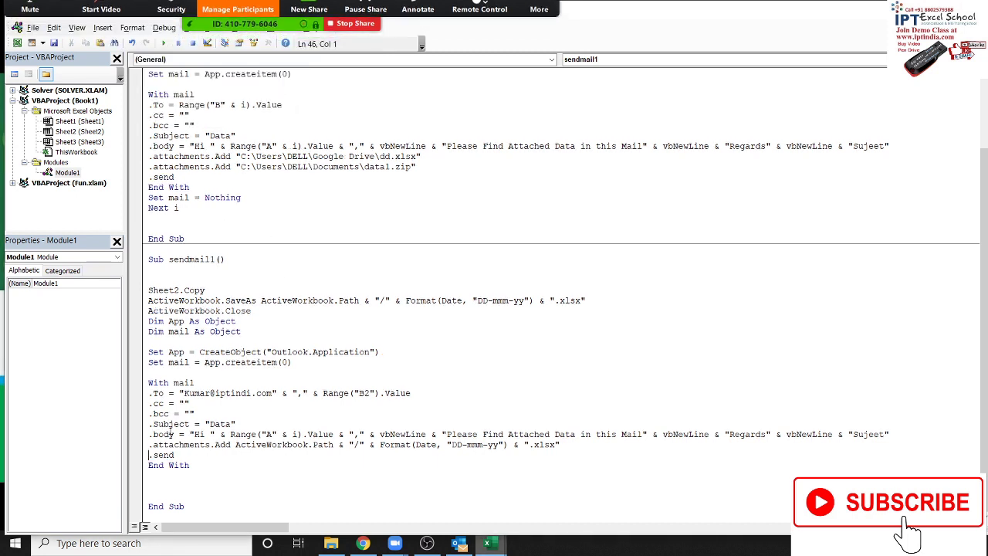
mouse_move(177, 455)
left_mouse_down()
mouse_move(283, 463)
mouse_move(313, 447)
left_mouse_up()
Run the sendmail1 macro, which halts with run-time error 1004.
left_click(306, 463)
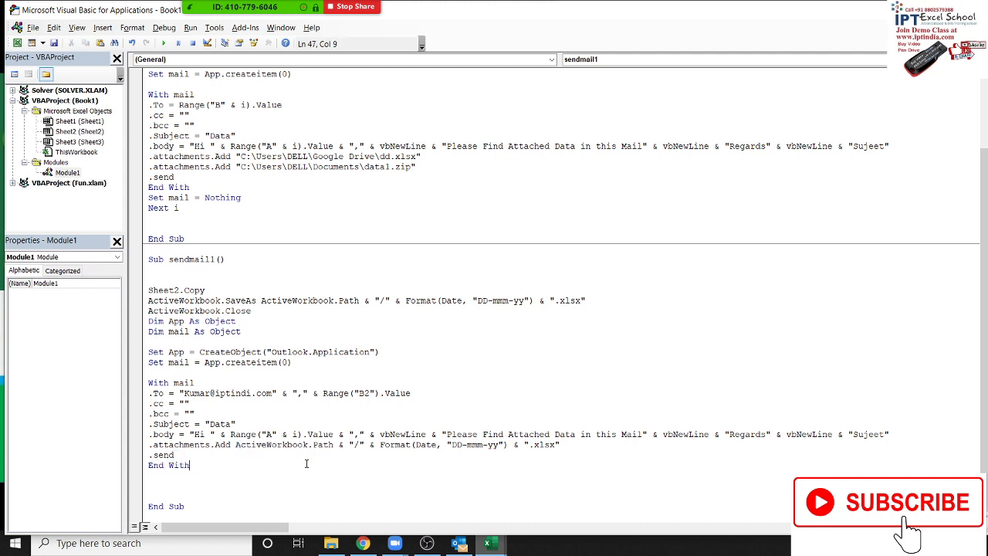
left_click(203, 489)
left_click(240, 382)
left_click(163, 43)
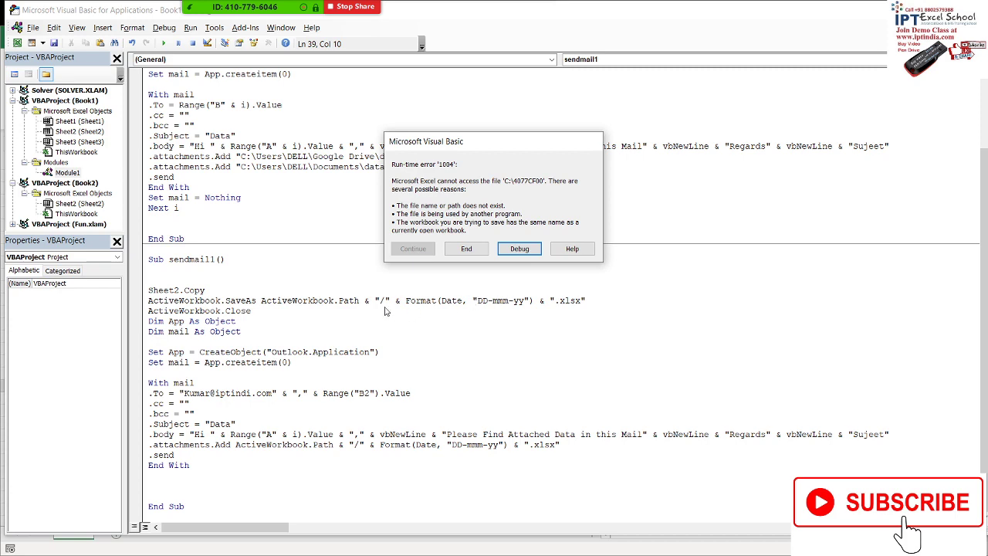
Stop the macro and change the forward slash in the SaveAs path to a backslash.
left_click(467, 248)
left_click(380, 300)
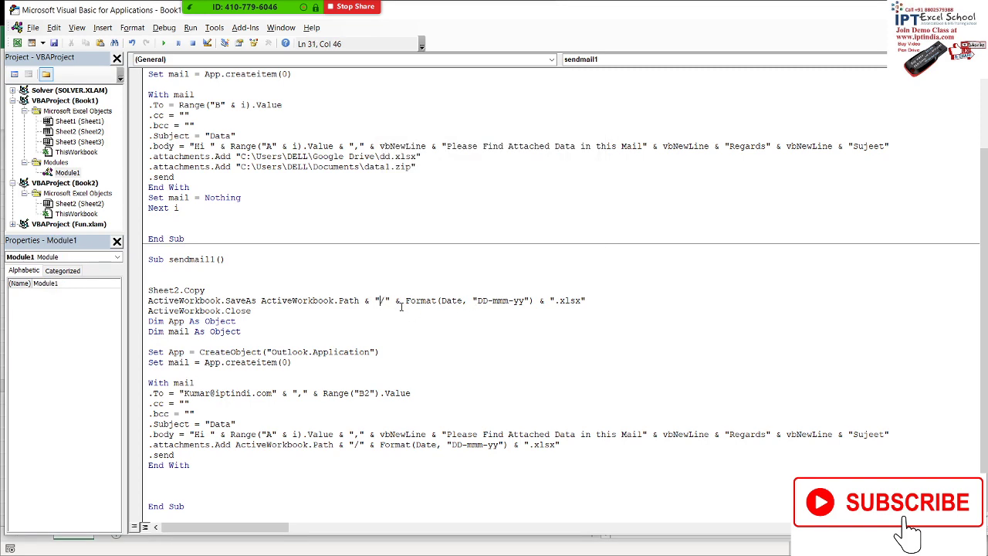
key("Delete")
type("\\")
left_click(434, 373)
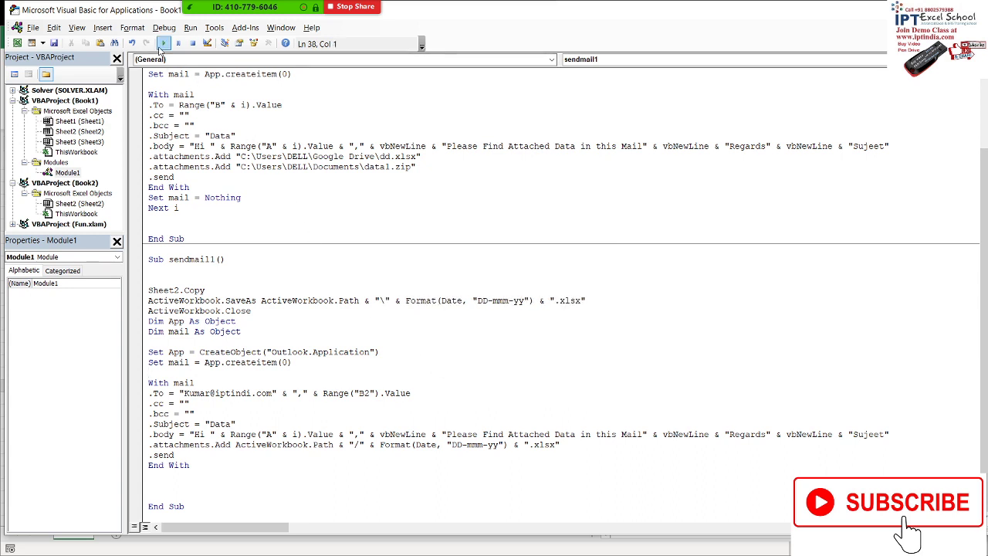
left_click_drag(453, 409, 148, 400)
left_click(193, 403)
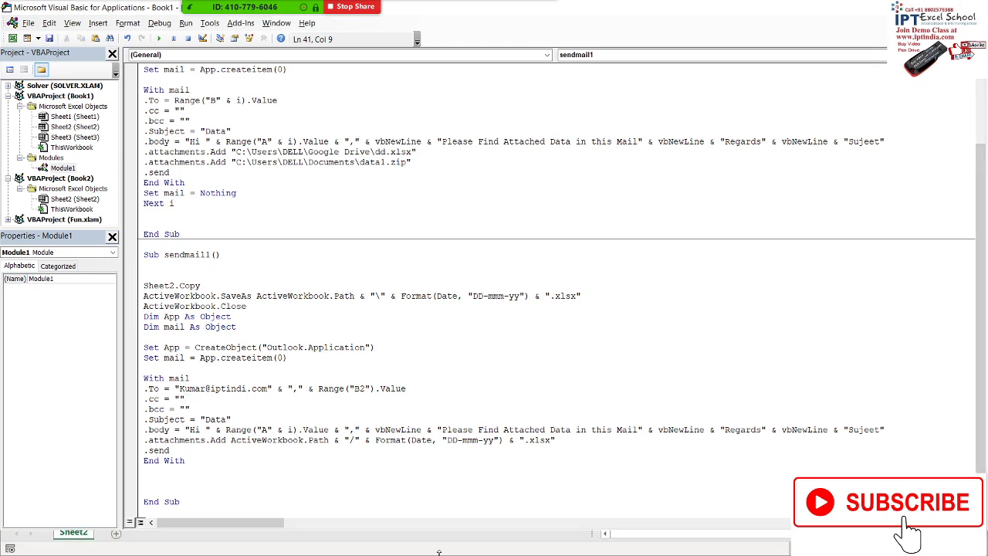
Close the copied Book2 workbook without saving its changes.
key("super+d")
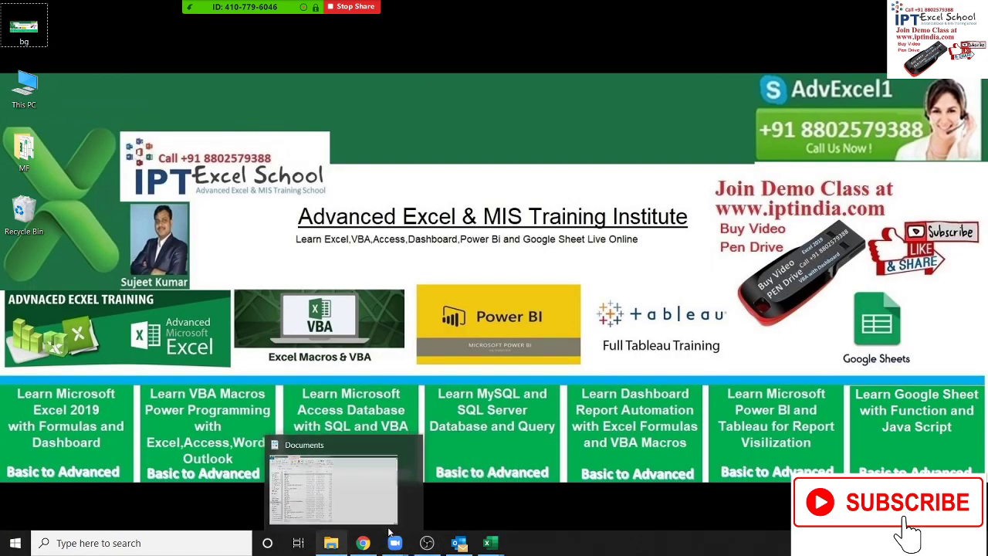
mouse_move(488, 543)
left_click(626, 486)
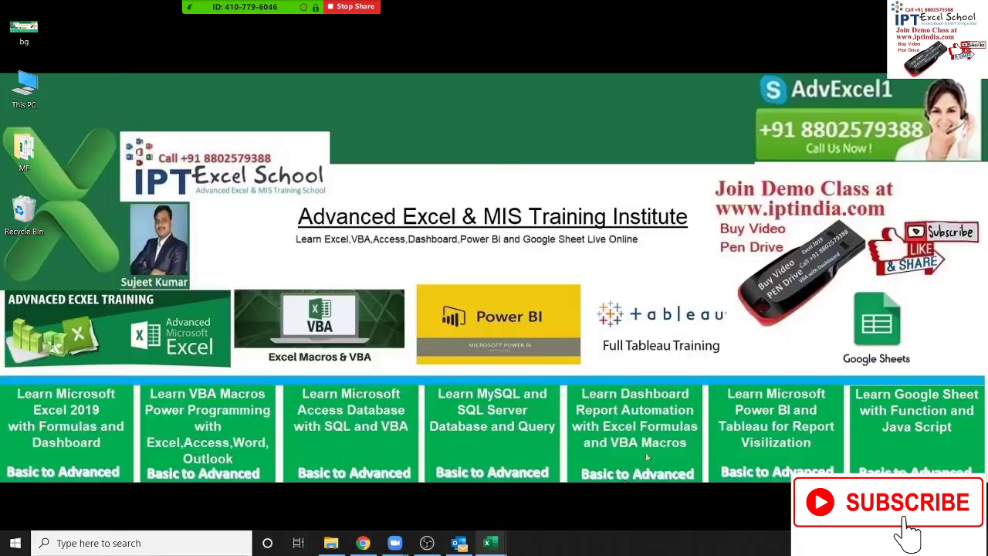
key("ctrl+w")
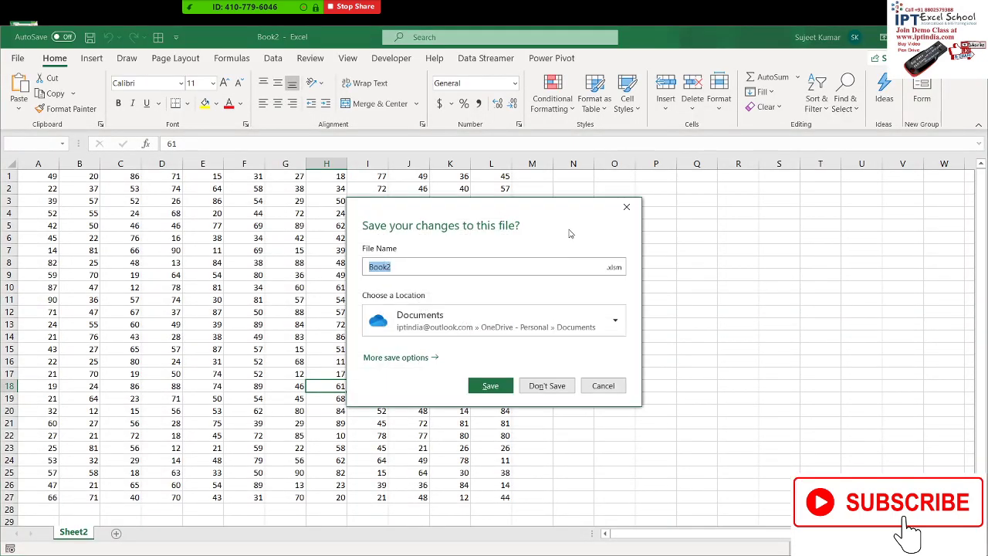
left_click(549, 386)
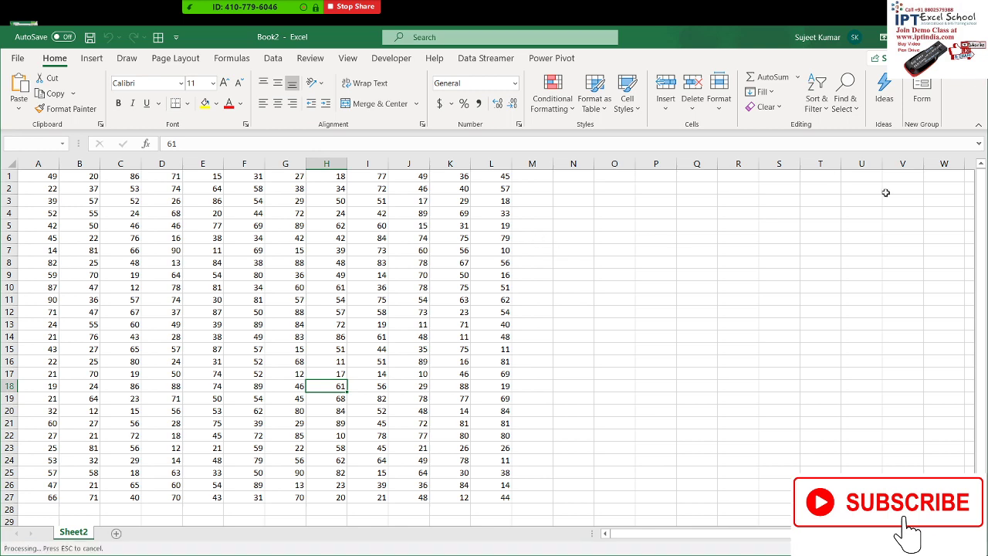
key("super+d")
mouse_move(488, 543)
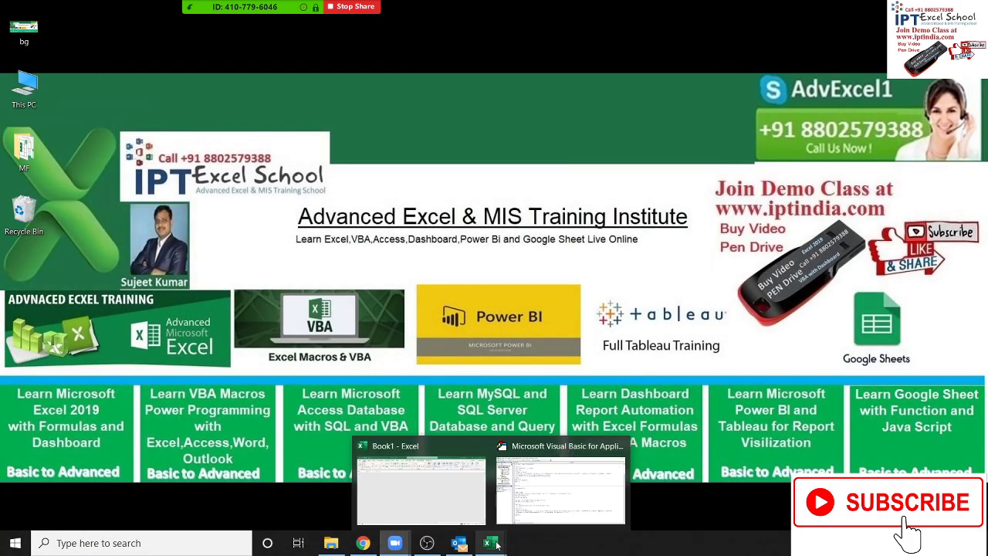
Rerun sendmail1 and debug the run-time error at its failing line.
left_click(535, 513)
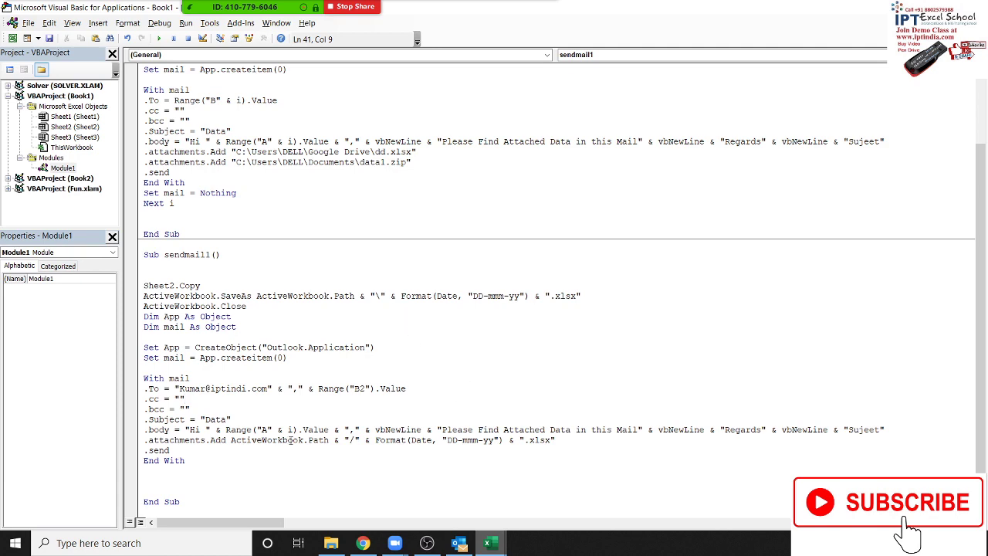
left_click(158, 39)
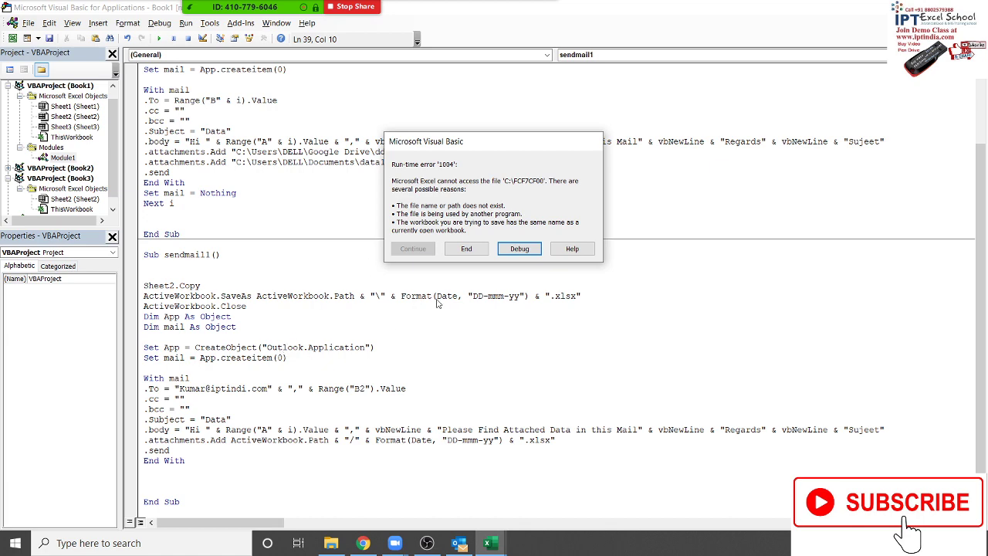
left_click(519, 249)
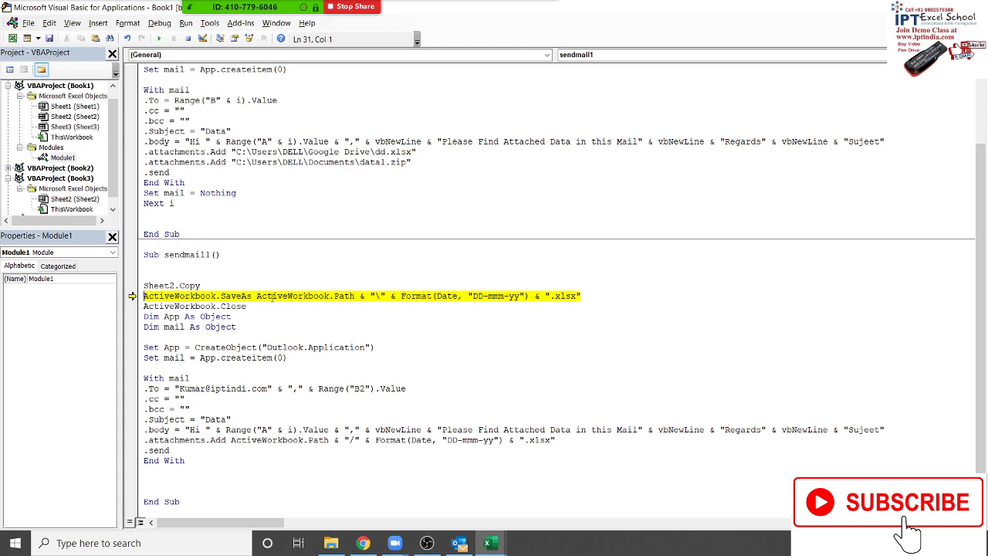
mouse_move(305, 295)
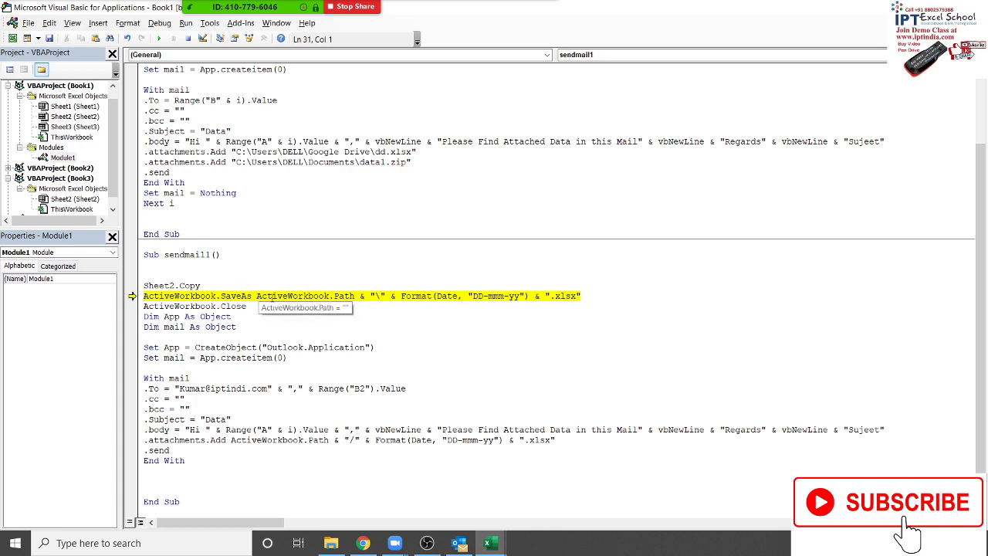
Close Book3 without saving, then bring Book1 forward and start saving it.
key("alt+Tab")
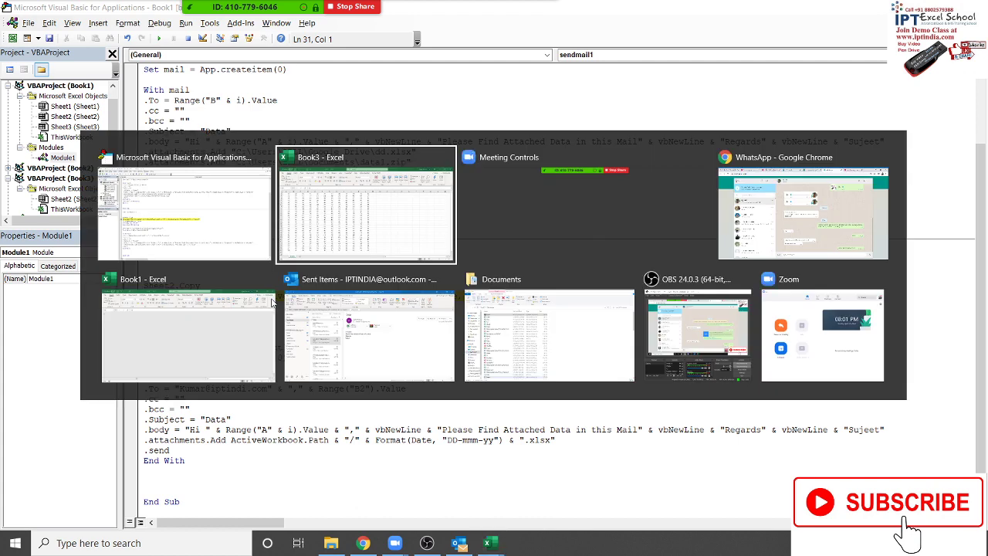
left_click(241, 252)
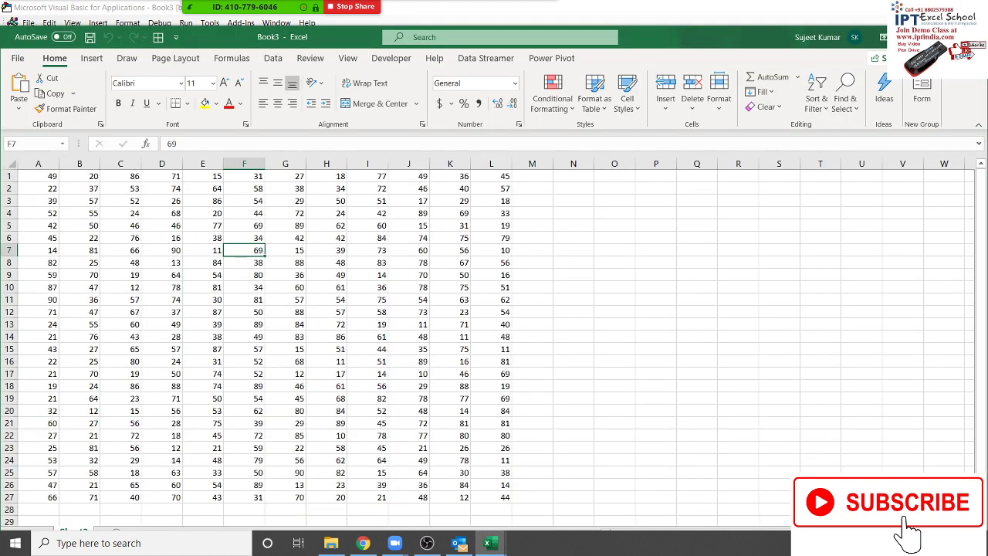
key("alt+Tab")
key("F5")
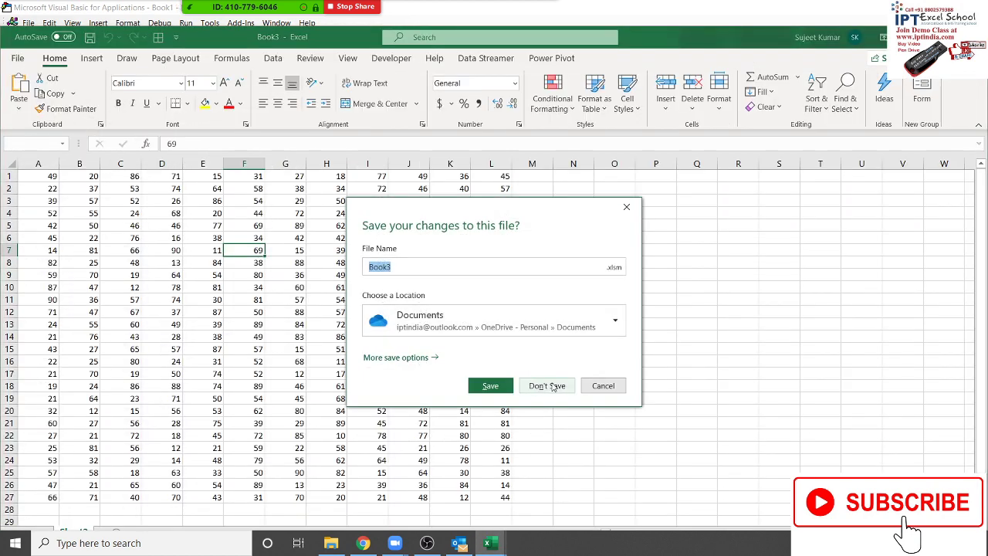
left_click(552, 387)
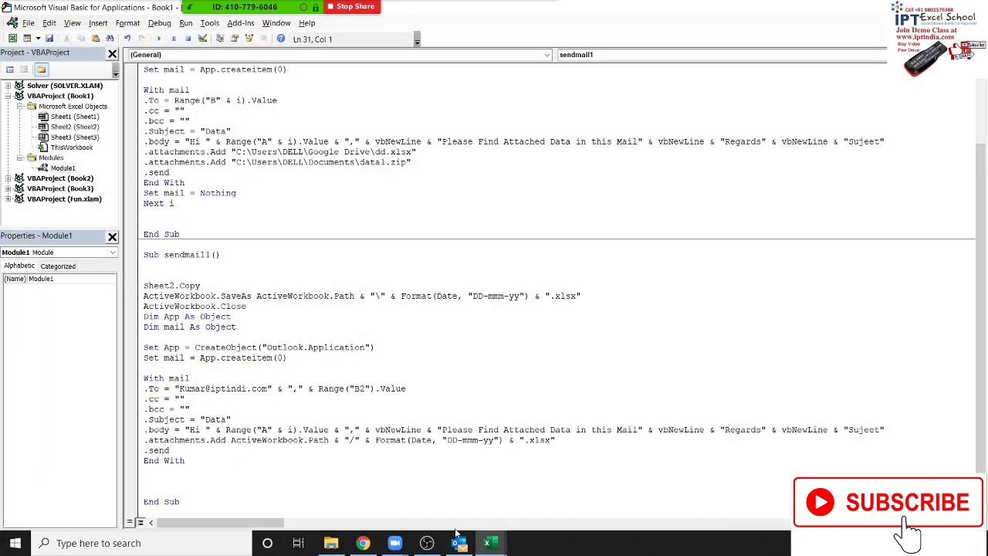
mouse_move(487, 543)
left_click(390, 442)
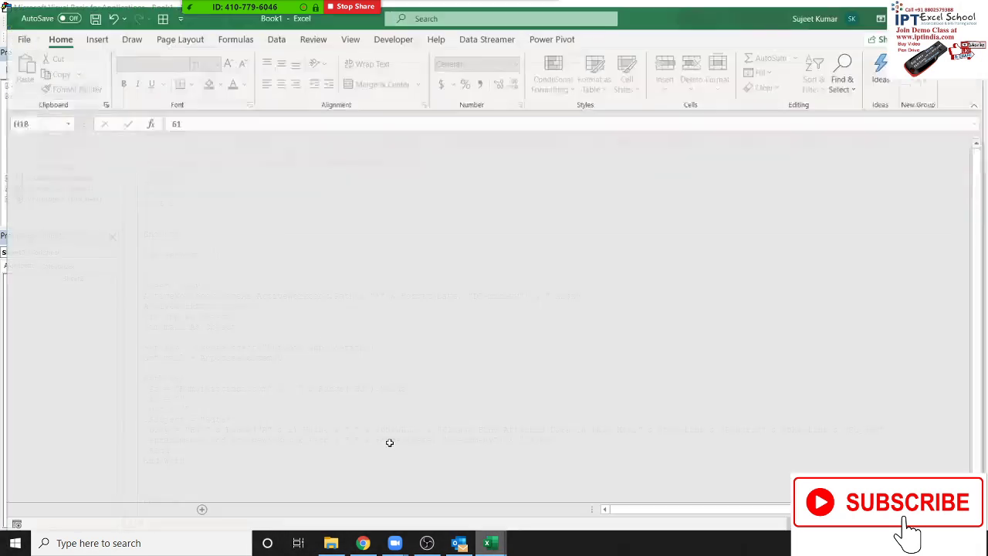
left_click(90, 11)
Save Book1 as 'outlook' in the local Documents folder and return to the VBA editor.
left_click(431, 295)
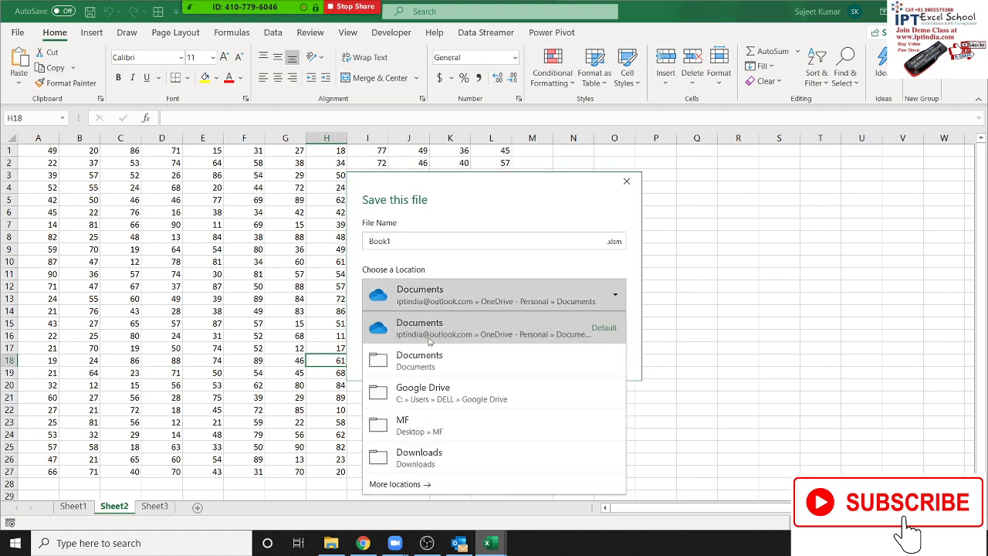
left_click(431, 363)
left_click(415, 240)
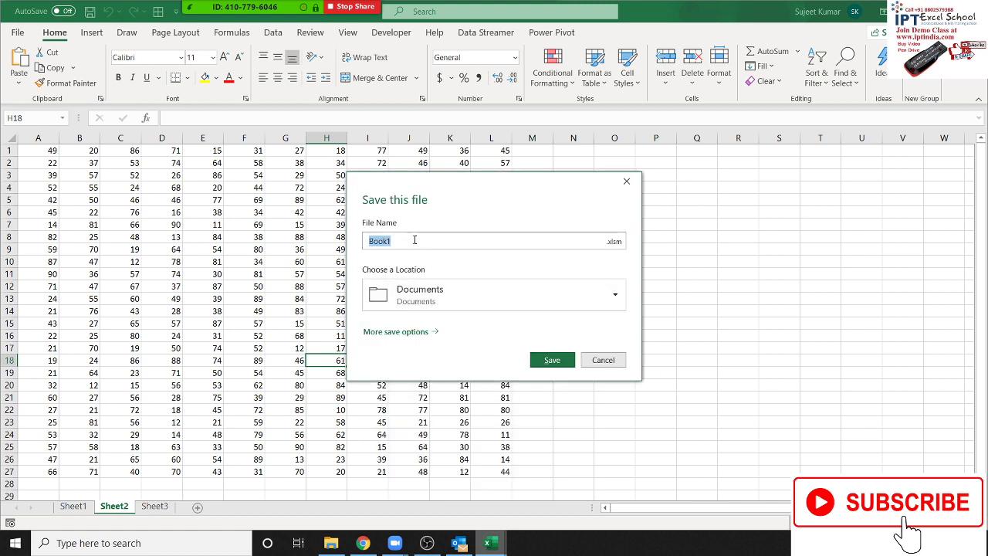
type("out")
type("loop")
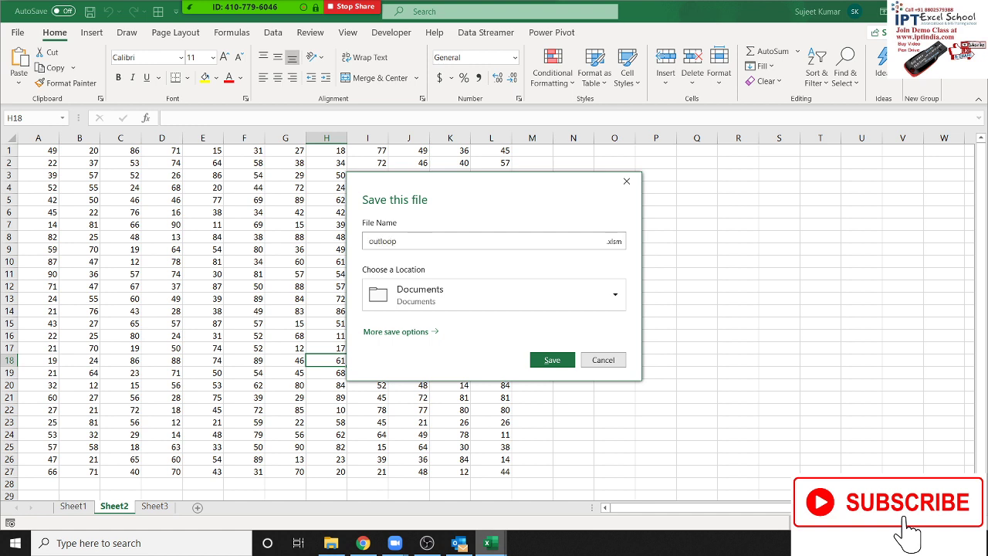
key("BackSpace")
type("k")
left_click(563, 361)
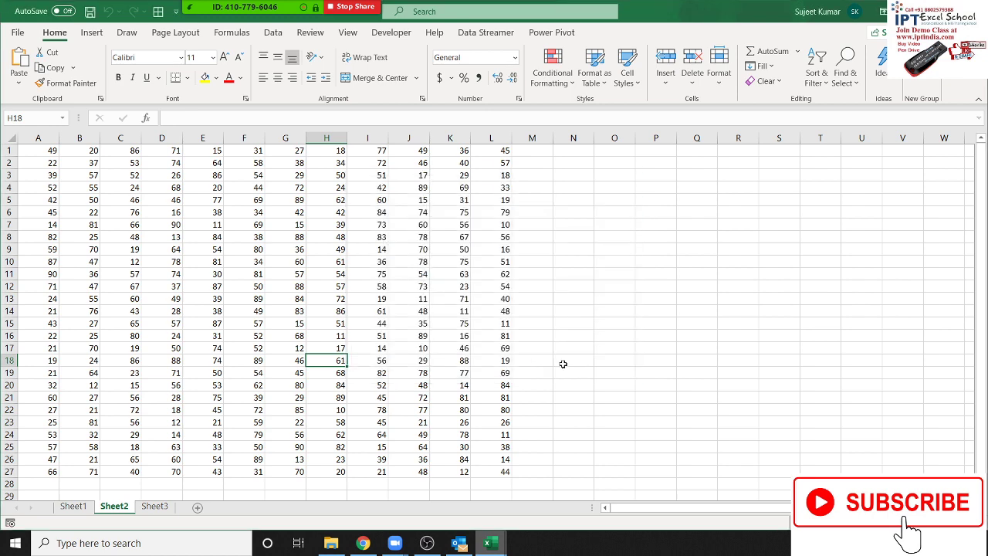
mouse_move(362, 542)
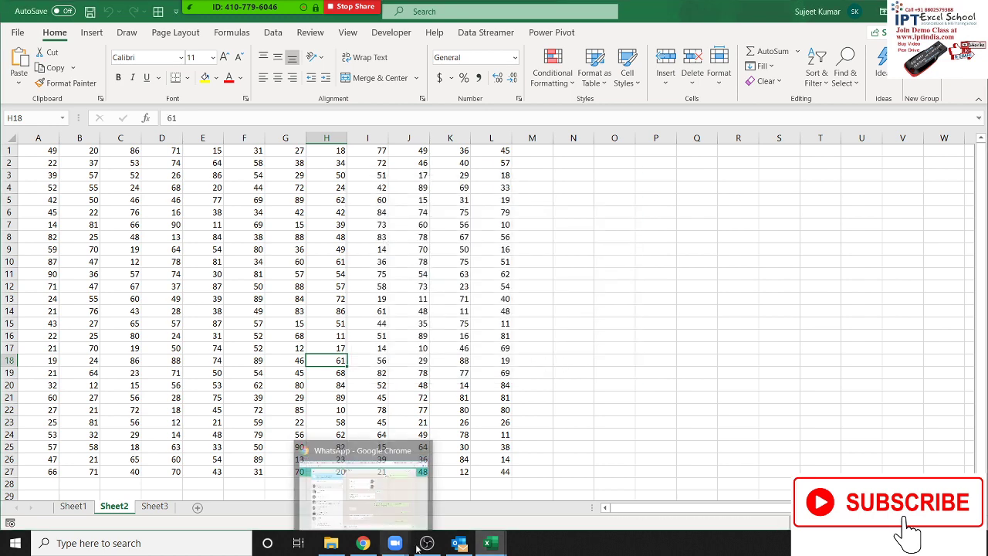
mouse_move(488, 543)
left_click(562, 483)
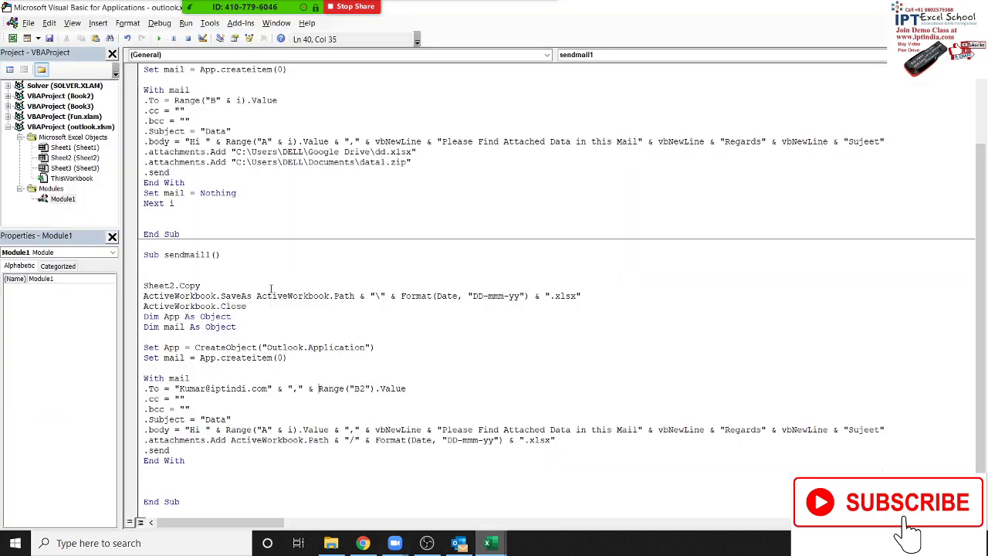
Rerun sendmail1, debug the SaveAs error, and check ActiveWorkbook.Path's value.
left_click(158, 39)
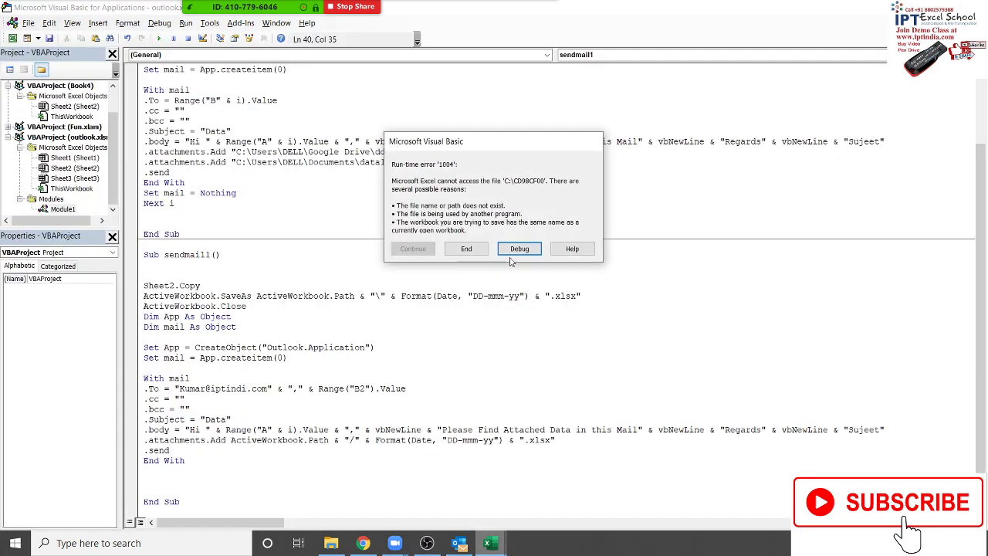
left_click(520, 250)
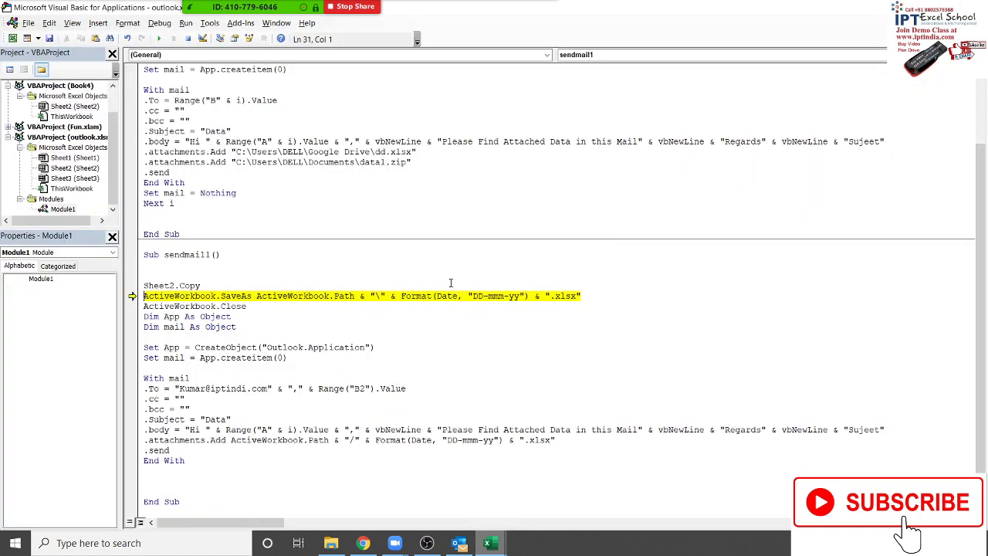
mouse_move(305, 296)
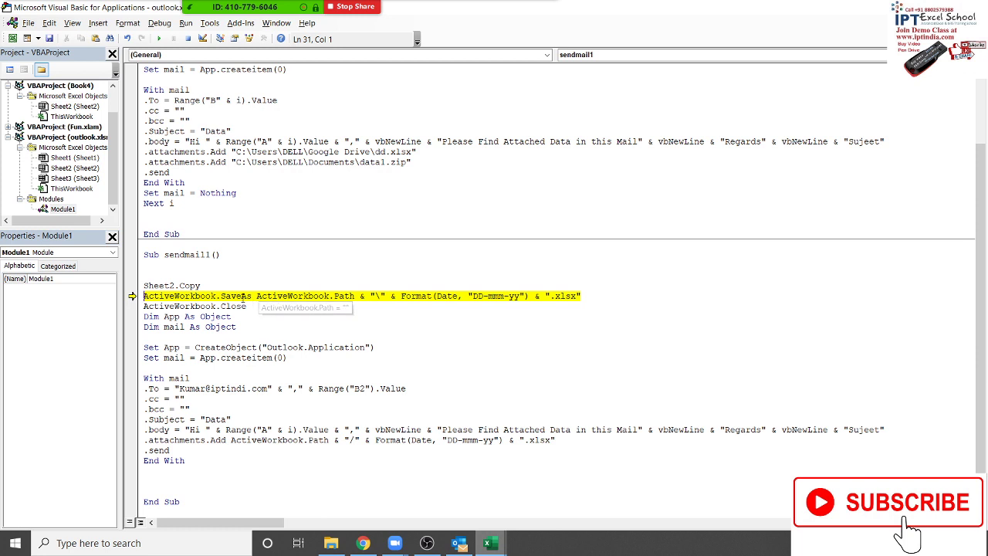
left_click(282, 296)
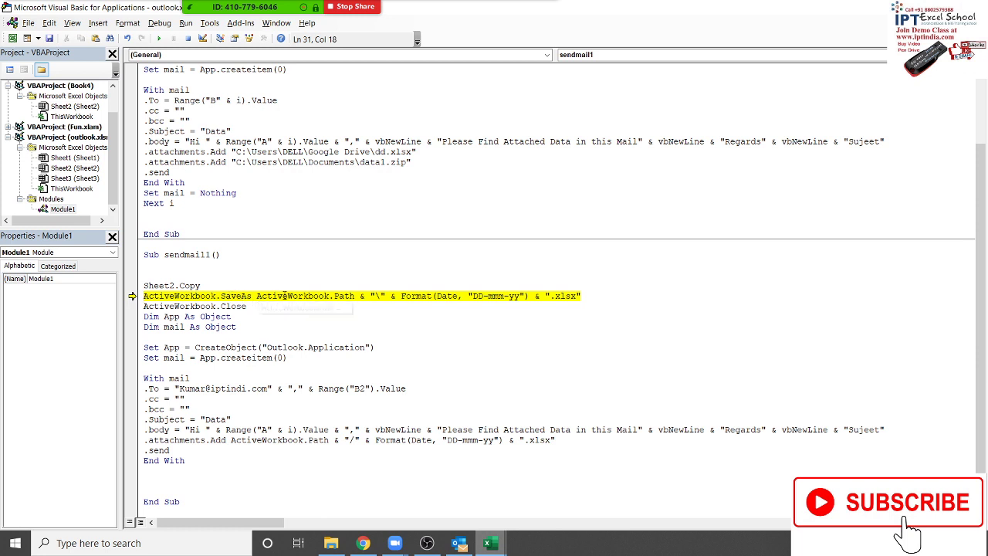
Add 'Dim p As String' and 'p = ActiveWorkbook.Path' above the Sheet2.Copy line.
left_click(360, 274)
key("Return")
key("shift+Down")
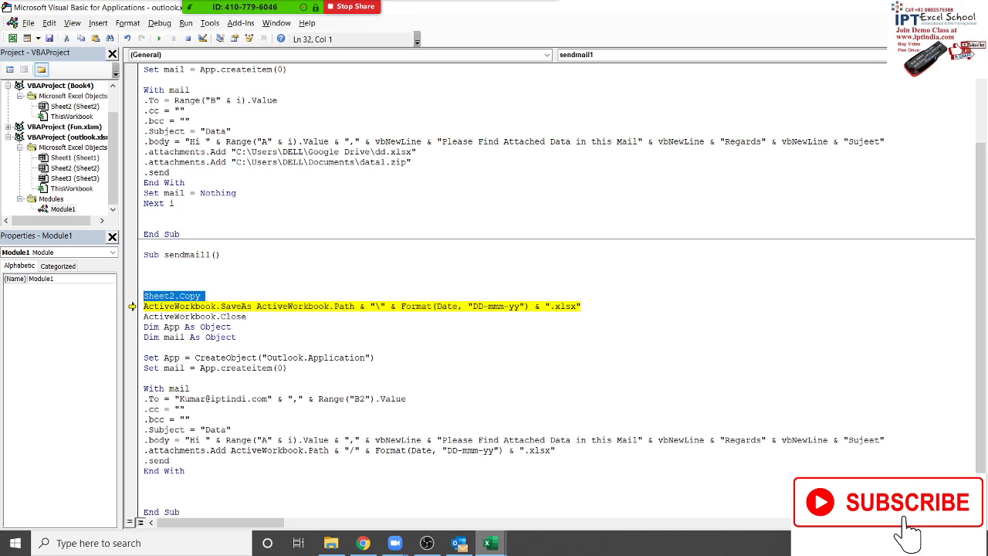
key("Down")
key("shift+Down")
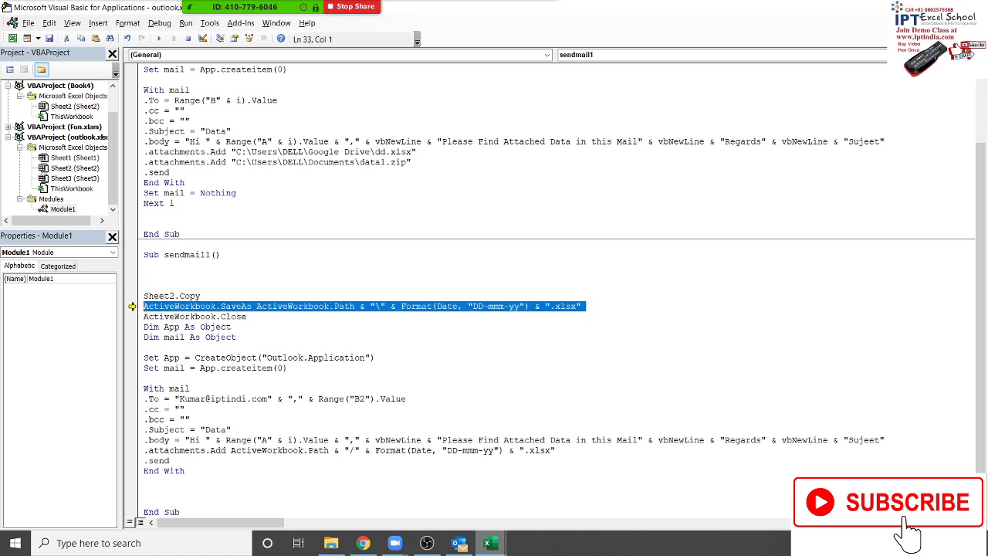
left_click(143, 296)
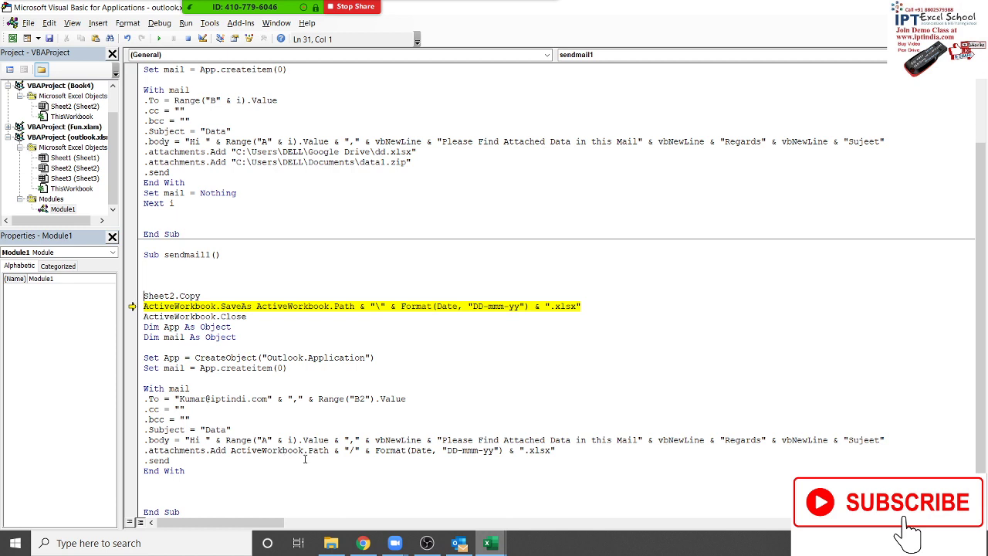
mouse_move(316, 306)
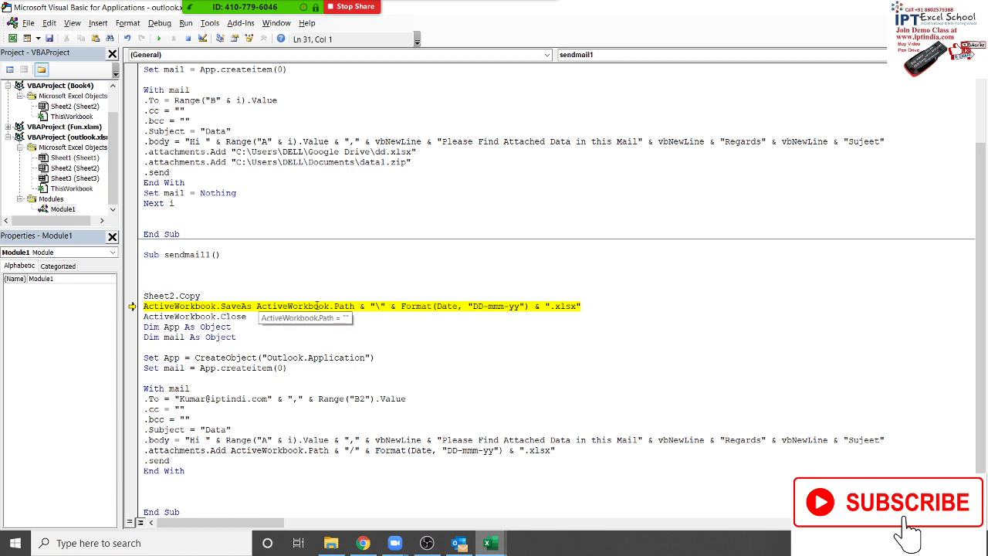
left_click(206, 275)
type("d")
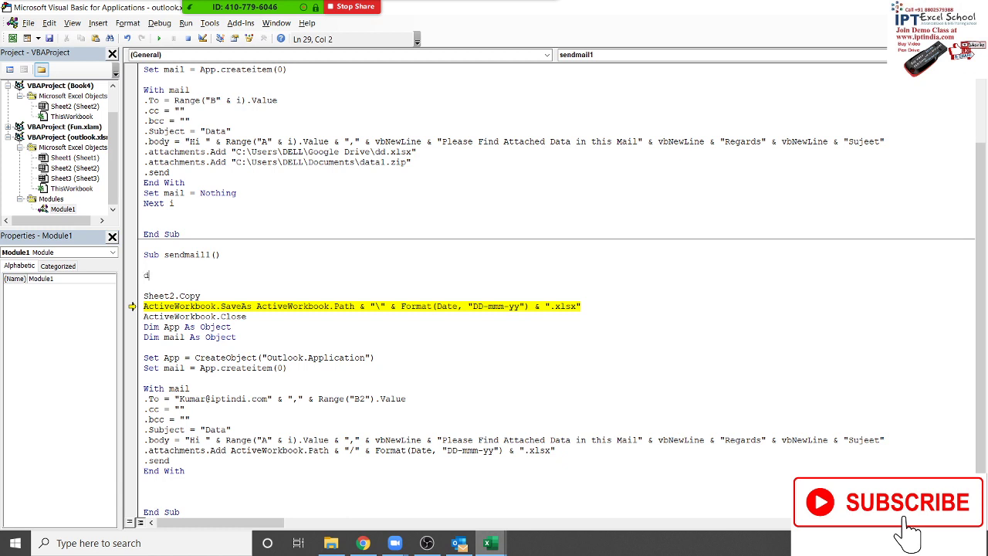
type("im p as ")
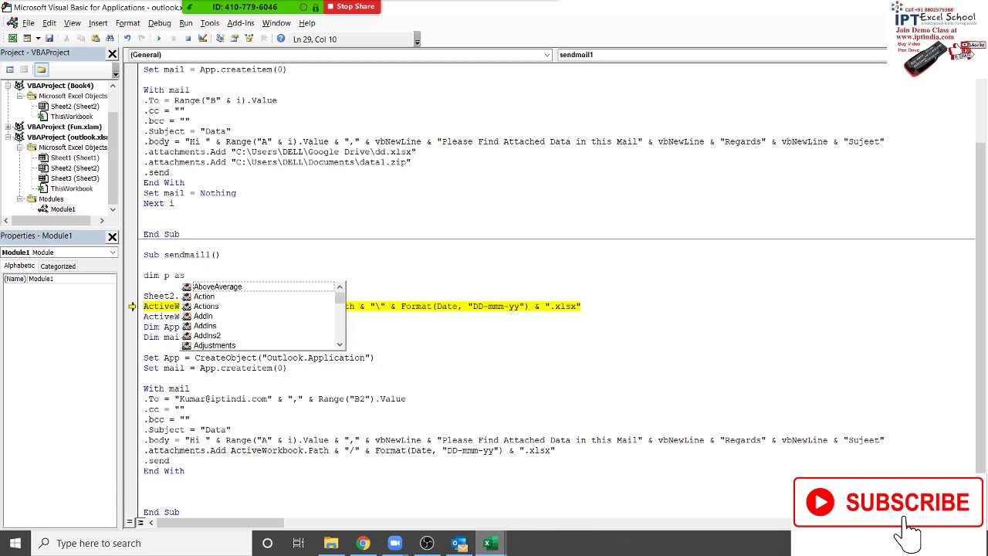
type("str")
key("Return")
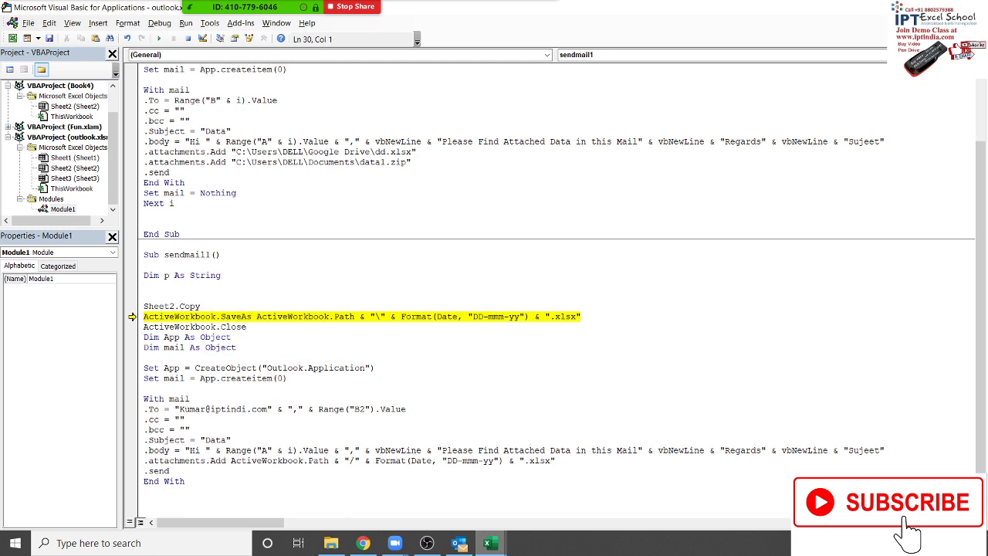
type("p=")
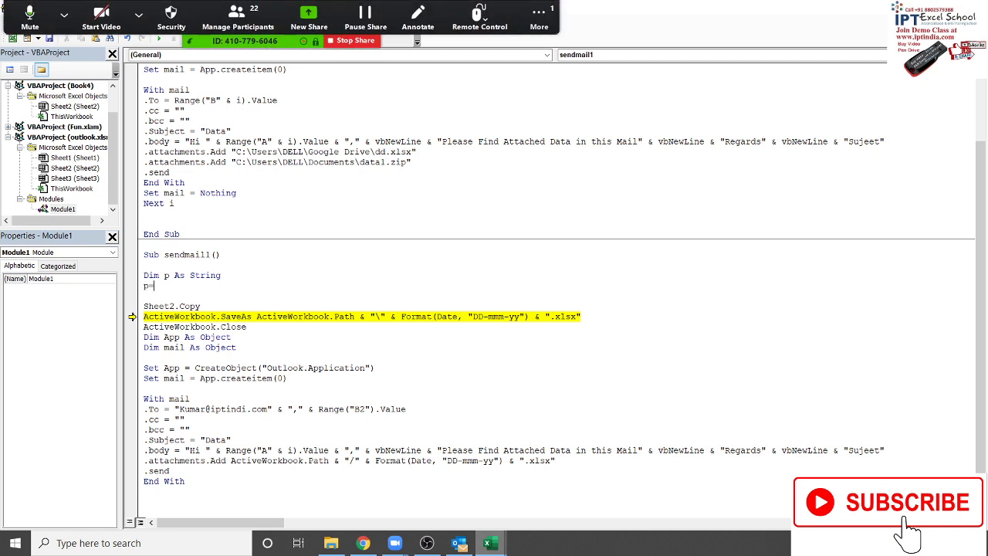
type("ct")
type("ivewo")
type("rkbook")
type(".pa")
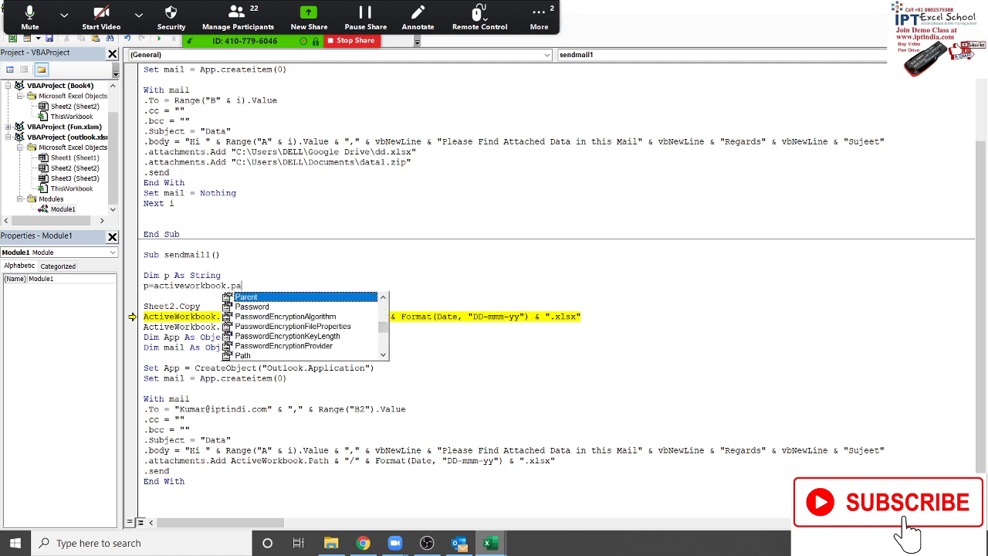
type("t")
key("Tab")
left_click(258, 316)
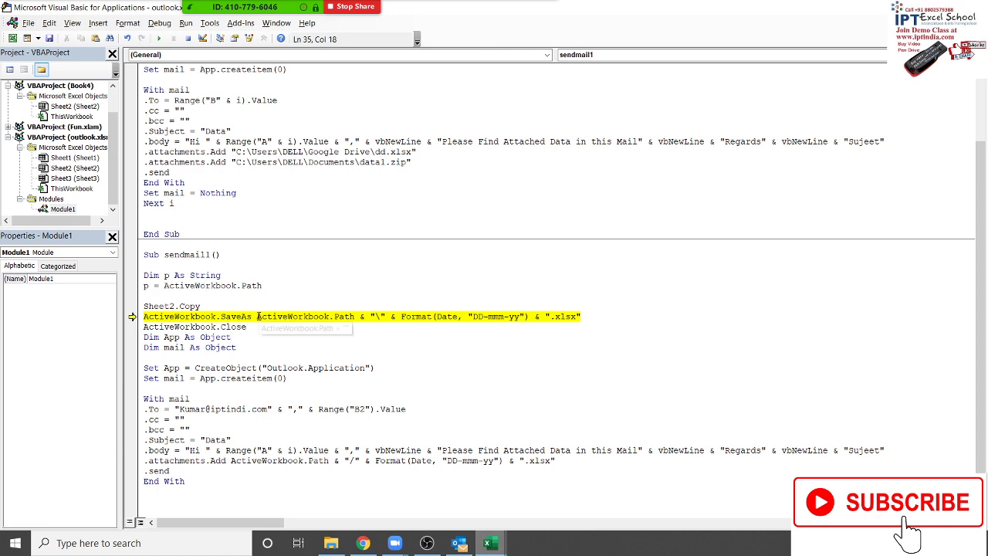
Replace ActiveWorkbook.Path with p in the SaveAs and attachment lines, then reset the run.
left_click_drag(258, 316, 355, 316)
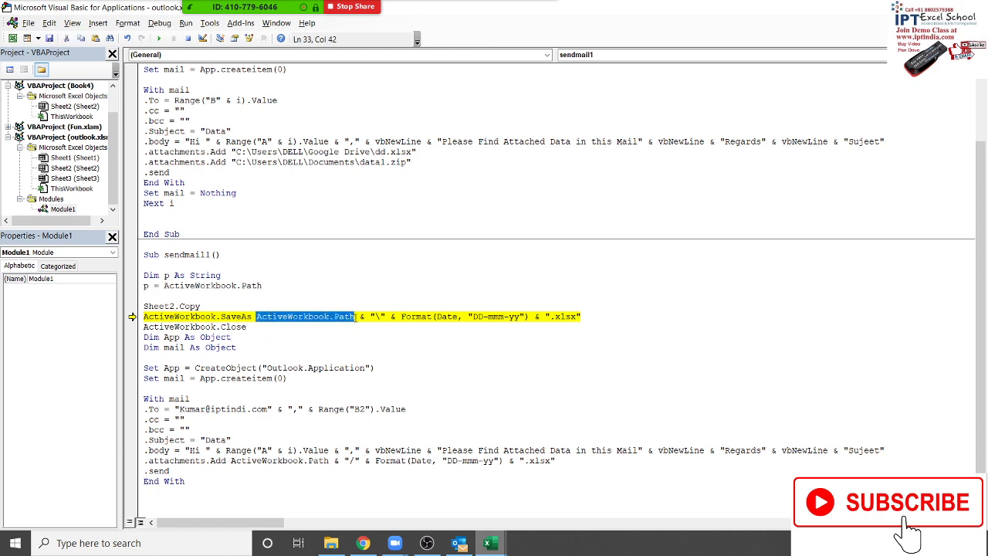
type("p")
left_click(341, 348)
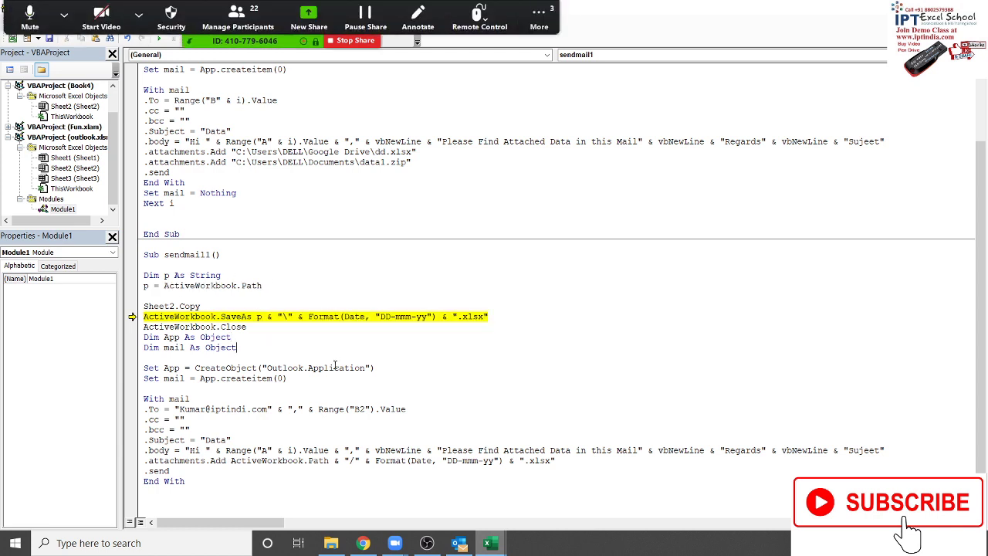
scroll(341, 348, "down", 1)
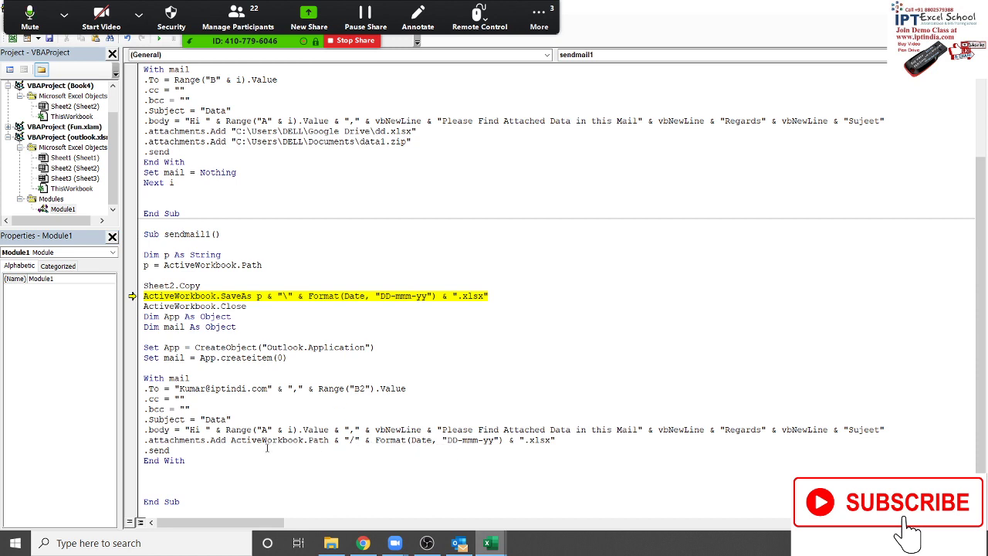
left_click_drag(231, 440, 331, 441)
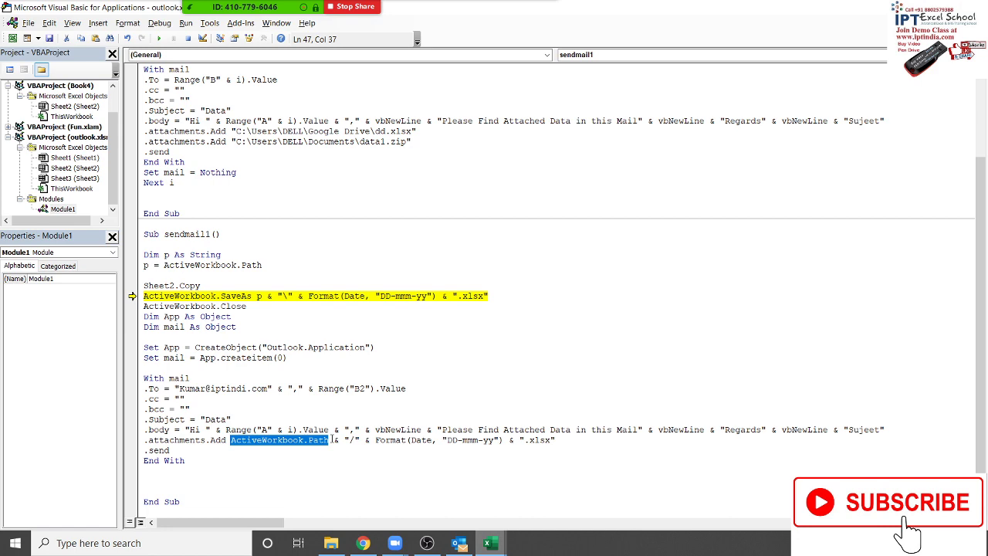
type("p")
left_click(276, 308)
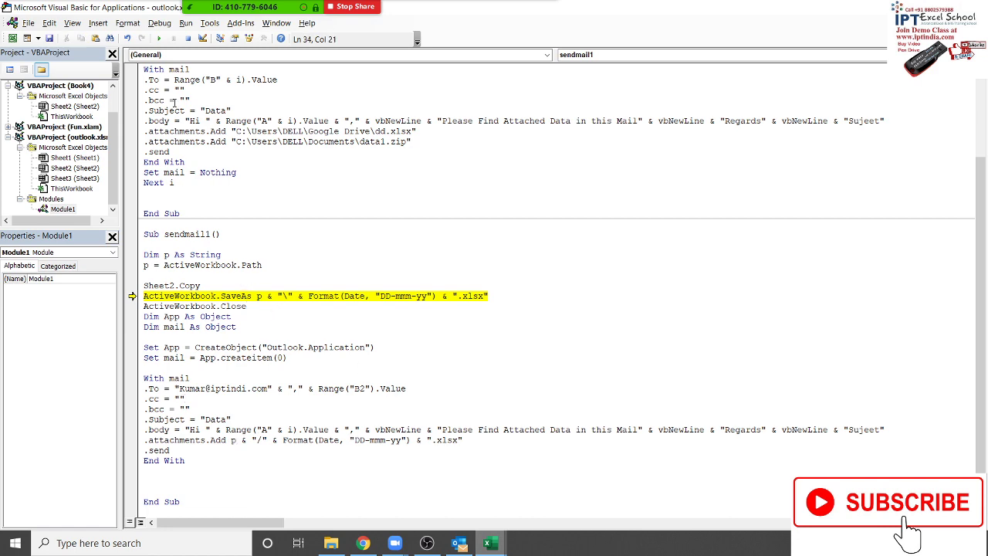
left_click(188, 39)
mouse_move(489, 544)
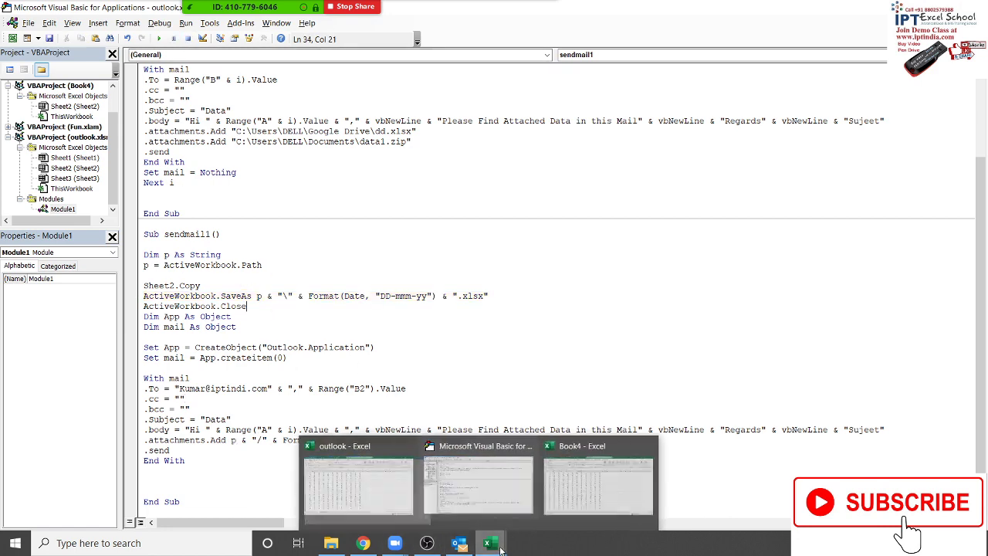
Maximize Book4, close it with Don't Save, and return to the sendmail1 code.
left_click(599, 485)
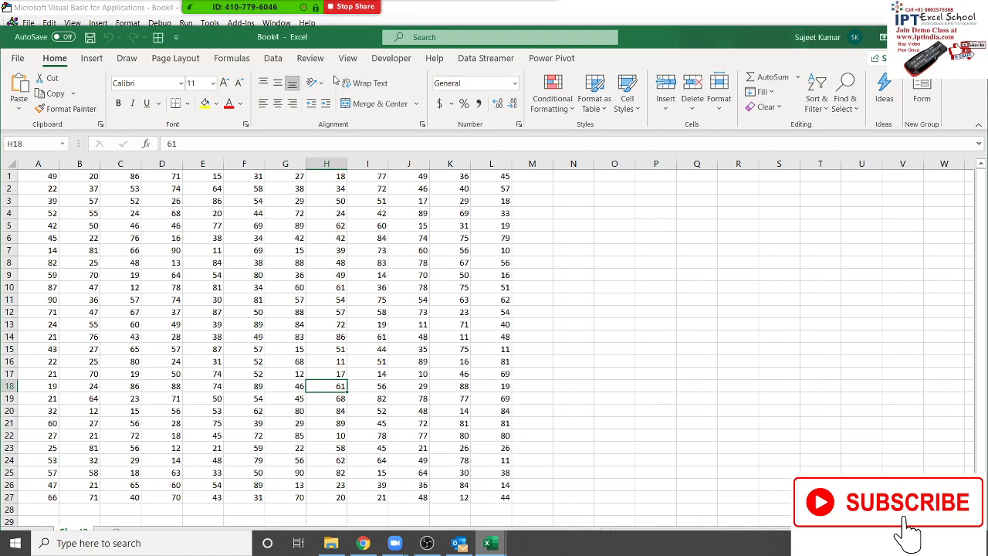
double_click(805, 31)
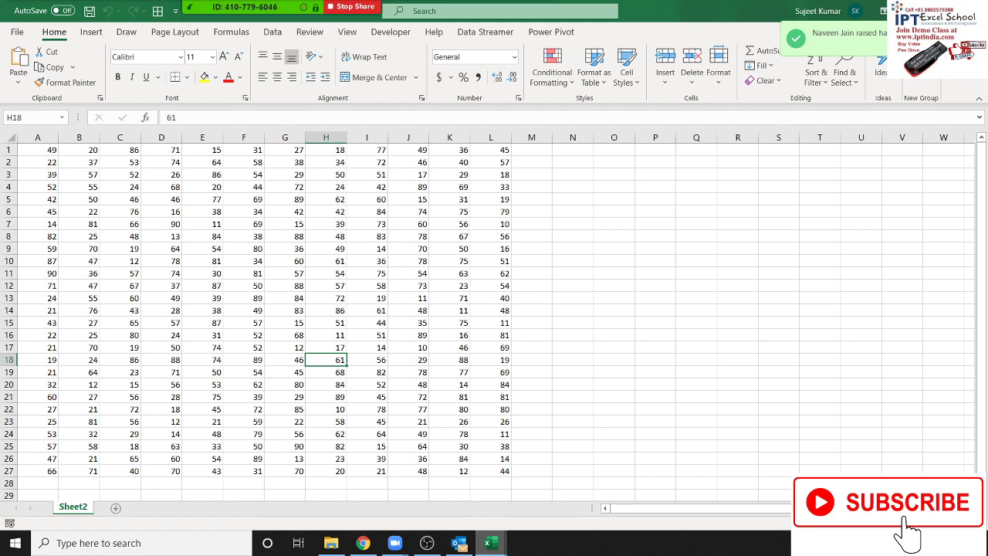
key("alt+F4")
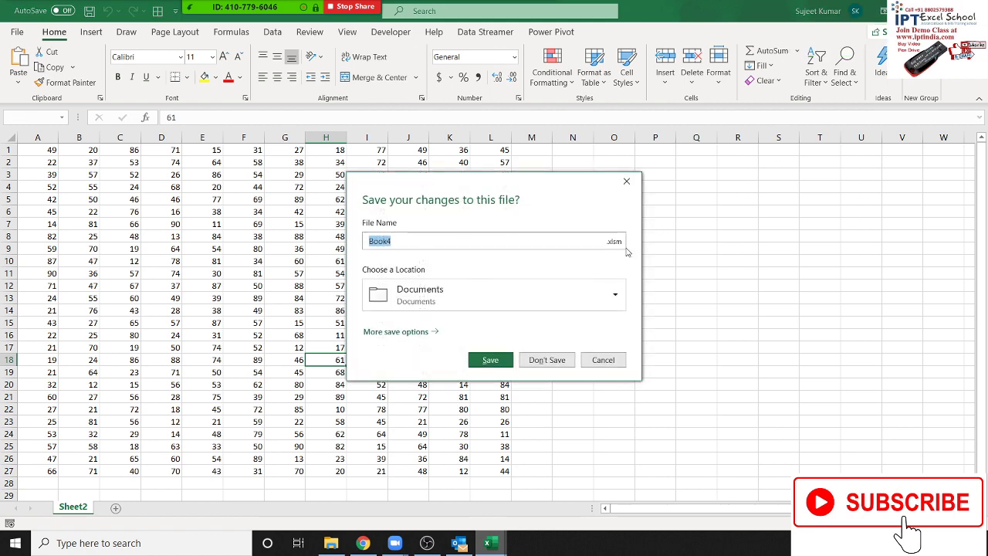
left_click(552, 363)
mouse_move(426, 543)
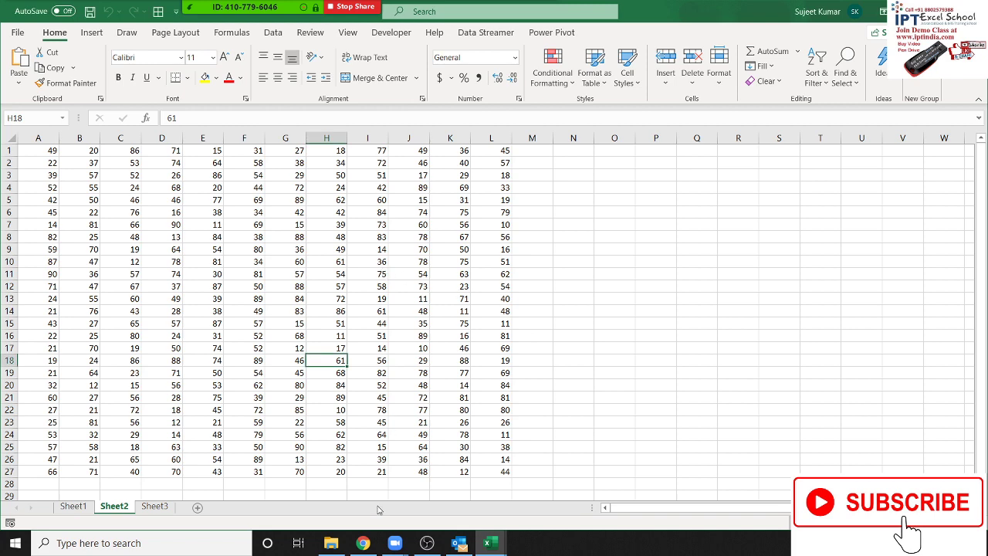
mouse_move(487, 543)
left_click(534, 486)
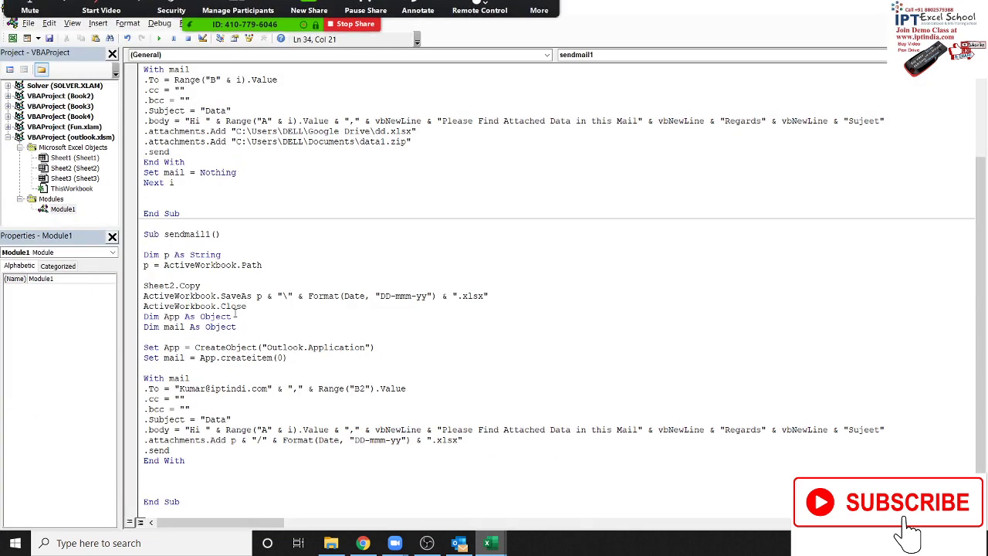
Run sendmail1 from inside its code and debug the run-time error 1004.
left_click(544, 17)
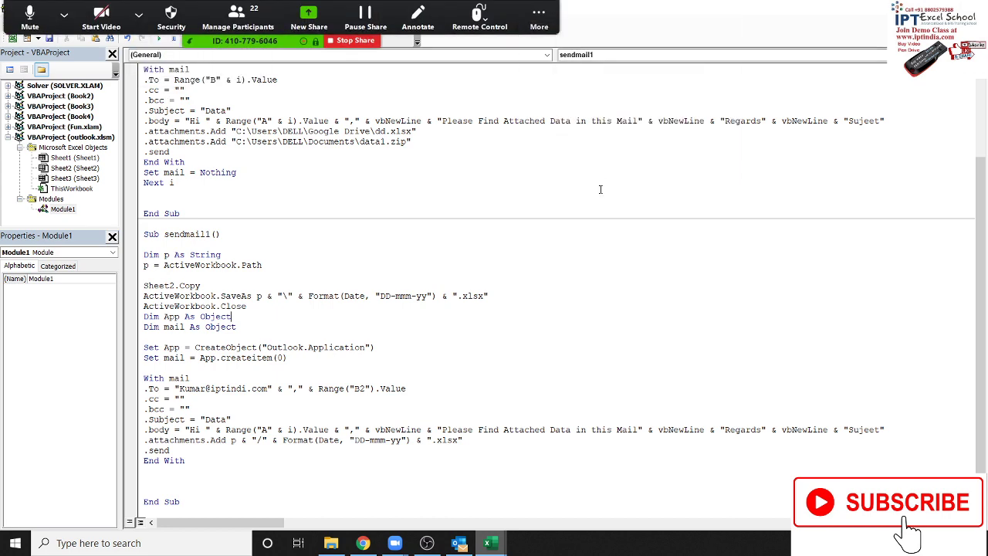
scroll(200, 198, "up", 1)
scroll(186, 326, "up", 2)
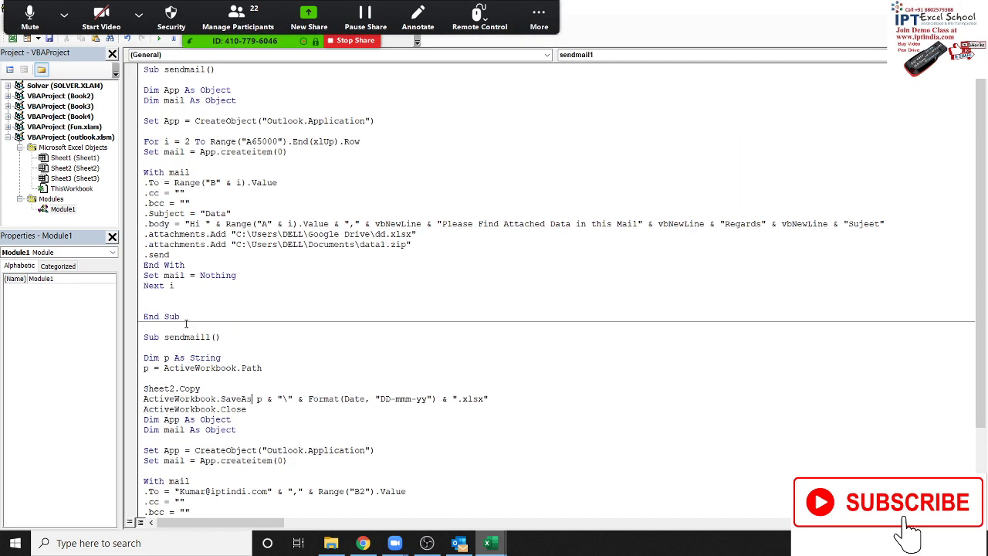
scroll(186, 326, "down", 3)
left_click(186, 338)
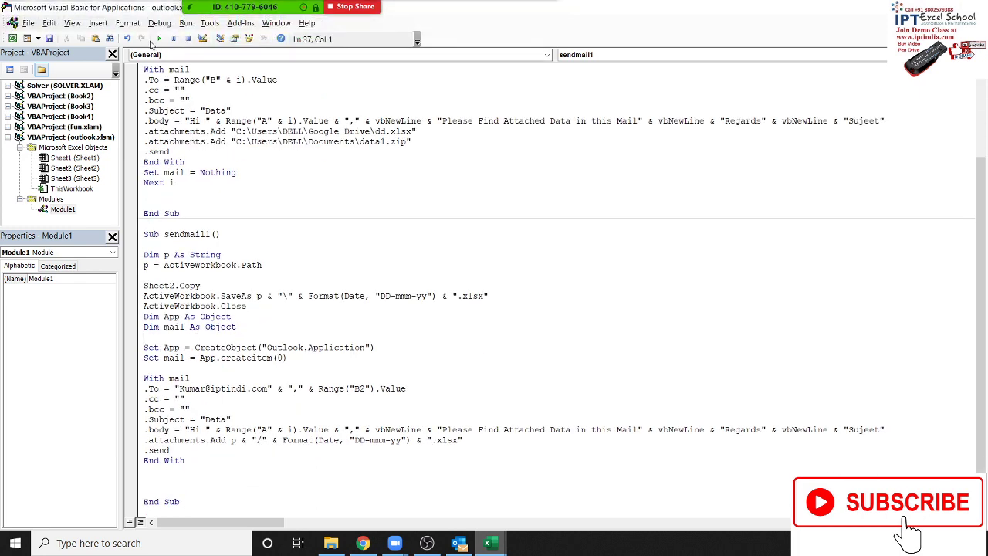
left_click(207, 274)
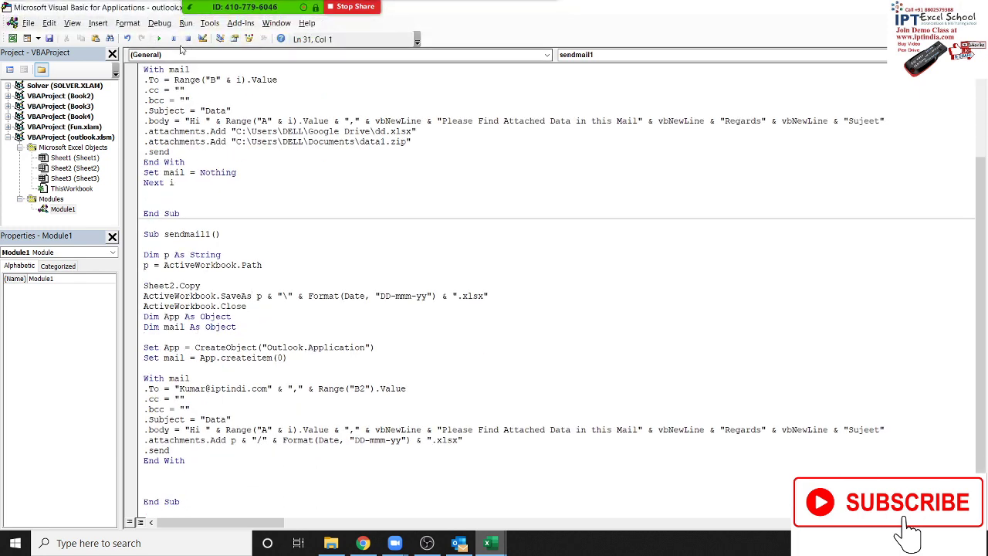
left_click(161, 39)
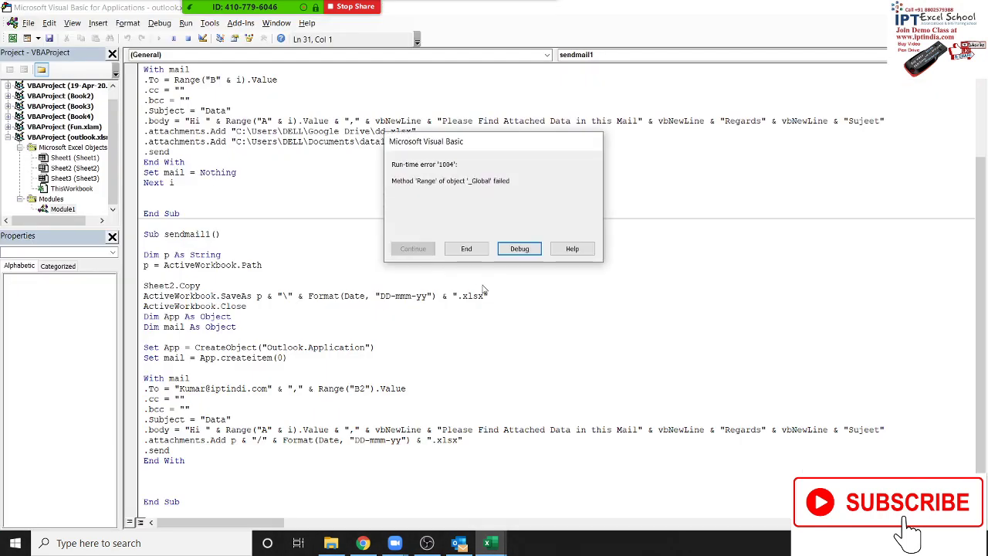
left_click(519, 249)
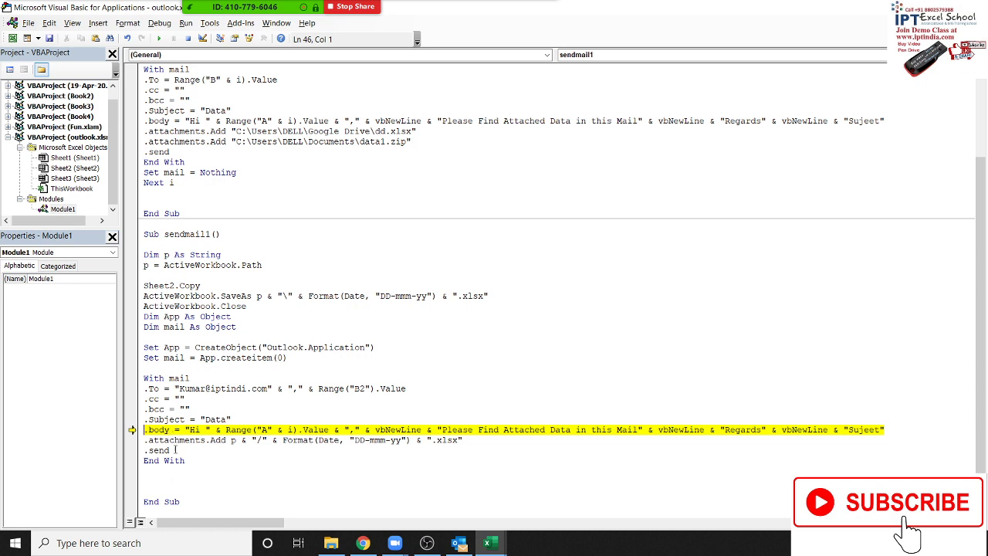
Change Range("A" & i) to Range("A2") in the .body line.
left_click(291, 432)
key("BackSpace")
key("BackSpace")
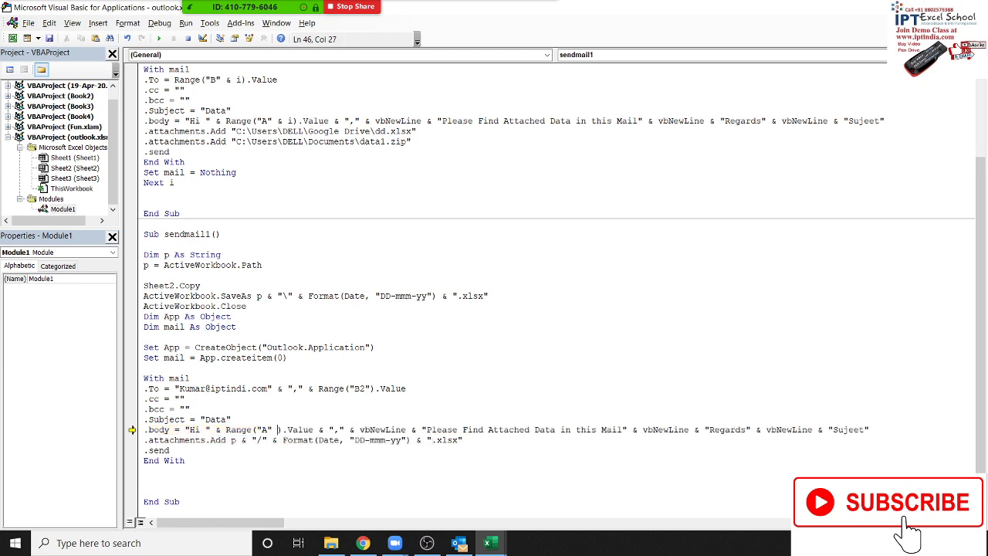
key("BackSpace")
key("BackSpace")
type("1")
key("BackSpace")
key("BackSpace")
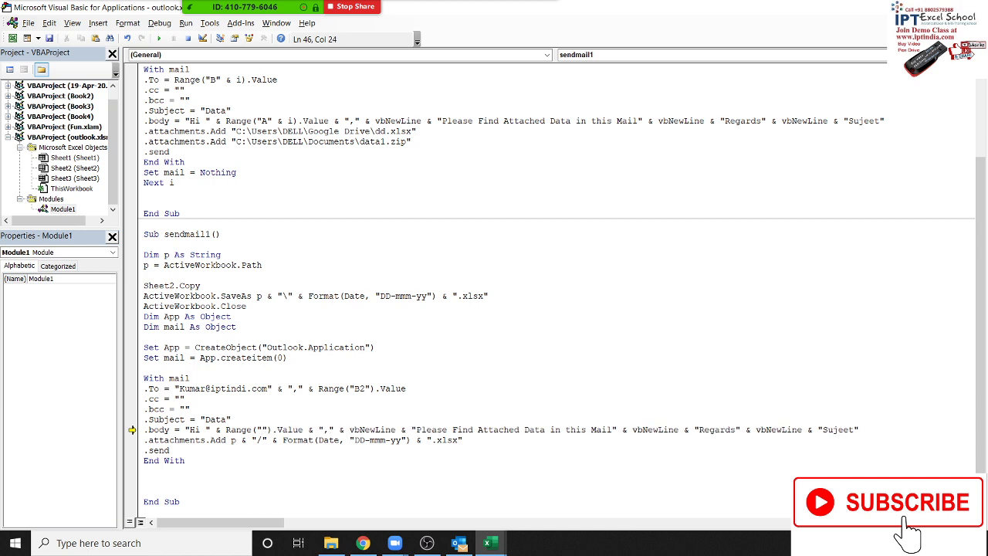
type("A")
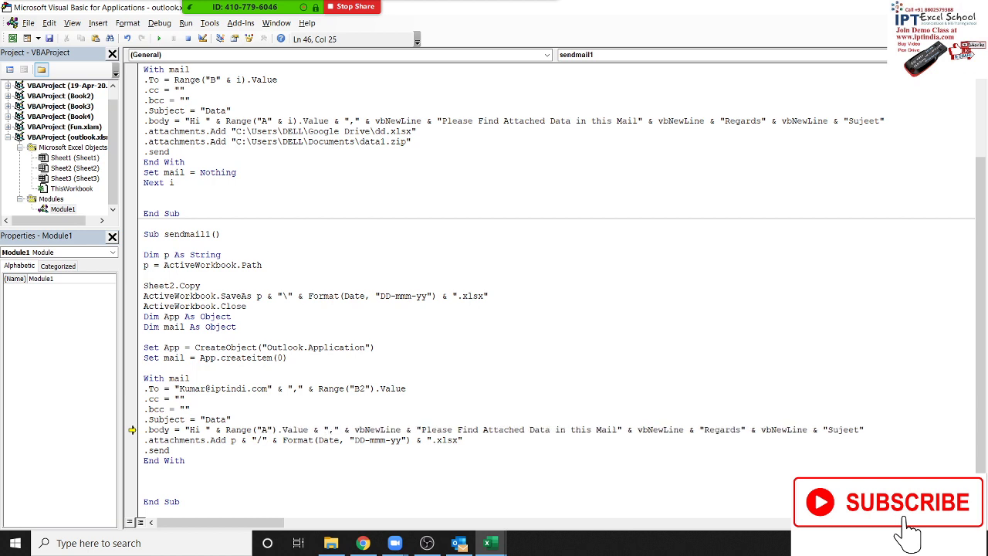
type("2")
left_click(293, 454)
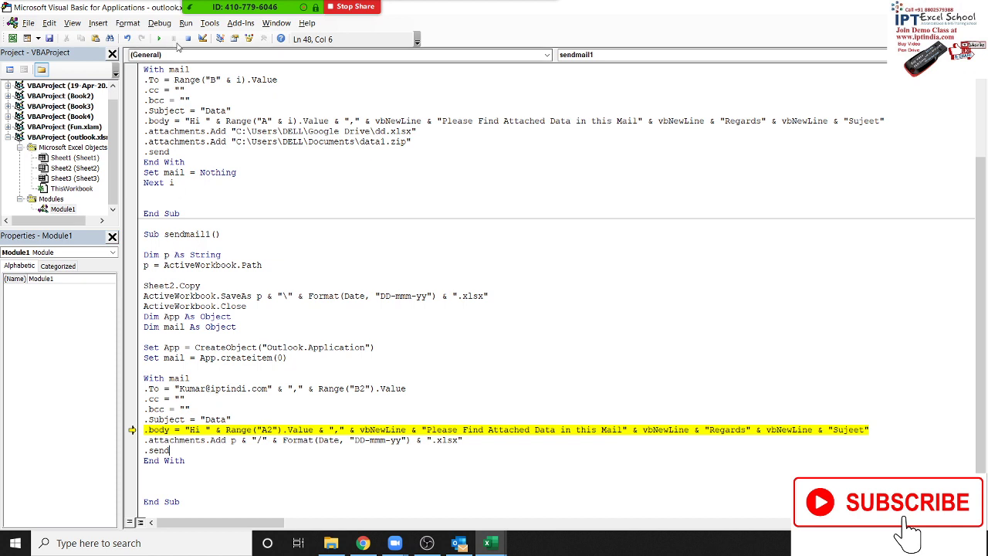
Debug the Outlook names error, reset, and change the .To separator from ',' to ';'.
left_click(159, 39)
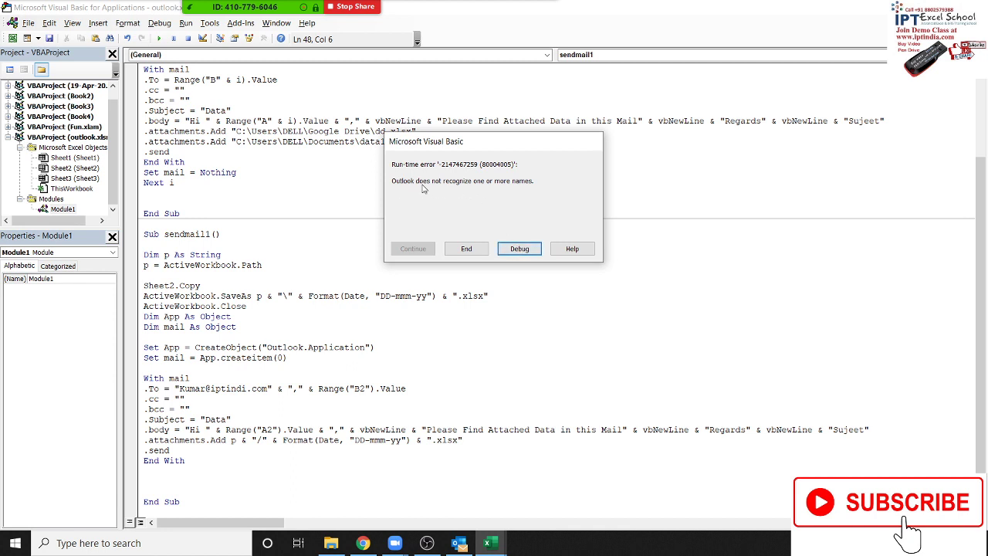
left_click(519, 248)
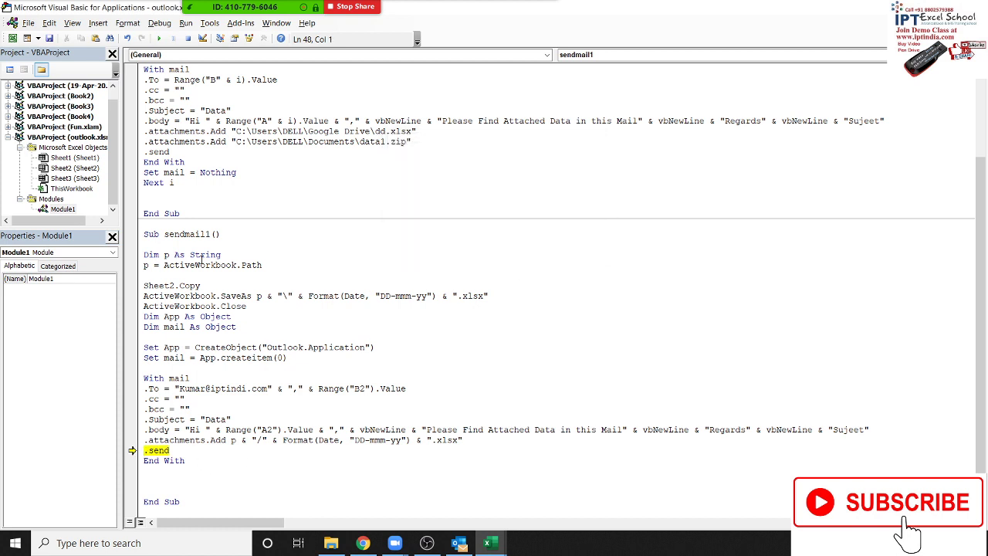
left_click(187, 39)
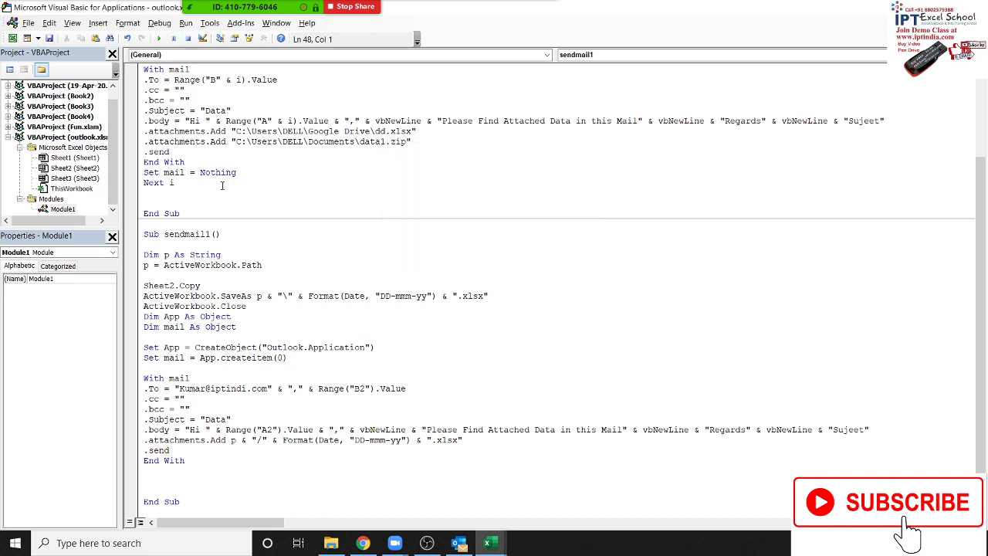
left_click(293, 388)
type(";")
left_click(292, 429)
Rerun sendmail1, confirm overwriting the dated file, and debug the send failure.
left_click(503, 546)
left_click(264, 401)
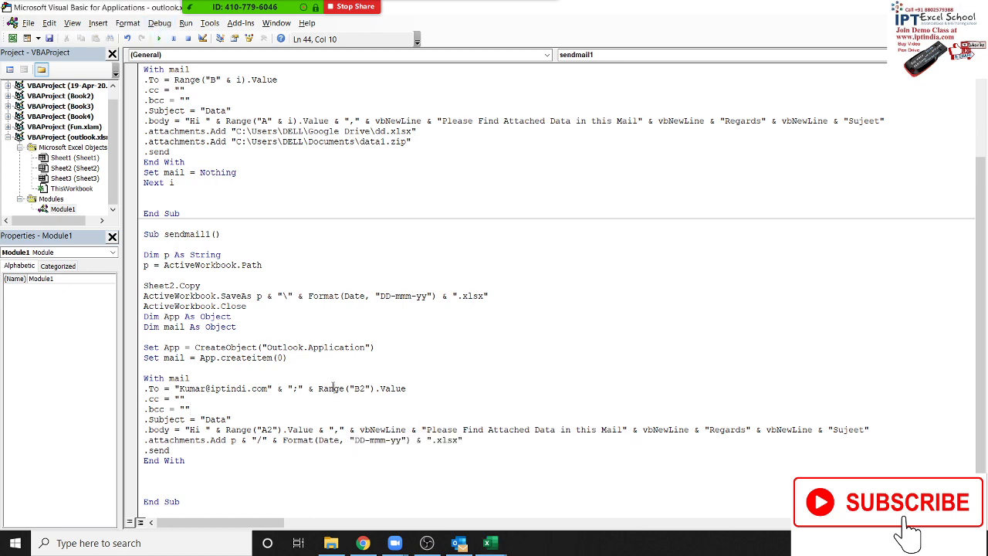
left_click(159, 39)
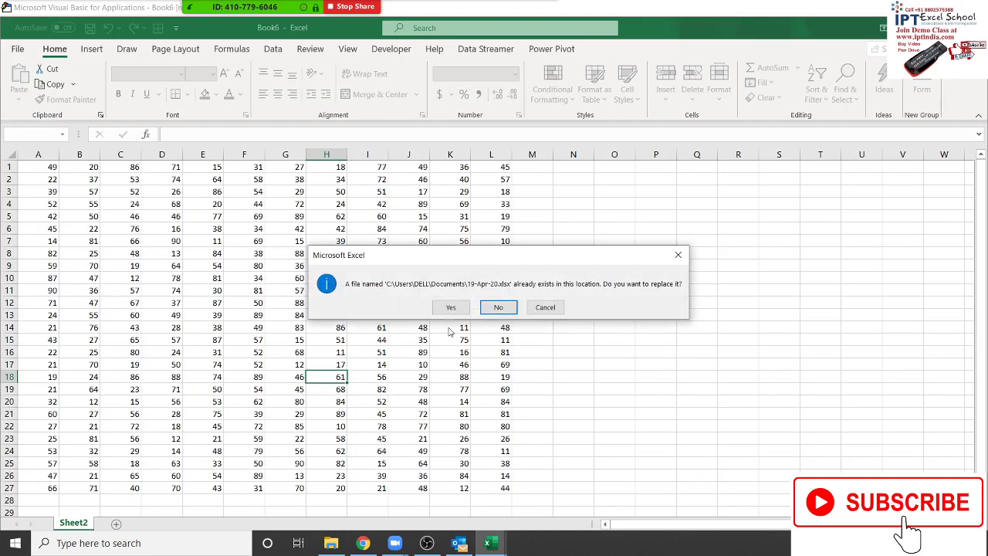
left_click(455, 309)
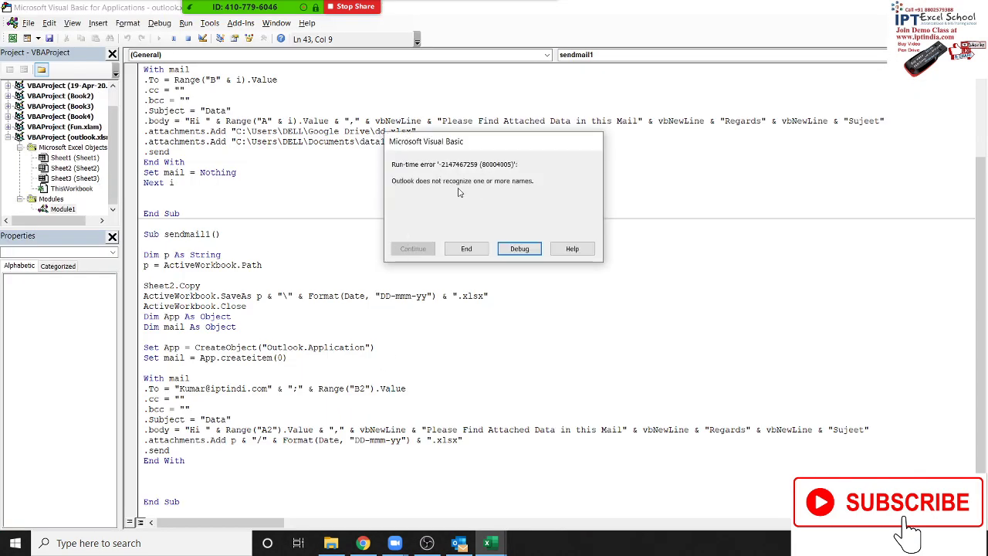
left_click(520, 248)
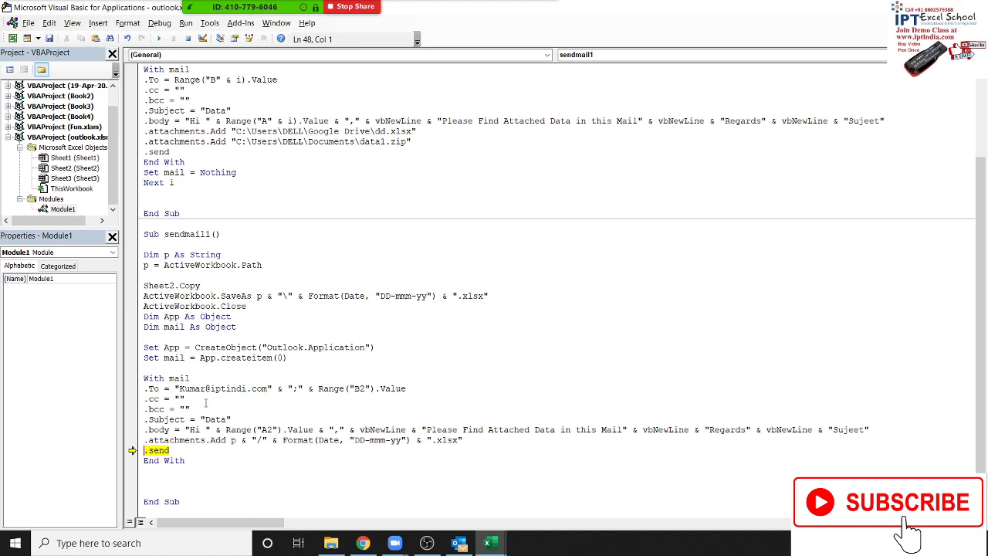
Check the .To recipients, resume the macro, and debug the repeated names error at .send.
left_click(359, 388)
left_click(158, 39)
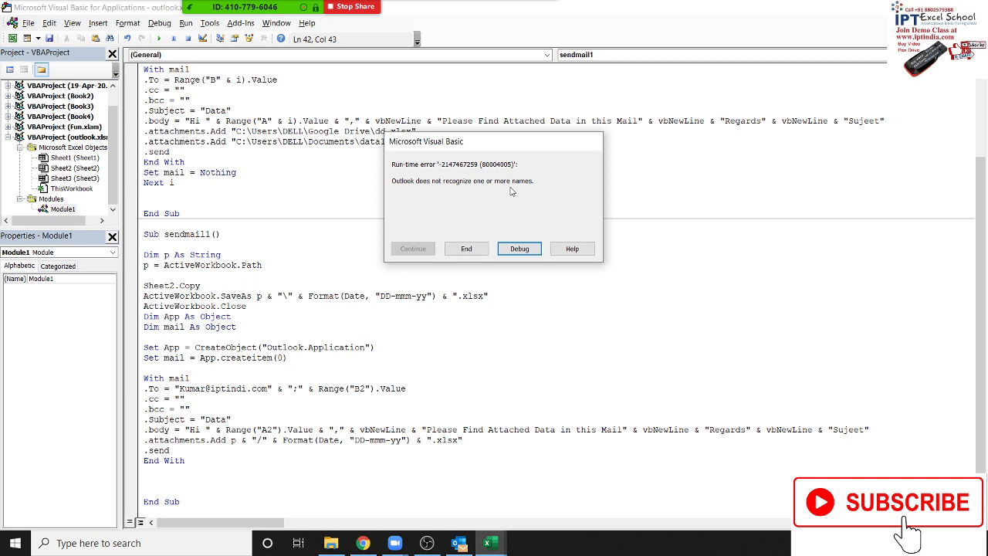
left_click(520, 248)
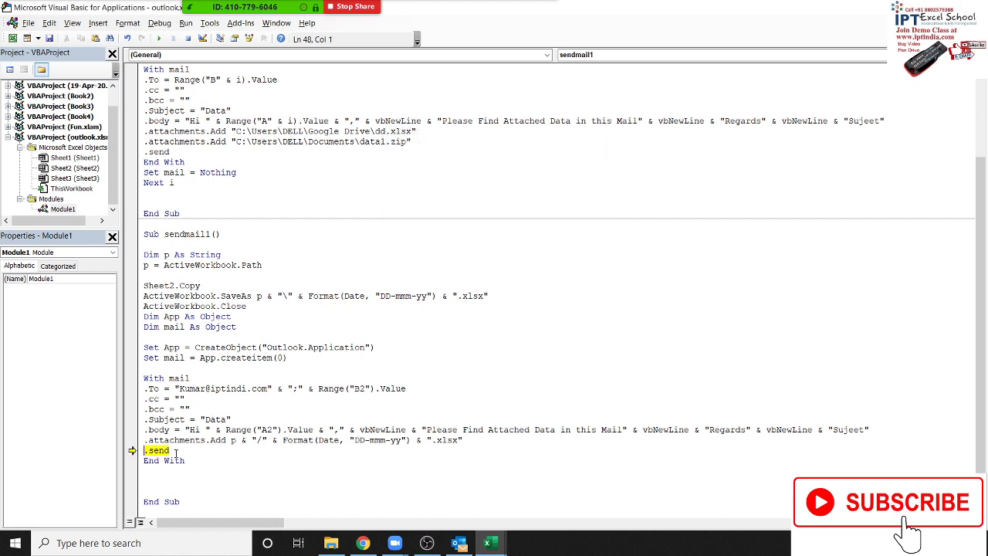
left_click(184, 479)
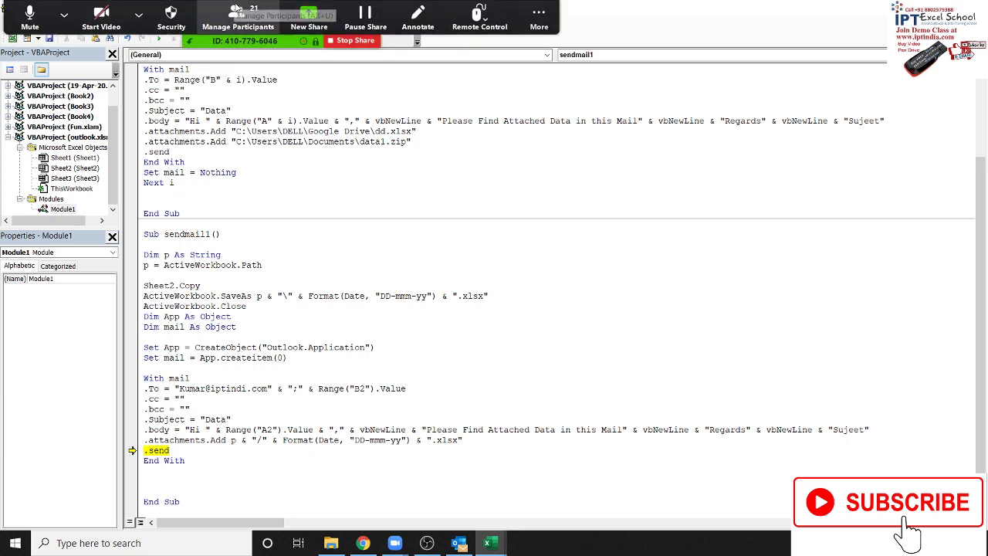
Allow the participant to record the Zoom meeting, then close the Participants and Chat windows.
left_click(238, 20)
left_click_drag(519, 263, 517, 165)
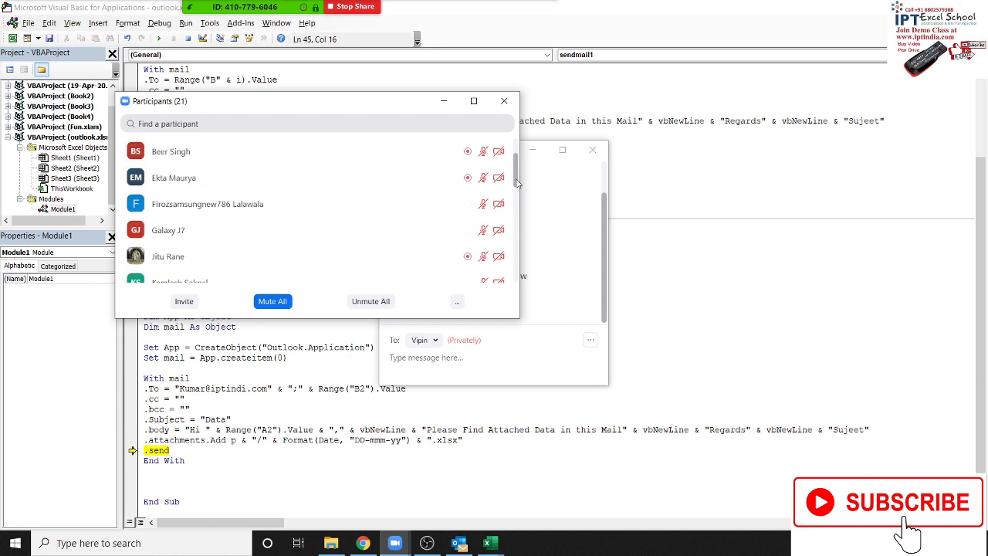
mouse_move(309, 178)
left_click(500, 178)
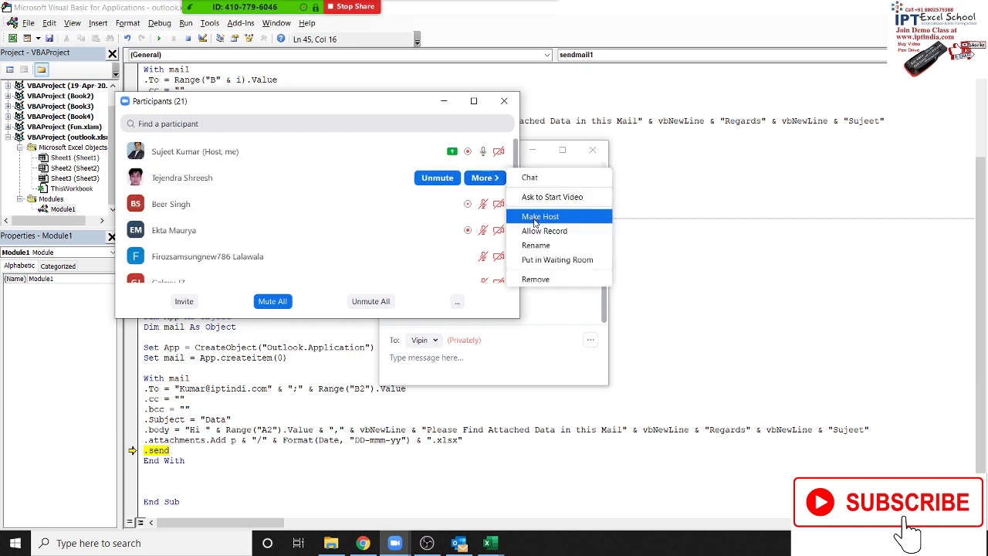
left_click(538, 230)
left_click(504, 100)
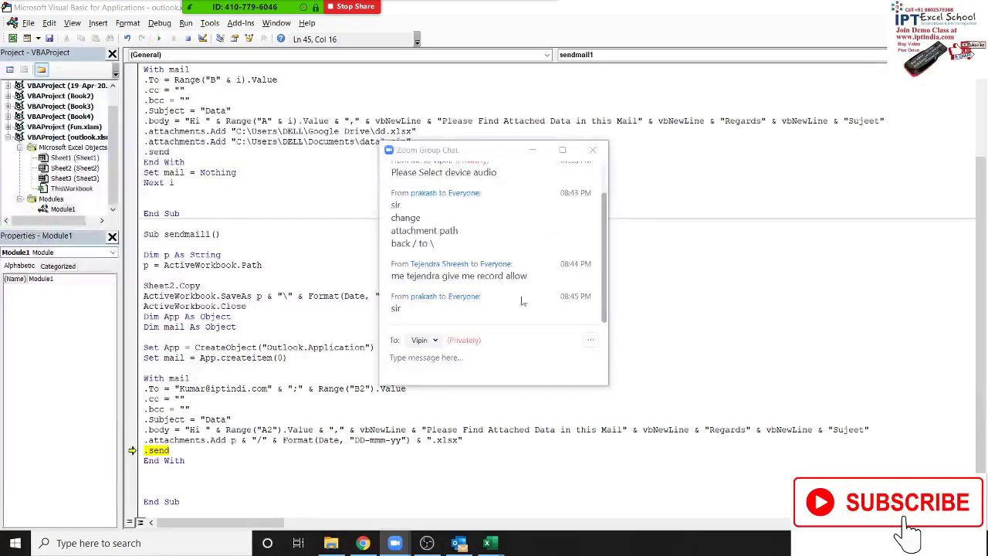
left_click(593, 150)
Delete the & ";" & Range("B2").Value part from sendmail1's .To line.
left_click(279, 389)
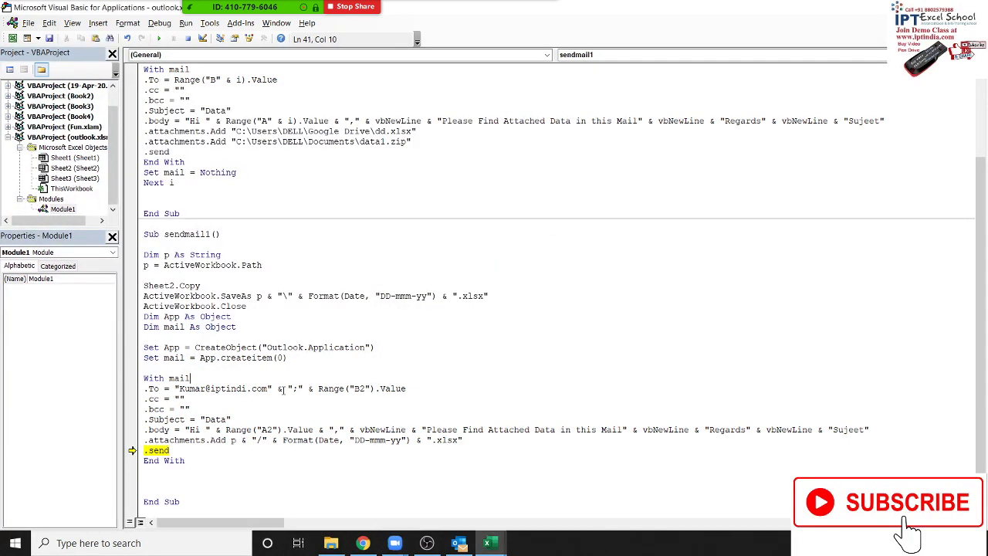
key("shift+Home")
key("shift+End")
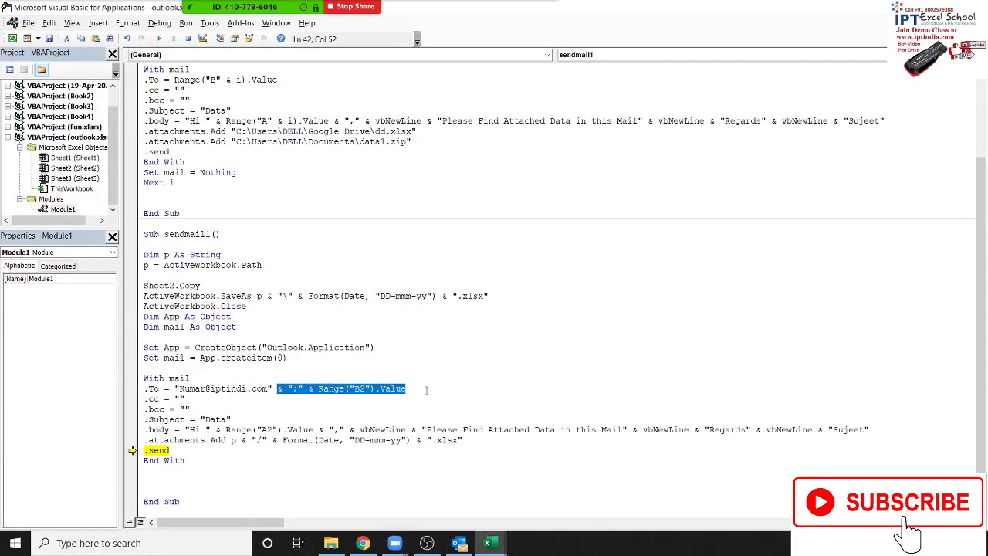
key("Delete")
key("Down")
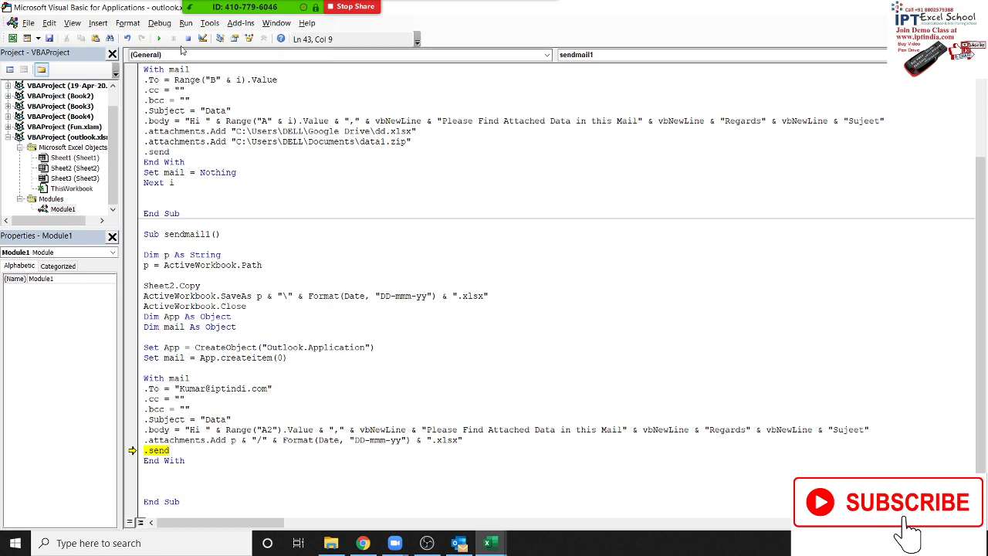
Reset the paused macro, rerun sendmail1 with F5, and replace the existing dated file.
left_click(188, 39)
left_click(164, 317)
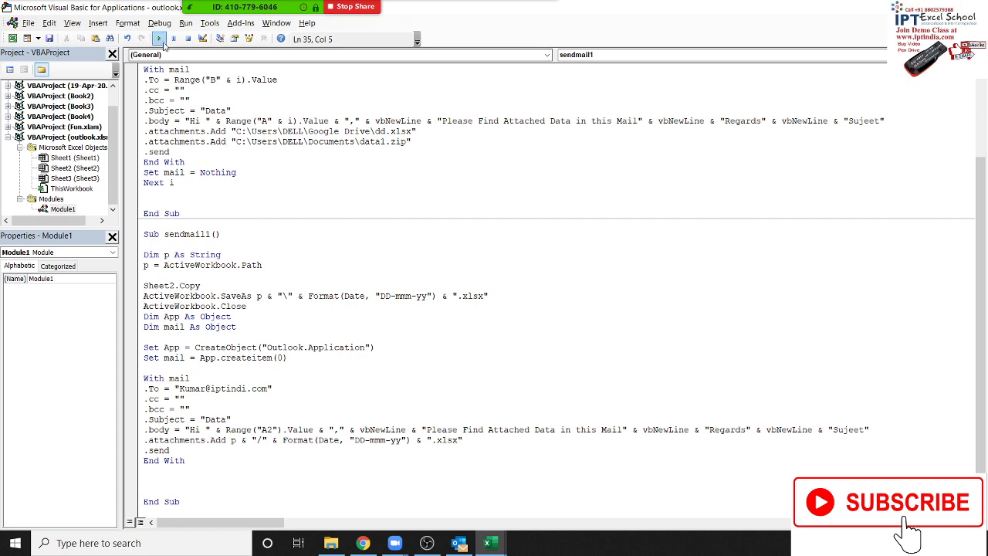
key("F5")
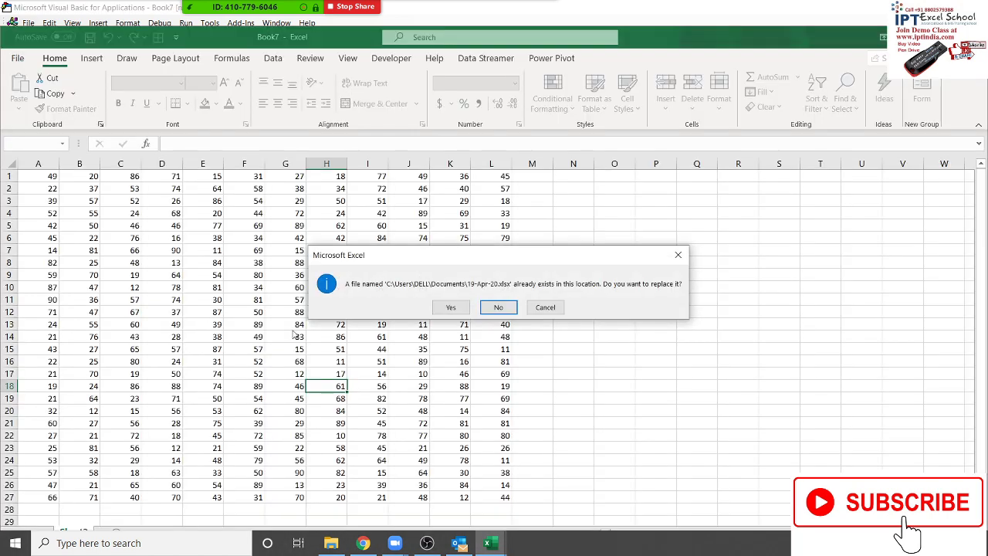
left_click(437, 309)
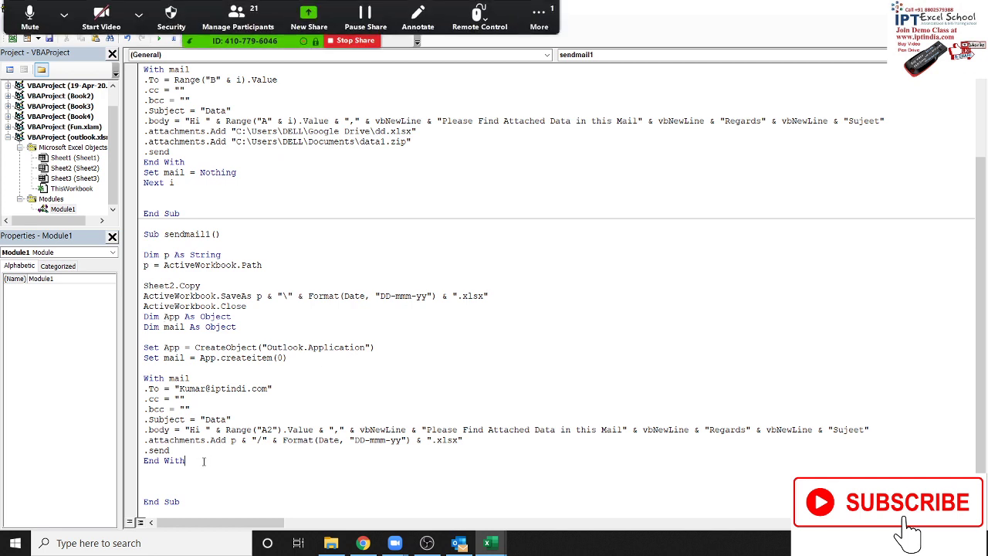
Place the caret at the end of sendmail1's .To recipient line after inspecting the cc line.
left_click(204, 461)
left_click(539, 17)
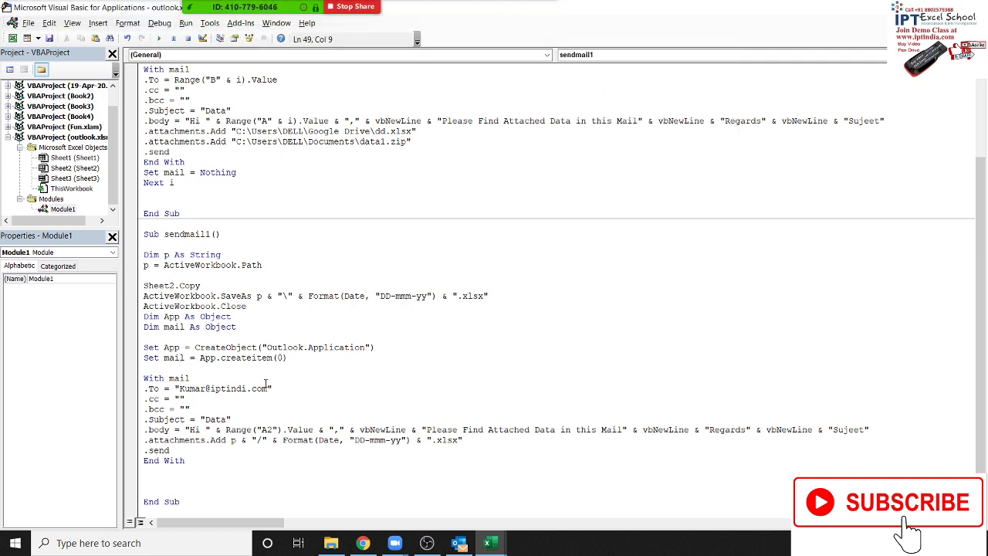
left_click(278, 388)
left_click_drag(180, 398, 185, 399)
double_click(205, 388)
left_click_drag(174, 398, 189, 409)
left_click(288, 381)
left_click(277, 387)
Restore the Range("B2") recipient part, then position the caret inside the address's closing quote.
key("ctrl+z")
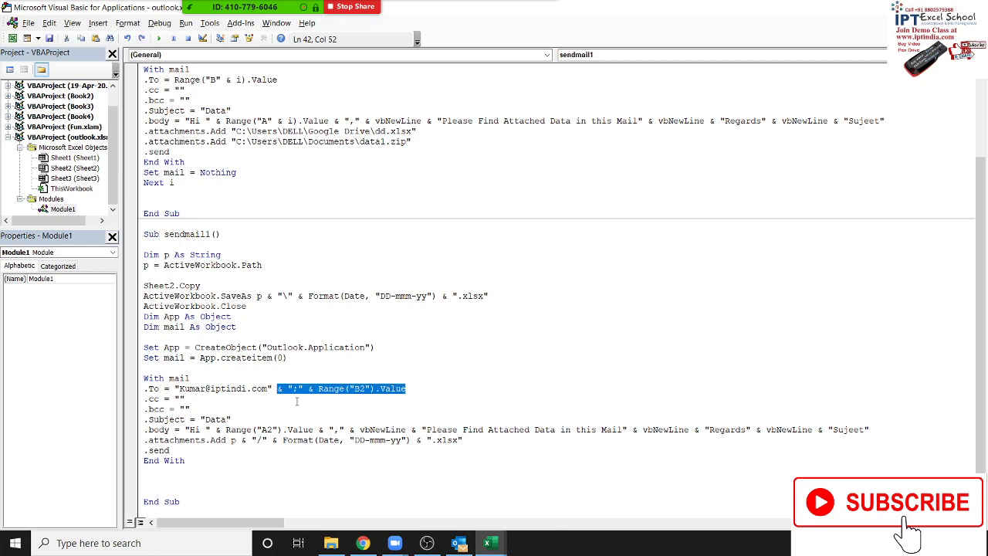
left_click(296, 401)
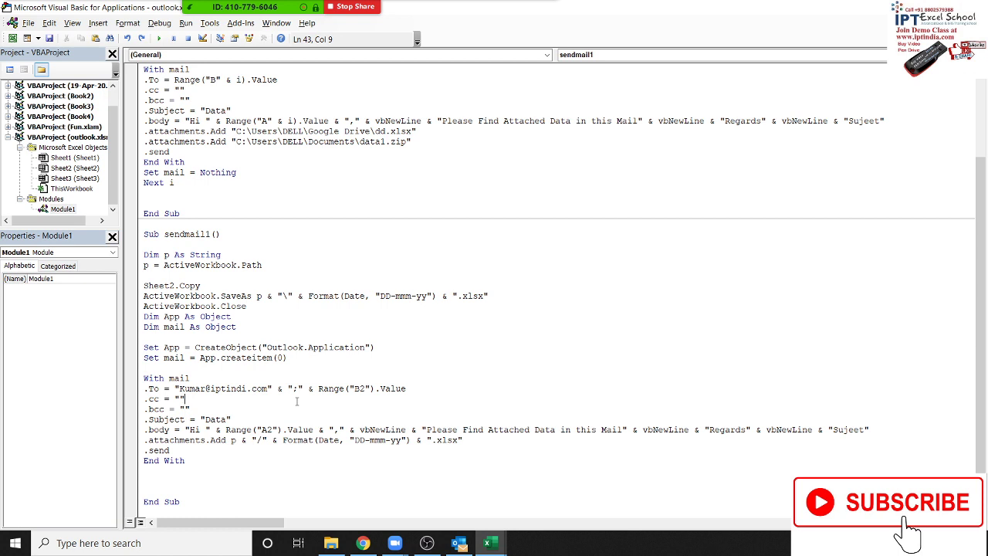
key("Up")
key("End")
left_click(305, 387)
left_click(283, 389)
left_click(271, 388)
left_click(270, 388)
Append a semicolon and a second e-mail address inside the .To string, then select the B2 part.
type(";")
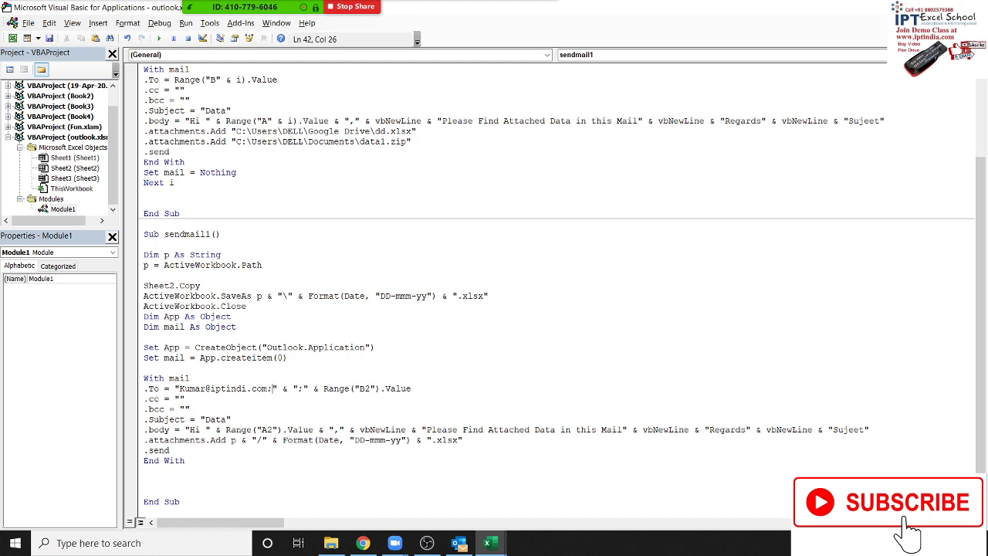
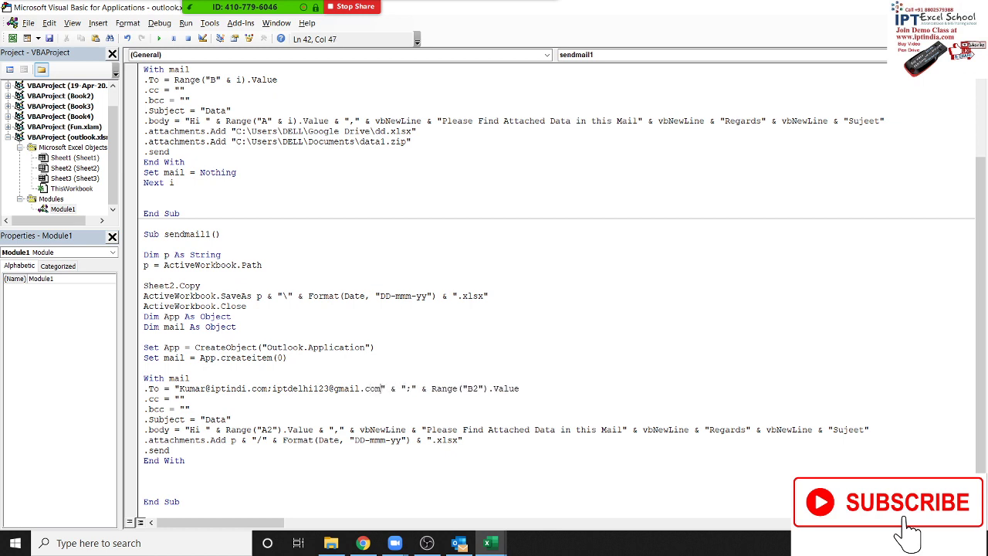
left_click(445, 366)
left_click_drag(390, 388, 541, 390)
Delete the selected Range("B2") part so .To holds only the two fixed addresses.
key("Delete")
left_click(300, 400)
left_click(202, 388)
left_click(181, 399)
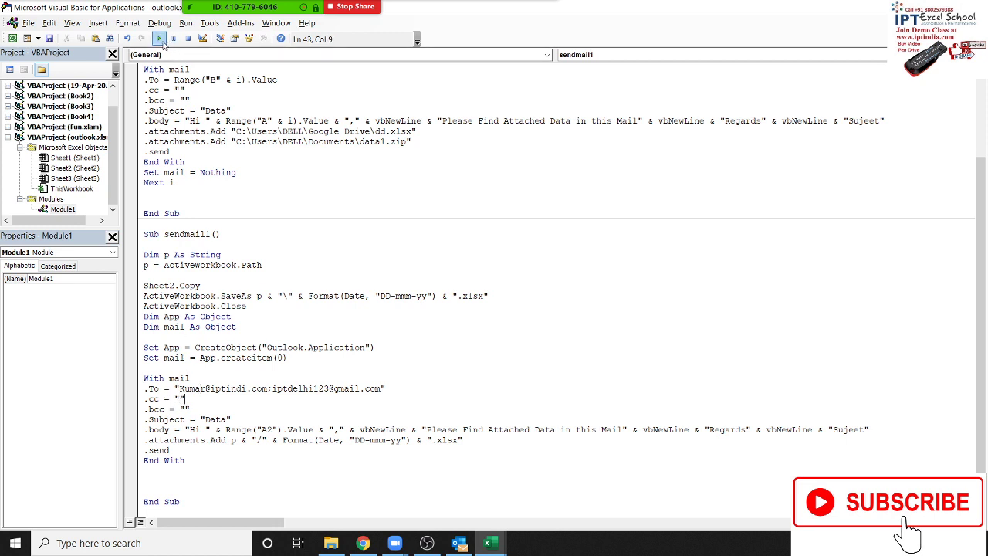
left_click(188, 376)
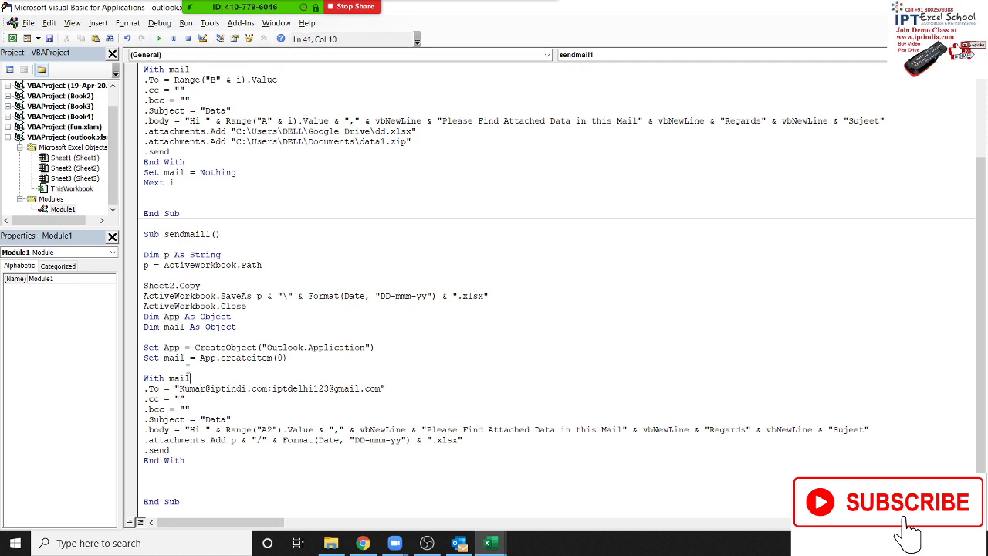
Rerun sendmail1 and replace the existing dated workbook file.
left_click(161, 40)
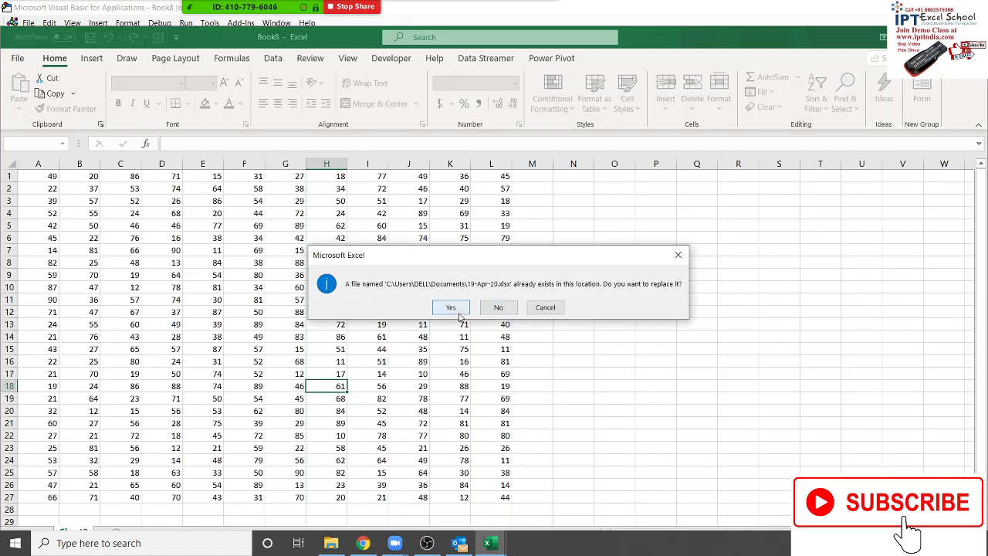
left_click(454, 308)
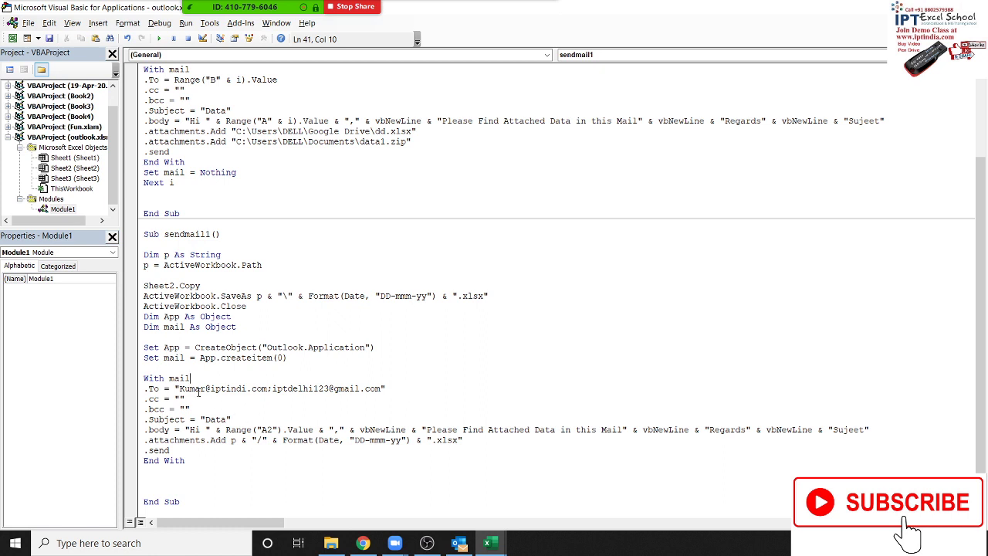
left_click(153, 347)
left_click(167, 365)
Insert blank lines before the With mail block and above Set App.
key("Return")
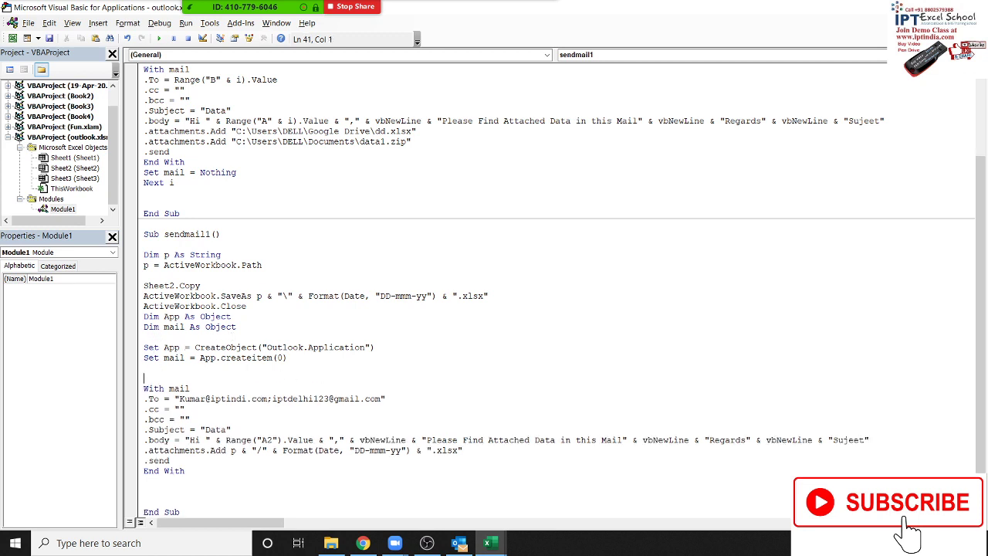
key("Up")
key("Up")
key("Up")
key("Up")
key("Return")
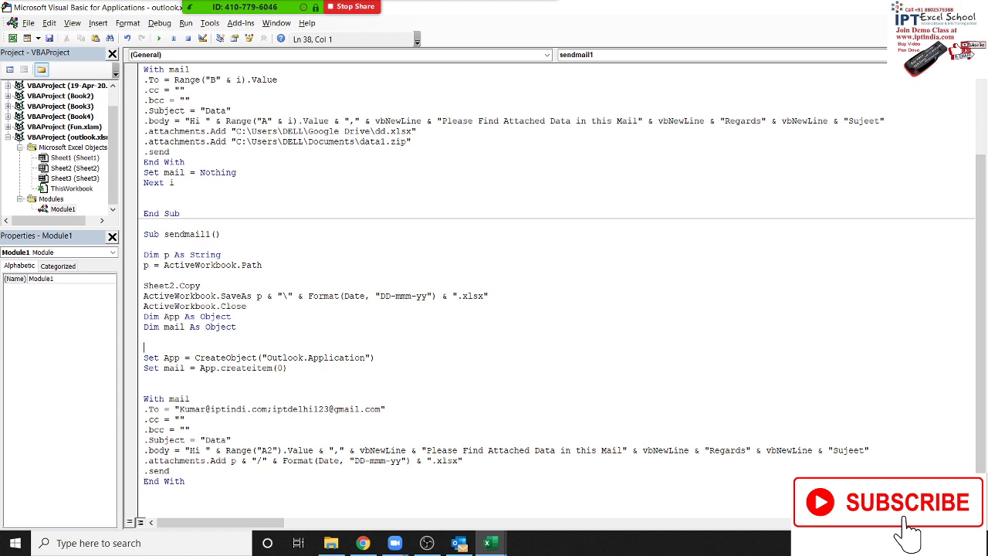
key("Return")
key("Up")
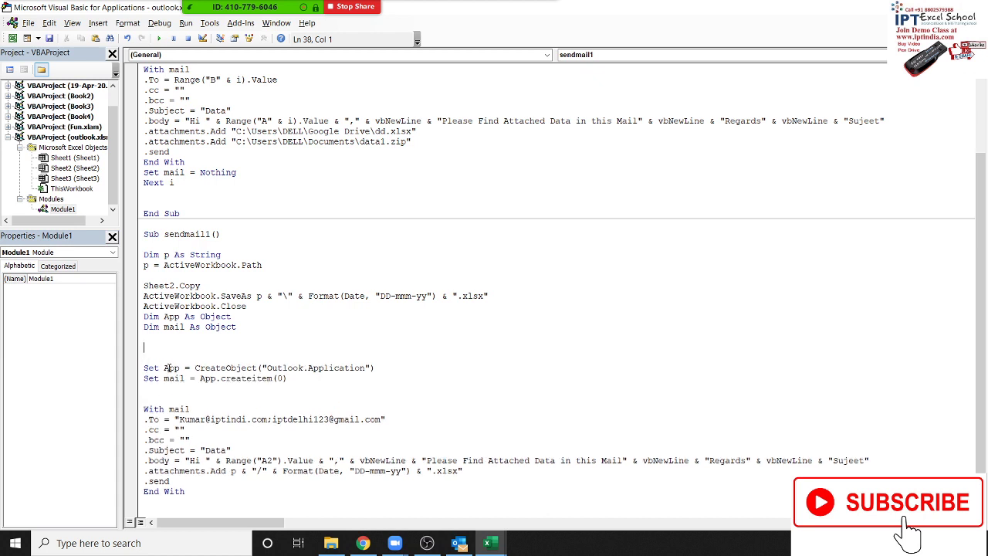
Declare 'Dim t As String', fixing the 'dum' typo after the compile error.
type("dum ")
type("t as ")
type("sr")
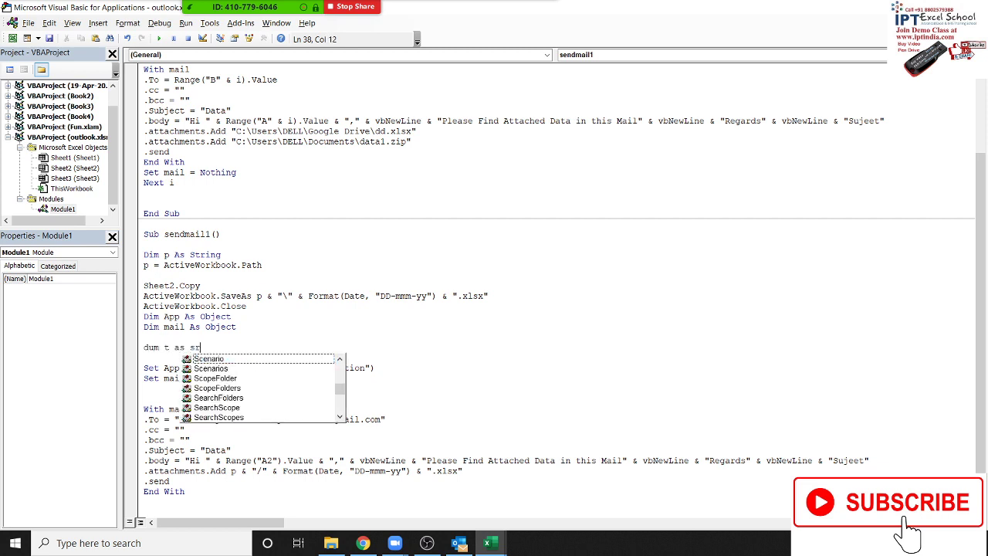
type("t")
key("BackSpace")
key("BackSpace")
type("tr")
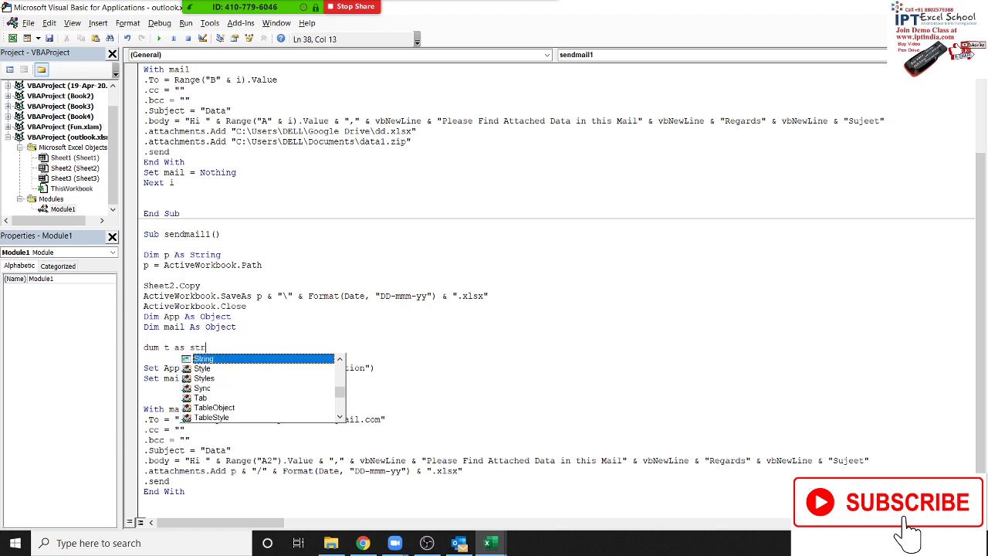
key("Tab")
left_click(217, 422)
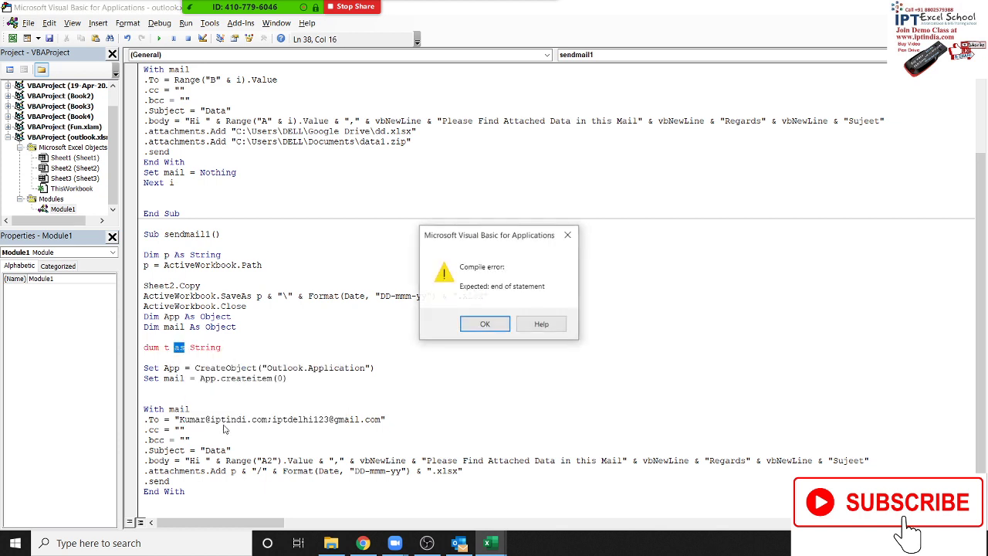
left_click(478, 324)
left_click(153, 348)
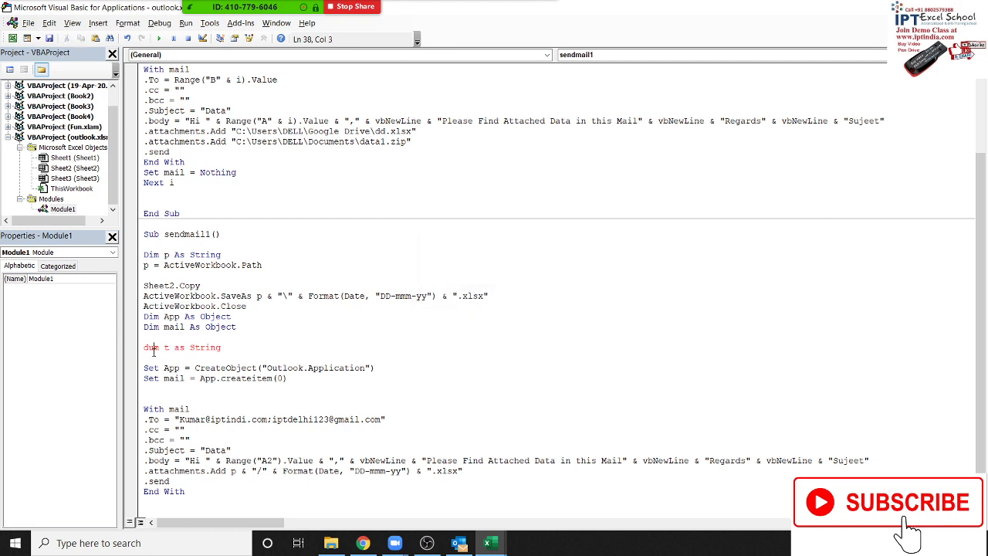
key("BackSpace")
type("i")
key("Down")
Add a 't=' line, then delete it together with the t declaration.
key("Return")
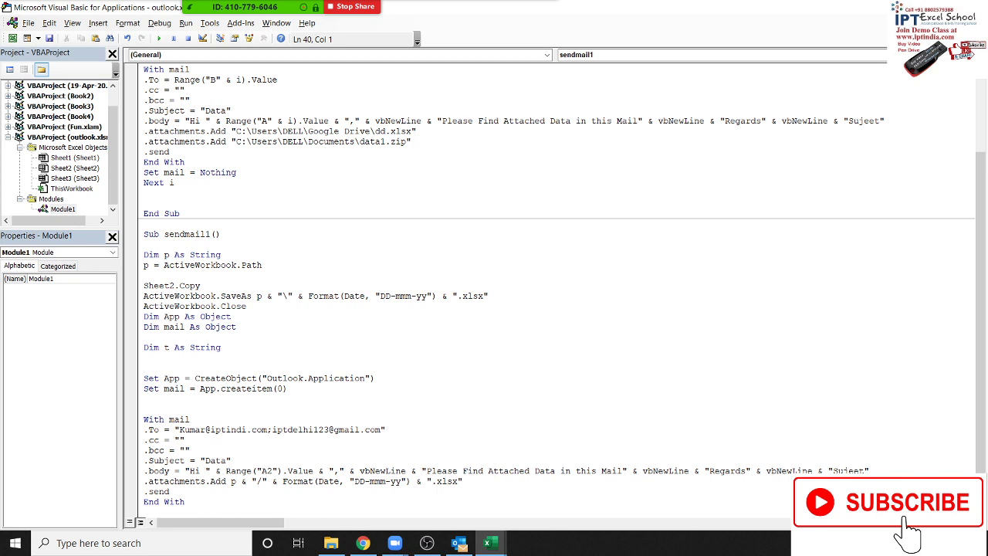
type("t=")
key("shift+Up")
key("shift+Up")
key("shift+Left")
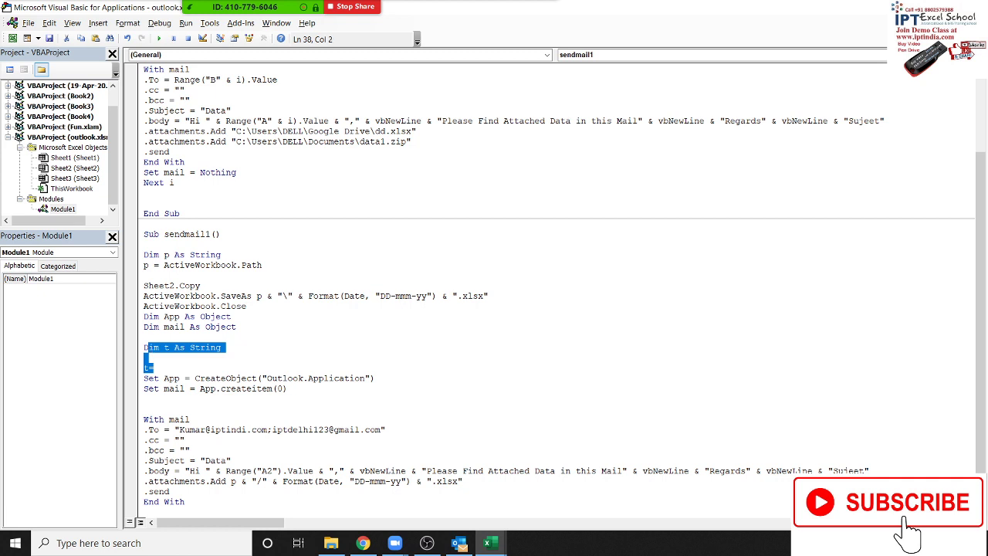
key("shift+Left")
key("Delete")
key("Down")
key("Down")
key("Down")
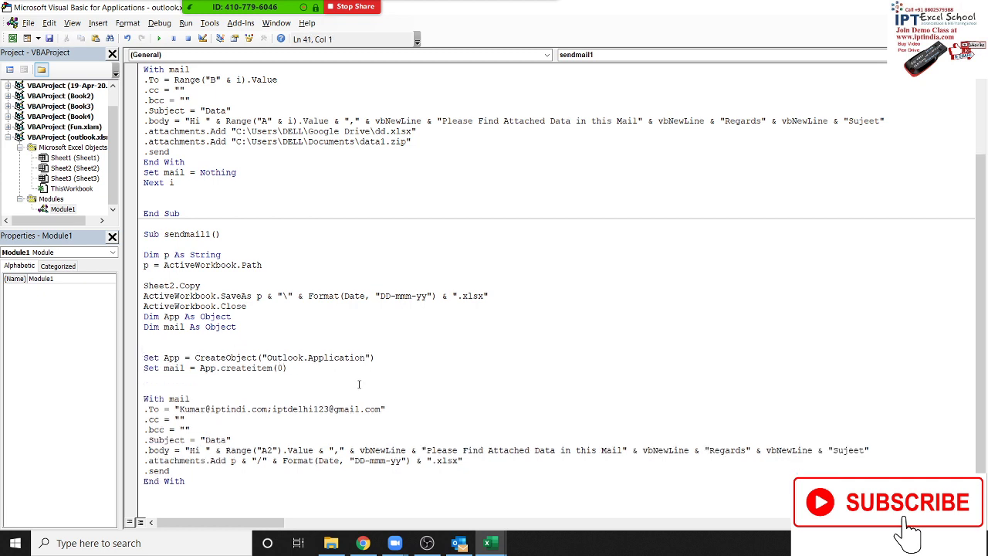
scroll(359, 383, "down", 1)
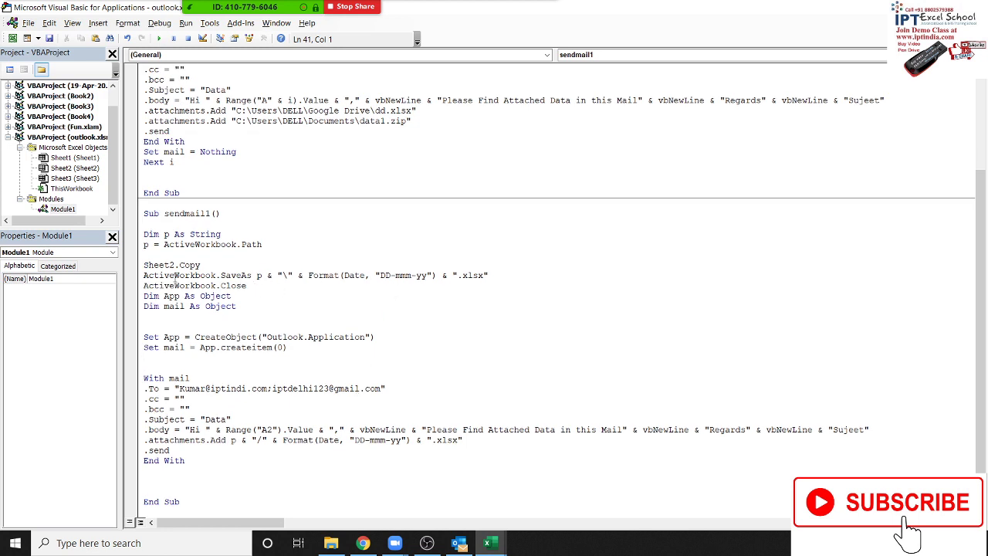
Review the save-and-close lines, then add empty lines below sendmail1's End Sub.
left_click_drag(143, 275, 521, 289)
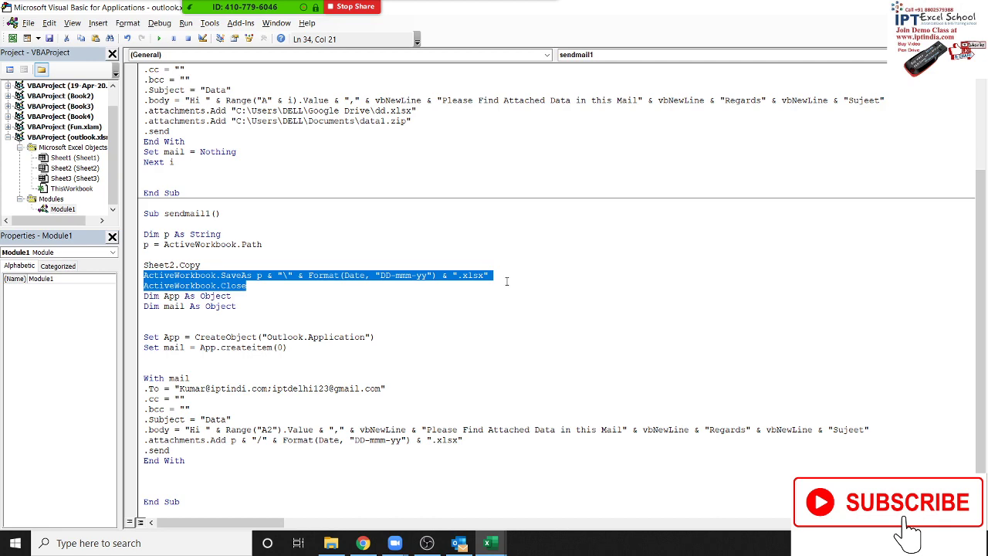
left_click(229, 493)
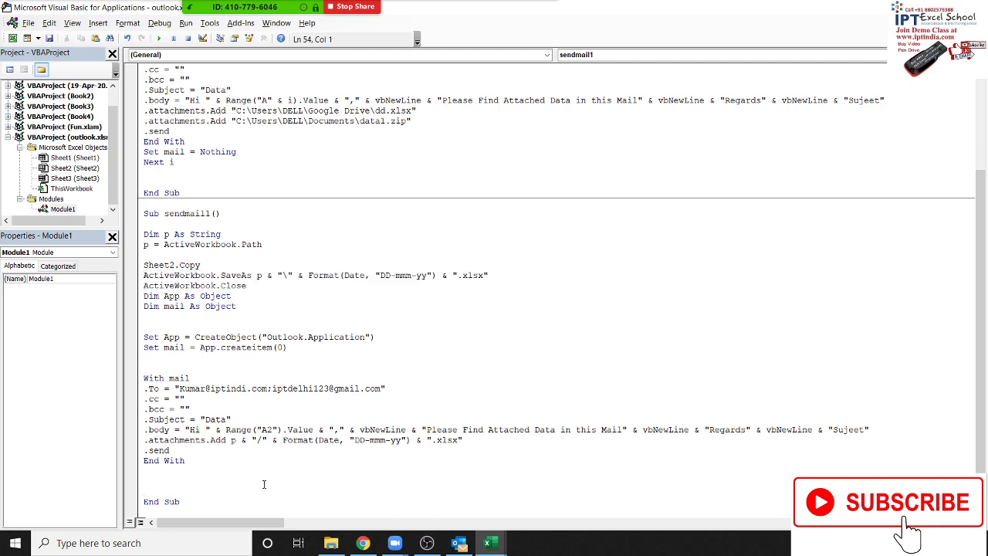
left_click(245, 499)
key("Return")
key("Return")
key("Return")
key("Return")
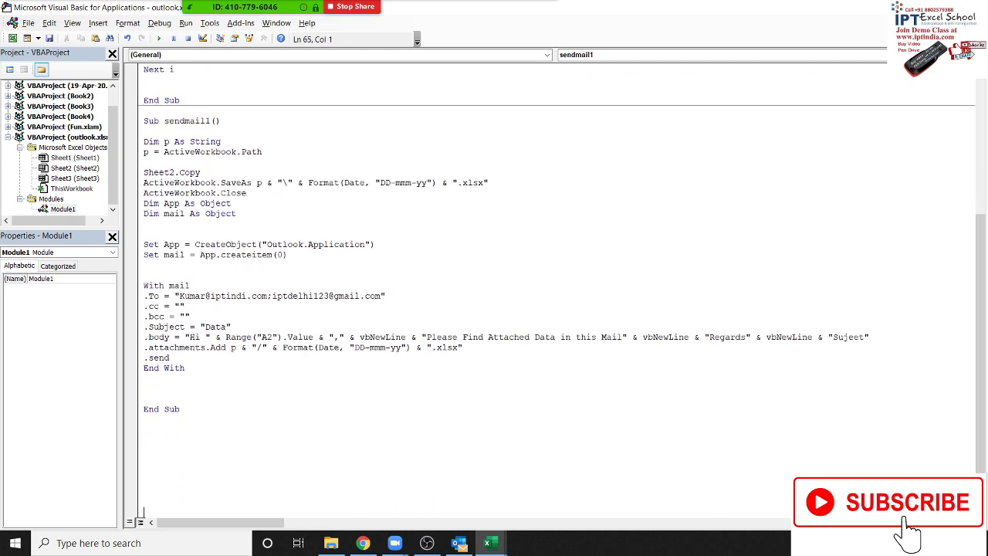
key("Return")
key("Return")
key("Return")
key("Return")
key("Return")
key("Return")
key("Return")
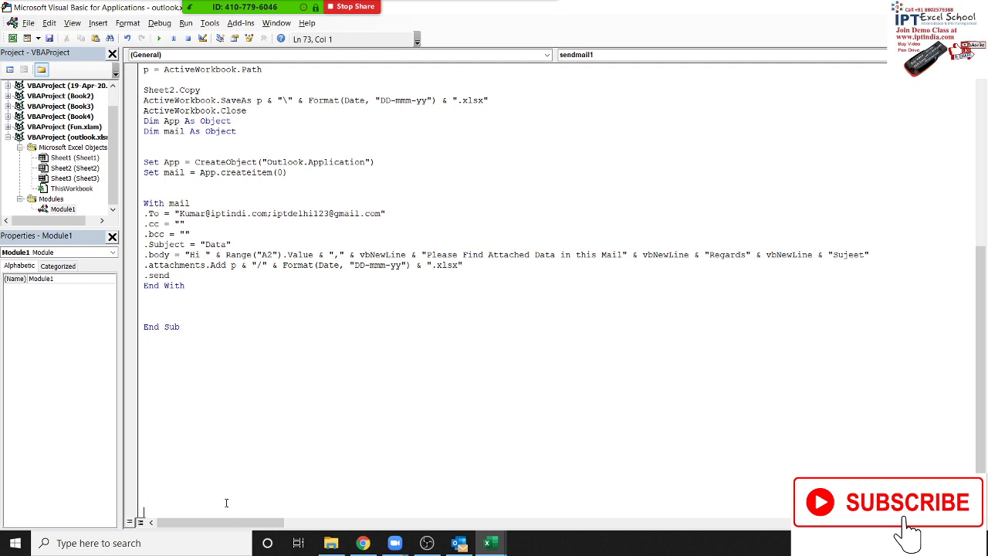
Duplicate Sheet2 as Sheet2 (2) beside it and group the two sheets.
left_click(413, 479)
mouse_move(459, 543)
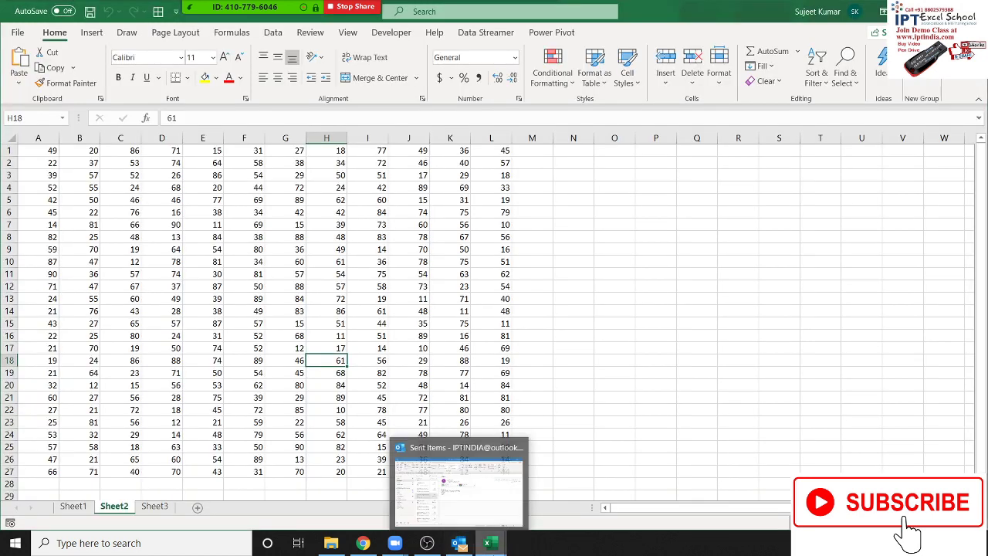
left_click(128, 471)
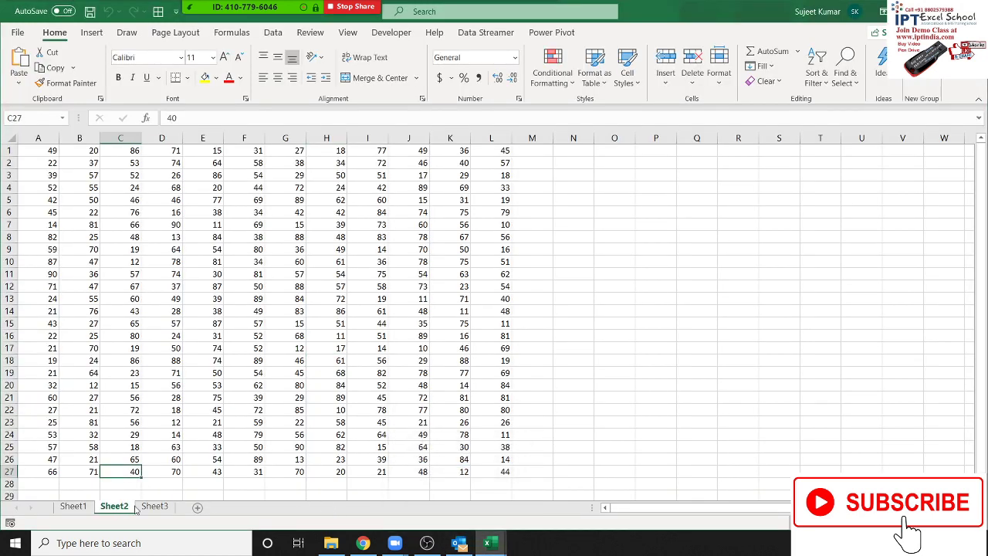
left_click_drag(136, 509, 181, 506)
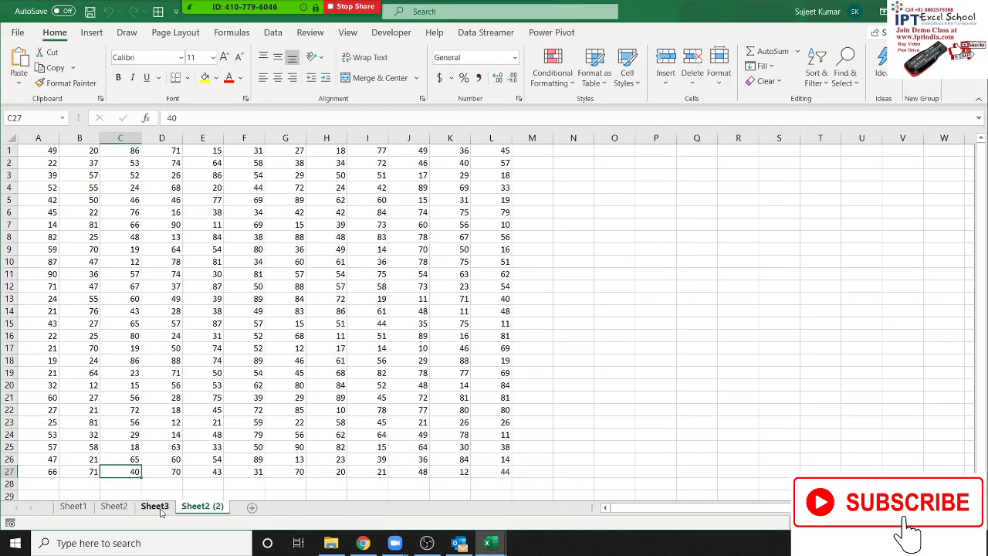
left_click(158, 508)
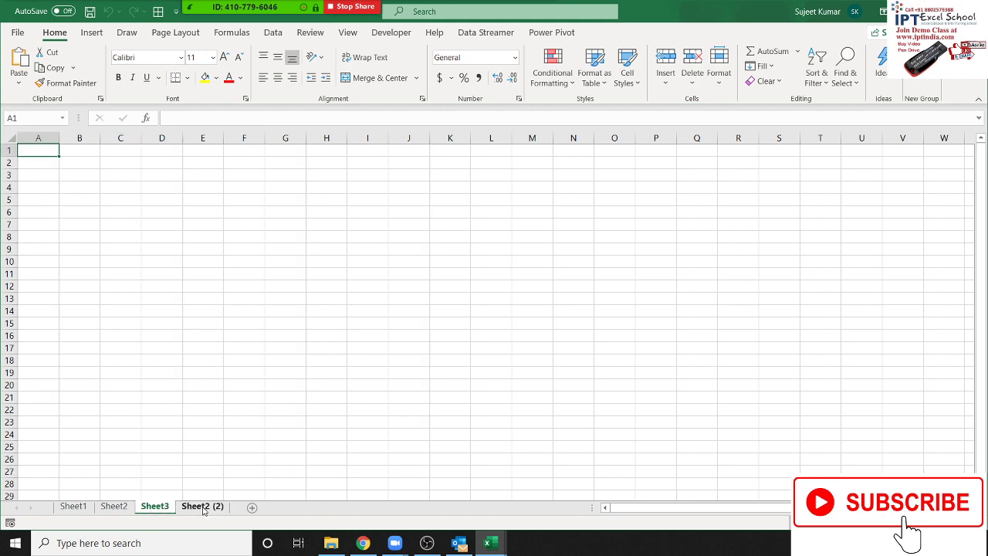
left_click_drag(205, 510, 149, 516)
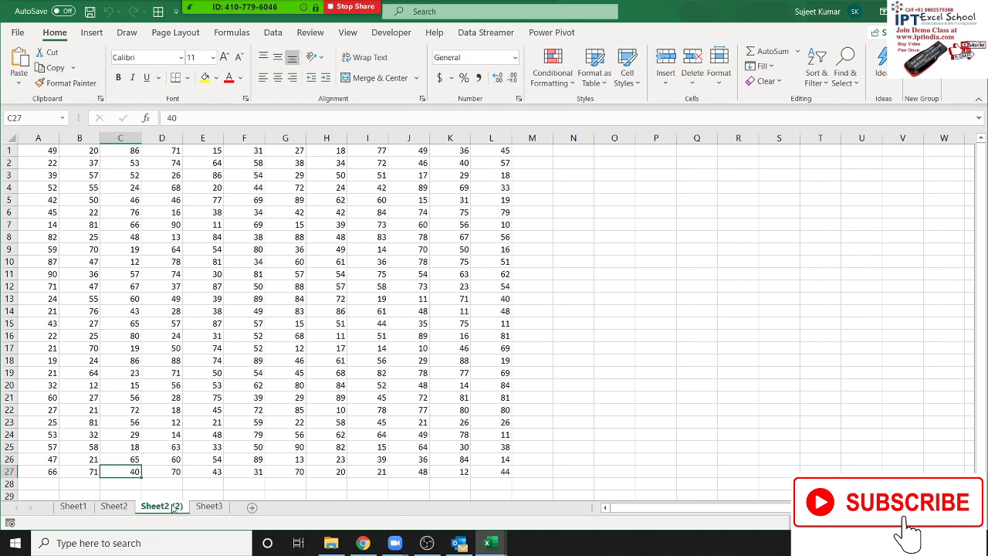
left_click(120, 516)
left_click(148, 512, "ctrl")
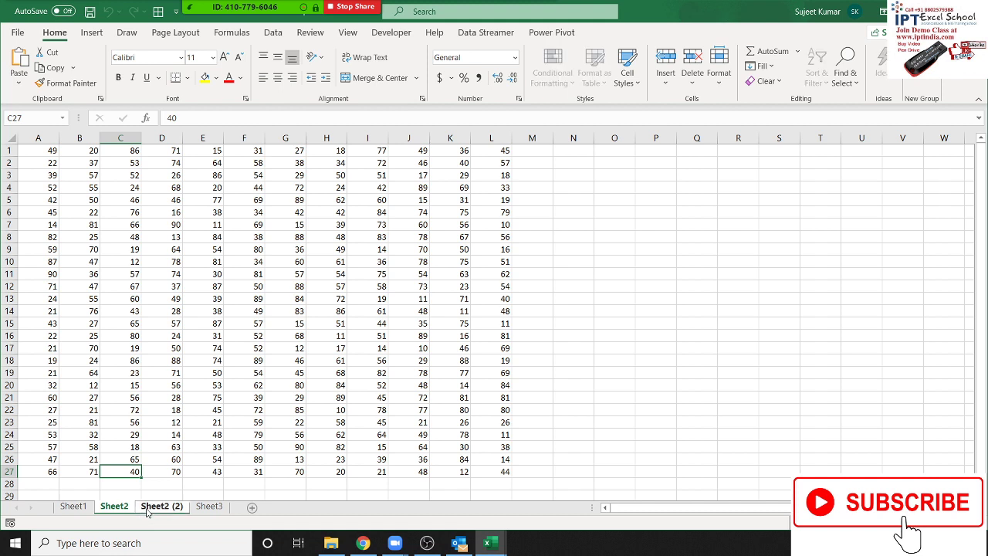
Copy both grouped sheets into a new workbook, then close Book9 and return to the VBA Editor.
right_click(148, 510)
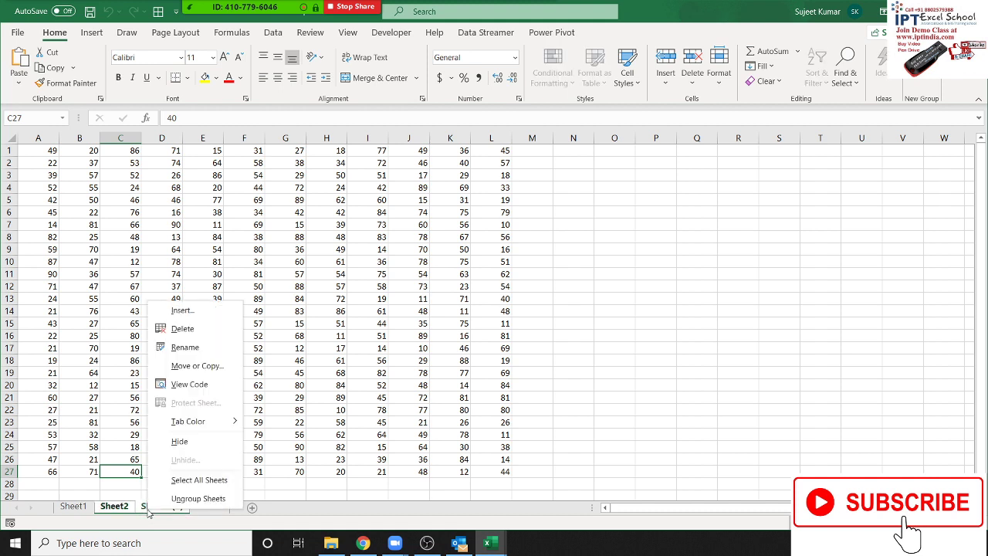
left_click(200, 367)
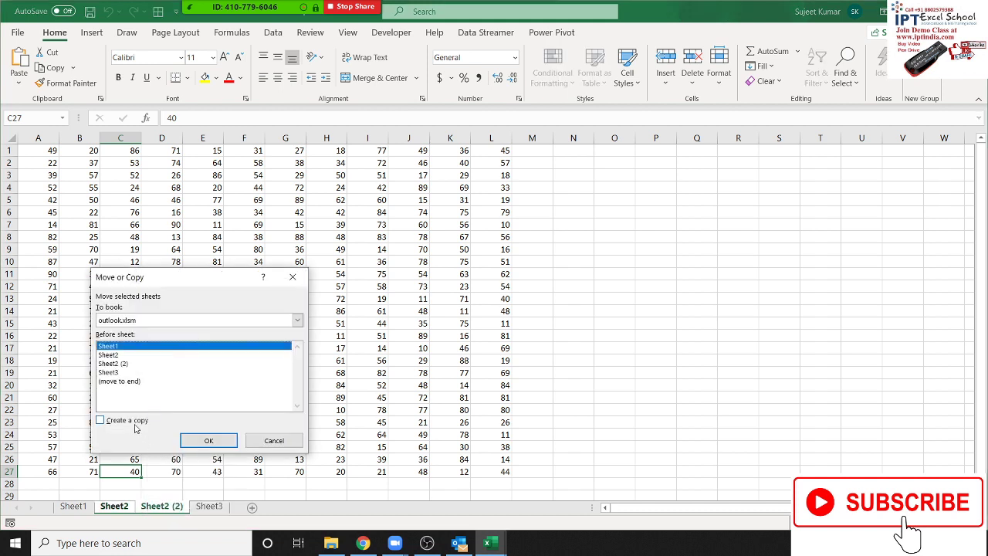
left_click(138, 423)
left_click(183, 319)
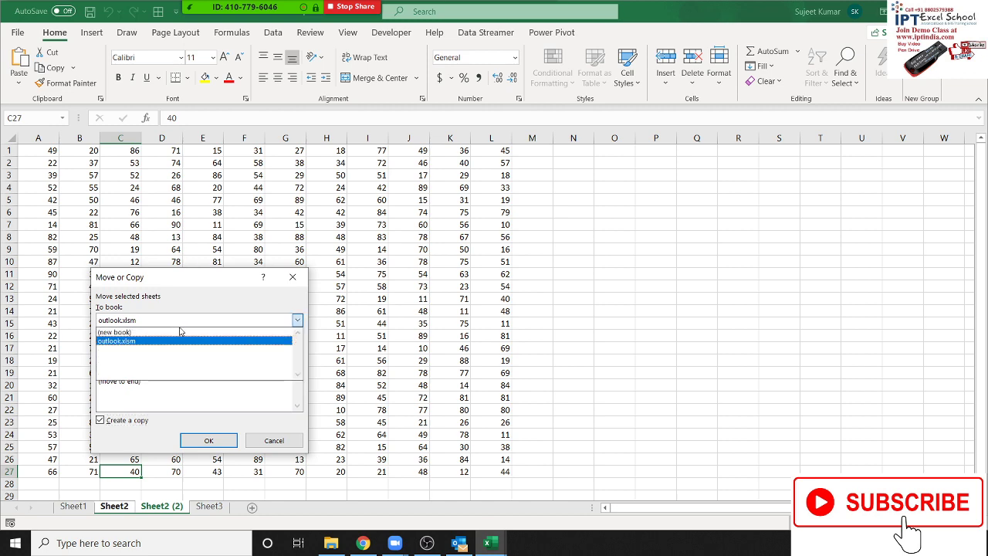
left_click(180, 332)
left_click(209, 440)
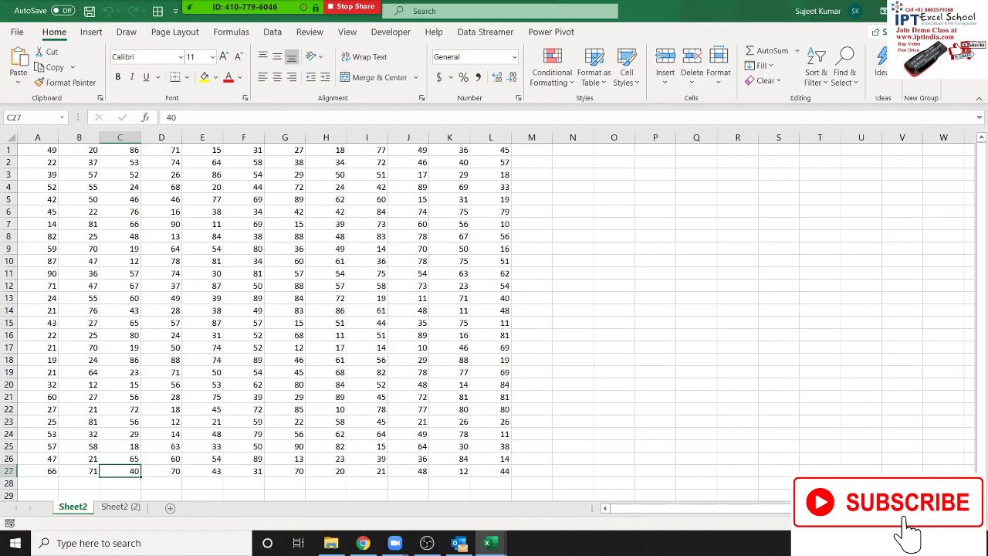
left_click(975, 11)
left_click(554, 355)
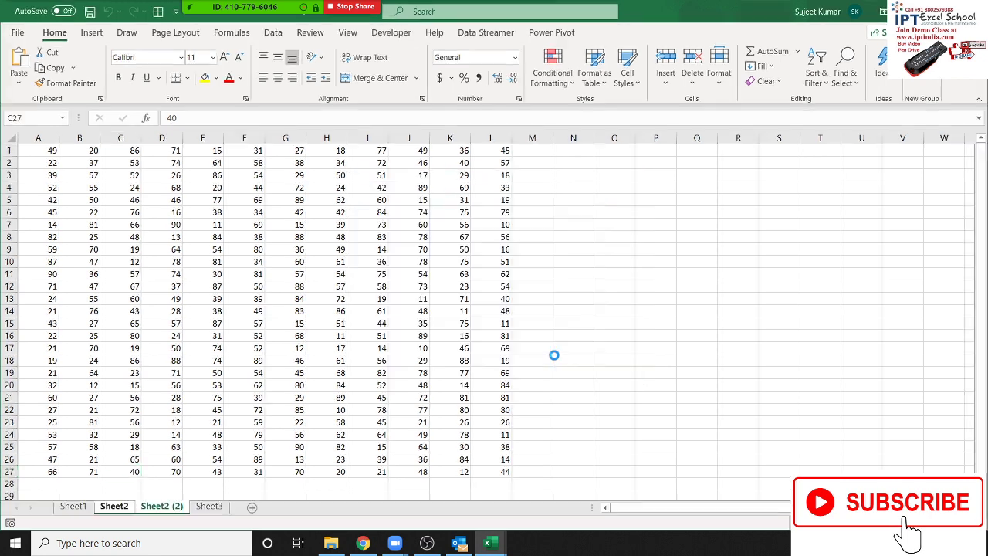
key("alt+Tab")
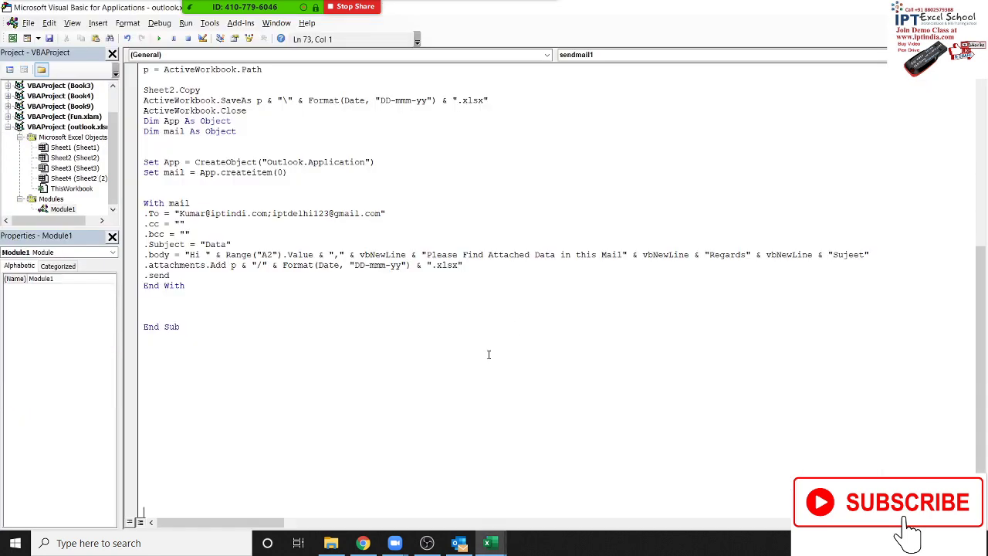
Insert blank lines above and below the Sheet2.Copy line.
left_click(169, 91)
key("Down")
key("Up")
key("Return")
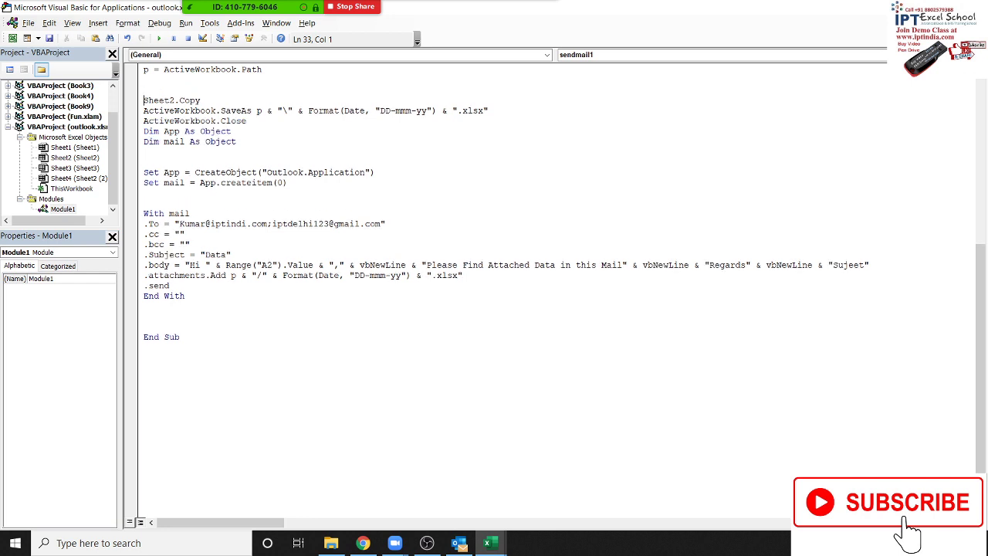
key("Down")
key("Return")
key("Return")
key("Up")
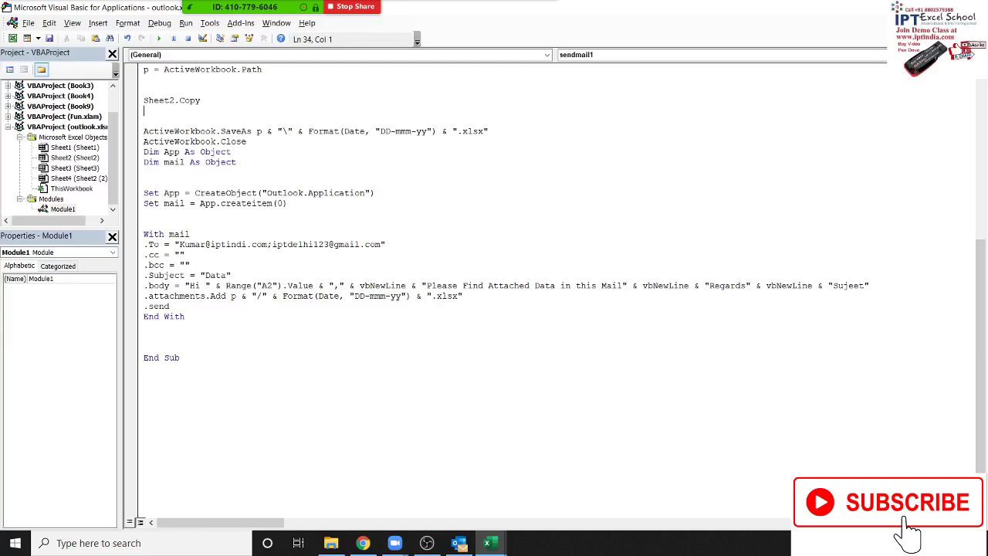
Type sheets(Array("Sheet2",Sheets2 (2) on the new line under Sheet2.Copy.
type("sheets")
type("(")
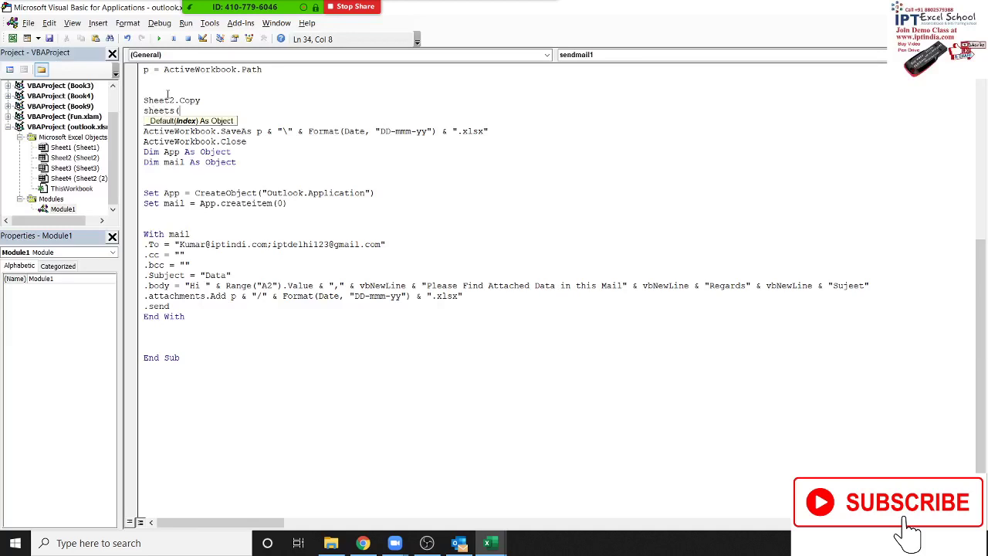
type("Arra")
type("y(")
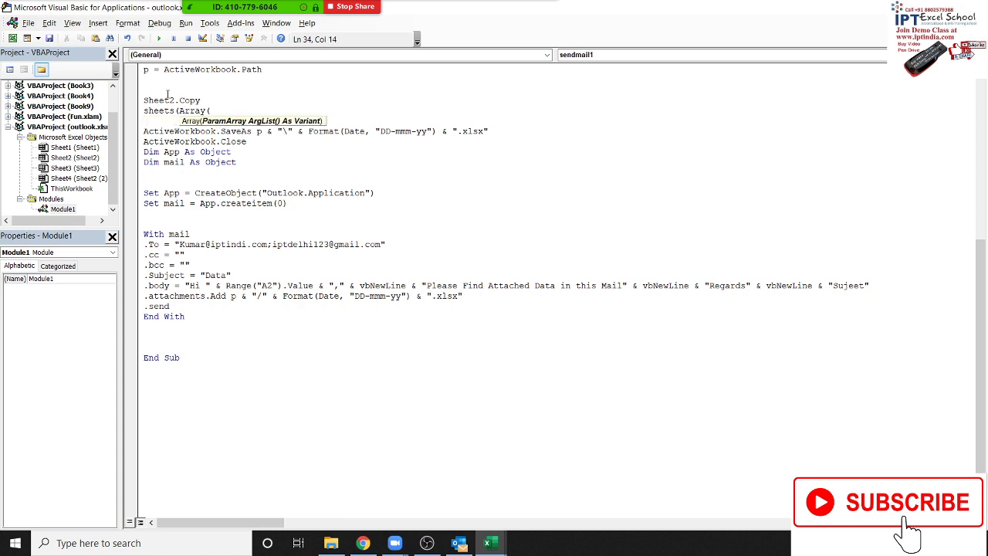
type("\"Sh")
type("eet2")
type("\"")
key("BackSpace")
type("\",")
type("Sheets")
type("2")
type("(")
key("BackSpace")
type("(2")
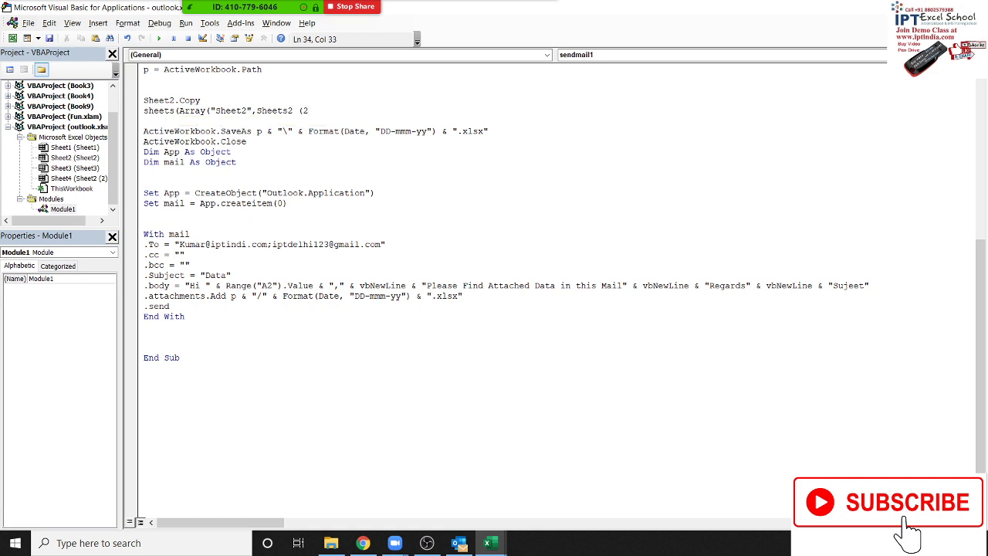
type(")")
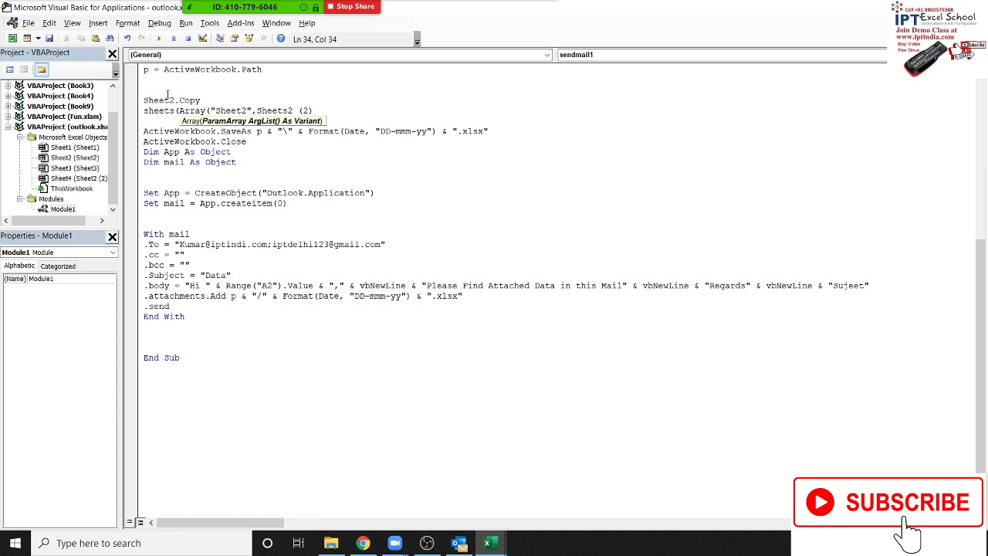
type("\"")
Complete the line as Sheets(Array("Sheet2", "Sheets2 (2)")).Move and switch back to the worksheet.
key("Left")
key("Left")
key("Left")
key("Left")
key("Left")
key("Left")
key("Left")
type("\"")
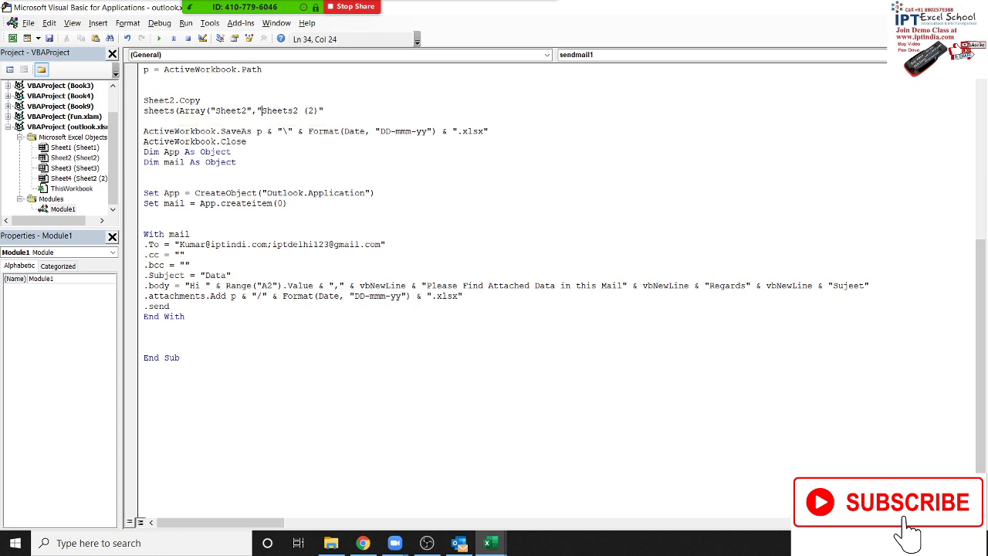
key("Right")
key("Right")
key("Right")
type(")")
type(").")
type("Move")
key("Return")
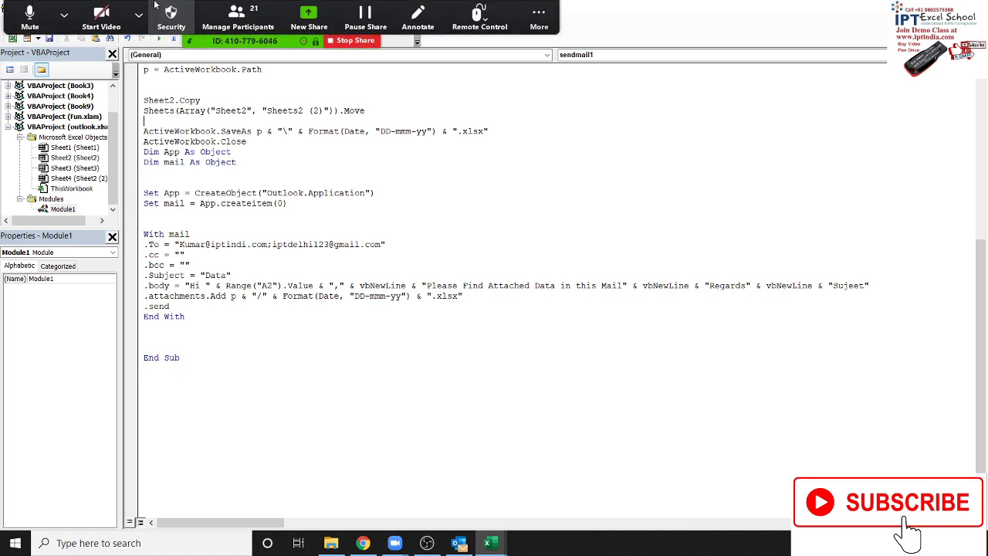
key("alt+F11")
Select C1:H11 on the sheet, then start an empty Sub sendmail() below the existing macro's End Sub.
left_click(138, 14)
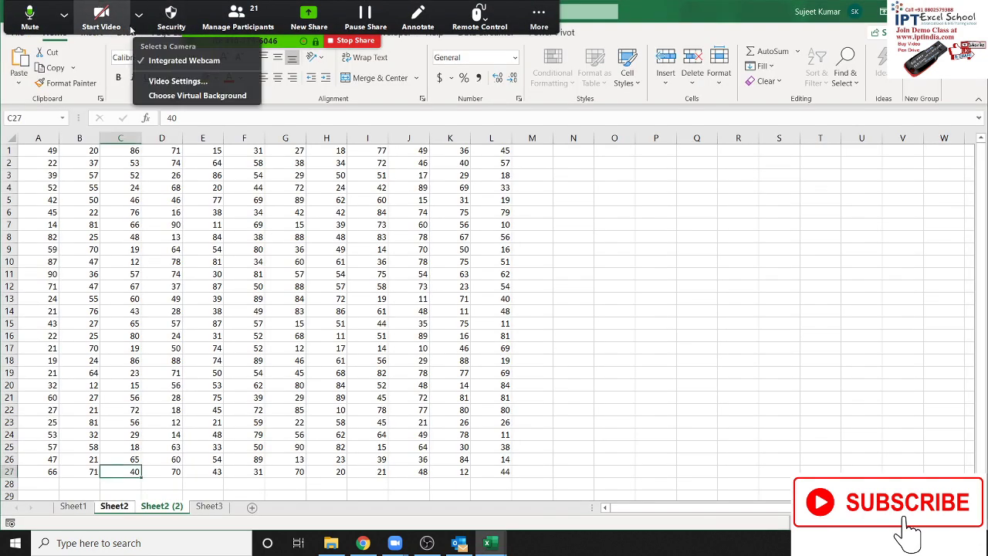
left_click_drag(124, 151, 329, 283)
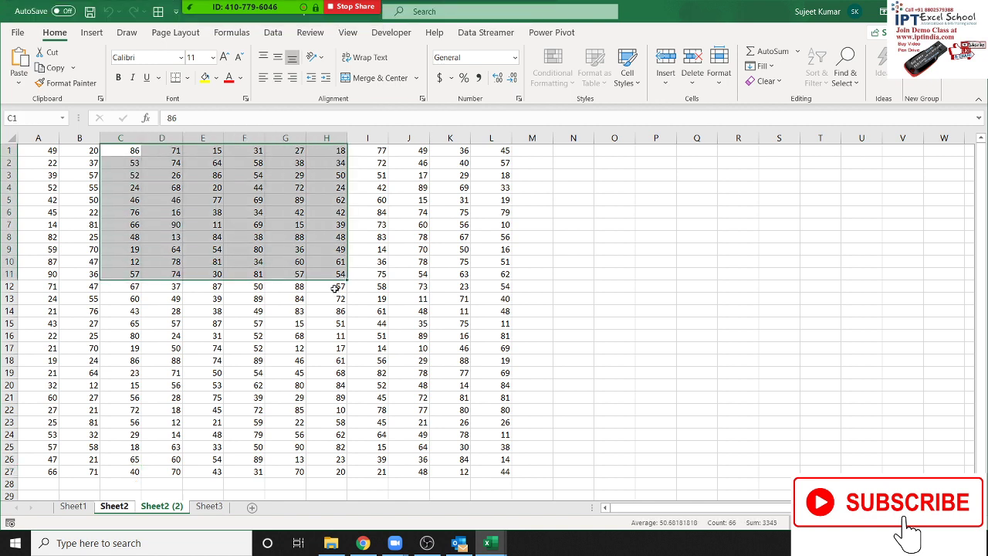
key("alt+Tab")
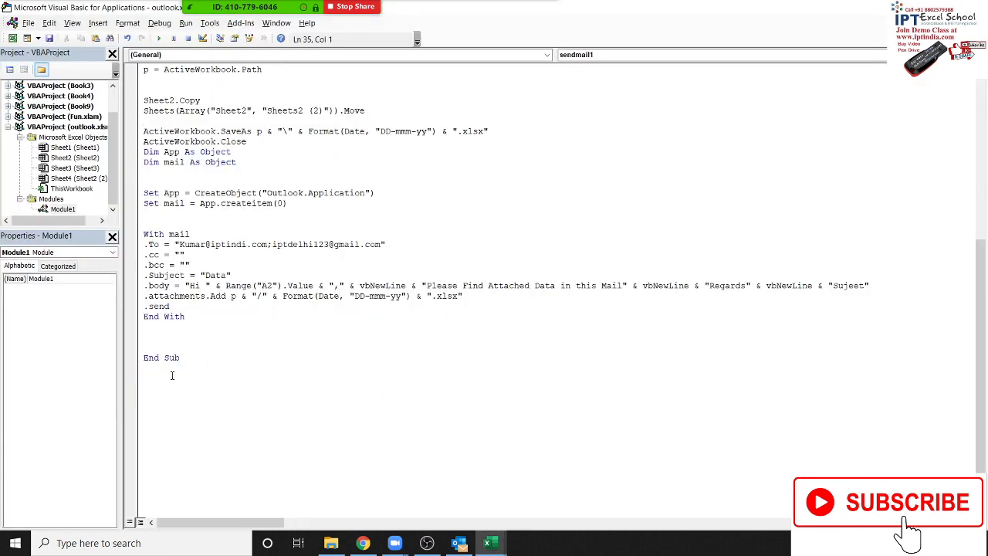
left_click(172, 375)
key("Return")
type("sub ")
type("rr")
key("BackSpace")
key("BackSpace")
type("send")
type("mail")
type("()")
key("Return")
key("Return")
key("Return")
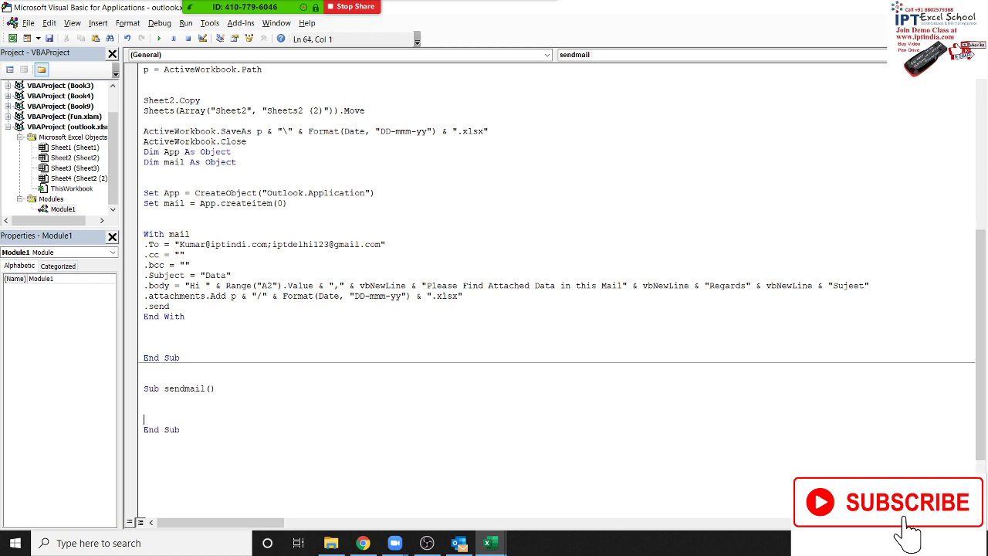
Rename the new macro to sendmail_1 and declare Dim r As Range.
scroll(220, 370, "down", 2)
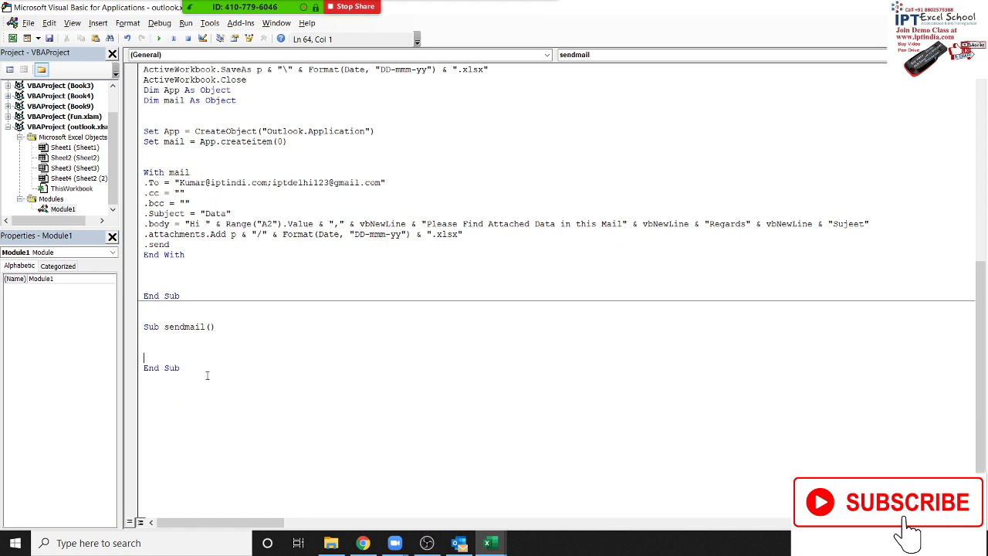
left_click(206, 327)
type("_")
type("1")
left_click(161, 342)
key("Return")
key("Return")
type("dim ")
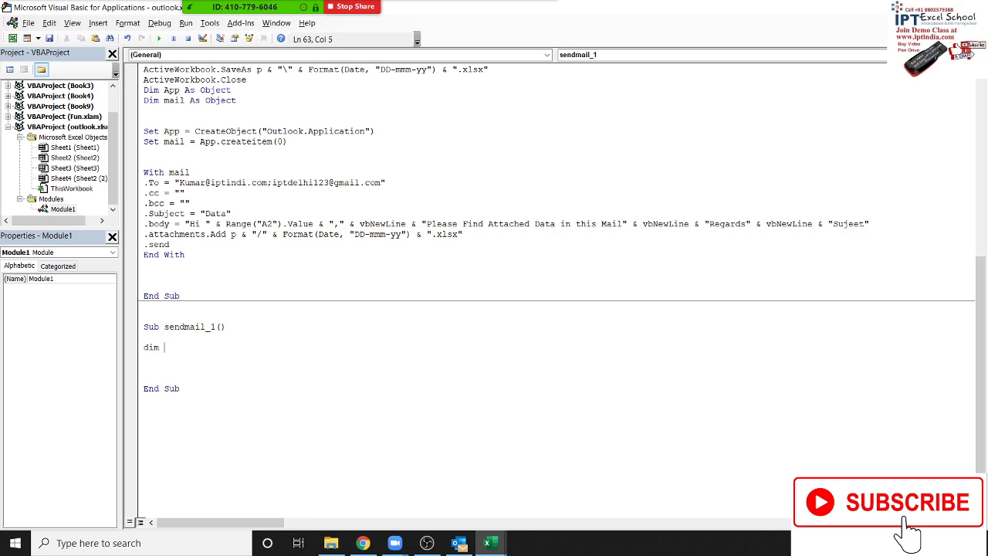
type("r as ra")
key("Return")
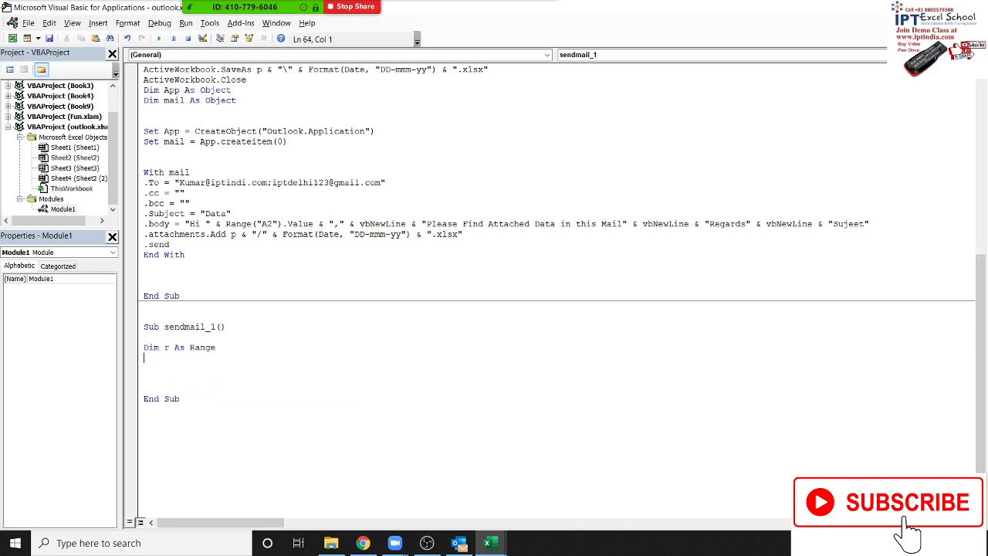
key("Return")
Add Set r = Selection, after reselecting C3:G12 on the worksheet.
type("set ")
type("r =")
key("alt+Tab")
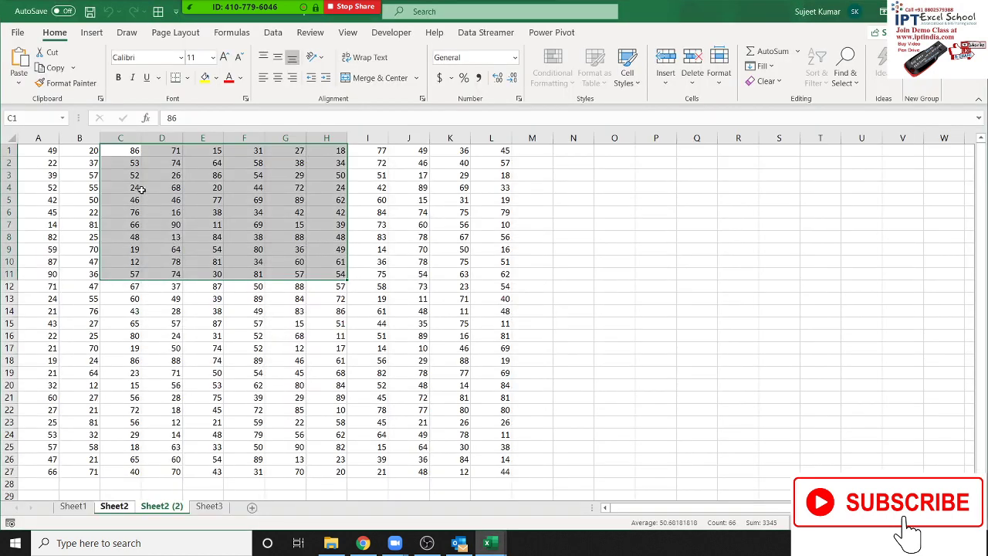
left_click_drag(135, 176, 286, 286)
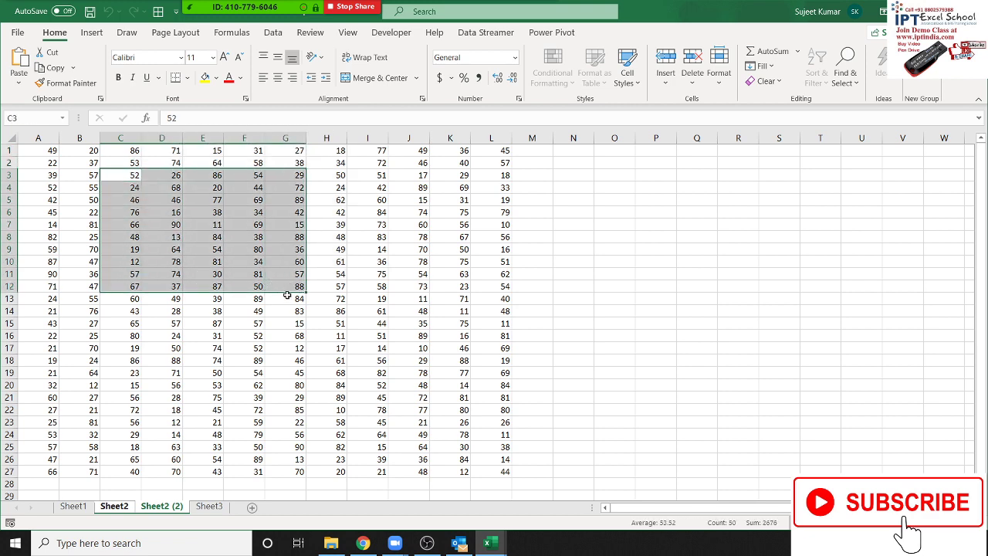
key("Tab")
key("alt+Tab")
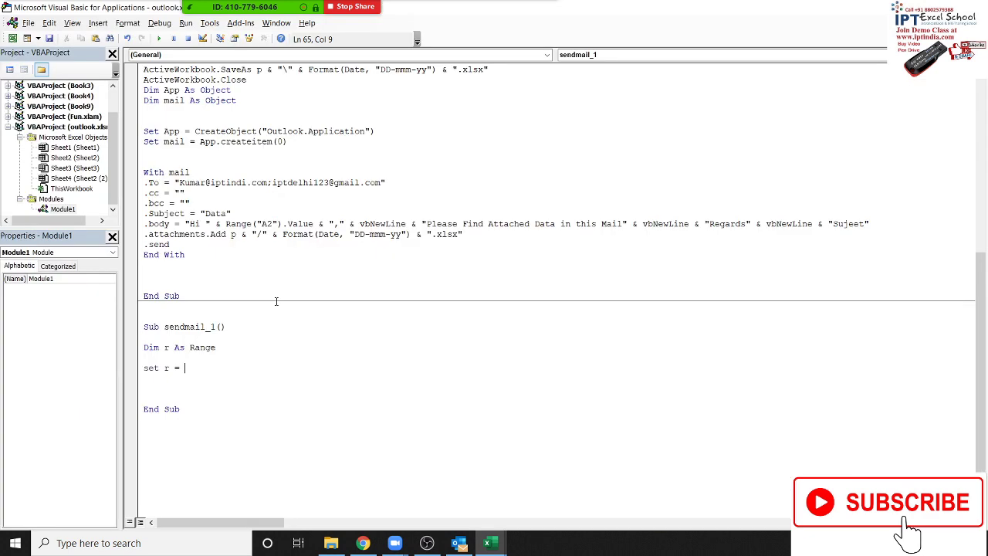
type("selec")
type("tion")
key("Return")
Add a Workbooks.Add line below Set r = Selection.
scroll(268, 301, "down", 1)
key("Return")
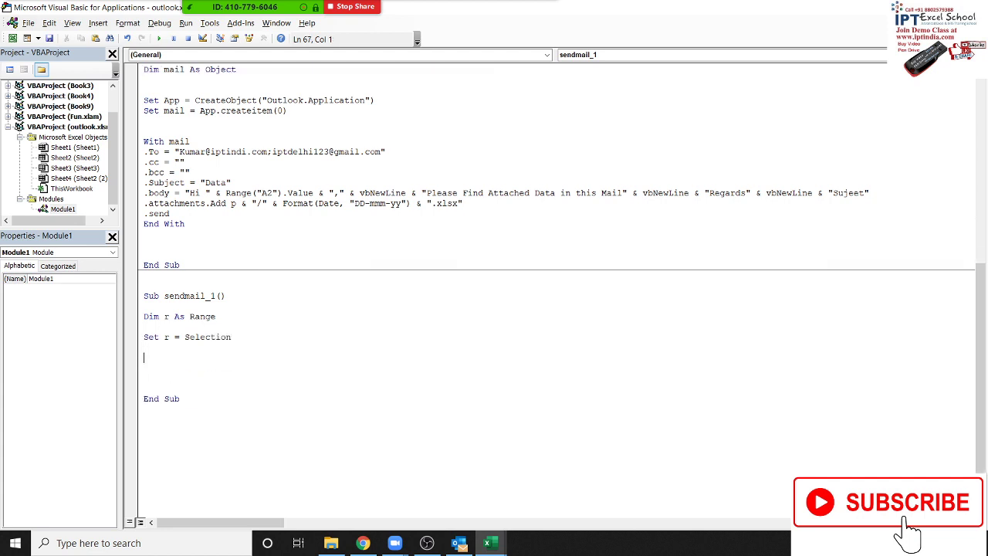
type("workbo")
type("oks.ad")
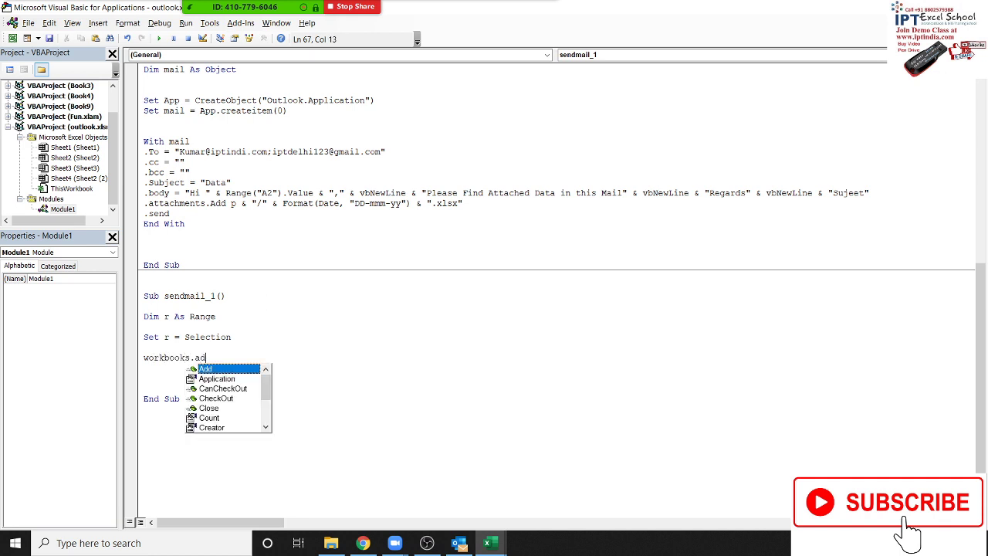
key("Tab")
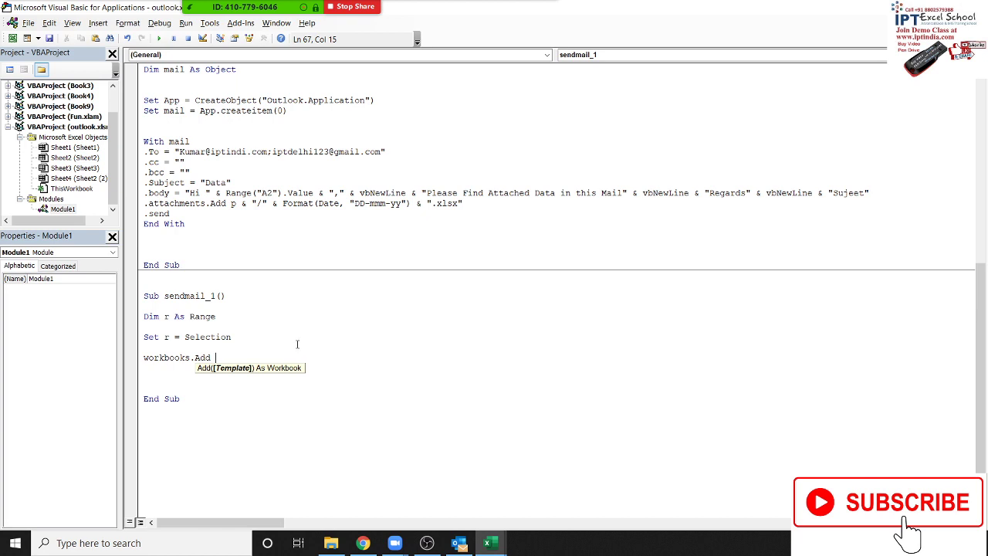
Rearrange the lines around Workbooks.Add, keeping it and inserting a blank line above it.
left_click(129, 360)
left_click_drag(129, 361, 138, 328)
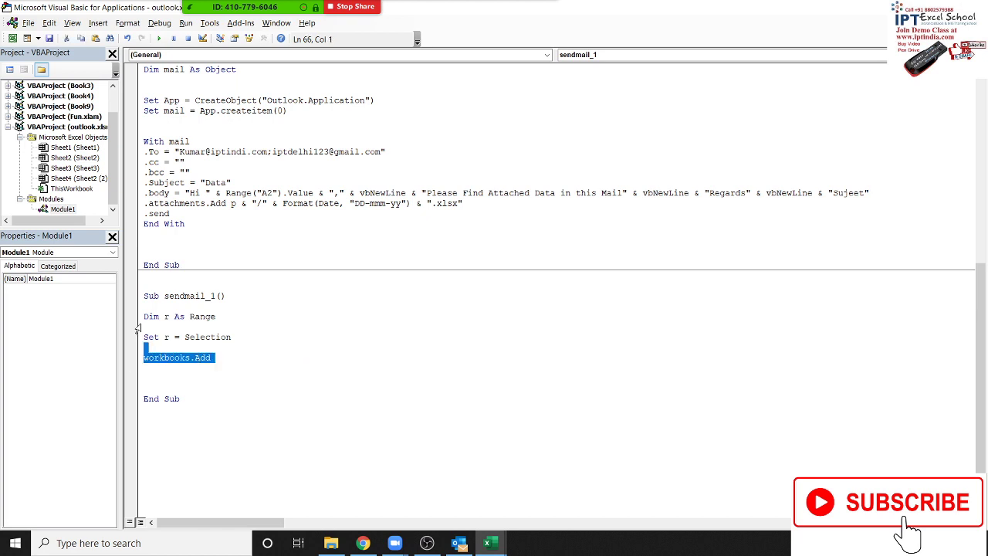
key("Delete")
key("Return")
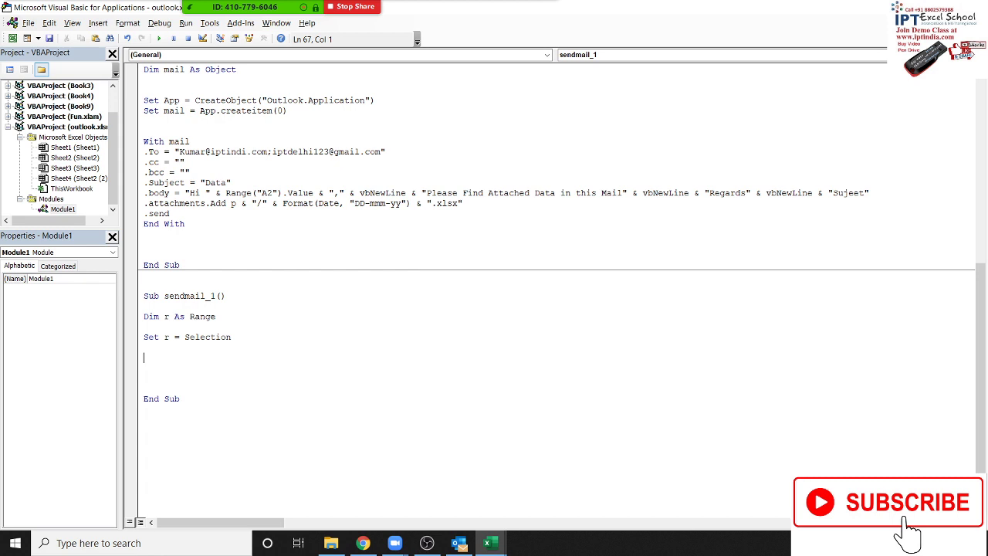
key("BackSpace")
key("ctrl+z")
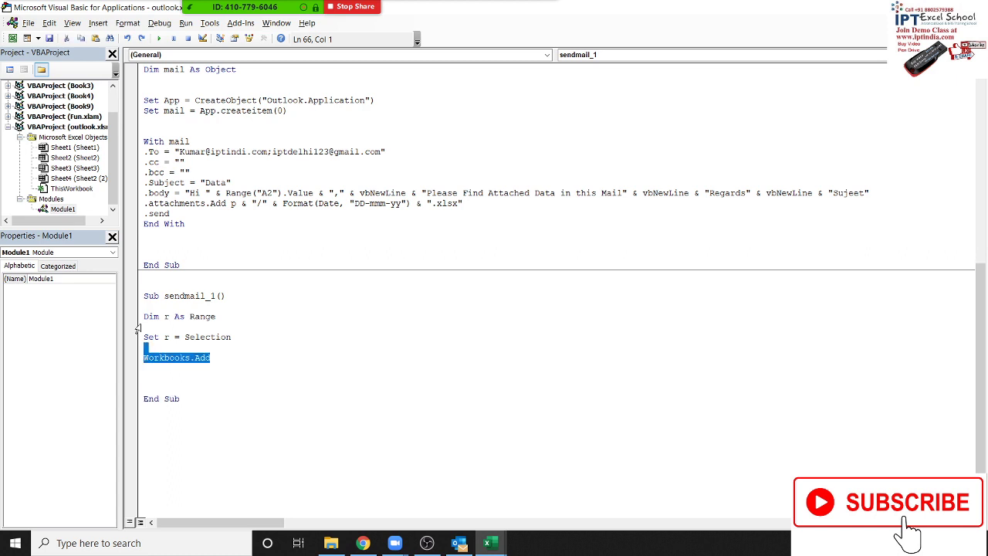
key("Down")
key("Down")
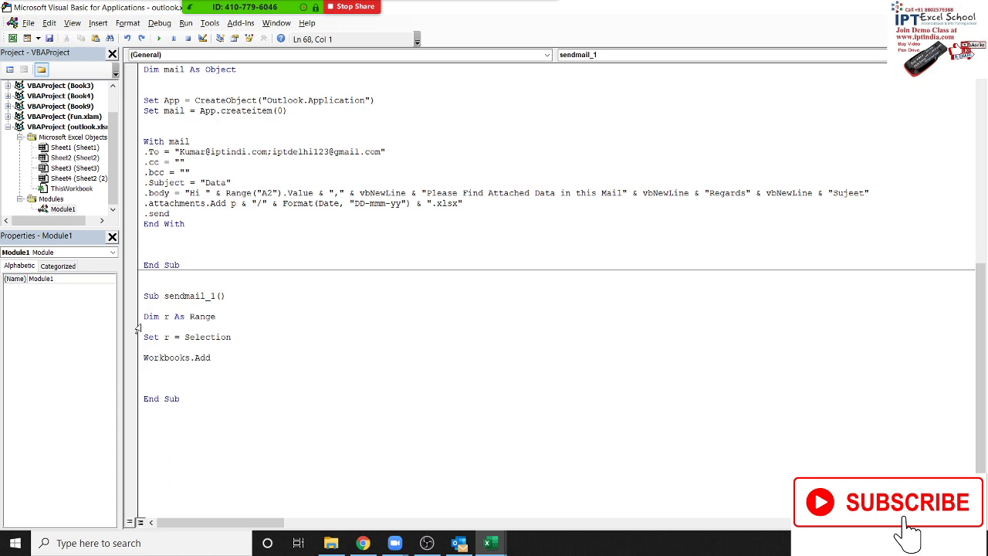
type("a")
key("BackSpace")
key("Up")
key("Return")
key("Up")
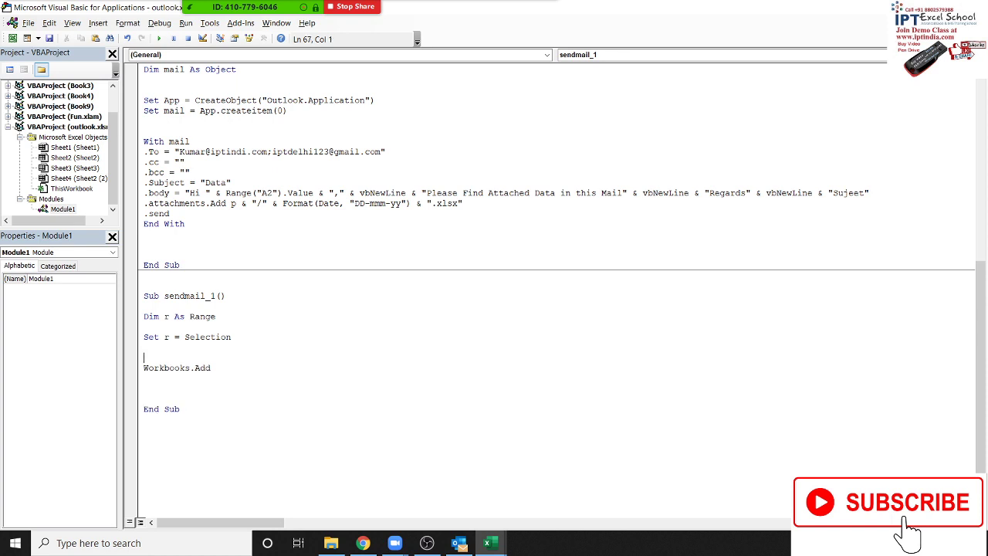
key("Down")
Add r.Copy and Sheets(i).Range("a1").PasteSpecial lines below Workbooks.Add.
type("r.co")
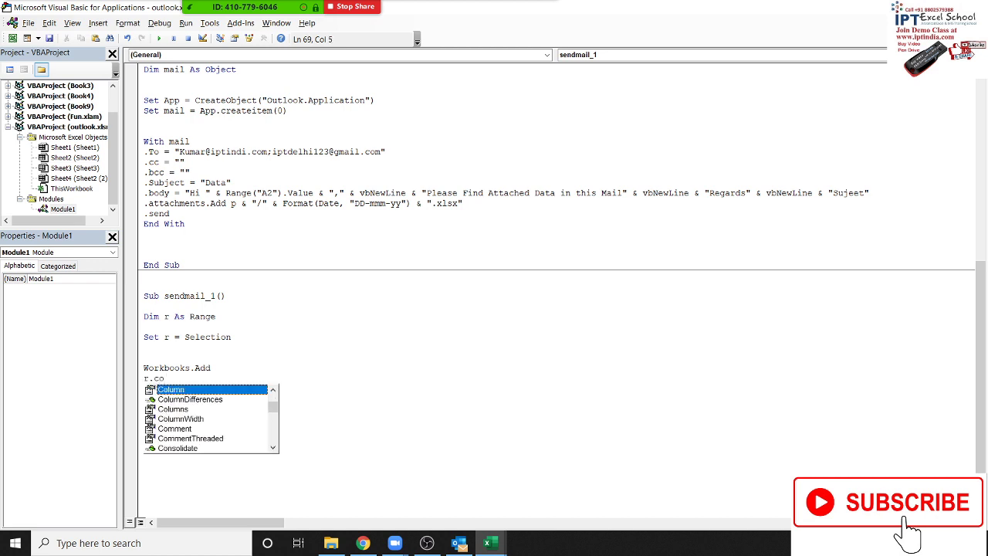
type("p")
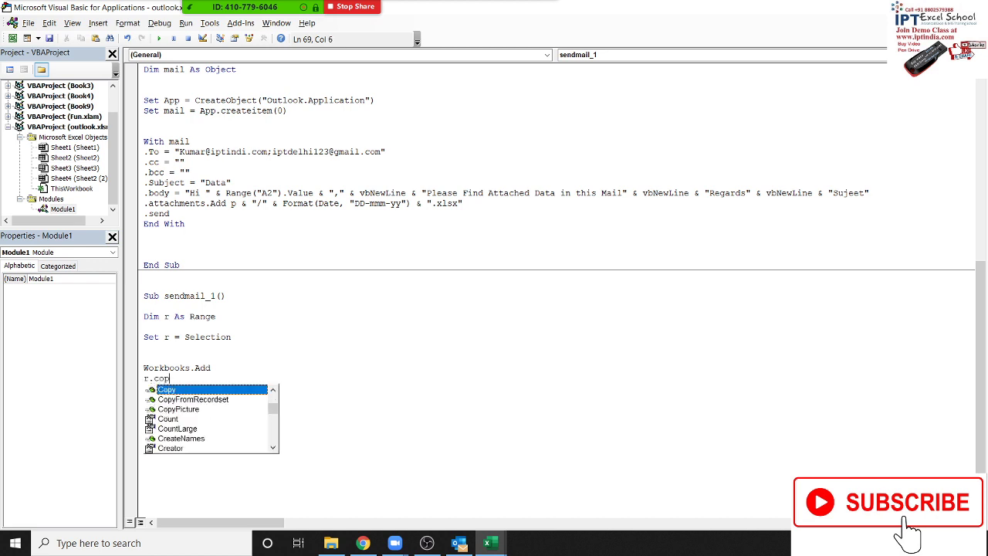
type("y")
key("Return")
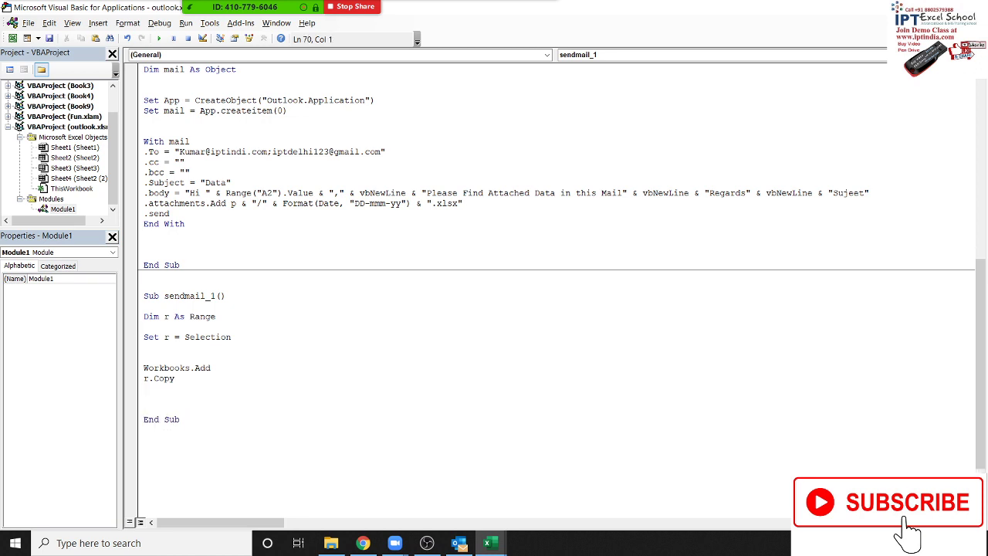
type("sheets(")
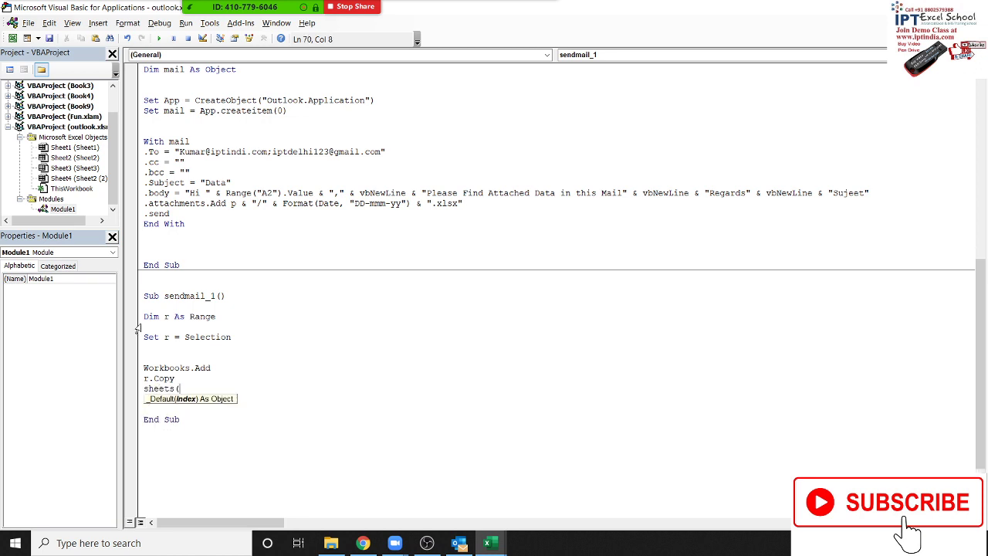
type("i)")
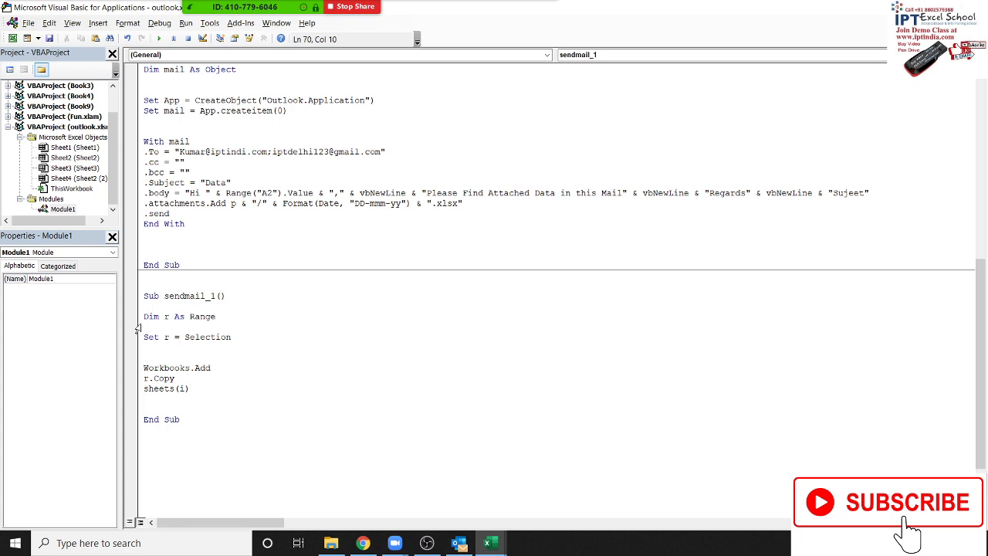
type(".range")
type("(\"a1")
type("\").")
type("pa")
type("ste")
type("sp")
type("ecial")
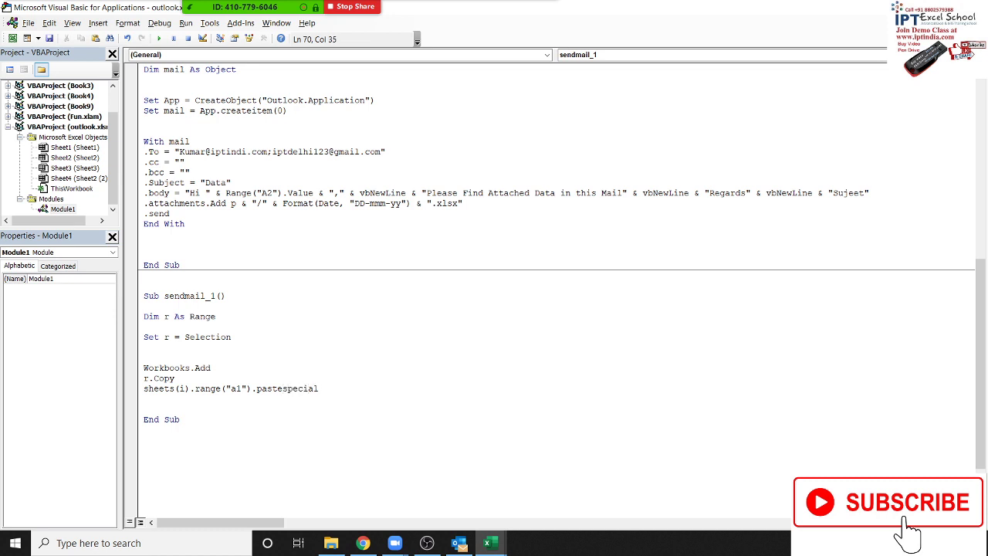
key("Return")
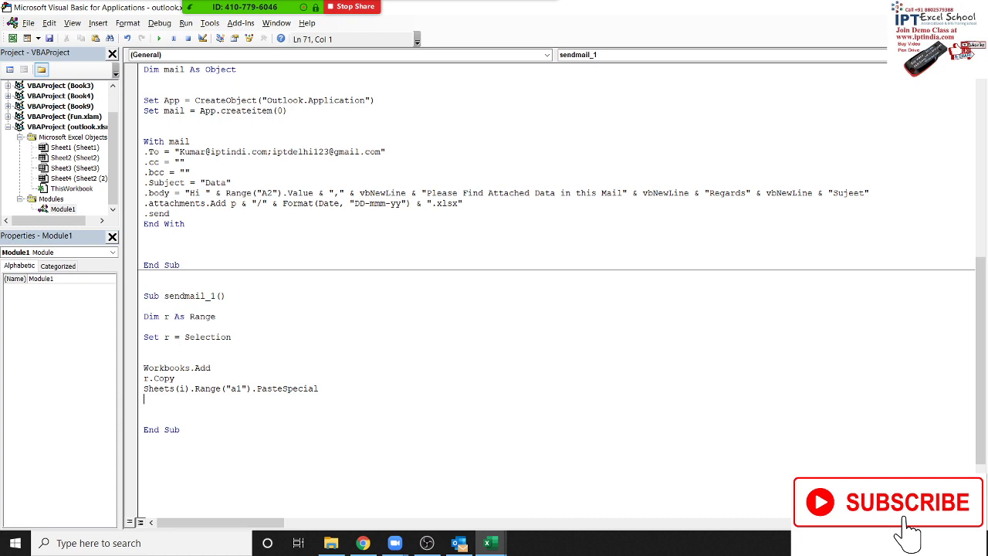
Add an ActiveWorkbook.SaveAs line after the PasteSpecial statement.
type("activ")
type("eworkbo")
type("ok.sa")
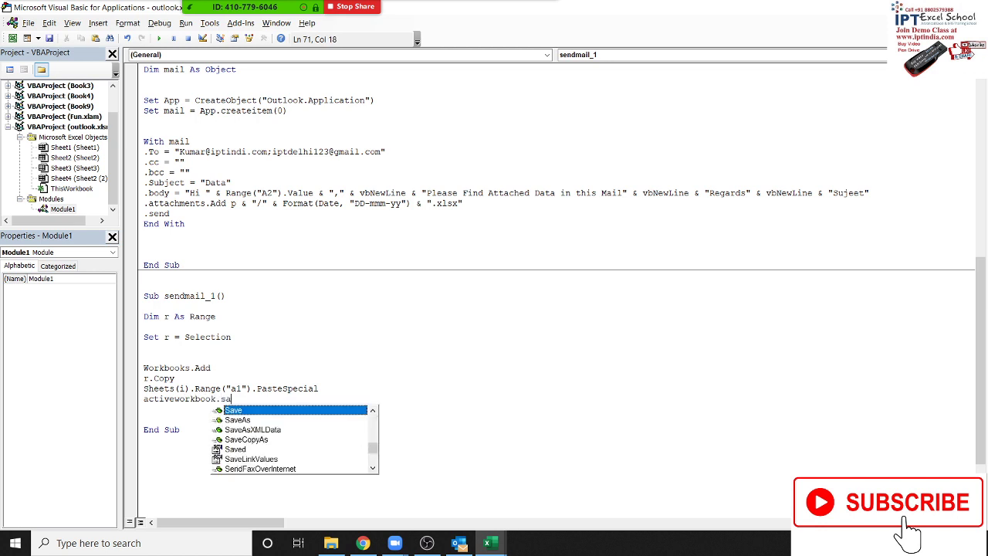
key("Down")
key("Tab")
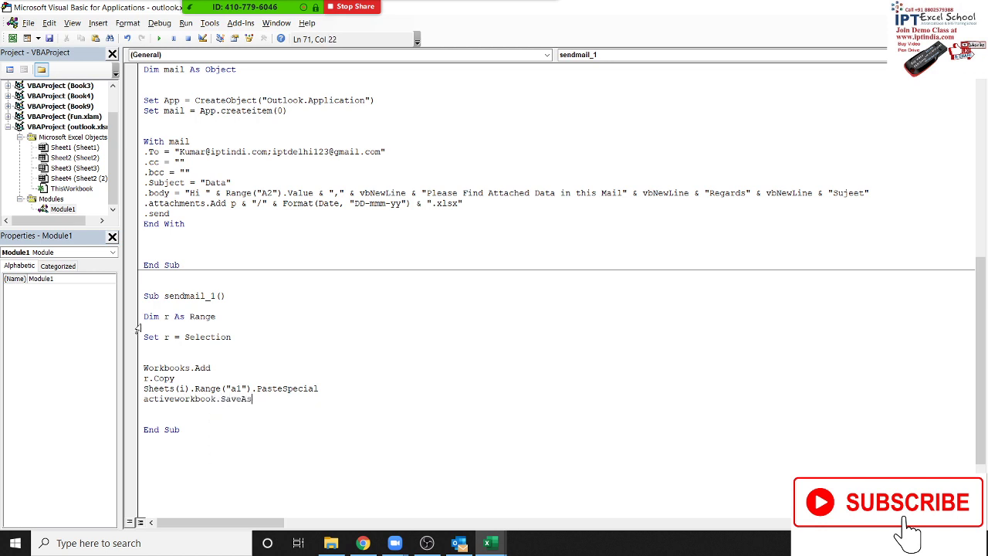
key("Return")
scroll(334, 257, "up", 2)
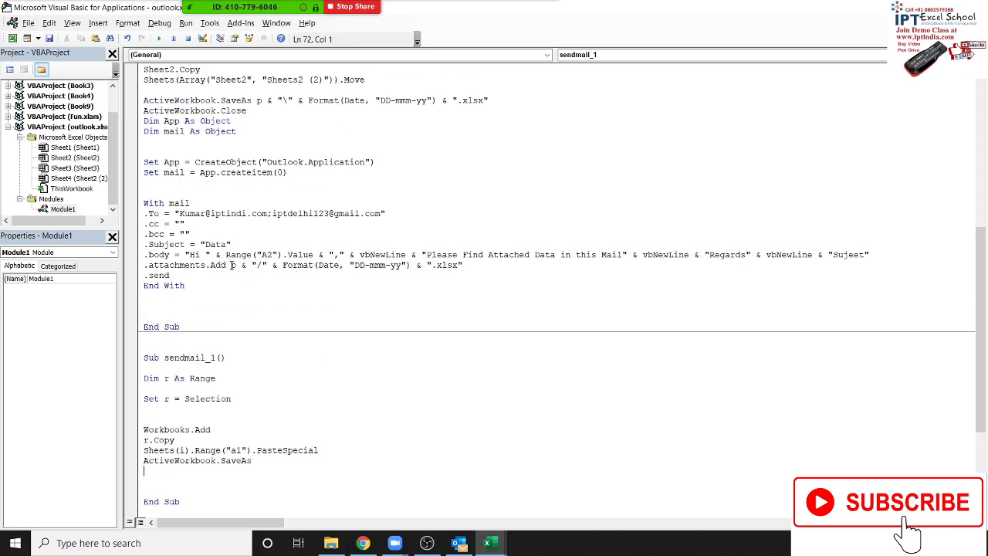
Copy the dated file path expression from the attachment line into the SaveAs line.
left_click_drag(231, 265, 486, 265)
key("ctrl+c")
left_click(305, 463)
key("ctrl+v")
left_click(201, 484)
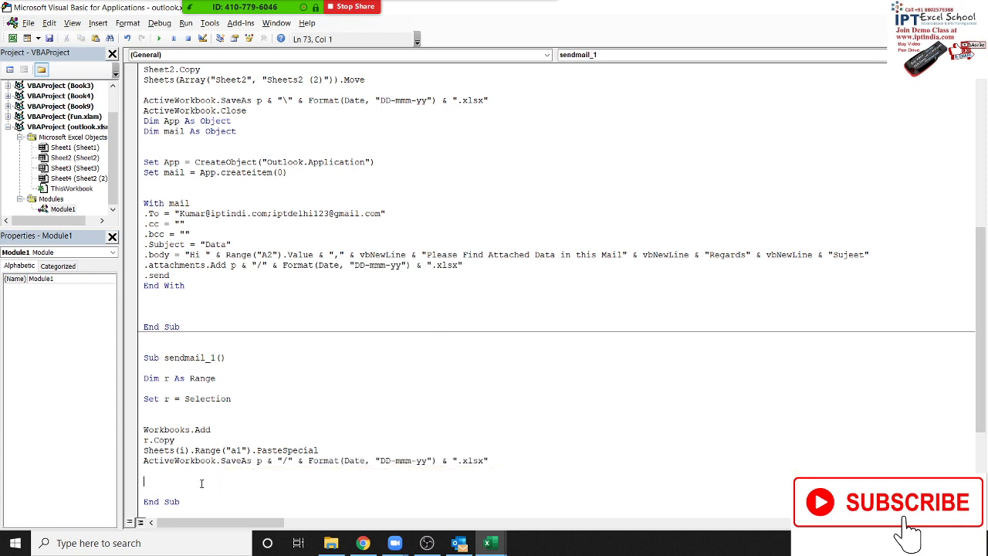
scroll(352, 478, "down", 1)
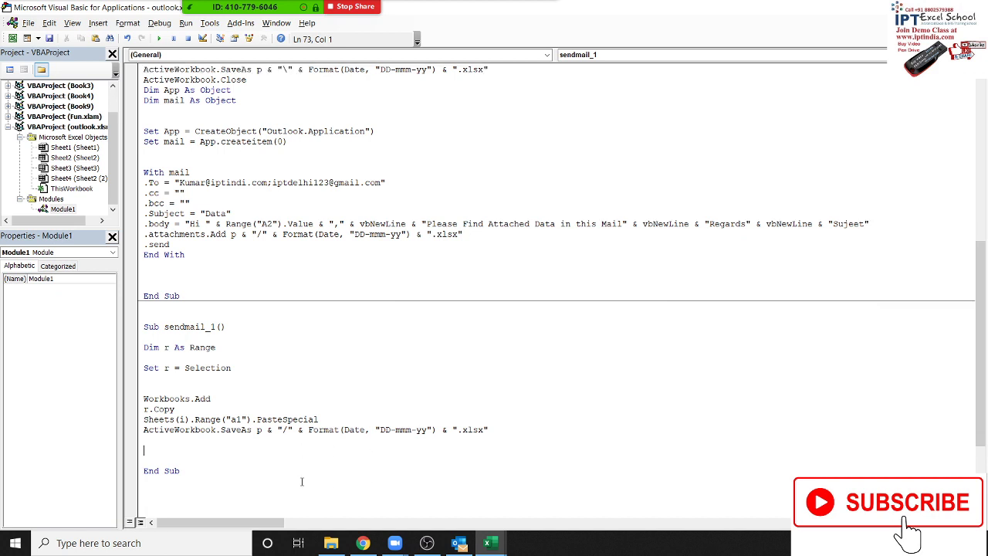
left_click(258, 430)
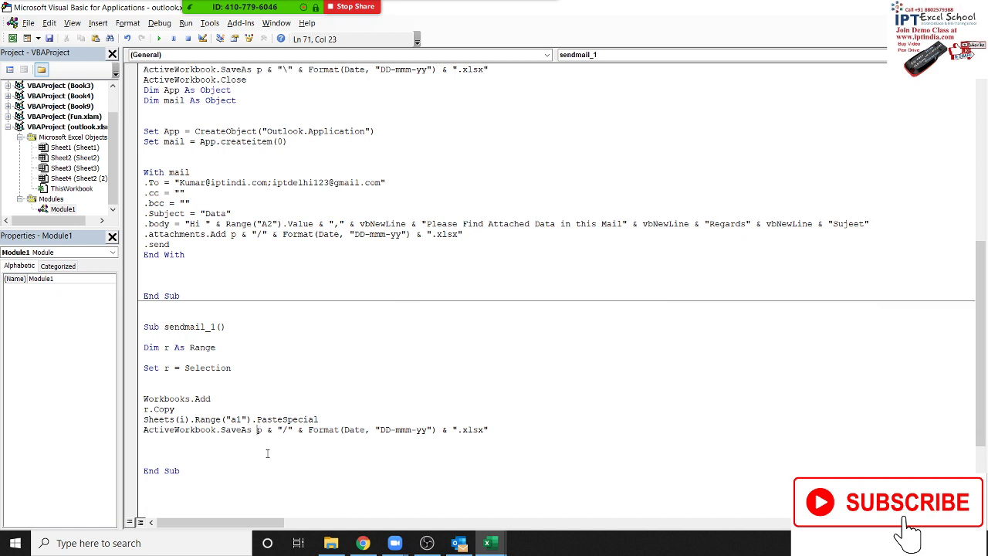
Declare Dim p As String and set p = ActiveWorkbook.Path at the top of sendmail_1.
left_click(165, 337)
type("dim p as ")
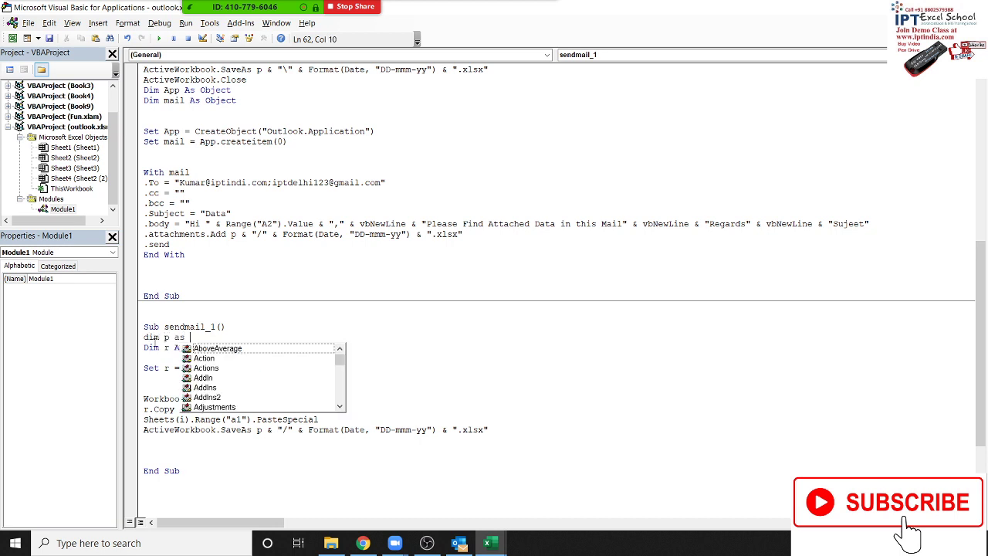
type("s")
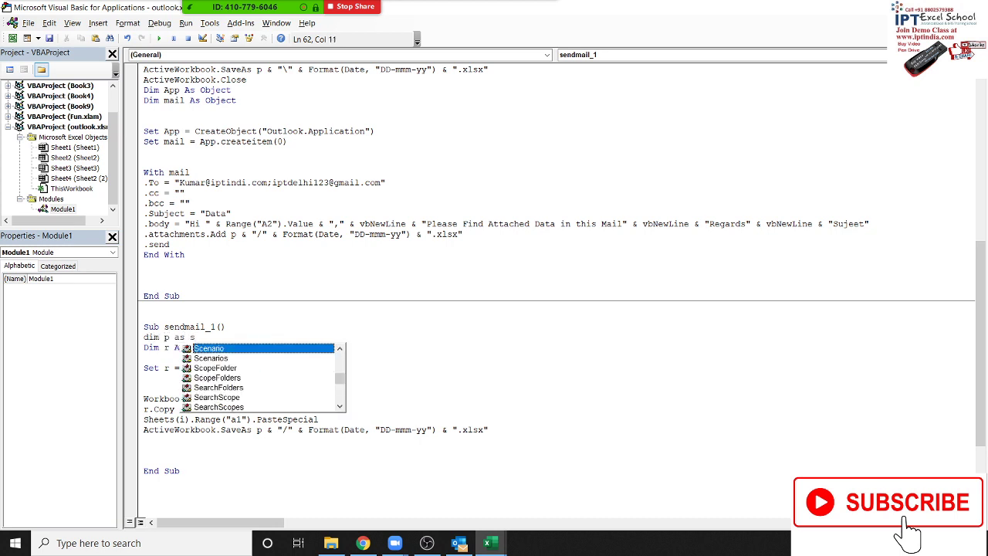
key("BackSpace")
type("s St")
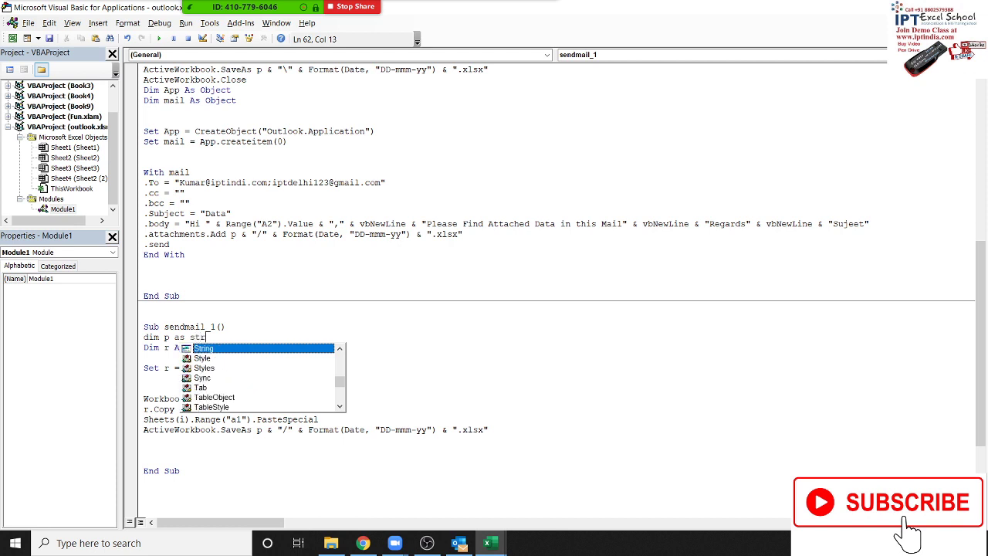
key("Tab")
key("Down")
key("Down")
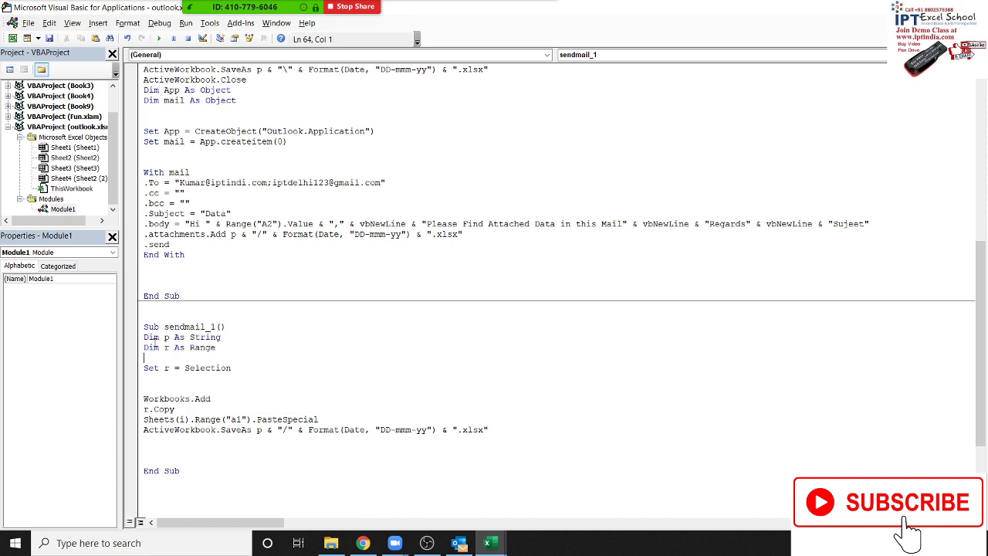
type("p=a")
type("tive")
key("BackSpace")
key("BackSpace")
key("BackSpace")
key("BackSpace")
type("cti")
type("ve")
type("workboo")
type("k.")
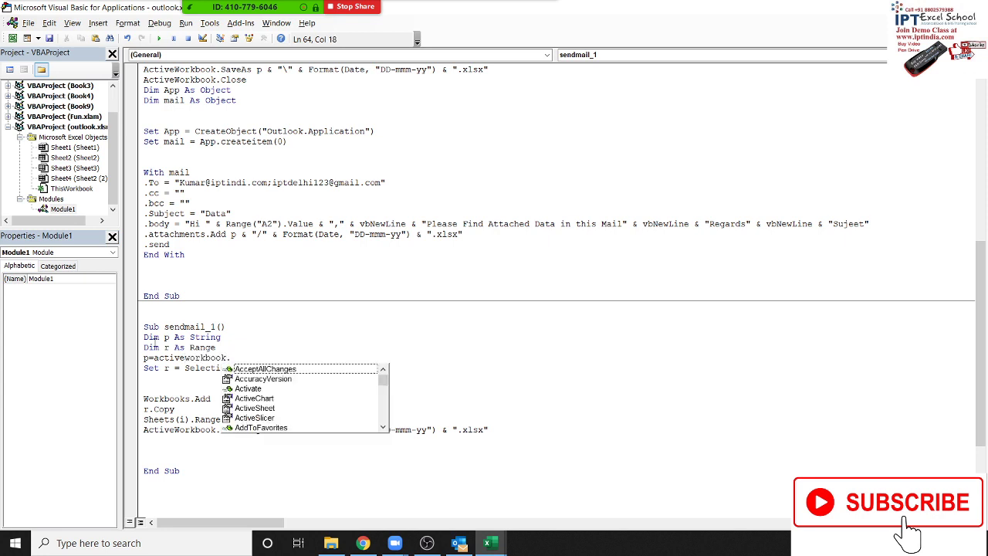
type("path")
key("Down")
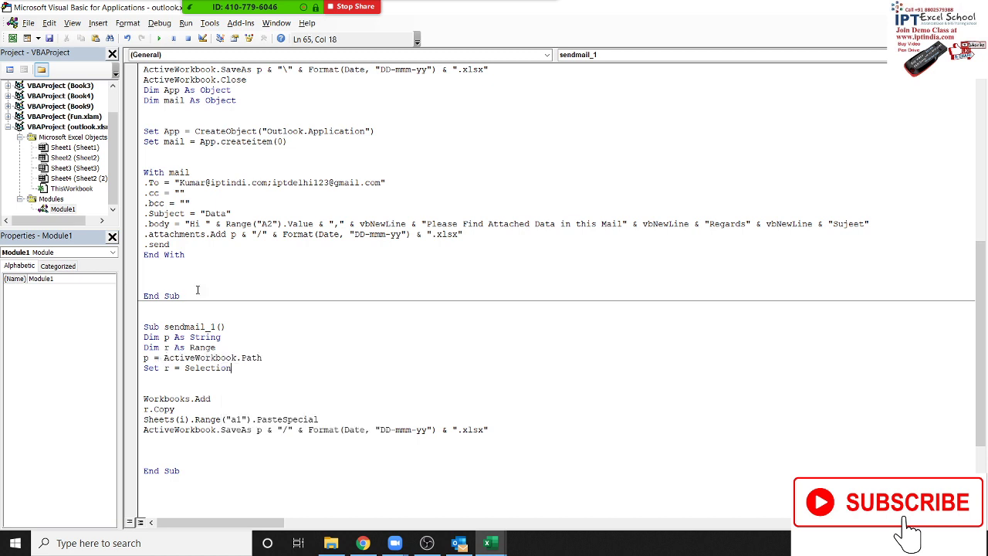
Add ActiveWorkbook.Close True on the line after SaveAs.
left_click(261, 440)
scroll(233, 451, "down", 1)
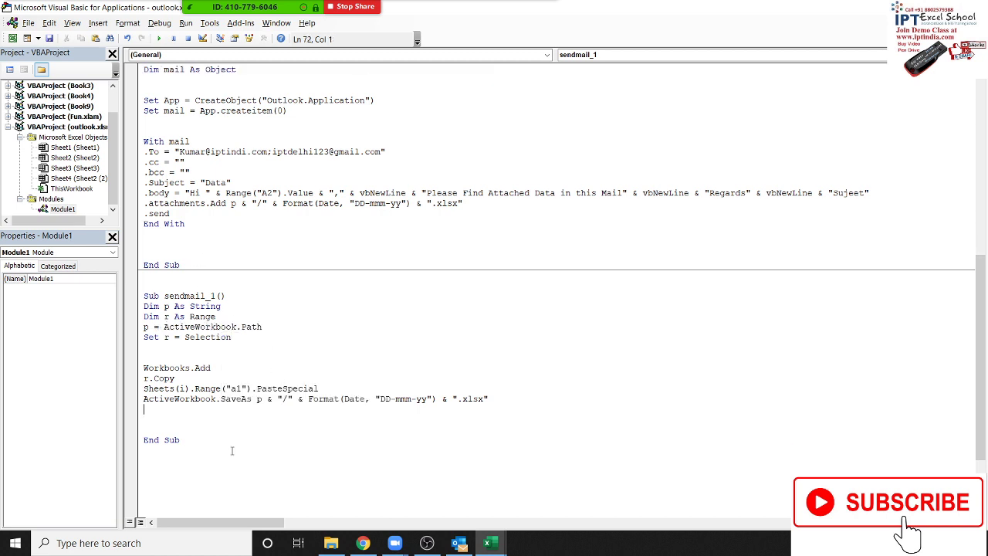
key("Return")
left_click(144, 409)
type("ac")
type("tivewor")
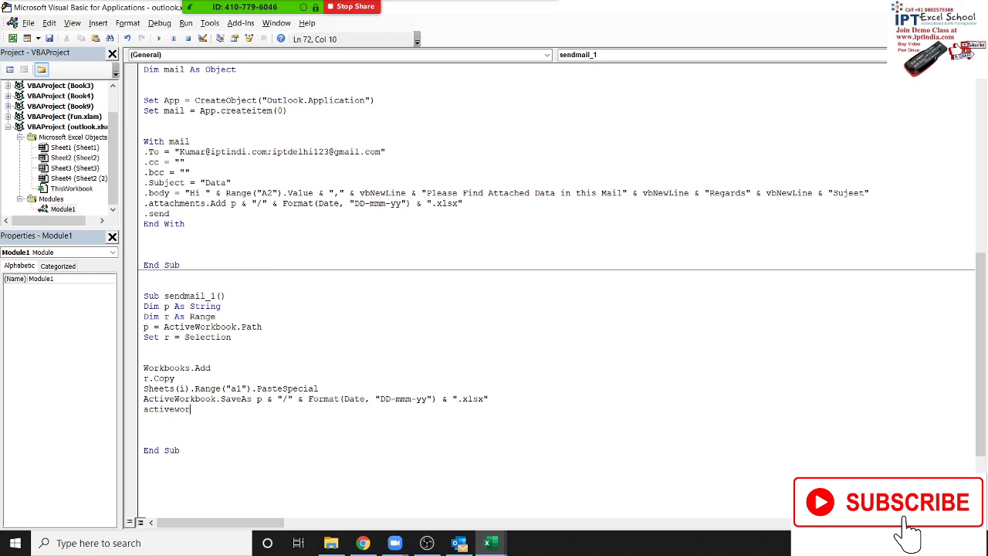
type("kbook.")
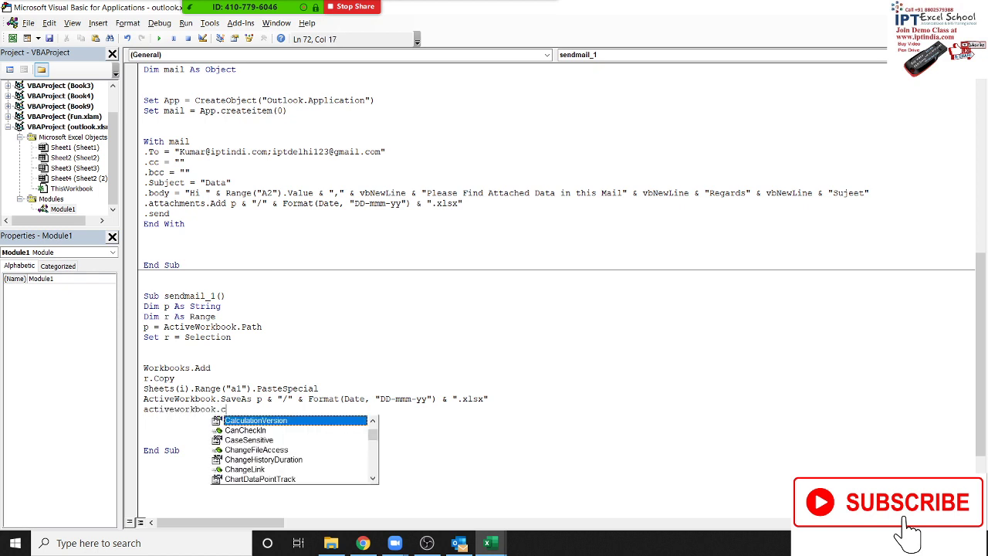
type("cl")
key("Tab")
type("true")
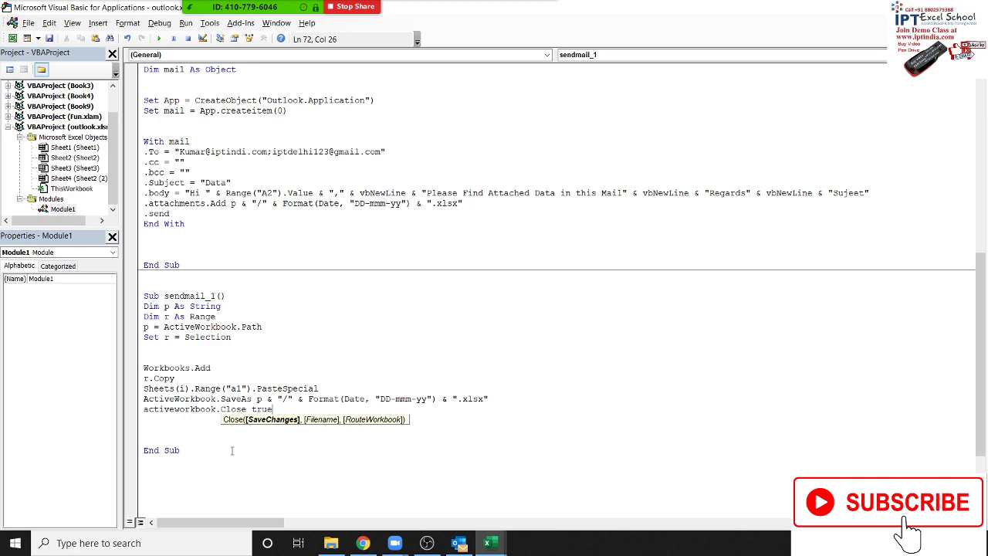
key("Return")
scroll(230, 447, "down", 1)
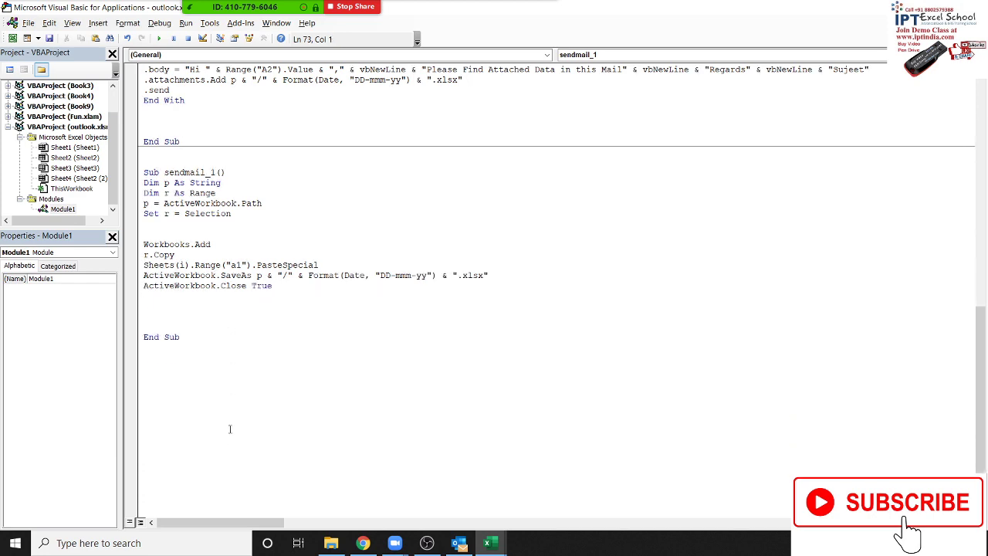
key("Return")
Copy the Set App … End With Outlook block from sendmail1 and paste it below ActiveWorkbook.Close True.
scroll(325, 437, "up", 1)
scroll(325, 438, "up", 3)
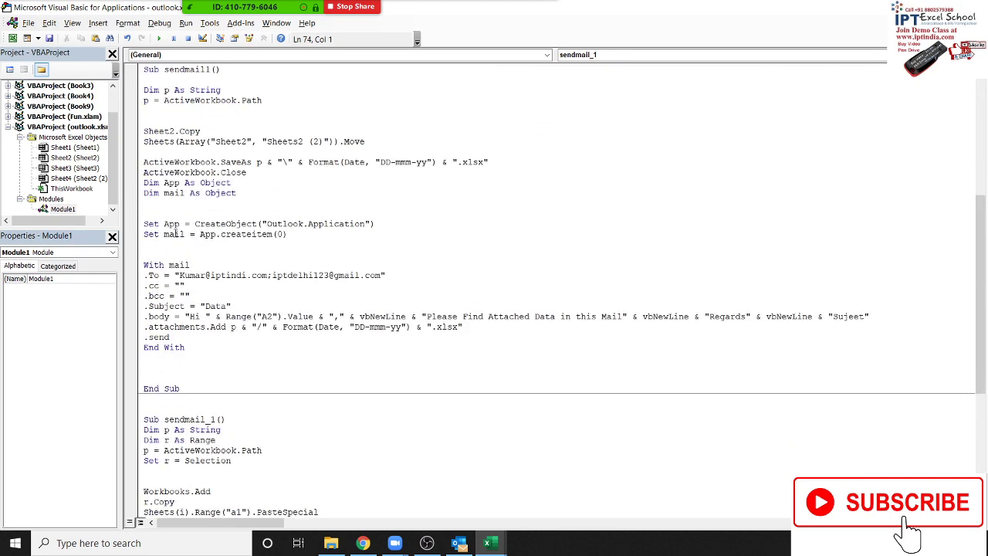
scroll(170, 256, "up", 2)
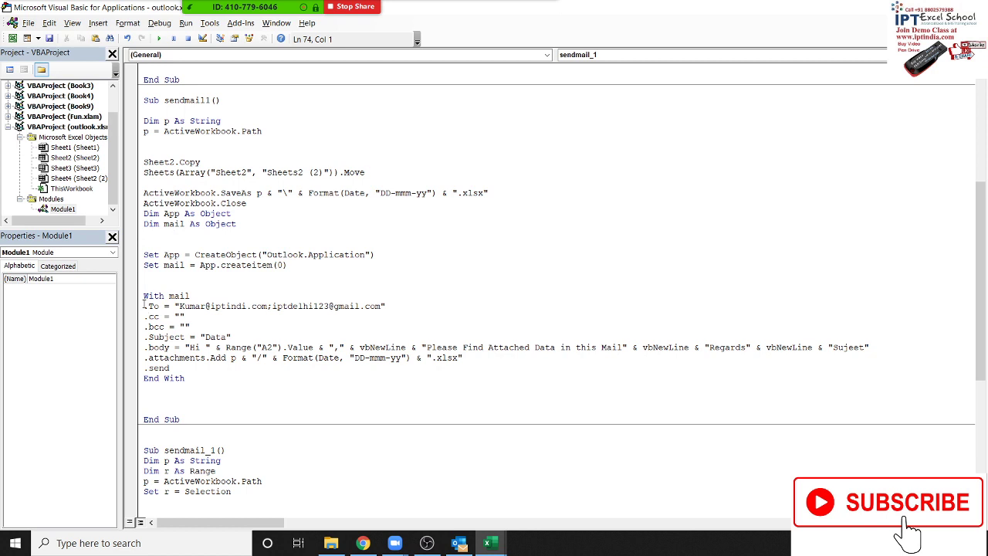
left_click_drag(145, 255, 185, 388)
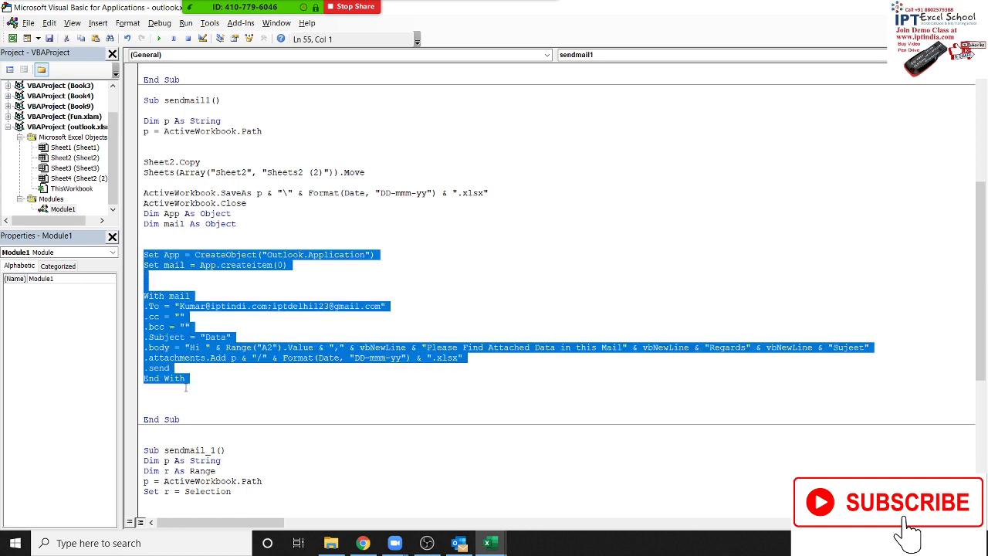
scroll(186, 388, "down", 3)
scroll(154, 436, "down", 2)
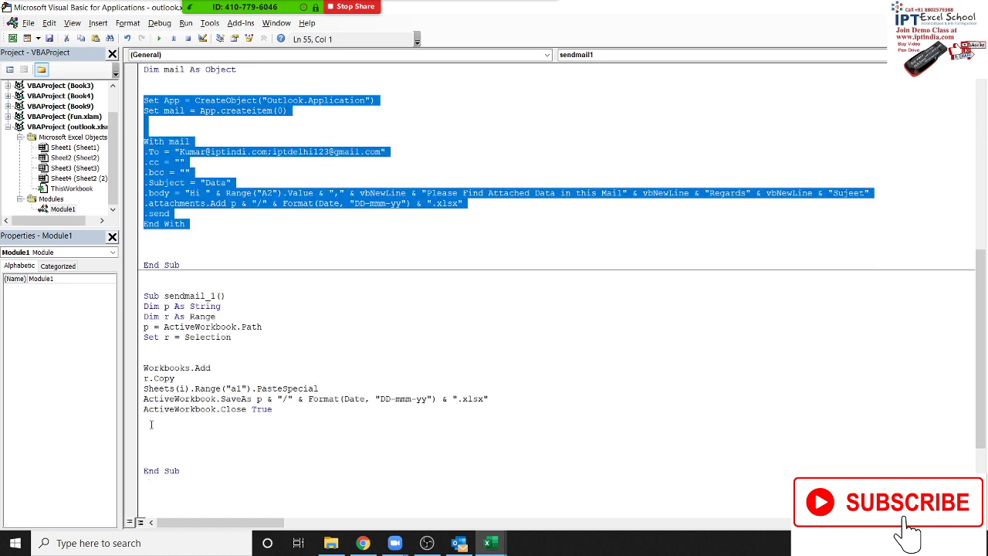
left_click(155, 419)
key("ctrl+v")
scroll(248, 414, "down", 2)
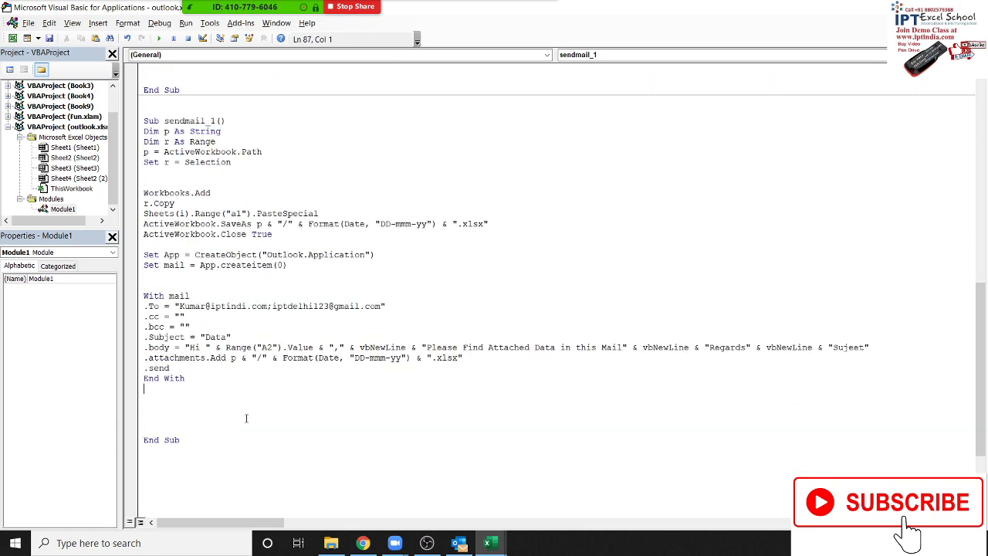
scroll(272, 365, "down", 1)
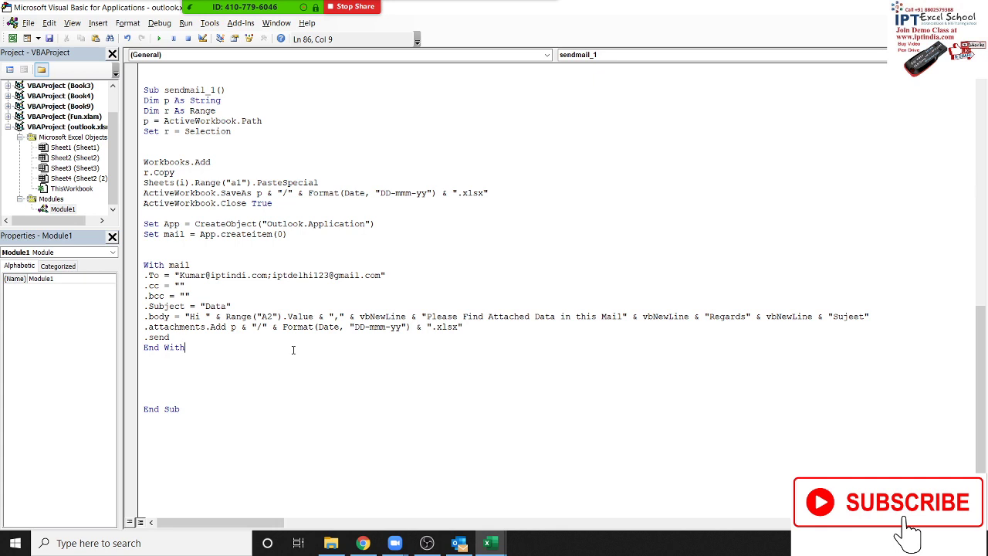
scroll(294, 349, "up", 1)
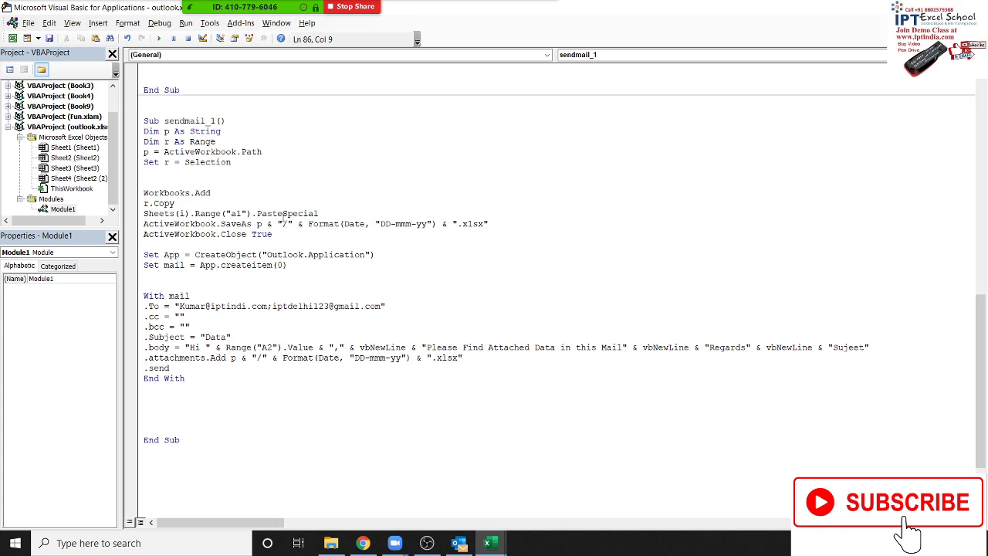
Run sendmail_1 and debug the subscript out of range error 9.
left_click(279, 224)
key("alt+F11")
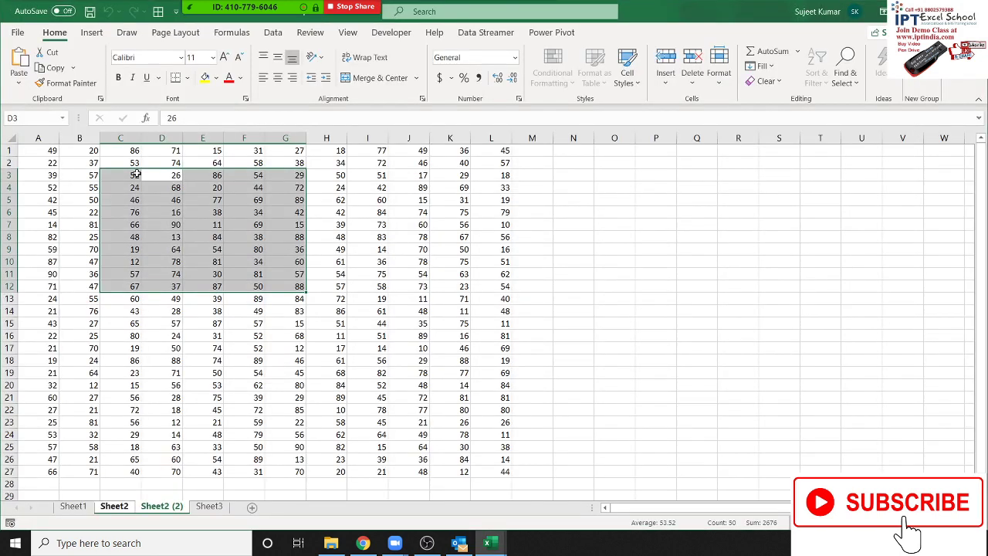
key("alt+F11")
left_click(272, 213)
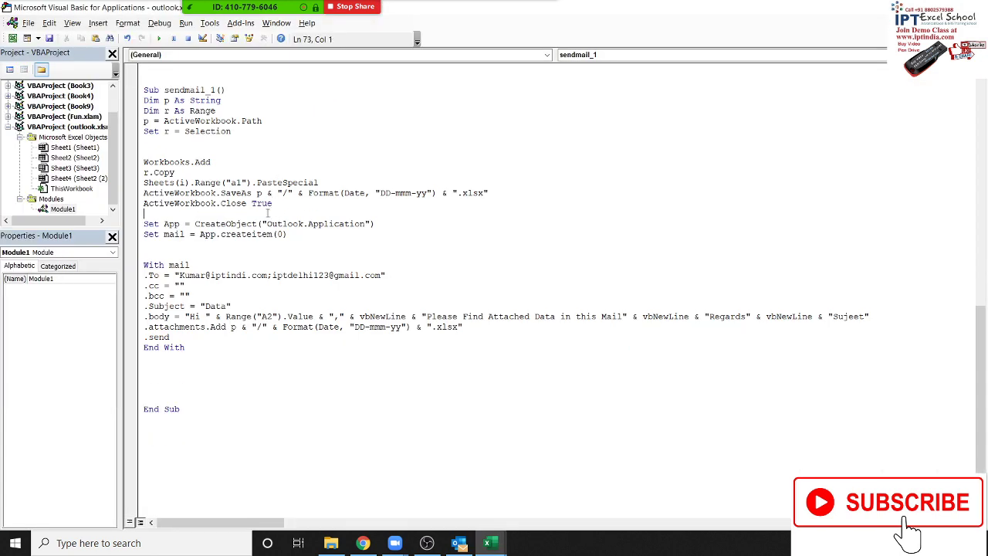
key("F5")
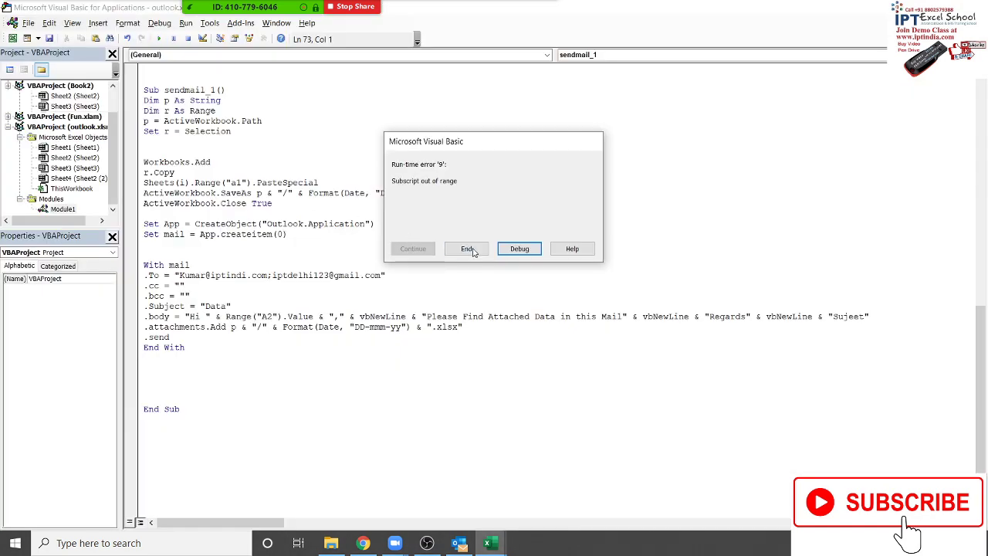
left_click(513, 249)
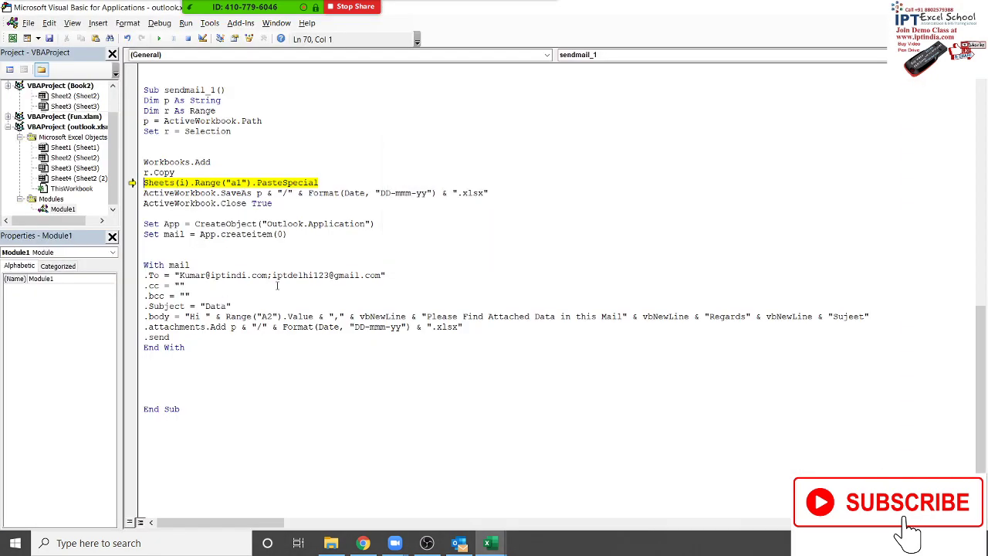
Change Sheets(i) to Sheets(1), rerun, and debug the resulting error 1004.
left_click(181, 183)
key("Delete")
type("1")
left_click(205, 192)
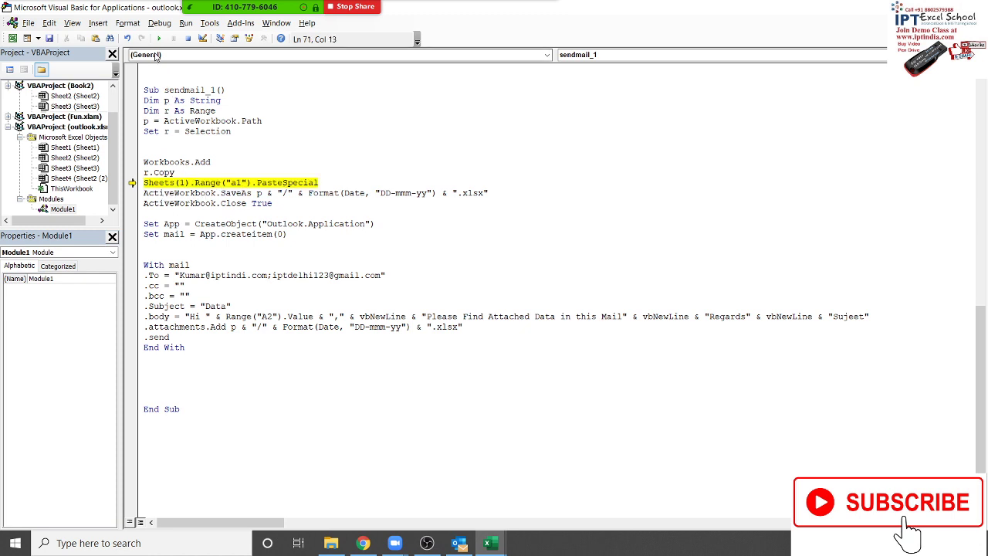
left_click(159, 39)
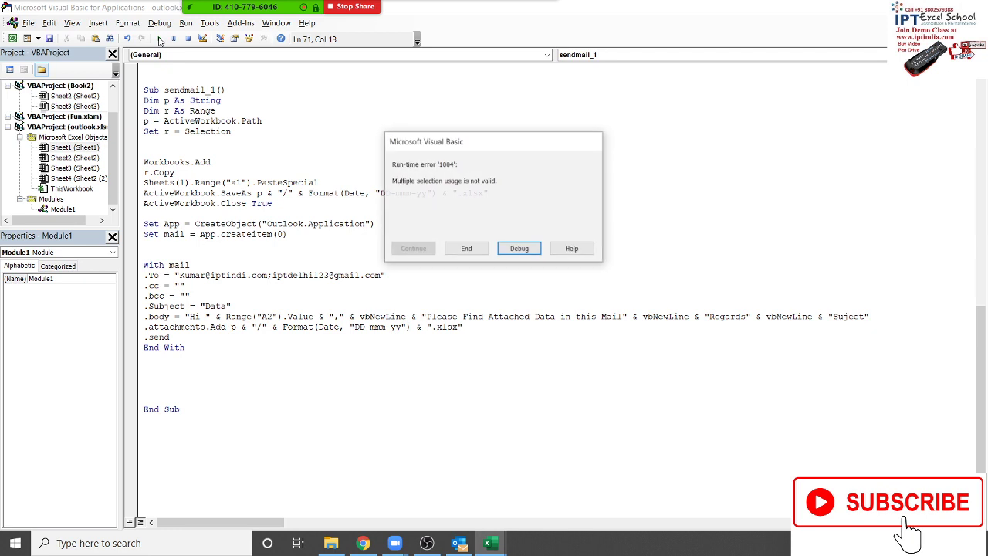
left_click(511, 248)
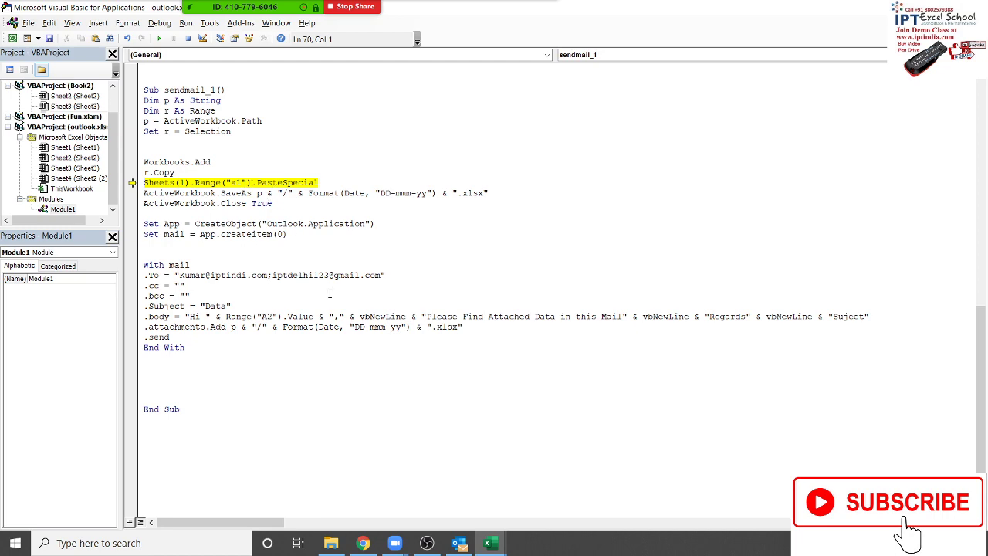
Check the new Book10 workbook, then return to the paused macro code.
key("alt")
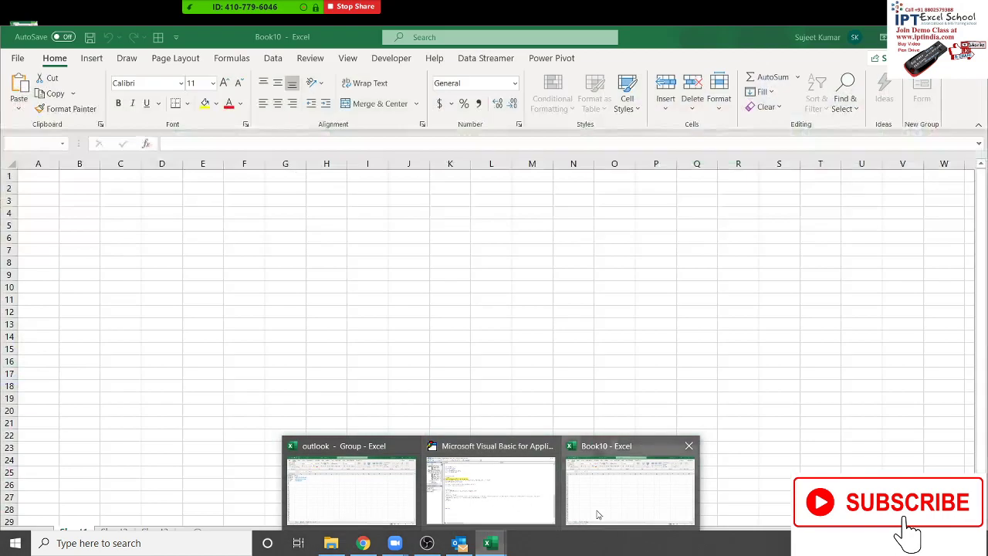
left_click(600, 511)
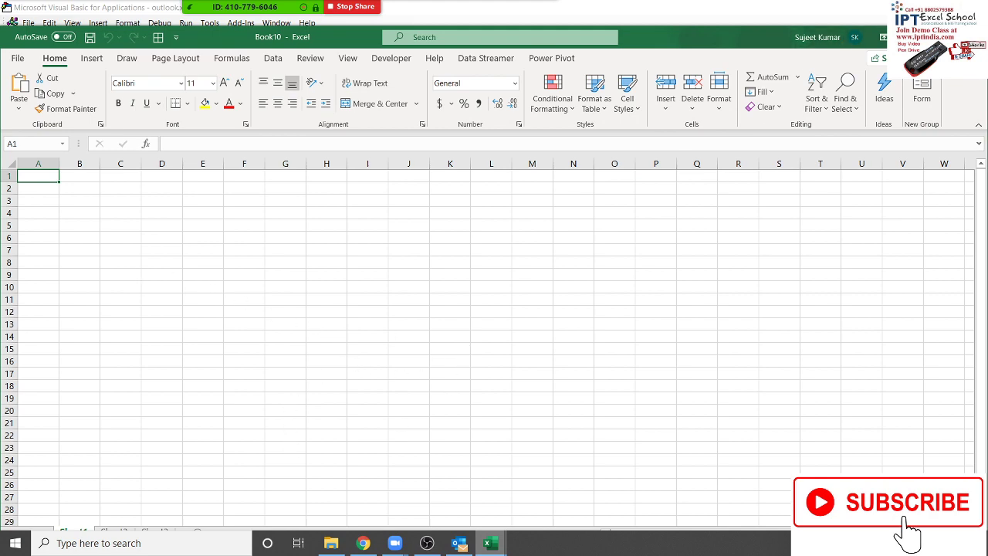
key("alt+F11")
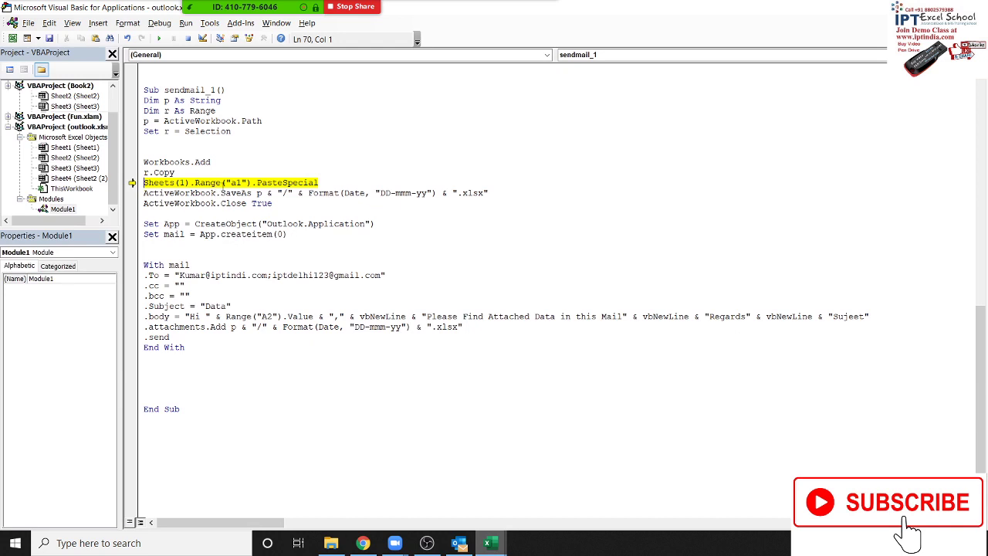
Split the paste line so Sheets(1).Select runs before Range("a1").PasteSpecial.
left_click(191, 192)
key("Return")
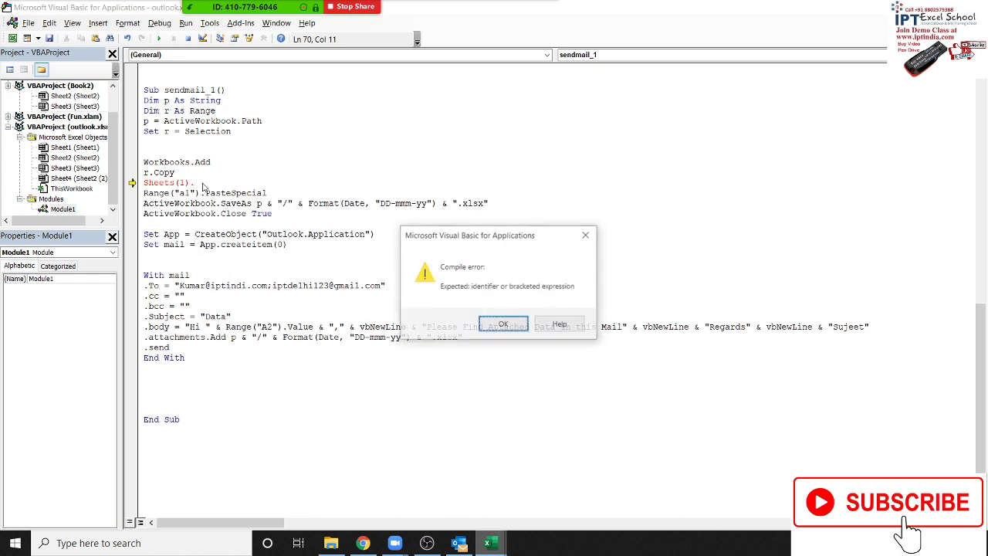
key("Return")
type("Se")
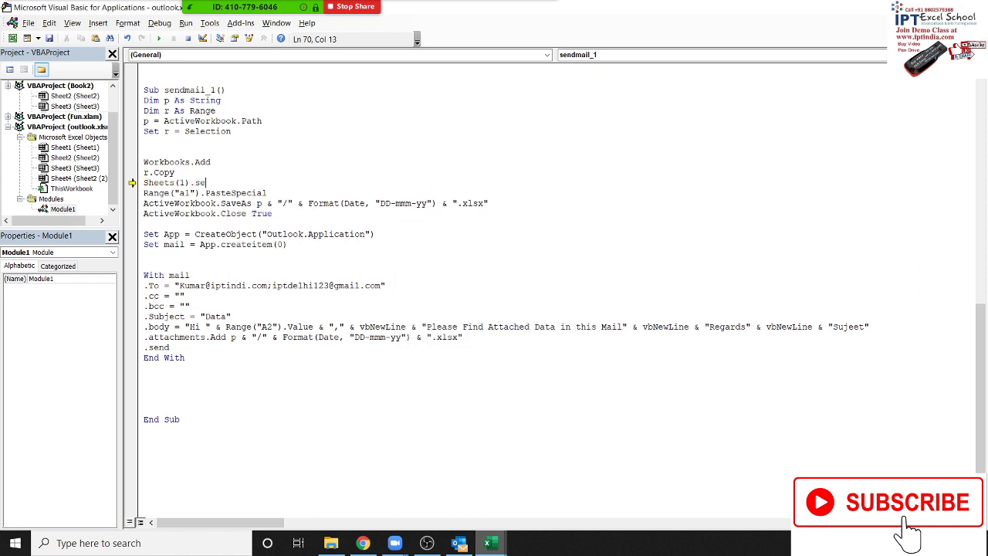
type("lect")
left_click(206, 203)
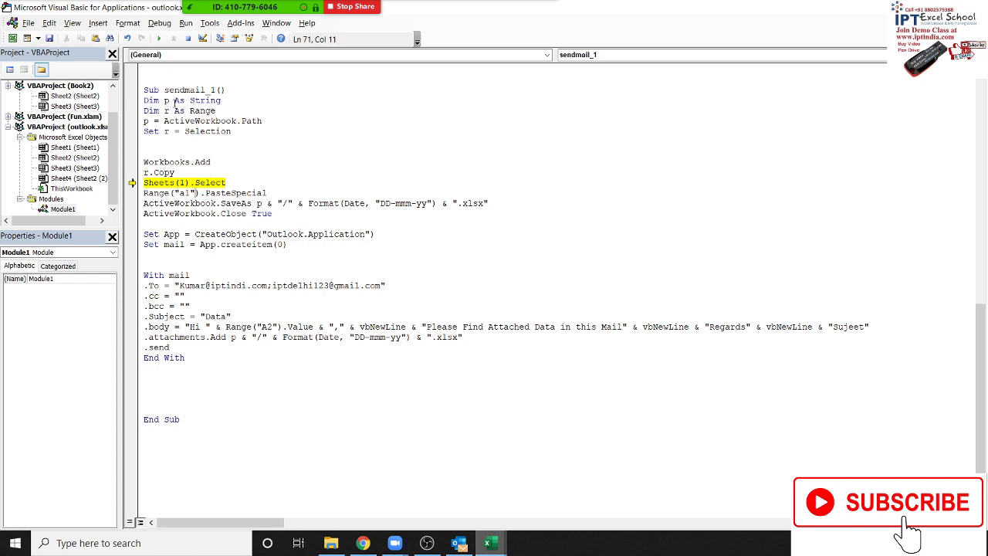
Resume the macro and replace the existing 19-Apr-20.xlsx file.
left_click(158, 41)
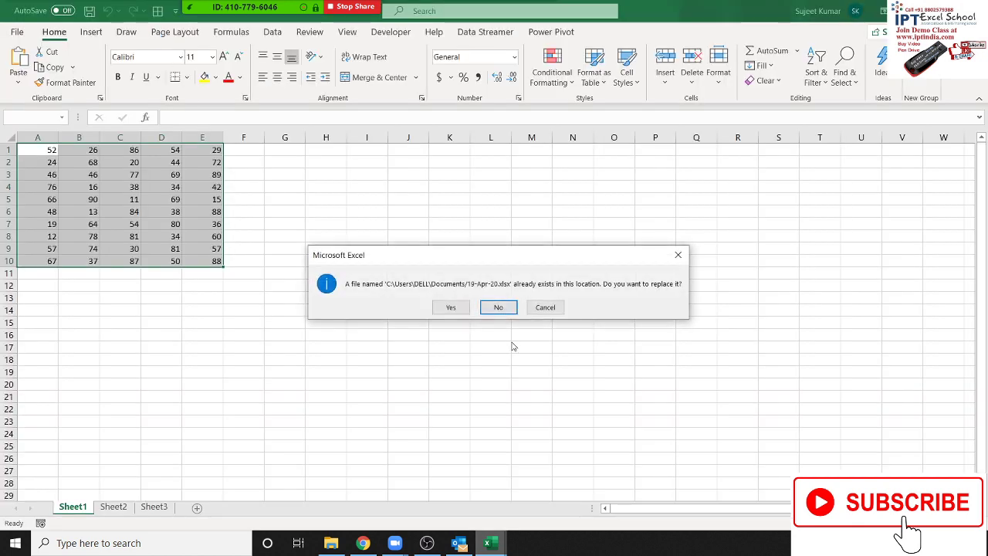
left_click(456, 308)
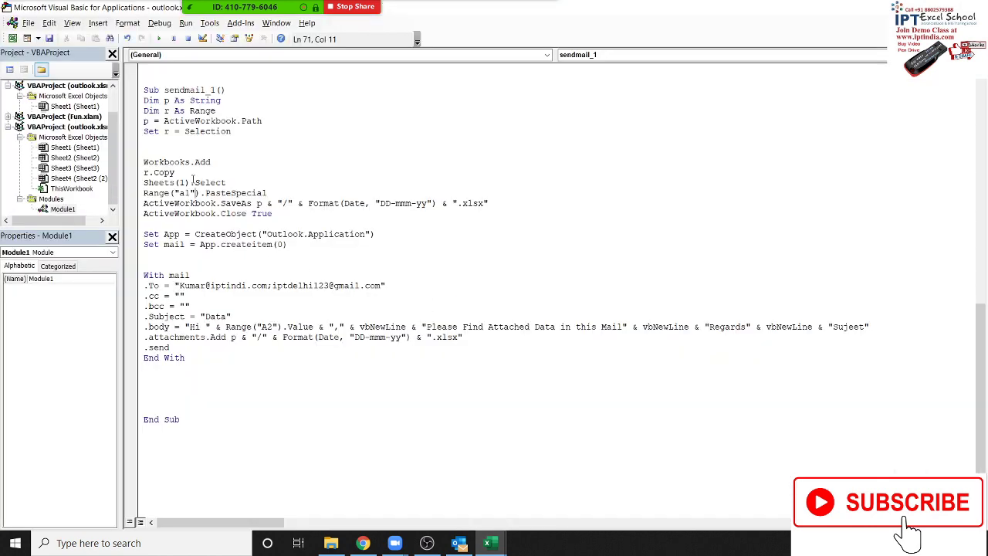
double_click(182, 183)
left_click(209, 193)
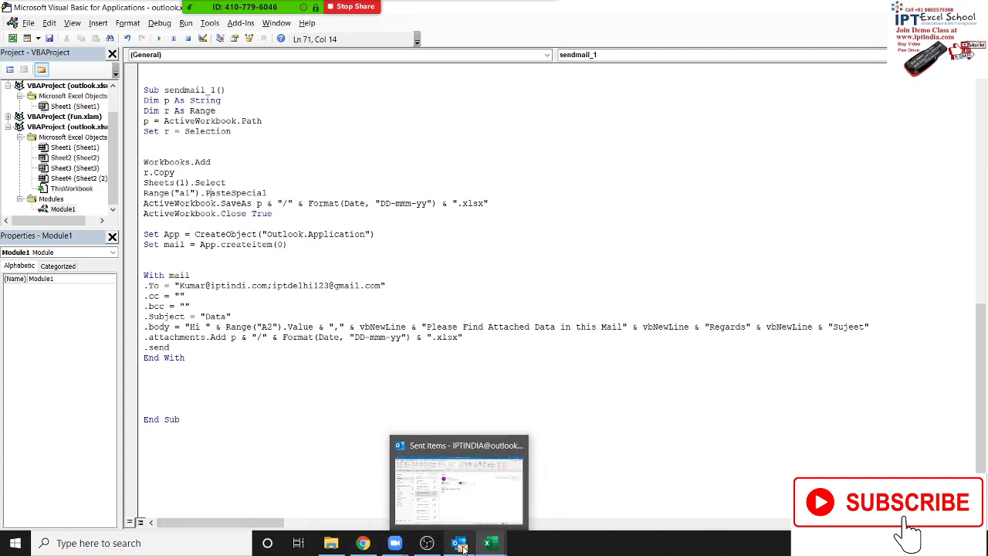
Open the 19-Apr-20.xlsx attachment from the newest sent Data mail and enable editing.
left_click(461, 546)
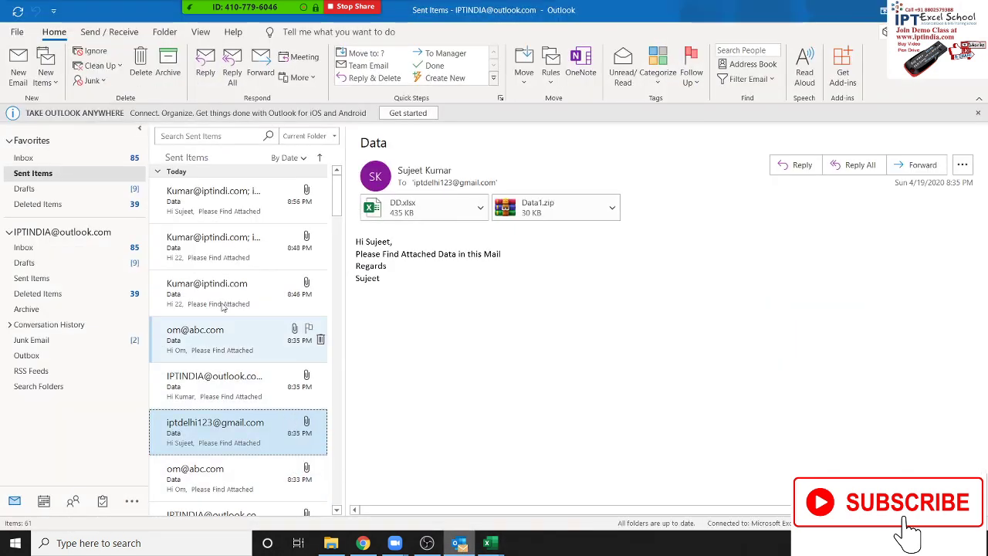
left_click(281, 214)
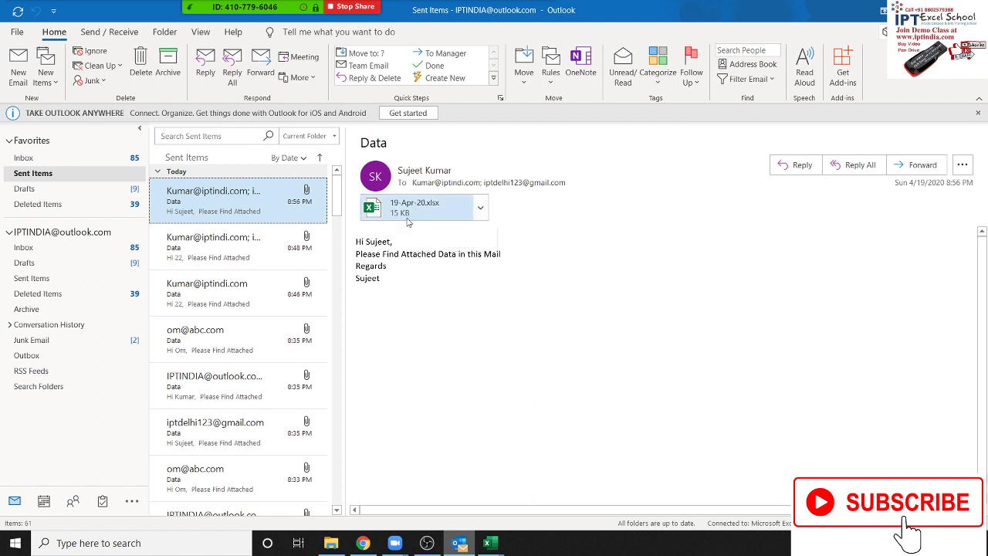
double_click(408, 216)
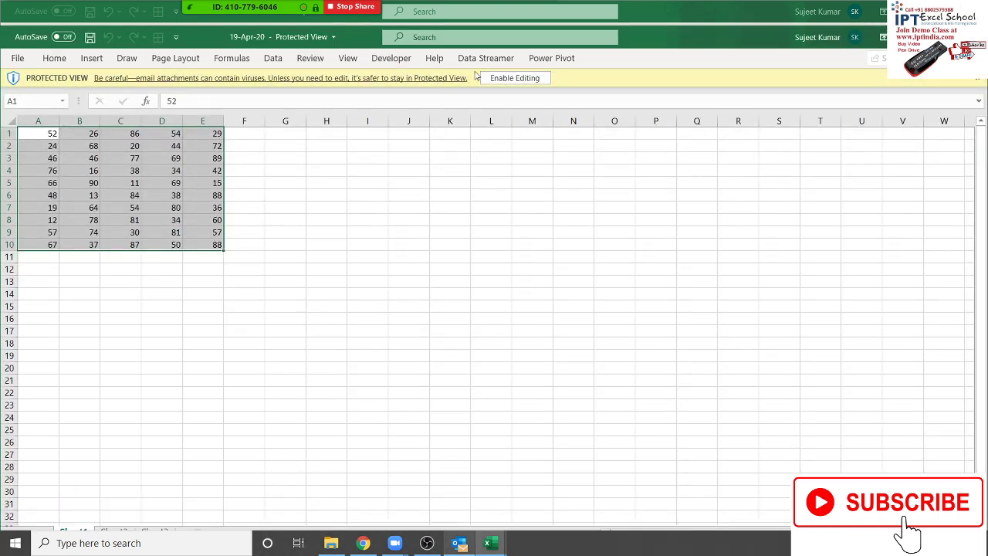
left_click(515, 78)
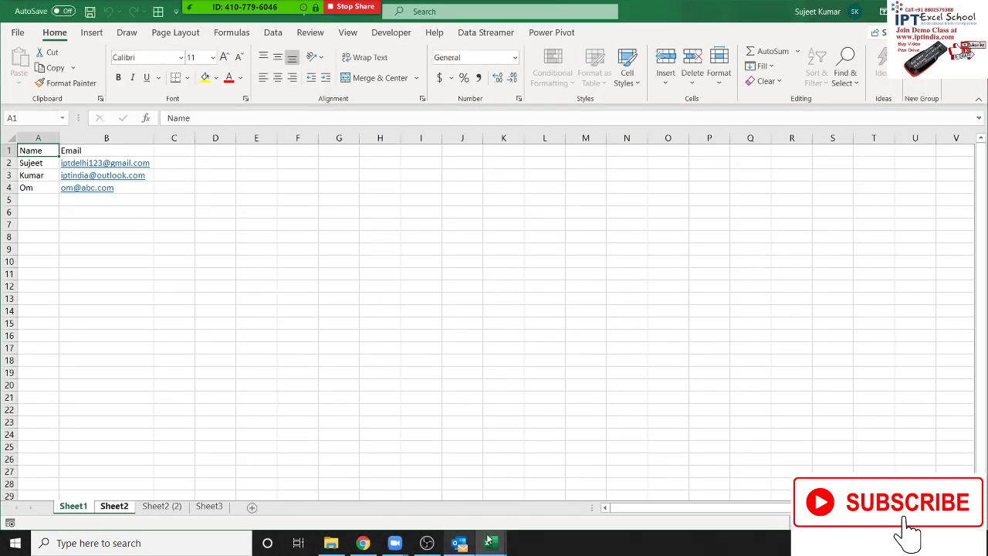
left_click(487, 543)
left_click(540, 494)
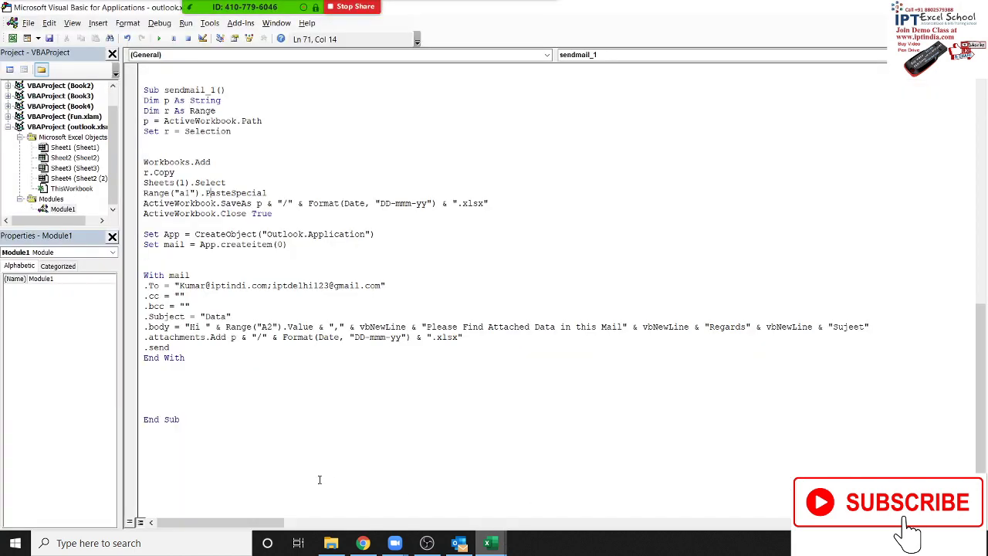
left_click(184, 462)
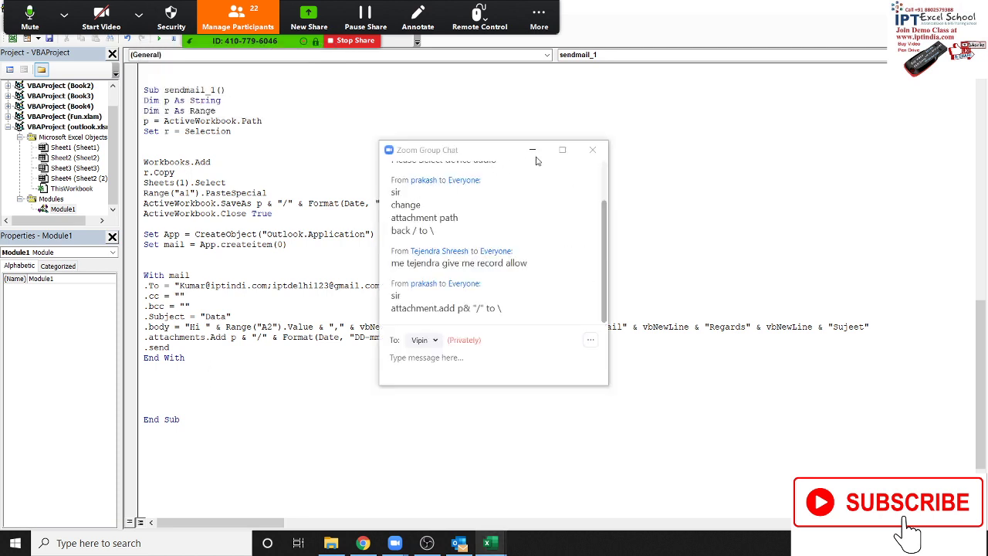
left_click(592, 150)
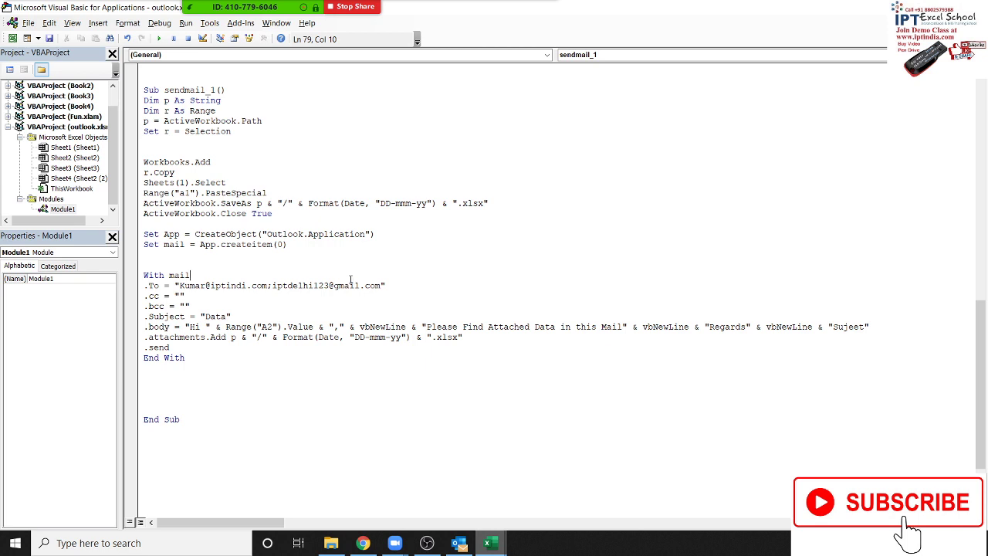
left_click(223, 401)
key("alt+Tab")
key("alt+Tab")
key("alt+Tab")
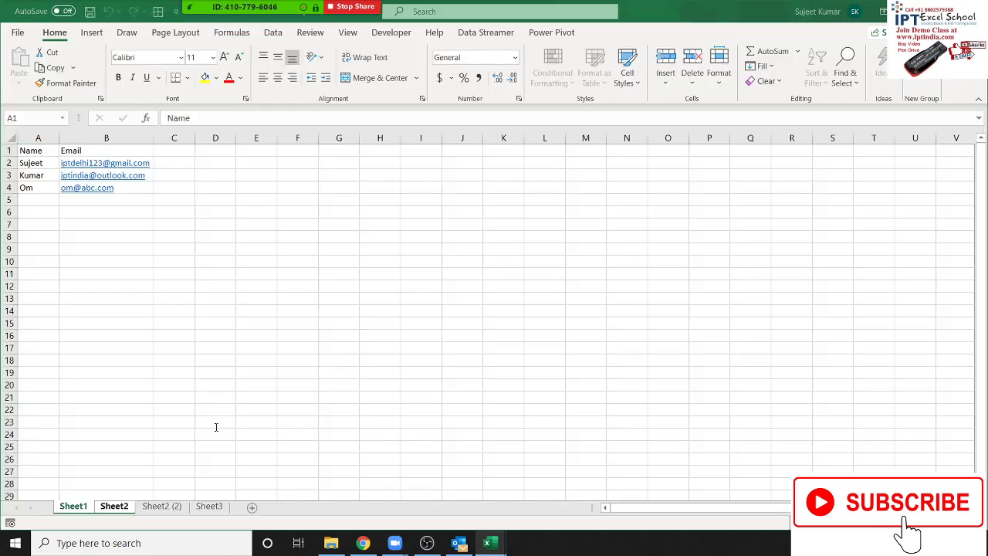
On Sheet3, enter a Name header and fill a list of names from Puja down to A9.
left_click(162, 506)
left_click(220, 507)
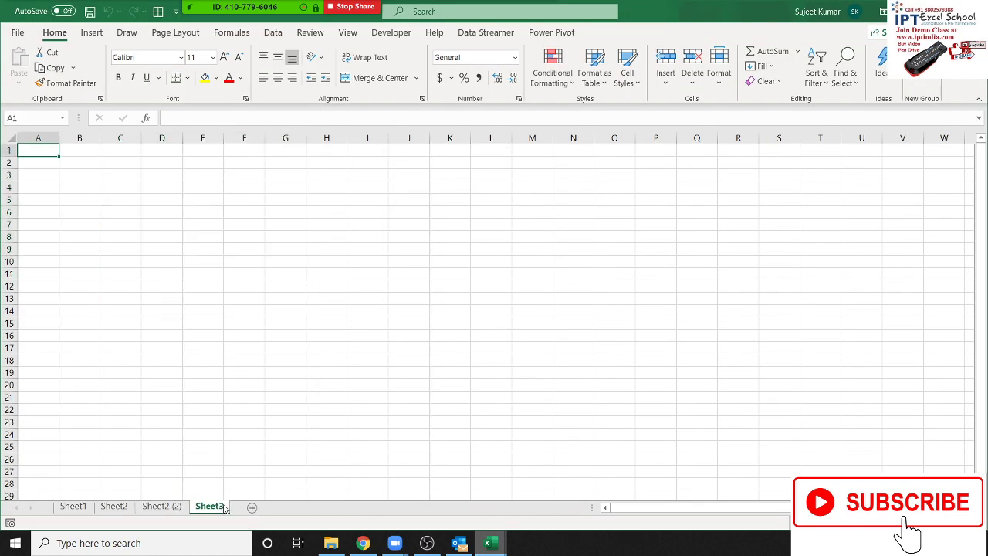
type("Name")
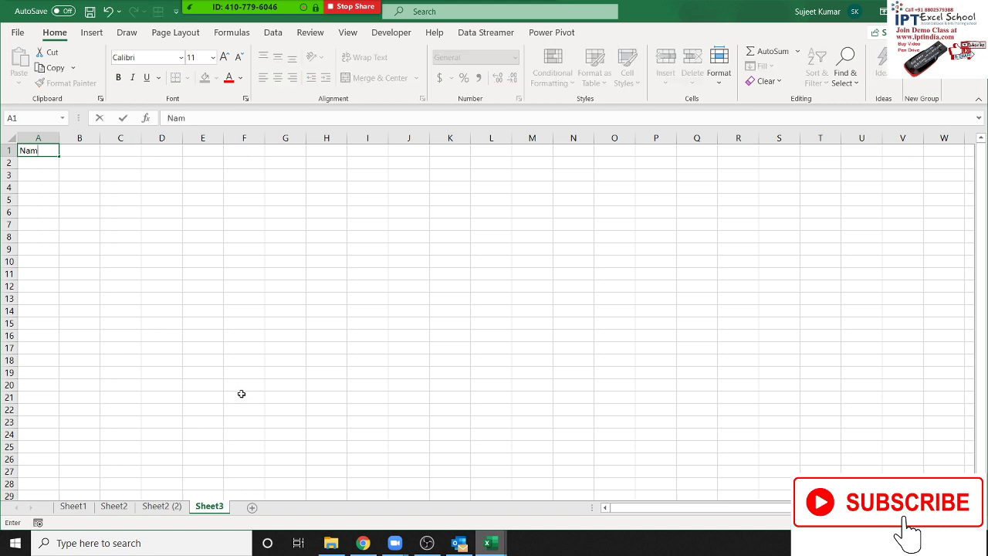
key("Return")
type("Puja")
key("Return")
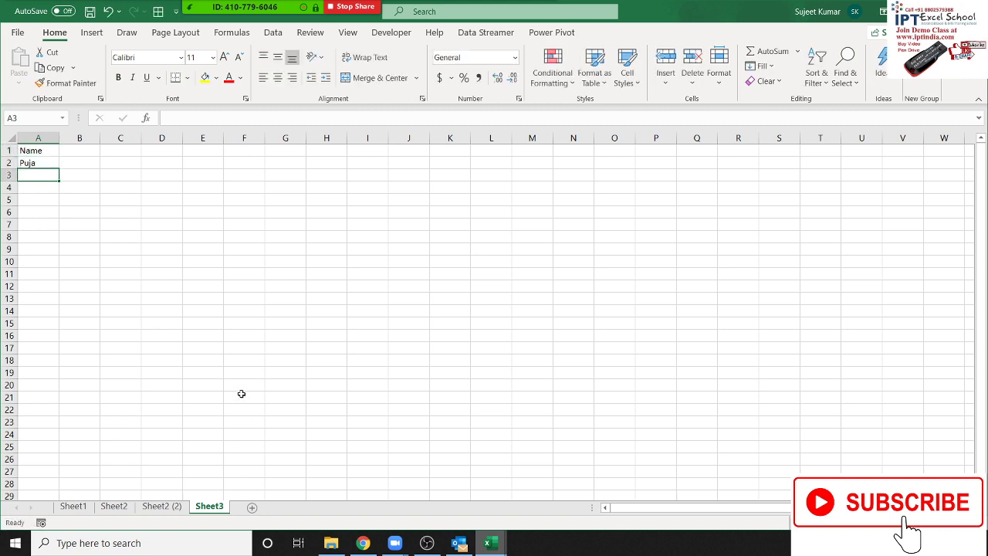
left_click(49, 163)
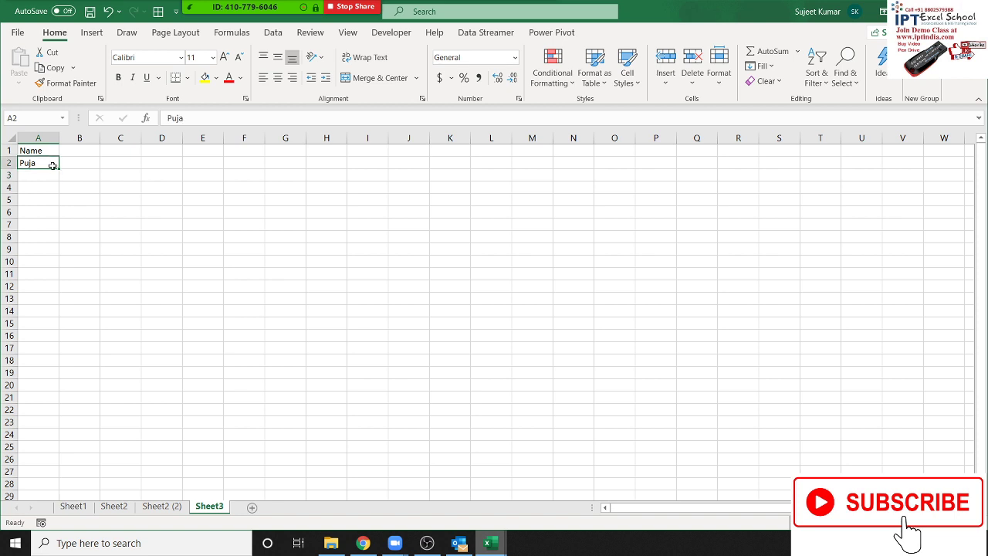
left_click_drag(58, 168, 61, 249)
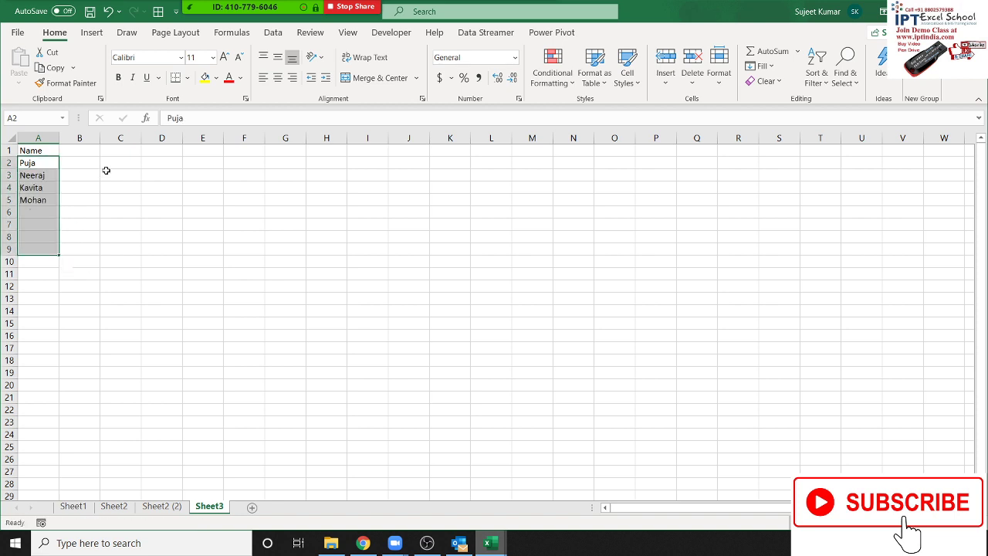
Add a Sales header in B1 with =RANDBETWEEN(10,90) filled down B2:B9.
left_click(92, 153)
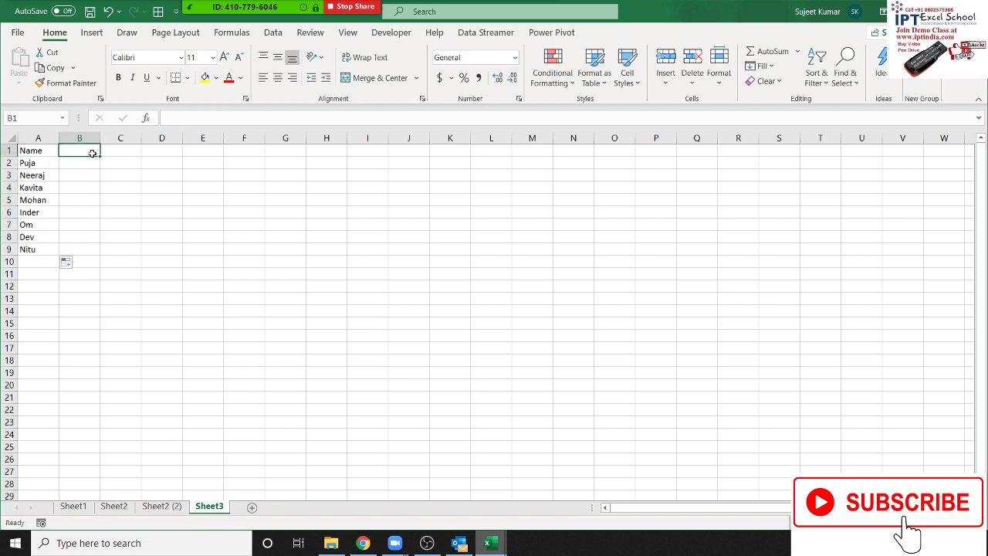
type("Sales")
key("Return")
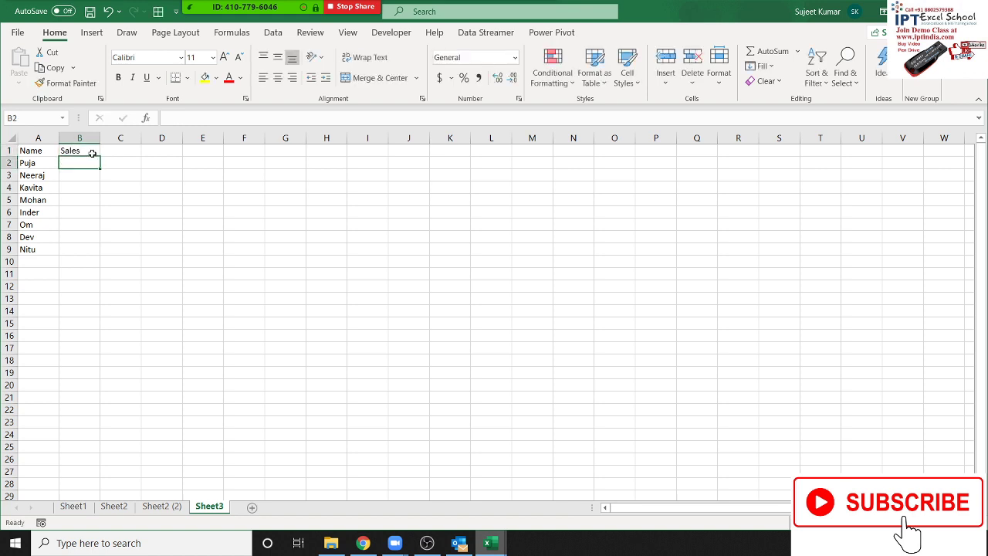
type("=ra")
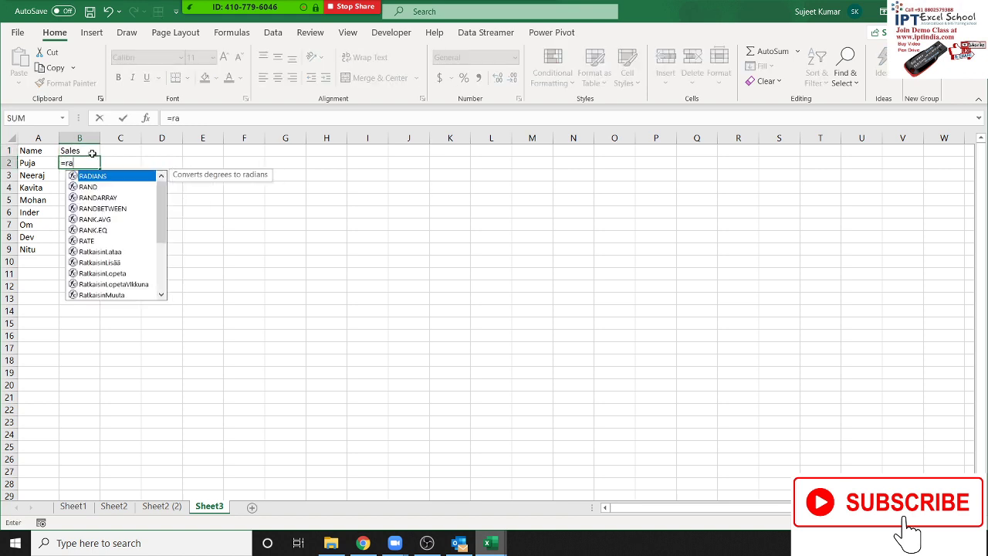
key("Down")
key("Down")
key("Down")
key("Tab")
type("10")
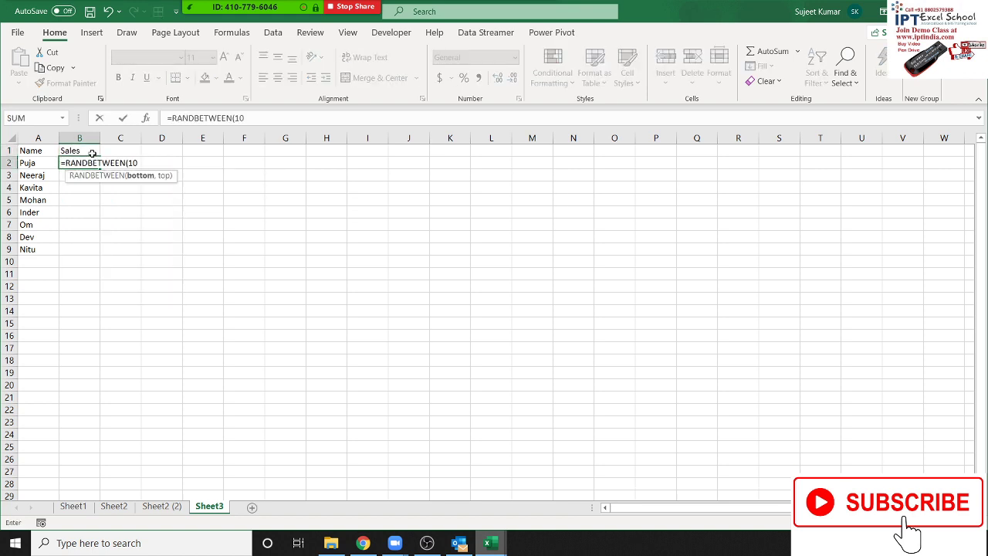
type(",90")
key("Return")
key("Left")
key("ctrl+Down")
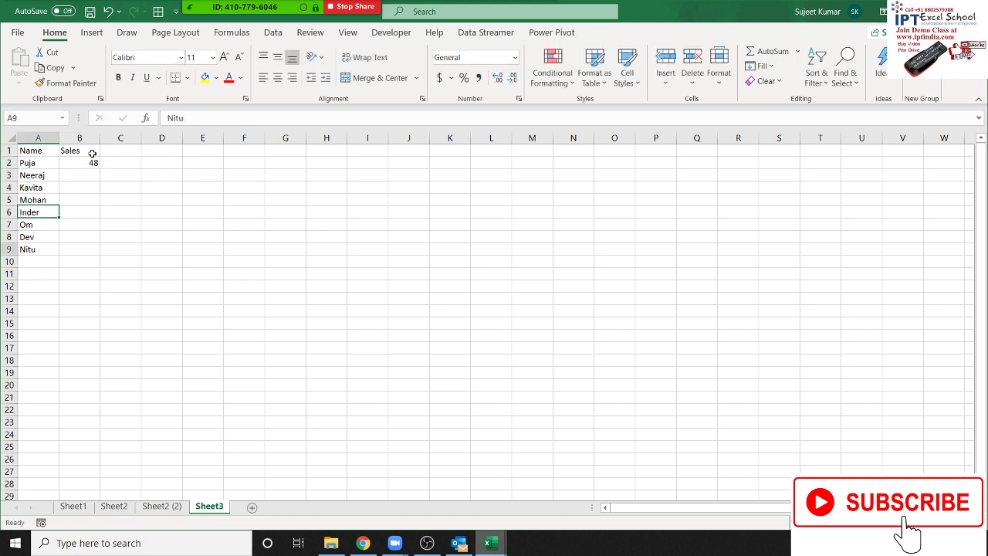
key("Right")
key("ctrl+shift+Up")
key("ctrl+d")
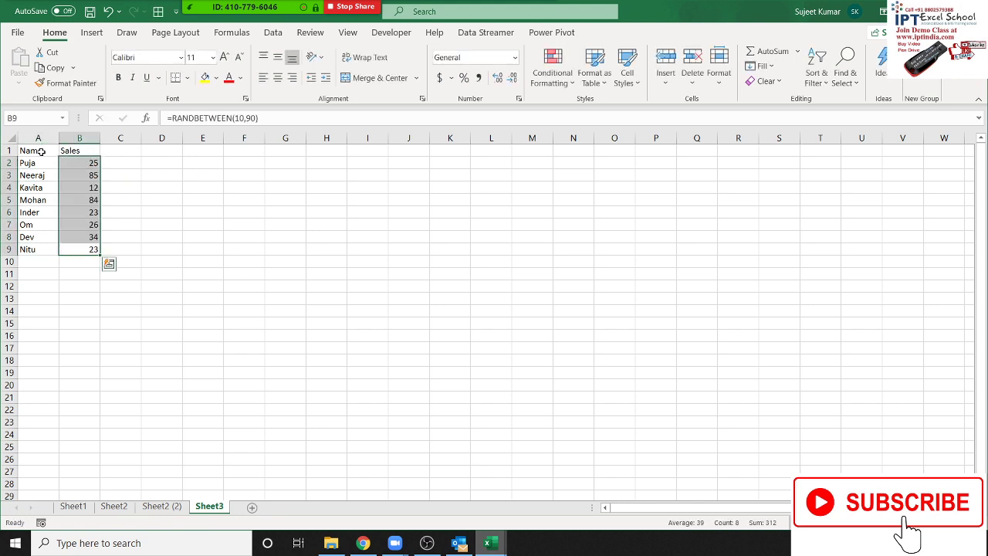
Copy A1:B9 and paste it back over itself as values only.
left_click_drag(41, 151, 79, 248)
left_click(48, 68)
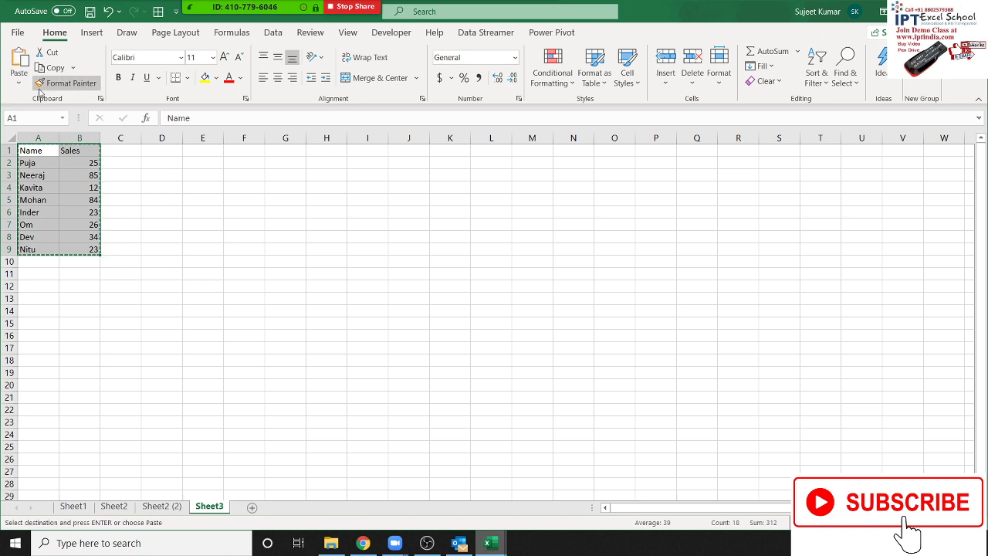
left_click(19, 83)
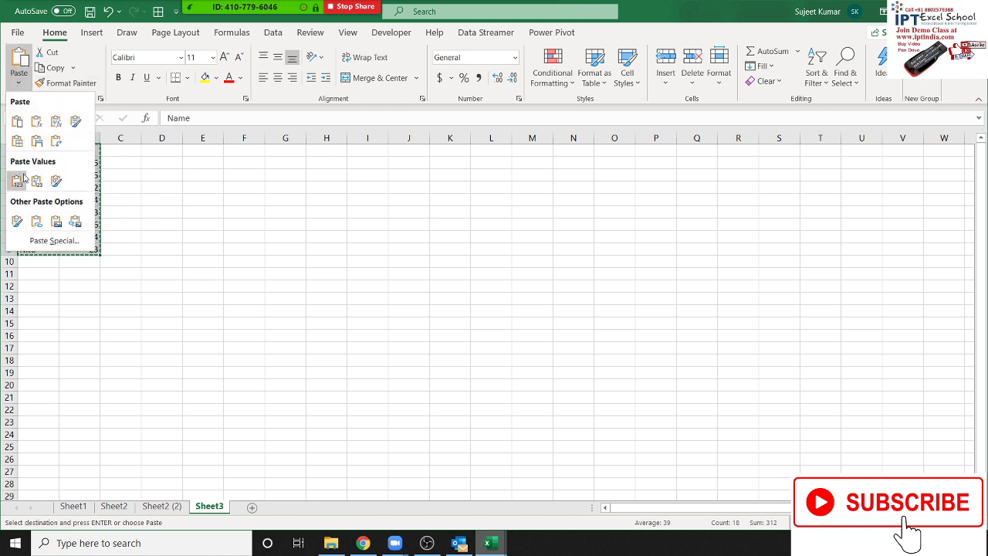
left_click(18, 180)
key("Escape")
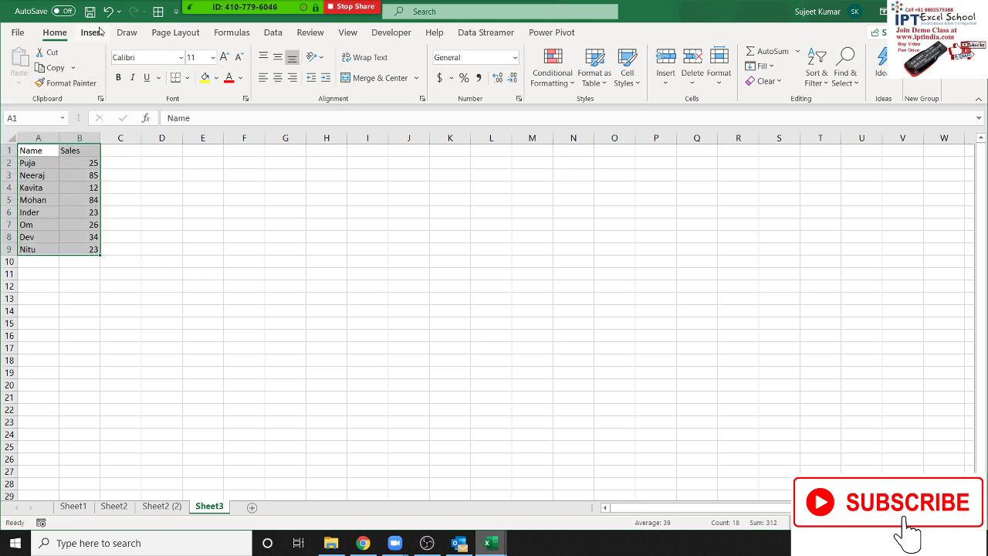
left_click(92, 32)
Insert a Sales column chart from A1:B9 and place it beside the table at C1.
left_click(91, 174)
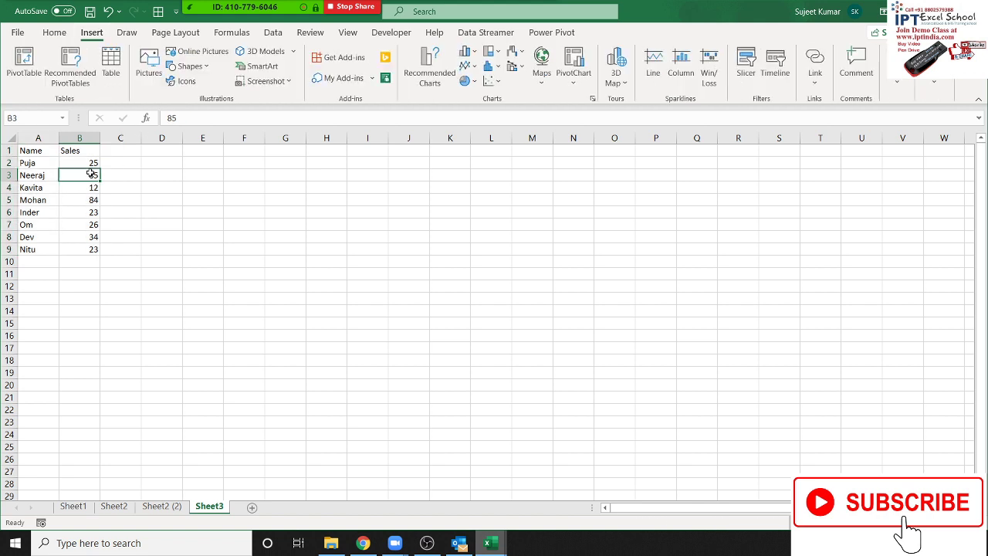
left_click_drag(28, 152, 81, 243)
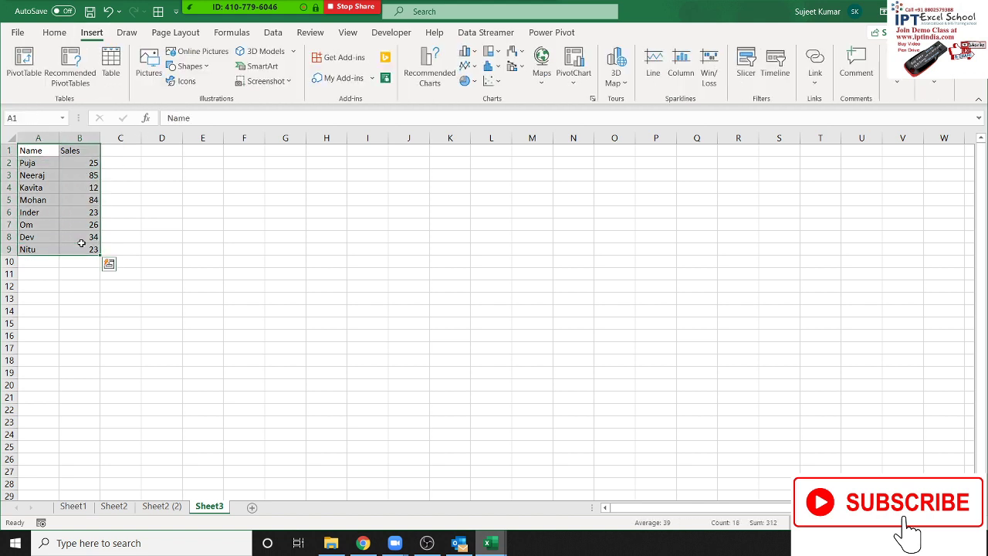
left_click(474, 54)
left_click(477, 102)
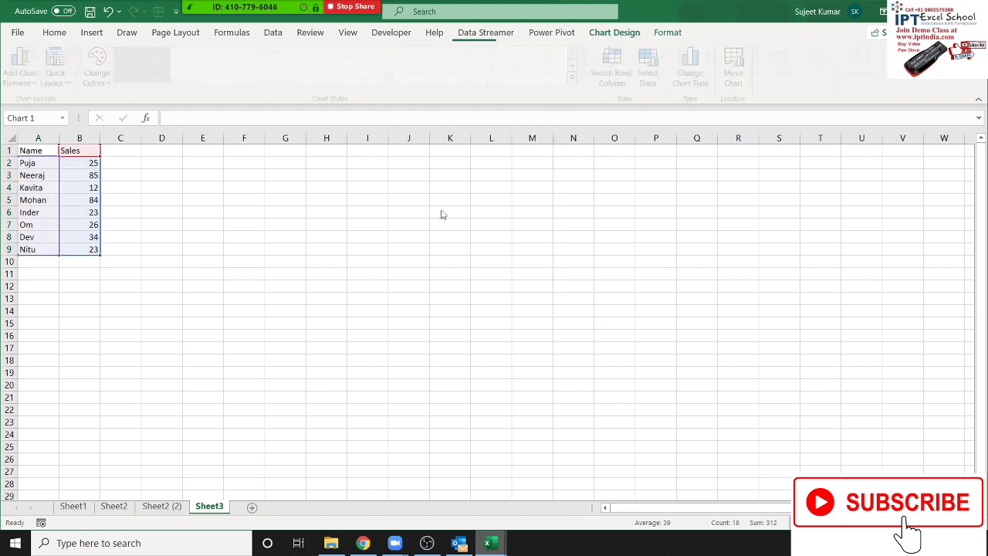
left_click_drag(431, 249, 196, 166)
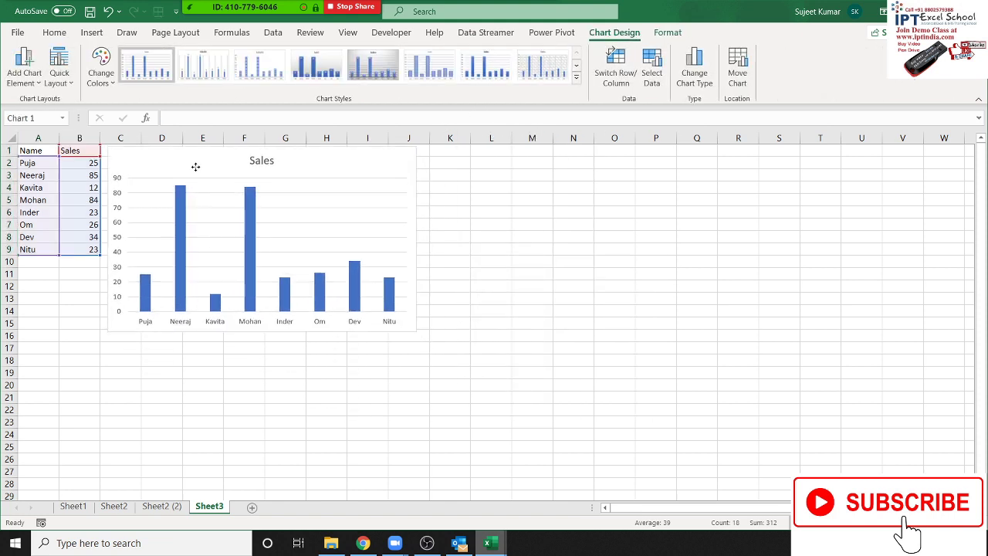
Apply a dark chart style to the Sales chart.
left_click(575, 78)
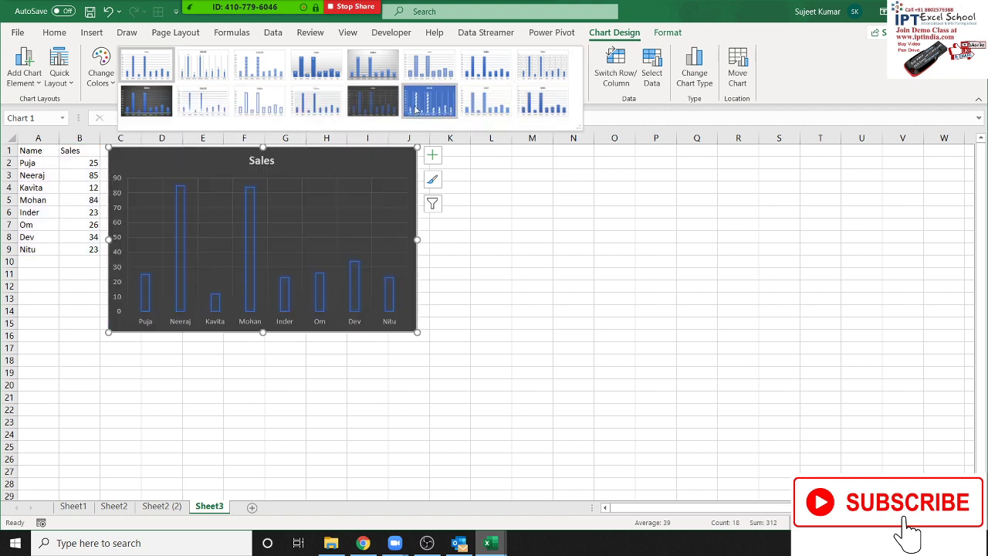
left_click(373, 100)
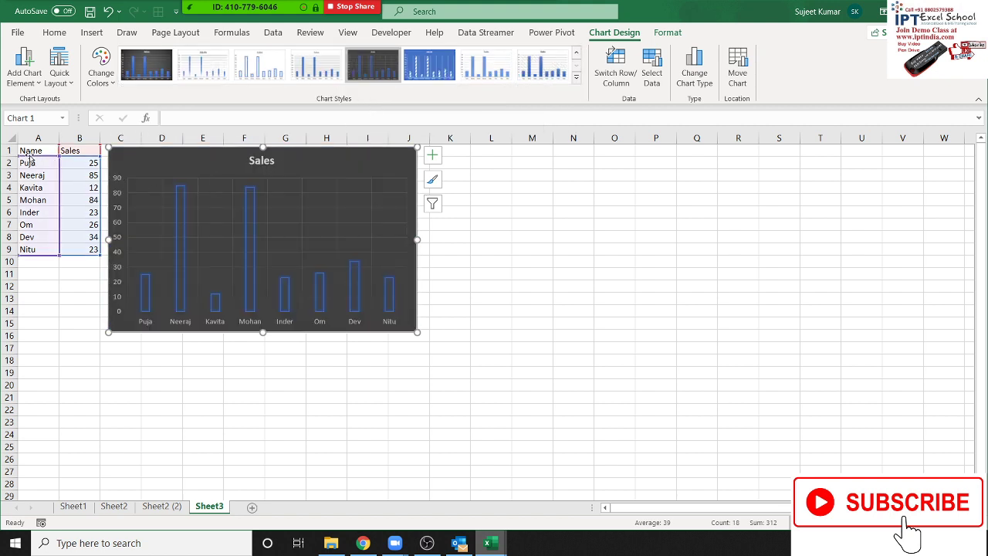
left_click_drag(28, 155, 78, 249)
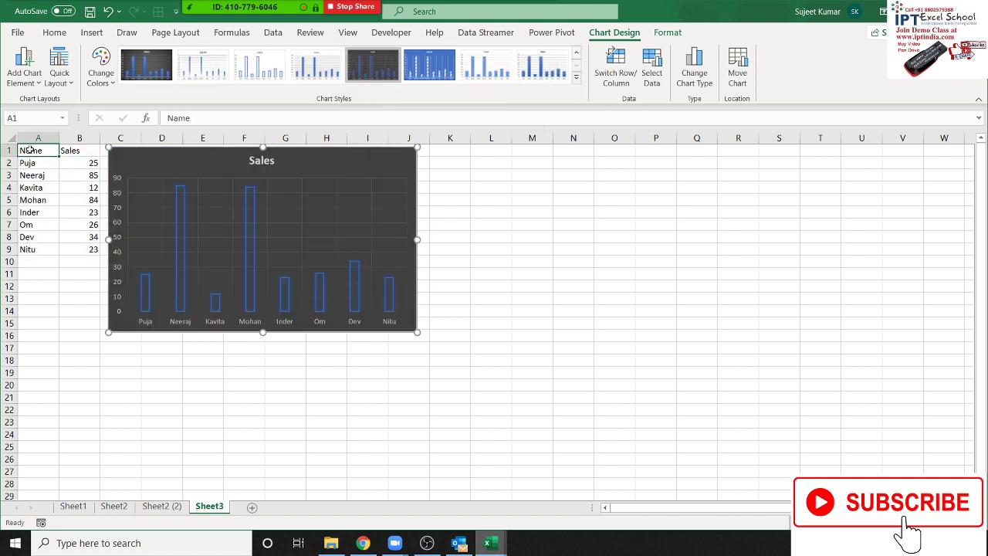
left_click(92, 32)
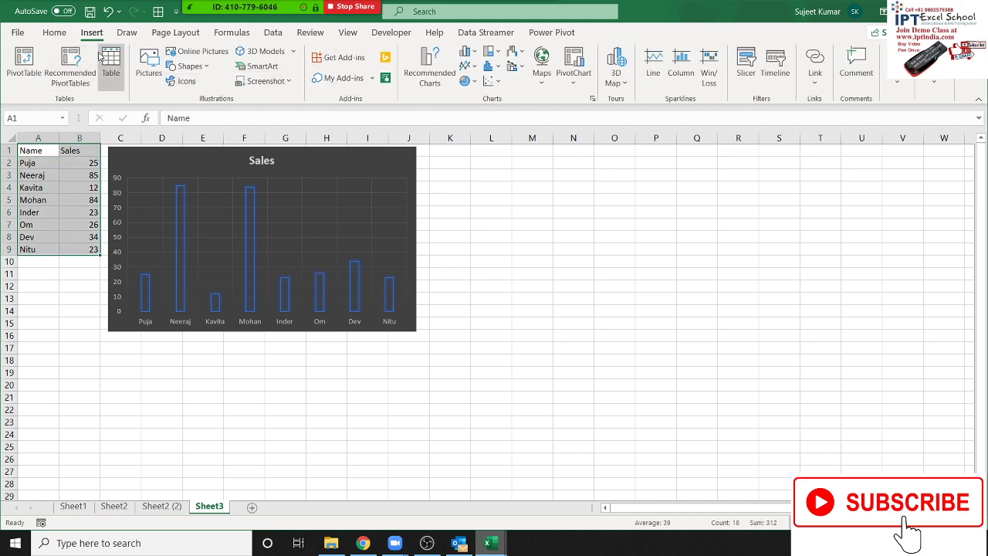
left_click(54, 32)
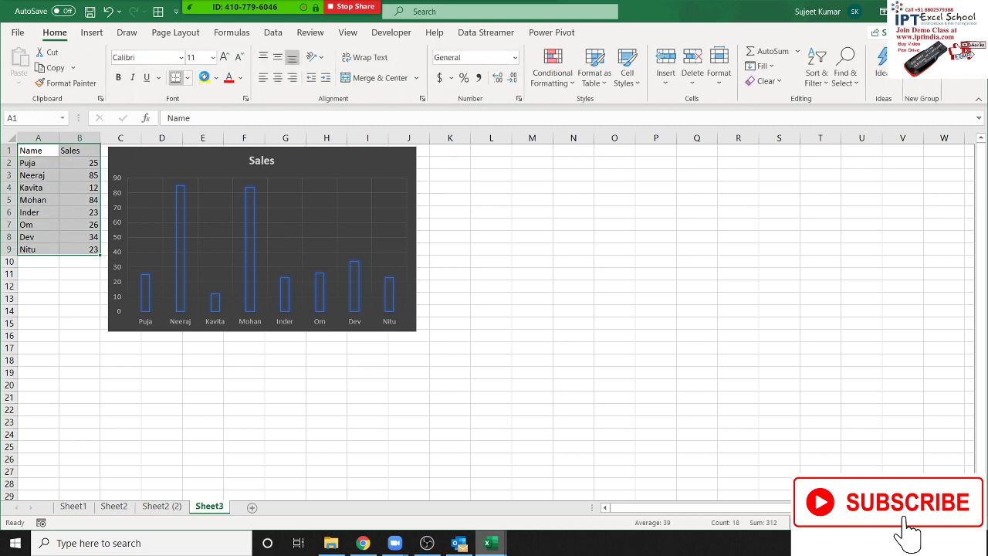
Give A1:B9 a light green fill and All Borders.
left_click(216, 78)
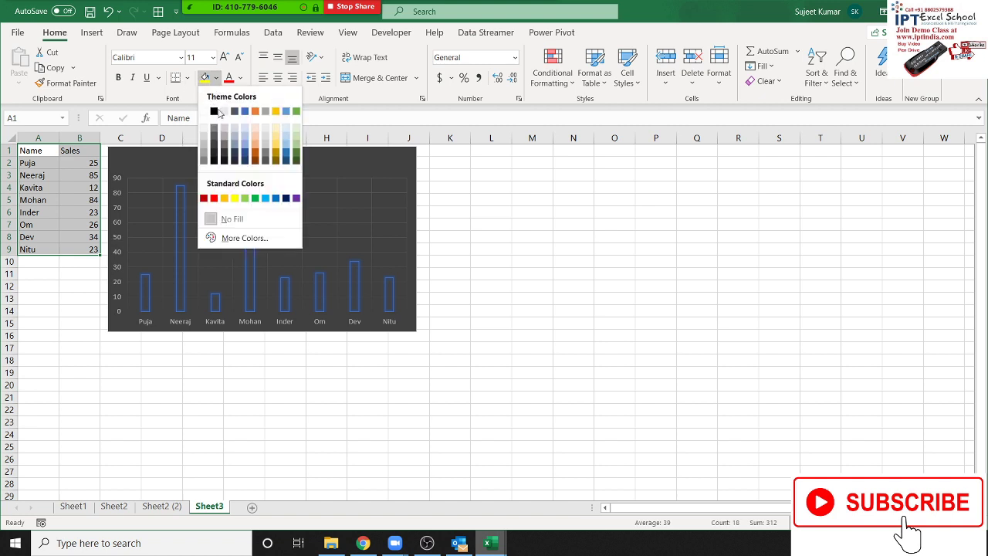
left_click(246, 197)
left_click(186, 77)
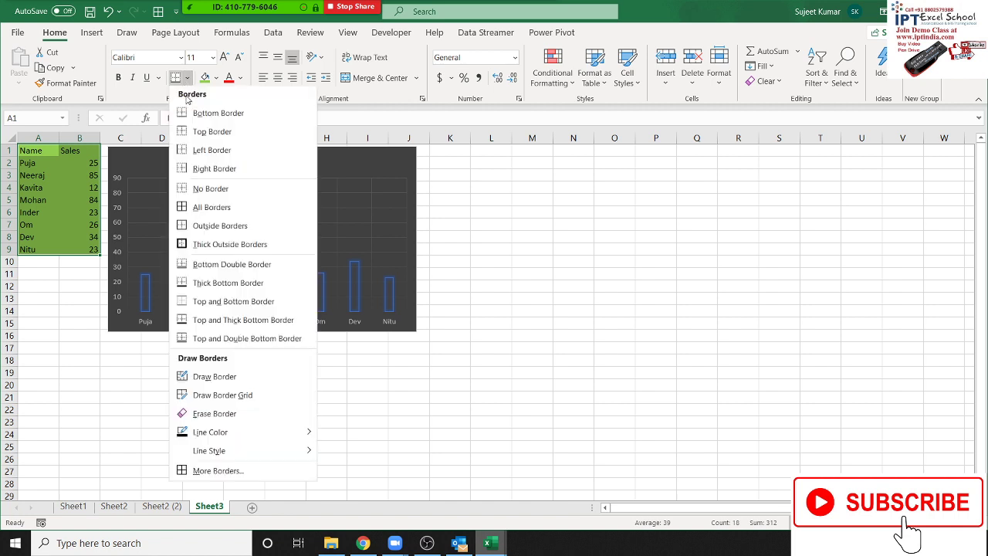
left_click(210, 207)
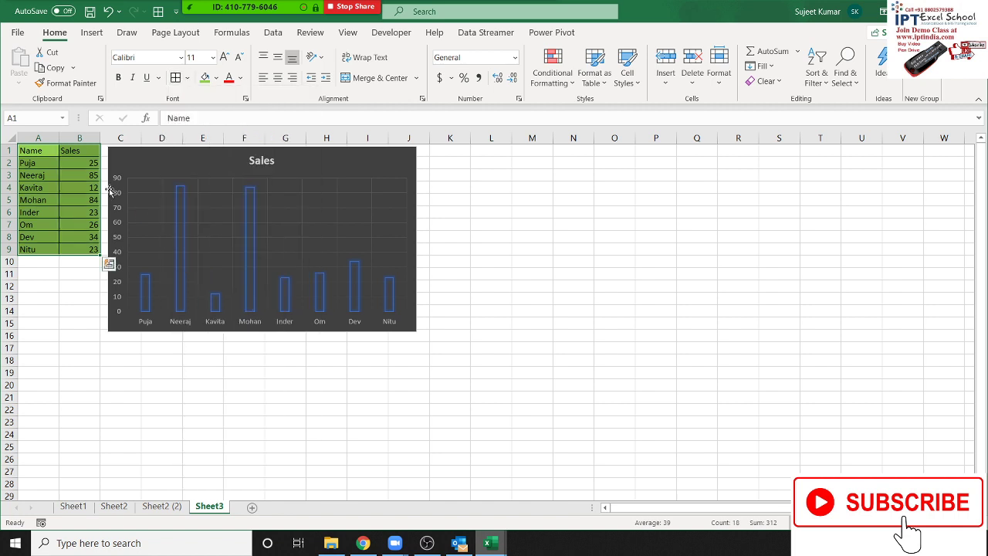
Define the name DD for the range A1:K16 covering table and chart.
mouse_move(37, 149)
left_mouse_down()
mouse_move(439, 312)
mouse_move(445, 337)
left_mouse_up()
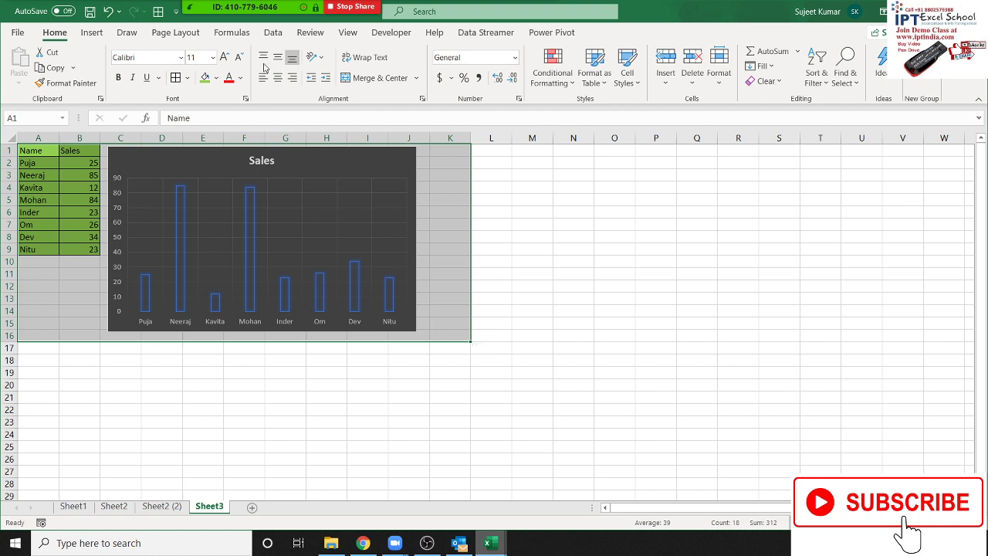
left_click(238, 34)
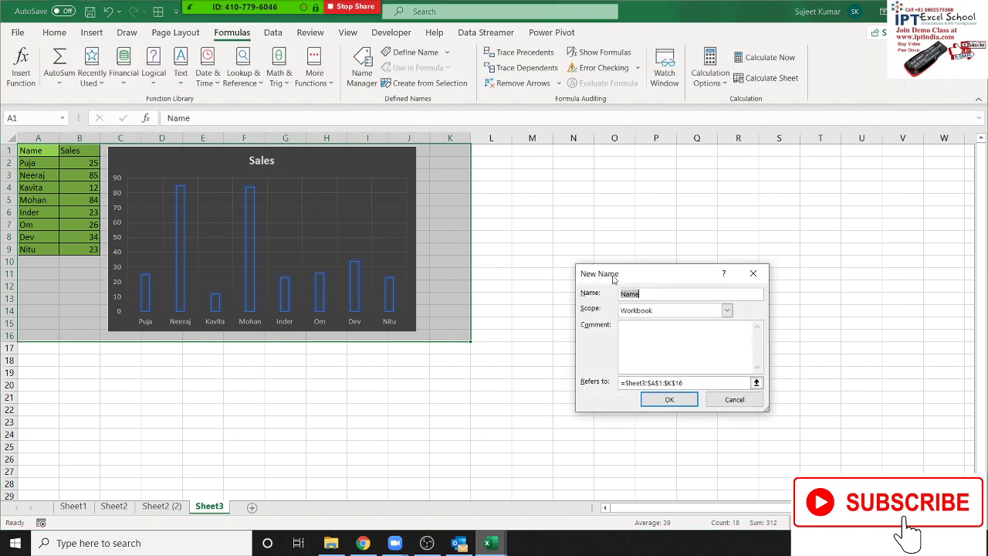
type("DD")
left_click(681, 401)
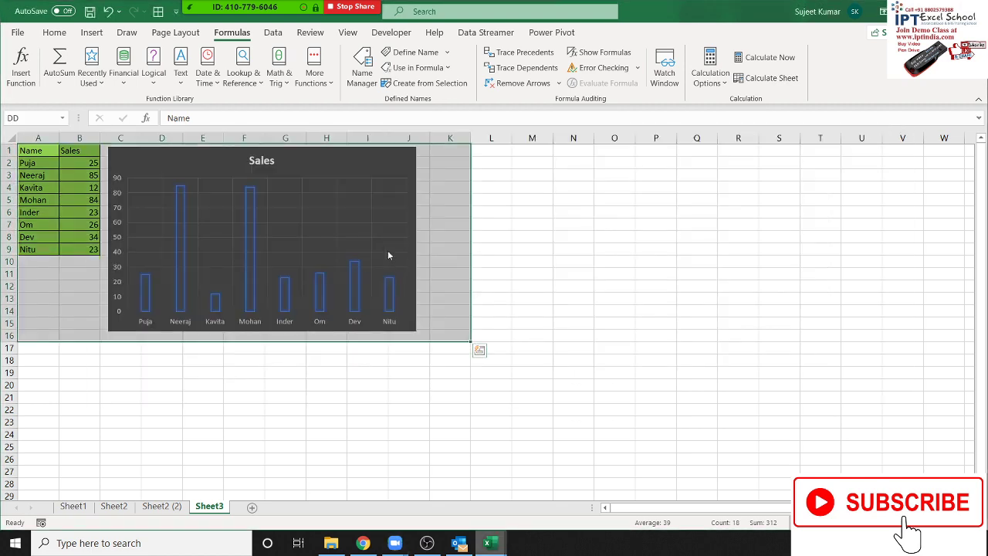
mouse_move(488, 542)
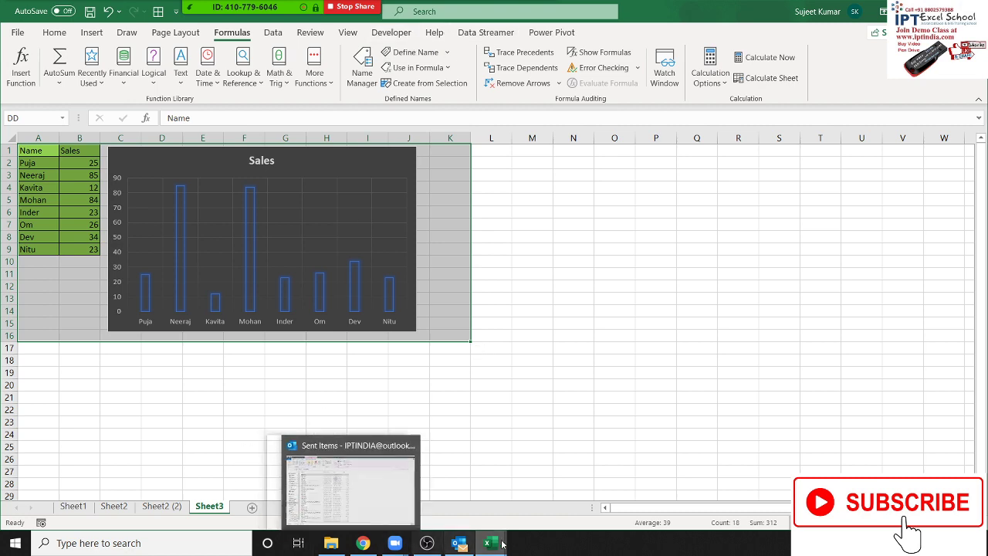
Create a new Sub sendmailbody() below the sendmail_1 macro.
left_click(553, 487)
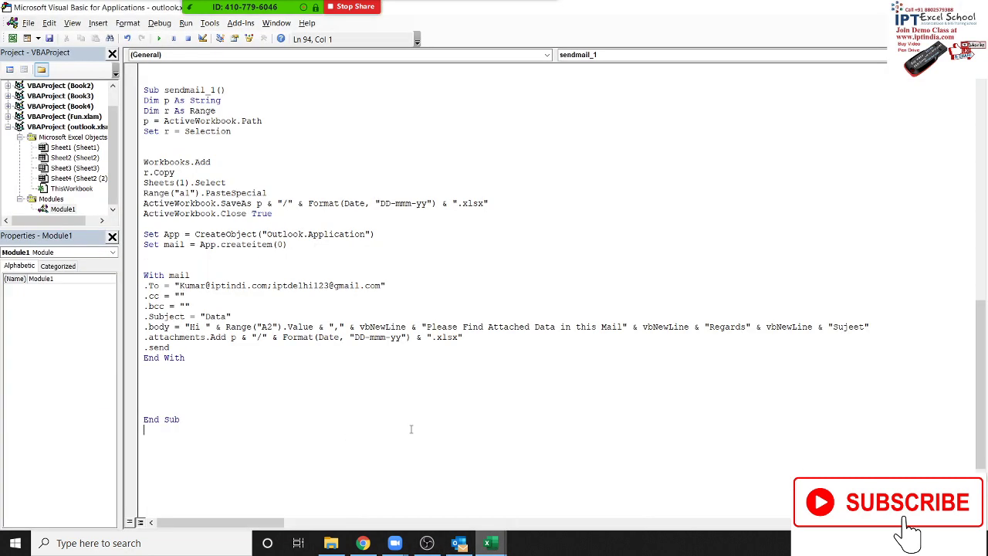
key("Return")
key("Return")
key("Return")
key("Return")
key("Return")
key("Return")
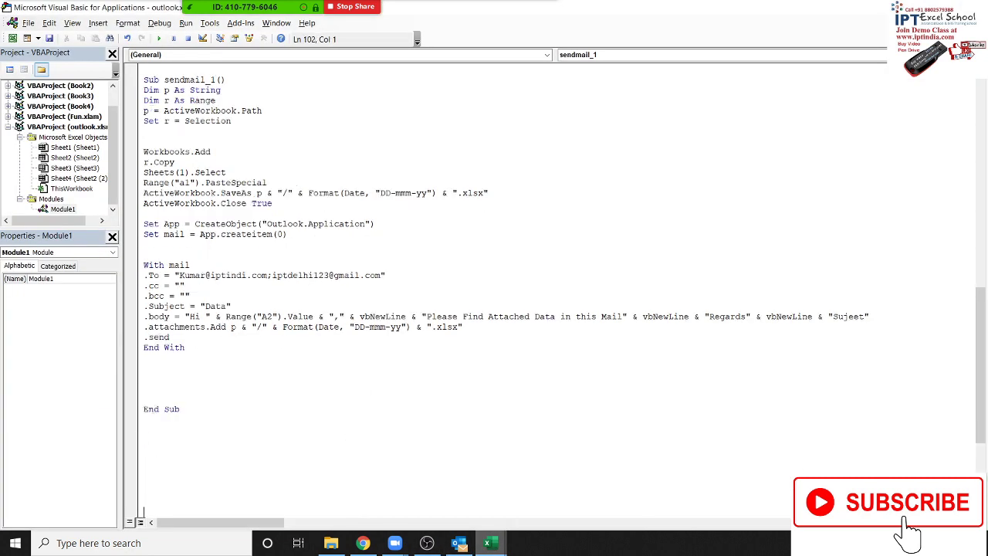
key("Return")
key("Return")
key("Return")
key("Return")
key("Return")
key("Return")
left_click(154, 242)
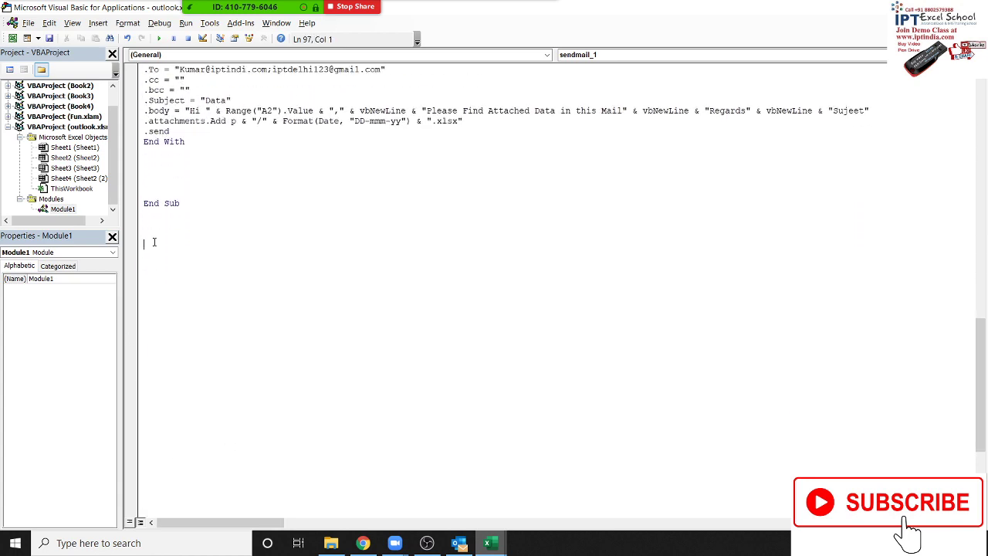
type("sub se")
type("ndm")
key("BackSpace")
key("BackSpace")
type("mail")
type("body")
key("Return")
key("Return")
key("Return")
key("Return")
key("Return")
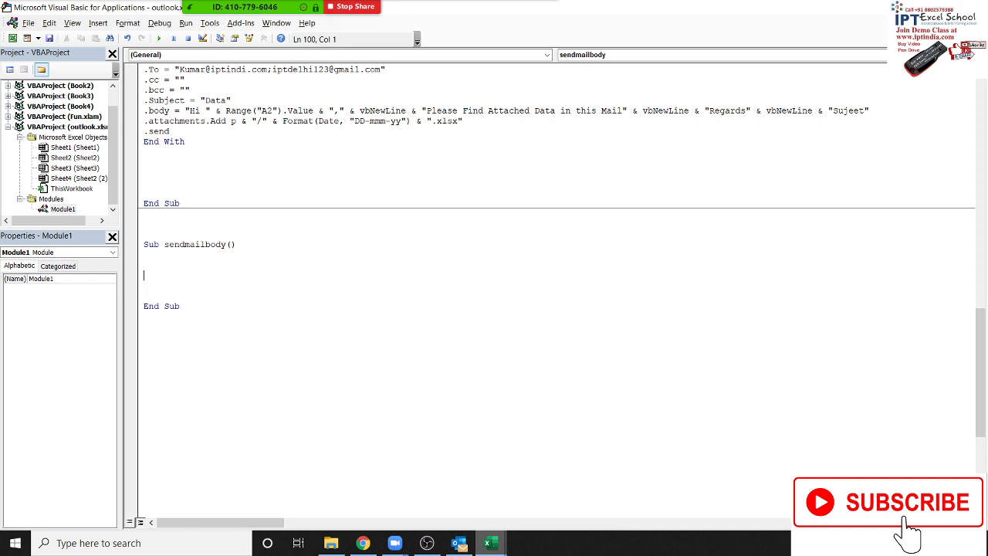
type("'")
key("Return")
Add Dim r As Range and Set r = Range("DD") inside sendmailbody.
key("Up")
key("Up")
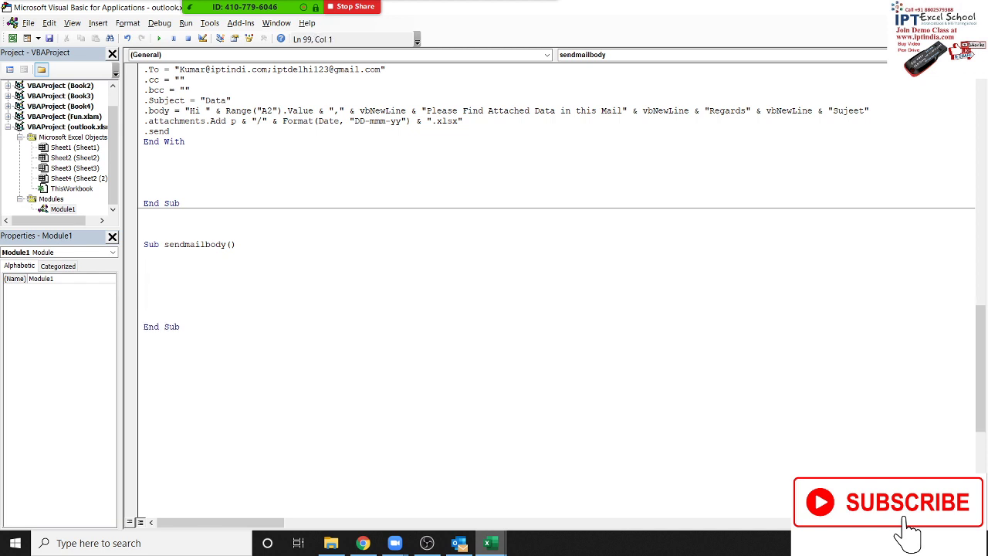
type("dim r as rea")
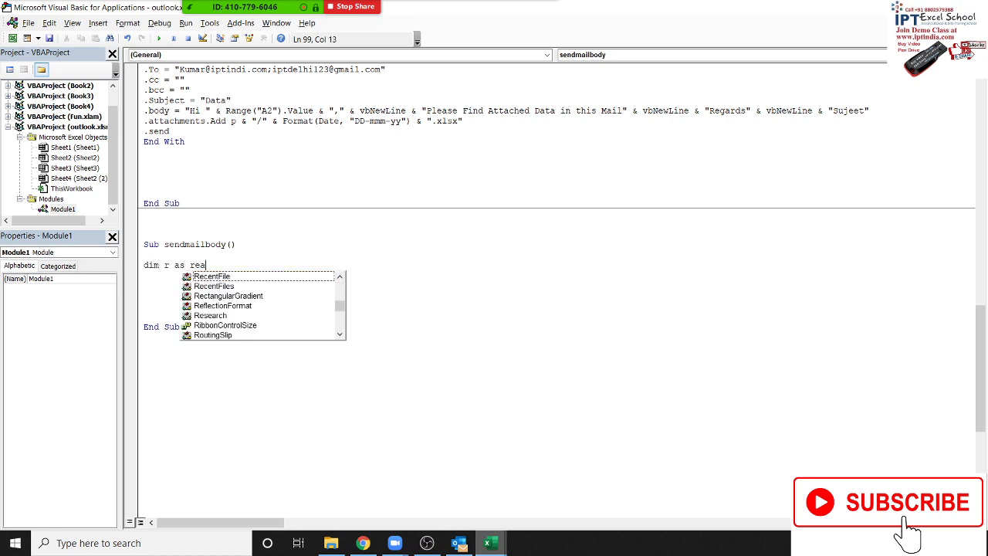
key("BackSpace")
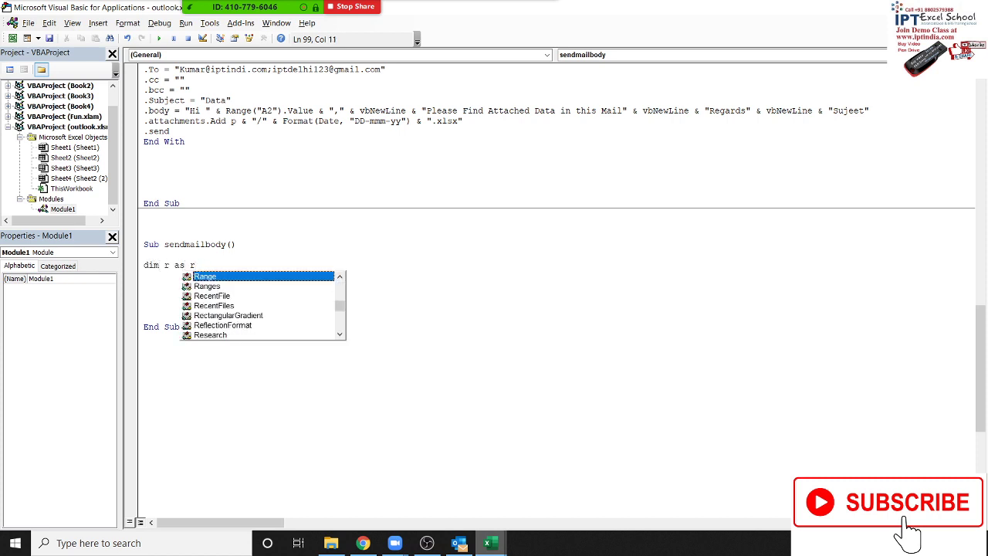
key("Return")
key("Return")
type("se")
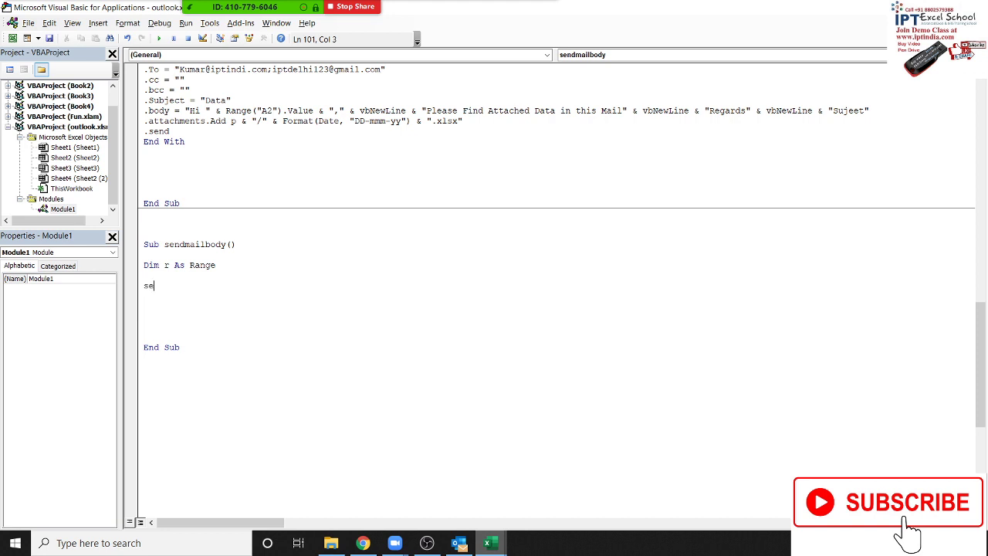
type("t r =")
type("ran")
type("ge(\"")
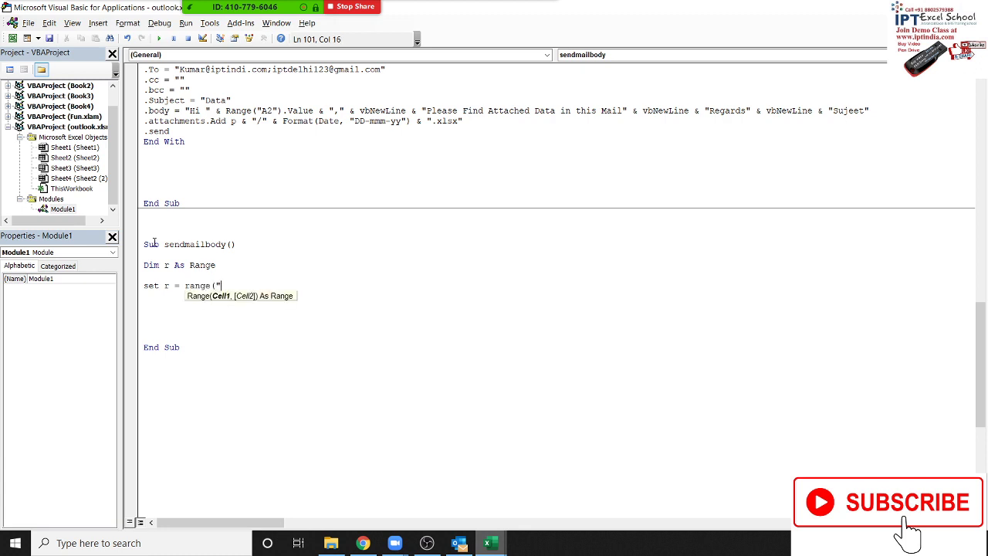
type("DD\"")
type(")")
key("Return")
key("Return")
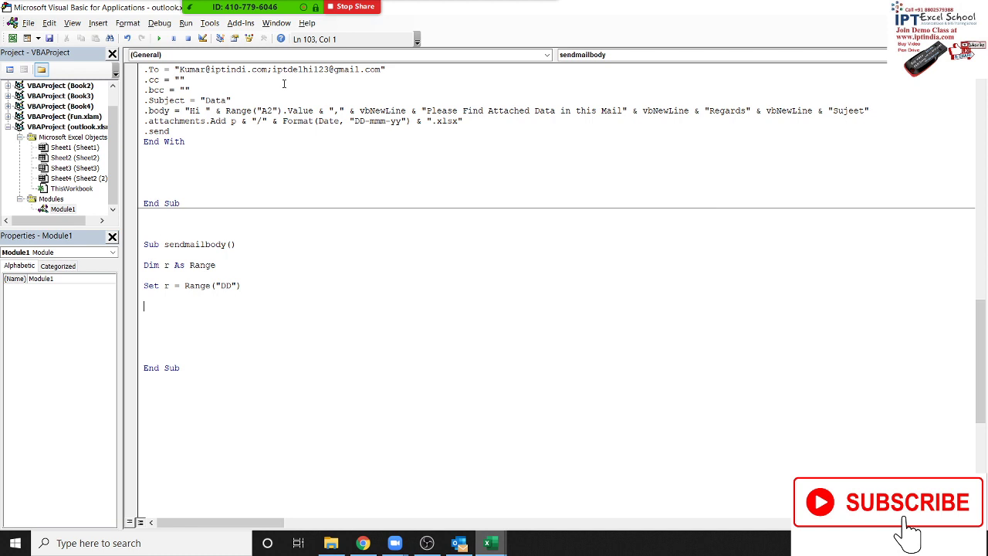
Copy the Outlook mail-setup code and paste it below the Set r line.
scroll(284, 83, "up", 3)
scroll(183, 185, "up", 2)
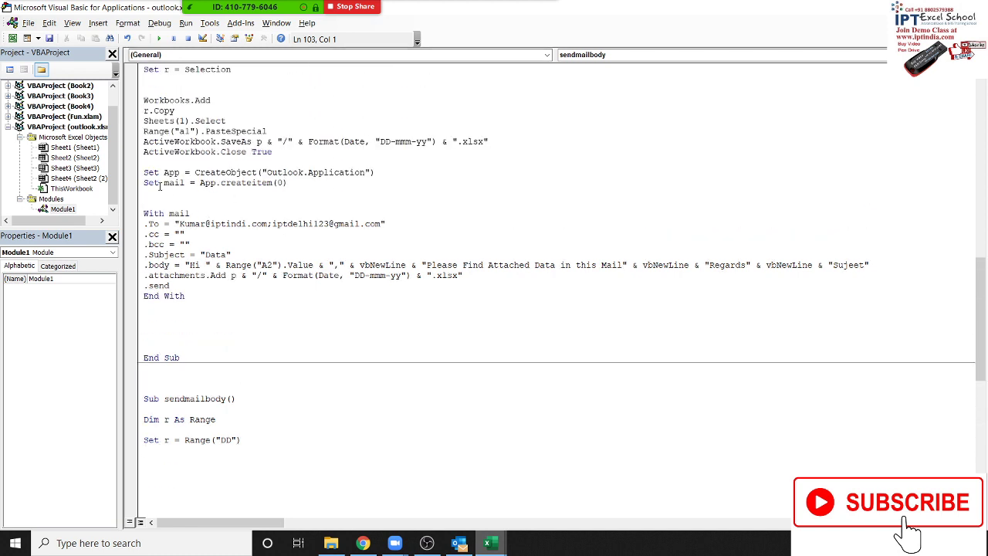
mouse_move(143, 173)
left_mouse_down()
mouse_move(154, 255)
mouse_move(184, 306)
left_mouse_up()
scroll(169, 387, "down", 3)
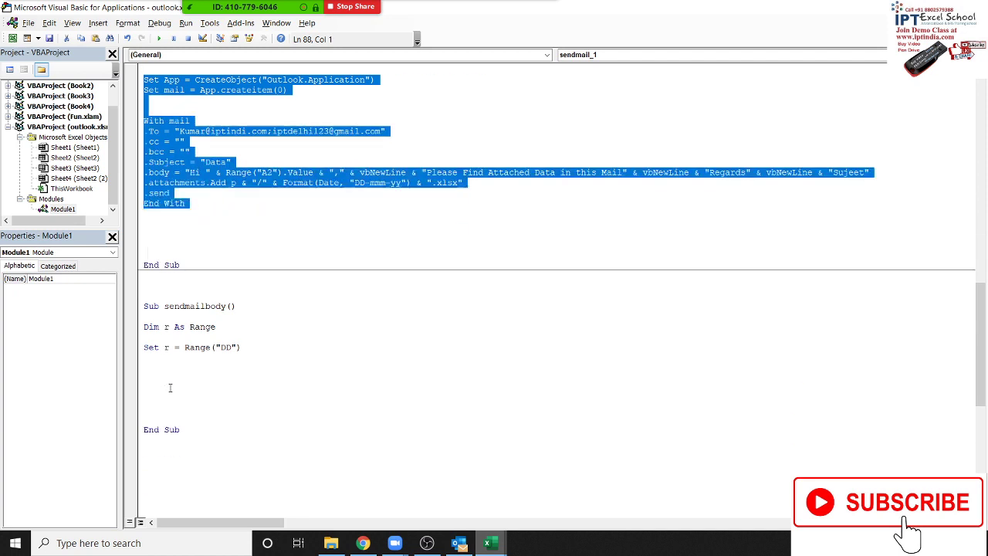
key("ctrl+c")
left_click(161, 369)
key("ctrl+v")
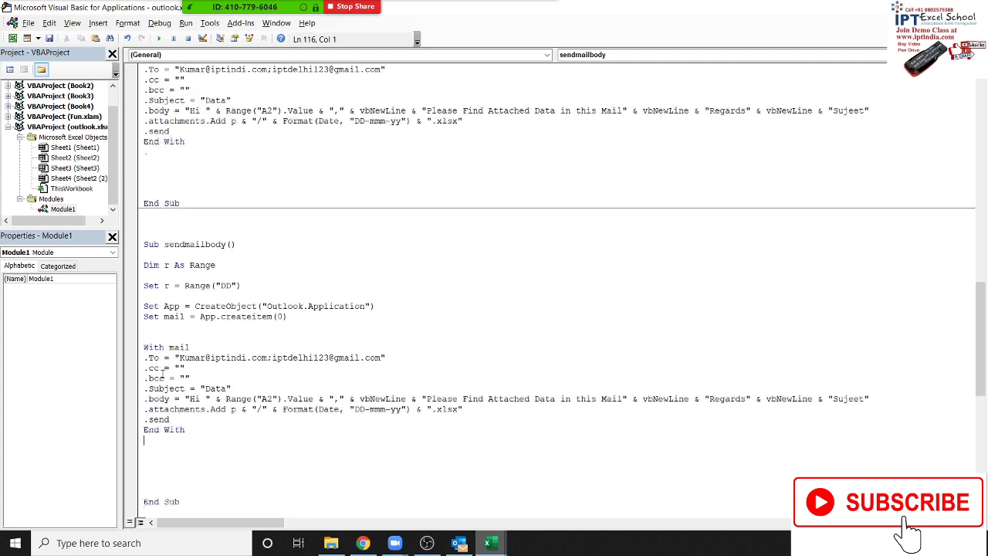
Delete the .attachments.Add line from the pasted code in sendmailbody.
scroll(562, 286, "down", 1)
key("Up")
key("Up")
key("Up")
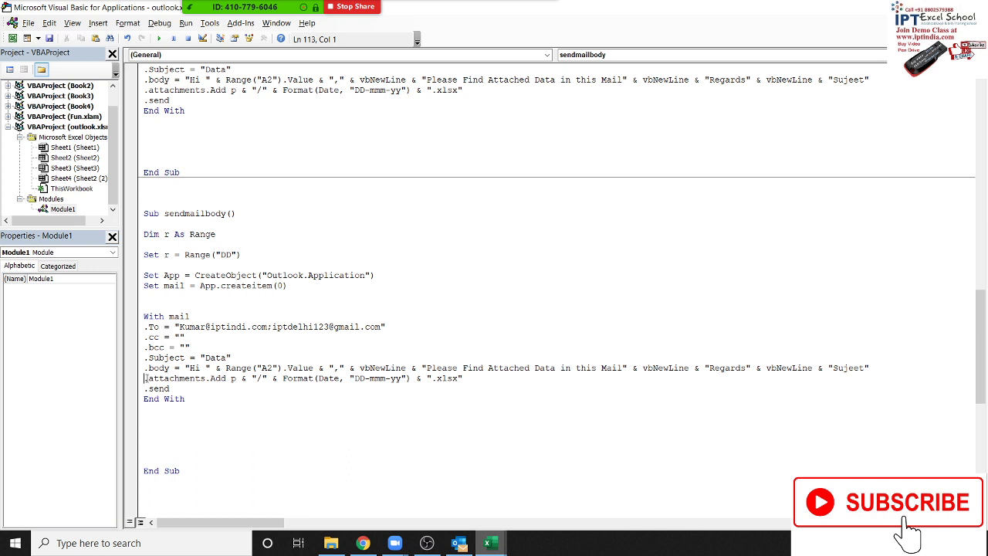
key("shift+Down")
key("Delete")
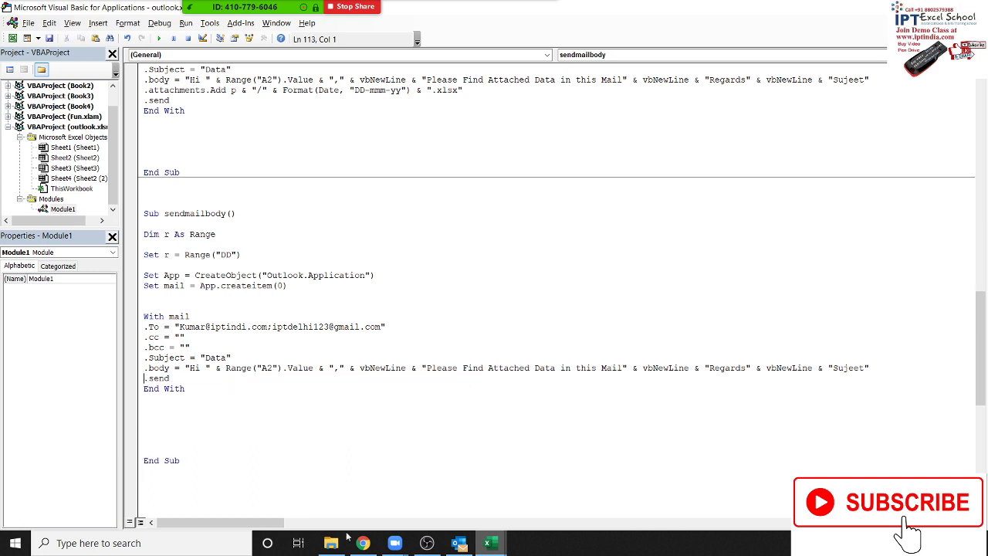
left_click_drag(185, 369, 691, 385)
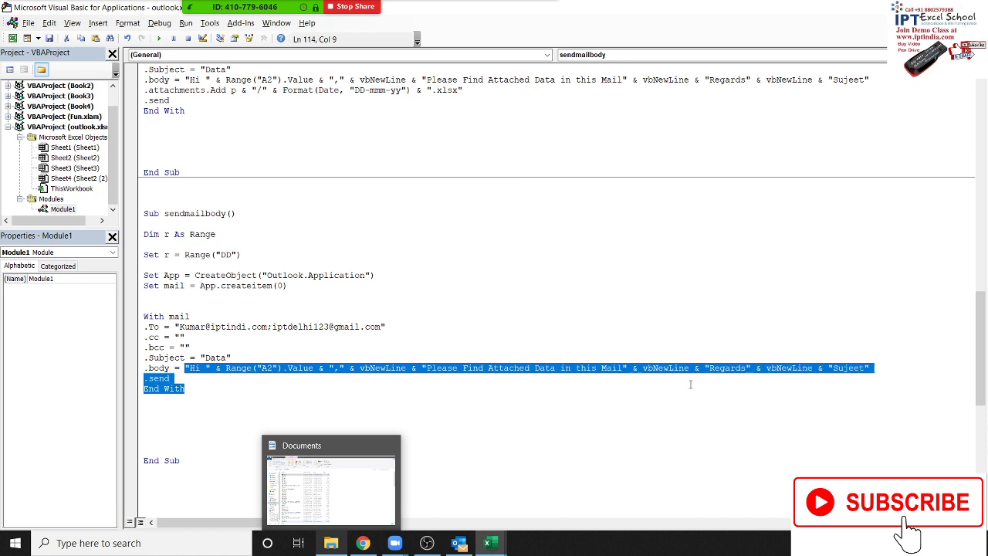
left_click(770, 370)
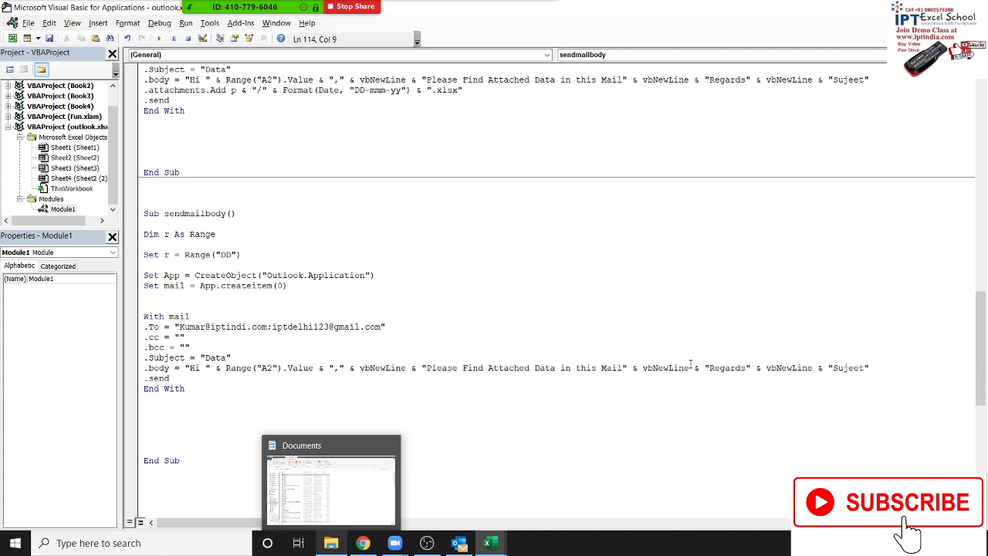
Remove Range("A2").Value from the body and change the message to "Bellow are your Record".
left_click(704, 368)
mouse_move(426, 368)
left_mouse_down()
mouse_move(524, 377)
mouse_move(432, 379)
left_mouse_up()
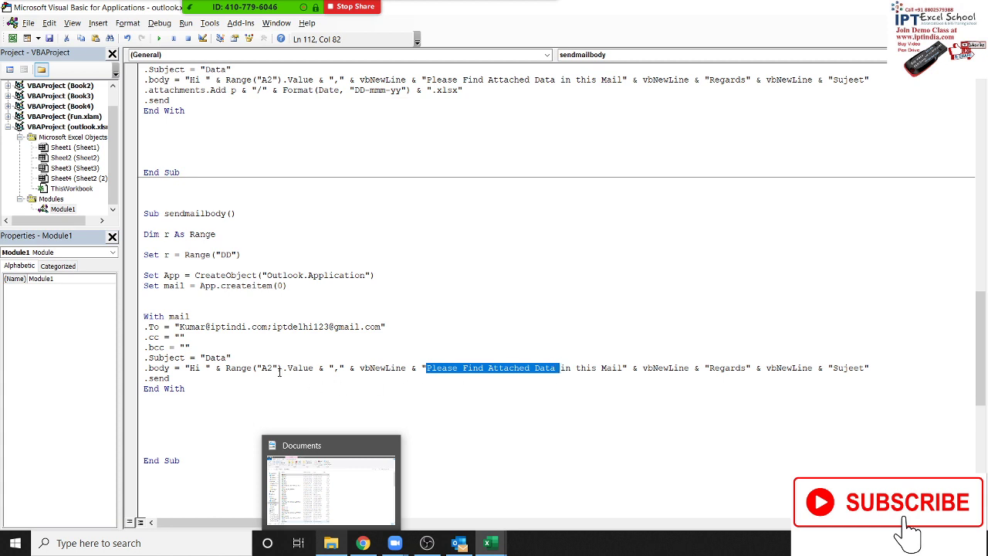
left_click(423, 368)
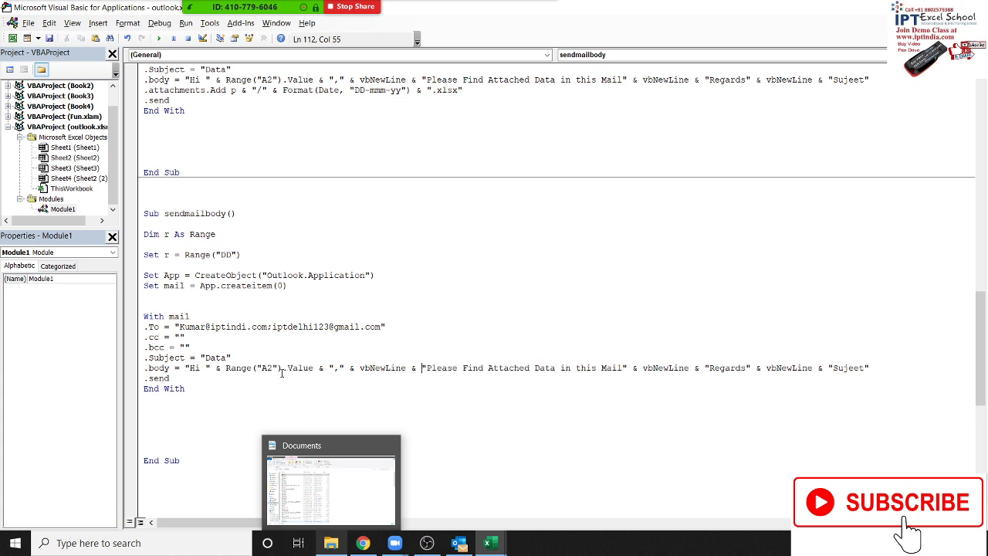
mouse_move(225, 368)
left_mouse_down()
mouse_move(327, 376)
mouse_move(309, 373)
left_mouse_up()
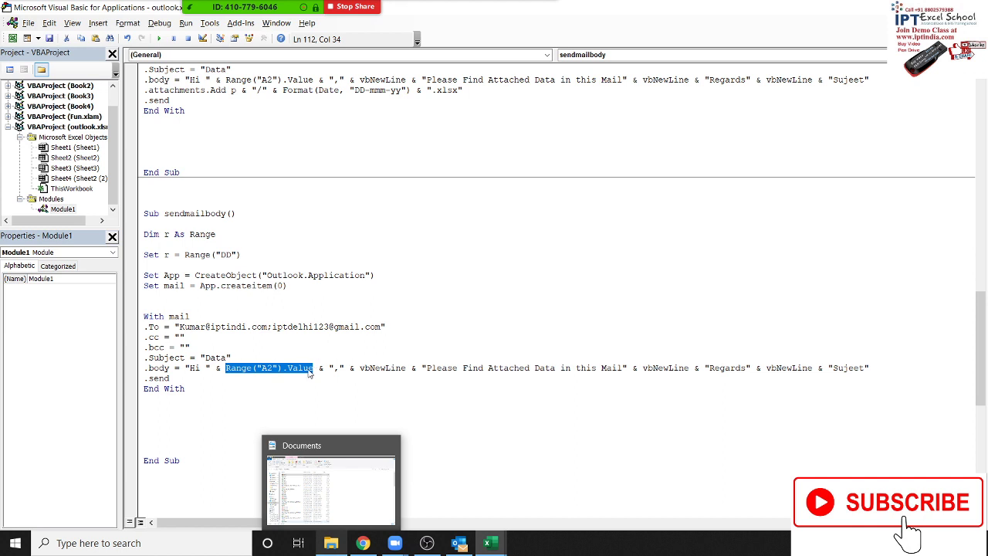
key("Delete")
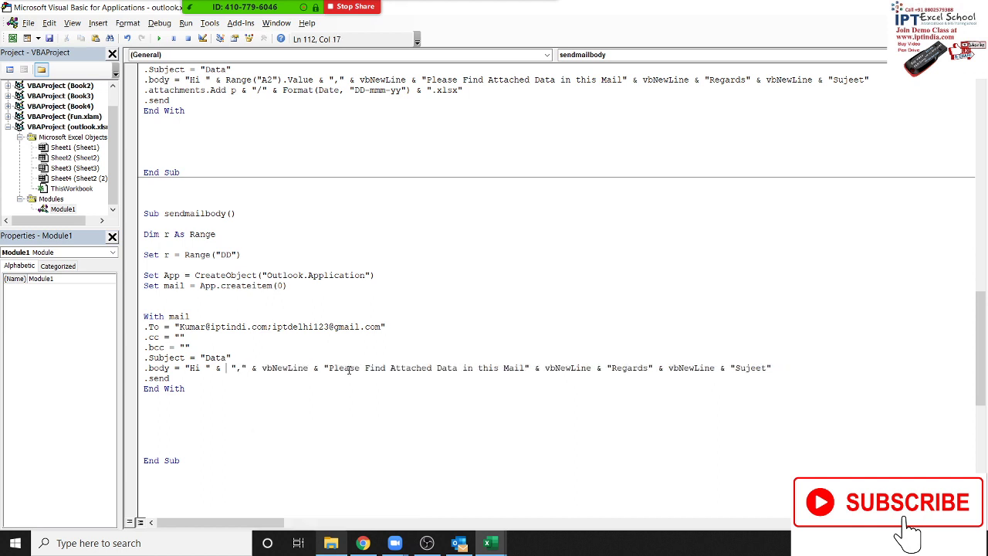
left_click(346, 368)
left_click_drag(329, 368, 526, 368)
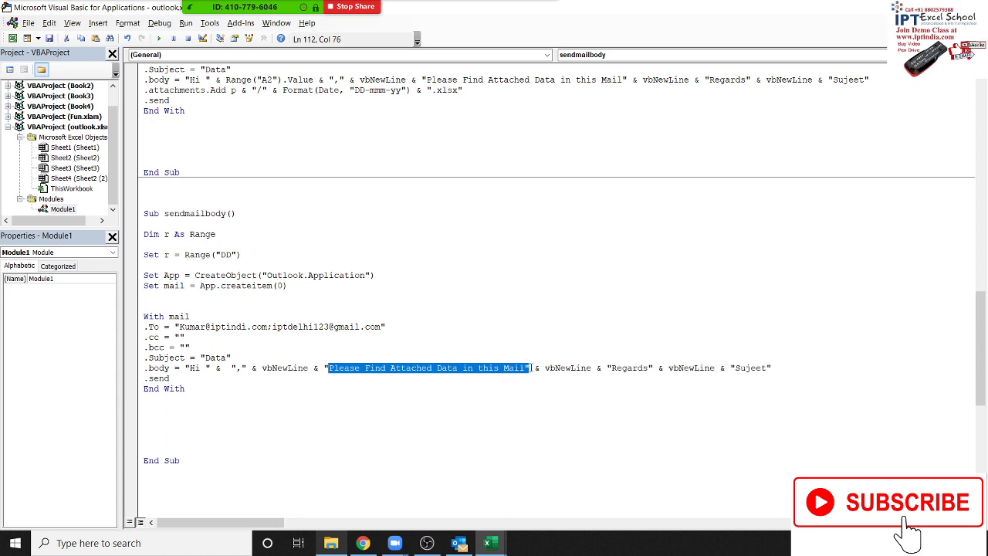
type("B")
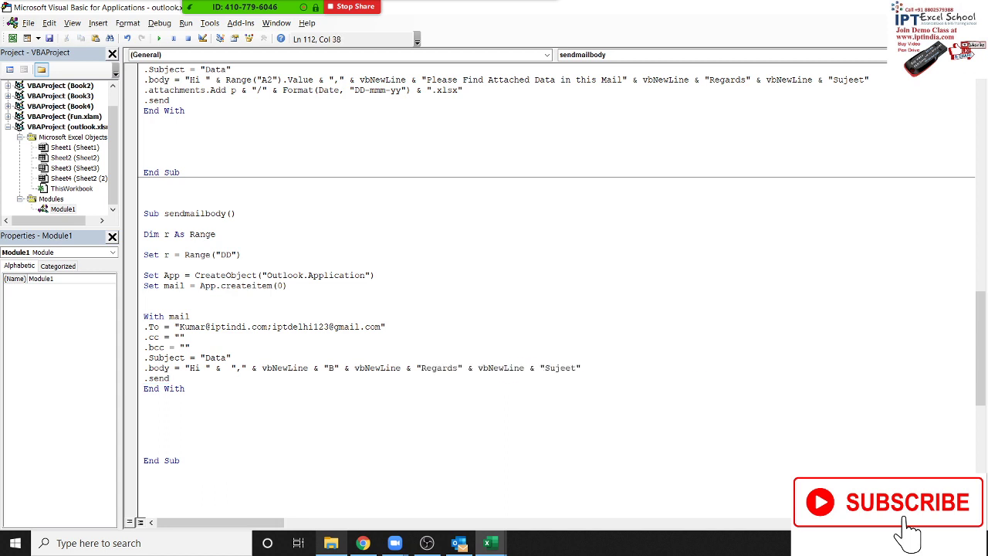
type("ello")
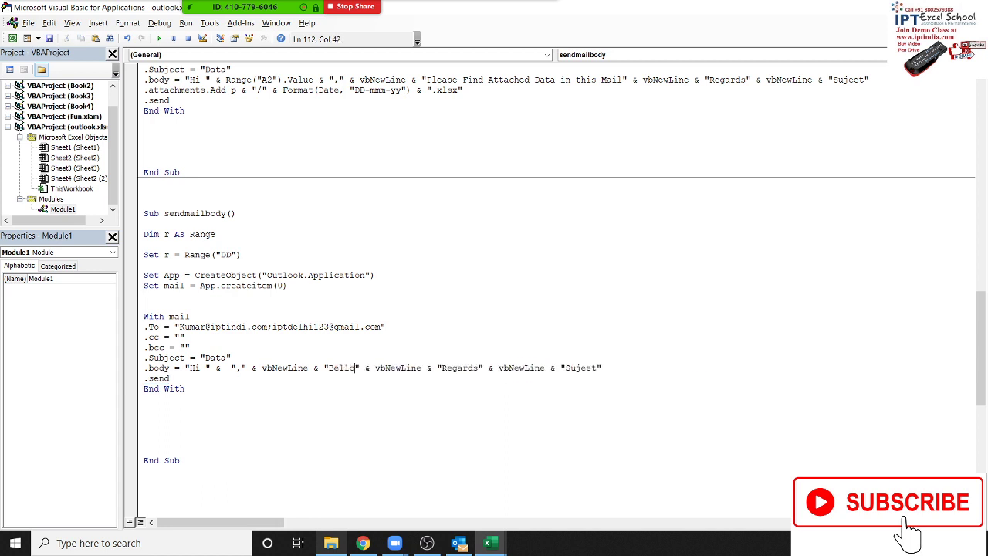
type("w are you")
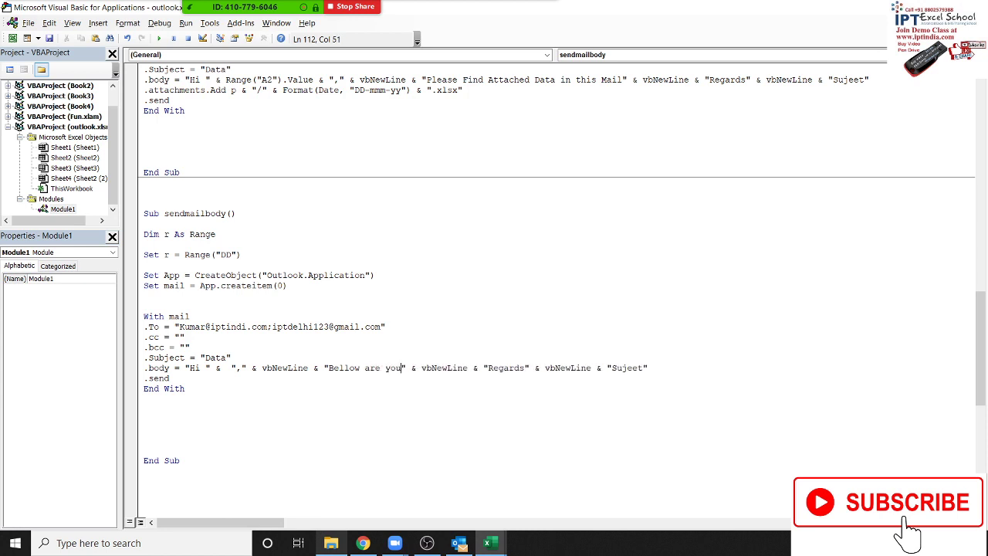
type("r Re")
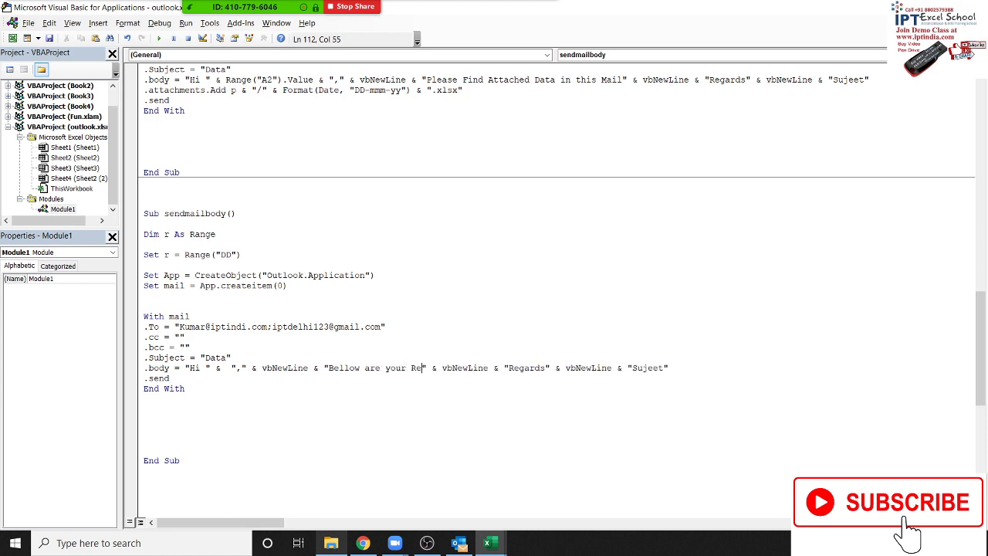
type("cord")
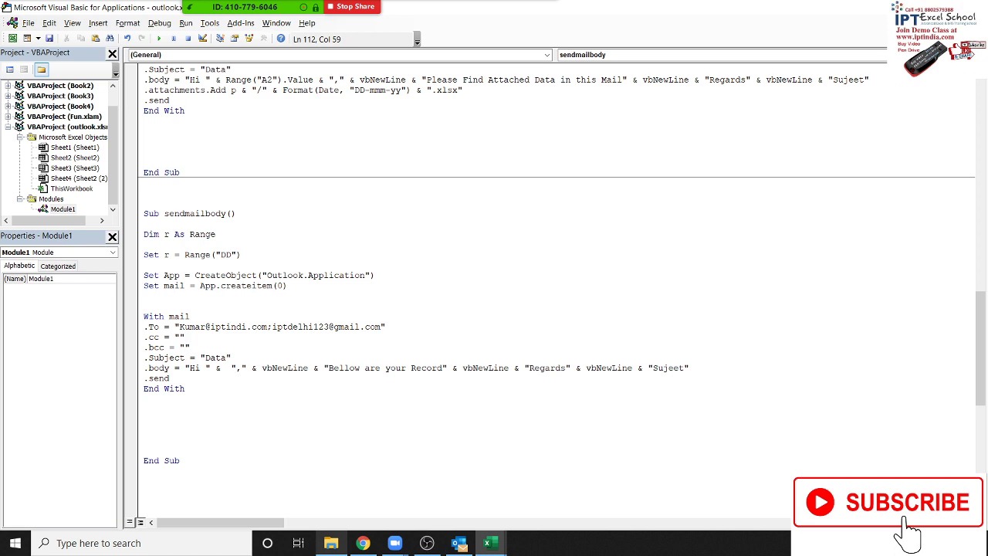
Insert rangetohtml(r) before "Regards" in the body, dismissing the compile error.
left_click(516, 368)
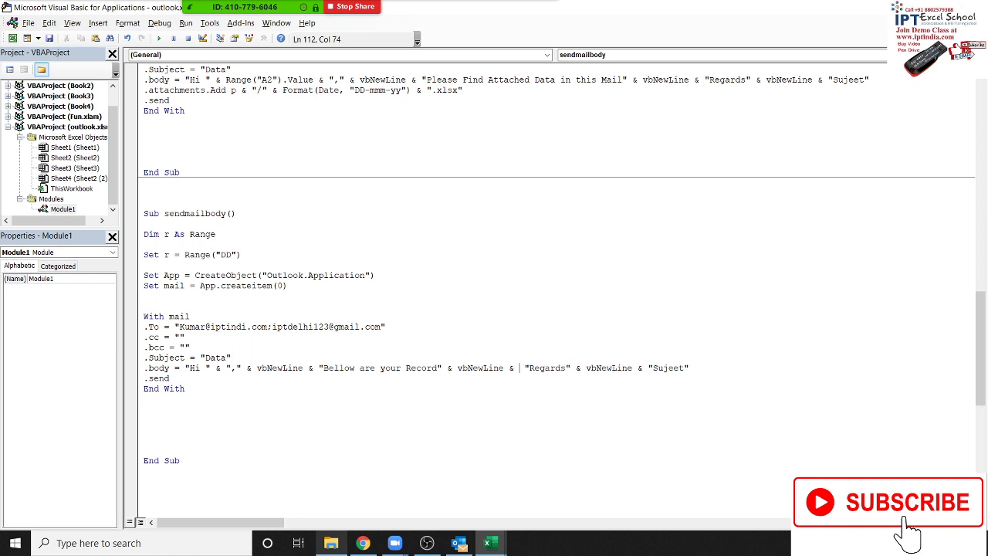
type("rang")
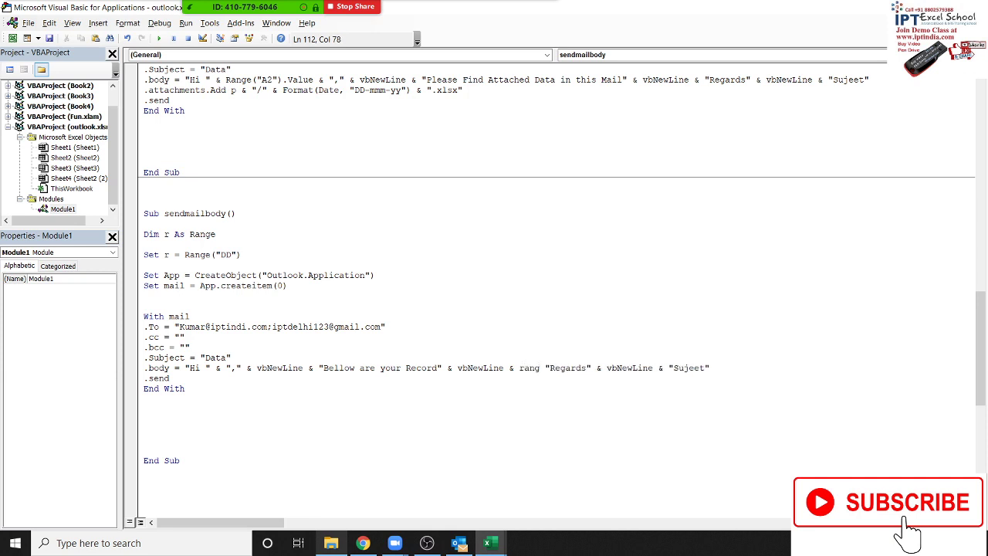
type("eto")
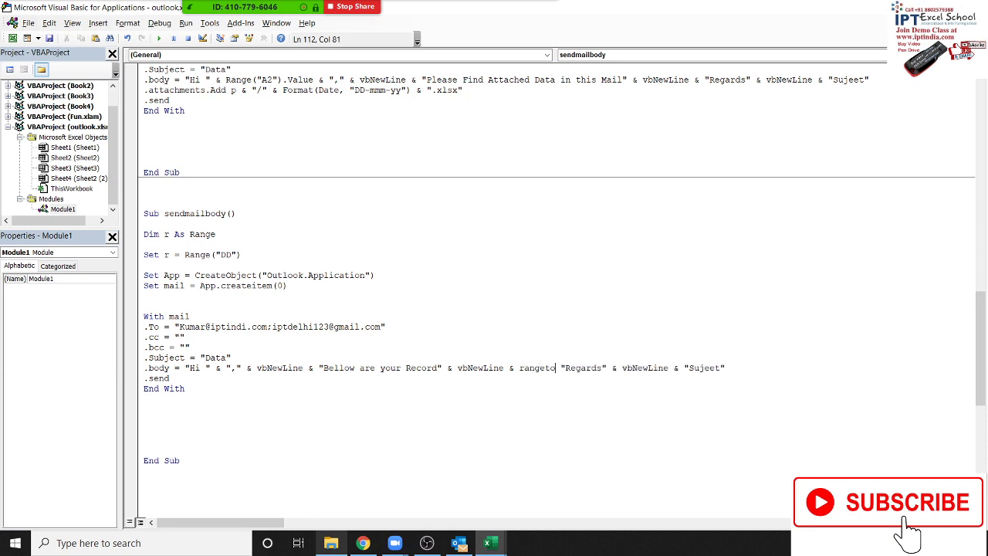
type("html")
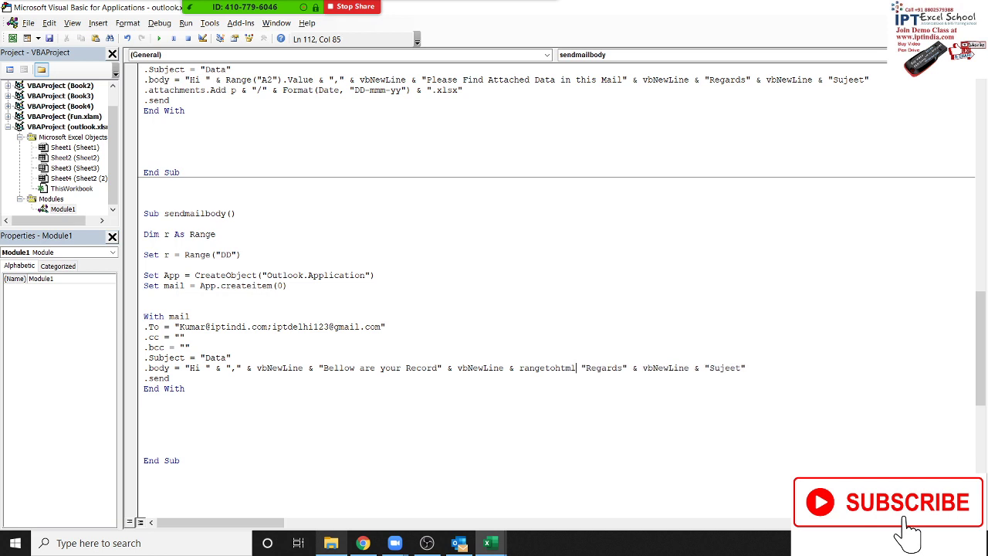
type("(")
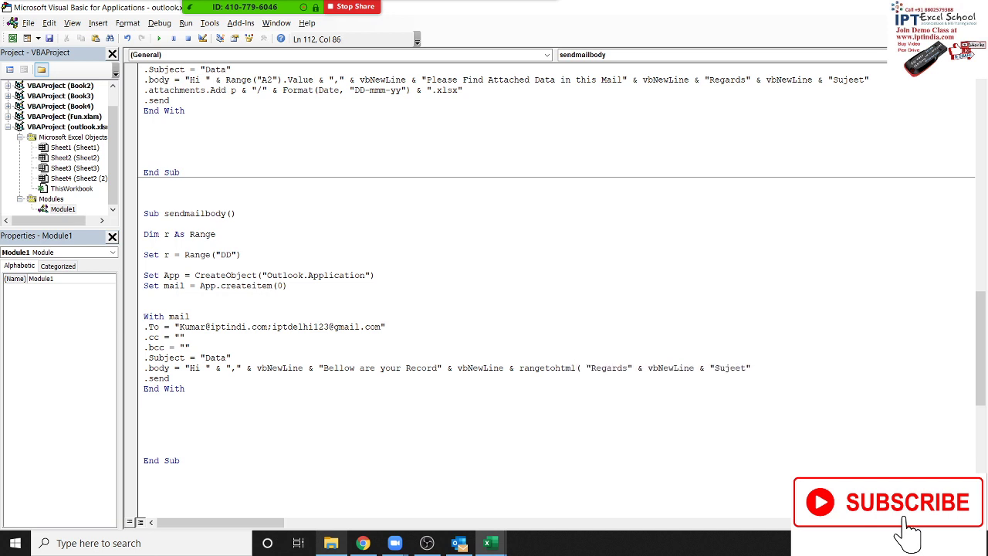
type("r)")
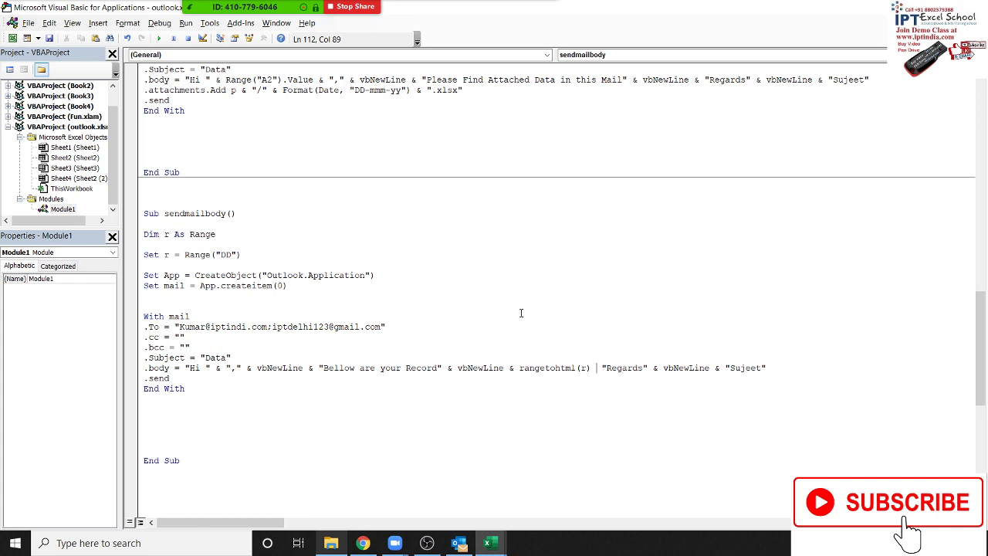
left_click(493, 390)
left_click(483, 325)
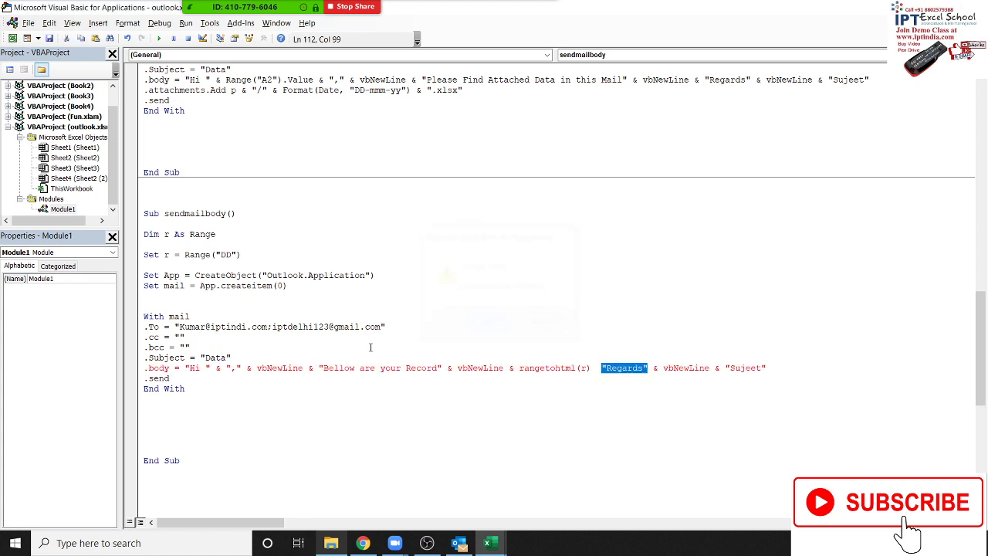
left_click_drag(180, 367, 500, 362)
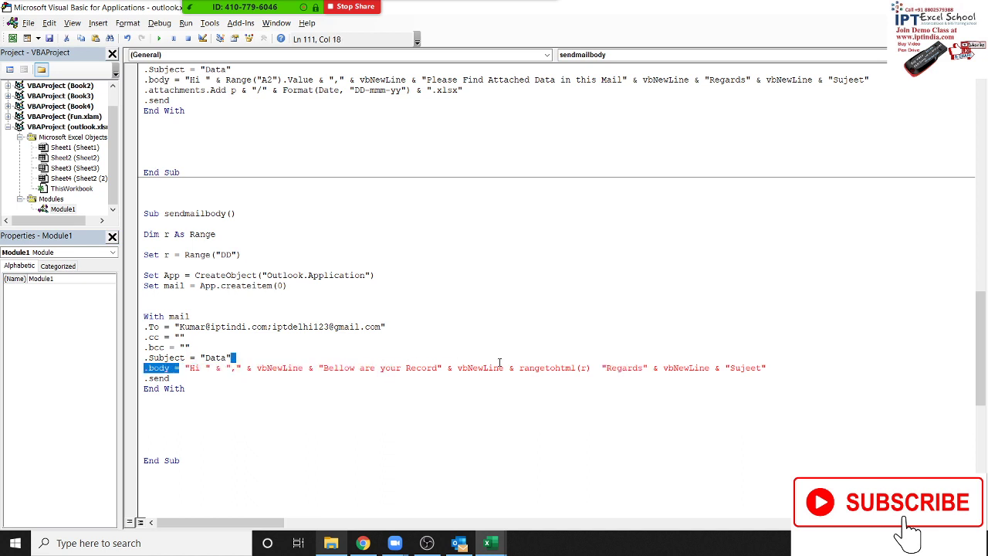
left_click(519, 369)
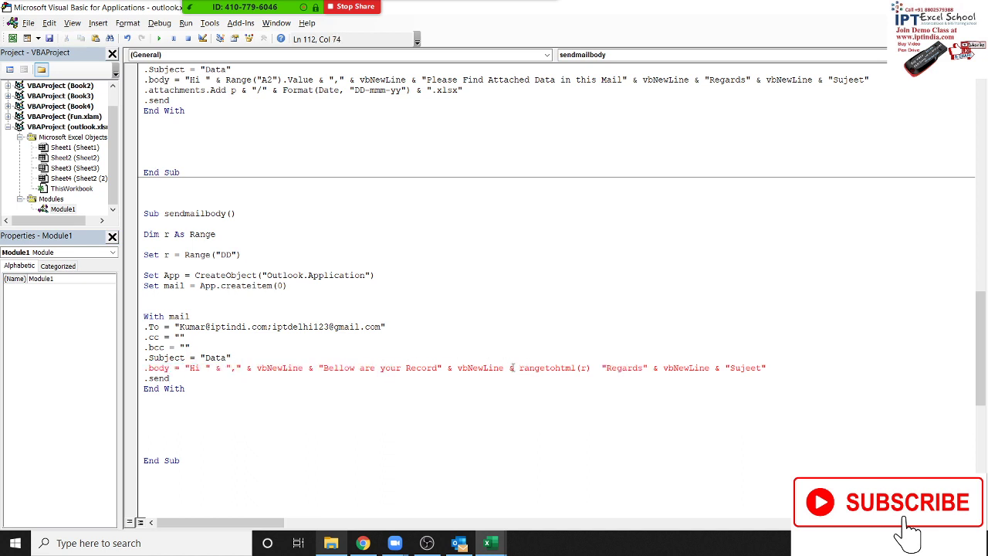
left_click_drag(518, 368, 593, 368)
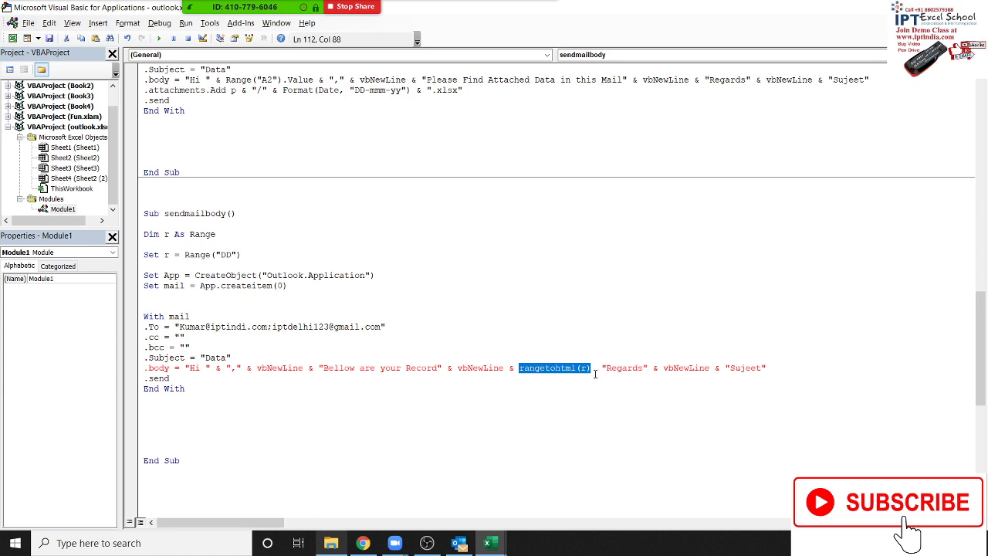
left_click_drag(190, 389, 140, 277)
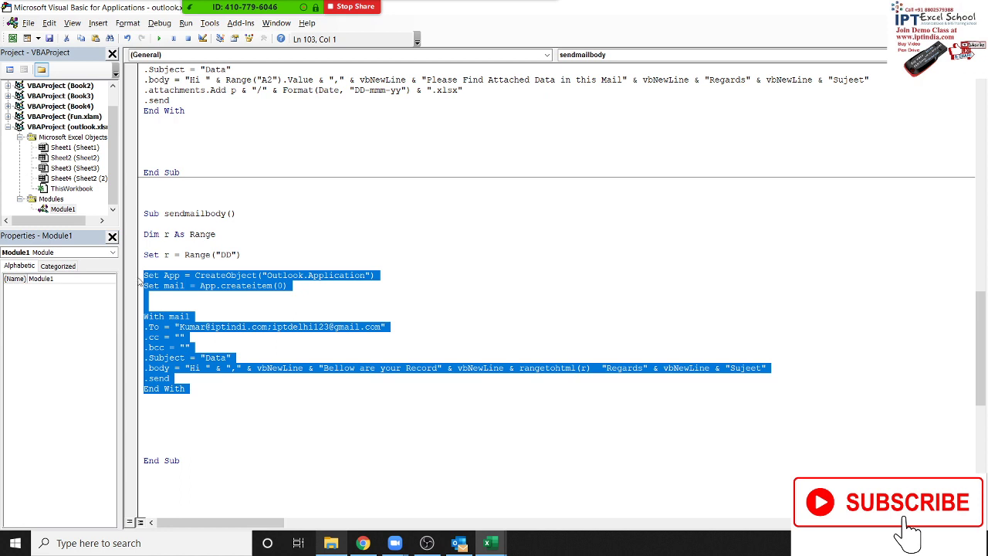
Delete the pasted With mail block from sendmailbody.
left_click(538, 380)
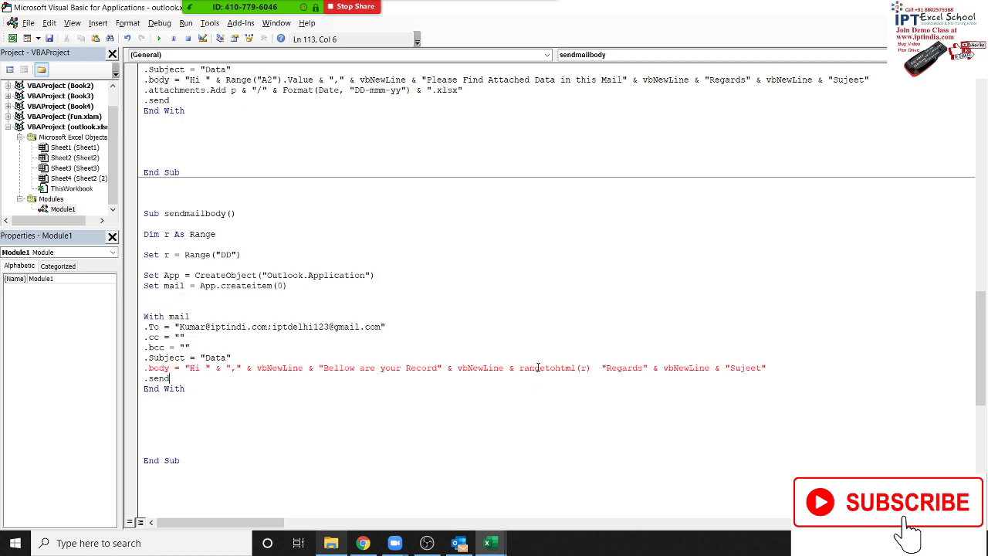
double_click(538, 367)
left_click(178, 327)
left_click_drag(153, 303, 210, 398)
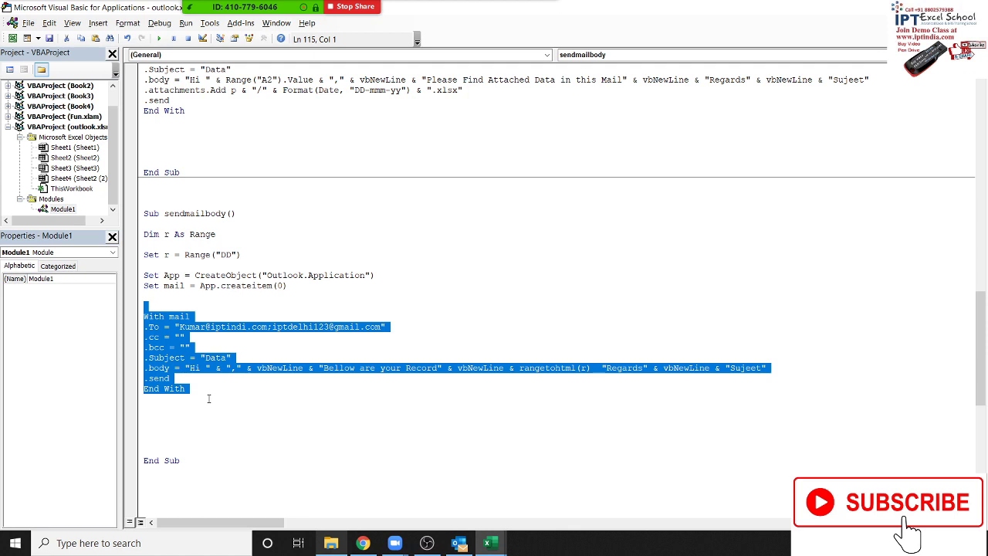
key("Delete")
Delete the Set App and Set mail lines and leave a blank line.
key("Up")
key("Up")
key("Up")
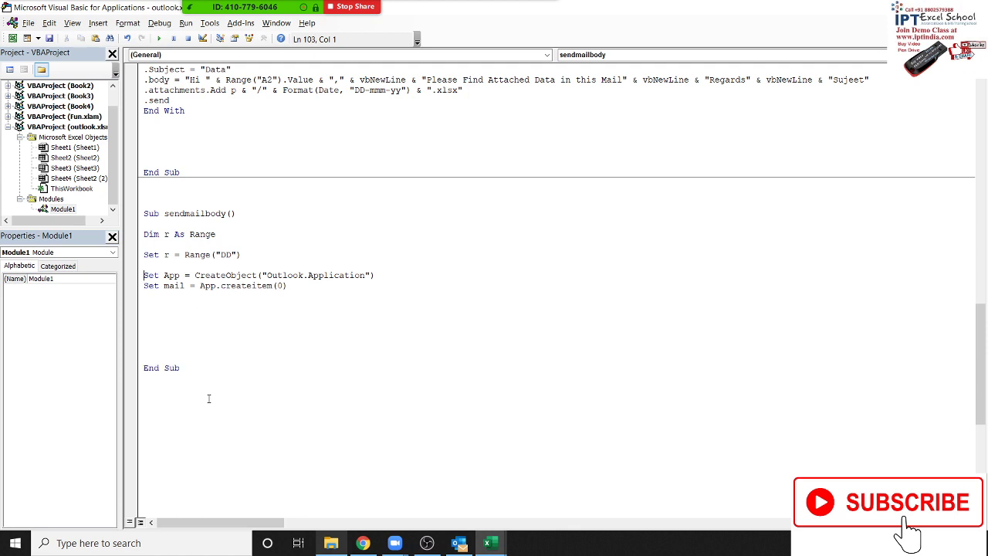
key("shift+Down")
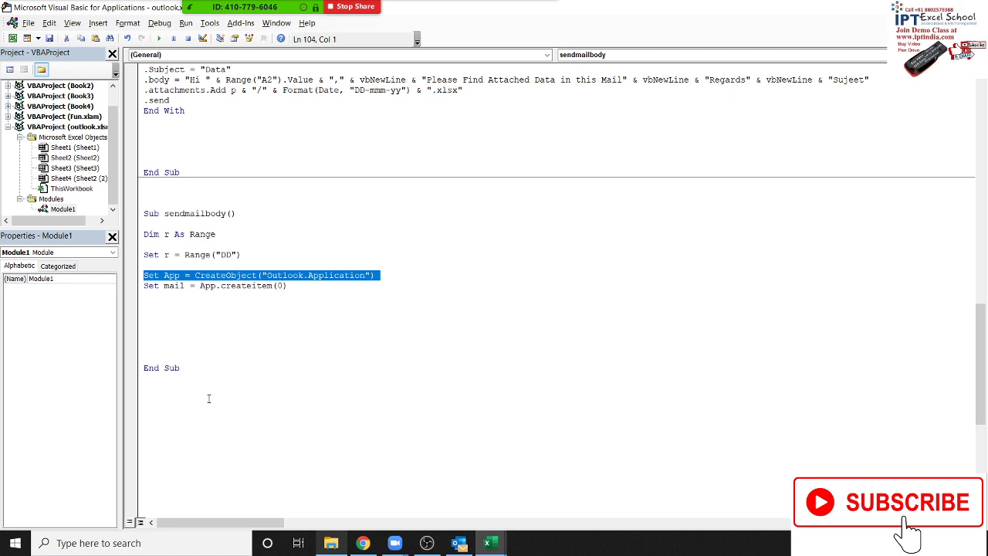
key("shift+Down")
key("Delete")
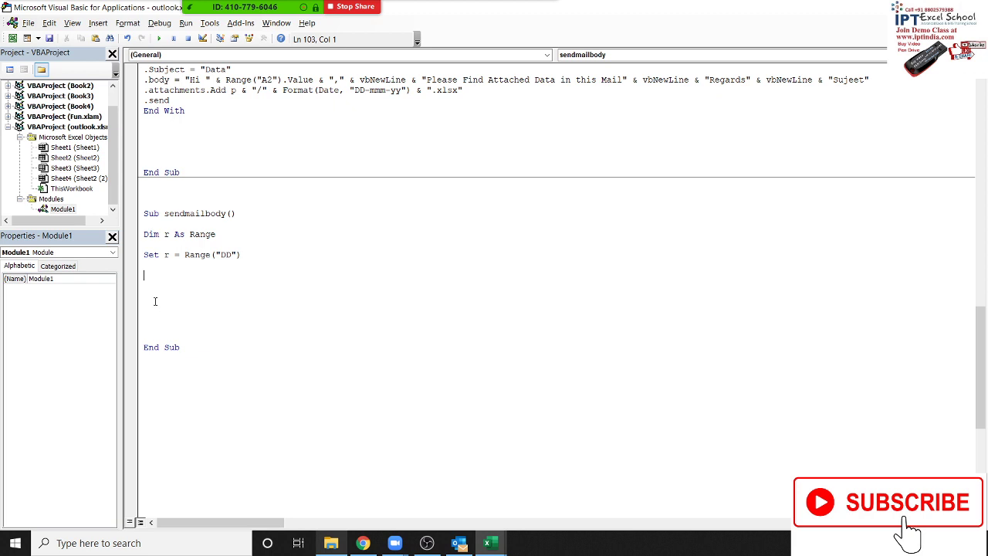
key("Return")
Start a With r block, trying and then erasing a .Parent.mail line.
type("wit")
key("BackSpace")
type("h r")
type(".")
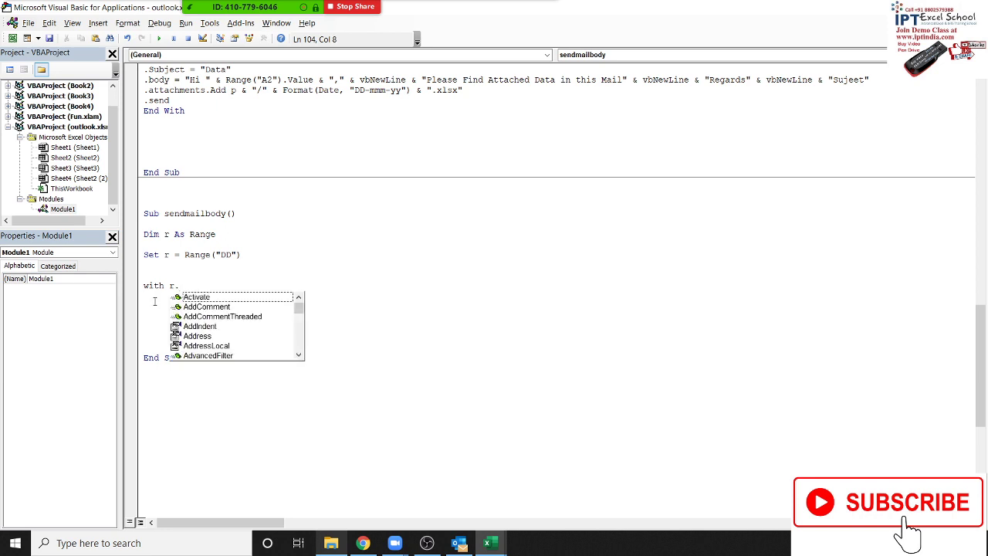
key("BackSpace")
key("Return")
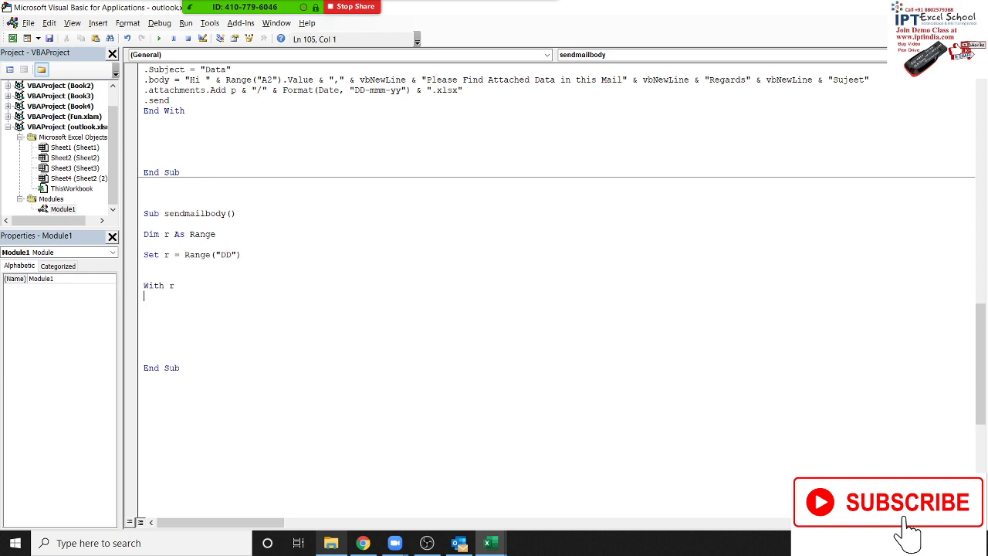
type(".")
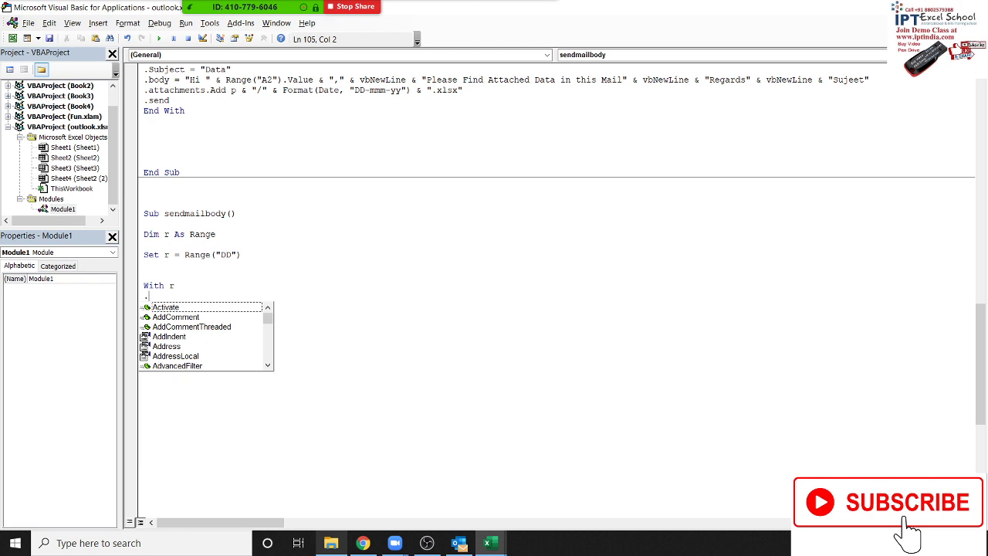
type("pa")
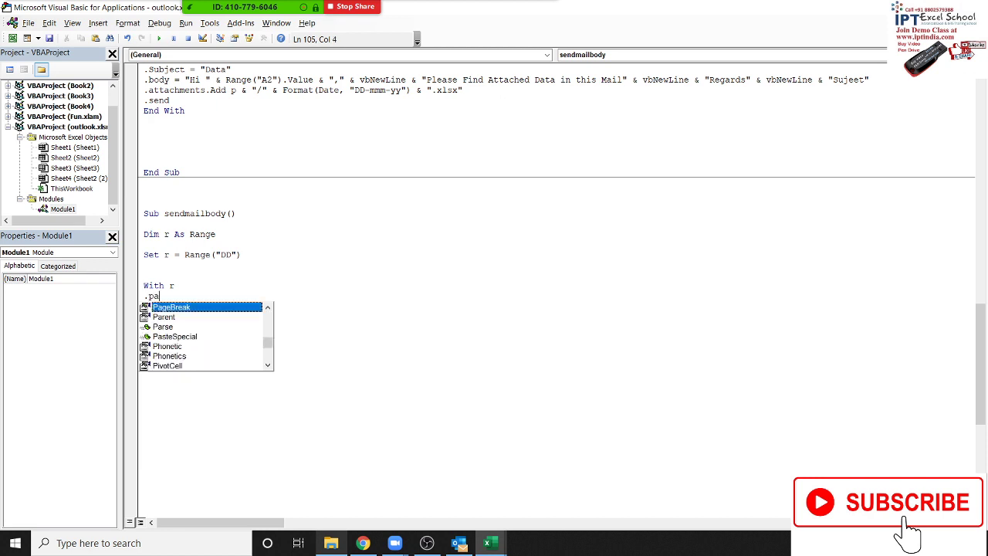
type("r")
key("Tab")
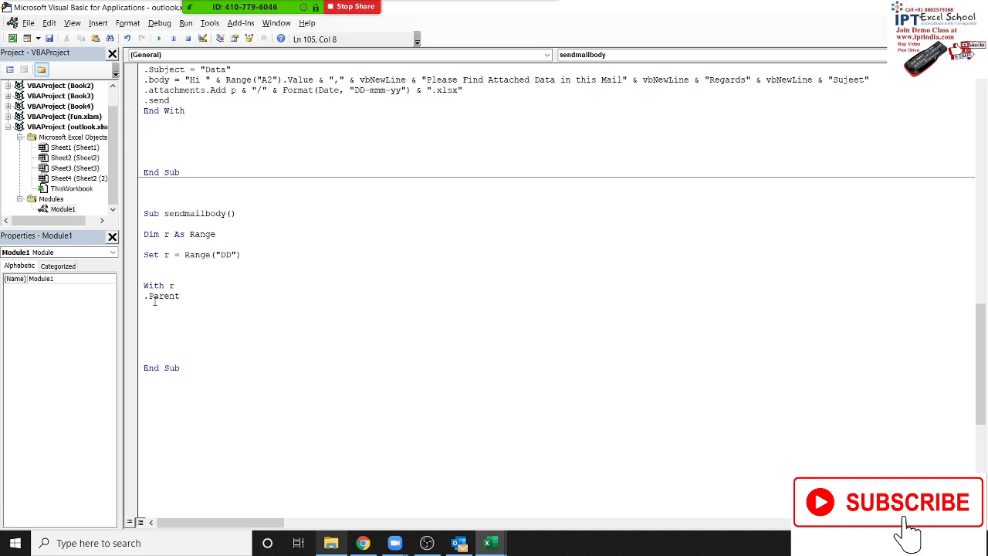
key("BackSpace")
type(".")
type("m")
type("ail")
key("BackSpace")
key("BackSpace")
key("BackSpace")
key("BackSpace")
key("BackSpace")
key("BackSpace")
key("BackSpace")
key("BackSpace")
Add ActiveWorkbook.EnvelopeVisible = True under With r and begin an r. line.
key("BackSpace")
key("Return")
key("Up")
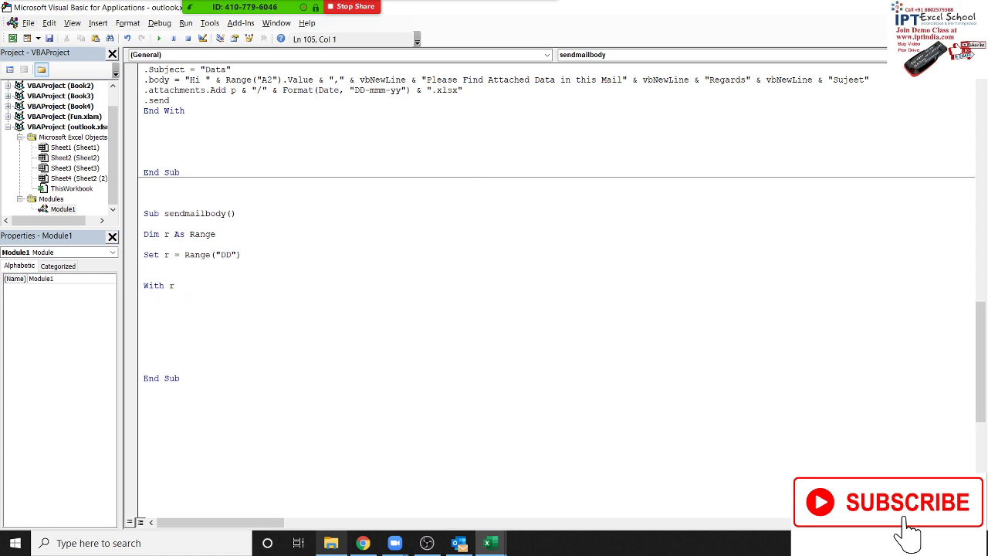
type("a")
type("ctive")
type("wi")
key("BackSpace")
type("ork")
type("book")
type(".")
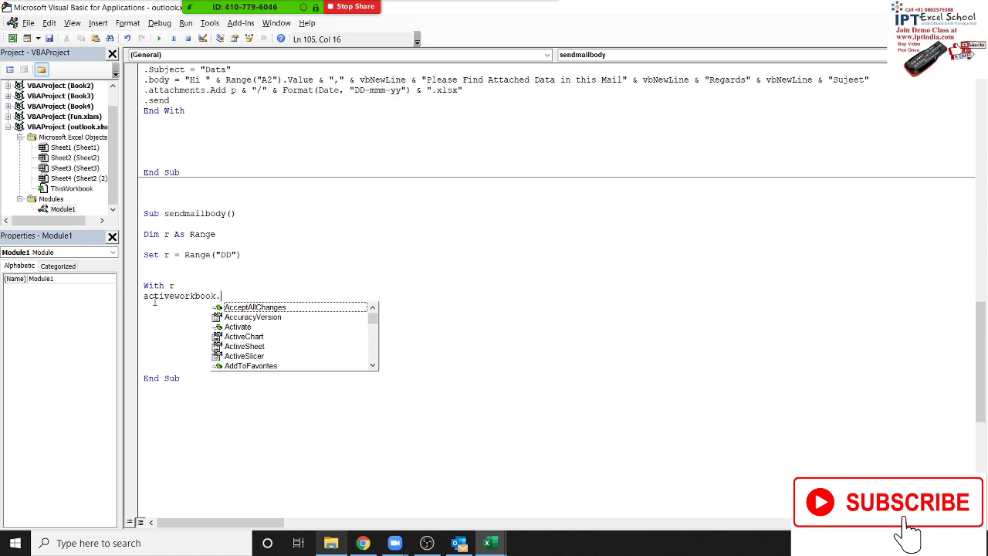
type("ev")
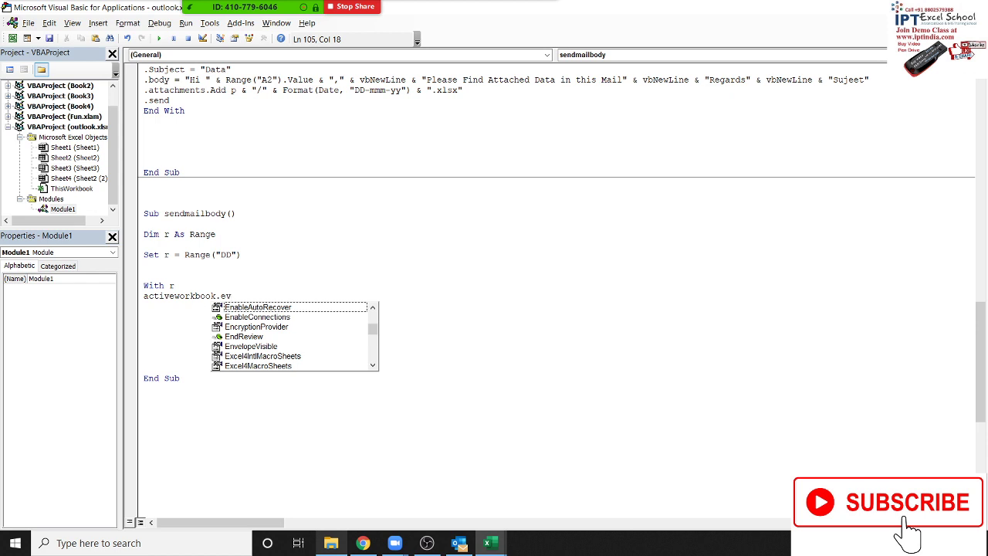
type("el")
key("BackSpace")
key("BackSpace")
key("BackSpace")
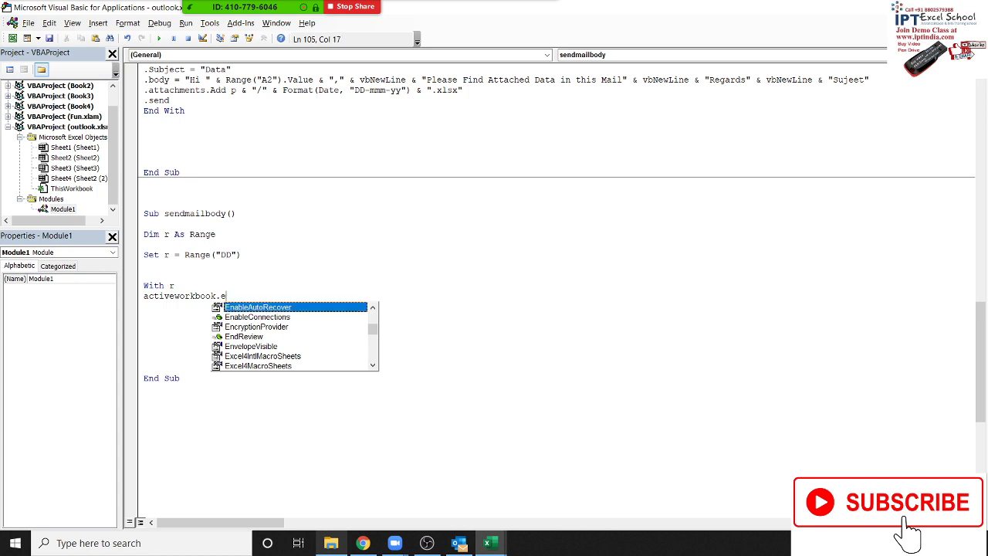
type("nve")
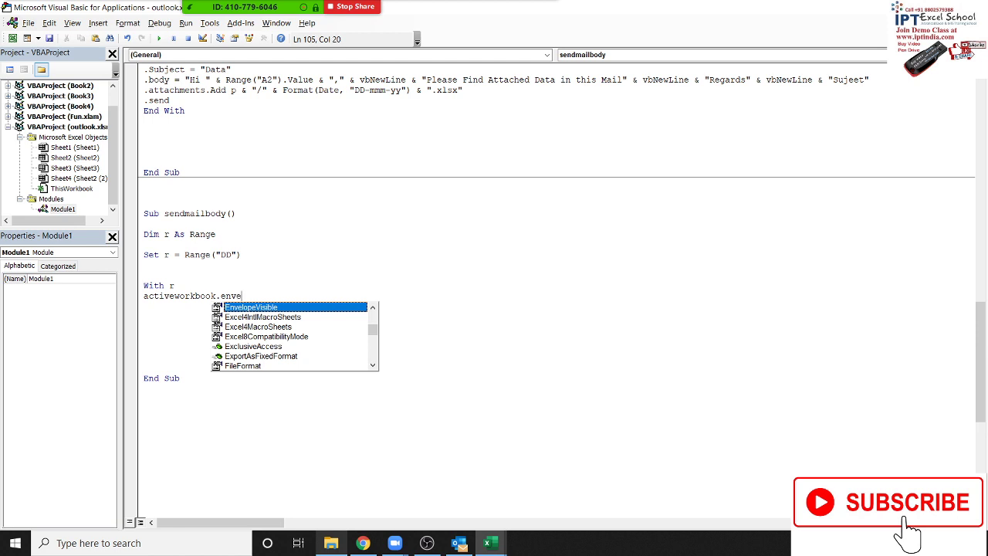
key("Tab")
type("=")
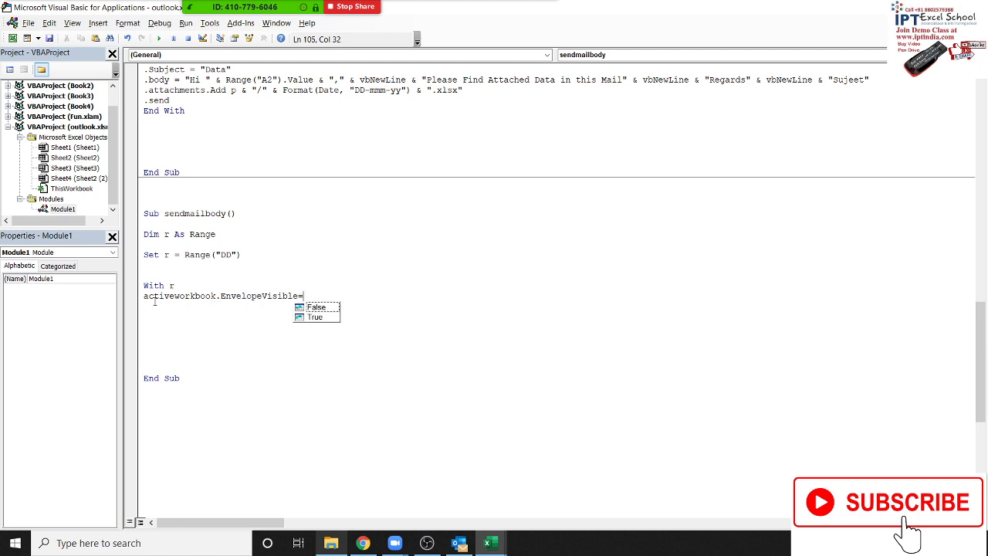
type("true")
key("Return")
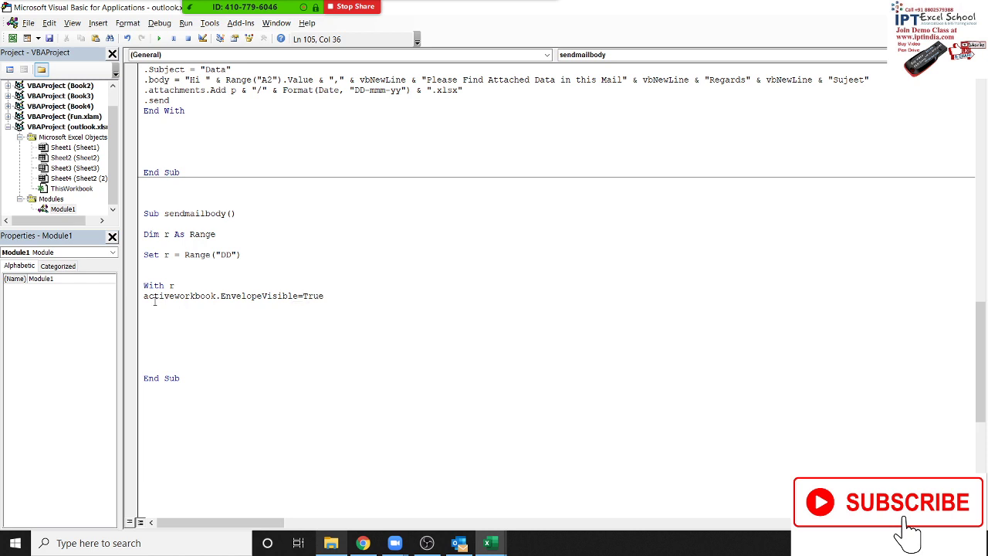
key("Return")
type("r.")
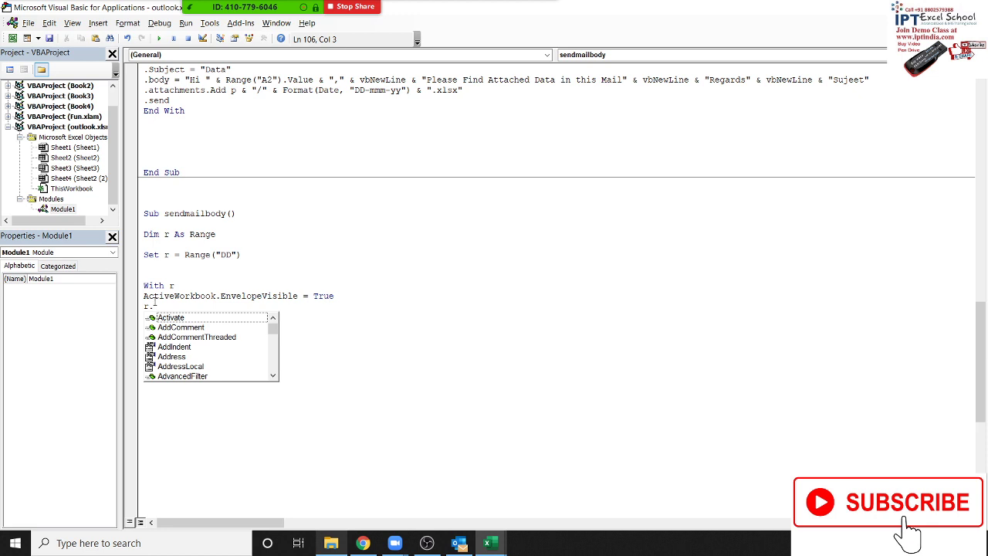
Write the .Parent.MailEnvelope line, accepting Parent from the suggestions.
key("BackSpace")
key("BackSpace")
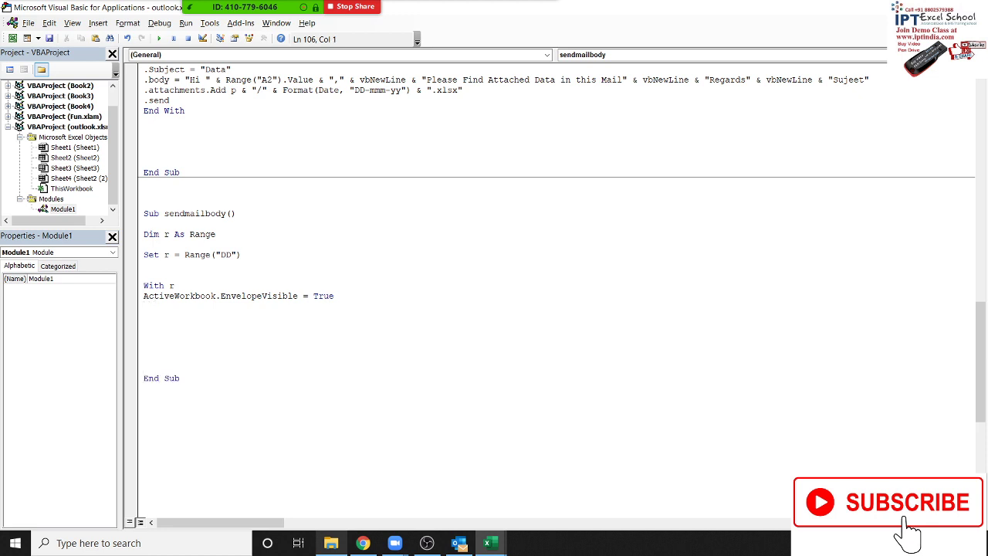
type(".p")
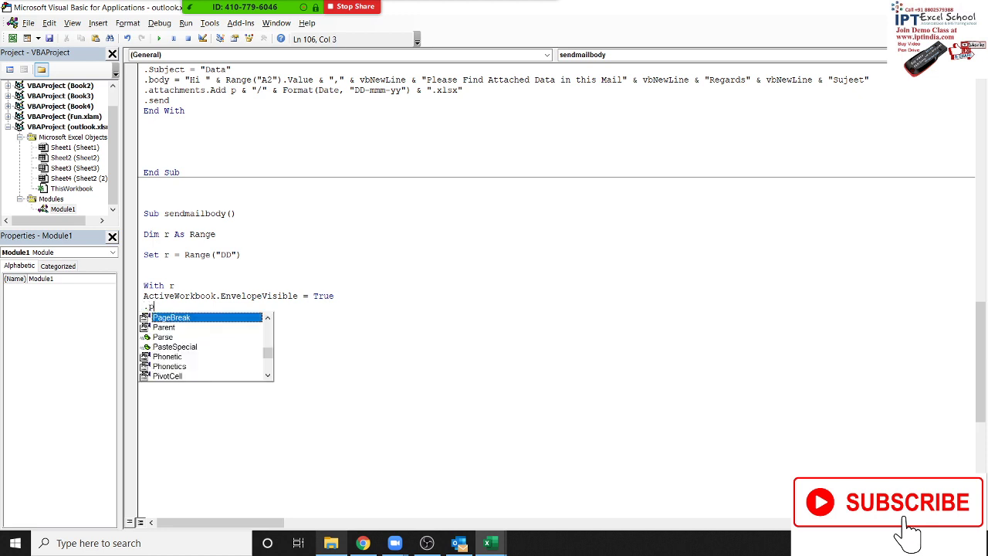
key("Down")
key("Tab")
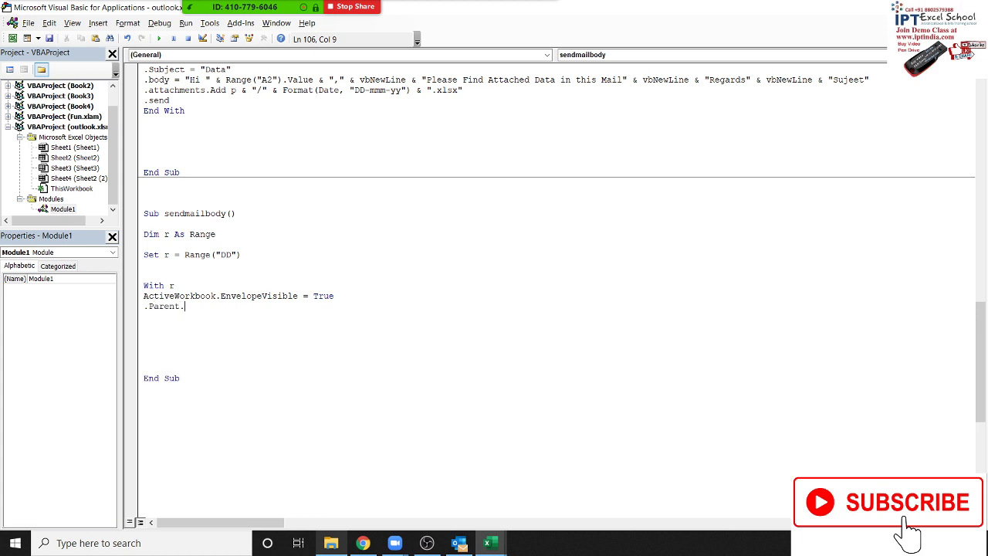
type("mail")
type("e")
type("nv")
type("el")
type("p")
key("BackSpace")
type("ope")
key("Return")
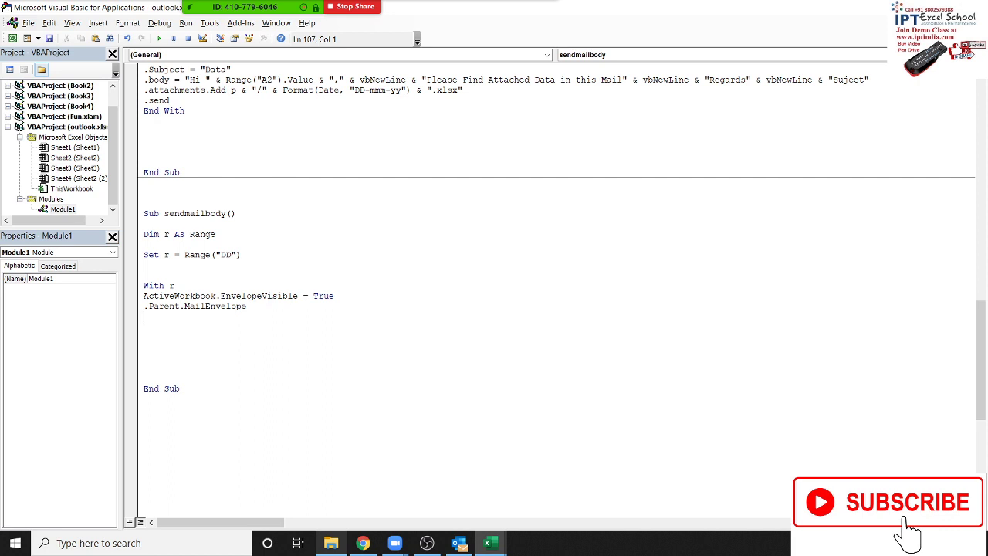
Add a nested With .Item line below the MailEnvelope line.
key("BackSpace")
key("Return")
type("with ")
type(",")
key("BackSpace")
type(".ip")
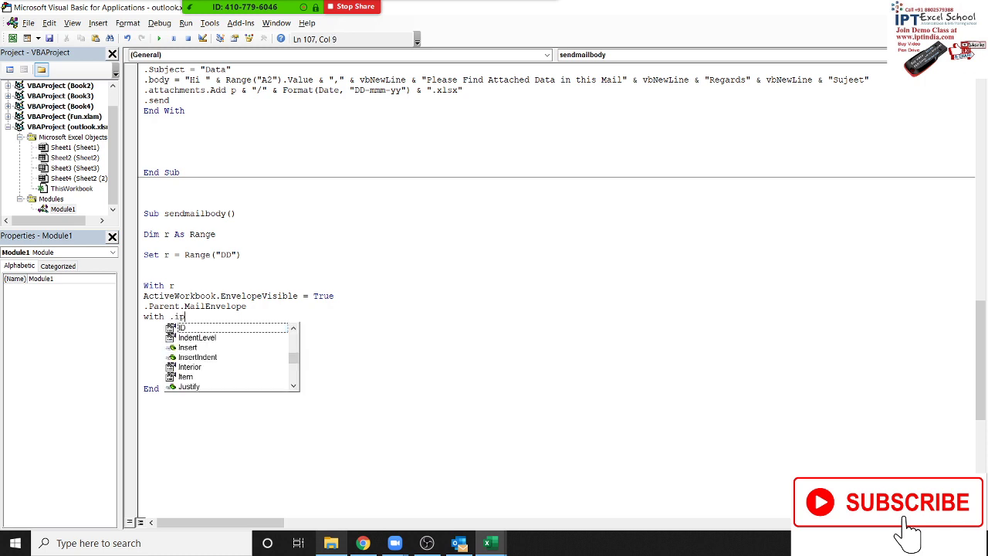
key("BackSpace")
type("t")
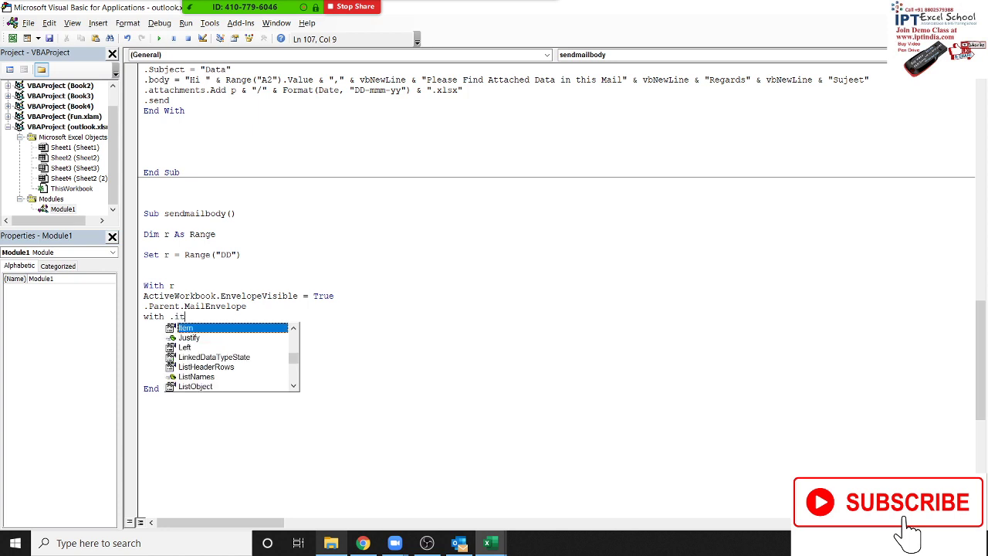
type("e")
key("Tab")
key("Return")
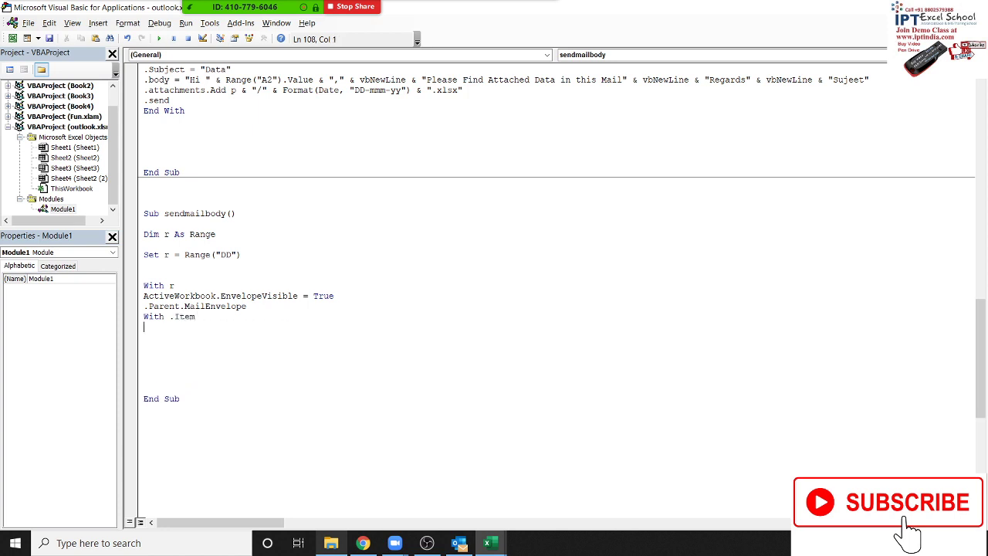
Set the .to line to the recipient's Outlook address and leave cc and bcc empty.
type(".to ")
type("= \"")
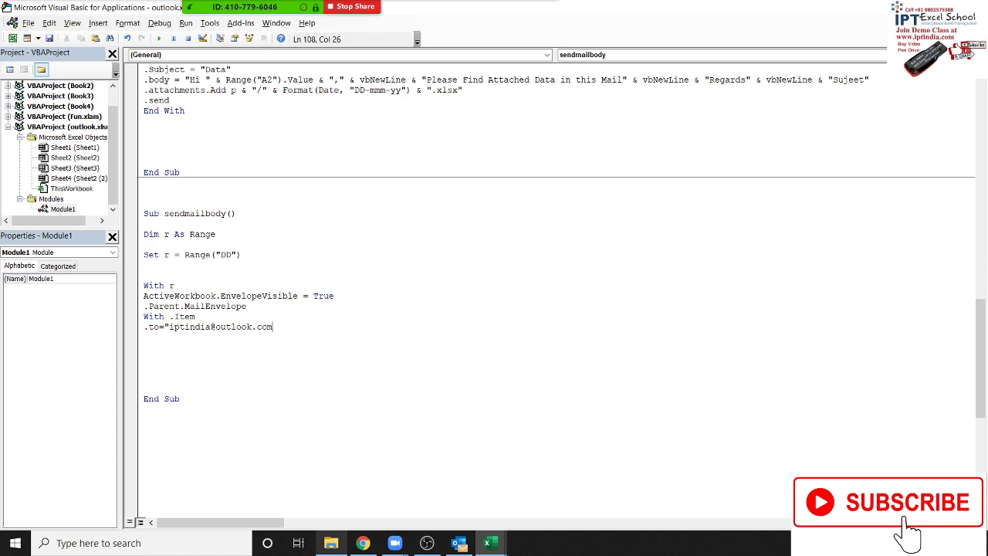
type("\"")
key("Return")
type(".")
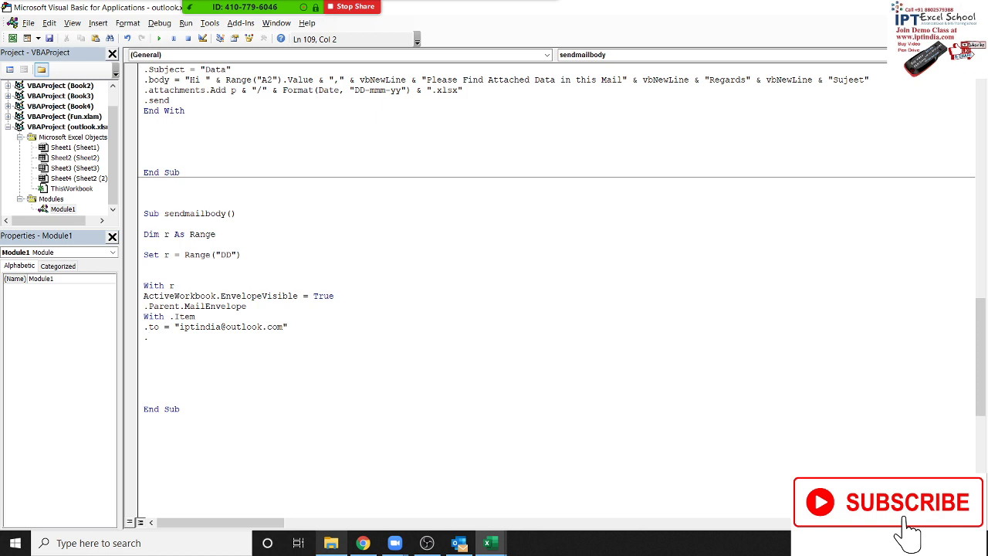
type("cc=\"\"")
key("Return")
type(".")
type("bcc = ")
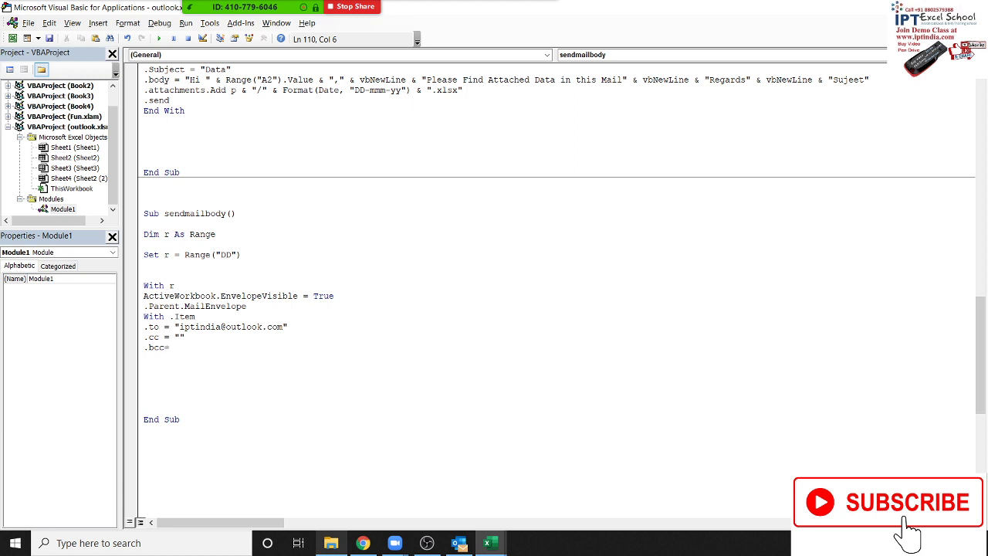
type("\"\"")
key("Return")
Set the subject to "Data" and add the send line.
type("\"S")
type("ub")
key("BackSpace")
key("BackSpace")
key("BackSpace")
key("BackSpace")
type("sub")
type("ject")
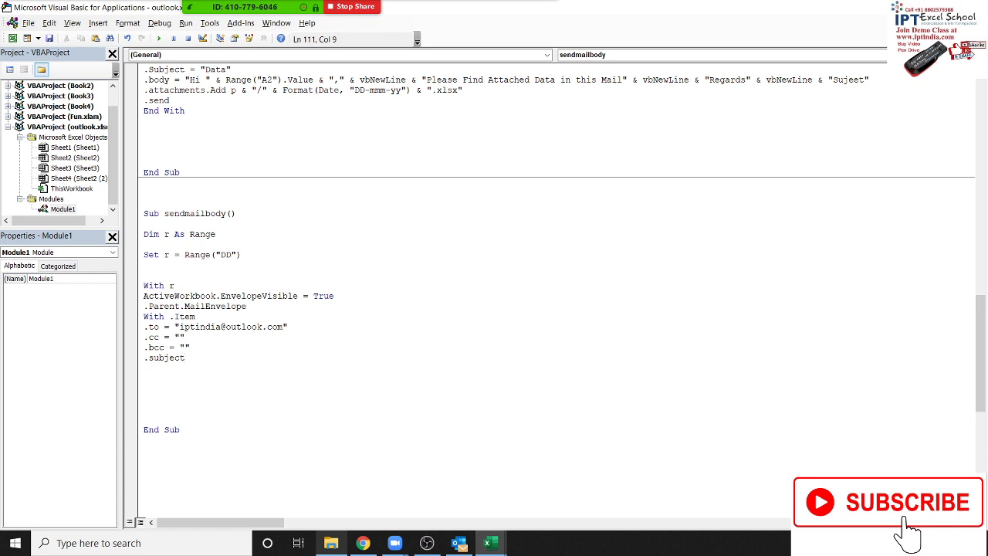
type(" =\"")
type("Data")
type("\"")
key("Return")
type("se")
type("nd")
key("BackSpace")
key("BackSpace")
type("nd")
key("Return")
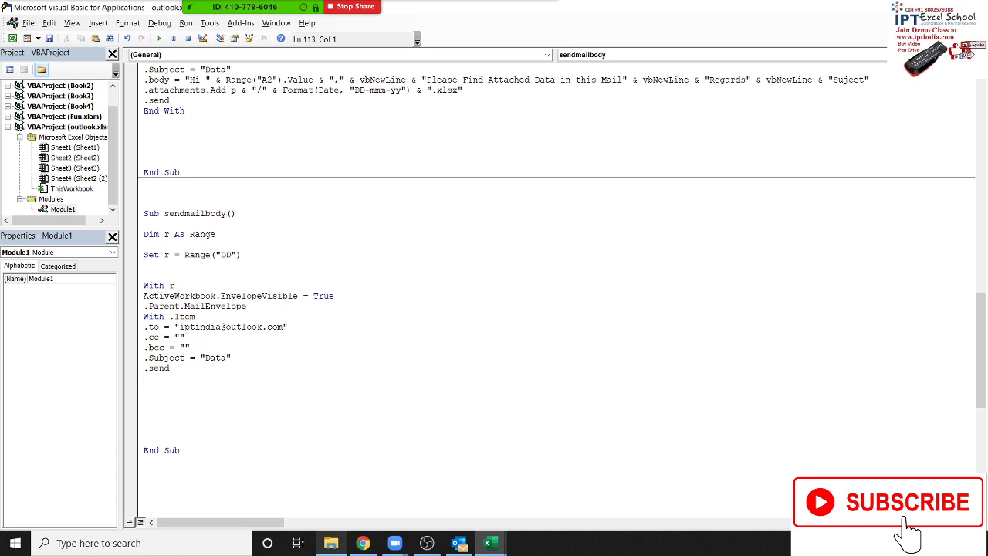
Close both With blocks with End With lines and leave a blank line before End Sub.
type("w")
key("BackSpace")
type("end ")
type("with")
key("Return")
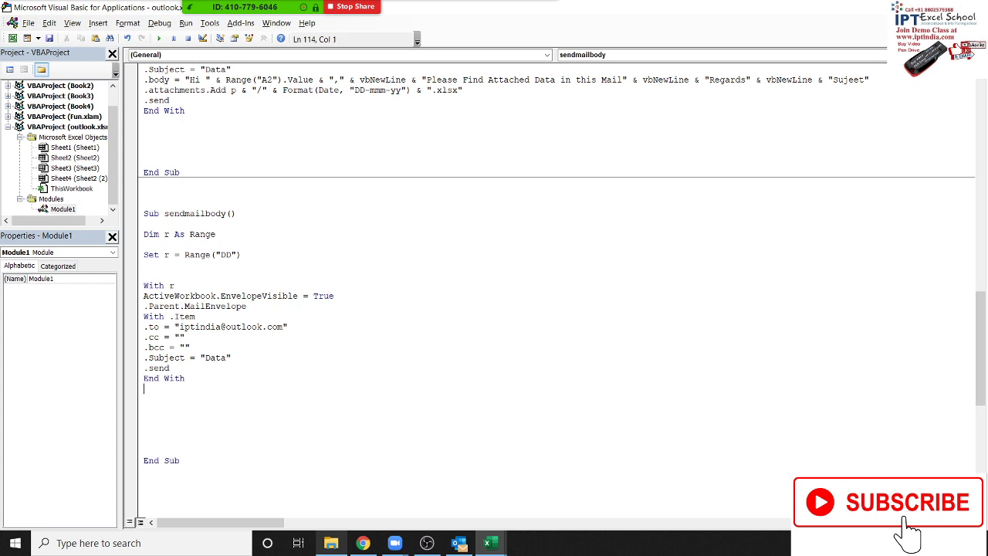
key("Return")
type("w")
key("BackSpace")
type("ent")
key("BackSpace")
type("d")
type(" with")
key("Return")
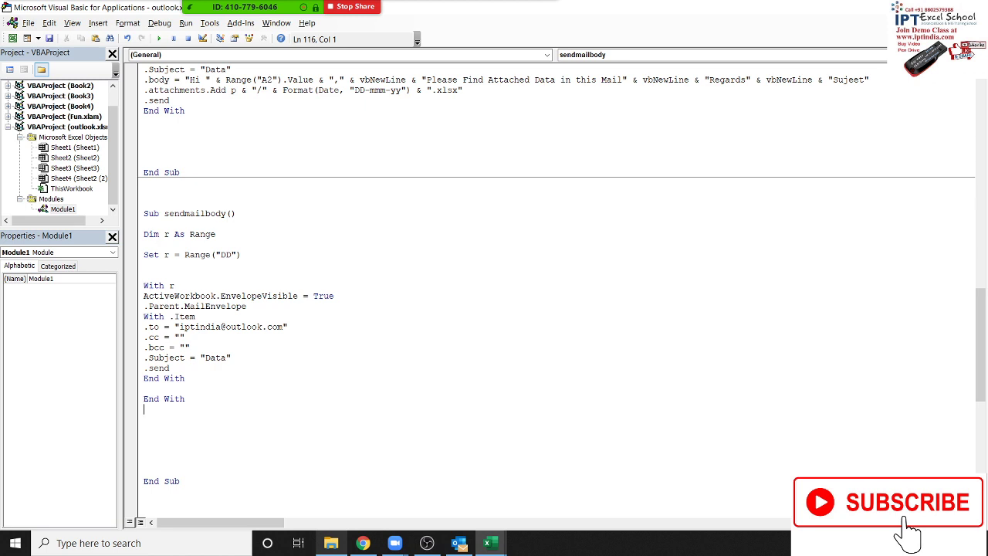
key("Return")
Set a breakpoint on the EnvelopeVisible = True line and paste a copy of it before End Sub.
left_click(136, 300)
left_click(137, 299)
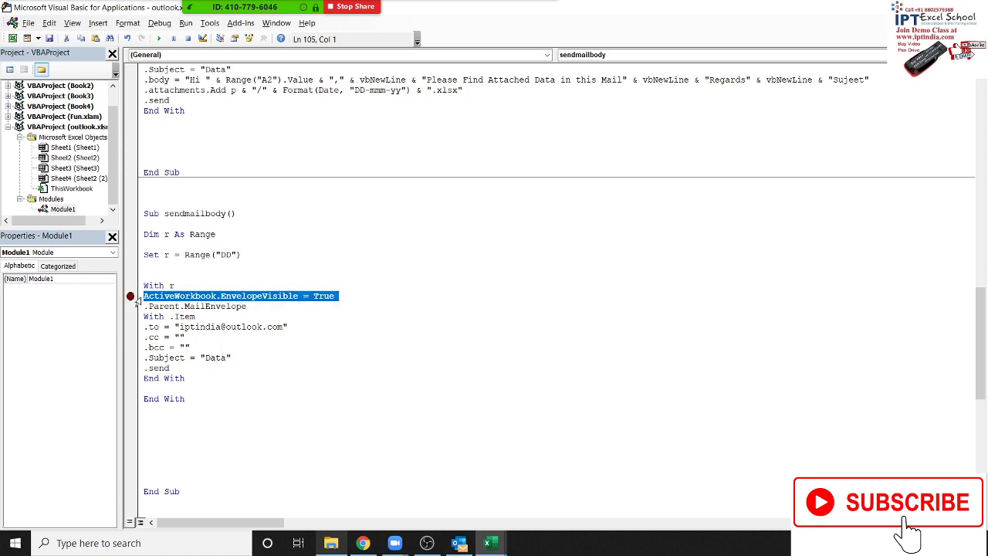
left_click(149, 300)
mouse_move(144, 296)
left_mouse_down()
mouse_move(413, 307)
mouse_move(397, 293)
left_mouse_up()
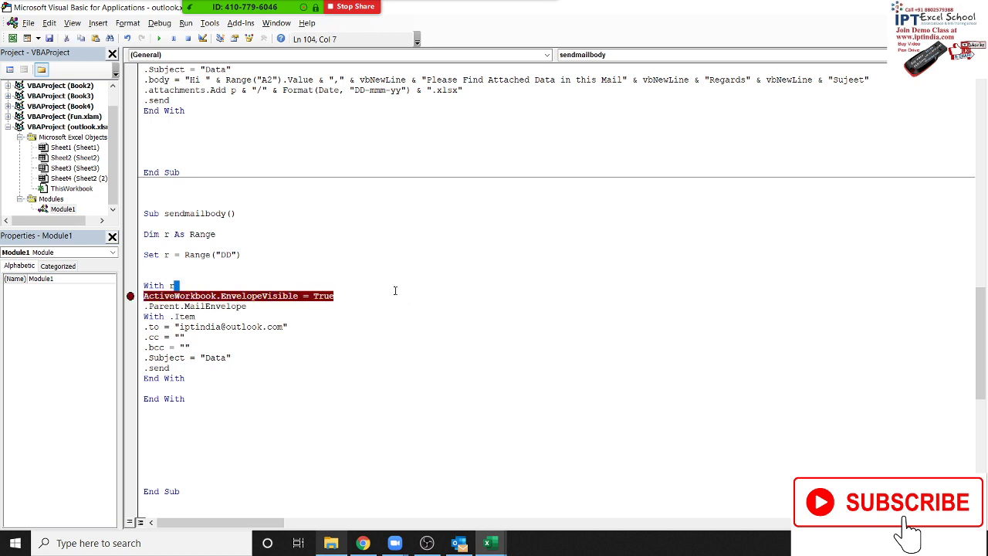
key("ctrl+c")
left_click(187, 427)
key("ctrl+v")
key("BackSpace")
key("BackSpace")
key("BackSpace")
key("BackSpace")
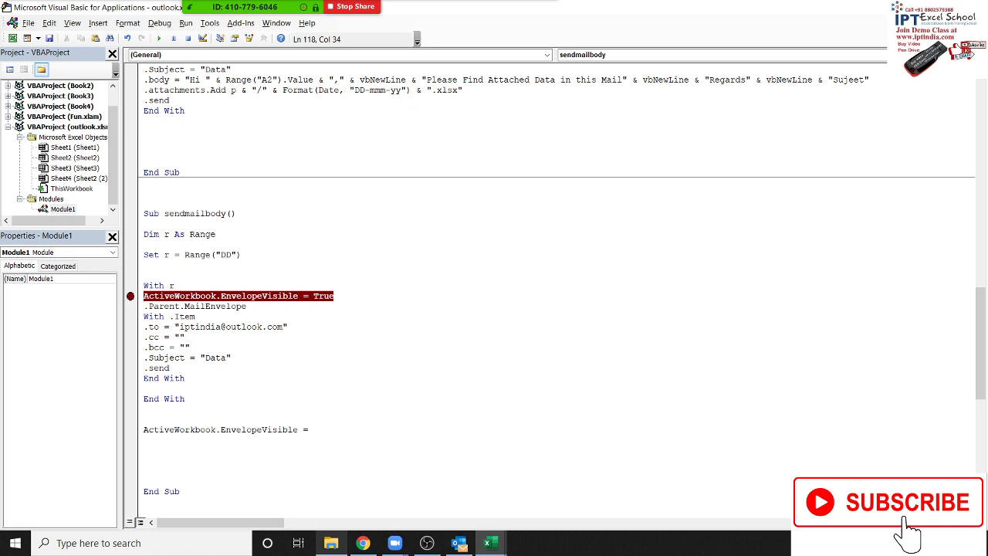
Finish the EnvelopeVisible = False line, then run sendmailbody from Excel's Developer > Macros list.
type("false")
left_click(216, 358)
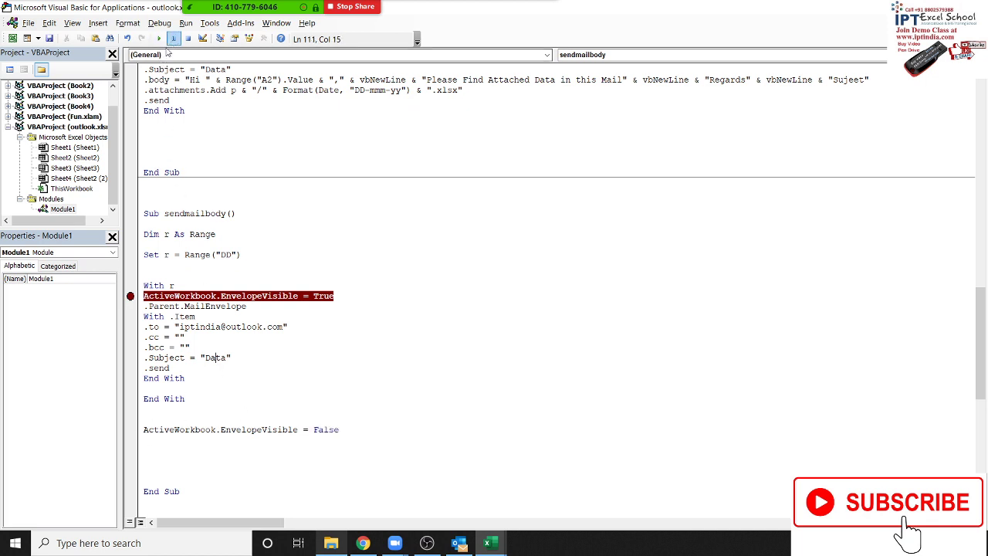
left_click(130, 295)
mouse_move(488, 543)
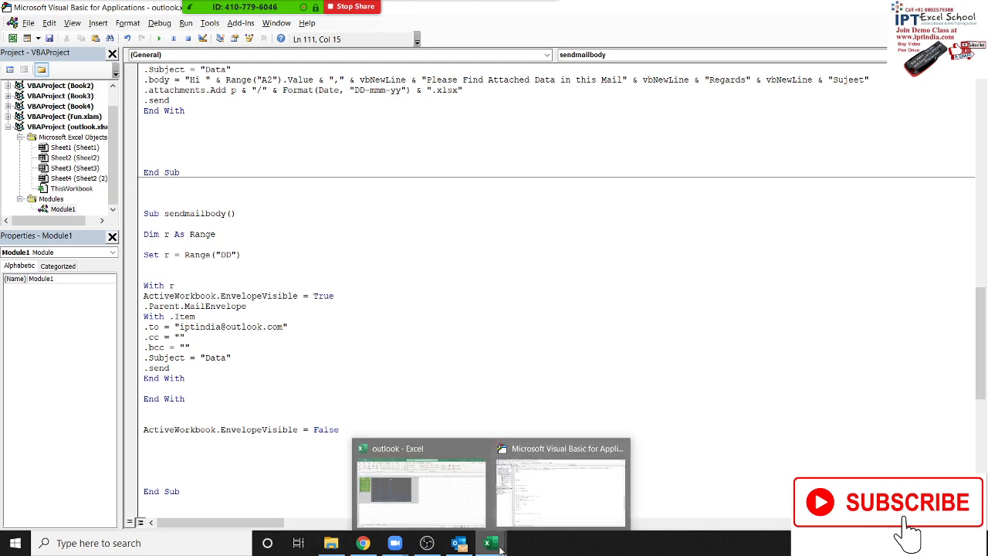
left_click(464, 486)
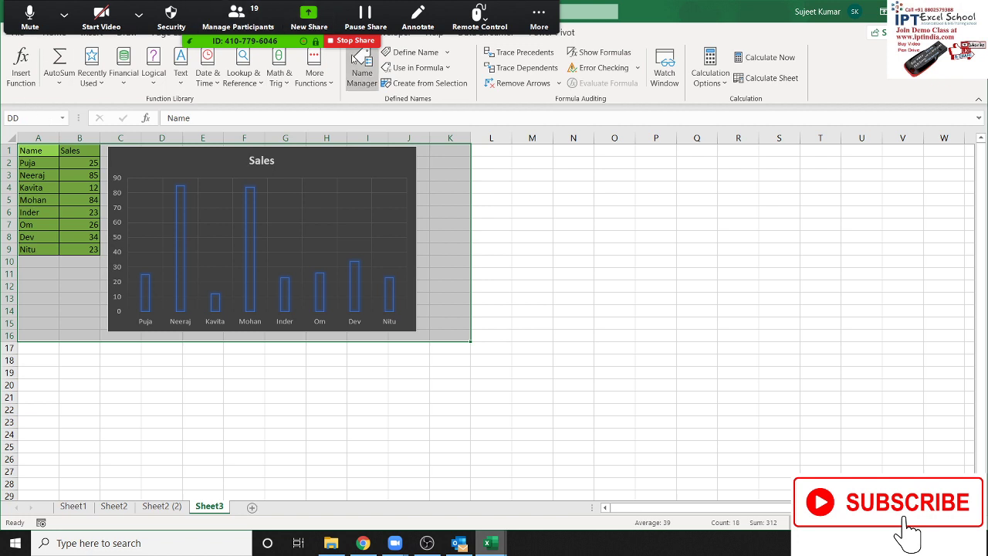
left_click(391, 32)
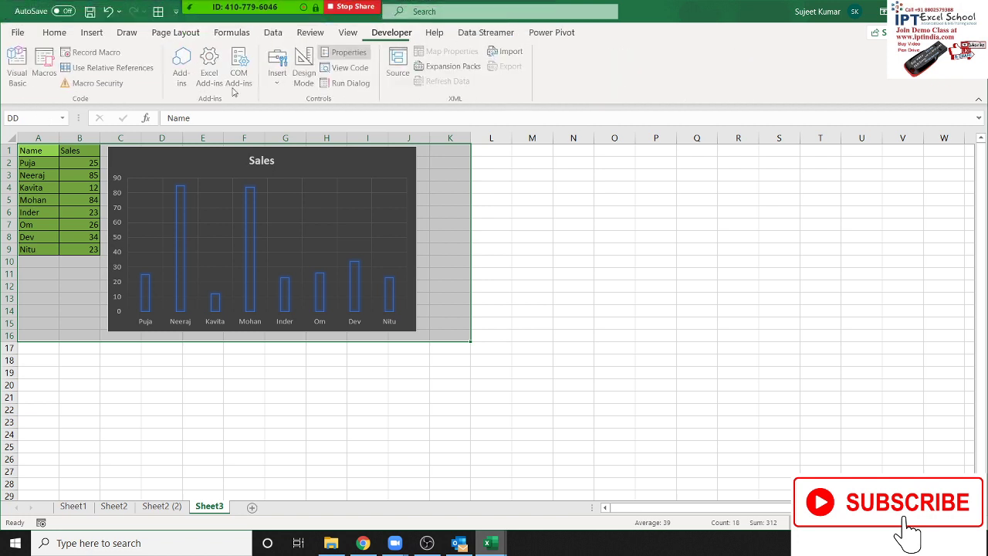
left_click(40, 77)
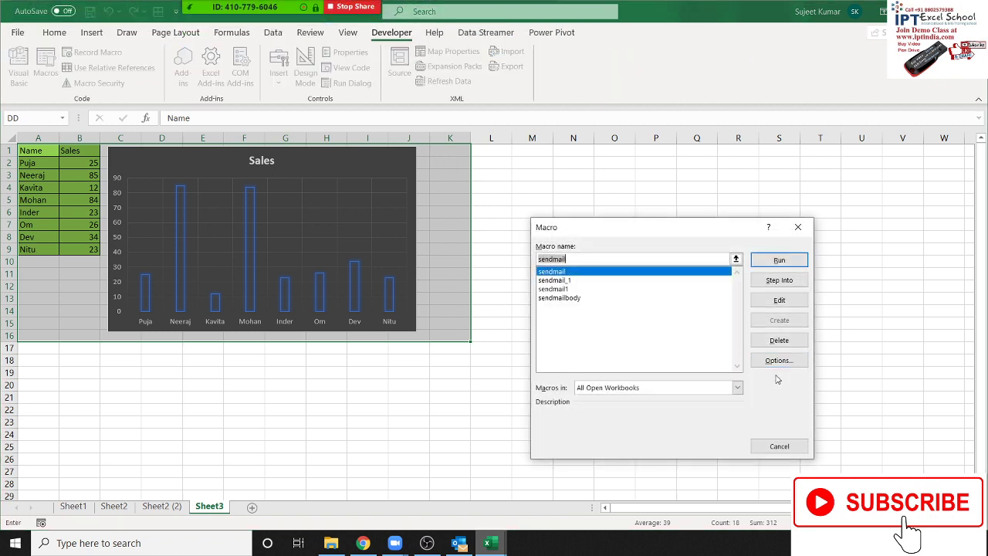
left_click(583, 299)
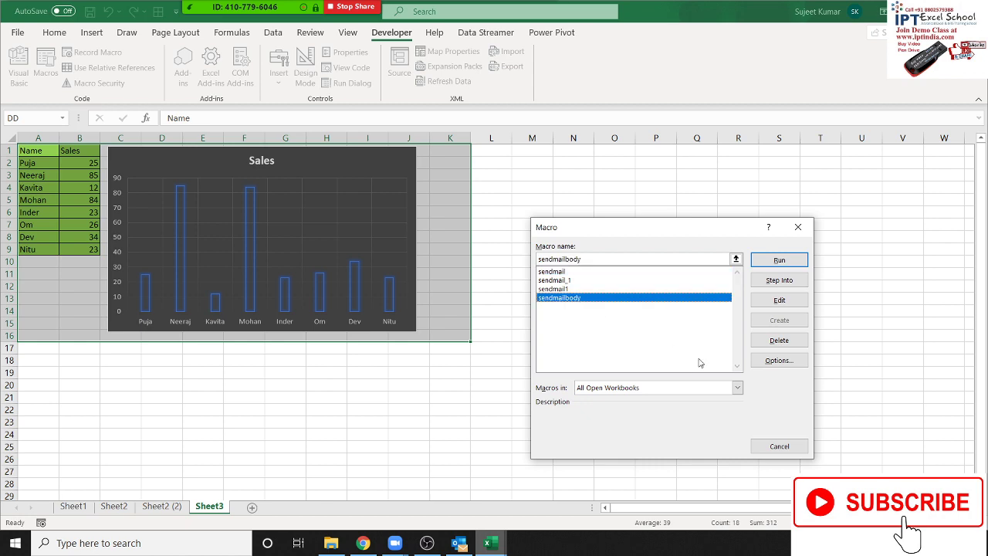
left_click(779, 261)
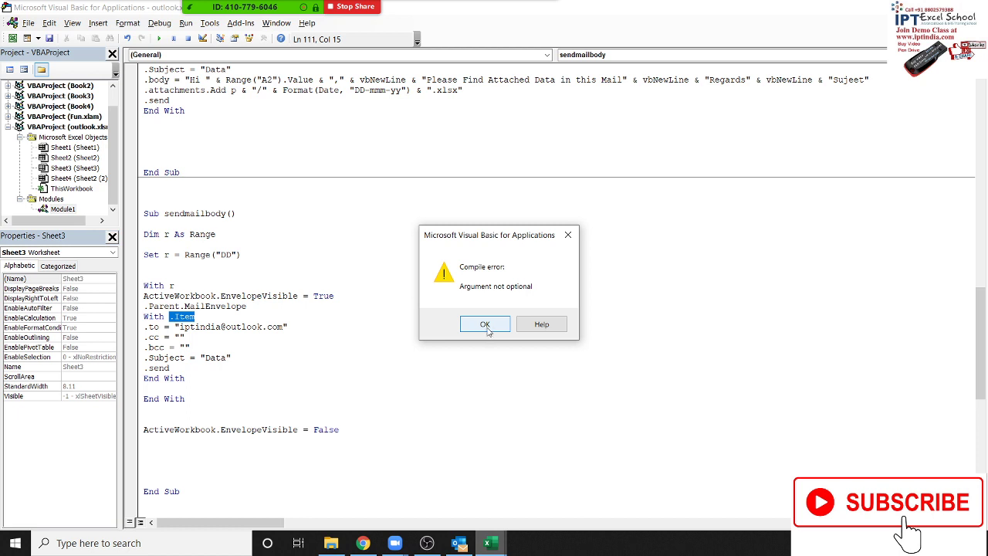
Dismiss the compile error and rewrite the nested block as With .Parent.MailEnvelope.Item.
left_click(485, 325)
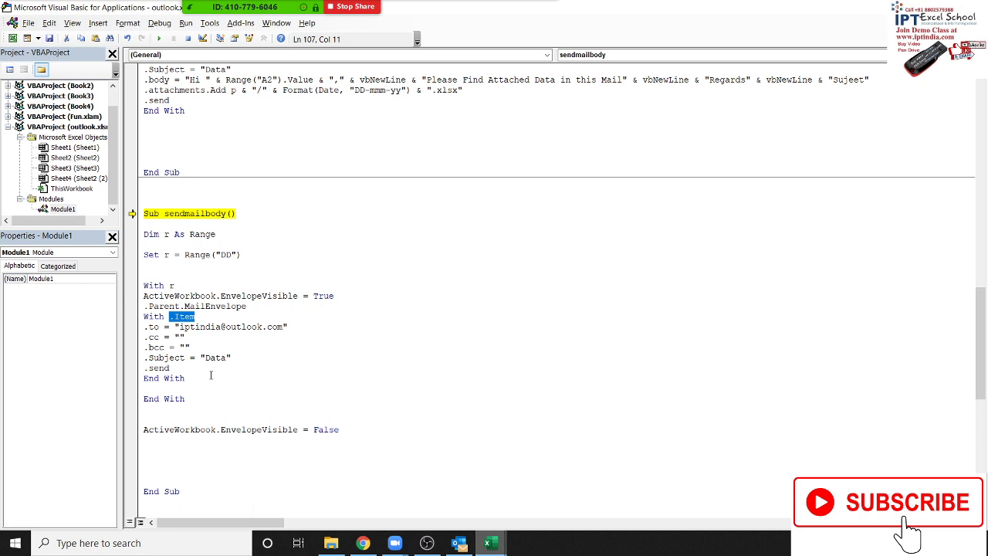
left_click(203, 345)
left_click_drag(163, 317, 143, 316)
key("Delete")
left_click(144, 306)
type("With")
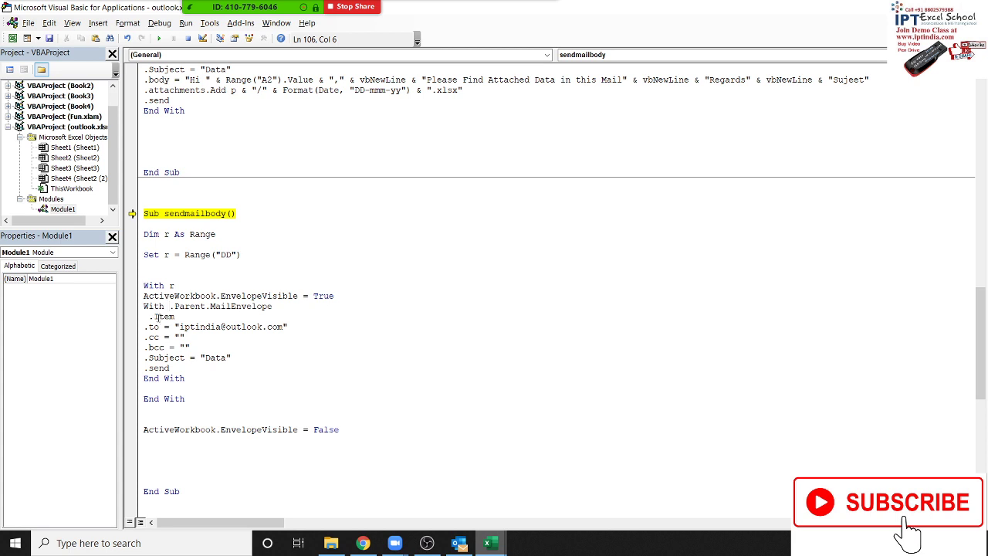
left_click_drag(153, 317, 178, 317)
left_click(180, 317)
left_click_drag(182, 316, 148, 317)
key("BackSpace")
type(".Item")
Reset the halted macro project and head back toward Excel.
left_click(269, 348)
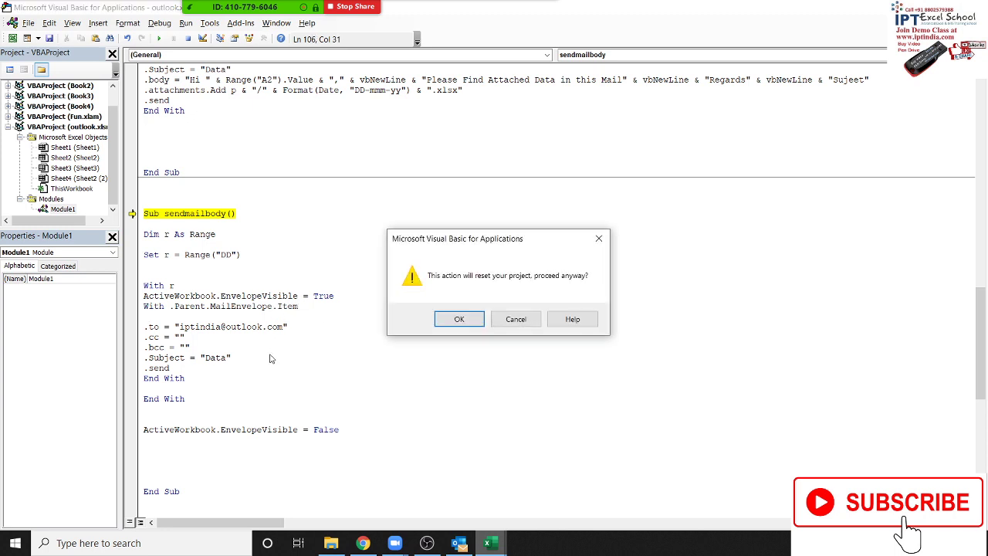
left_click(438, 317)
left_click(439, 317)
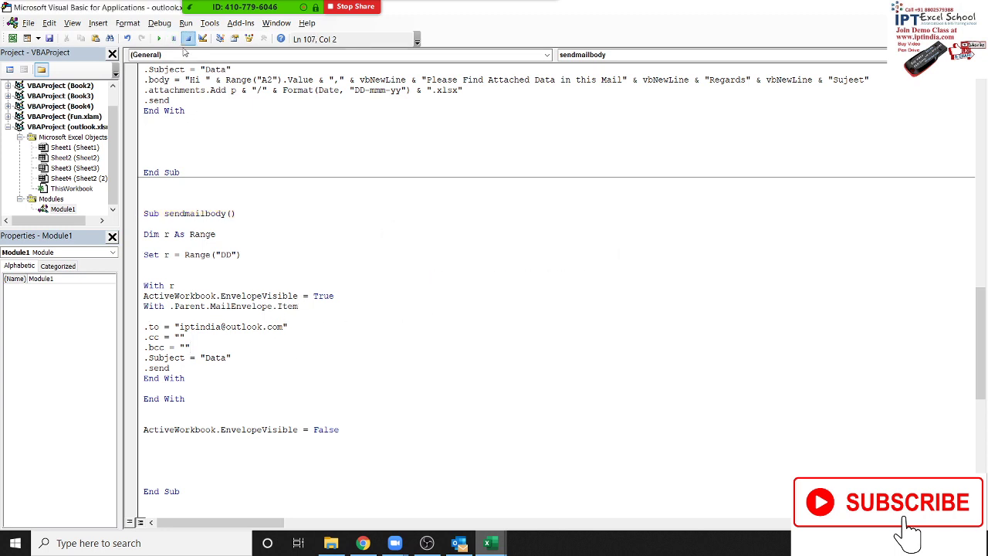
key("alt+Tab")
Run sendmailbody from the Macros list, then bring Outlook's Sent Items to the front.
key("alt+Tab")
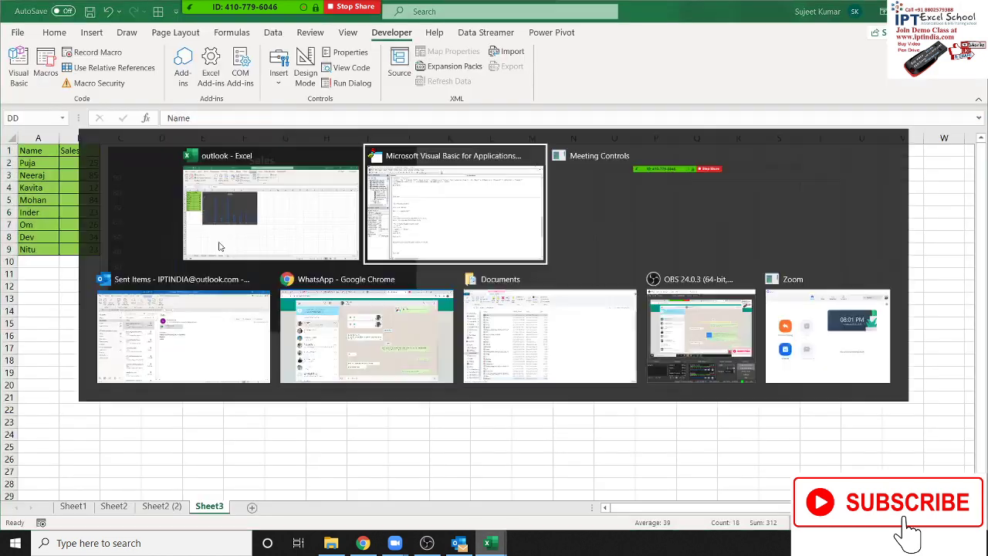
key("alt+Tab")
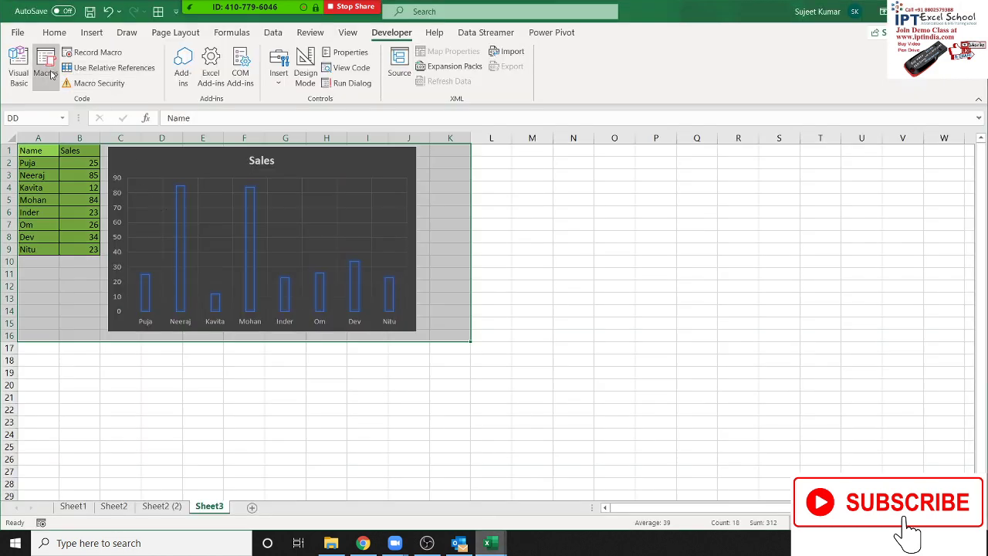
left_click(46, 65)
left_click(583, 291)
left_click(583, 298)
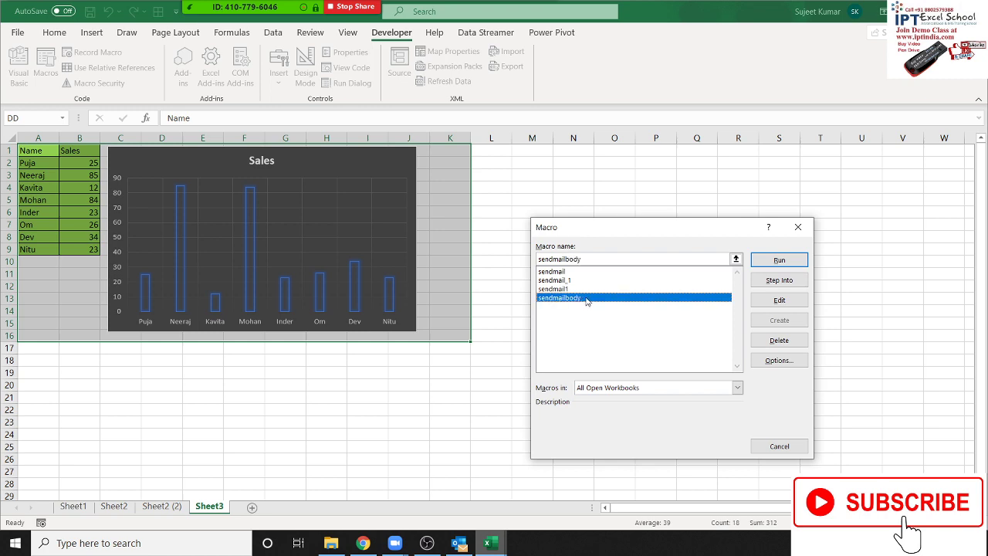
left_click(780, 260)
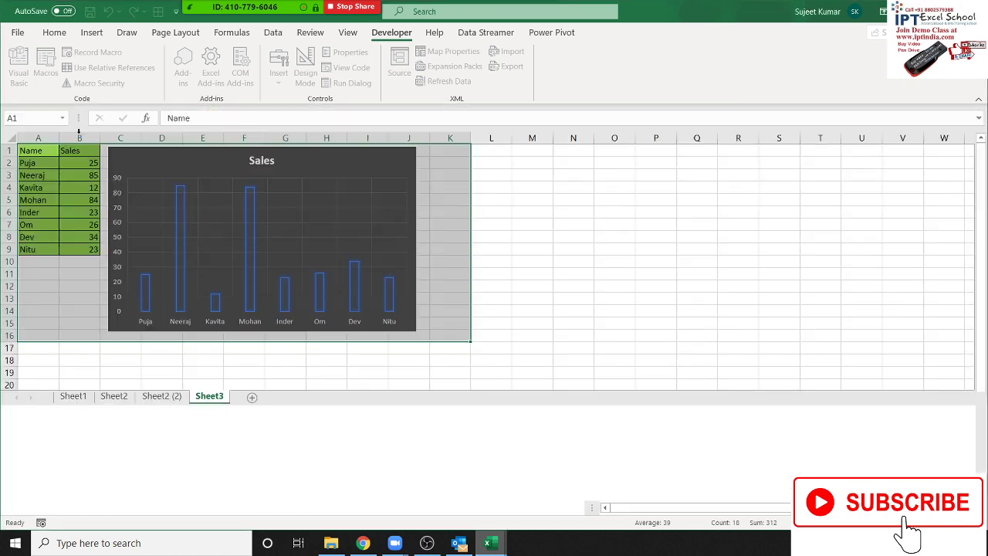
left_click(461, 544)
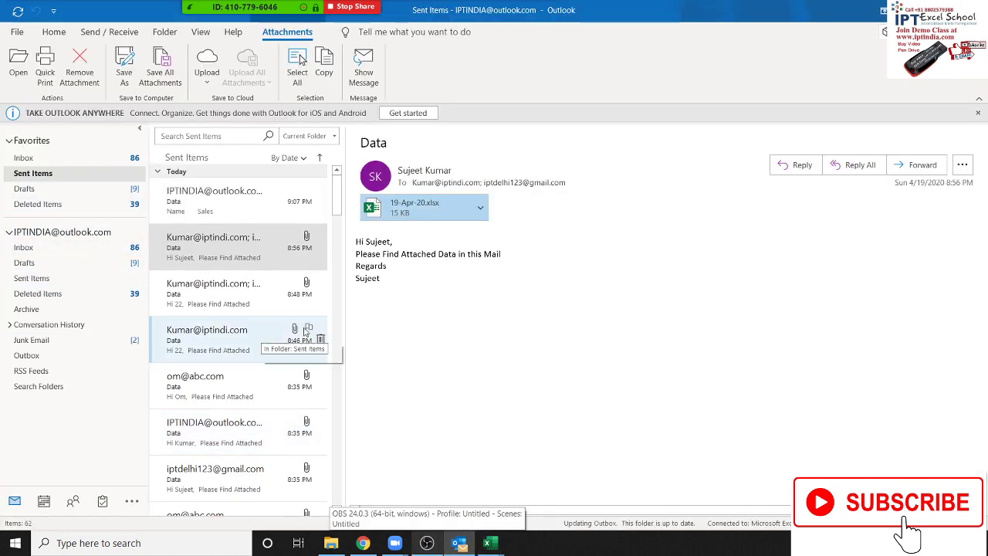
Preview the newest Data message with its Name/Sales table and chart, then return to Excel.
left_click(232, 199)
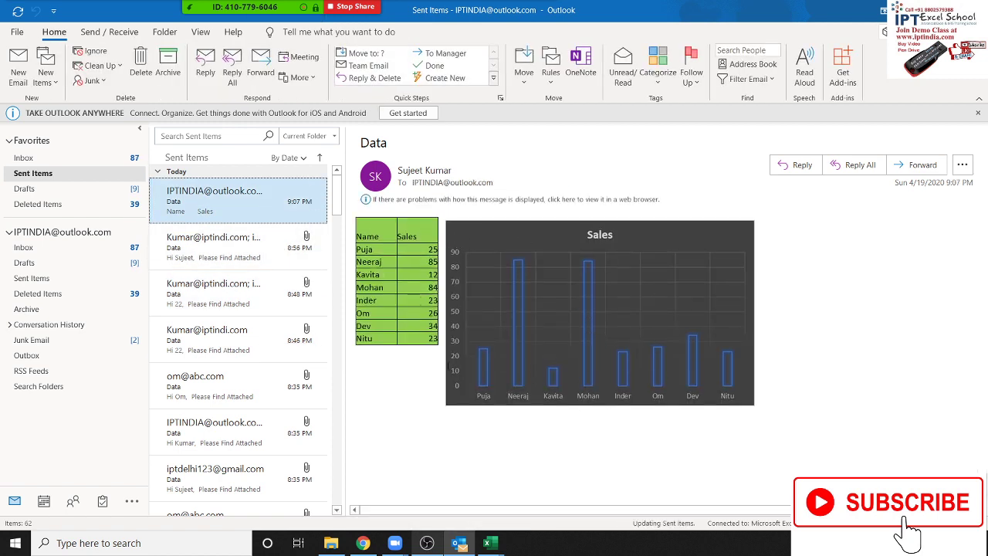
key("alt+Tab")
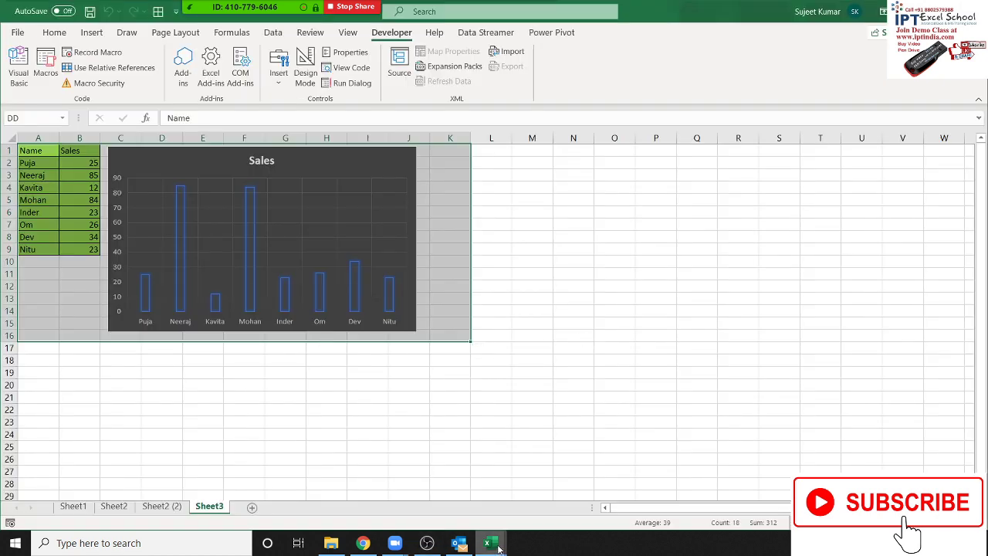
mouse_move(488, 543)
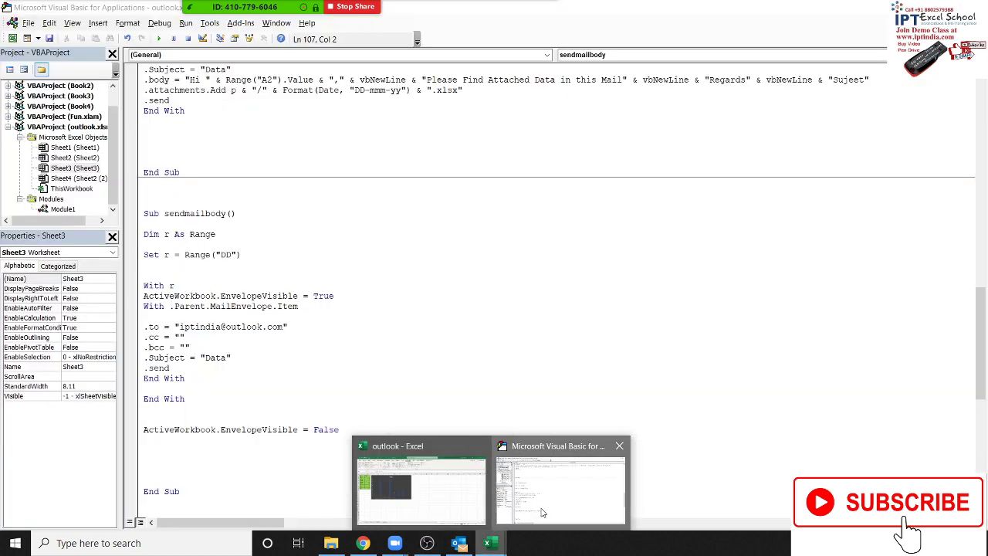
Bring the Visual Basic editor with the sendmailbody code back on screen.
left_click(542, 513)
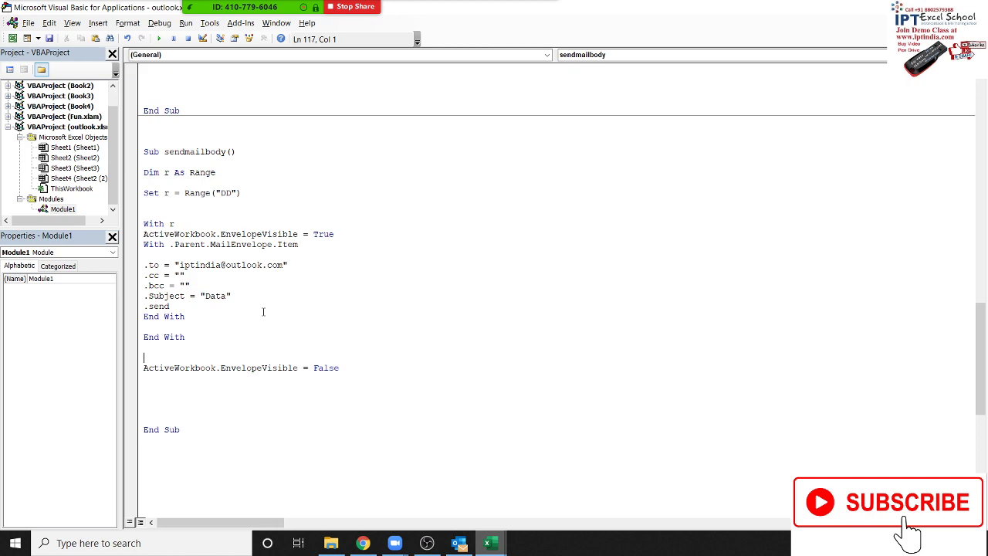
scroll(273, 312, "up", 6)
scroll(286, 311, "up", 6)
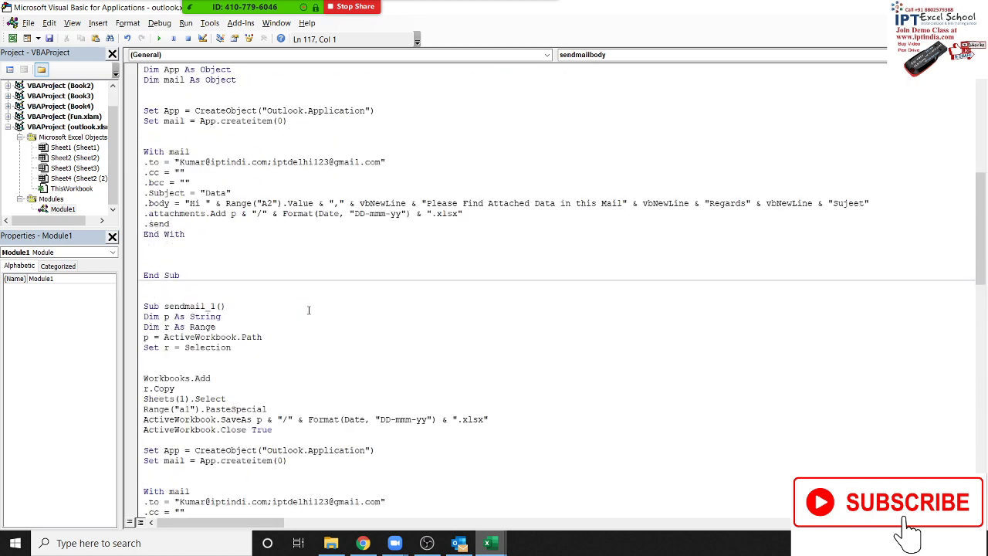
scroll(297, 311, "up", 6)
scroll(308, 310, "up", 6)
left_click(279, 170)
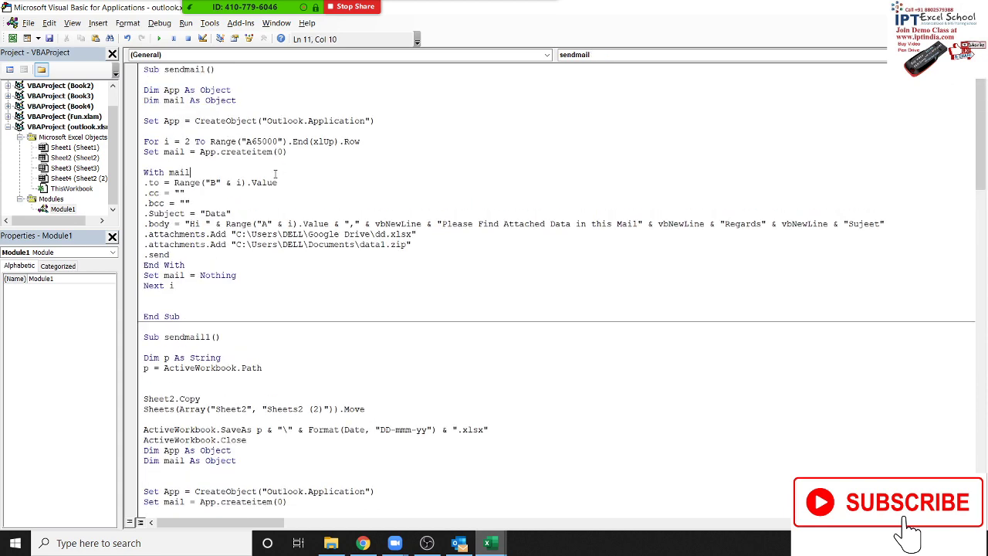
left_click_drag(144, 171, 144, 285)
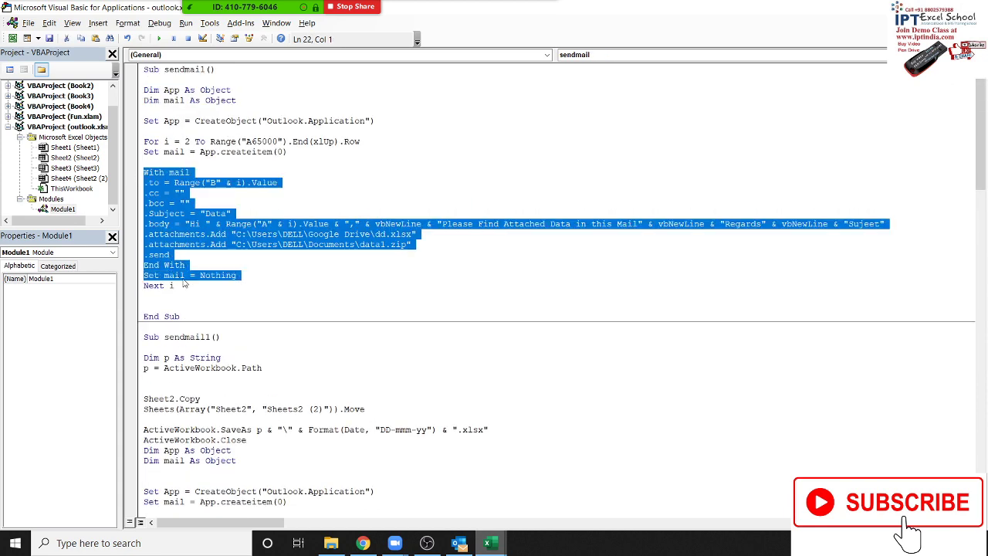
scroll(153, 219, "down", 4)
left_click_drag(143, 234, 197, 395)
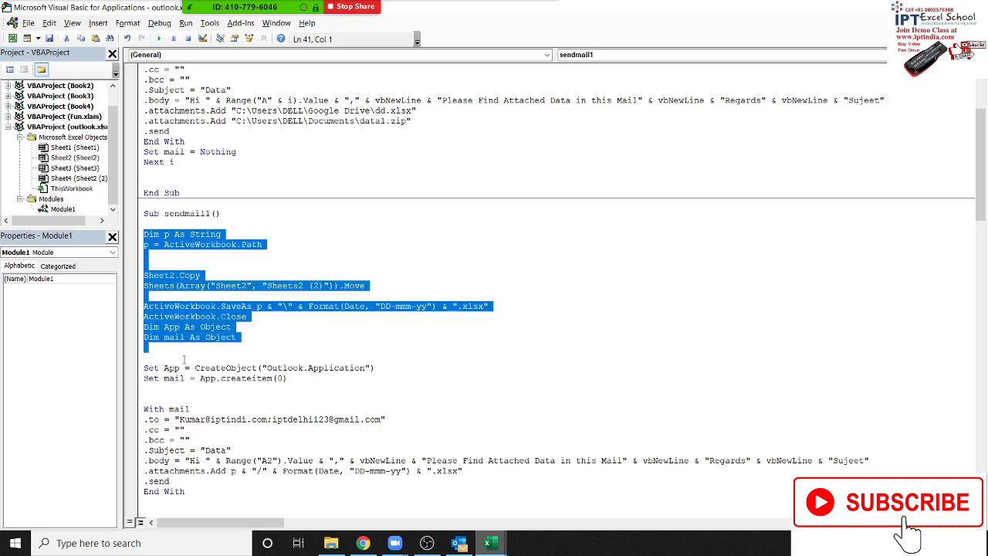
scroll(198, 396, "down", 1)
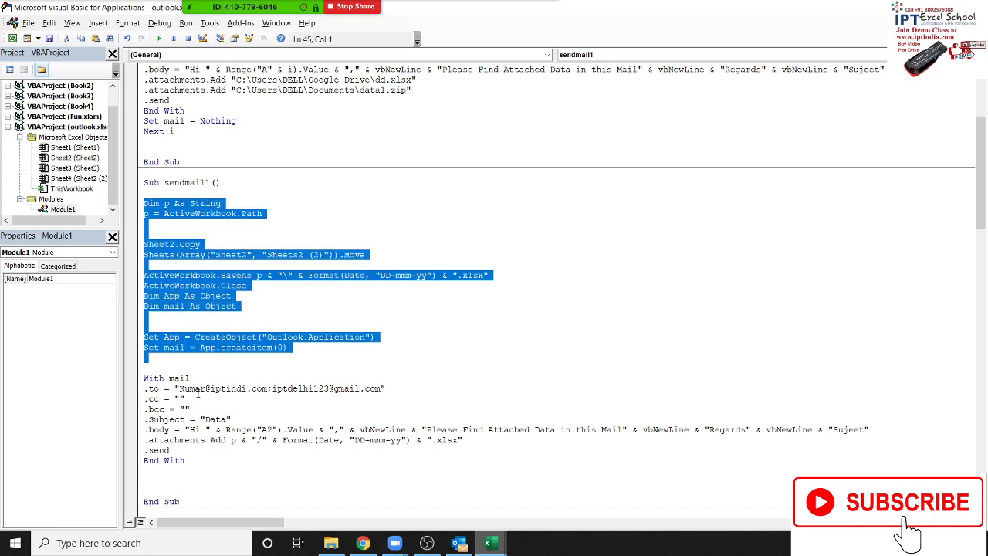
scroll(196, 388, "down", 5)
scroll(197, 389, "down", 2)
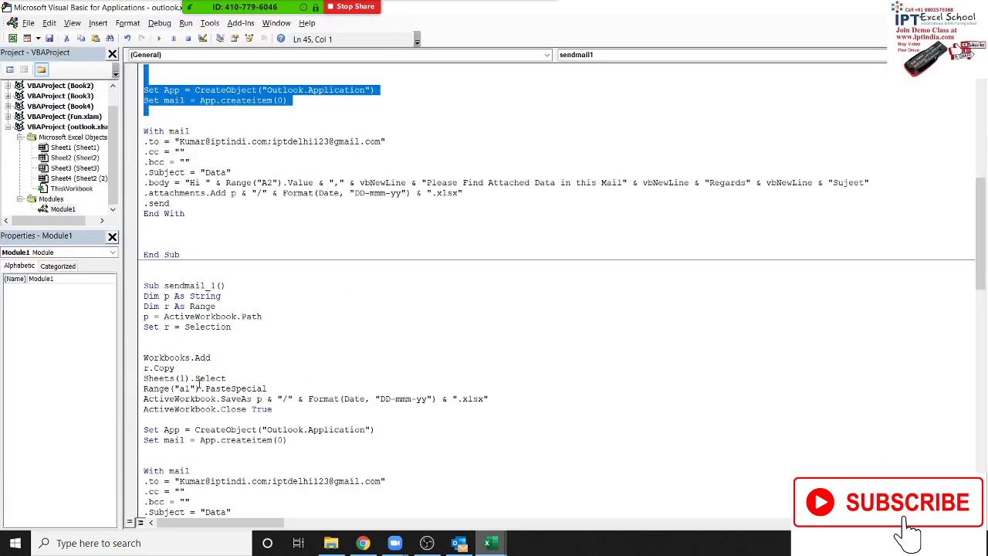
scroll(199, 382, "down", 4)
scroll(199, 382, "down", 3)
scroll(199, 382, "down", 3)
scroll(198, 382, "down", 3)
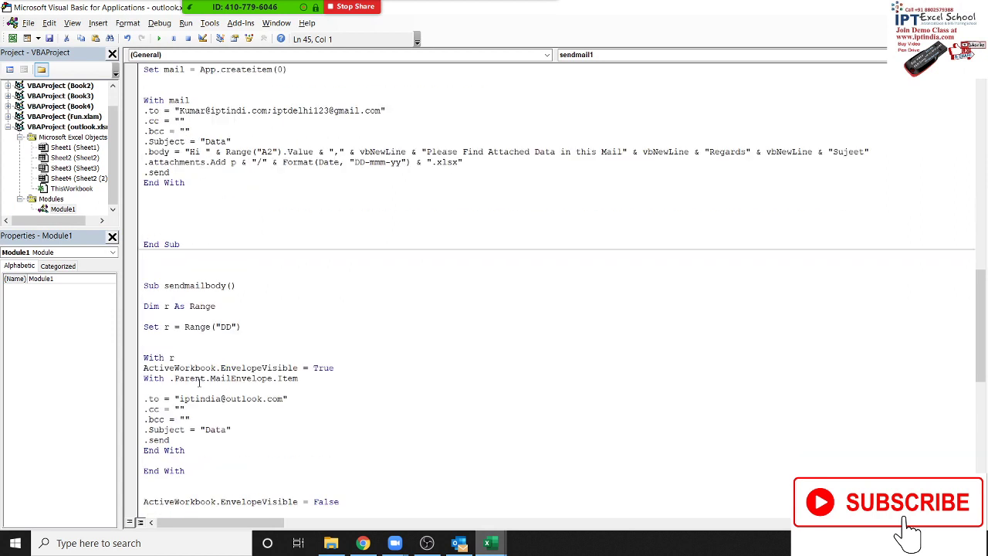
scroll(195, 383, "down", 2)
scroll(195, 383, "down", 1)
left_click_drag(144, 234, 187, 352)
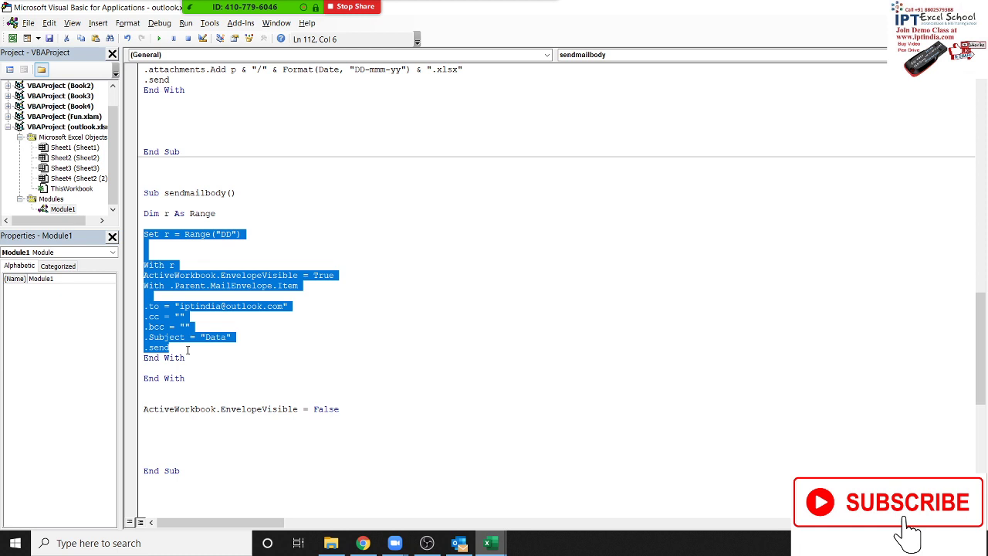
left_click(252, 399)
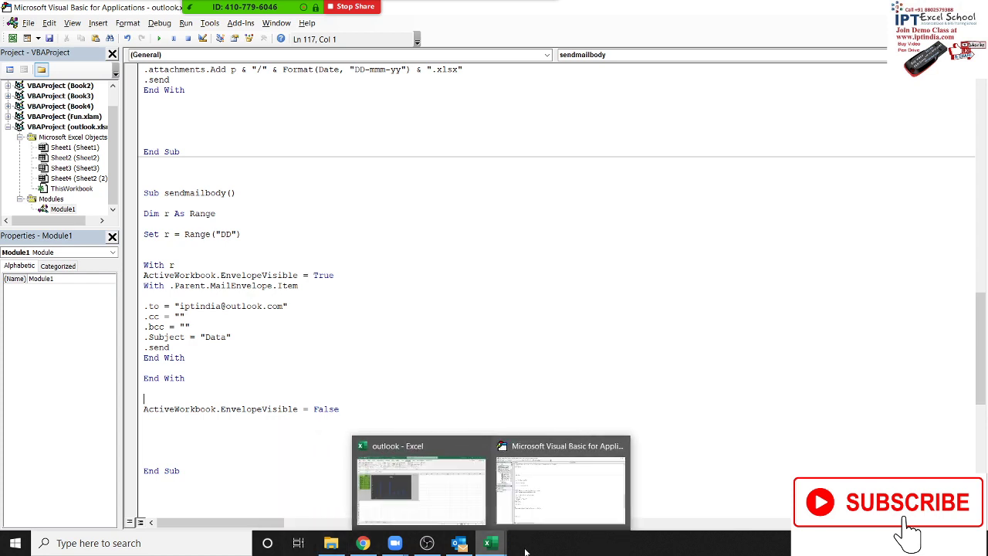
Return to the outlook workbook and browse the File > Open workbook list.
left_click(500, 548)
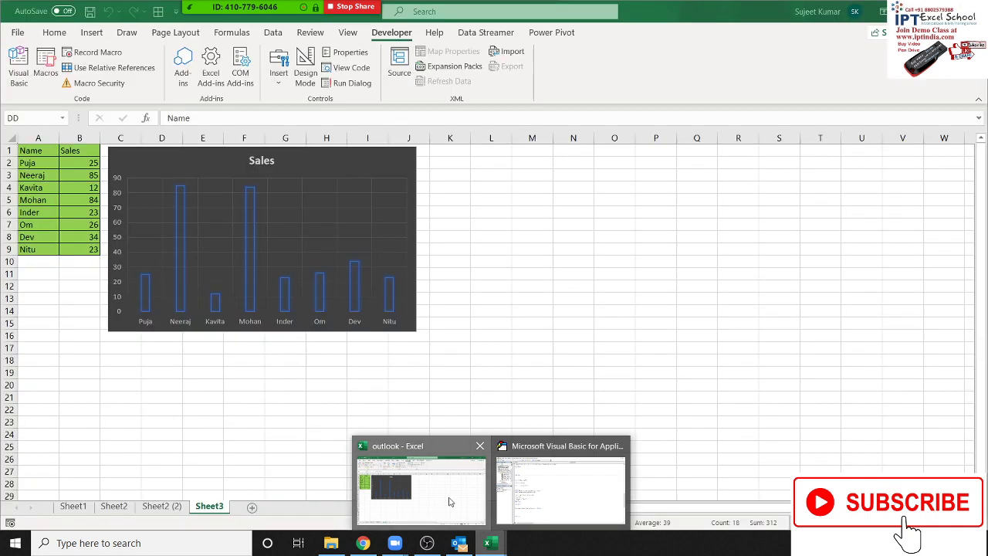
left_click(472, 506)
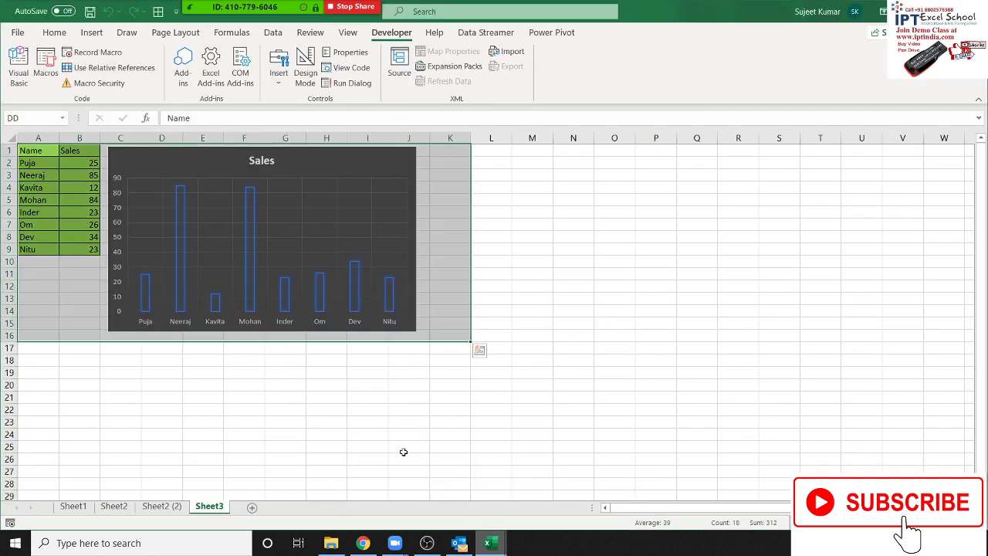
left_click(327, 410)
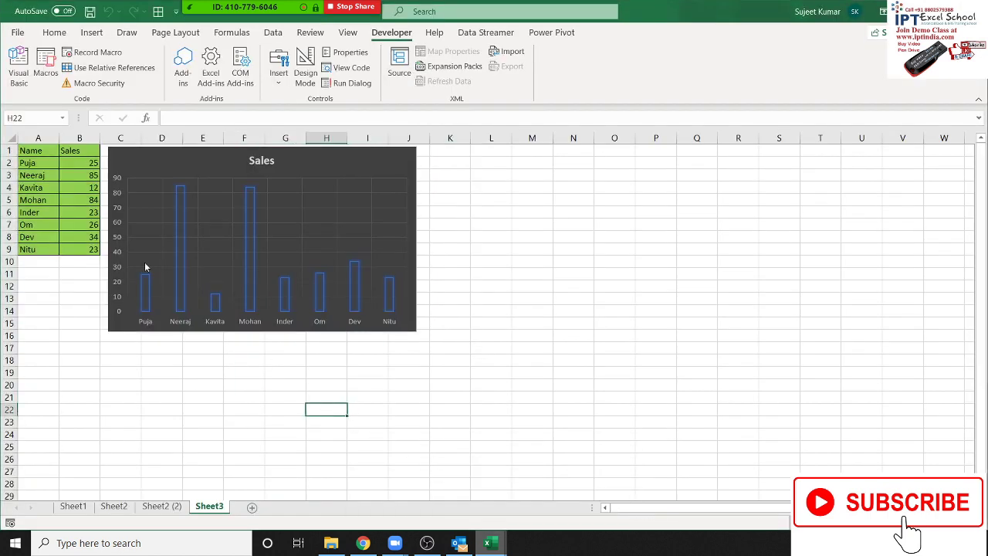
left_click(23, 34)
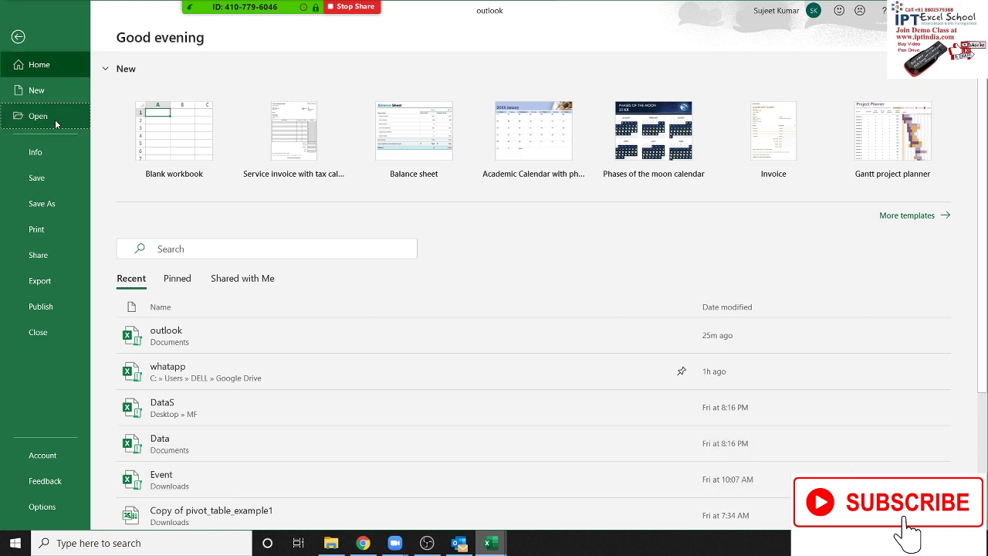
left_click(55, 119)
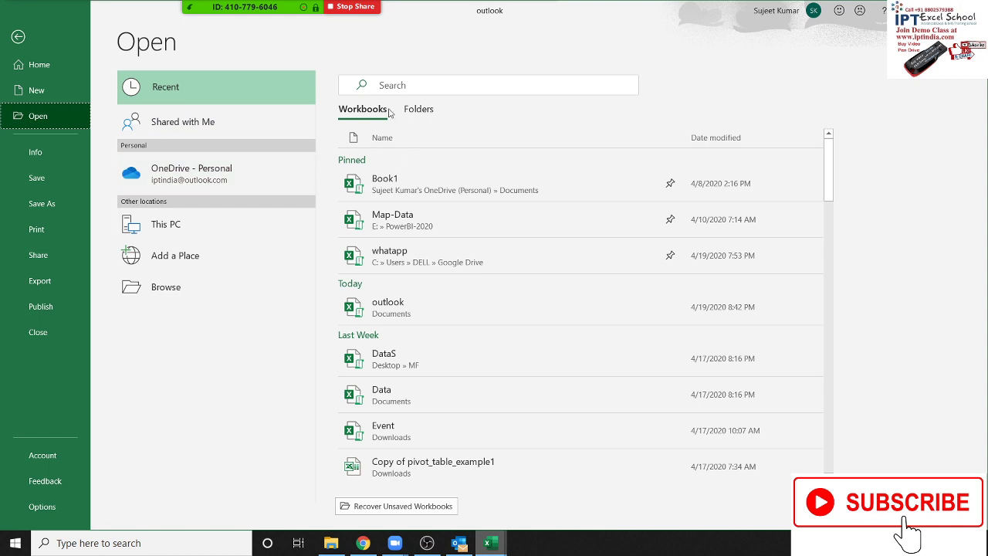
left_click(393, 86)
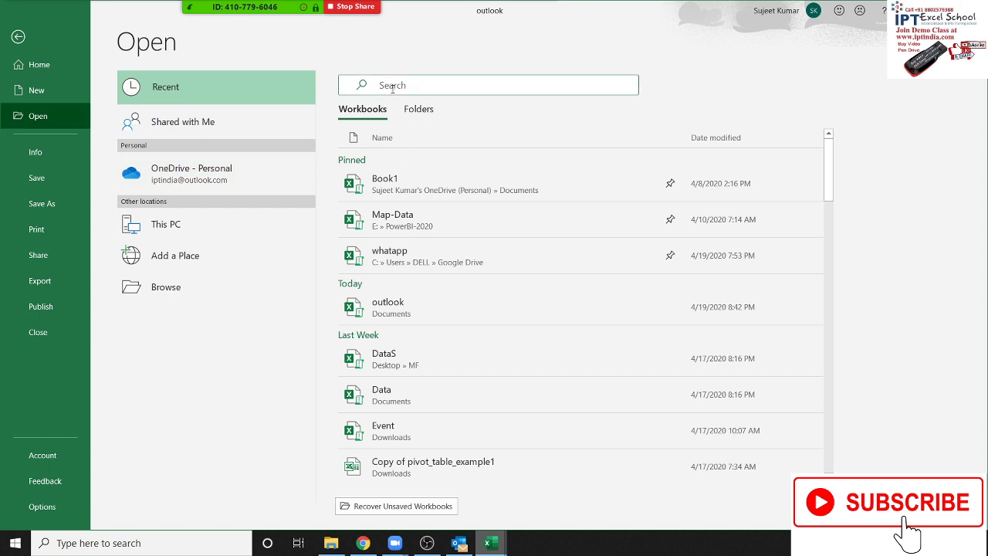
type("iv")
key("BackSpace")
key("BackSpace")
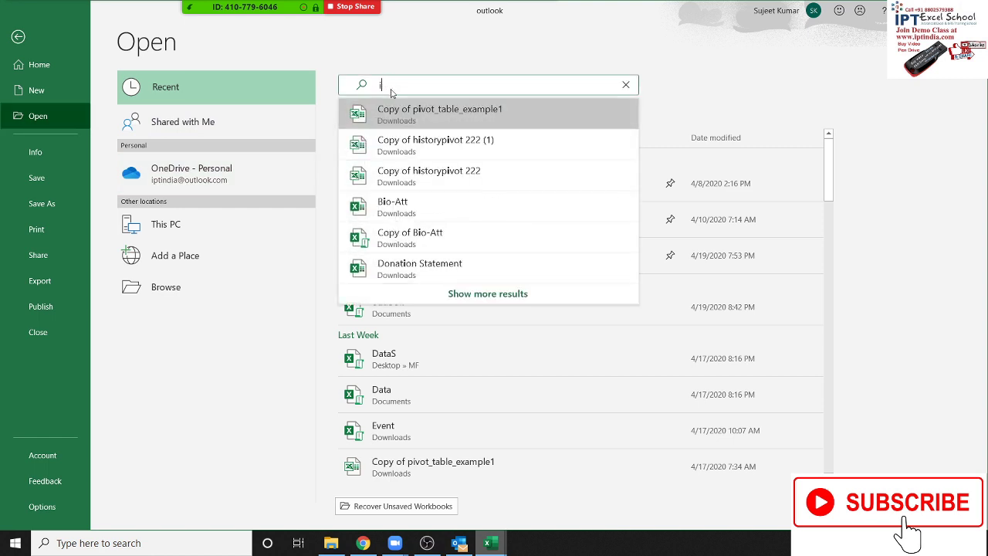
key("BackSpace")
Leave the File pages, add blank Sheet5, and select A1:K5.
left_click(59, 152)
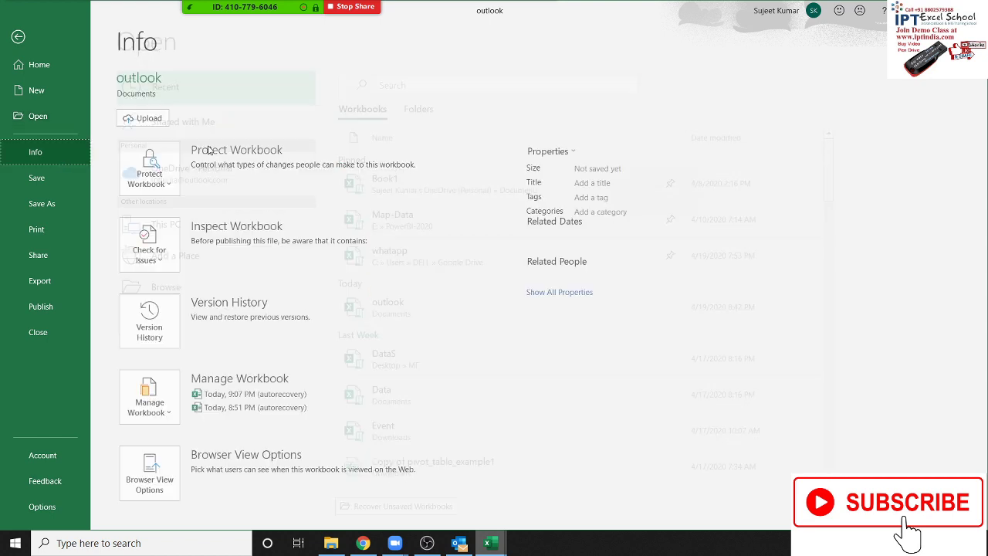
left_click(71, 183)
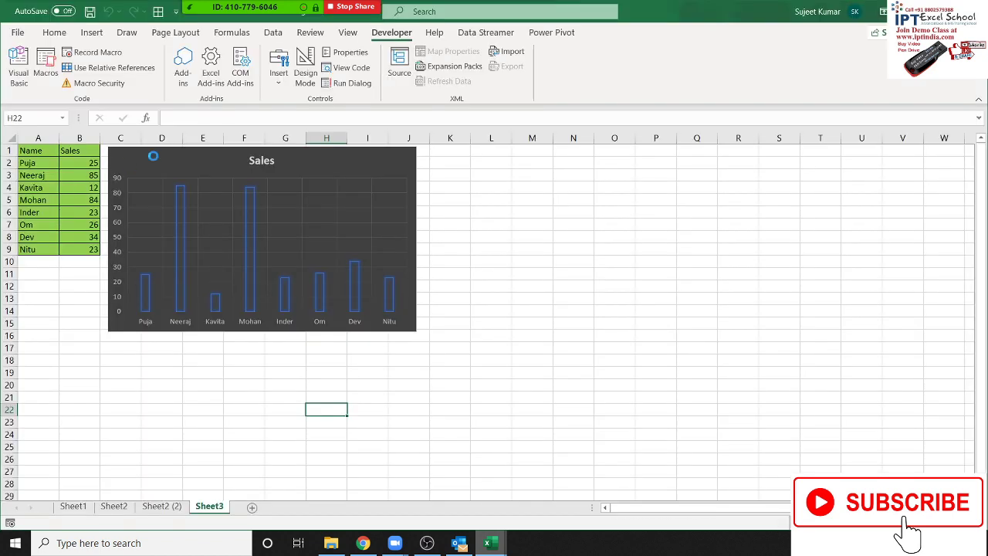
left_click(17, 33)
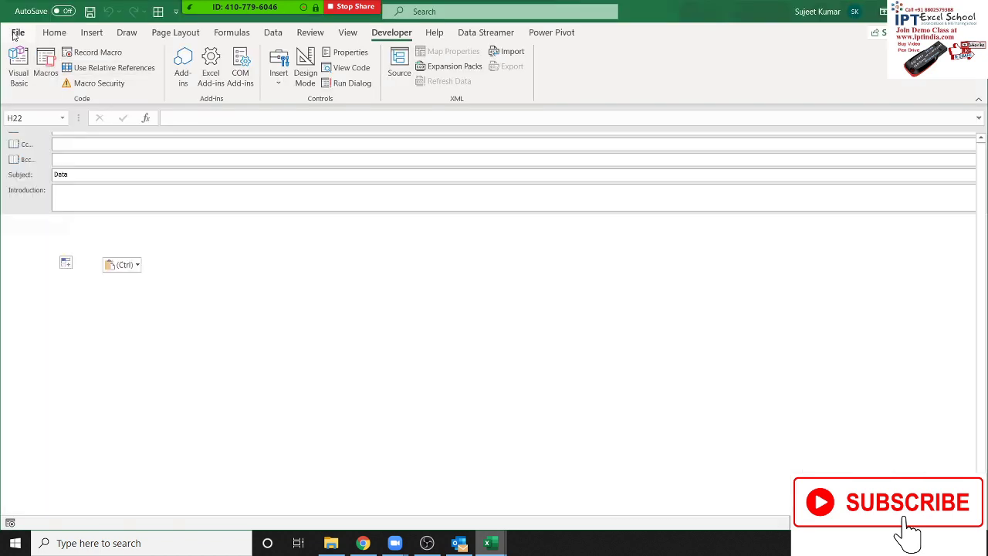
key("Escape")
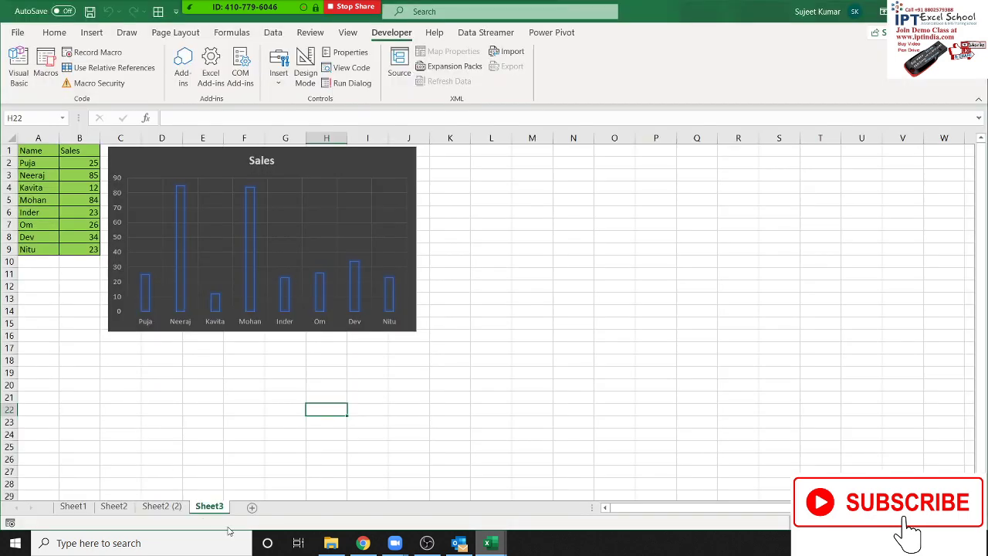
left_click(249, 507)
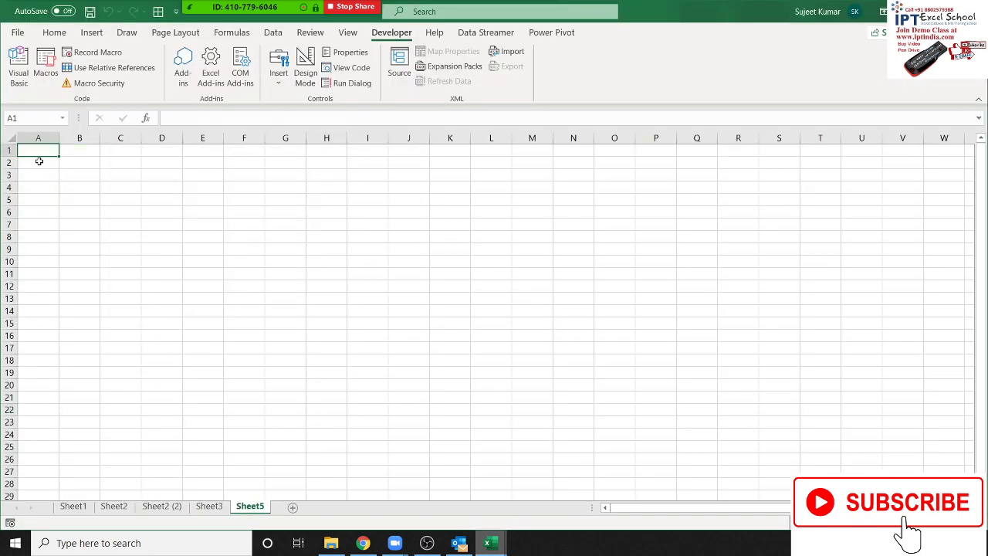
left_click_drag(36, 149, 450, 200)
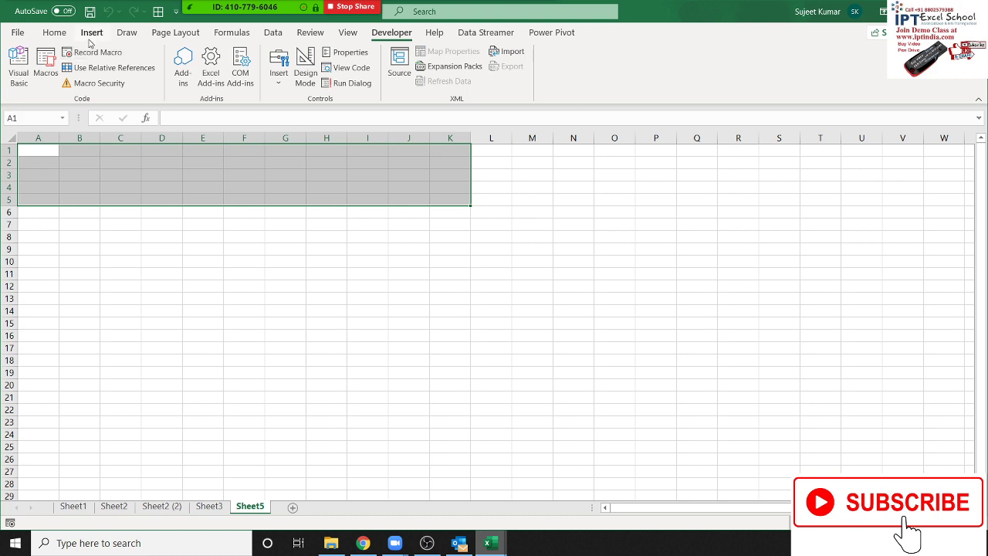
Merge and center A1:K5, undo it, and select F24:G24.
left_click(54, 33)
left_click(380, 79)
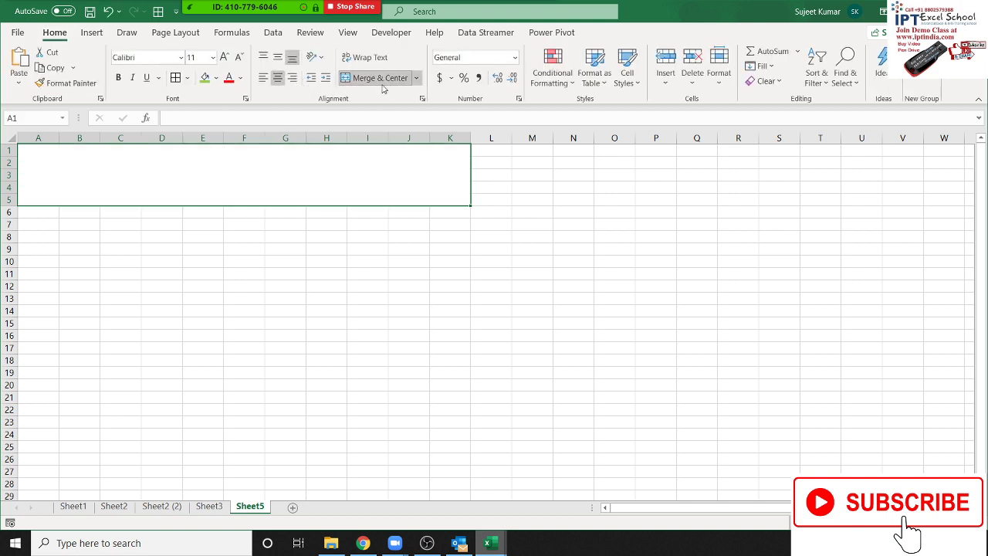
key("ctrl+z")
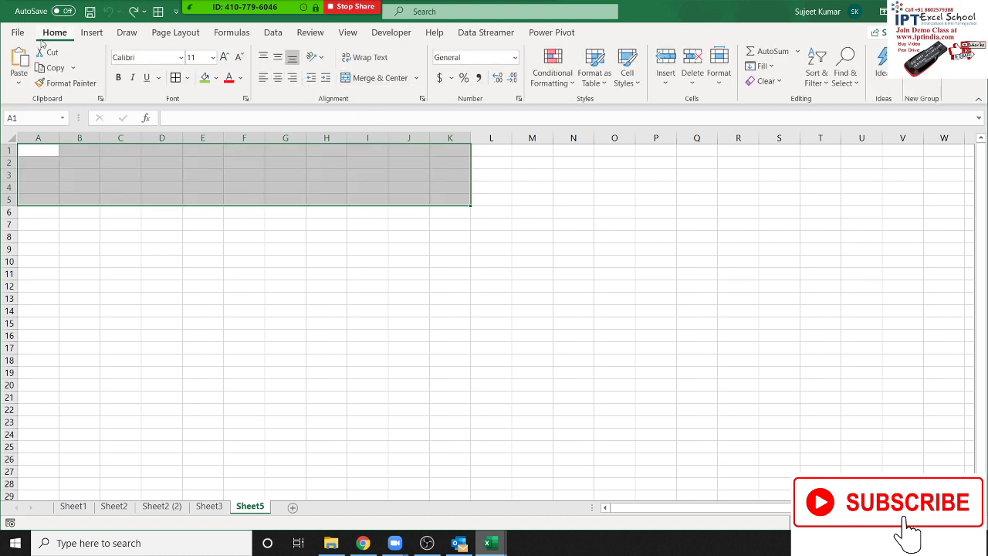
left_click_drag(260, 435, 270, 434)
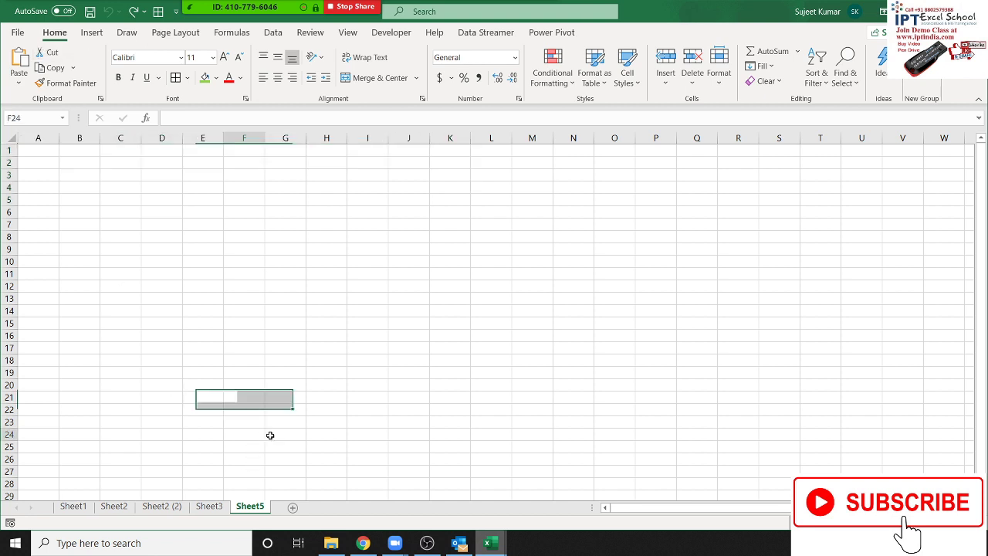
Create a workbook from the Service invoice with tax calculations template via File > New.
left_click(17, 32)
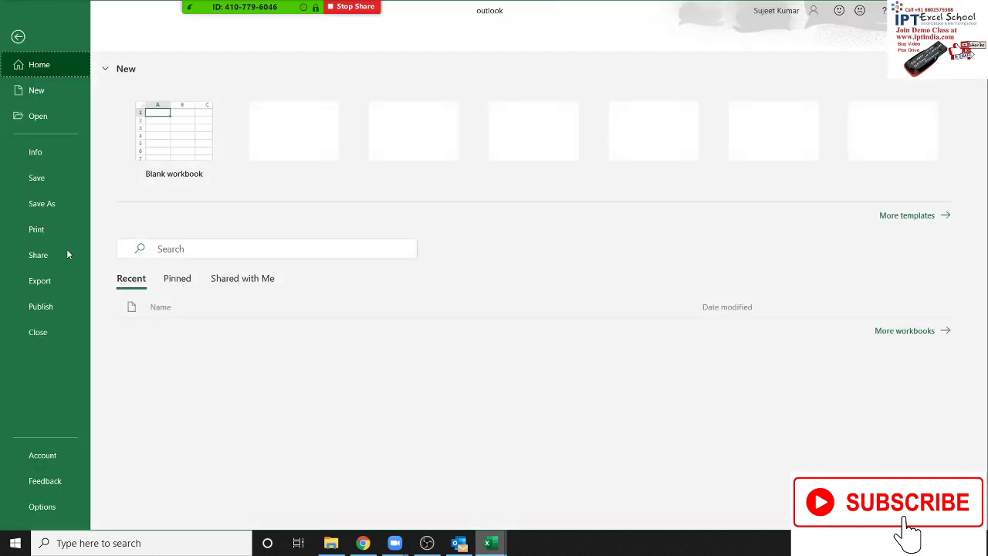
left_click(39, 91)
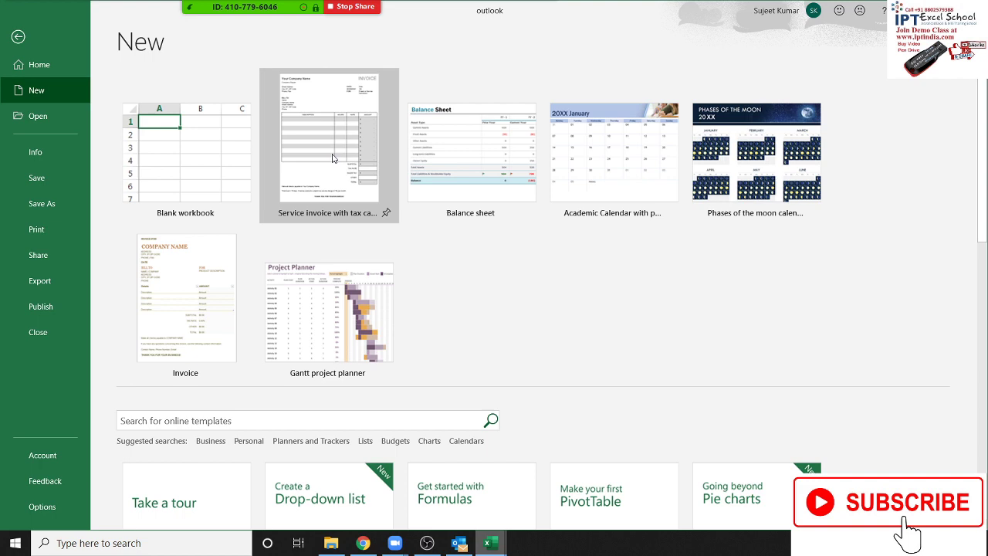
left_click(333, 159)
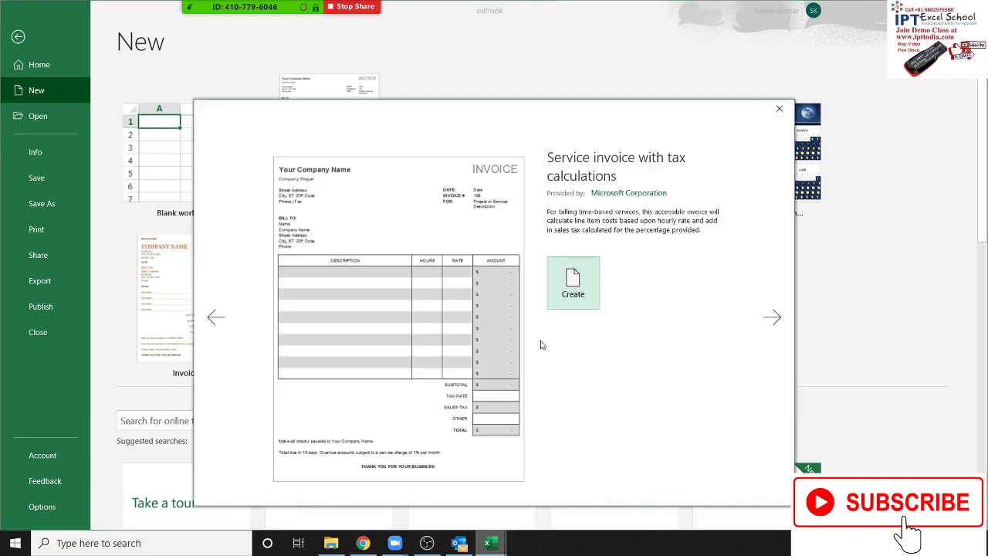
left_click(576, 311)
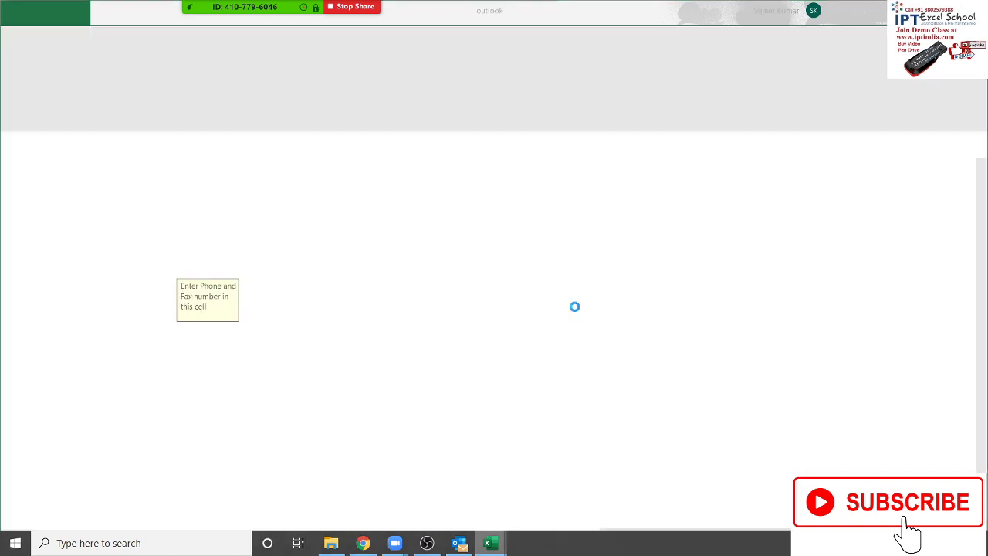
scroll(617, 309, "down", 4)
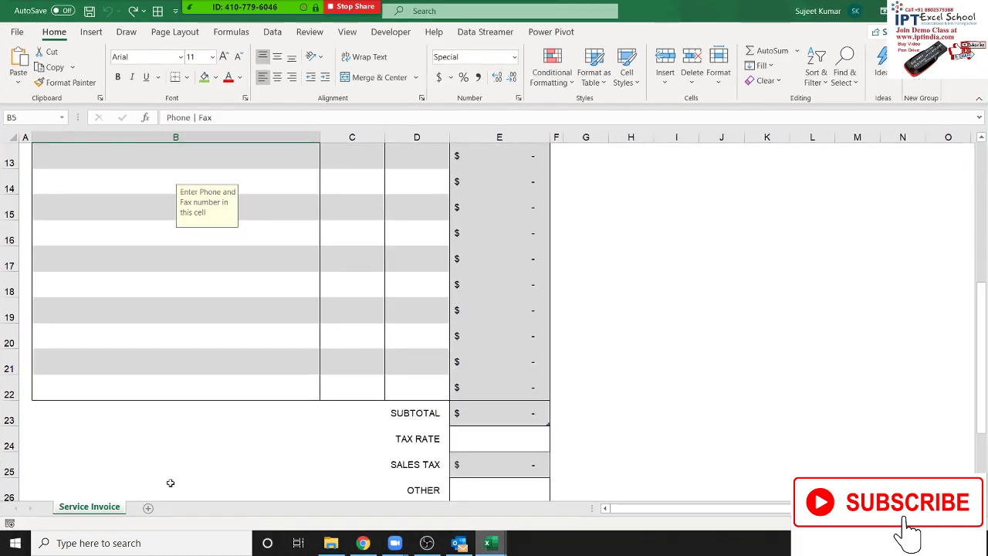
Copy the Service Invoice sheet into outlook.xlsm, placing it at the end after Sheet5.
right_click(93, 508)
left_click(127, 384)
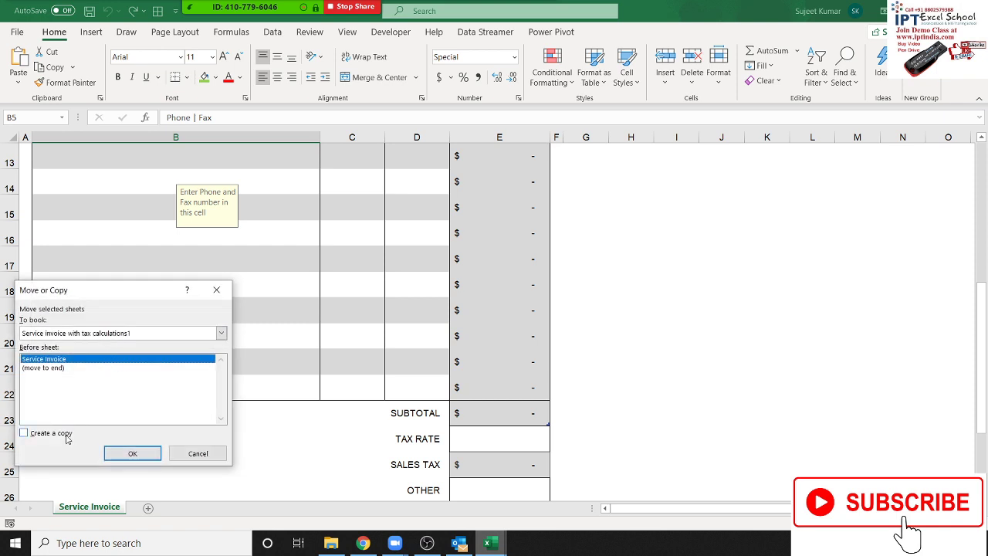
left_click(54, 433)
left_click(85, 334)
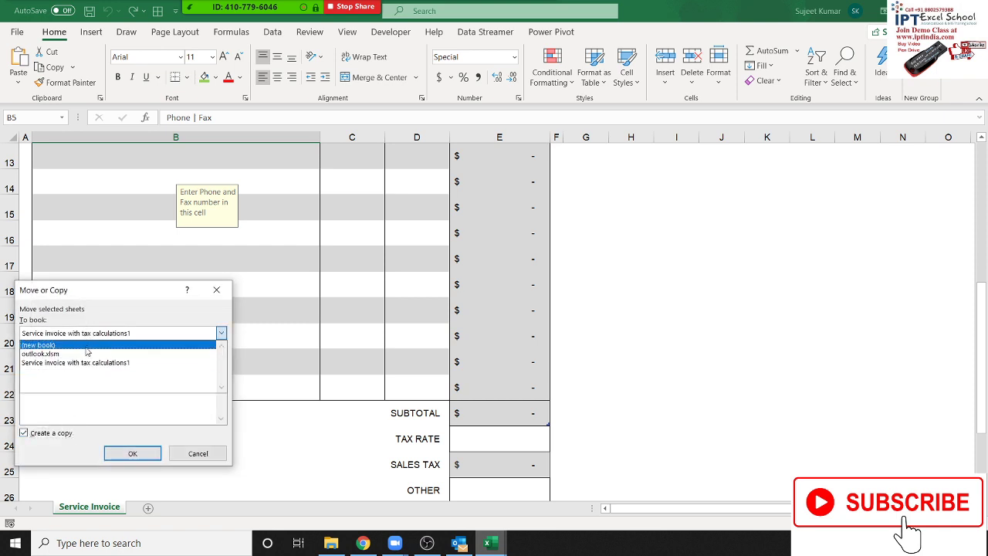
left_click(46, 353)
left_click(47, 402)
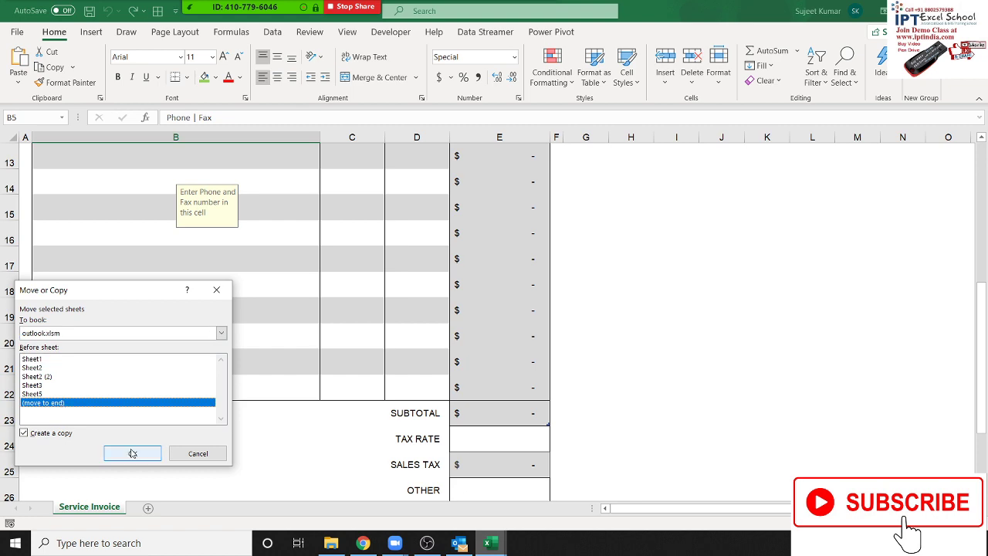
left_click(133, 454)
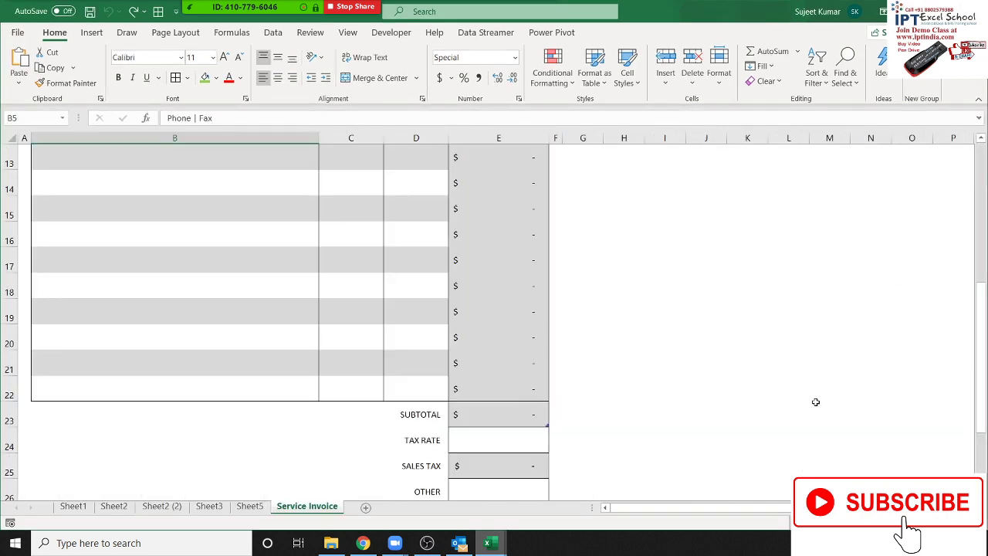
scroll(441, 449, "up", 3)
scroll(441, 450, "up", 1)
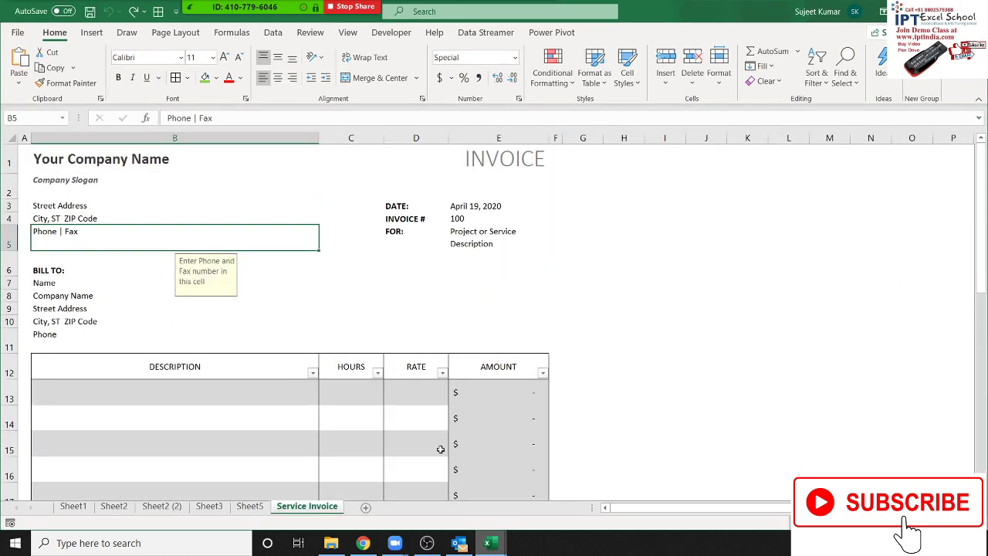
left_click(65, 267)
left_click(49, 162)
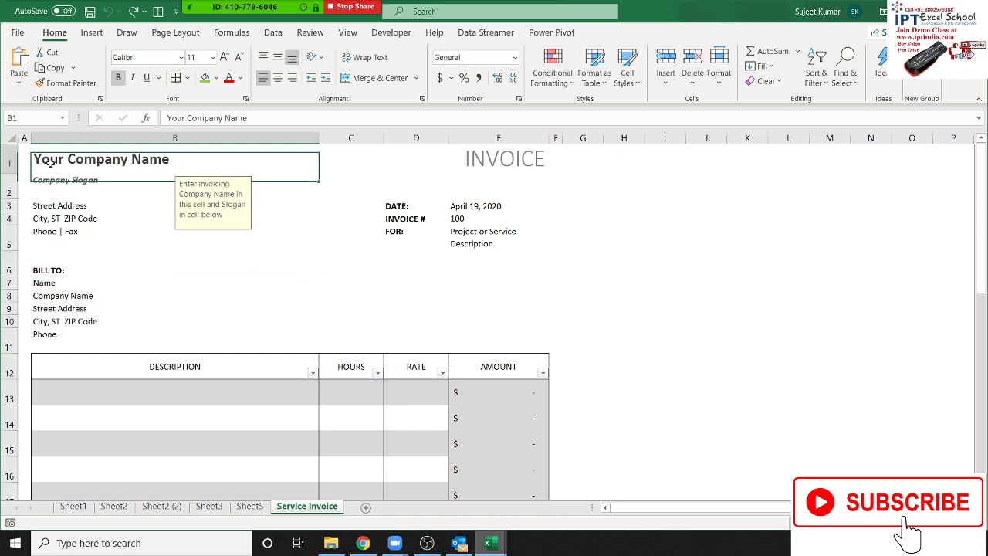
type("IPT")
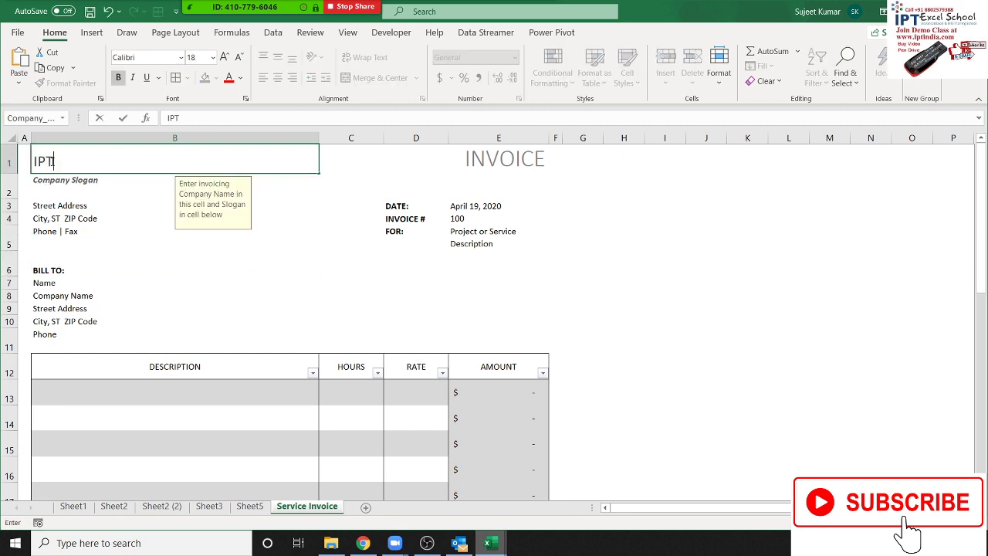
type(" Excel ")
type("School")
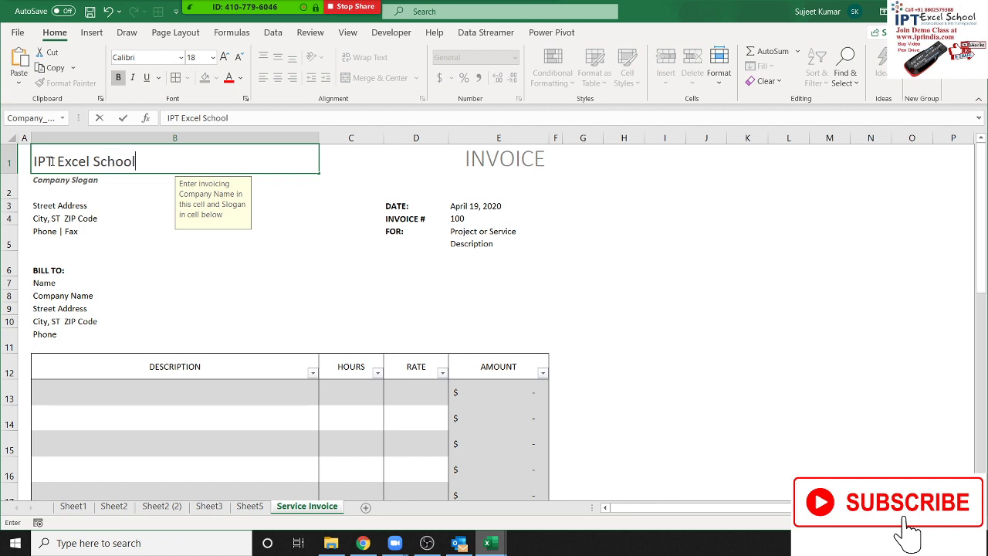
left_click(75, 193)
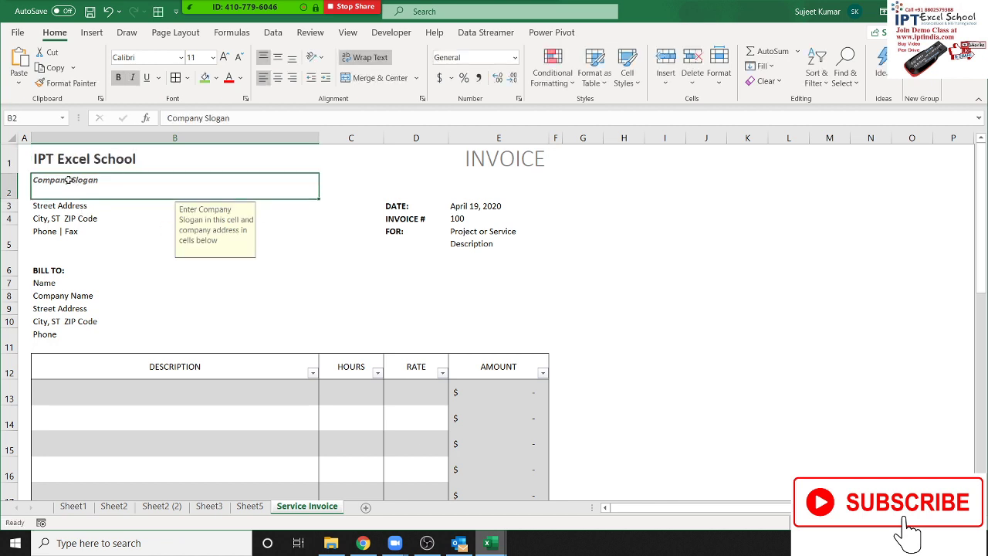
type("Lear E")
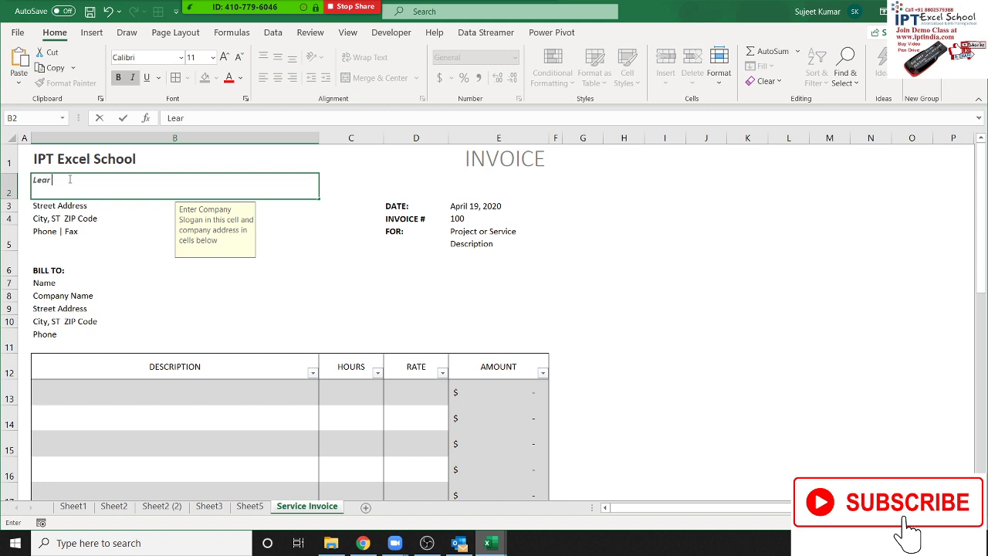
type("xcel &")
type(" VBA ")
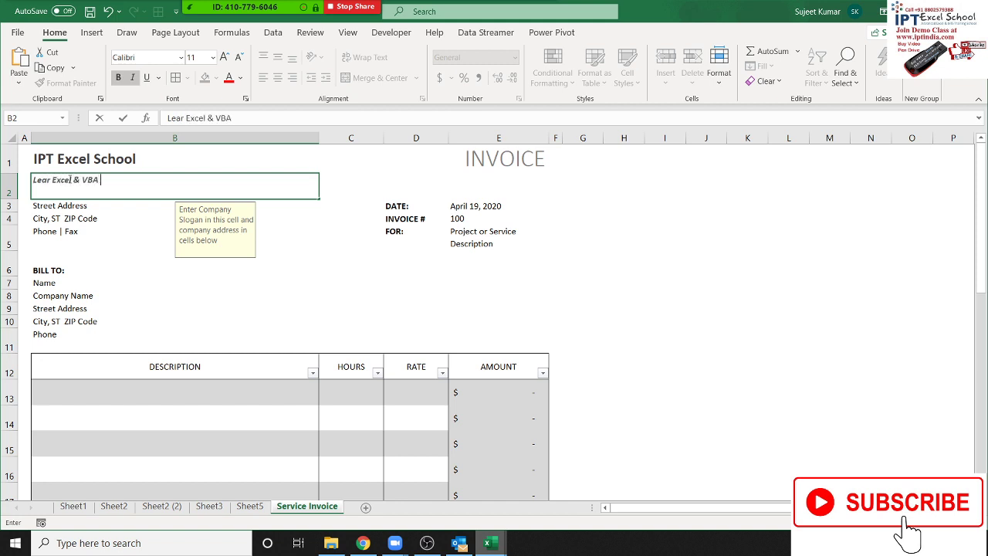
type("MAcros")
key("BackSpace")
key("BackSpace")
key("BackSpace")
key("Return")
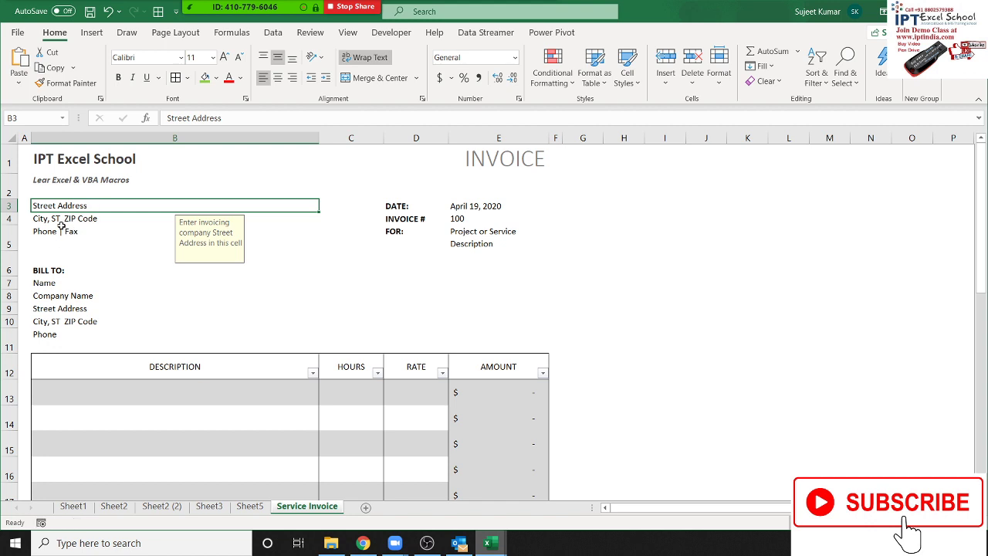
type("www")
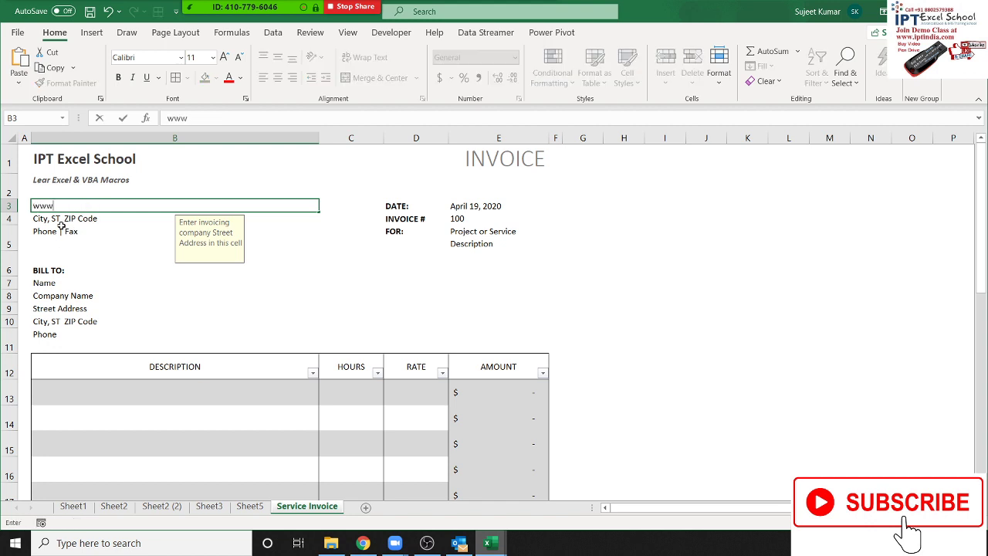
type(".ipt")
type("india.co")
type("m")
key("Return")
Clear the city and phone lines in B4:B5 of the invoice header.
key("shift+Down")
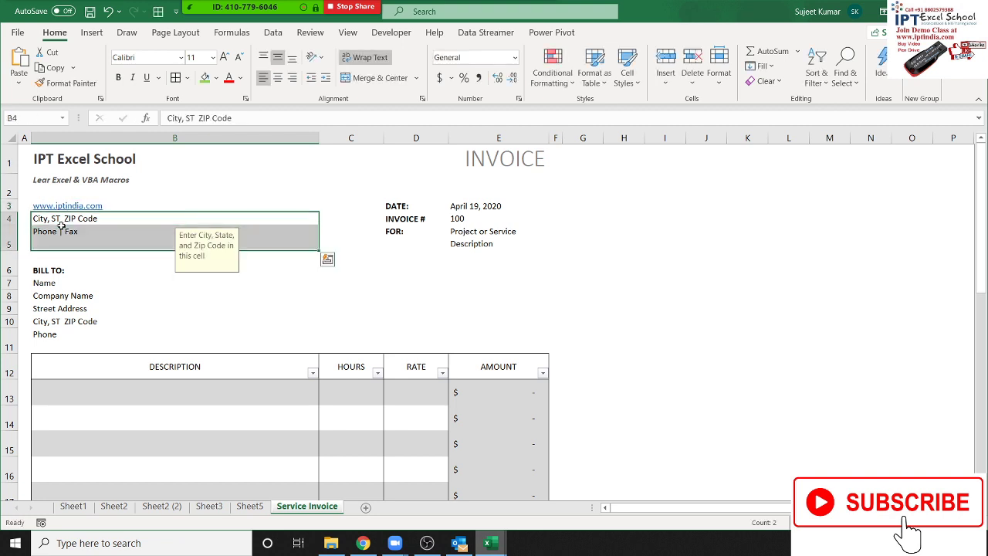
key("Delete")
key("Right")
key("Right")
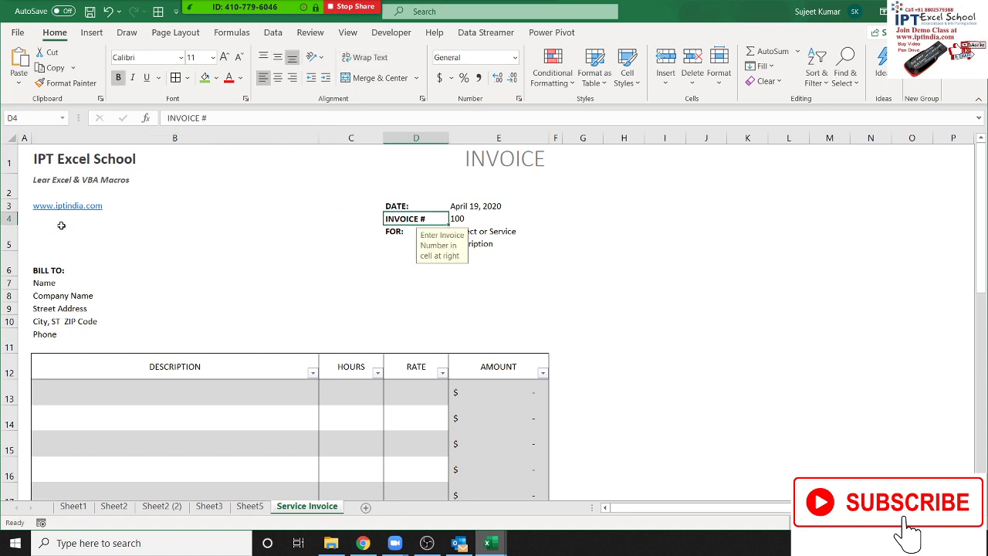
key("Right")
key("Left")
key("Left")
key("Left")
key("Left")
key("Down")
key("Down")
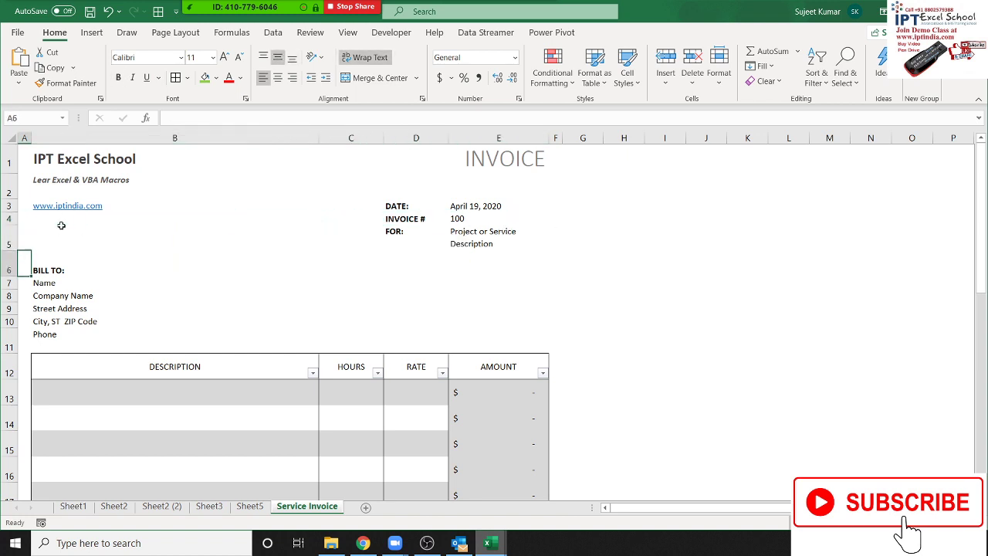
Add a new blank worksheet and rename it Data.
left_click(366, 508)
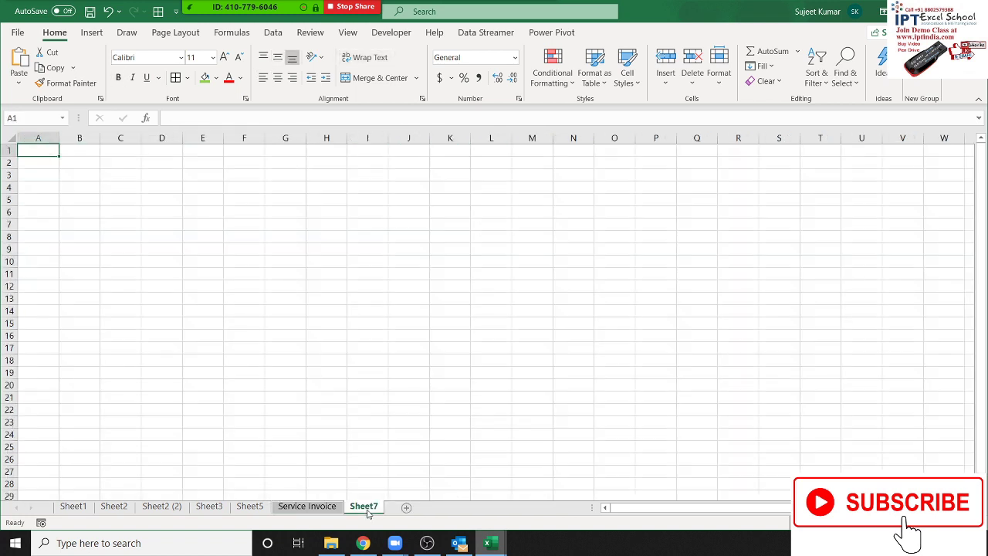
double_click(367, 510)
type("Data")
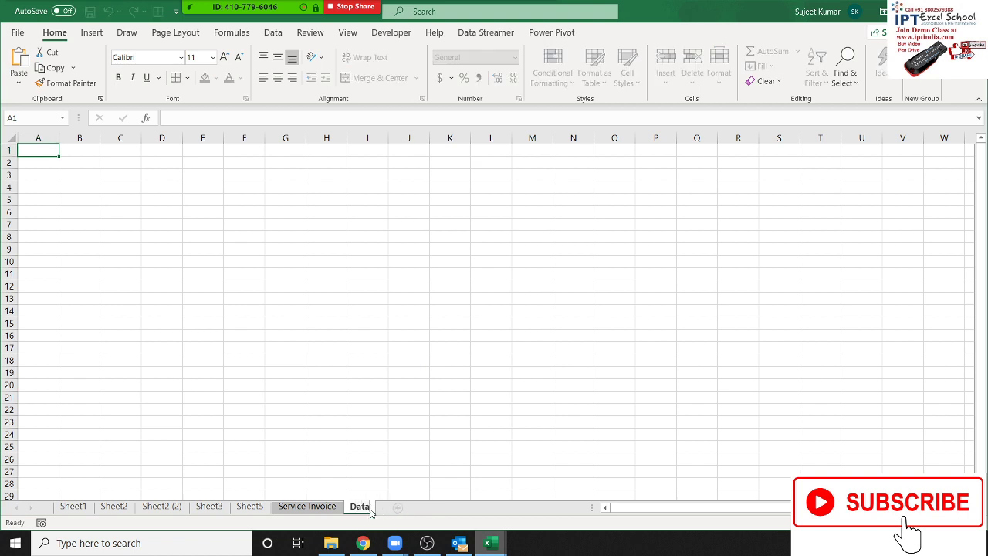
left_click(210, 235)
Enter the headers ID, Name and Product in A1:C1 of the Data sheet.
left_click(49, 151)
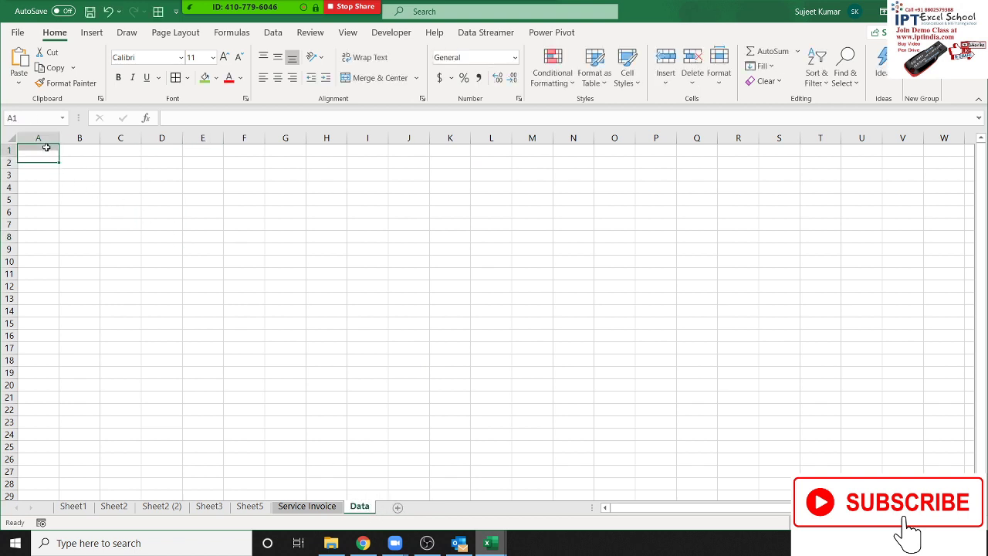
type("IDq")
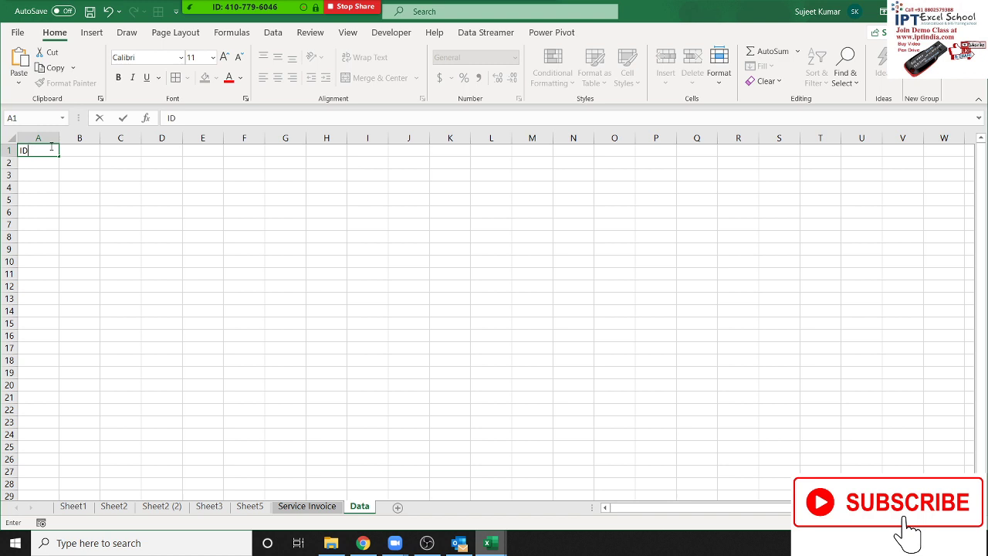
key("Tab")
type("Name")
key("Tab")
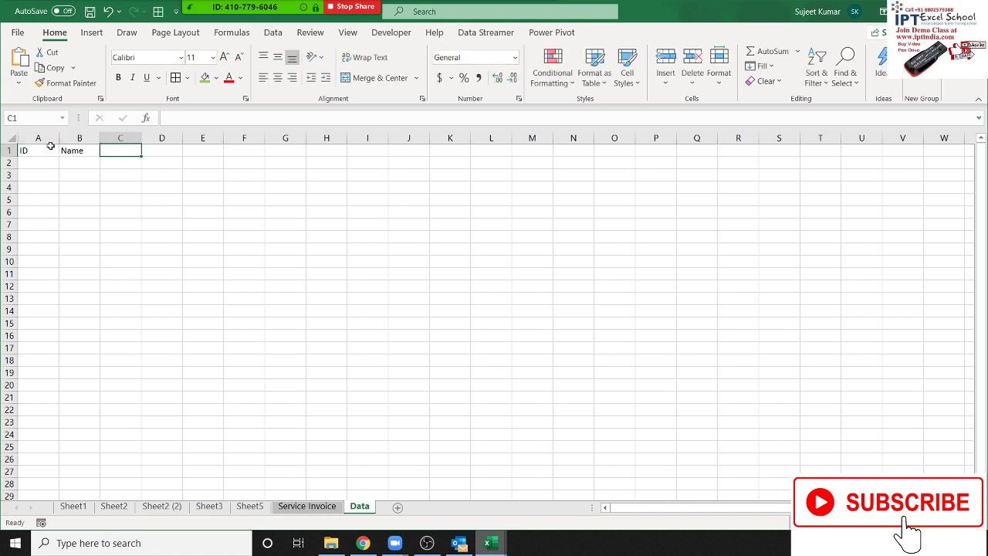
type("Product")
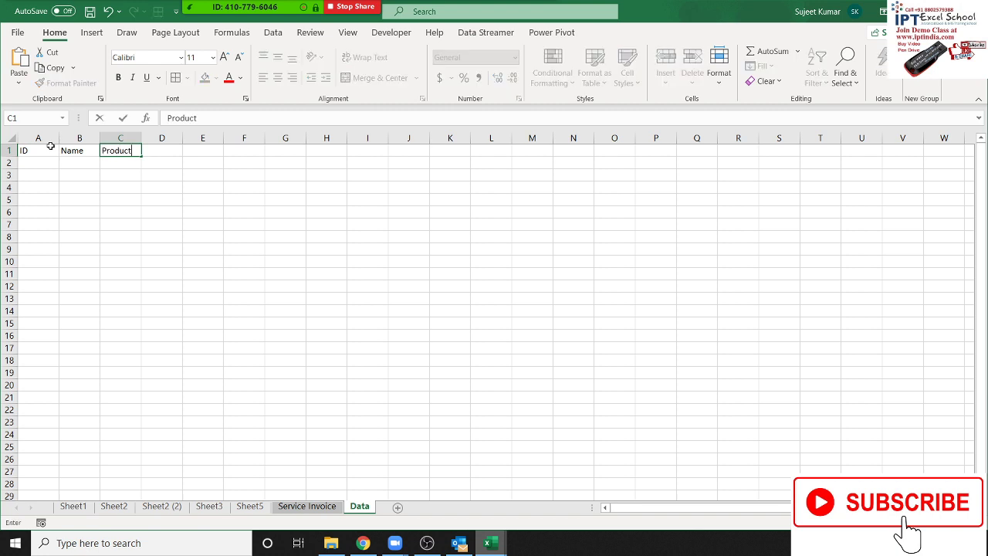
key("Tab")
Add the Qty, Rate and Amt headers in D1:F1, then return to the Service Invoice sheet.
type("Q")
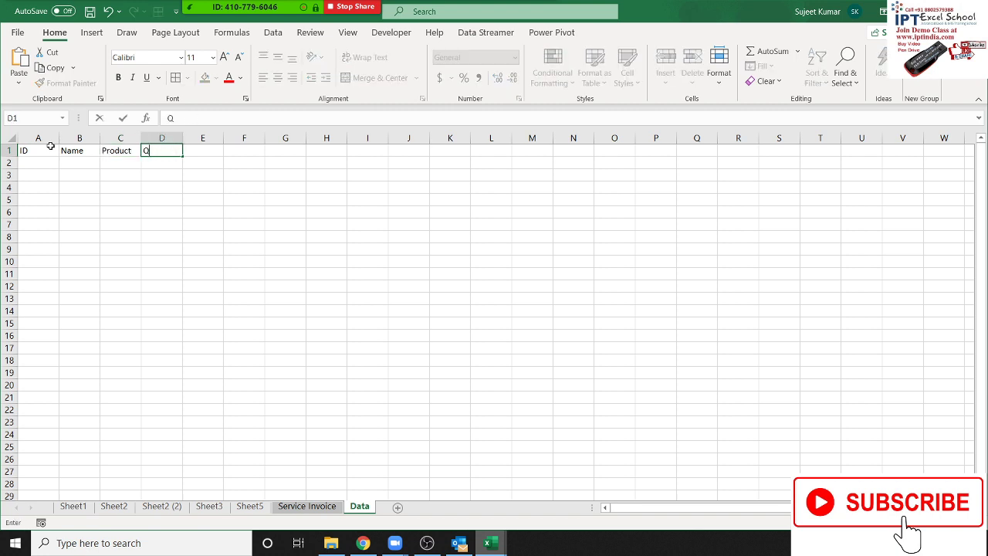
key("Tab")
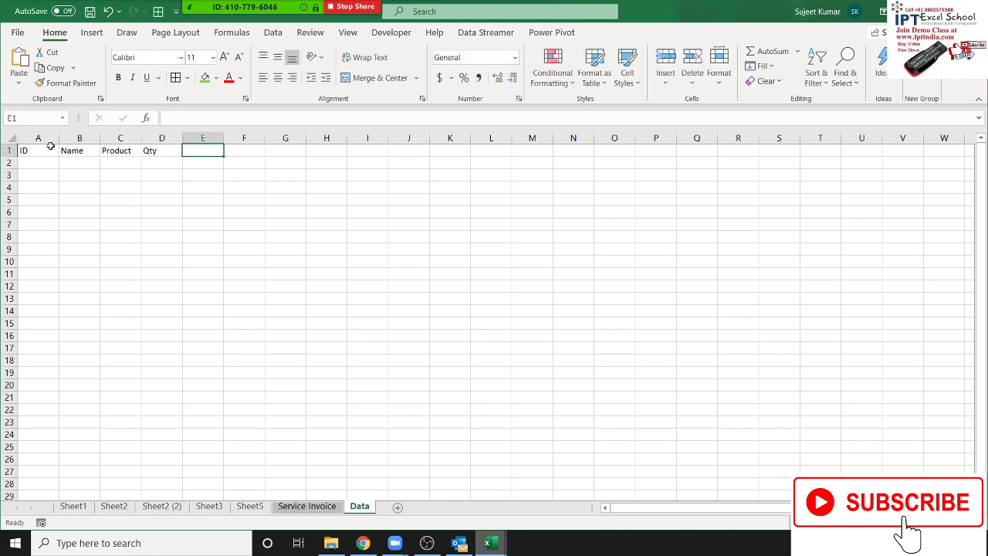
type("Rat")
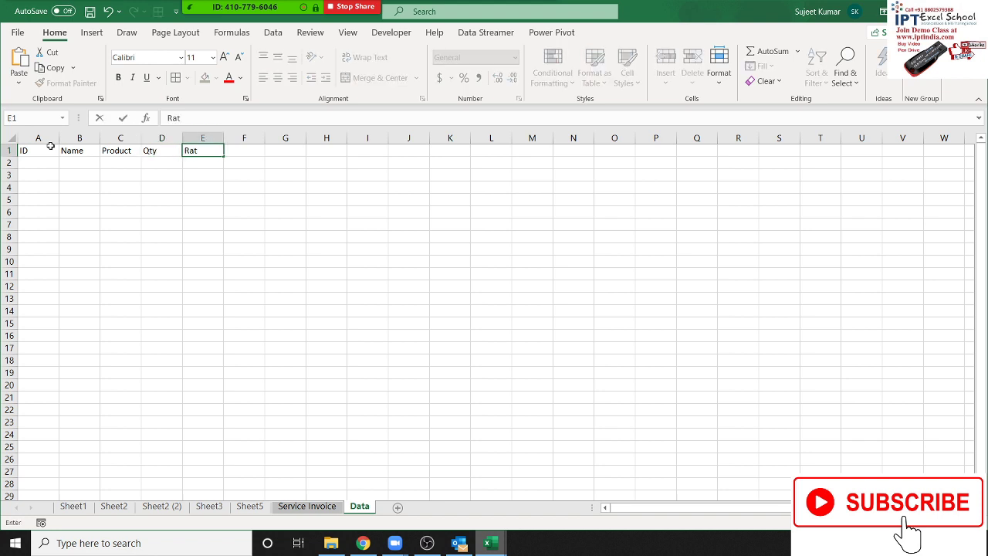
type("e")
key("Return")
key("Up")
key("Right")
key("Right")
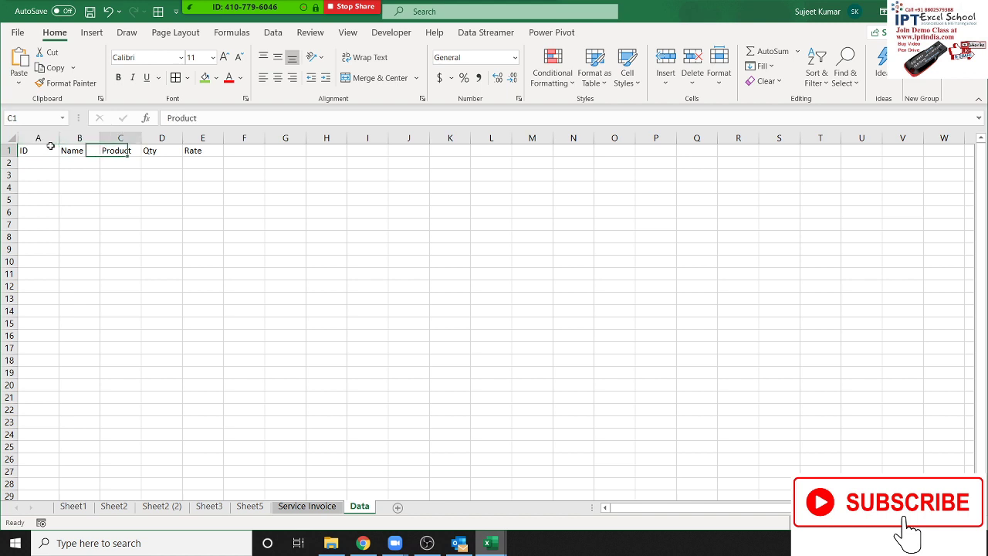
key("Right")
key("Right")
key("Right")
type("Am")
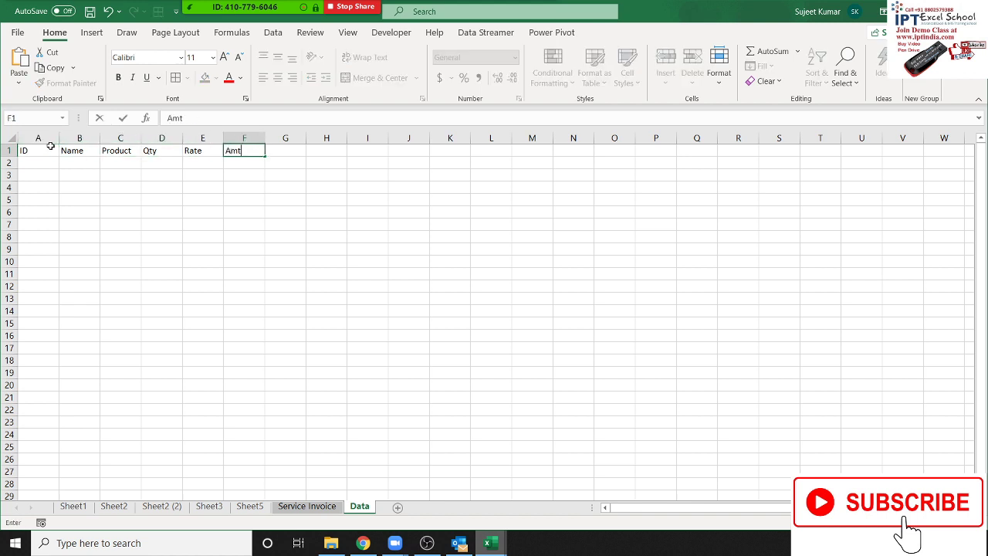
key("Return")
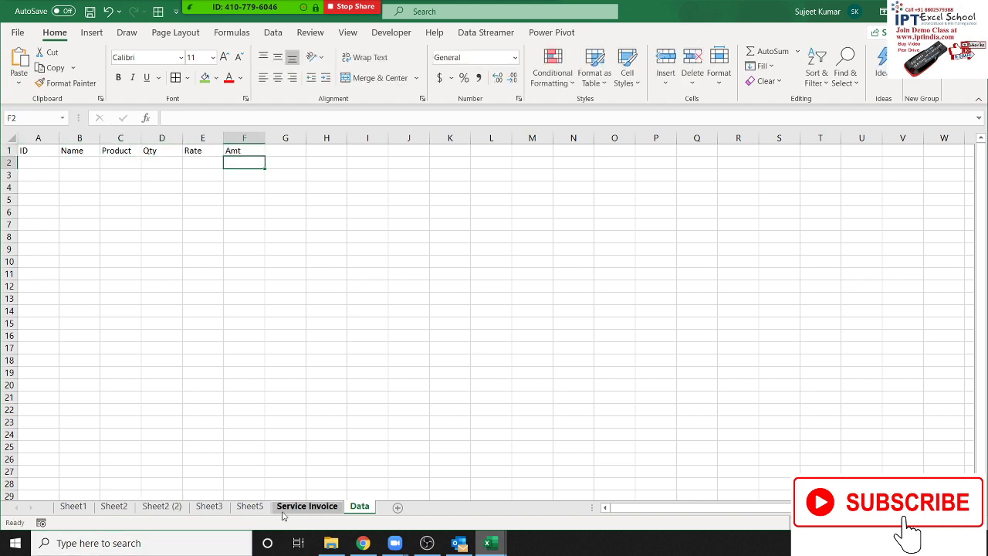
left_click(284, 512)
left_click(100, 276)
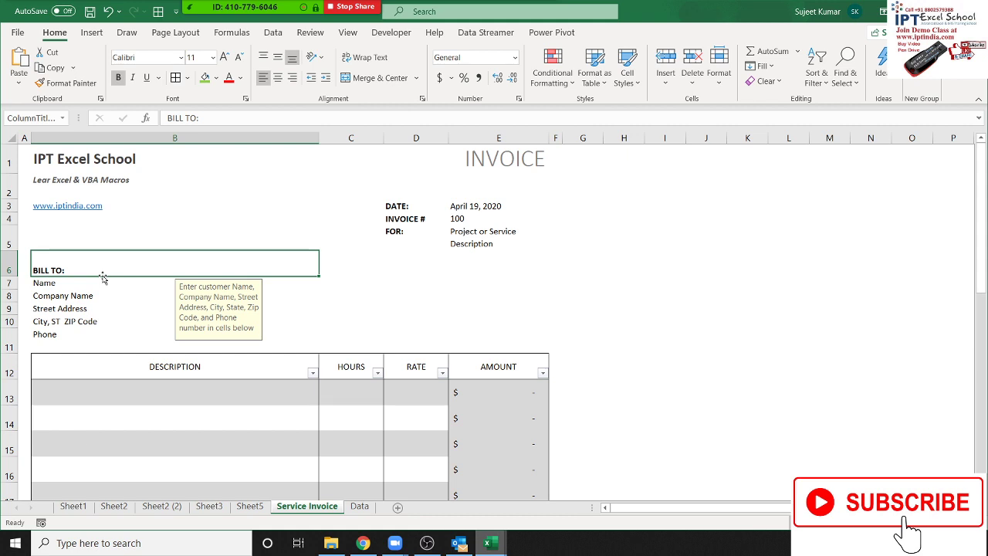
Clear the Name placeholder in B7 and enter customer ID 1 in A7.
left_click(103, 280)
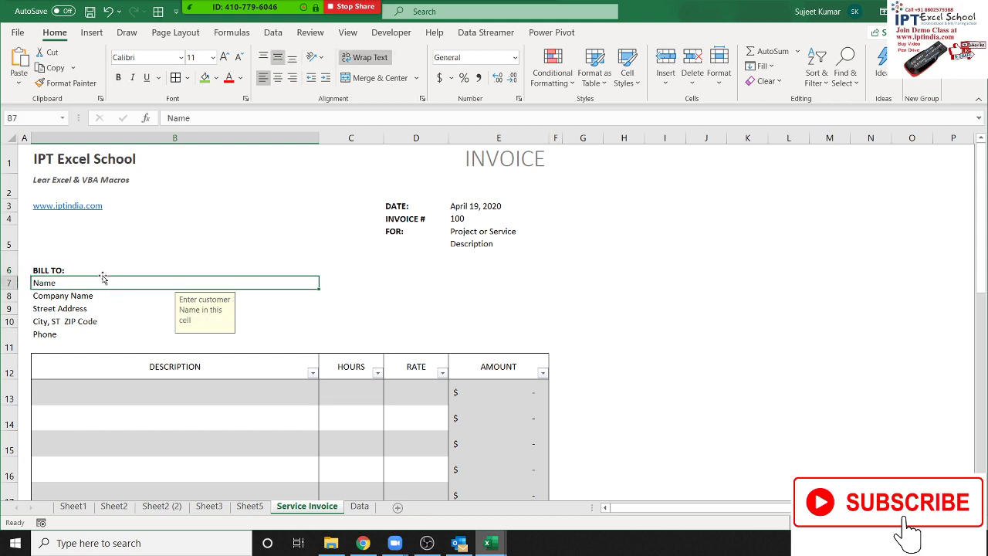
key("Delete")
left_click(103, 275)
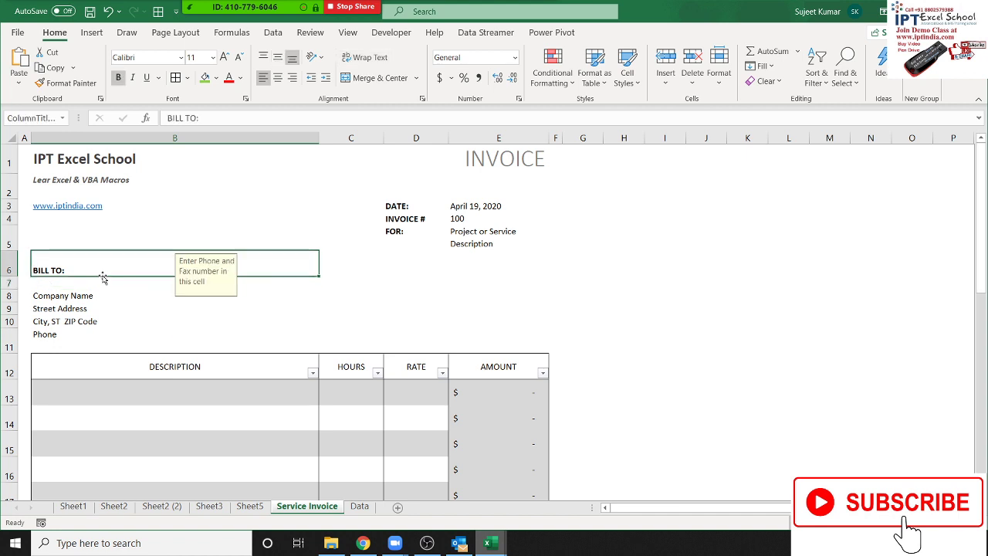
key("Down")
key("Down")
key("Up")
key("Left")
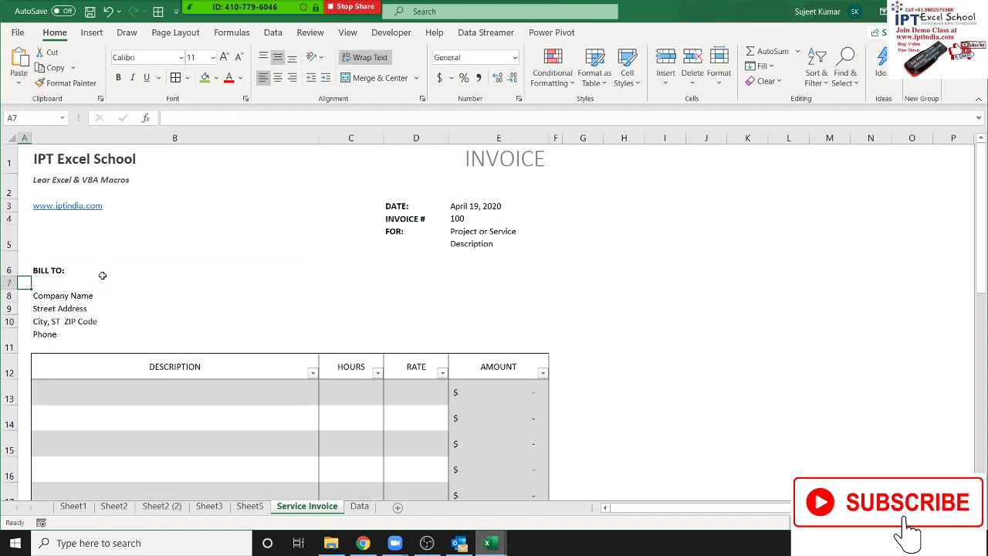
type("1")
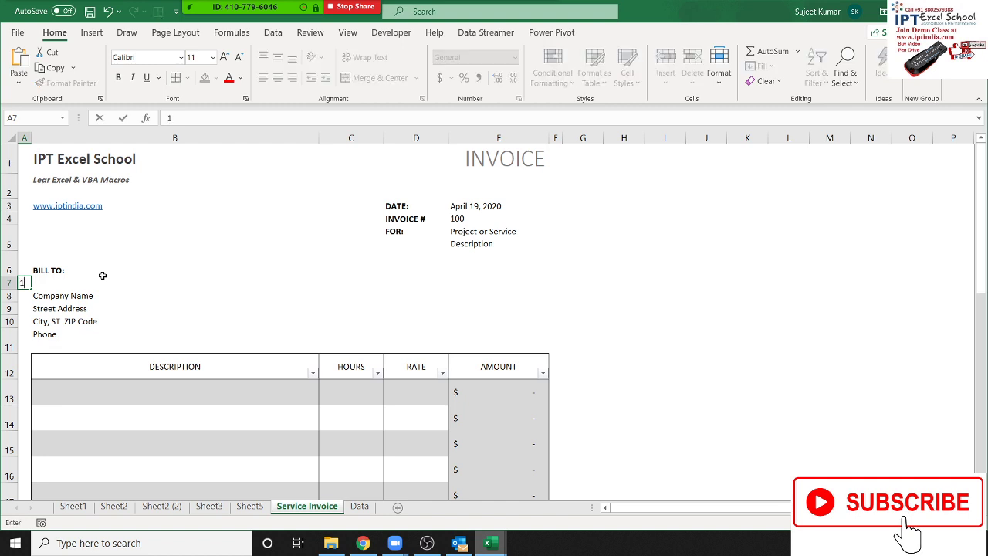
key("Right")
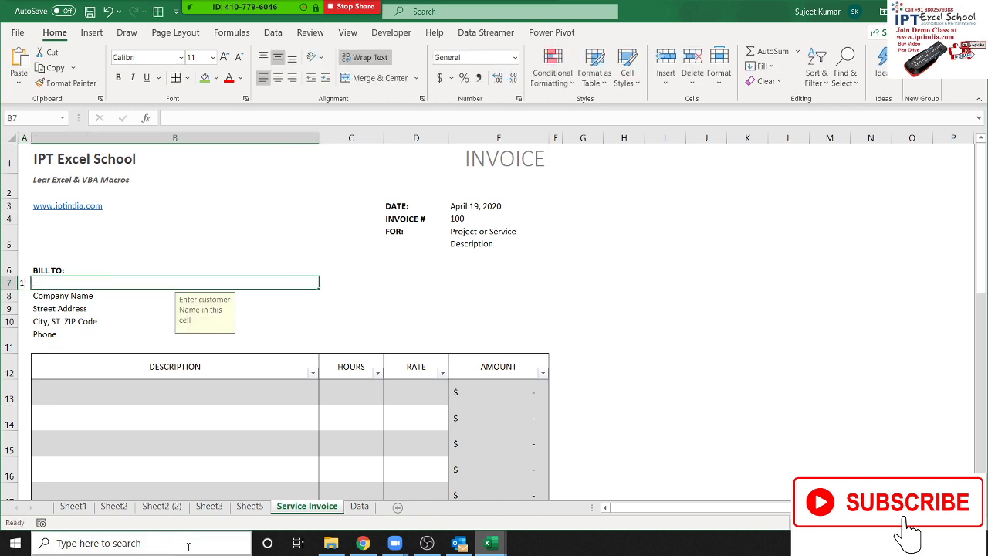
Enter =VLOOKUP(A7,Data!A:F,2,0) in B7 to look up the customer name.
type("=VLOOKUP(")
key("Left")
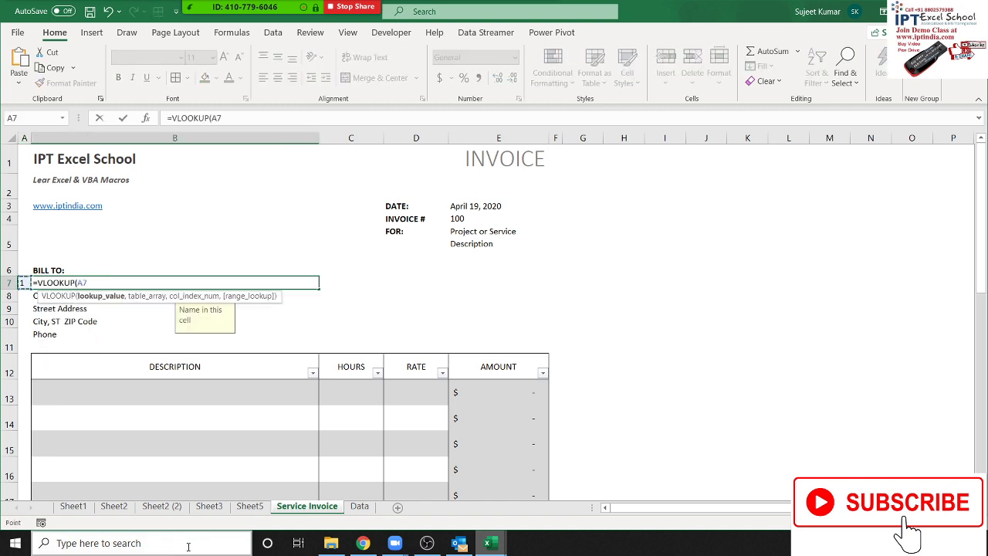
type(",")
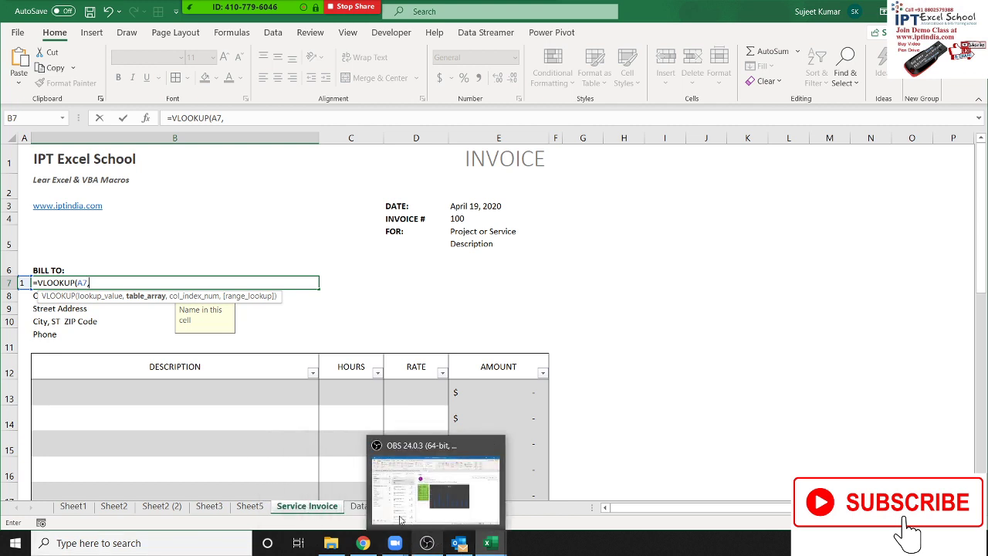
left_click(358, 507)
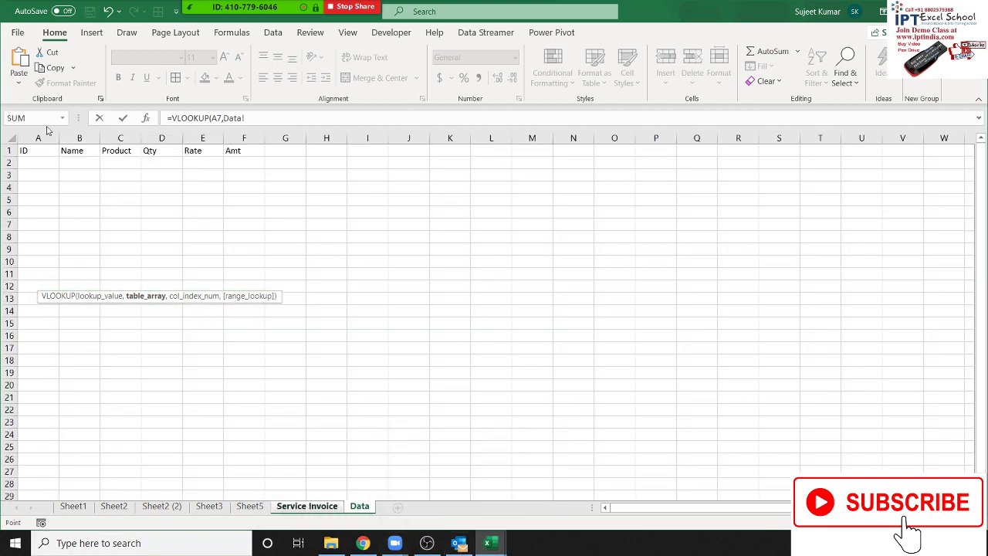
left_click_drag(39, 141, 228, 158)
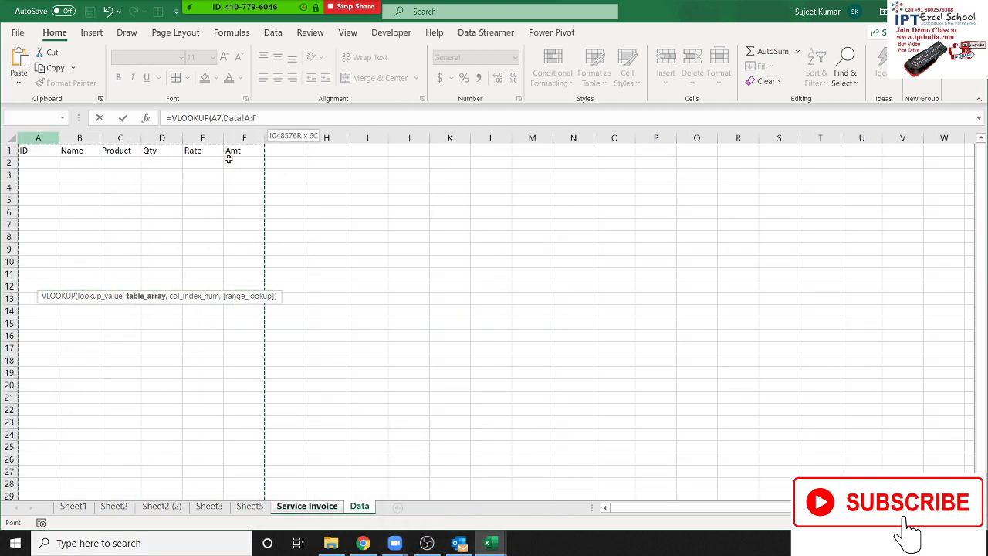
type(",2")
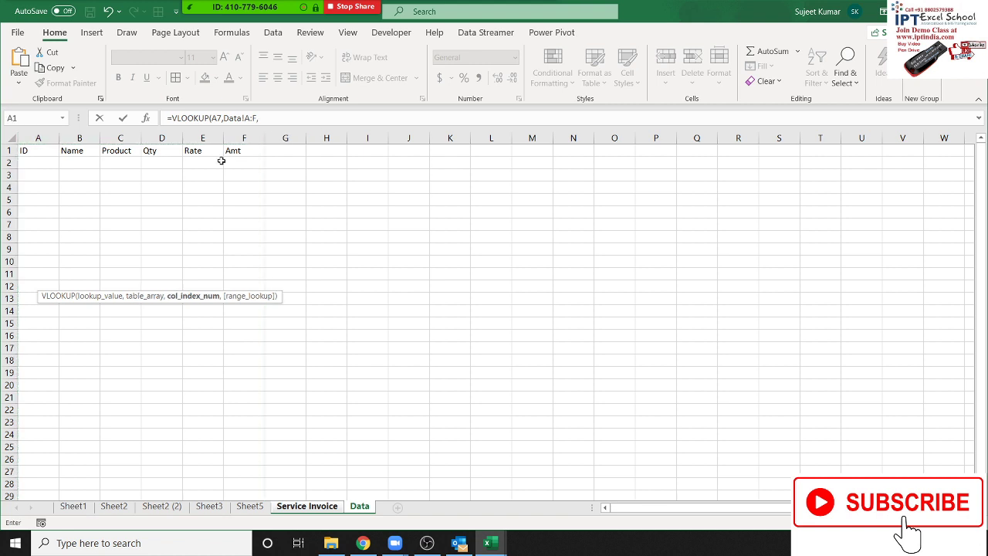
type(",0")
key("Return")
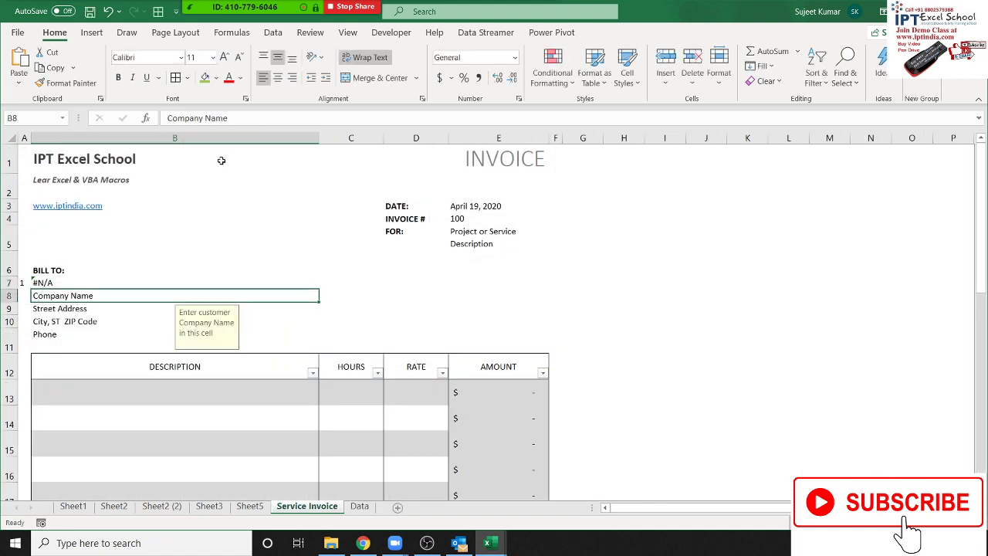
Review the VLOOKUP formula in B7 without changing it.
key("Up")
key("Down")
key("Left")
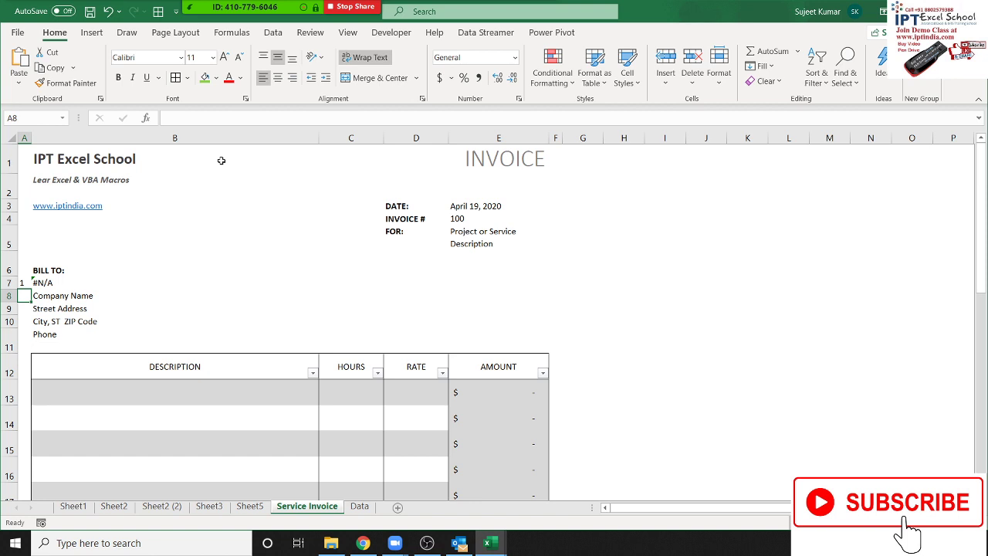
key("Right")
key("Up")
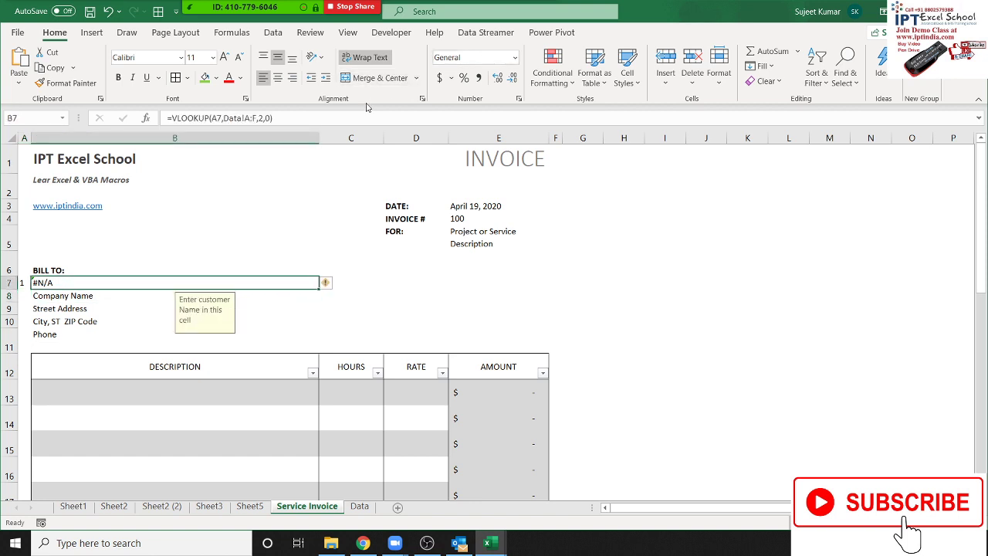
left_click_drag(272, 118, 167, 119)
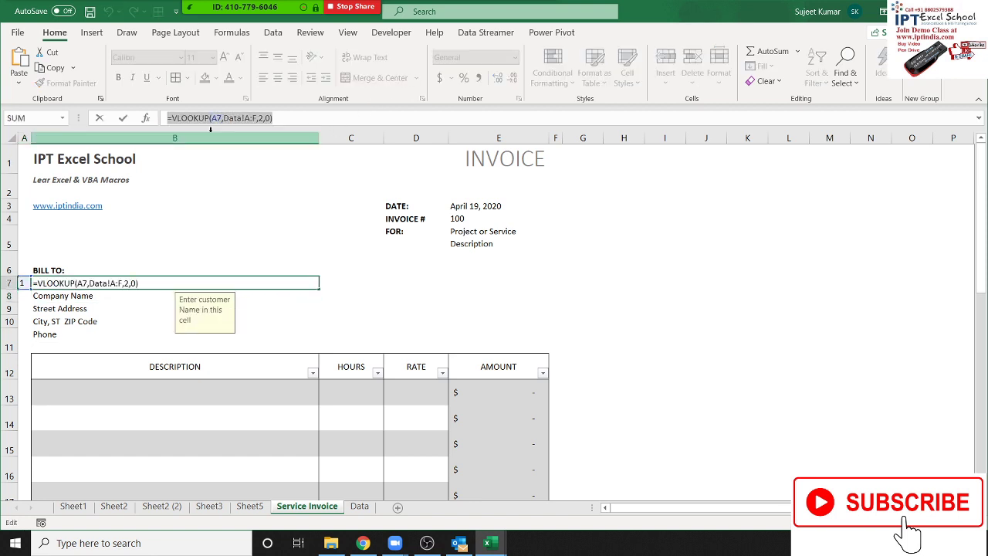
key("Escape")
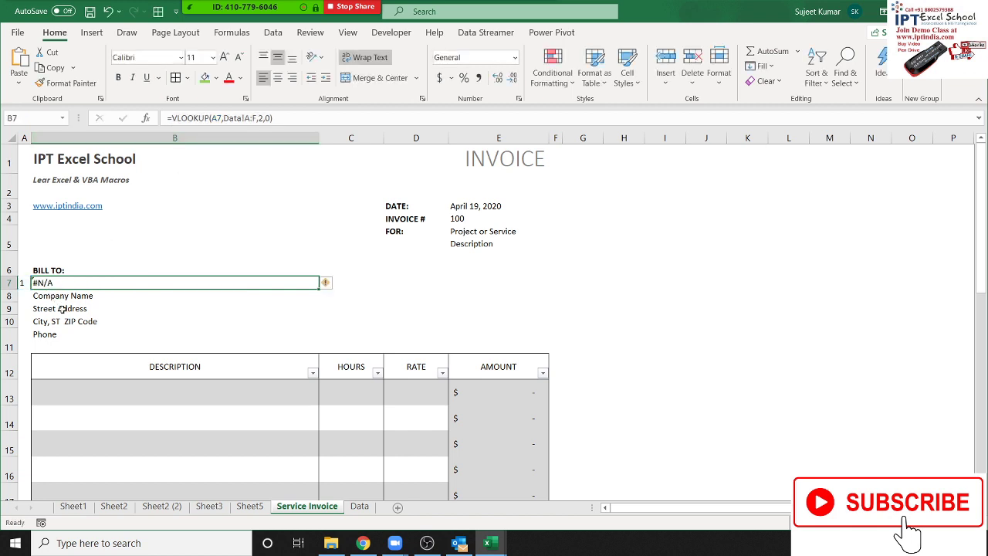
Clear the placeholder lines in B8:B11, then check the Data sheet columns.
left_click(64, 300)
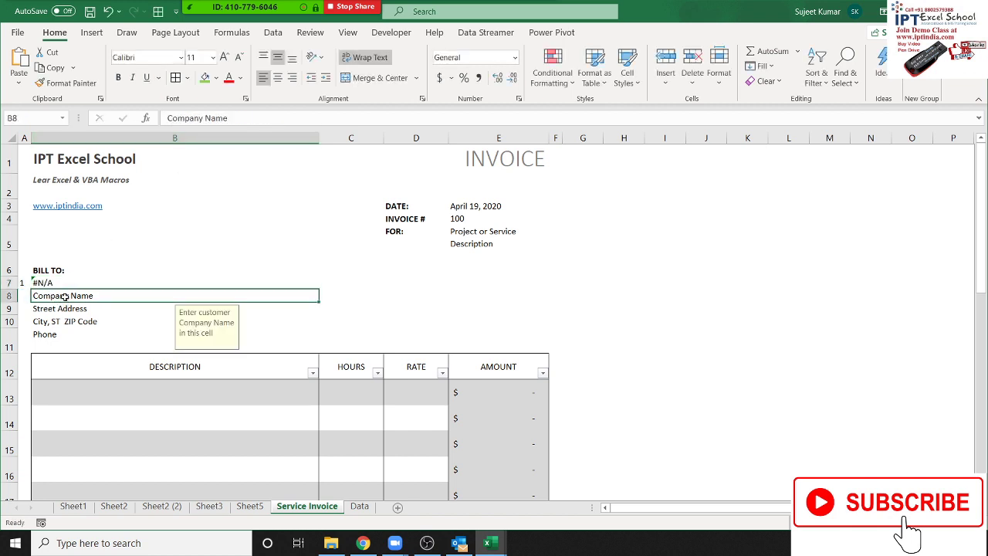
key("shift+Down")
key("shift+Down")
key("shift+Down")
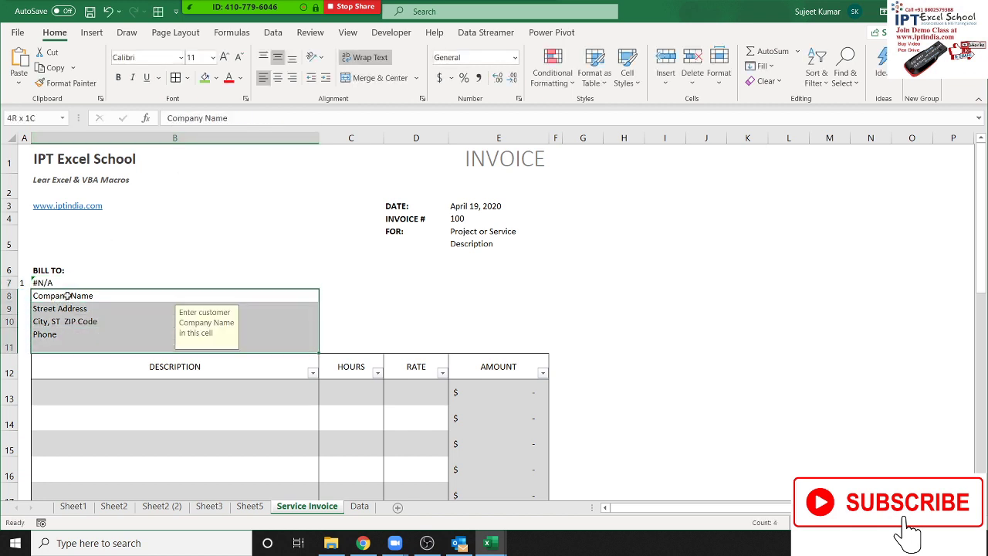
key("Delete")
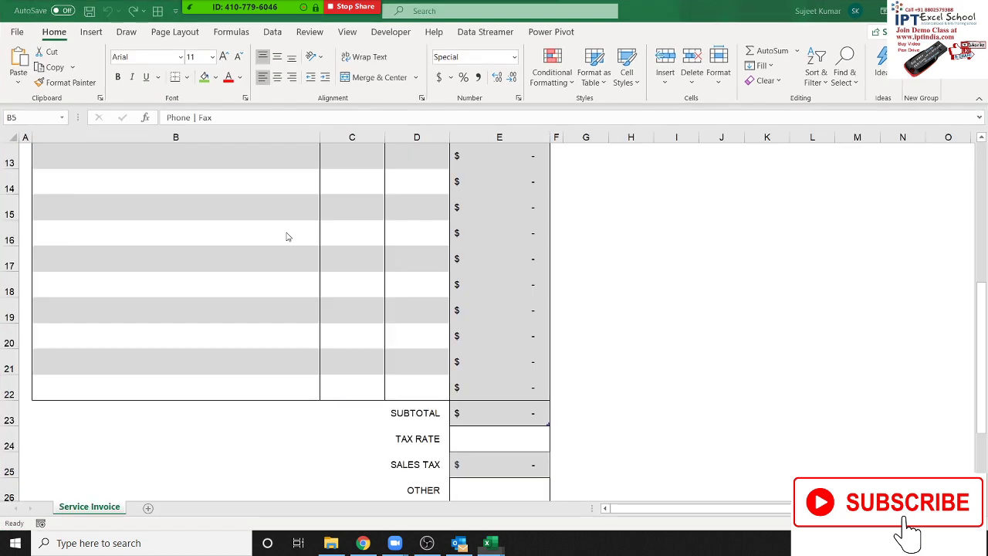
scroll(301, 256, "down", 1)
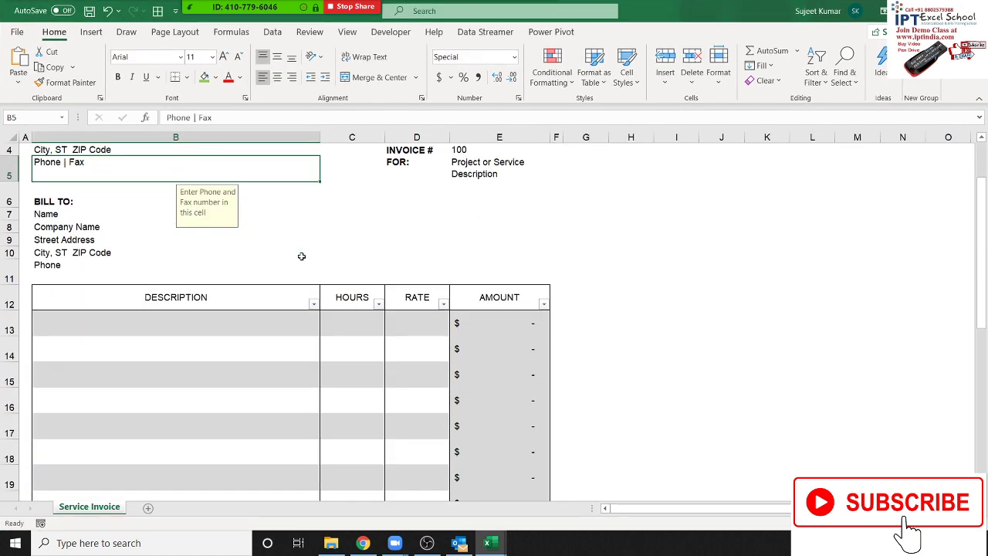
scroll(289, 282, "up", 1)
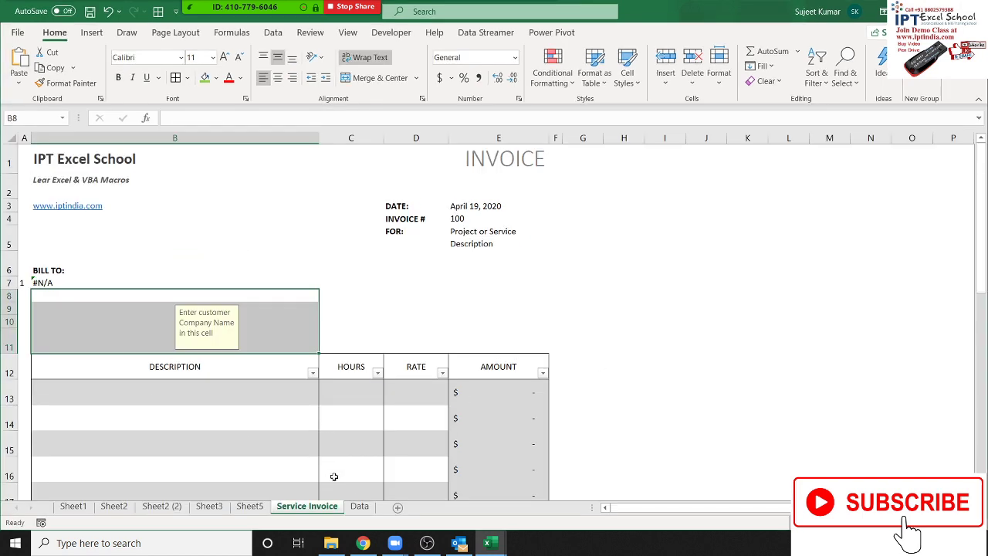
left_click(360, 506)
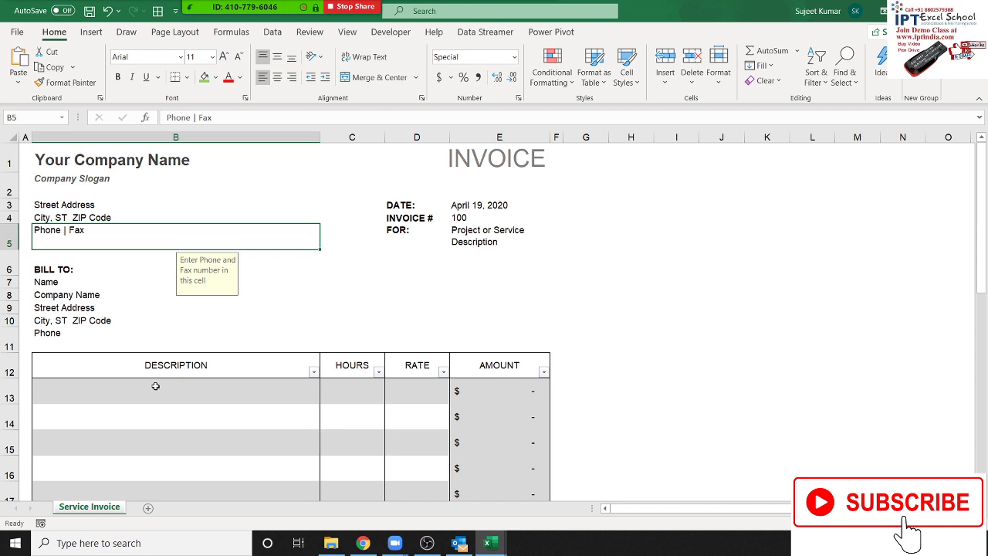
left_click(154, 386)
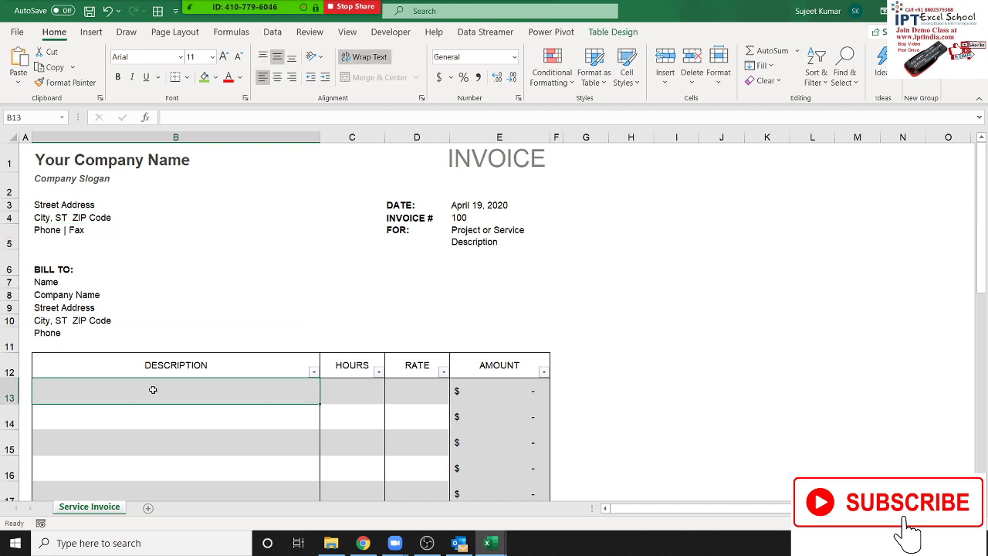
Paste the VLOOKUP into B13 with column index 3, accepting Excel's correction.
type("=")
key("ctrl+v")
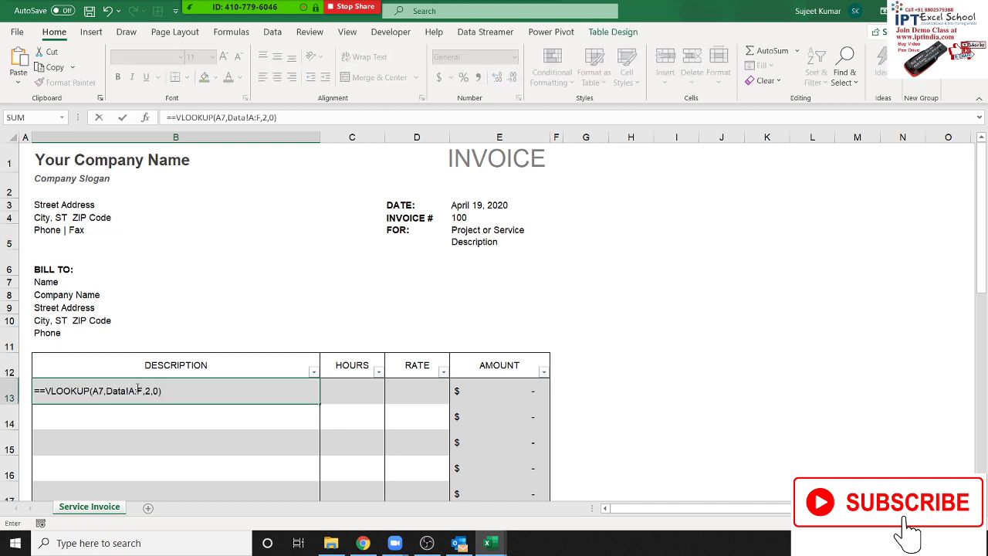
left_click(143, 390)
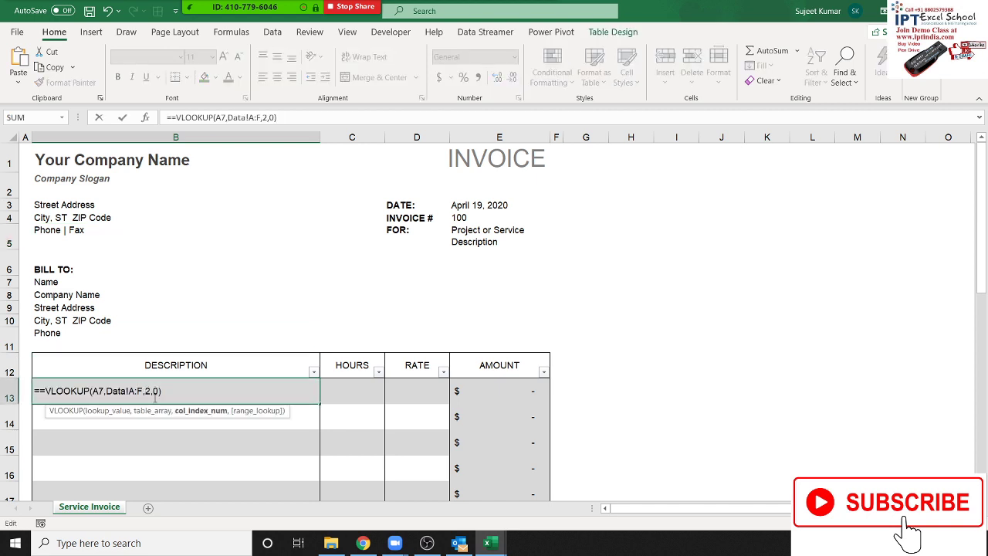
key("BackSpace")
type("3")
key("Return")
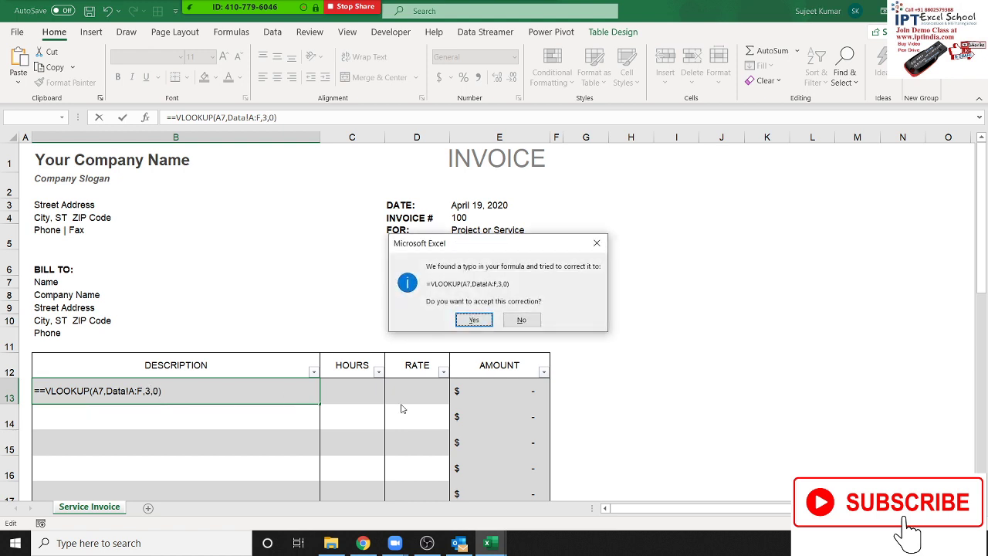
left_click(474, 320)
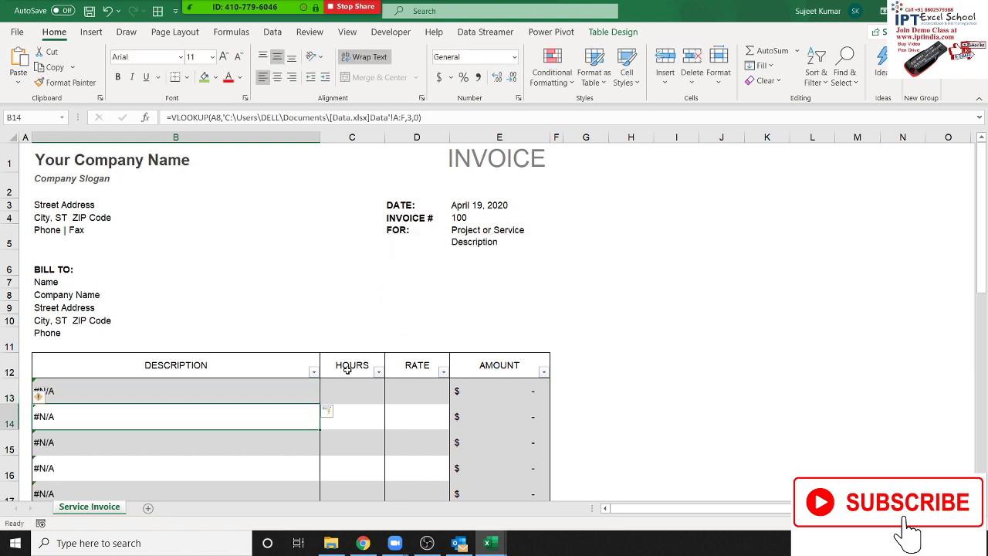
Clear the #N/A description formulas from B14:B22.
scroll(145, 407, "down", 2)
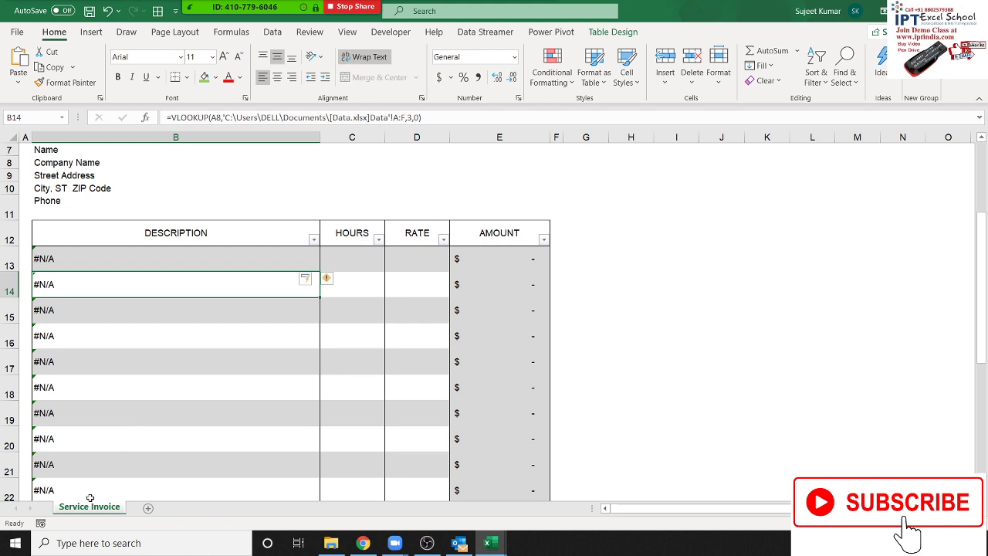
scroll(91, 470, "down", 1)
left_click_drag(91, 245, 91, 455)
key("Delete")
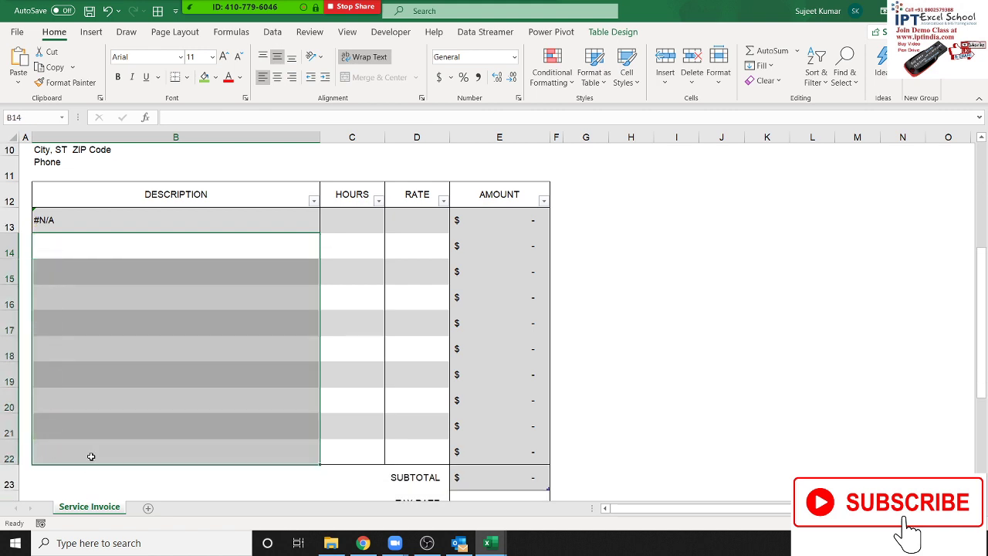
scroll(123, 442, "up", 3)
Rename the HOURS column heading in C12 to Qty.
left_click(332, 390)
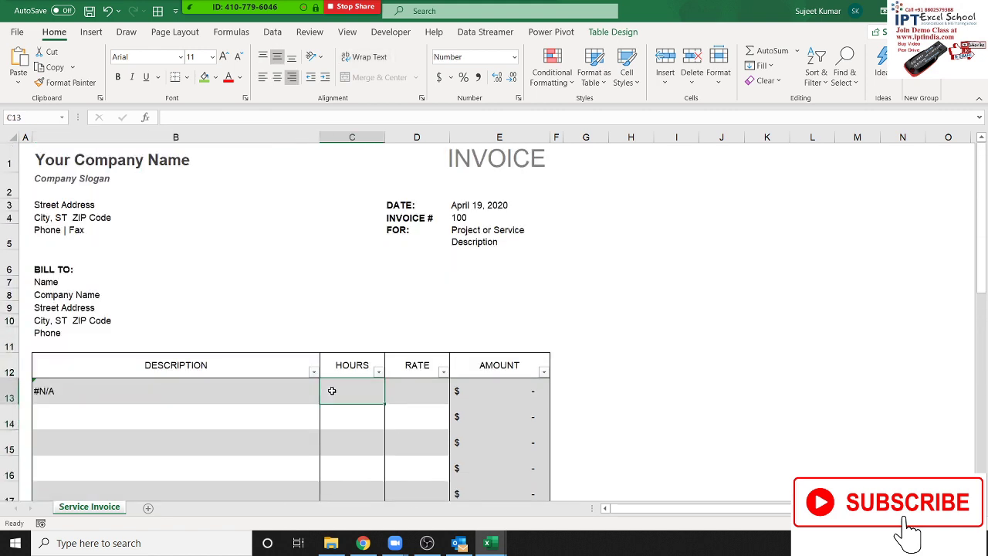
key("Up")
type("Qt")
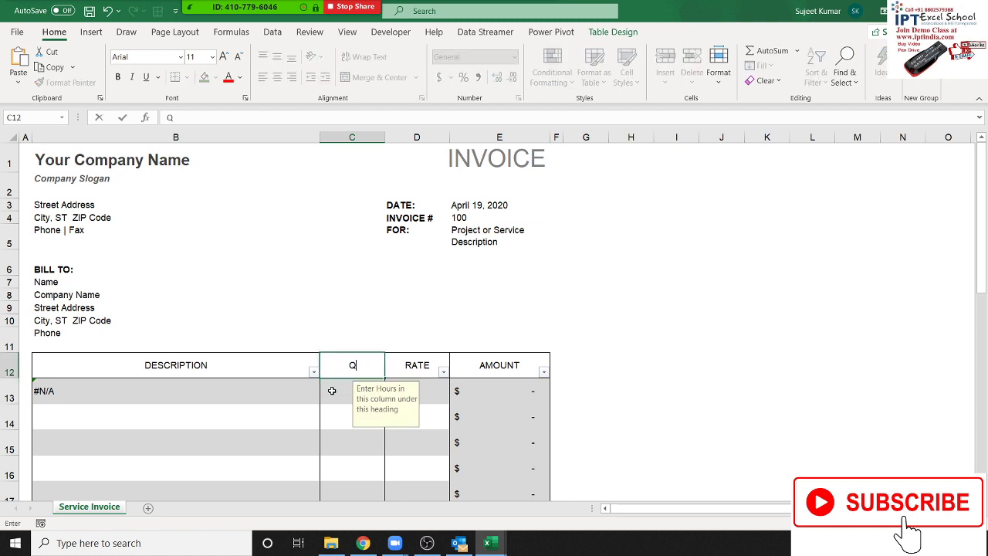
type("y")
key("ctrl+Return")
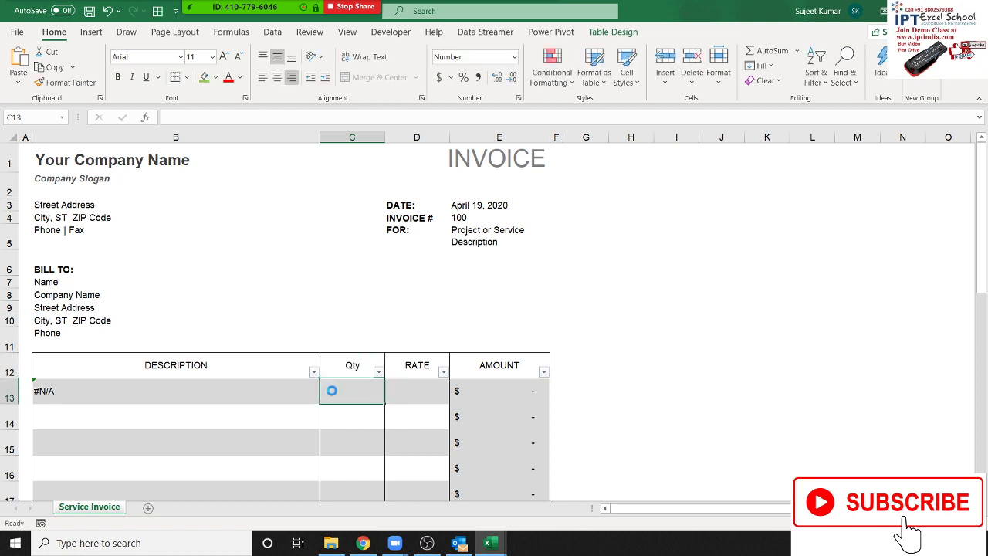
Make C13 look up column 4 of the Data range and undo the filled formulas below.
key("Return")
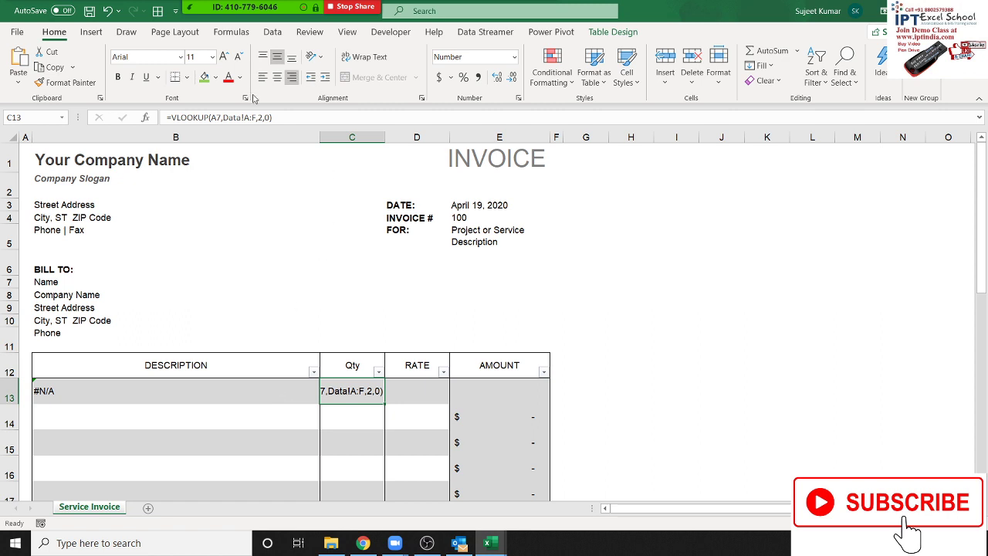
left_click(261, 117)
key("Delete")
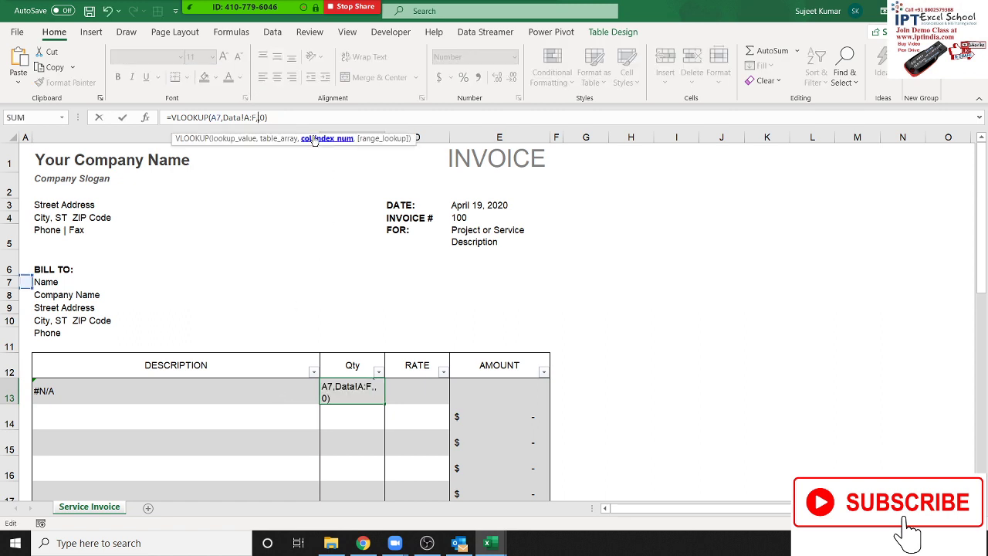
key("BackSpace")
key("Return")
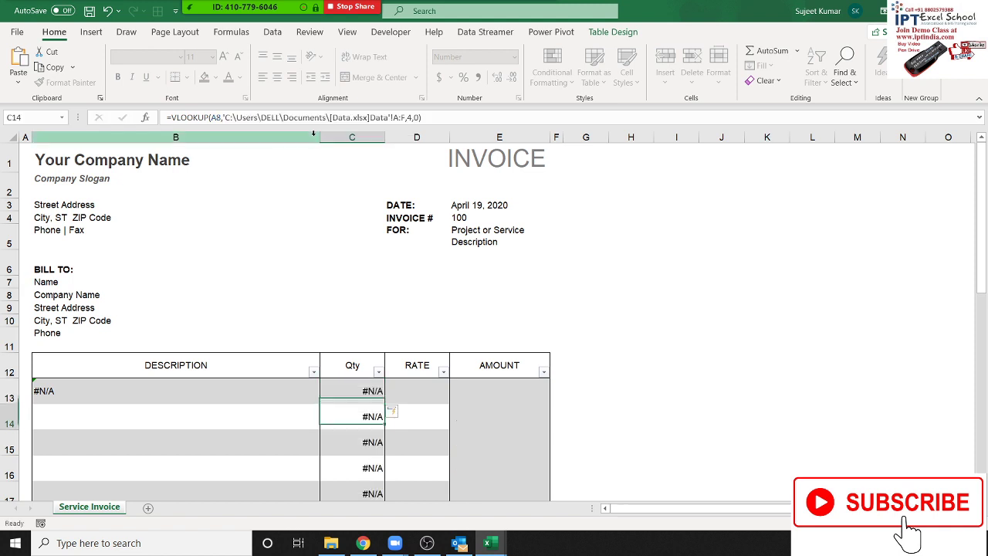
scroll(314, 133, "down", 2)
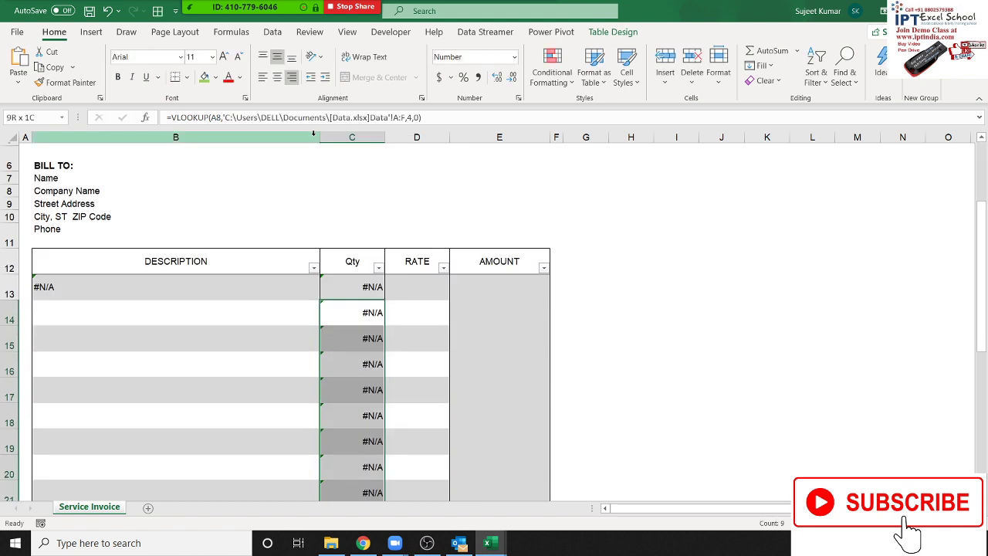
scroll(313, 134, "down", 1)
key("ctrl+z")
key("Right")
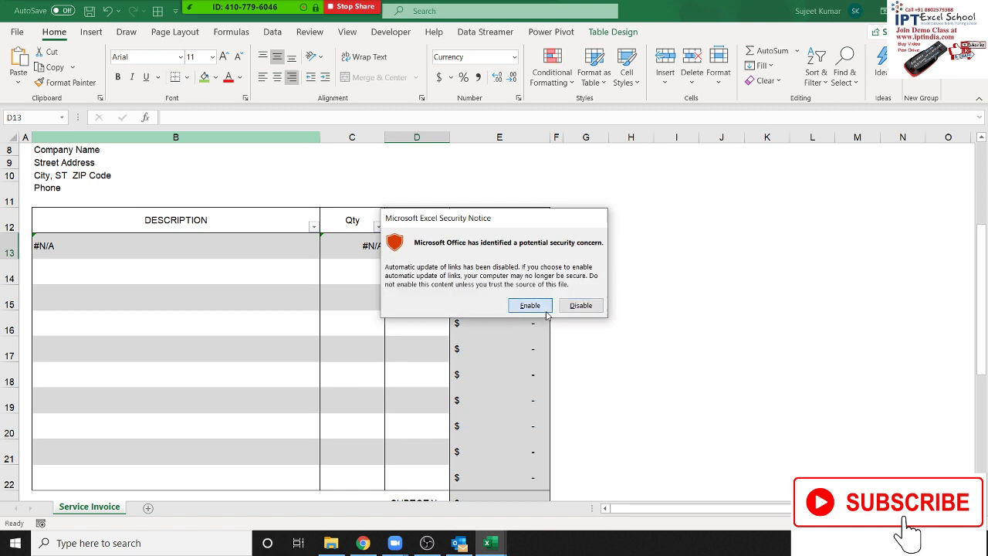
Enable external link updates and change D13's VLOOKUP to return column 5 for RATE.
left_click(530, 305)
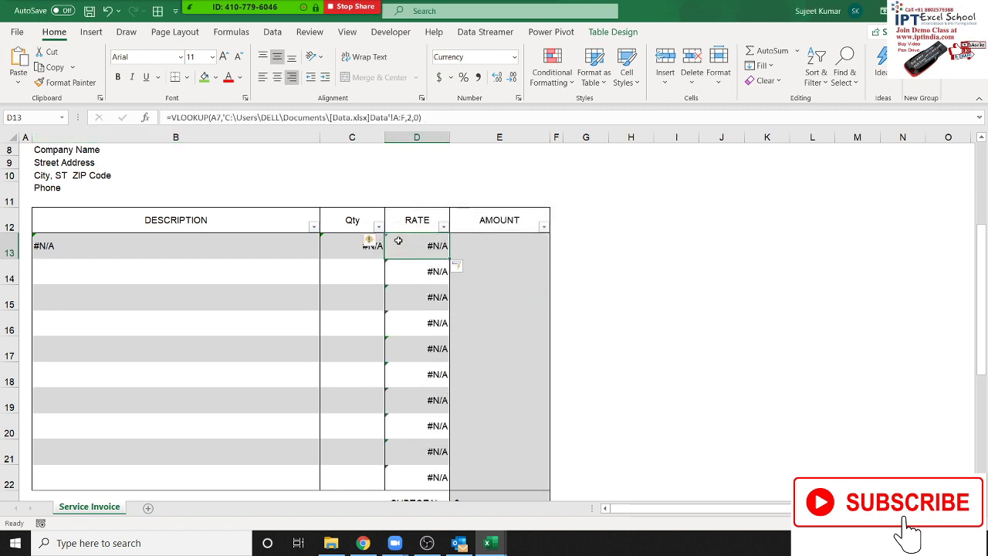
key("Left")
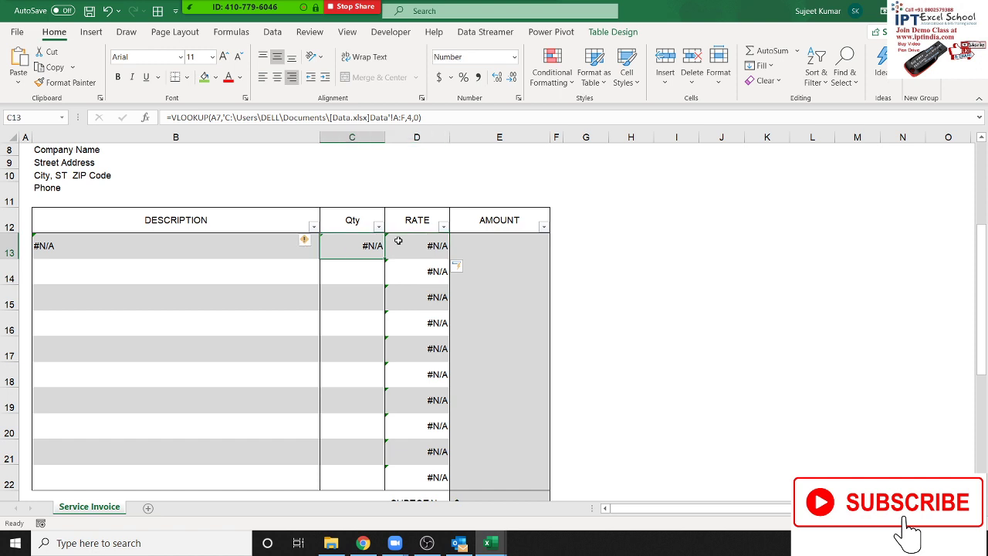
left_click(398, 241)
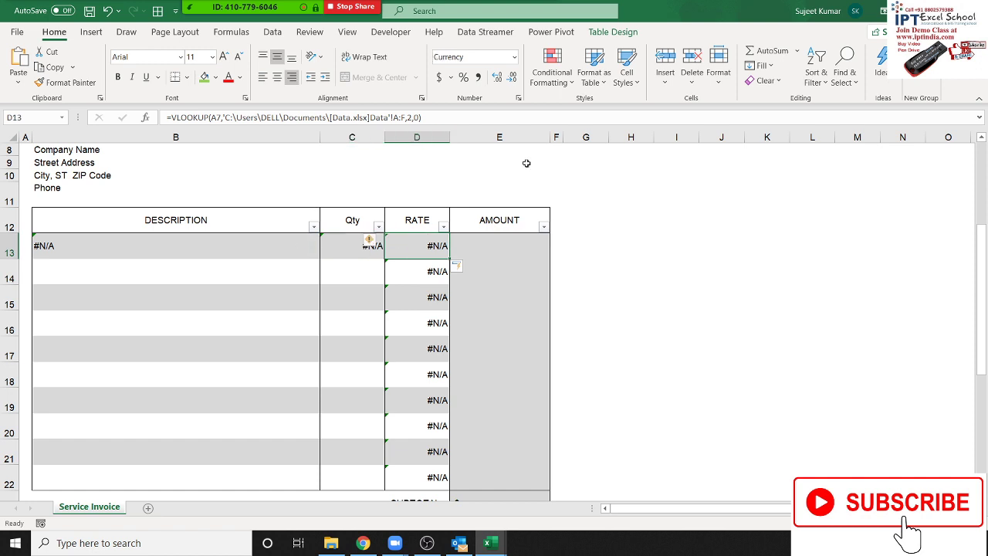
left_click(410, 118)
key("BackSpace")
type("5")
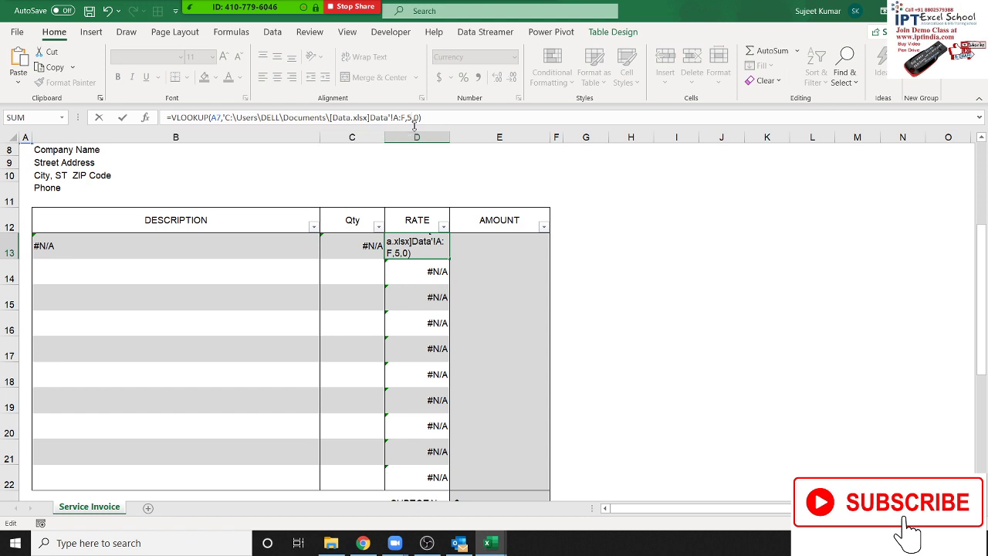
key("ctrl+Return")
key("Right")
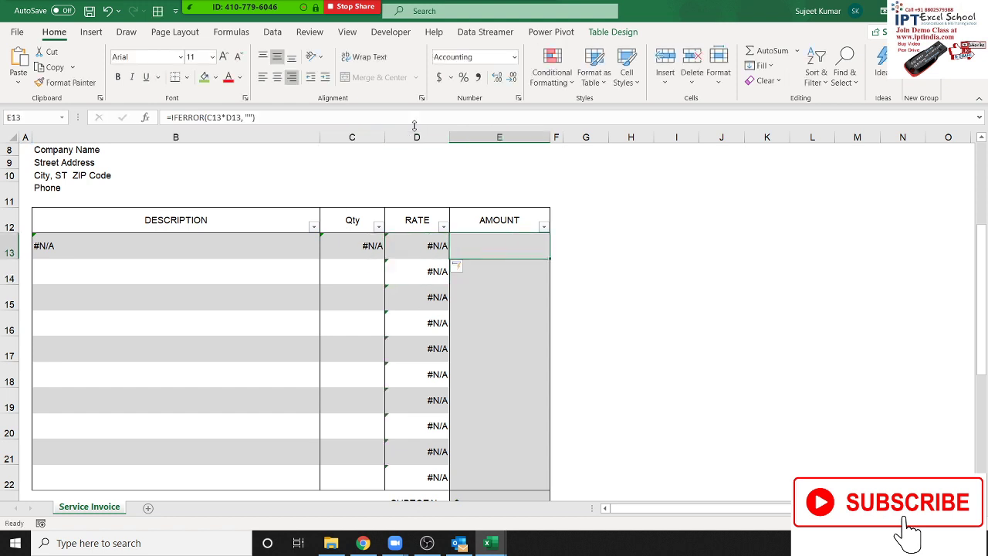
type("=")
key("Left")
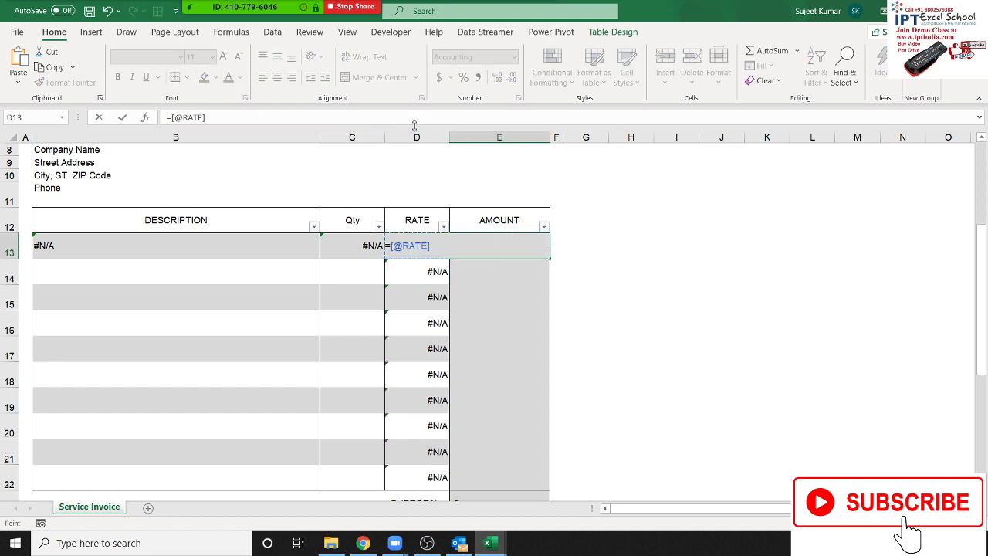
key("Left")
type("*")
key("Left")
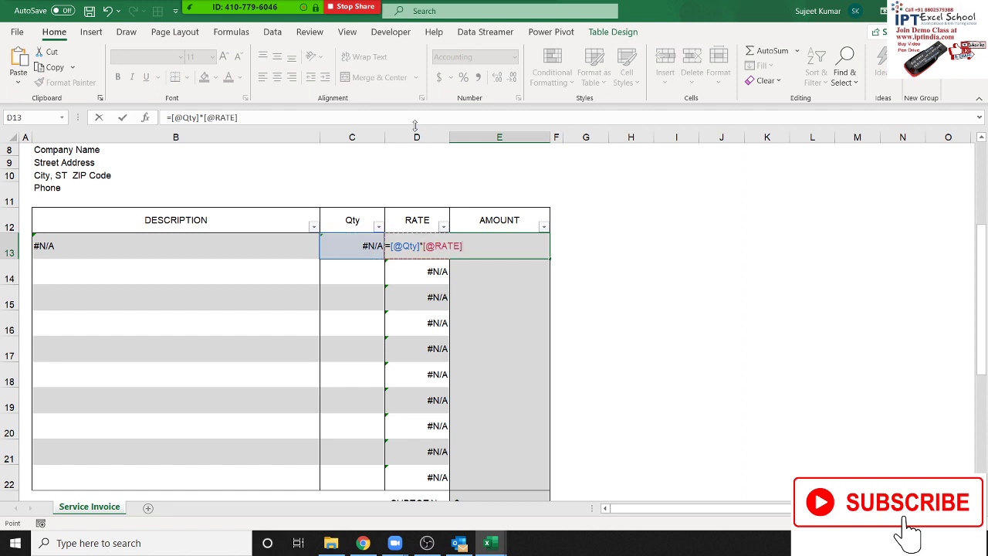
key("Return")
Clear the extra RATE and AMOUNT formulas in D14:E22.
scroll(400, 276, "down", 2)
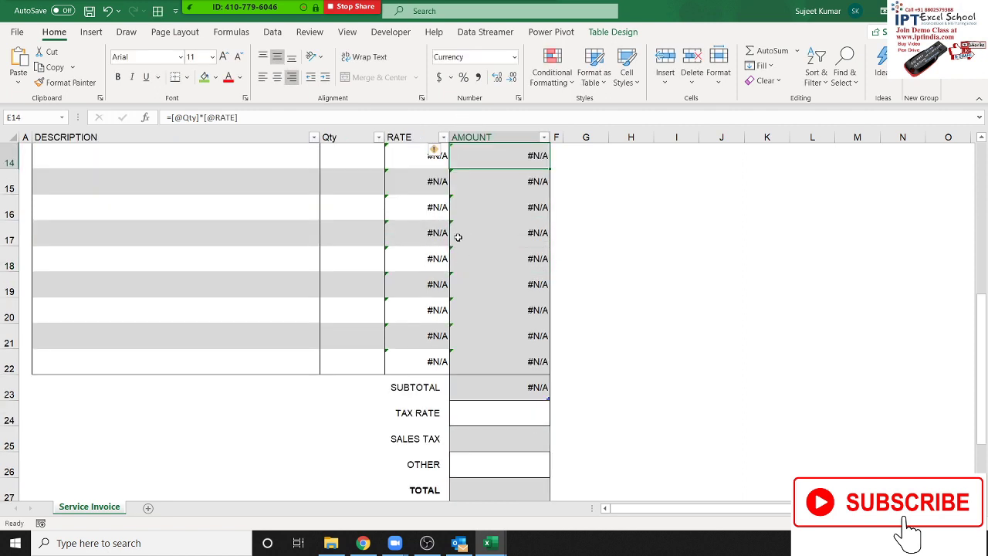
left_click(430, 183)
scroll(430, 182, "up", 2)
key("Up")
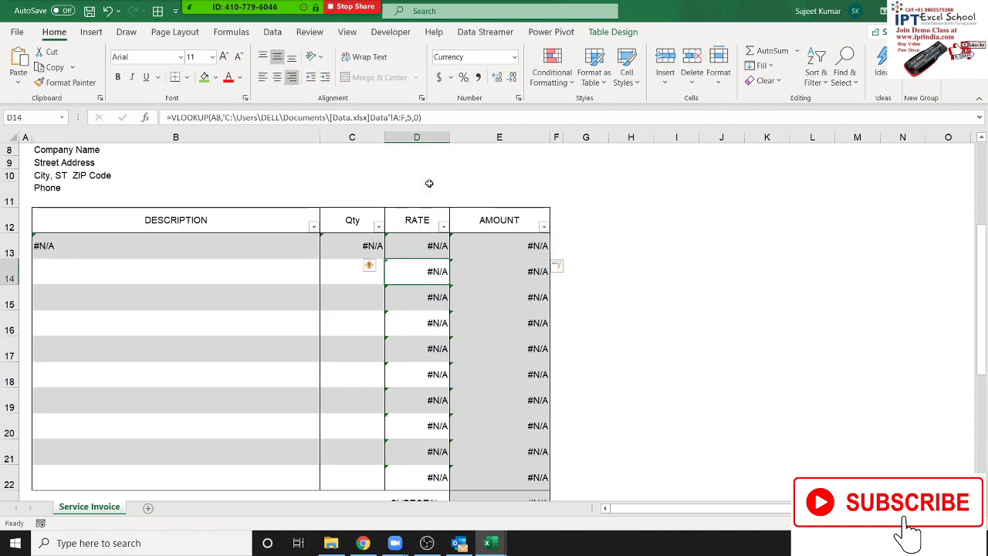
key("shift+Right")
key("shift+Down")
key("shift+Down")
key("shift+Down")
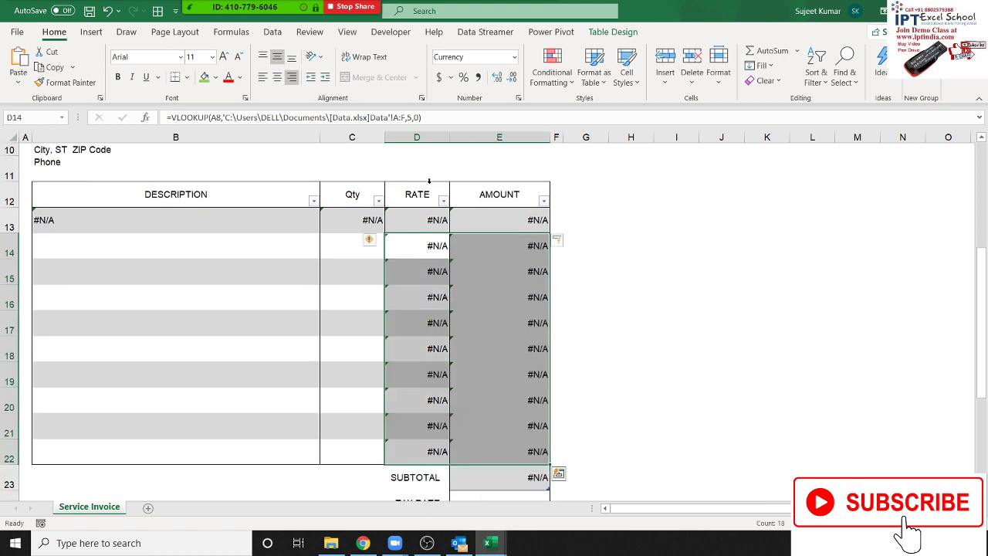
key("Delete")
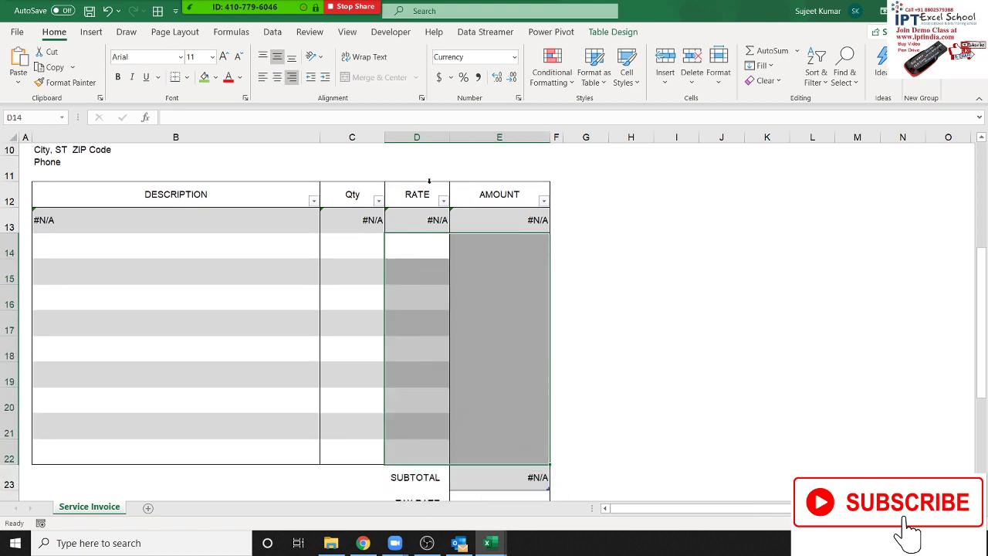
key("Down")
Check the formula behind the TOTAL amount and return to the invoice top.
scroll(692, 185, "down", 3)
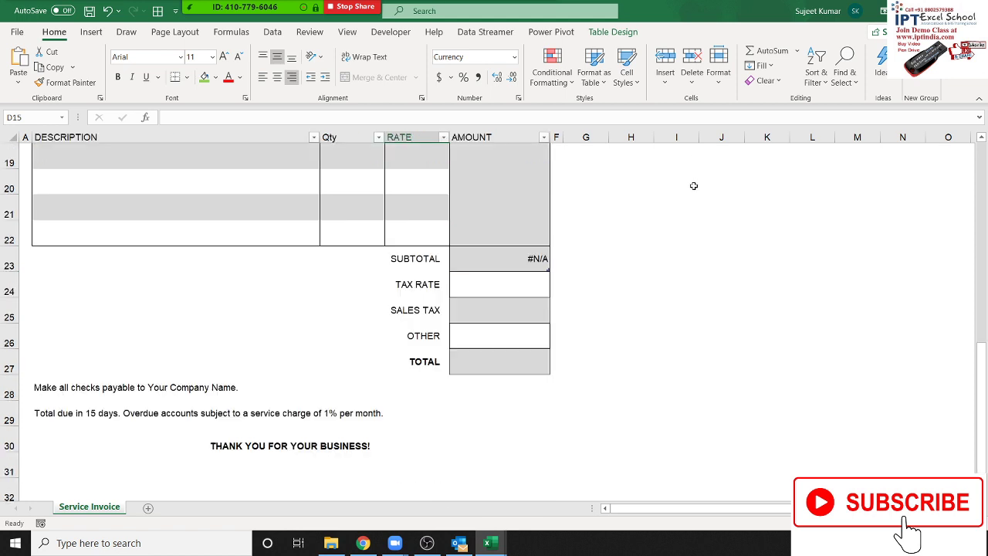
left_click(491, 355)
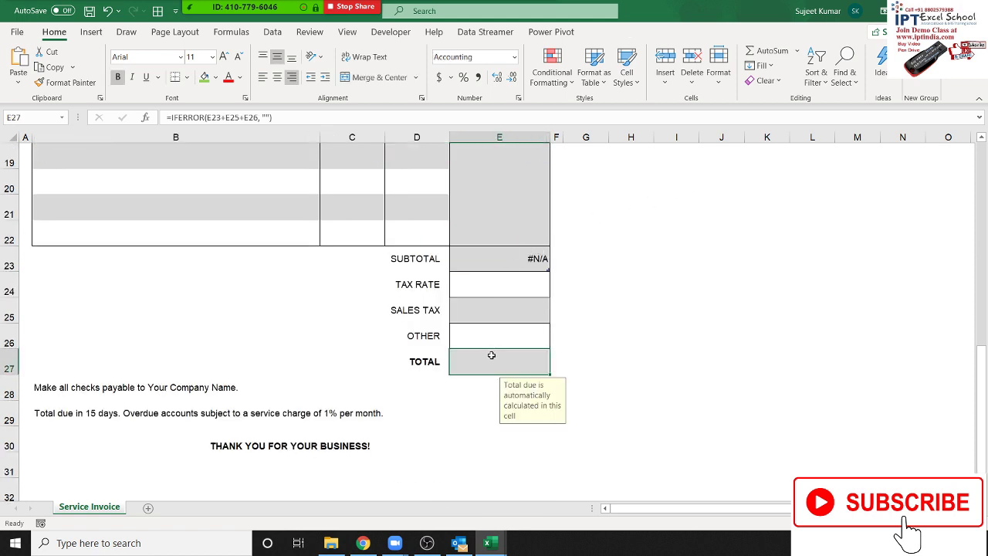
left_click(172, 327)
scroll(165, 322, "up", 4)
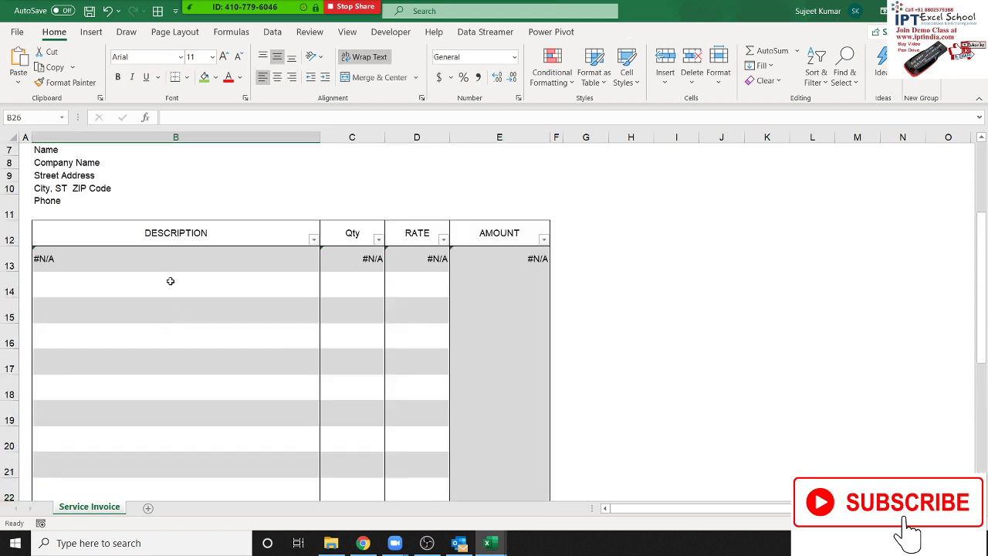
scroll(246, 266, "up", 2)
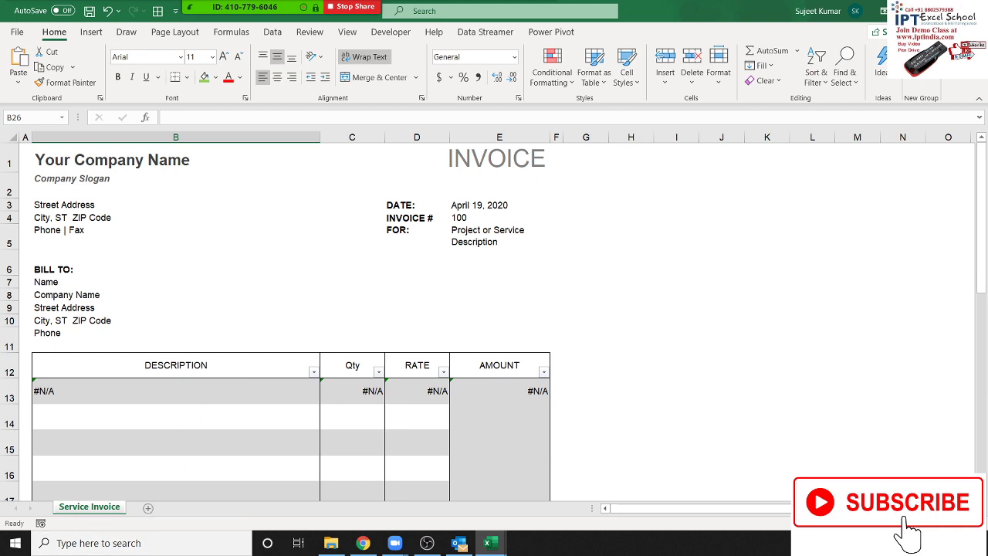
Close the other invoice workbook and return to the Service Invoice sheet's B7 lookup.
key("ctrl+w")
left_click(528, 358)
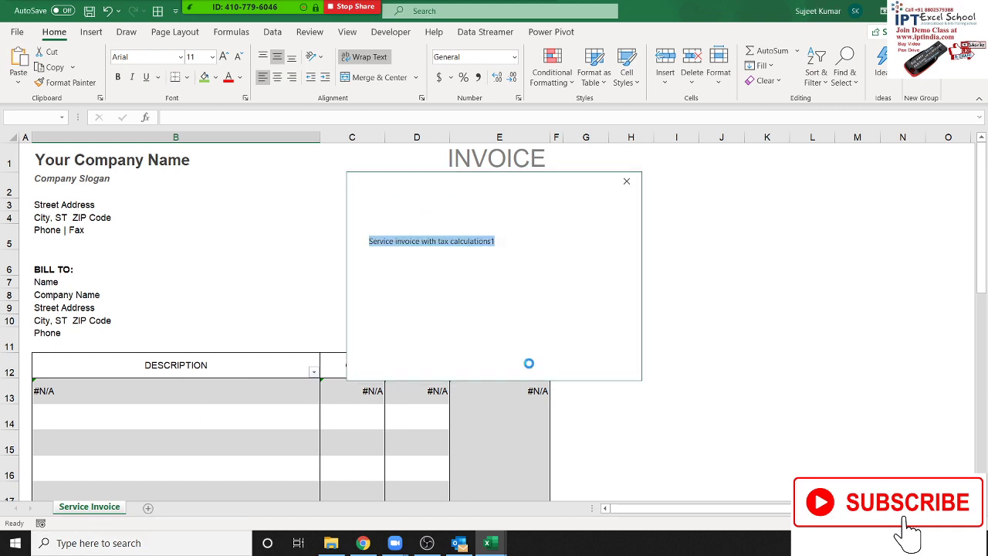
left_click(317, 507)
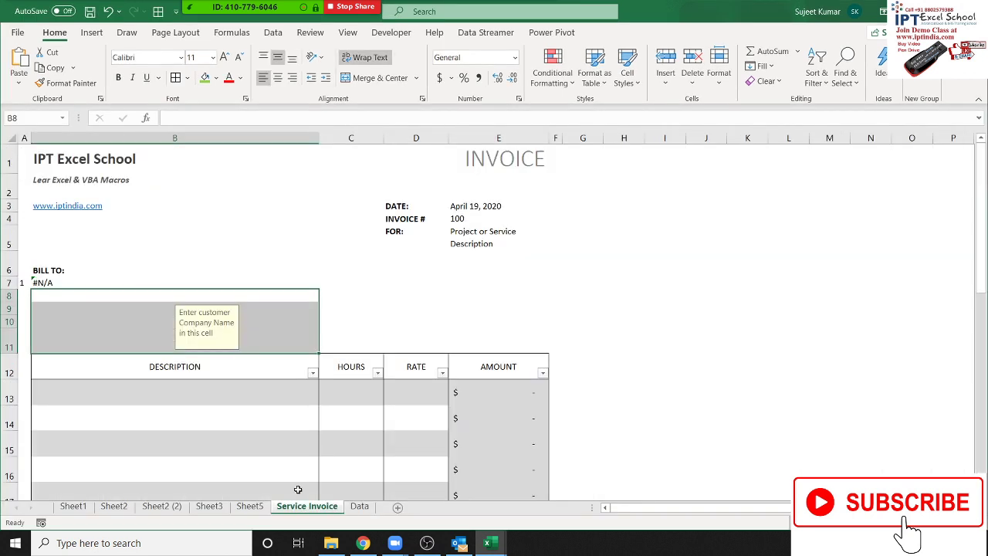
left_click(102, 284)
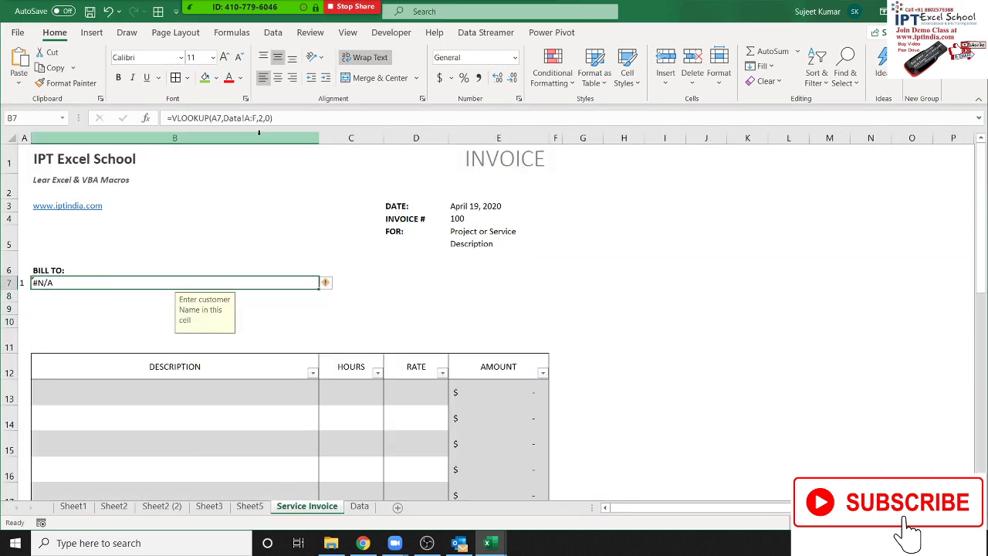
left_click(278, 117)
key("Escape")
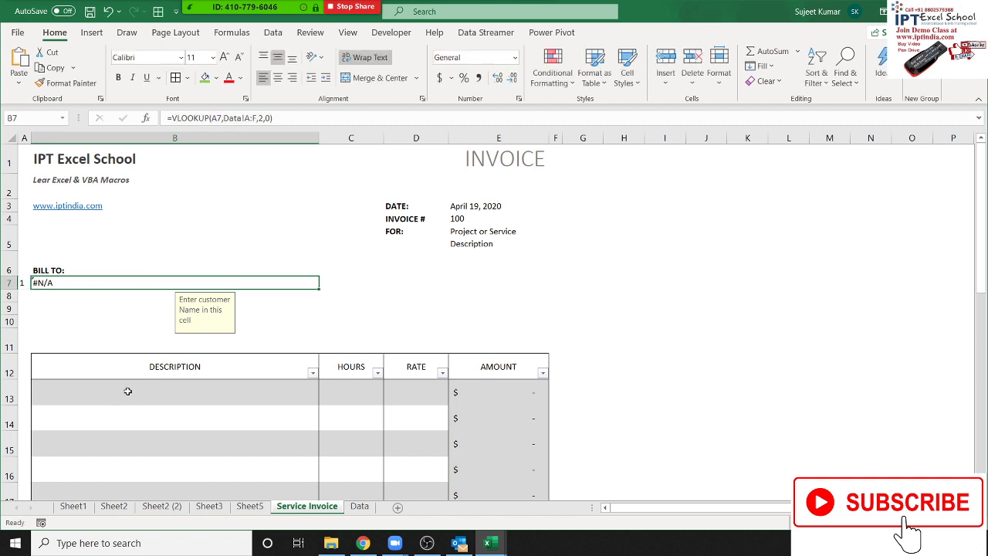
Paste the lookup formula into description cell B13 and adjust its column number.
left_click(128, 392)
type("=VLOOKUP(A7,Data!A:F,2,0)")
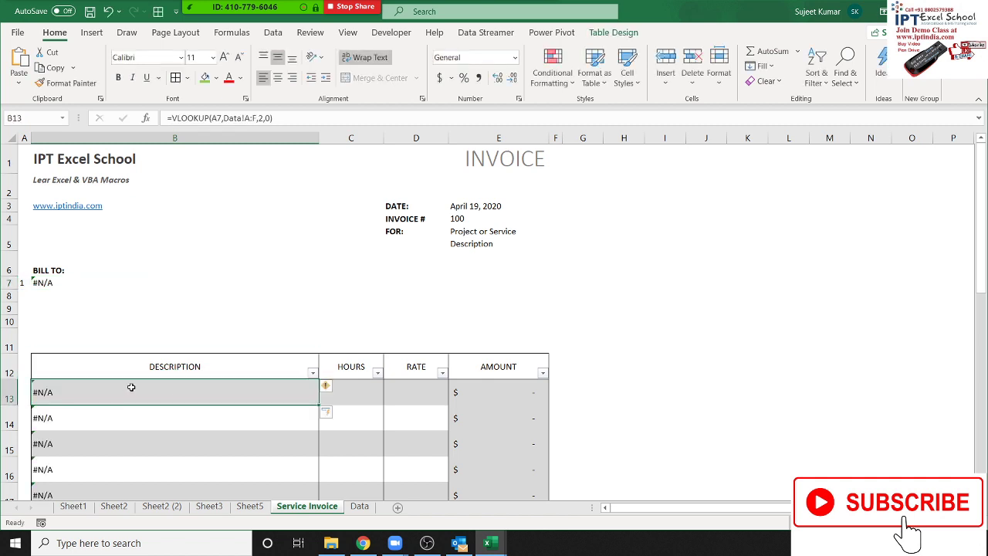
left_click(261, 119)
key("BackSpace")
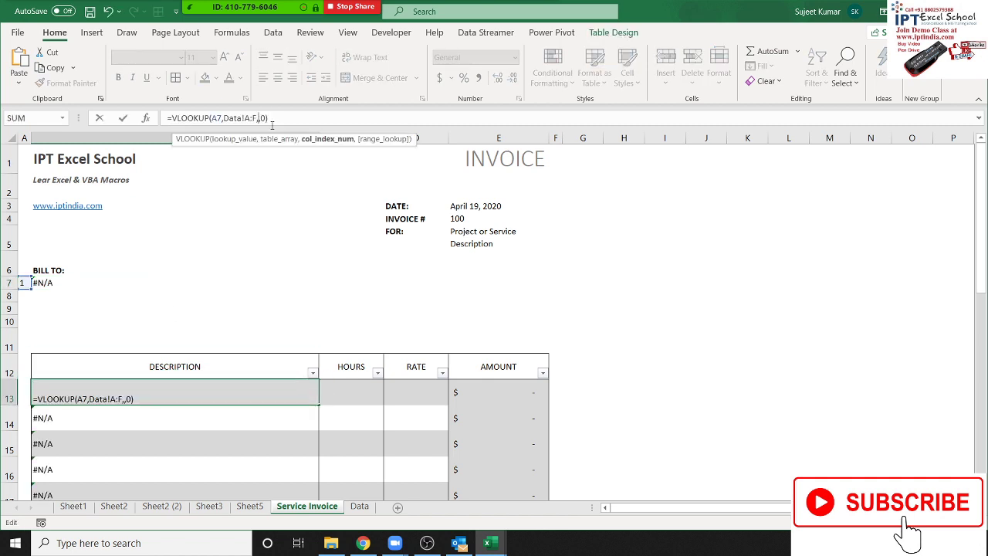
type("3")
key("Tab")
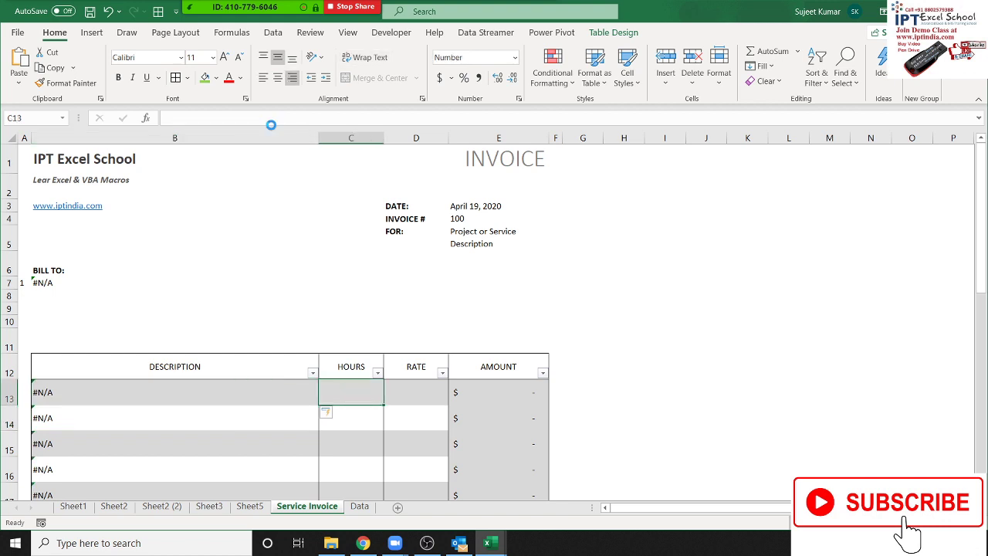
Make HOURS cell C13 look up column 4 and RATE cell D13 column 5.
type("=VLOOKUP(A7,Data!A:F,2,0)")
left_click(260, 118)
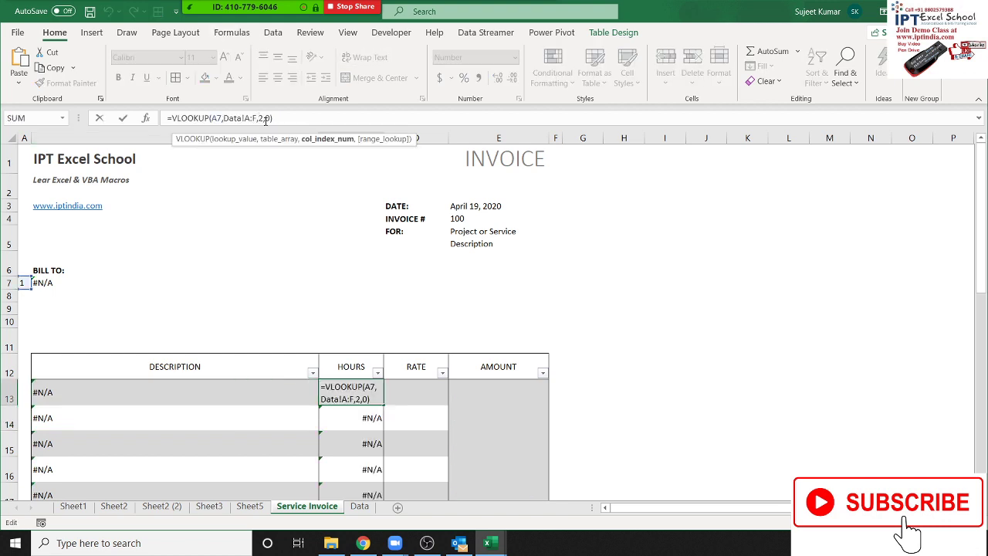
key("BackSpace")
type("4")
key("Return")
key("Up")
key("Right")
type("=VLOOKUP(A7,Data!A:F,2,0)")
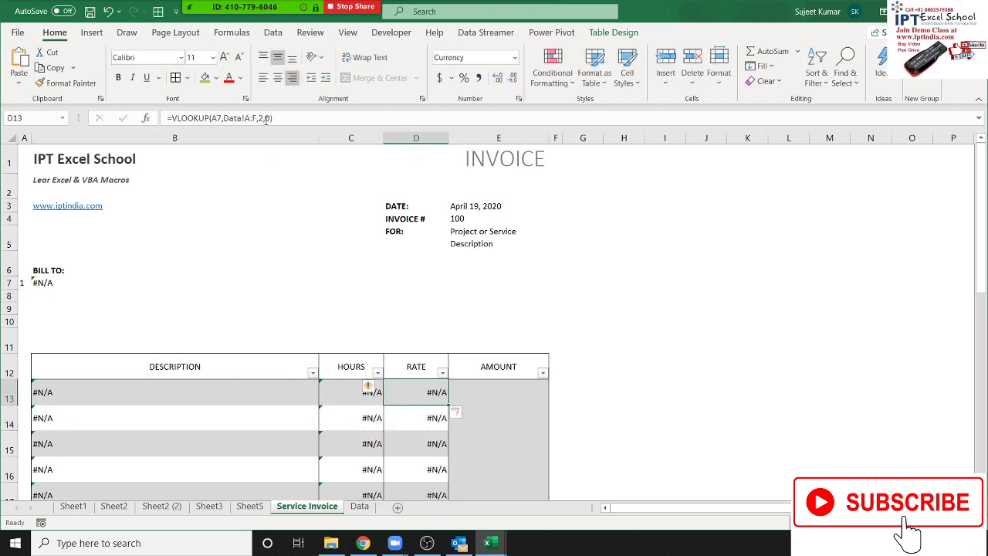
left_click(262, 117)
key("BackSpace")
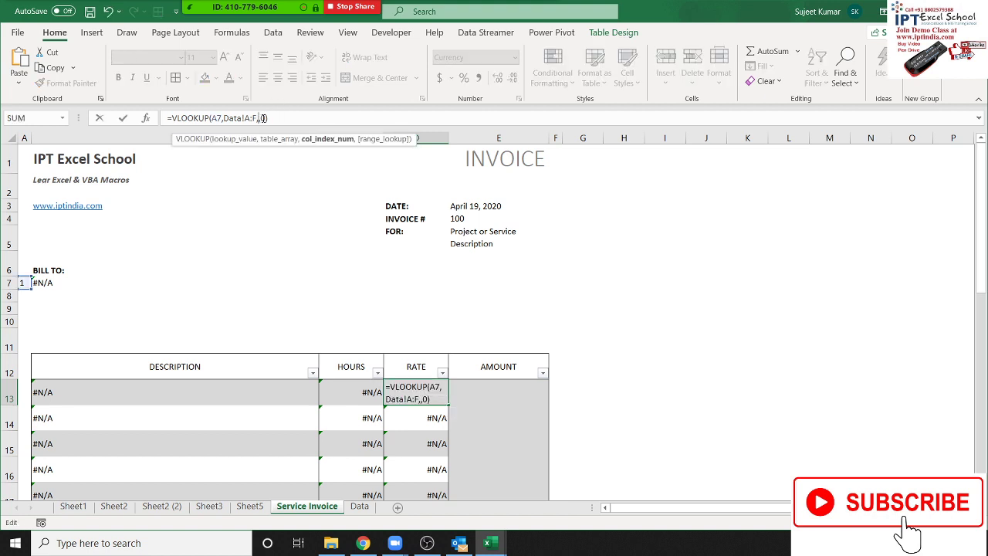
type("5")
key("Return")
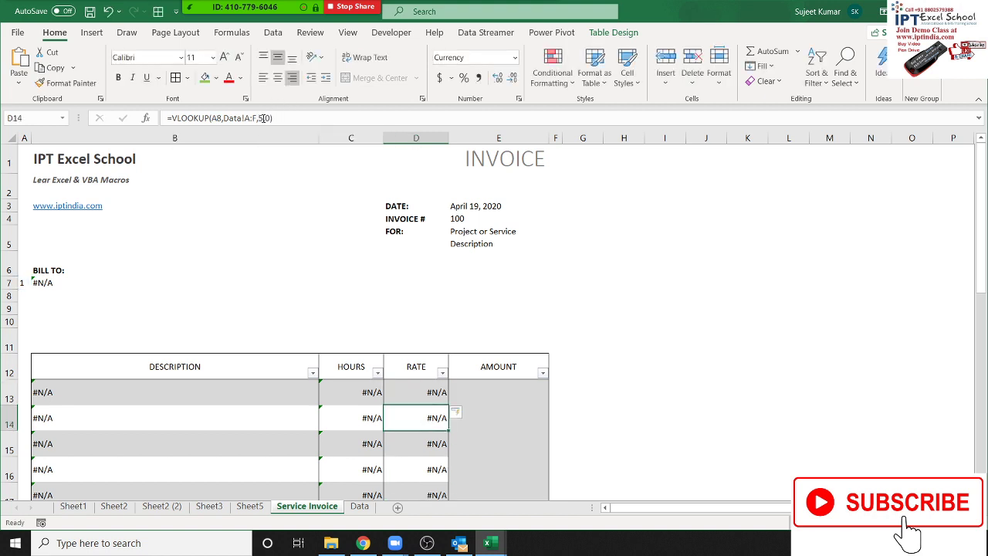
key("Up")
key("Right")
type("=")
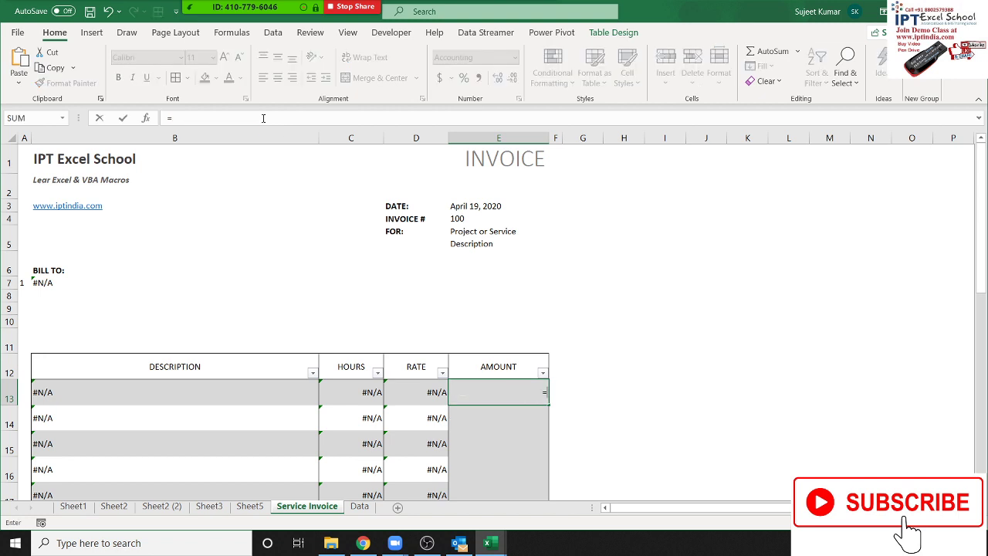
key("Left")
key("Left")
type("*")
key("Left")
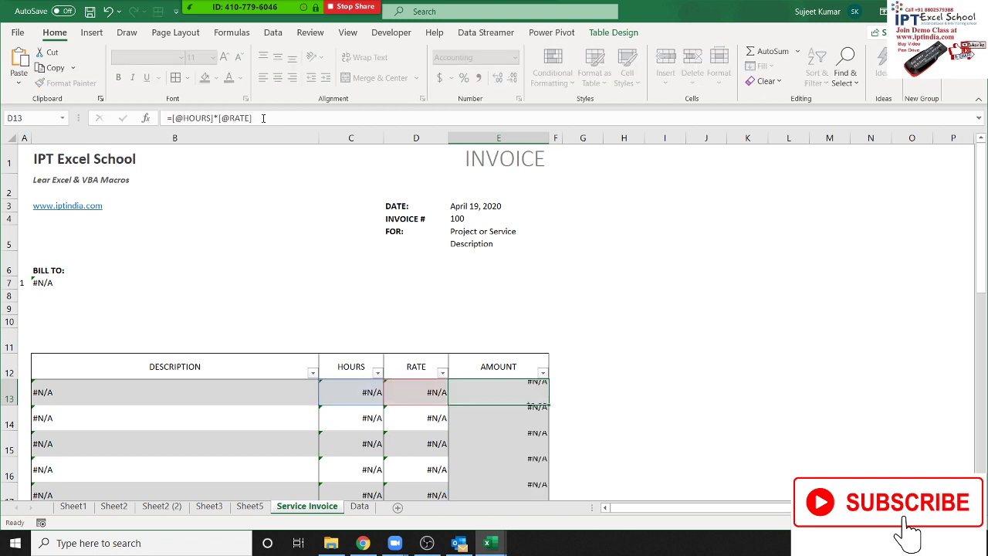
key("Return")
Clear the formulas from rows 14–22 across columns B to E.
key("Left")
key("Left")
key("Left")
key("shift+Left")
key("shift+Right")
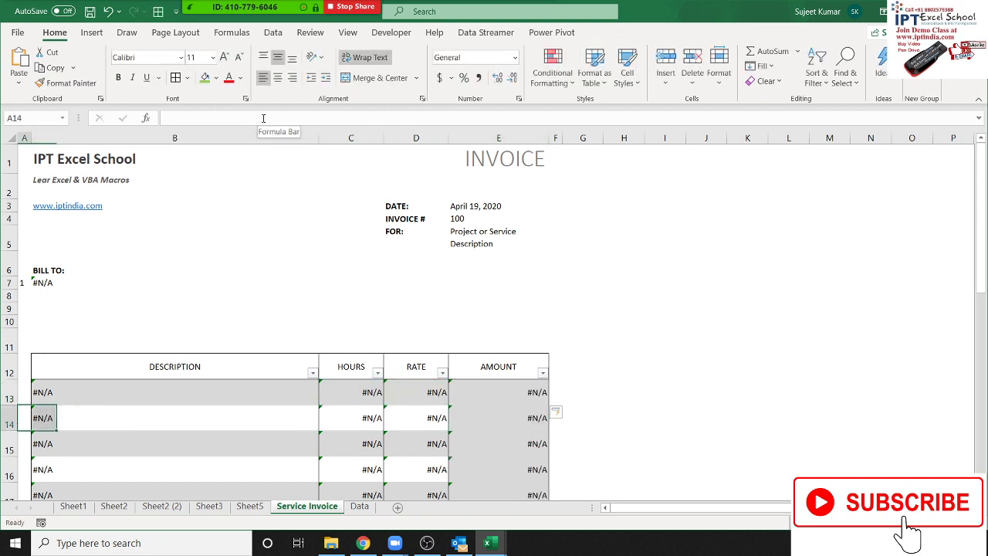
key("shift+Right")
key("shift+Right")
key("shift+Right")
key("shift+Down")
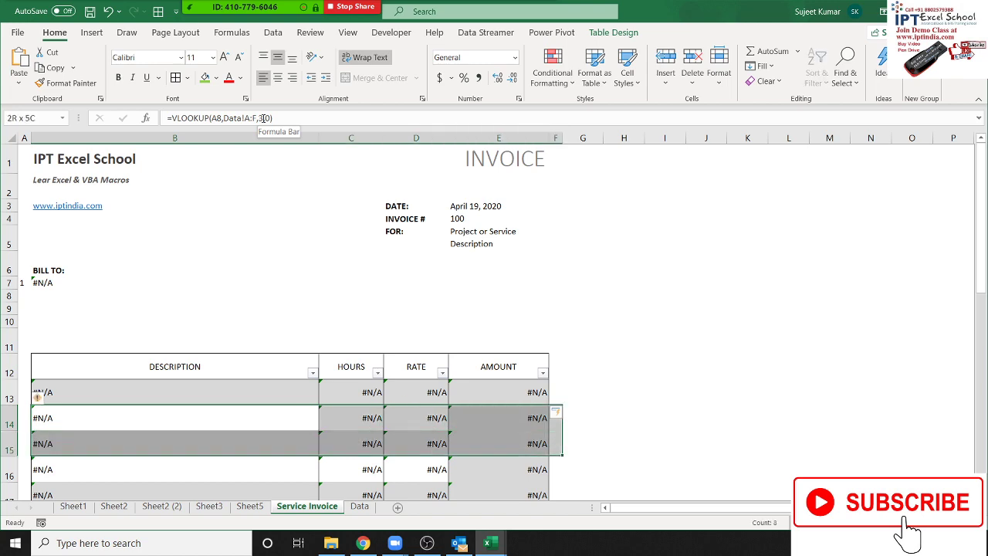
key("shift+Down")
key("shift+Down")
key("shift+Down")
key("shift+Down")
key("shift+Down")
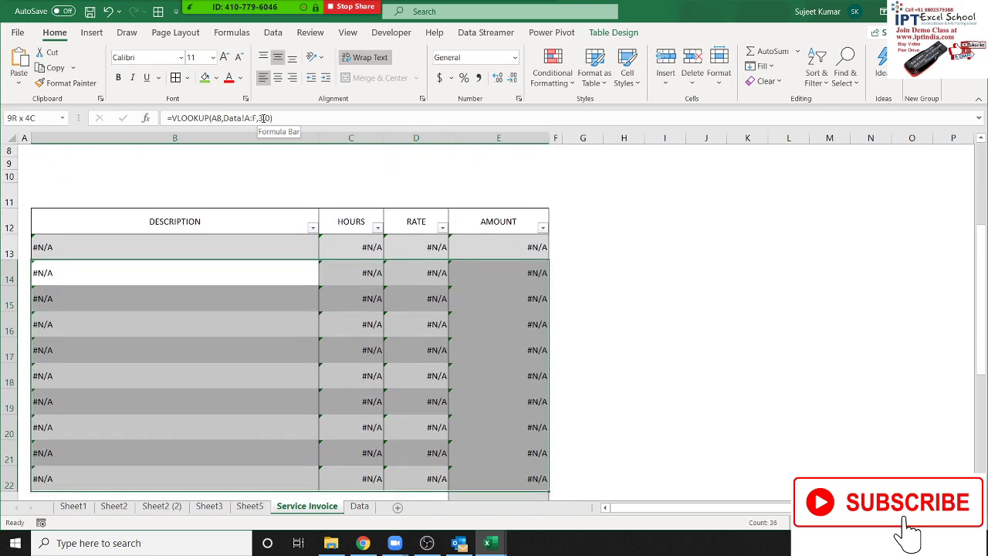
key("shift+Down")
key("shift+Down")
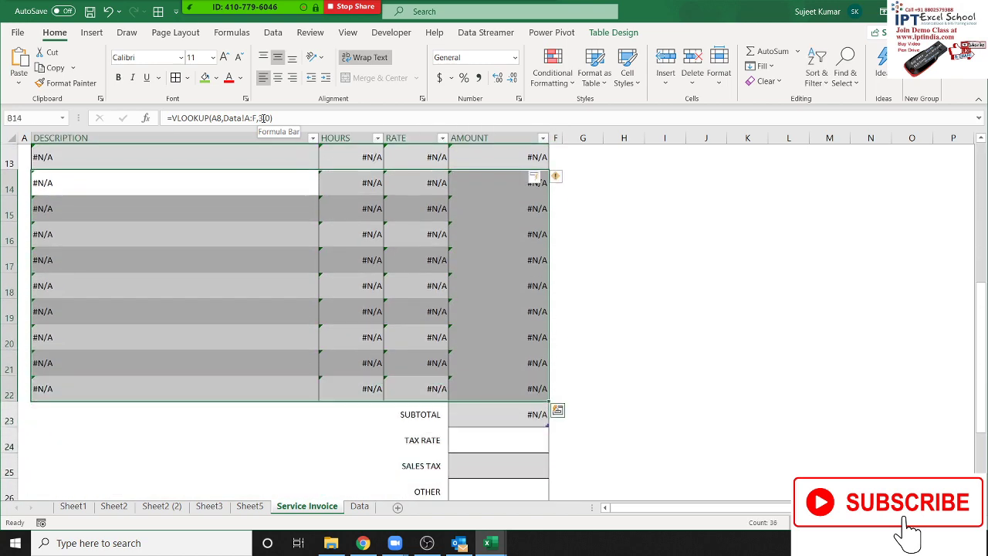
key("Delete")
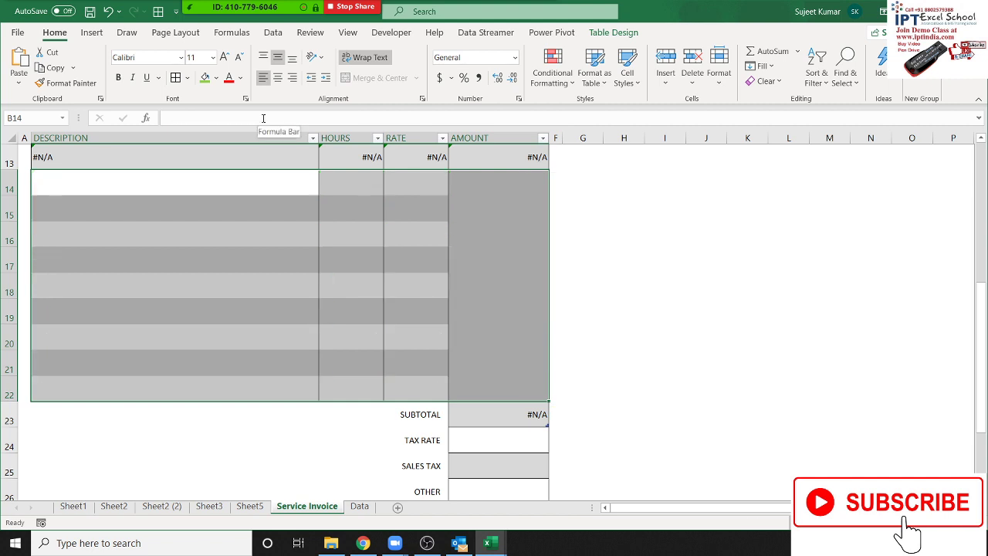
left_click(221, 239)
scroll(219, 235, "up", 4)
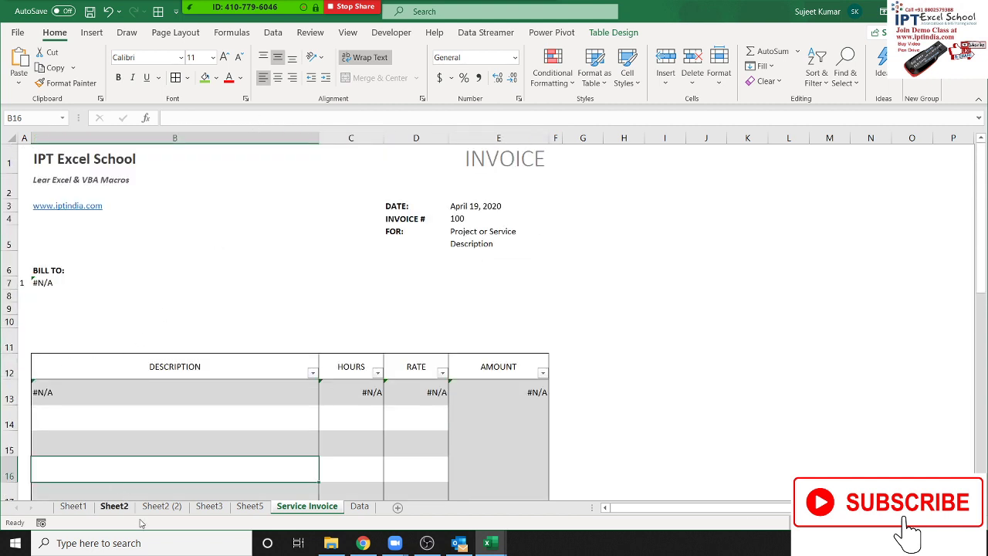
On the Data sheet, enter ID 1 and the first customer name, filling names down to row 12.
left_click(360, 506)
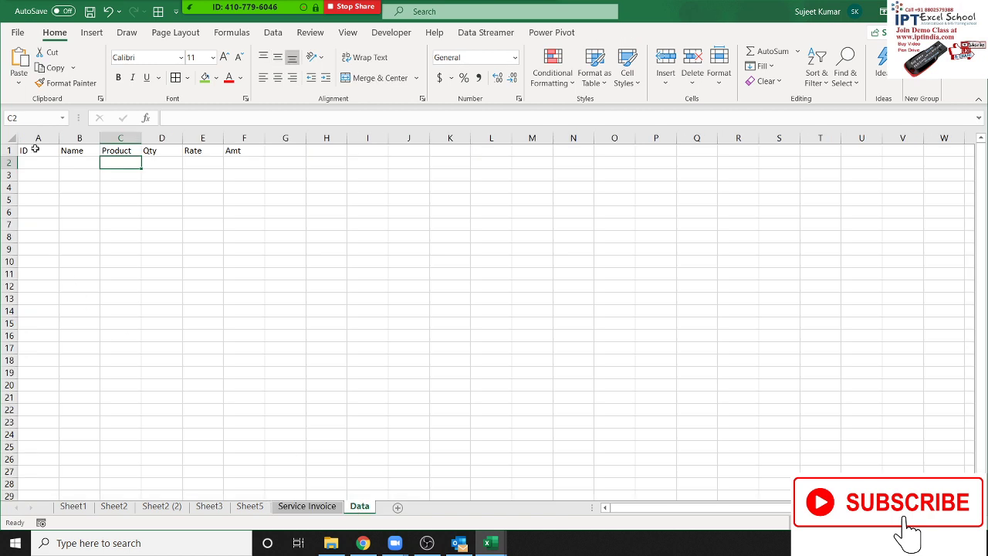
left_click(44, 162)
type("1")
key("Tab")
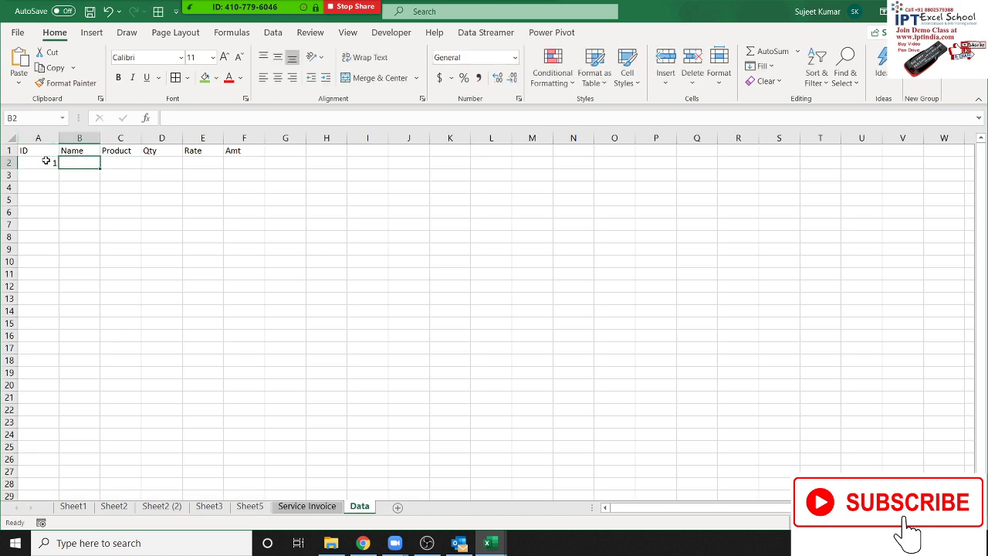
type("Puja")
key("Return")
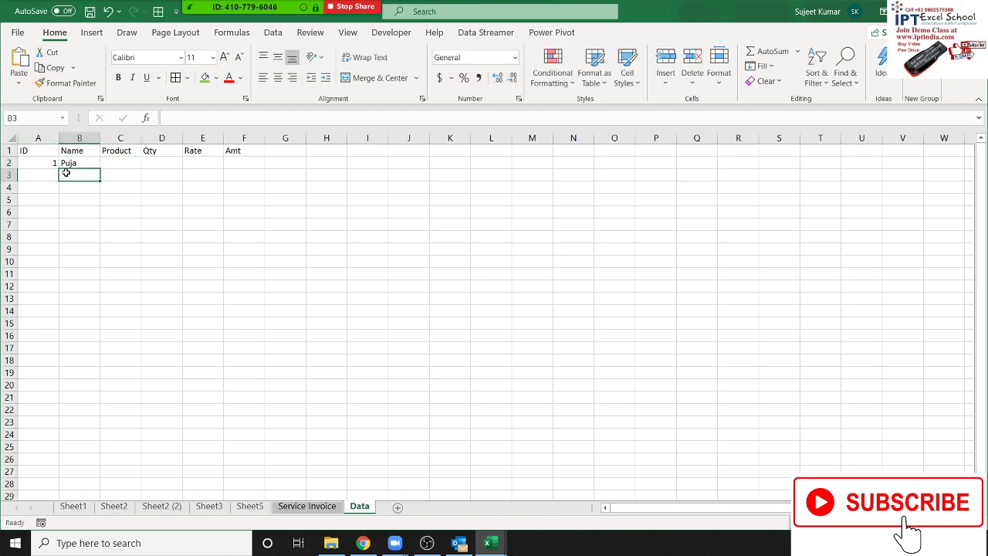
key("Up")
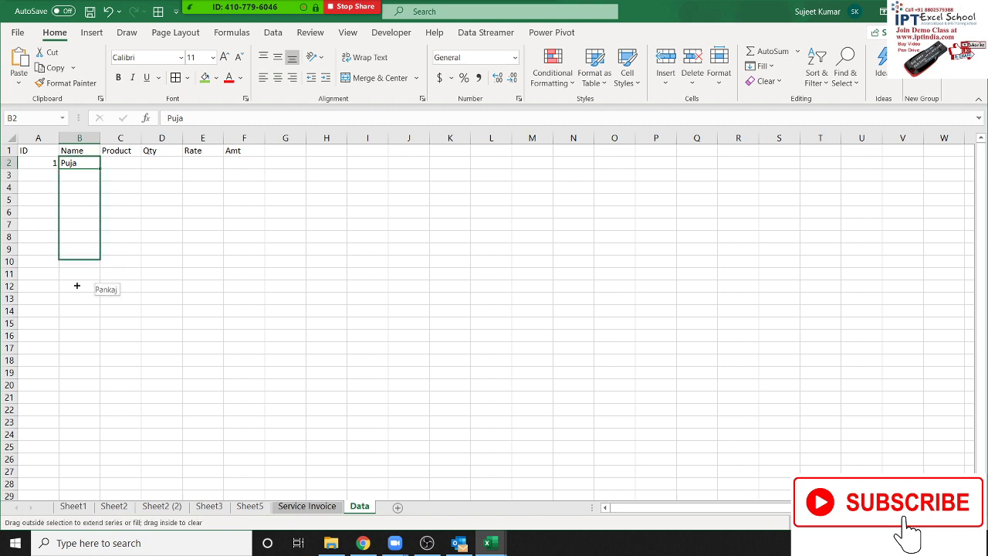
left_click_drag(100, 168, 99, 286)
Enter DVD as the first product and fill it down the Product column to row 12.
left_click(125, 168)
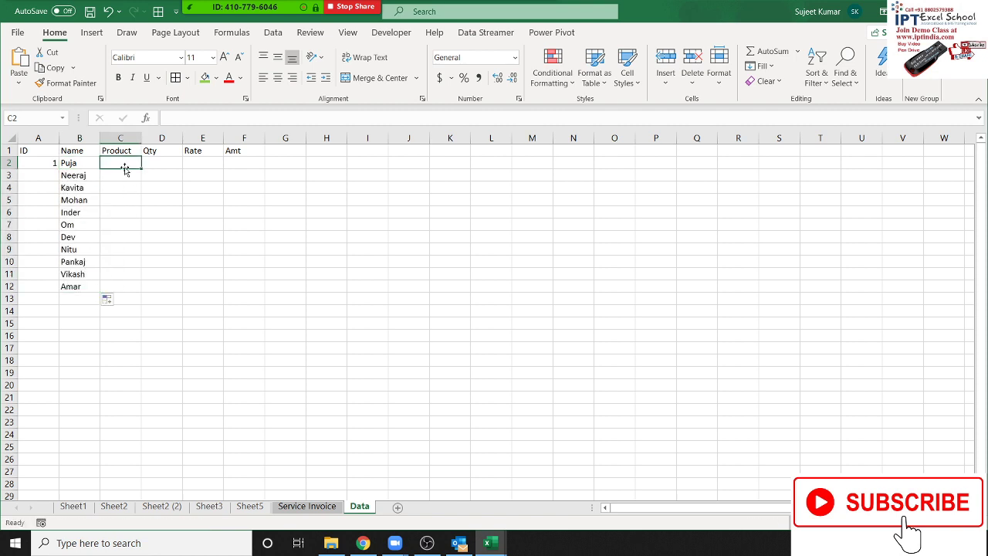
type("DVD")
key("Return")
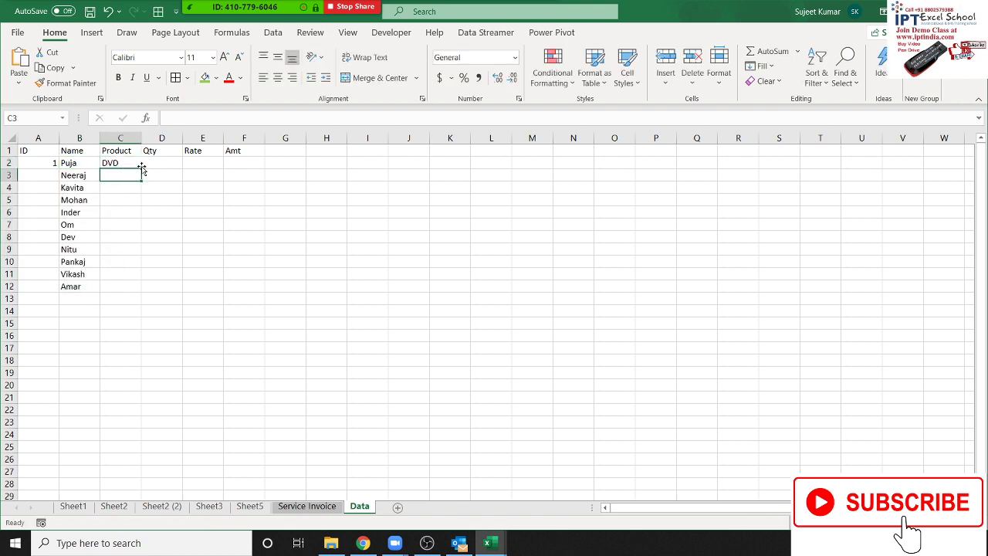
left_click(125, 163)
double_click(142, 169)
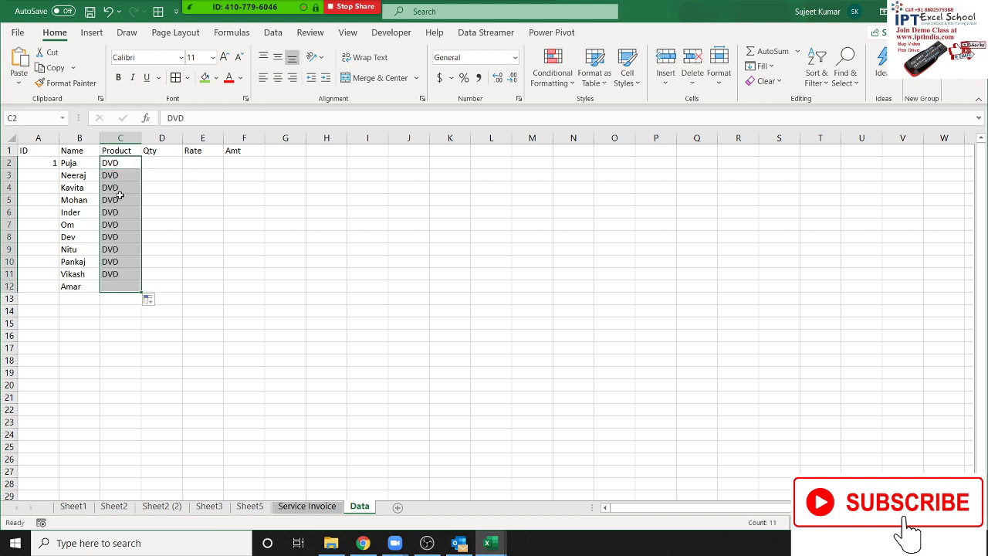
left_click(120, 196)
Overwrite the products in rows 3 to 5 with HD, PD and HD.
left_click(123, 177)
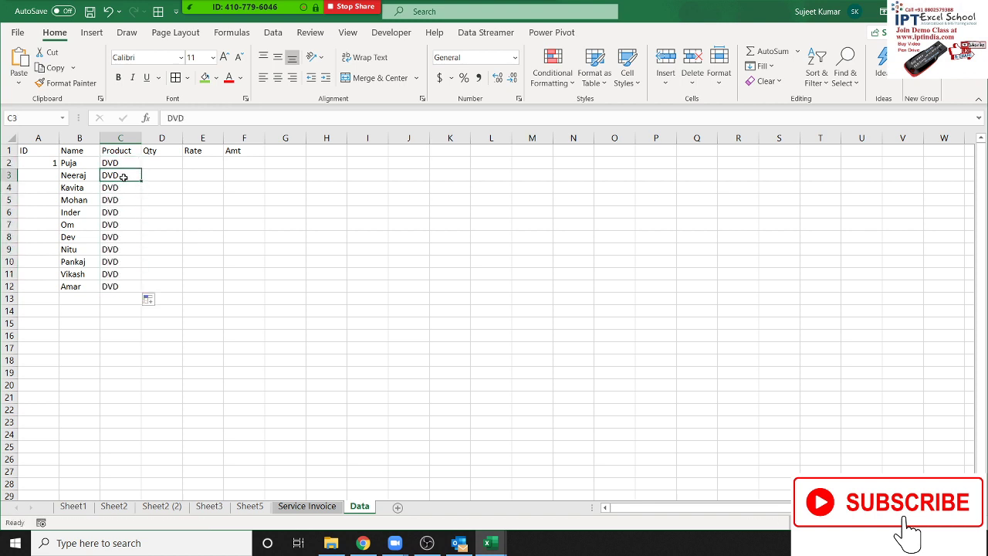
type("HD")
key("Return")
type("P")
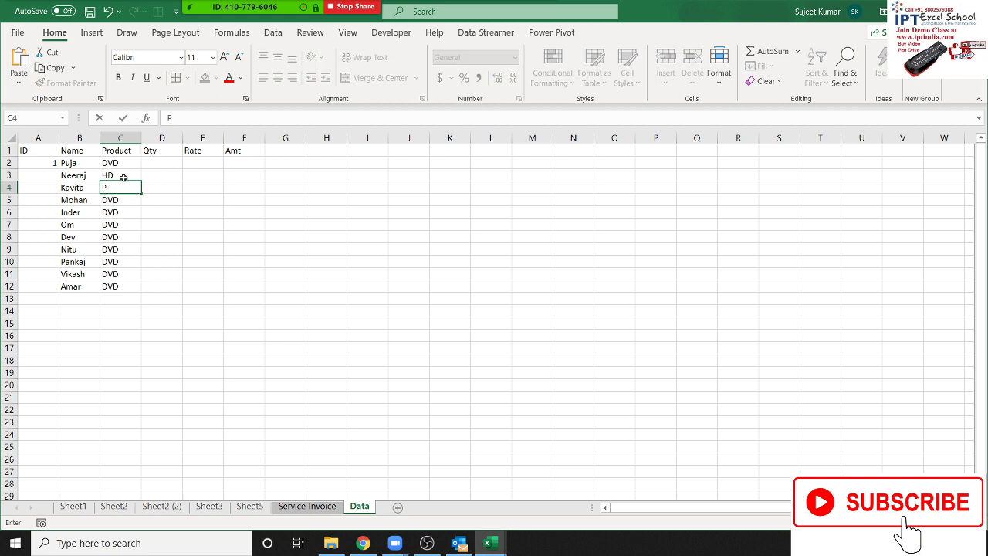
type("D")
key("Return")
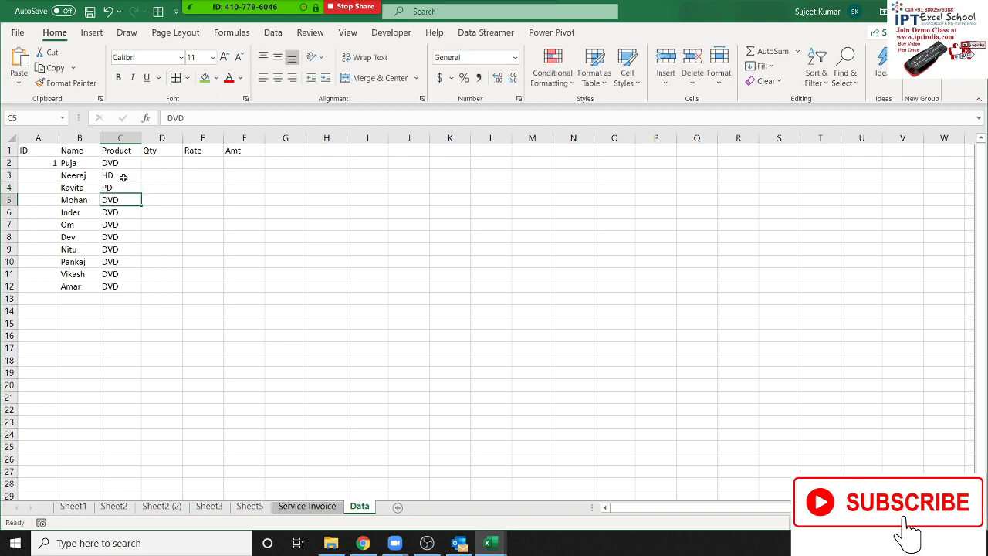
type("H")
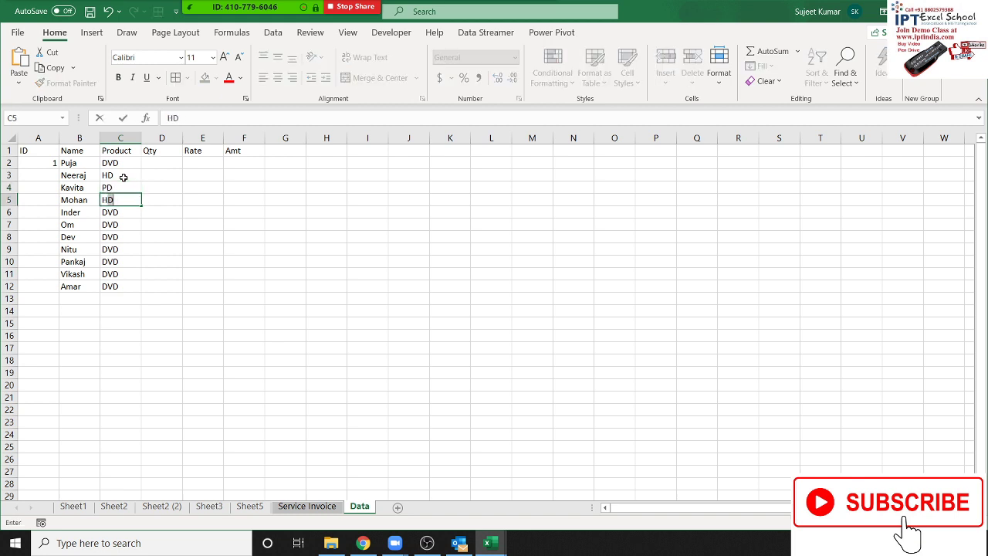
type("D")
key("Return")
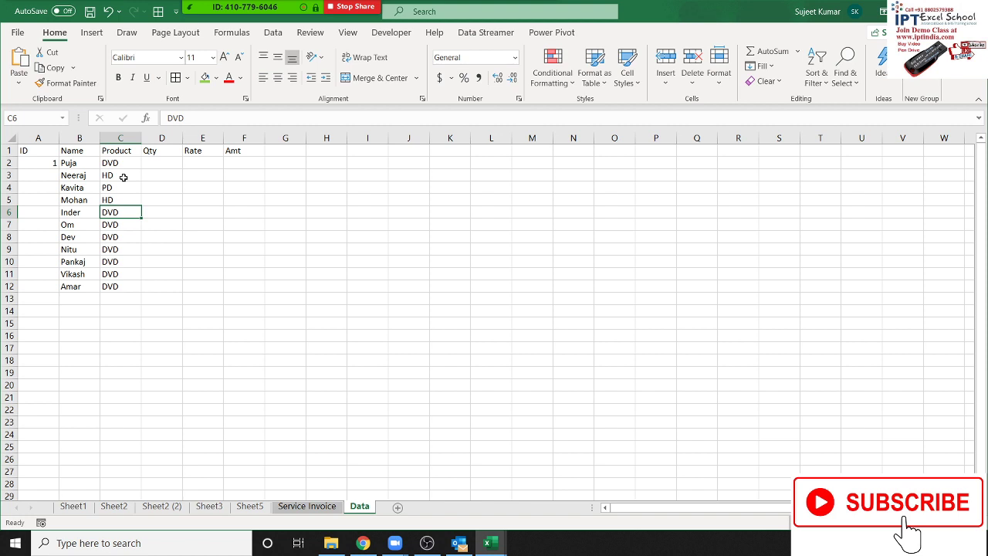
Enter =RANDBETWEEN(10,90) in the first Qty cell.
mouse_move(120, 163)
left_mouse_down()
mouse_move(117, 202)
mouse_move(142, 291)
left_mouse_up()
left_click(159, 162)
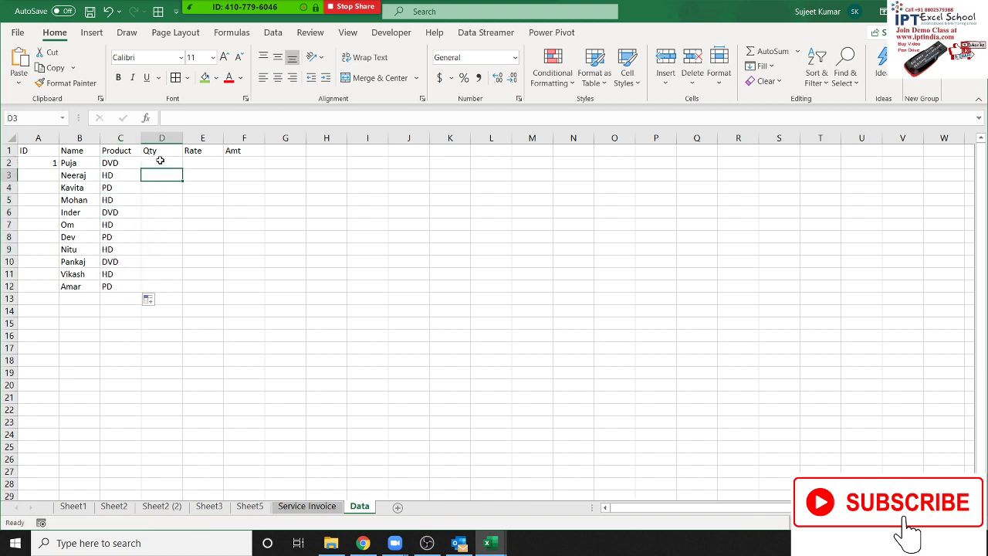
type("=ra")
key("Down")
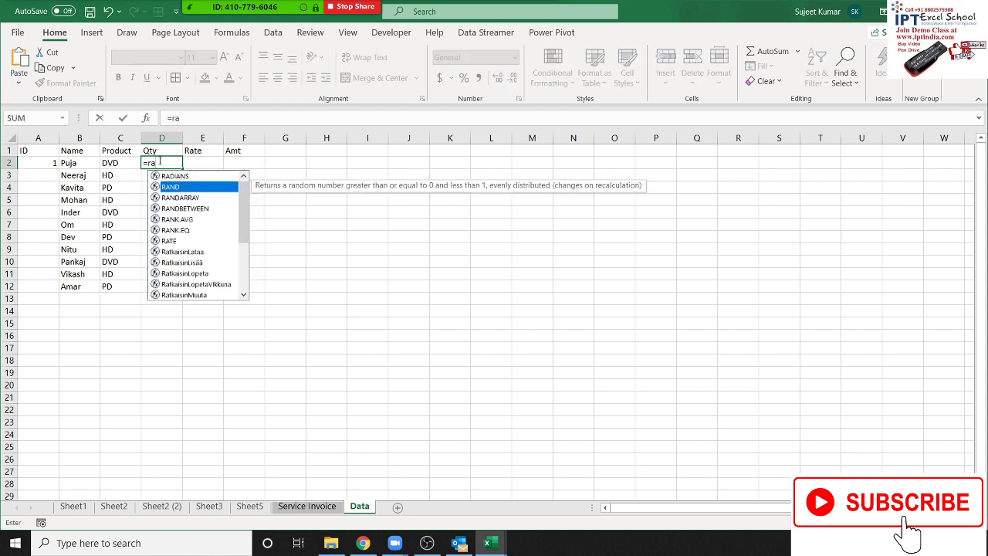
key("Down")
key("Down")
key("Tab")
type("10")
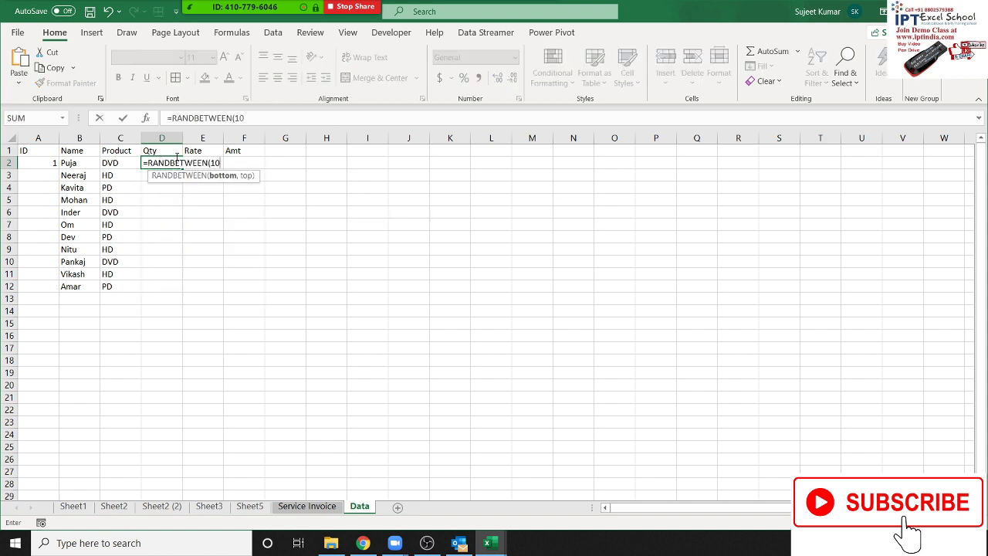
type(",90")
key("Return")
Fill D2:E12 with the random numbers and paste them back as plain values.
mouse_move(161, 162)
left_mouse_down()
mouse_move(203, 174)
mouse_move(203, 286)
left_mouse_up()
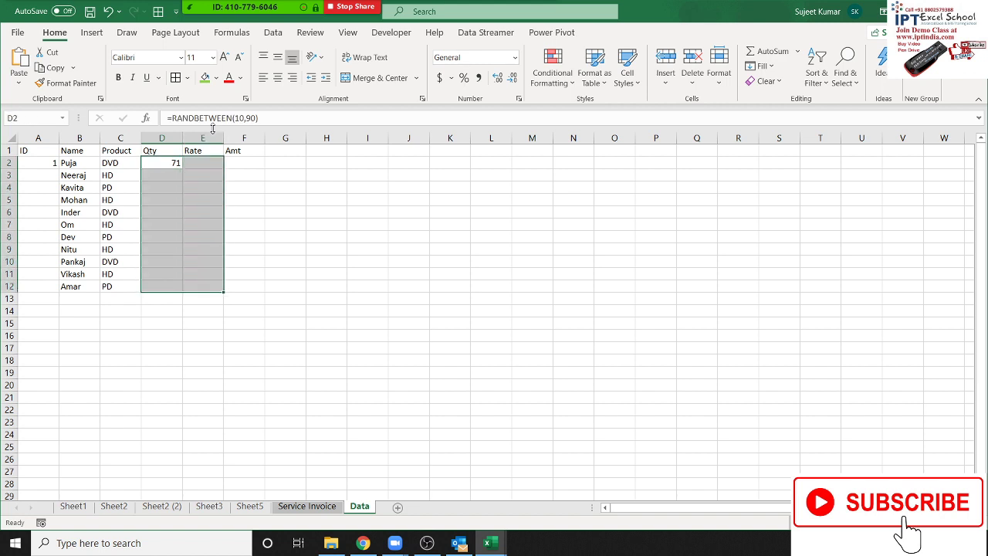
key("ctrl+Return")
key("ctrl+c")
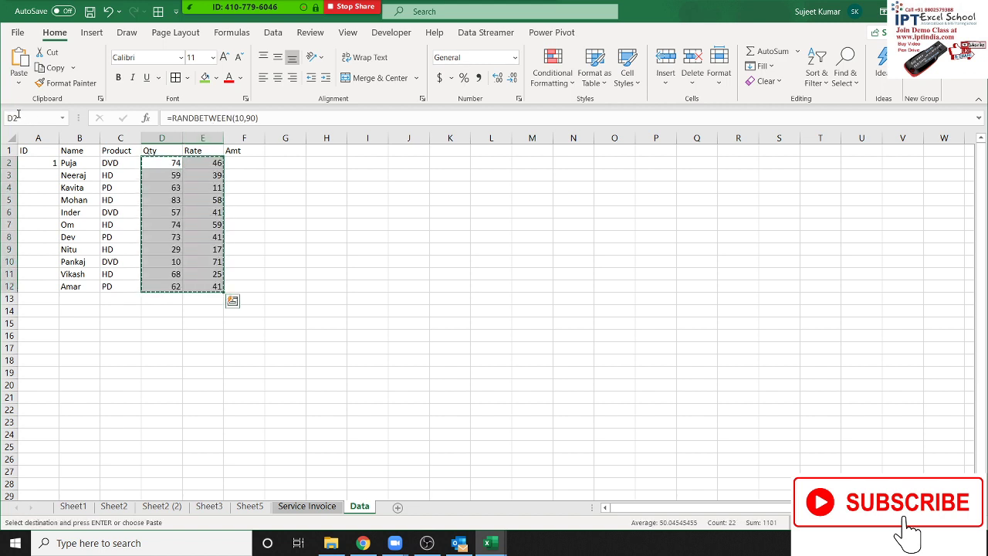
left_click(20, 83)
left_click(17, 180)
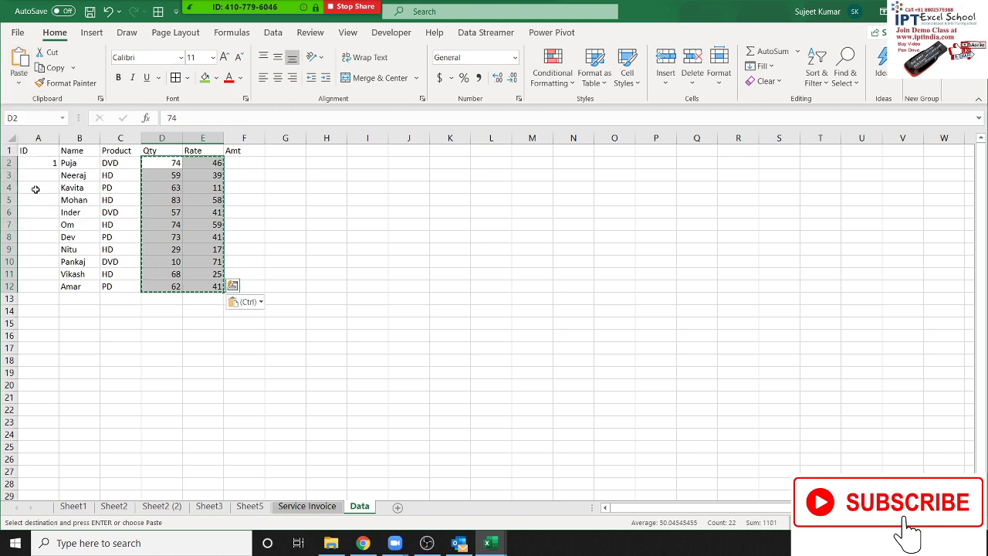
Number the IDs 1 to 11 down column A.
left_click(34, 173)
type("2")
key("Return")
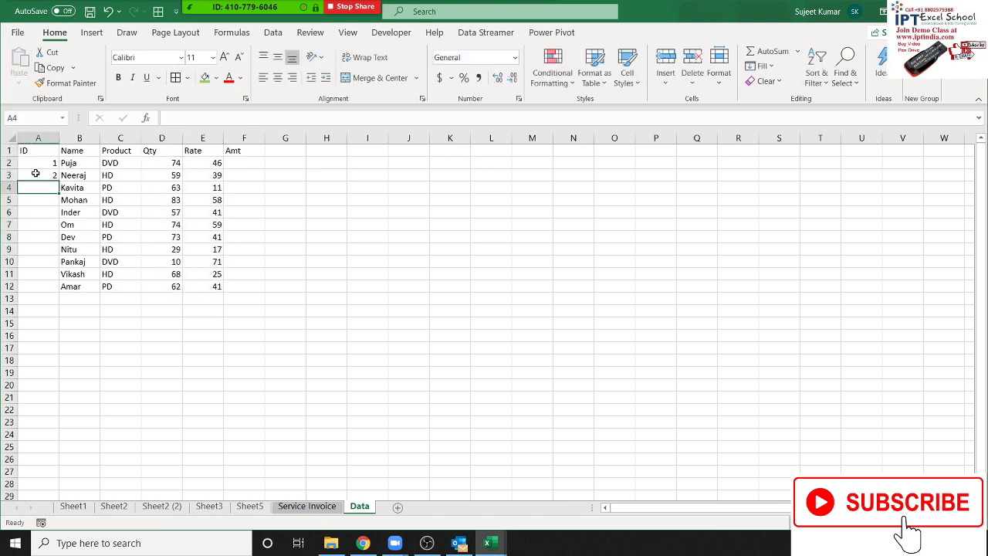
key("Up")
key("Up")
key("shift+Down")
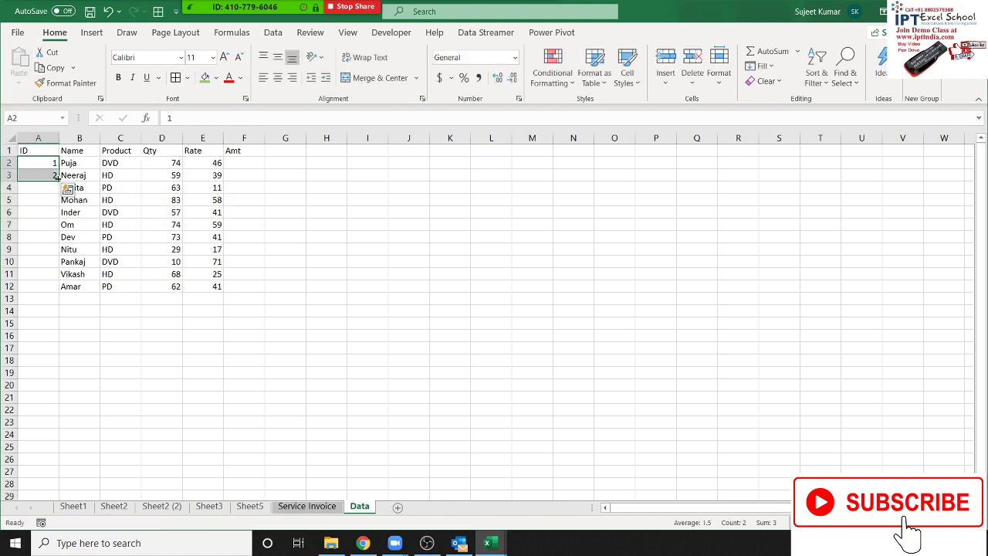
double_click(58, 181)
Enter =D2*E2 in F2 and copy it down the Amt column to row 12.
left_click(238, 166)
type("=")
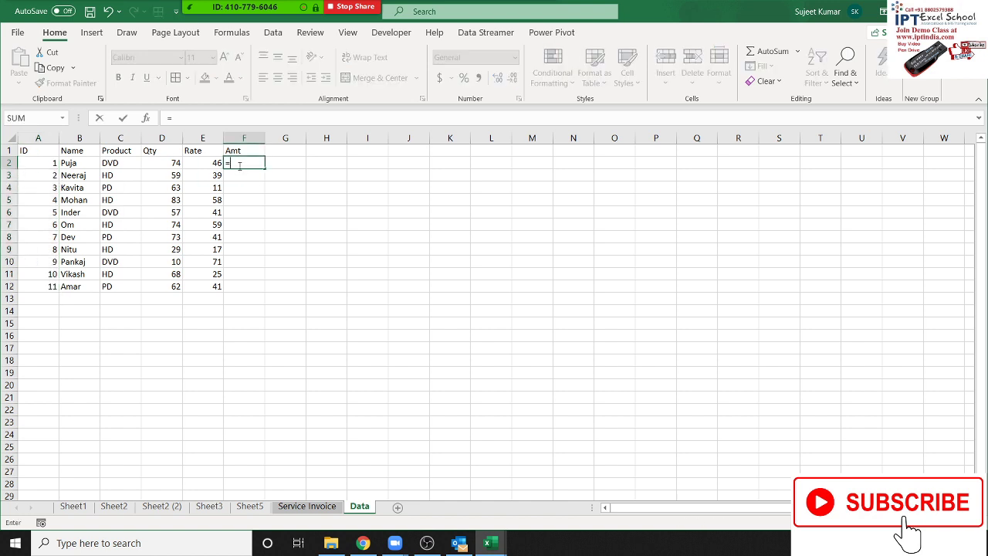
key("Left")
key("Left")
type("*")
key("Left")
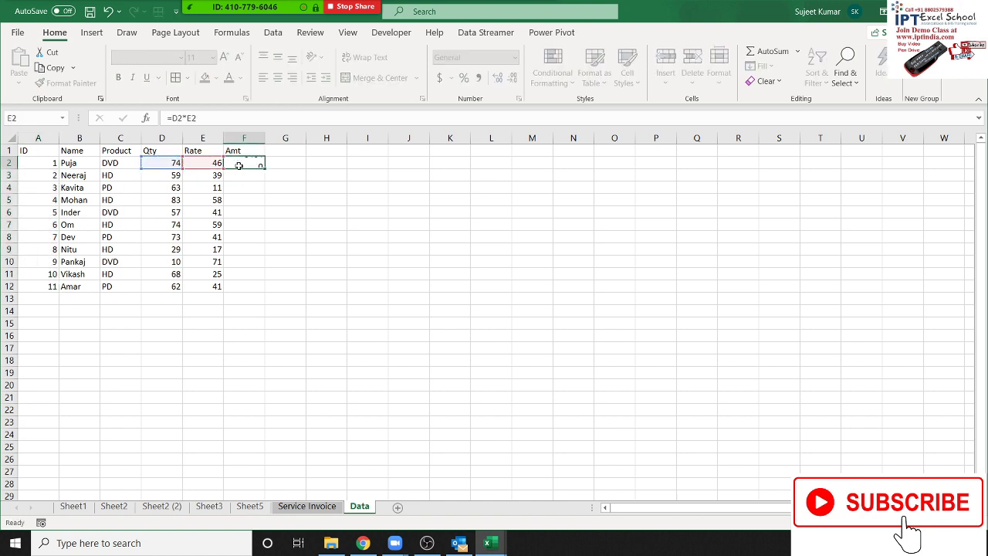
key("Return")
key("Left")
key("ctrl+Down")
key("Right")
key("ctrl+shift+Up")
key("ctrl+d")
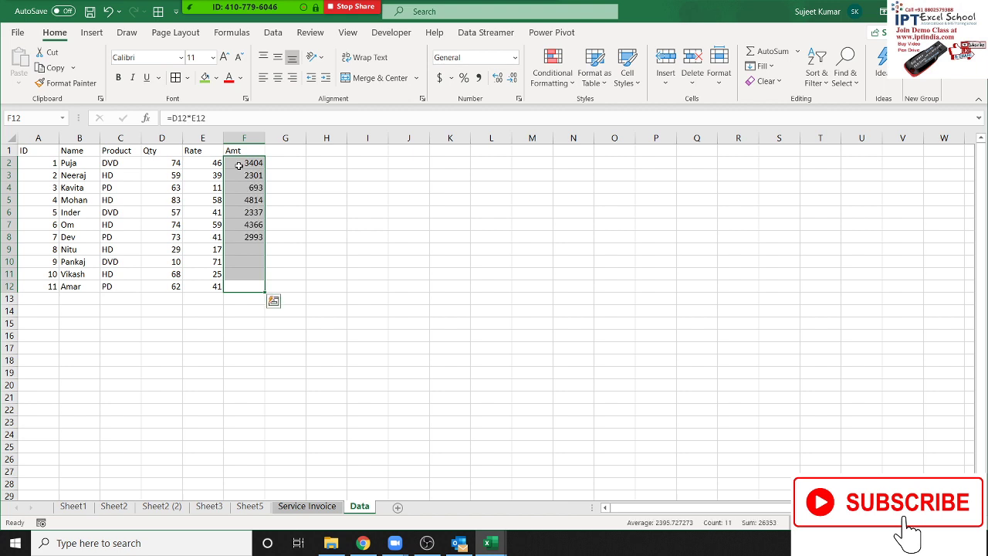
key("Return")
left_click(313, 489)
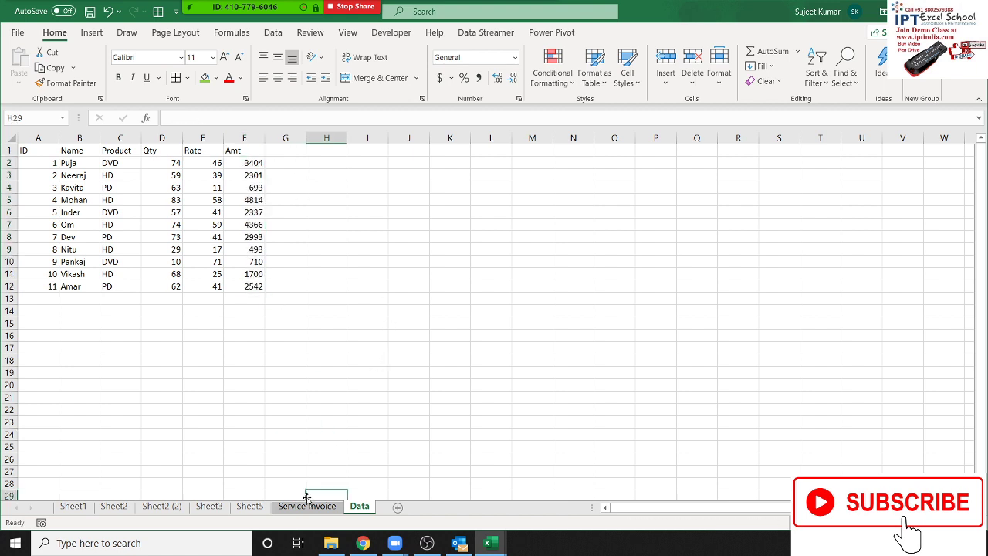
On the Service Invoice sheet, preview ID 2 in A7, then set it back to ID 1.
left_click(307, 507)
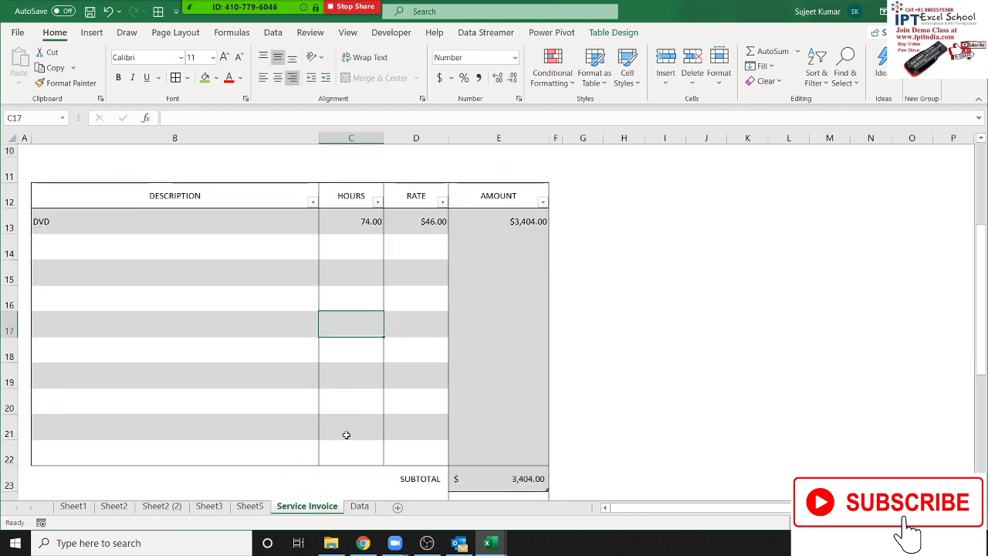
scroll(345, 436, "down", 4)
scroll(342, 428, "up", 4)
left_click(22, 282)
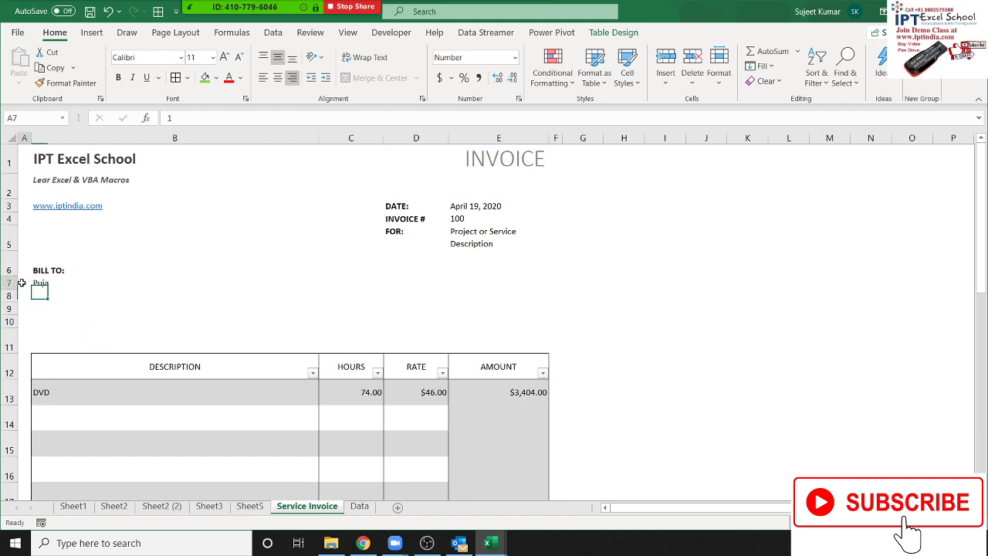
type("2")
key("Return")
scroll(471, 395, "down", 4)
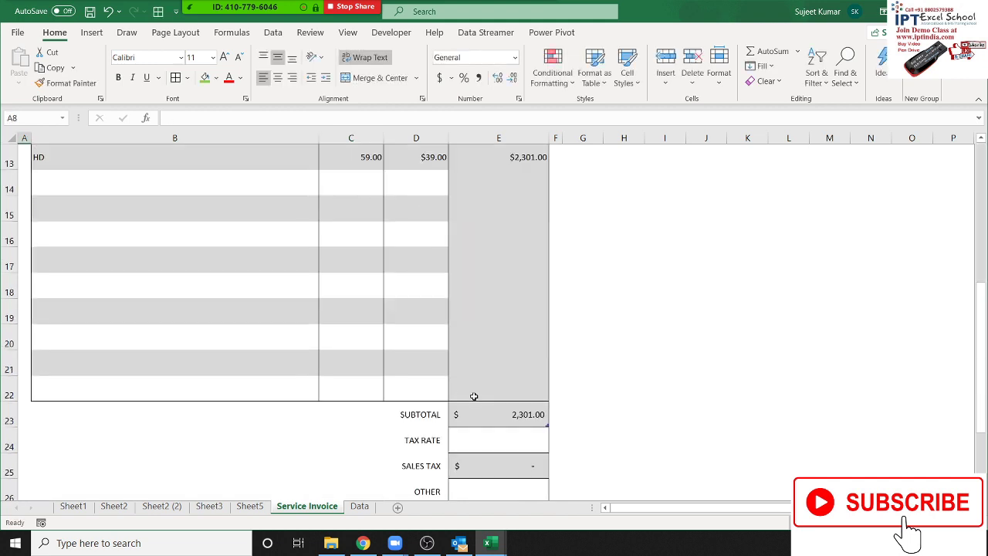
scroll(471, 395, "down", 4)
scroll(471, 393, "up", 5)
scroll(318, 344, "up", 3)
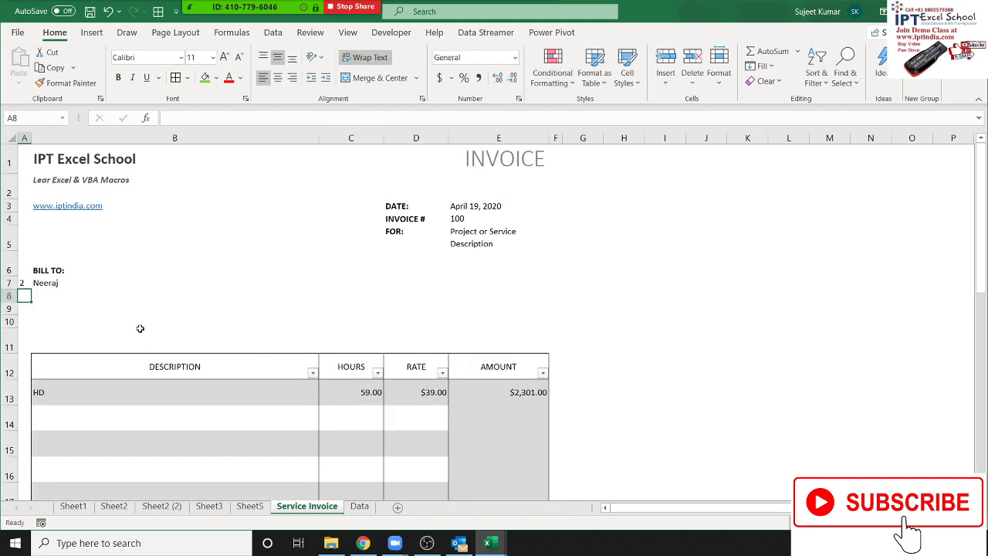
key("Up")
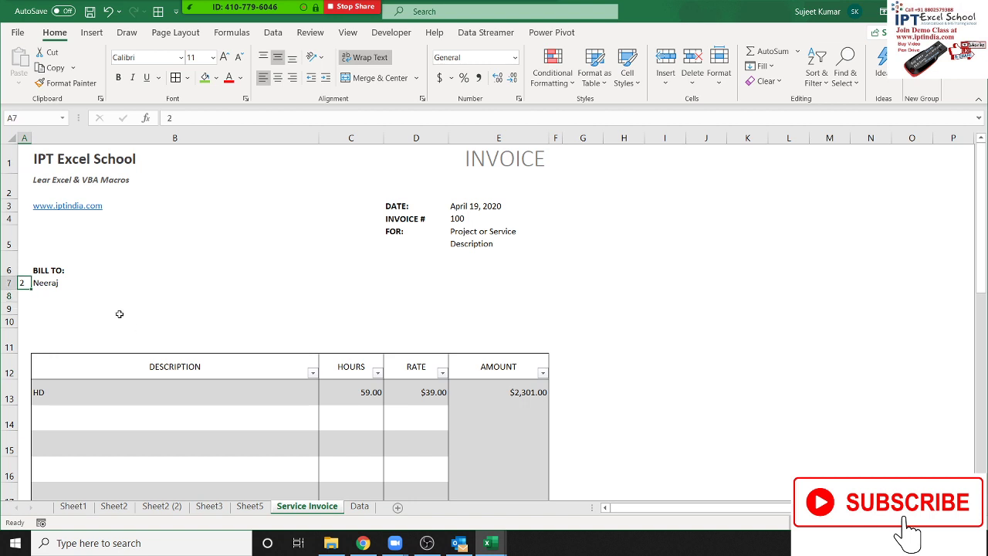
key("BackSpace")
type("1")
key("Return")
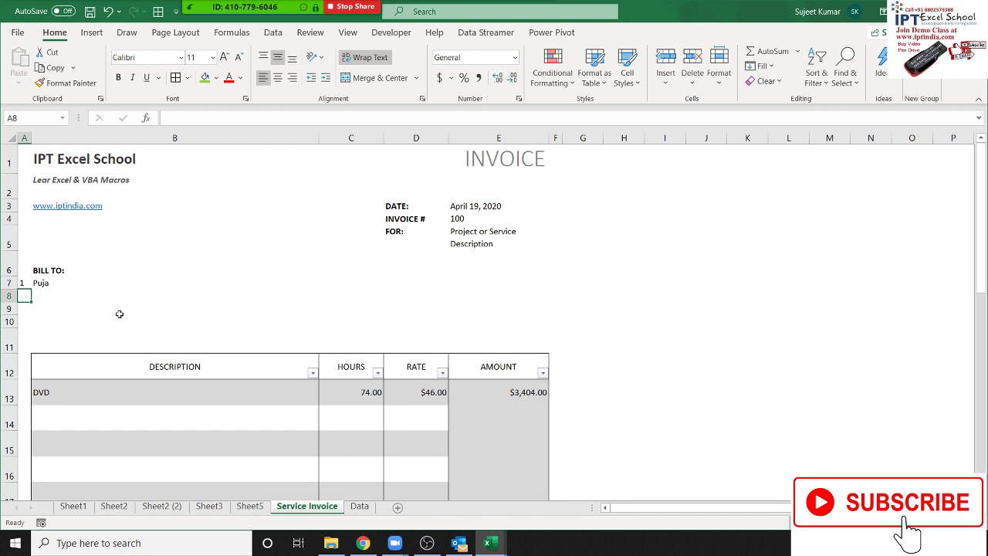
Rename the Service Invoice sheet tab to Bill.
left_click(321, 507)
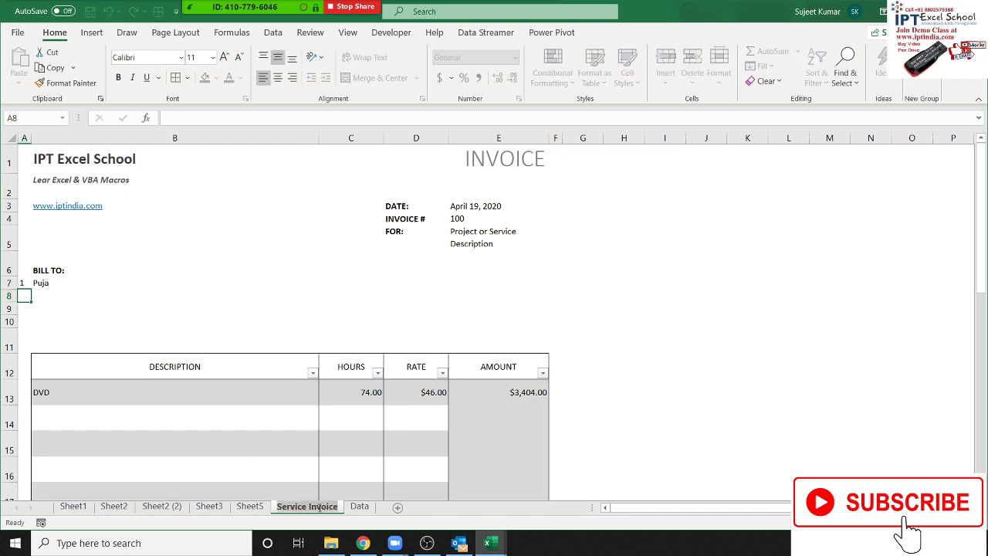
type("Bill")
key("Return")
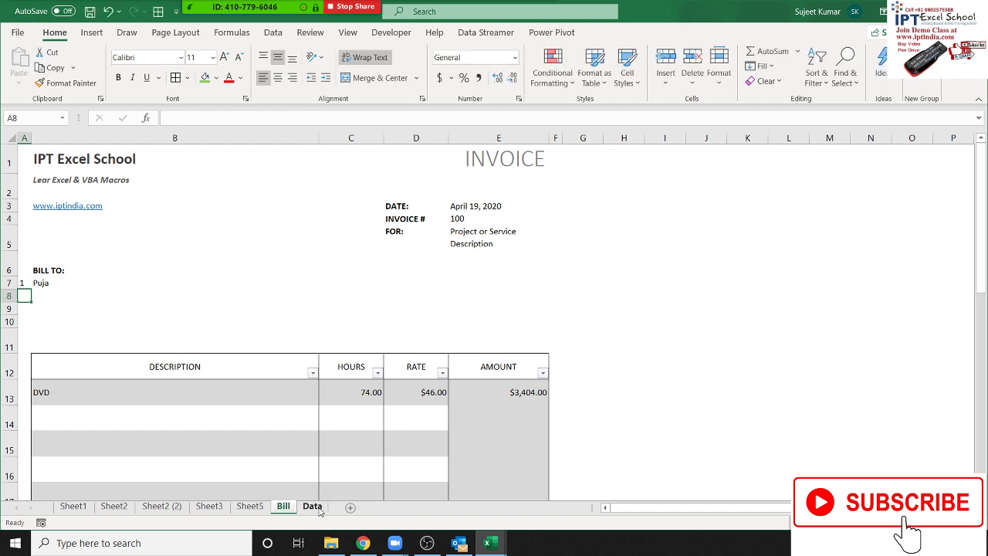
left_click(319, 507)
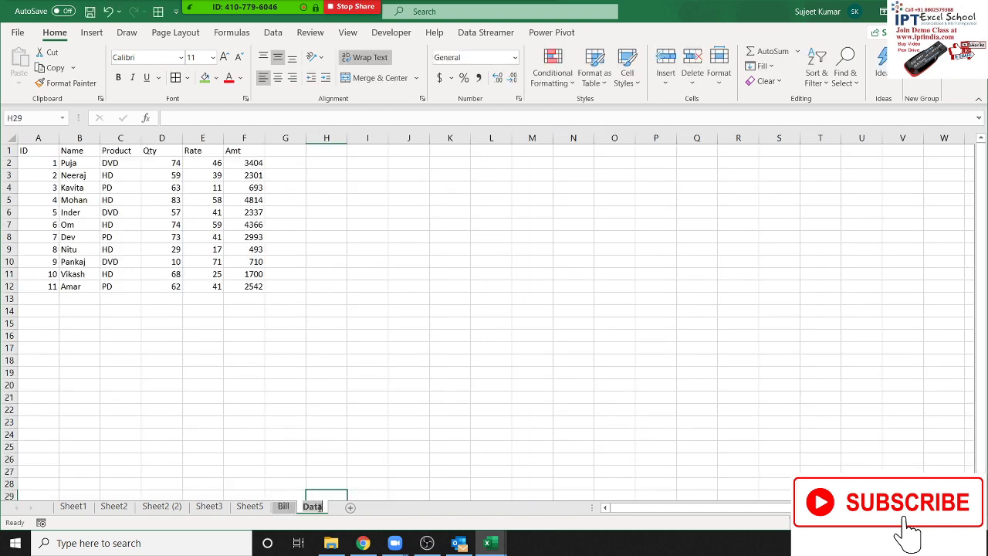
Add an EMAIL heading in G1 and type three sample e-mail addresses in G2:G4.
left_click(289, 154)
type("E")
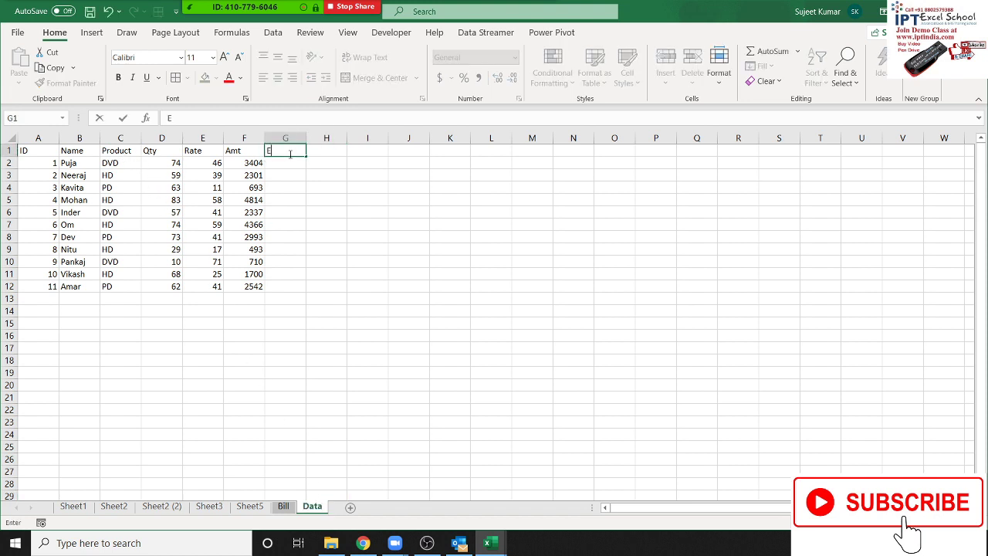
type("MAIL")
key("Return")
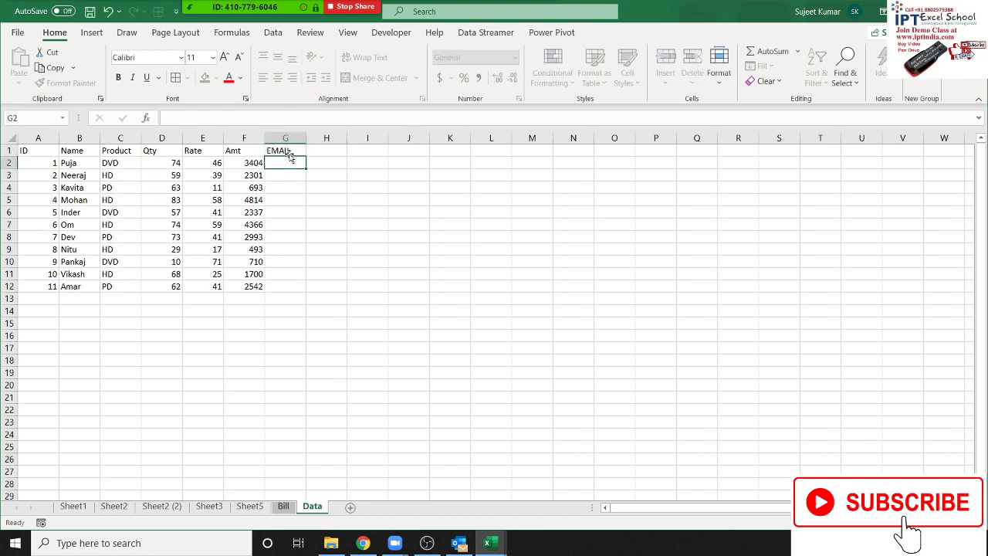
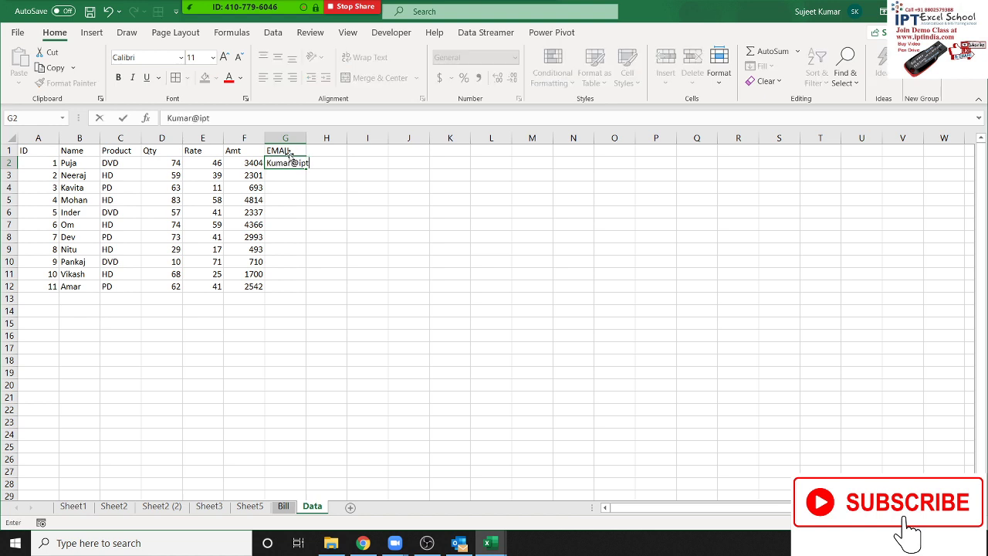
key("Return")
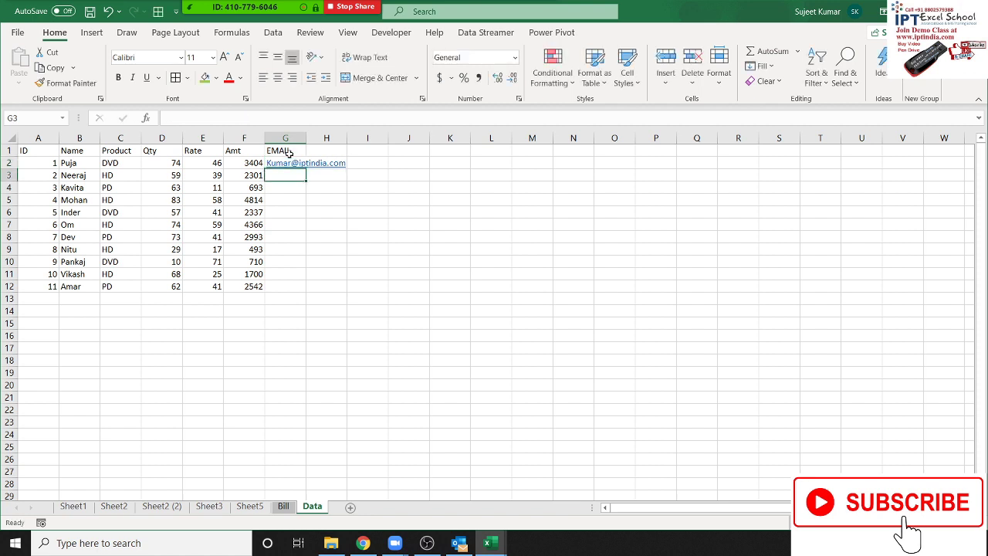
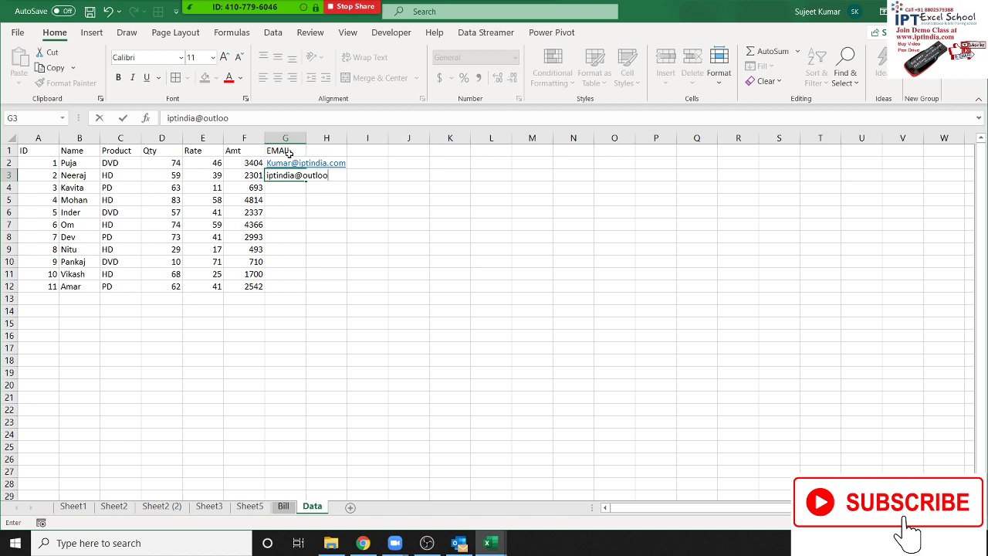
key("Return")
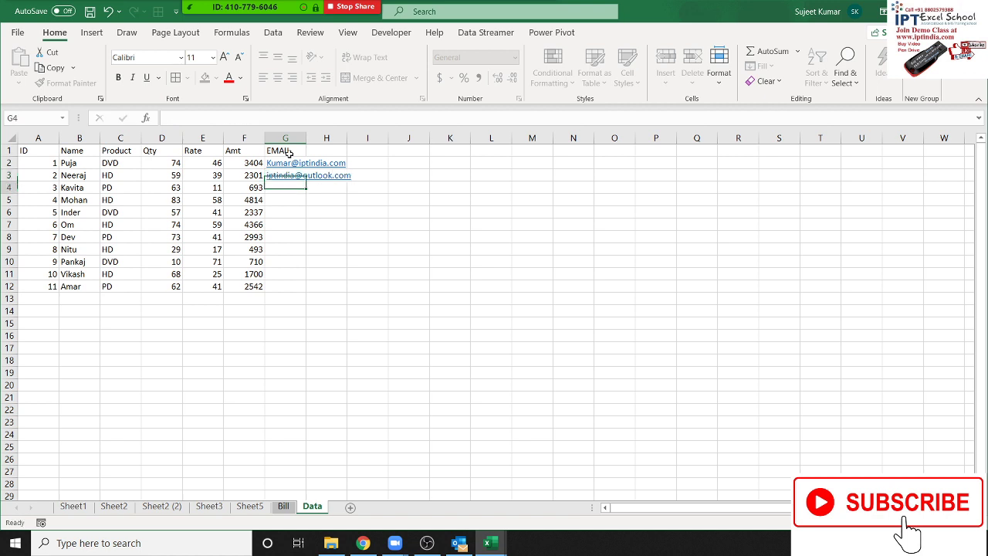
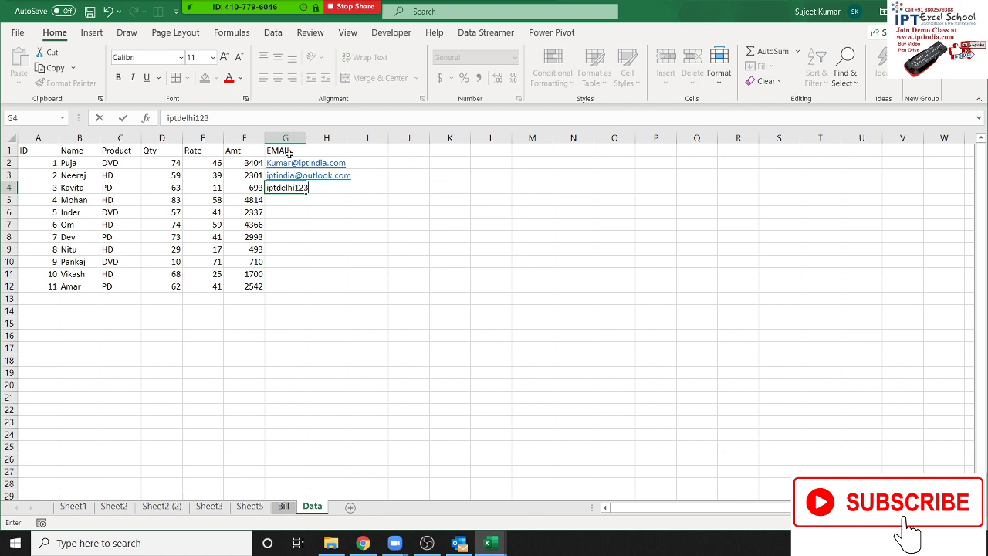
key("Return")
Repeat the three e-mail addresses down the column to row 12.
key("Up")
key("Up")
key("Up")
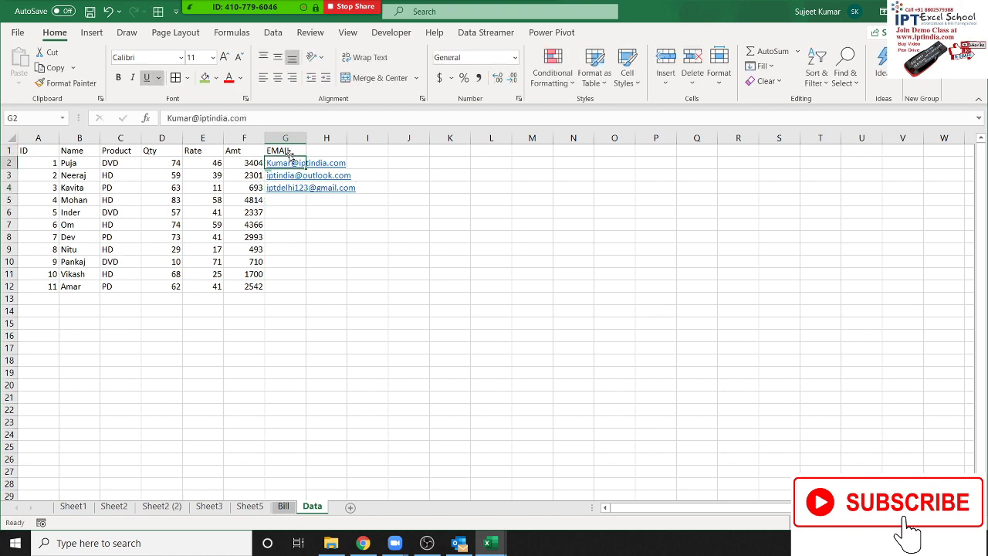
key("shift+Down")
key("shift+Down")
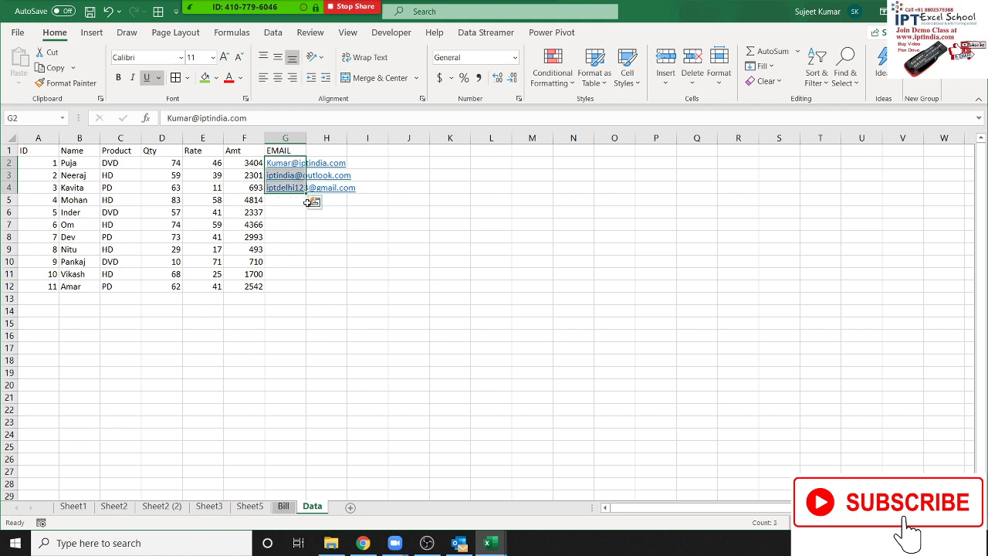
double_click(307, 192)
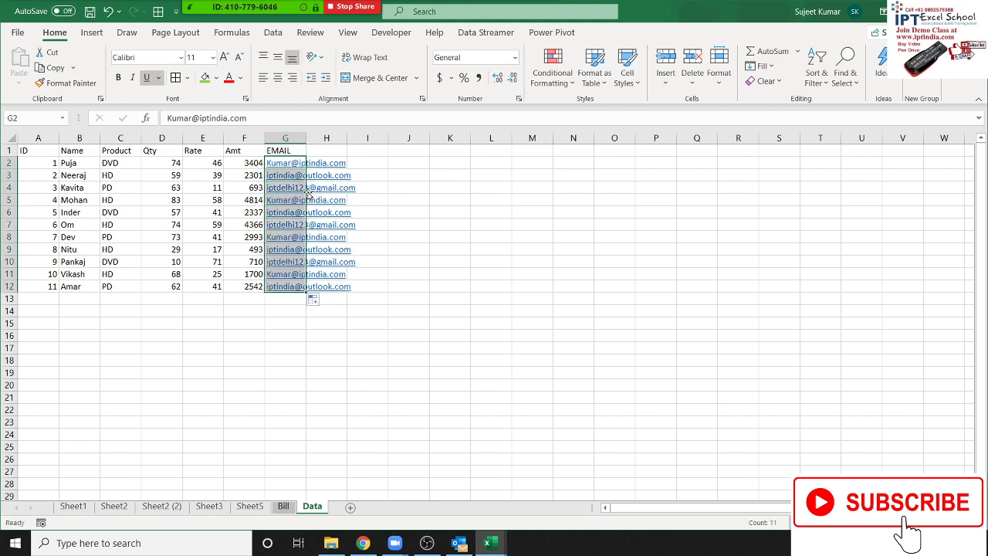
left_click(453, 200)
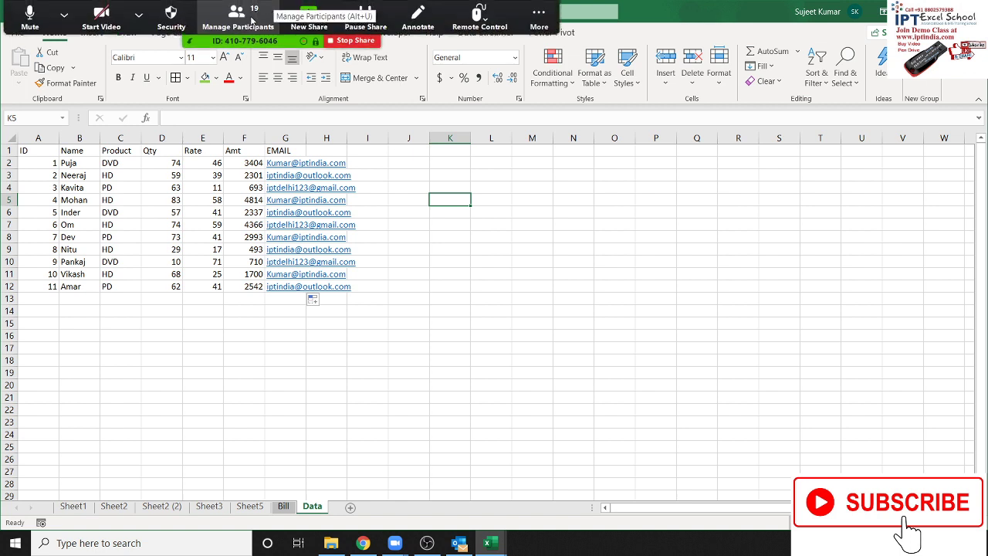
Switch from the Data sheet to the Bill invoice sheet and look over it.
left_click(204, 200)
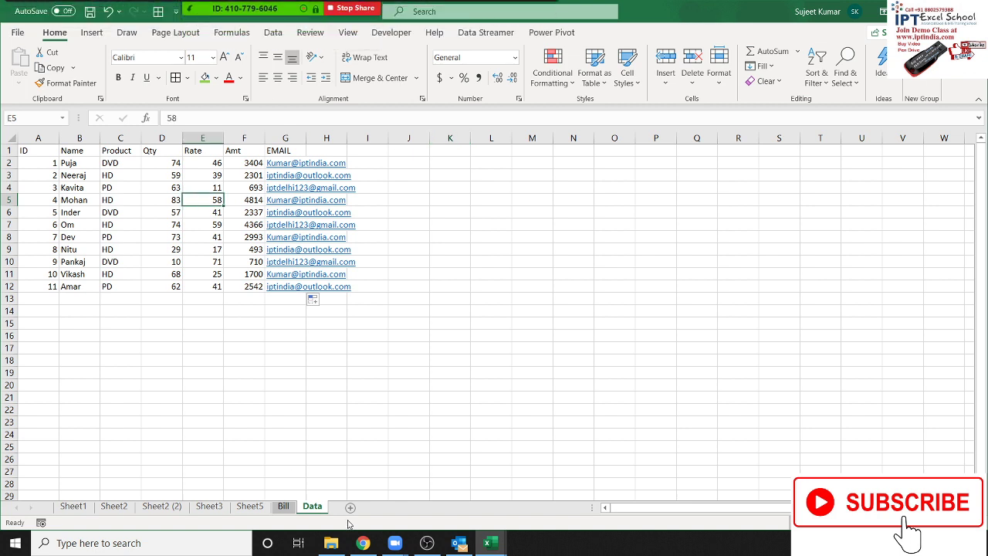
left_click(292, 507)
scroll(253, 393, "down", 4)
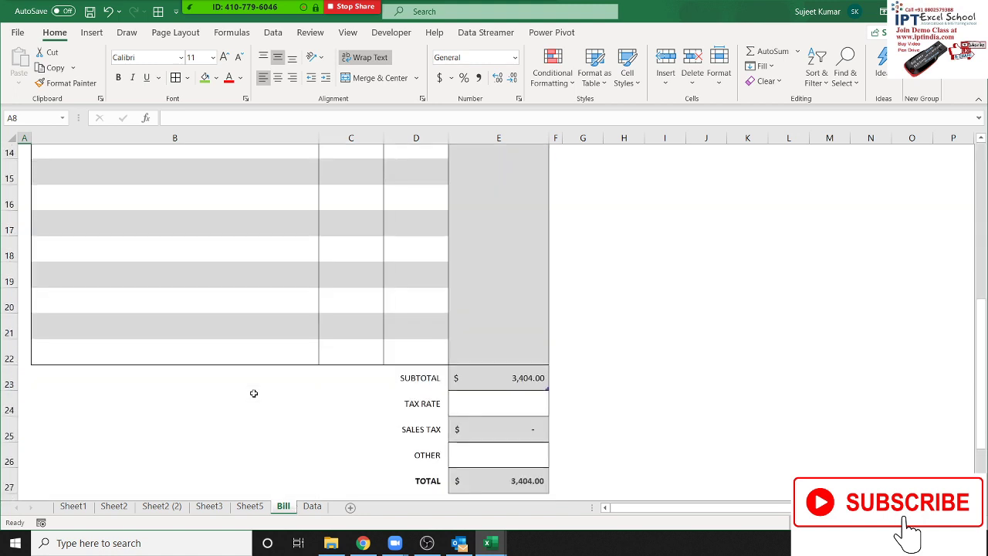
scroll(253, 393, "down", 3)
scroll(253, 393, "up", 4)
scroll(253, 393, "up", 3)
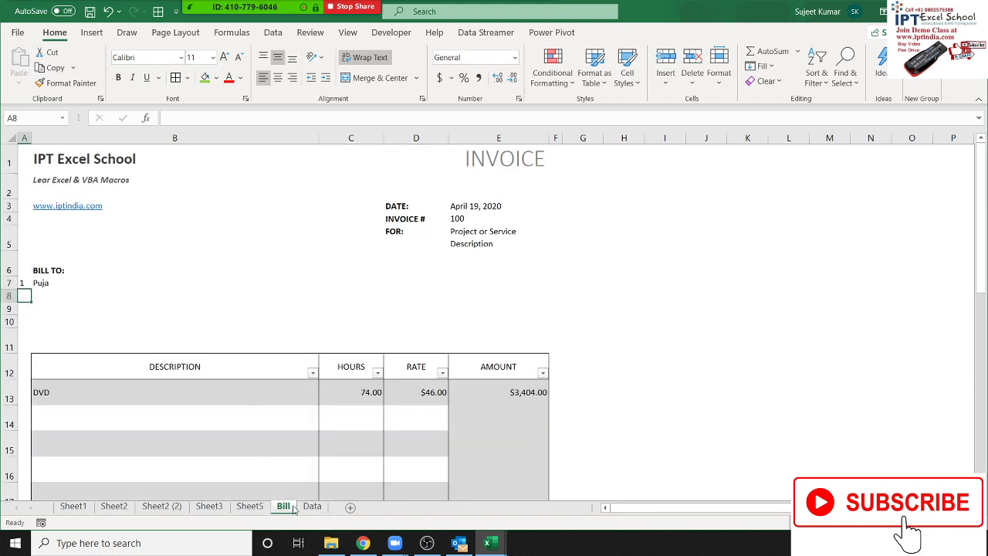
Start recording a new macro with default settings and select the BILL TO cell.
left_click(41, 523)
left_click(707, 421)
left_click(203, 258)
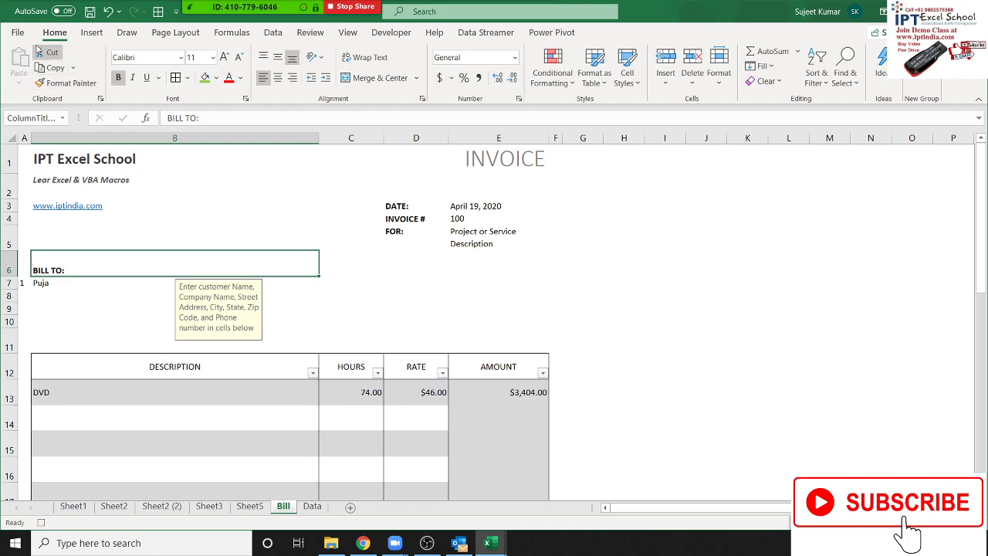
In Save As, name the file 1 and choose PDF (*.pdf) as the file type.
left_click(17, 31)
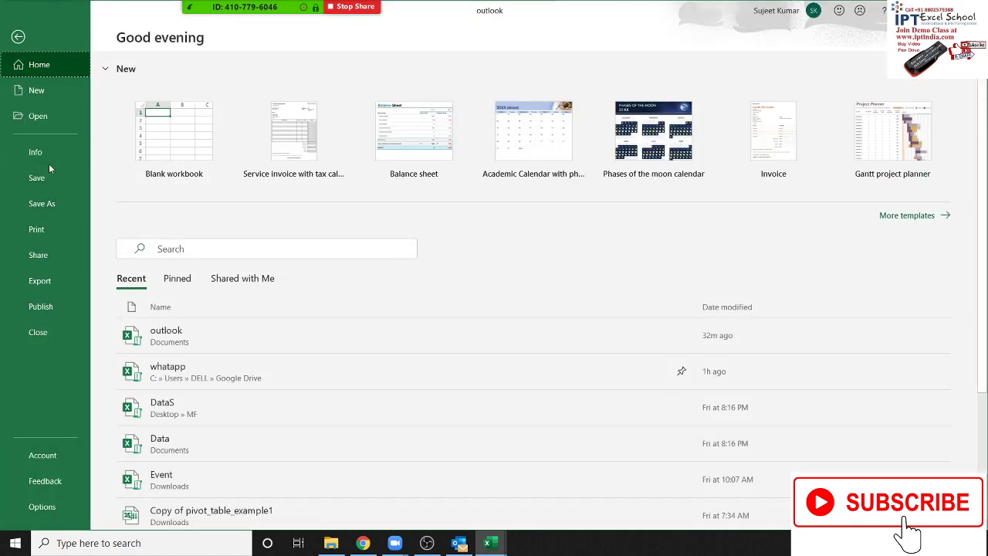
left_click(51, 204)
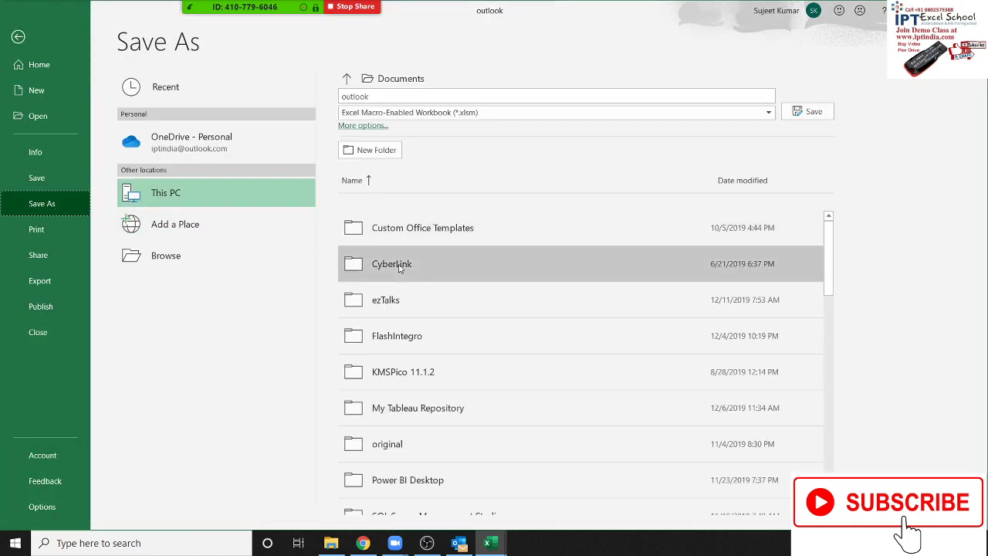
left_click(383, 96)
type("1")
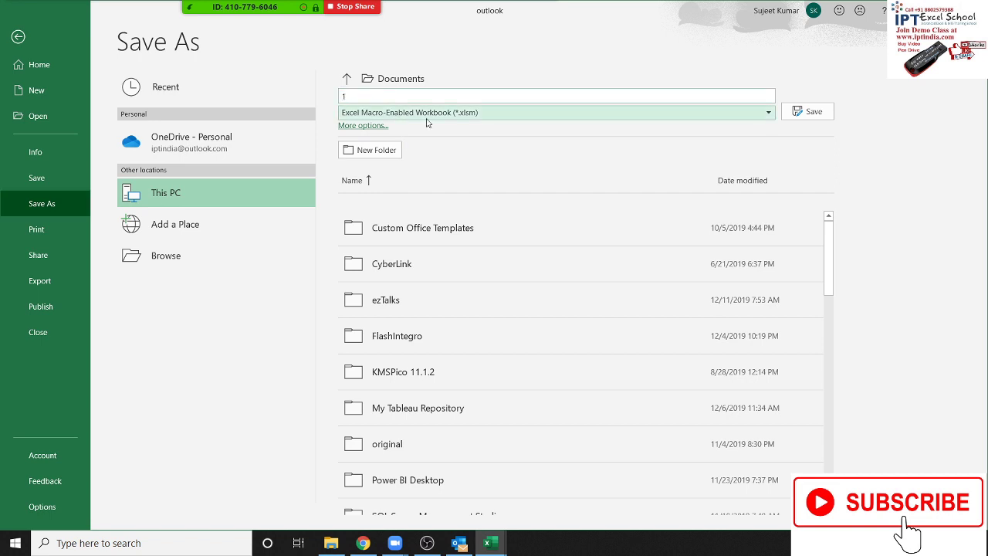
left_click(773, 114)
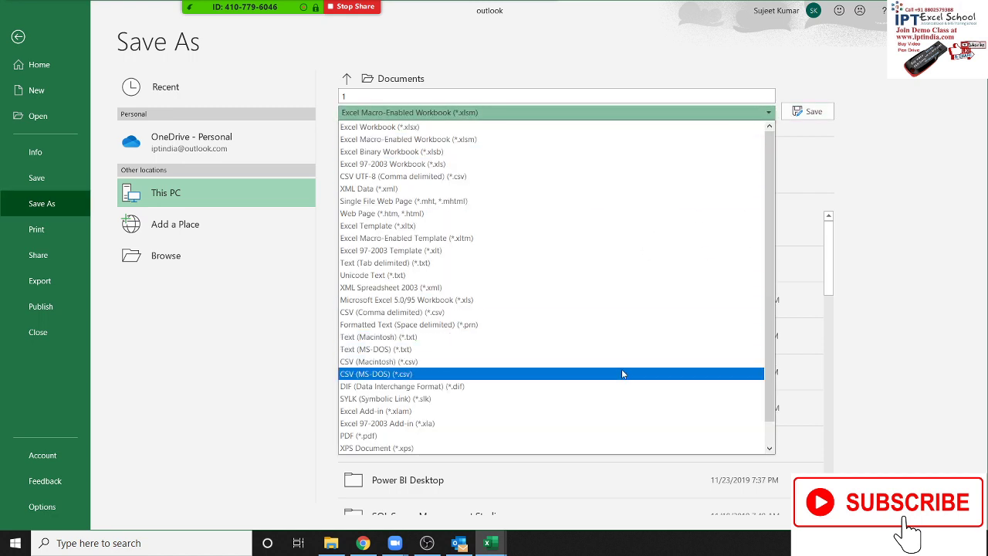
left_click(628, 436)
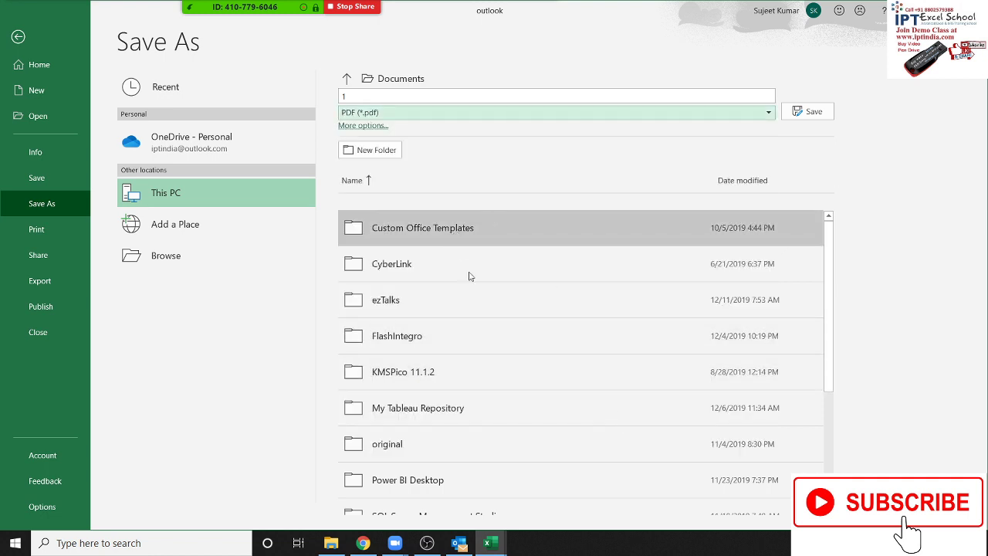
scroll(691, 328, "down", 3)
scroll(691, 328, "down", 1)
scroll(690, 328, "down", 1)
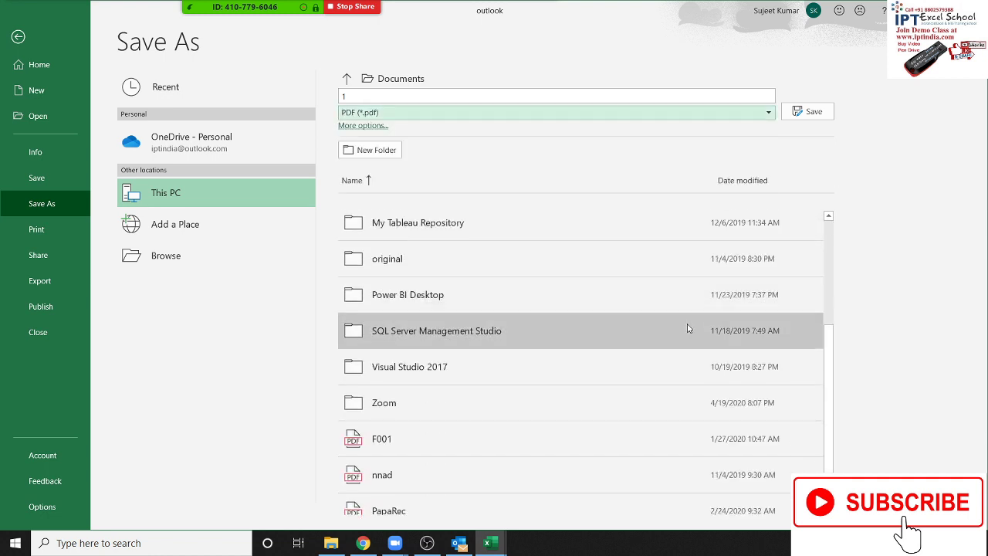
scroll(688, 328, "down", 1)
scroll(477, 387, "up", 1)
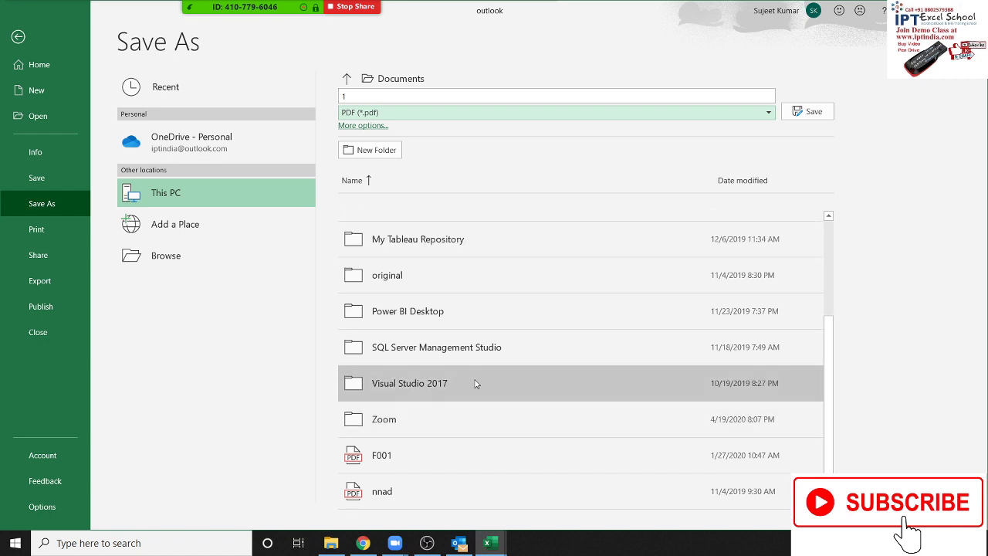
scroll(477, 384, "up", 1)
scroll(473, 380, "up", 2)
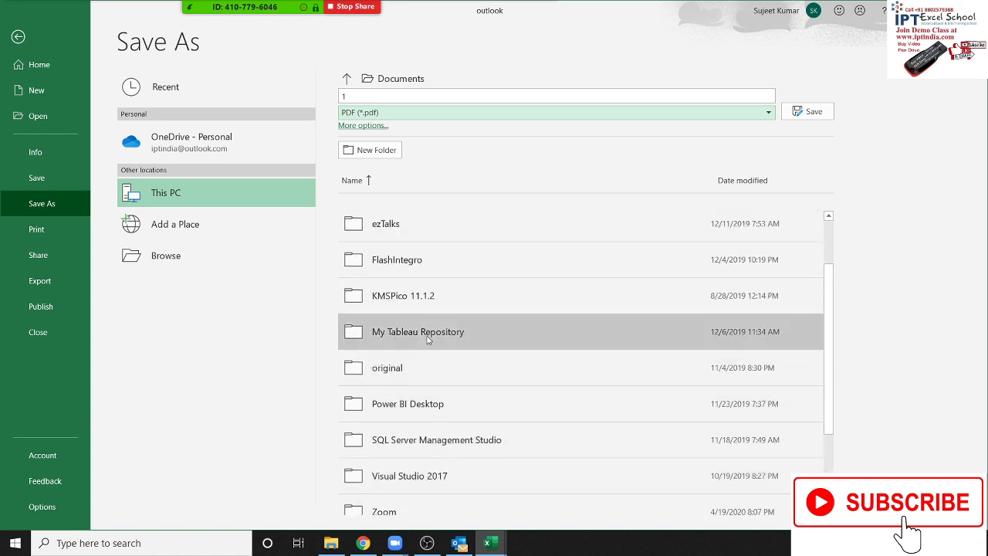
scroll(421, 328, "up", 1)
scroll(400, 290, "up", 1)
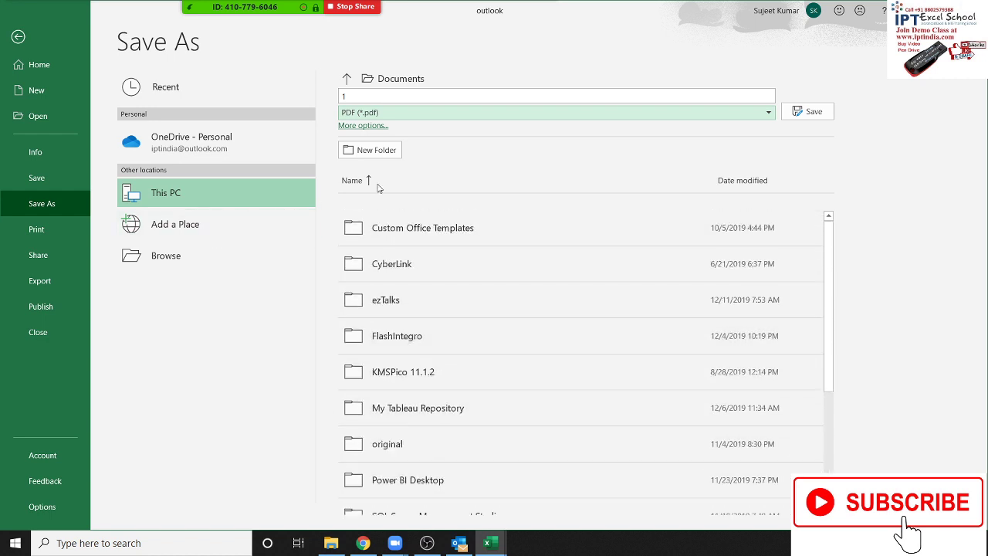
Browse to the F:\2020\1 folder on New Volume (F:) as the save location.
left_click(168, 263)
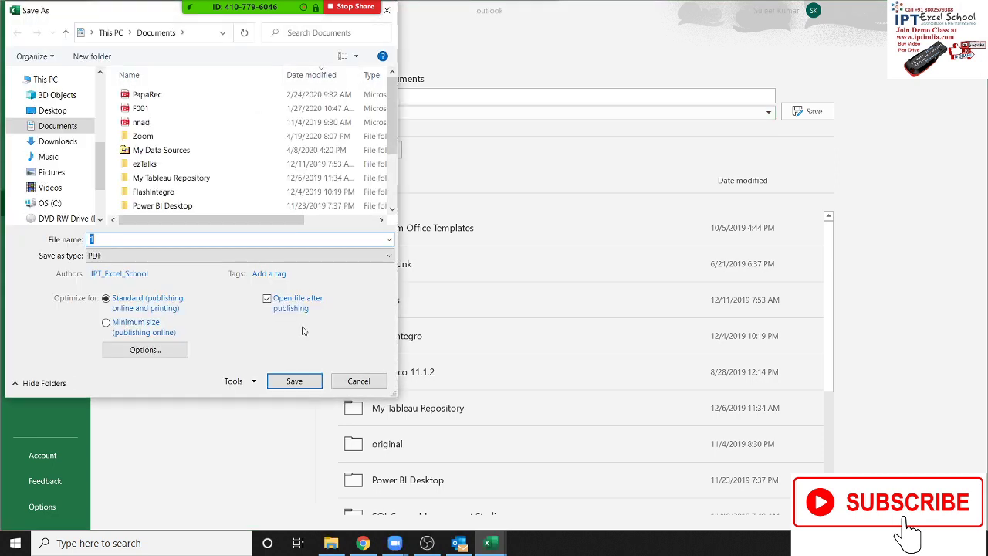
mouse_move(57, 141)
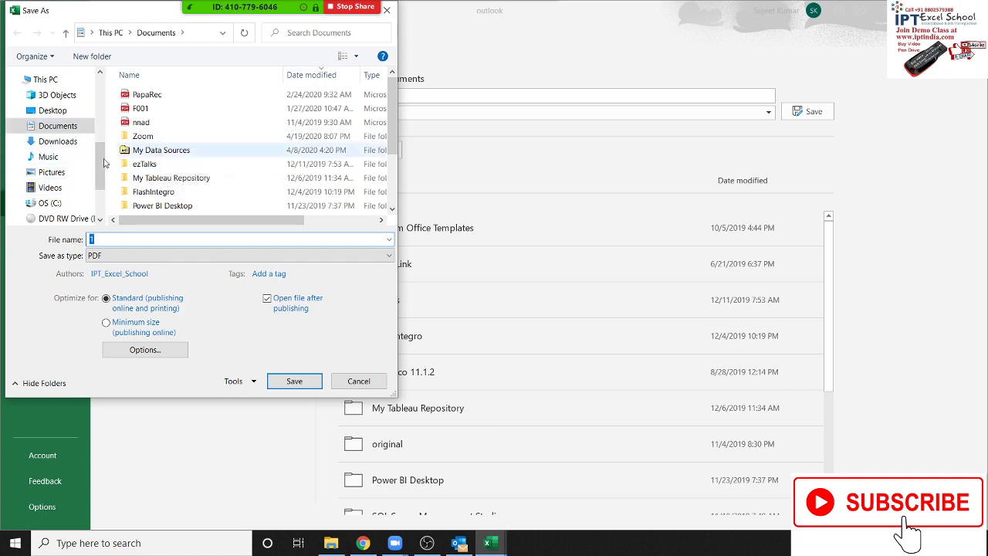
scroll(83, 209, "down", 1)
left_click(69, 213)
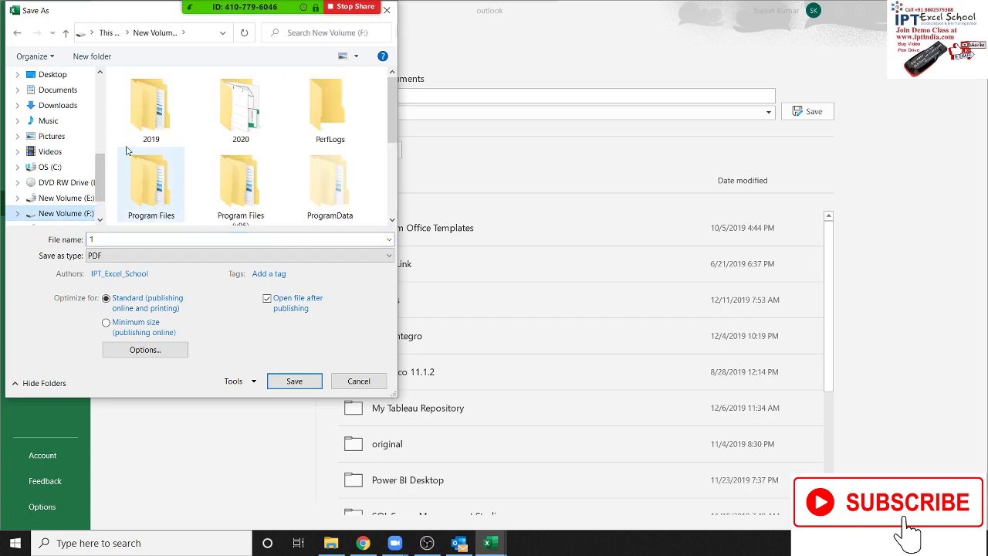
left_click_drag(392, 122, 395, 210)
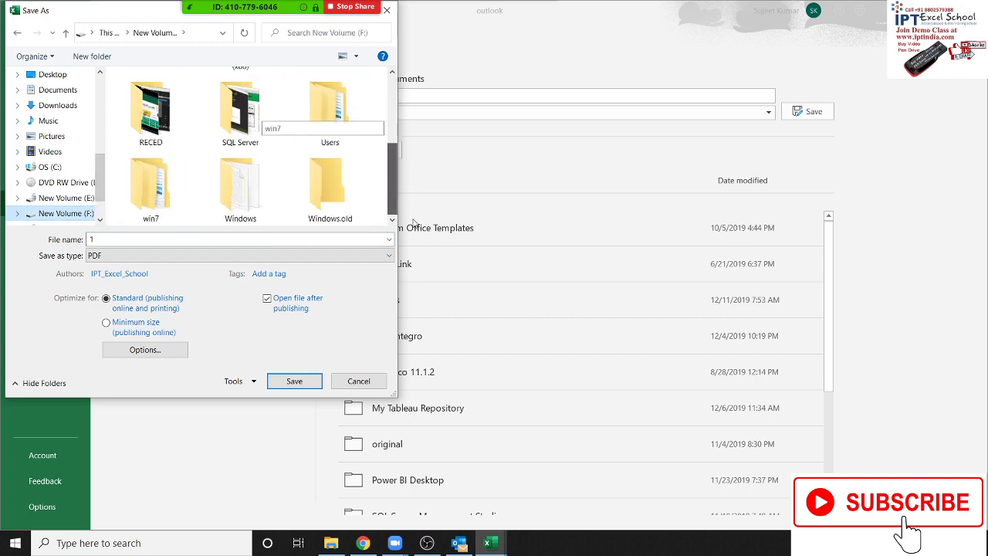
left_click_drag(415, 223, 410, 121)
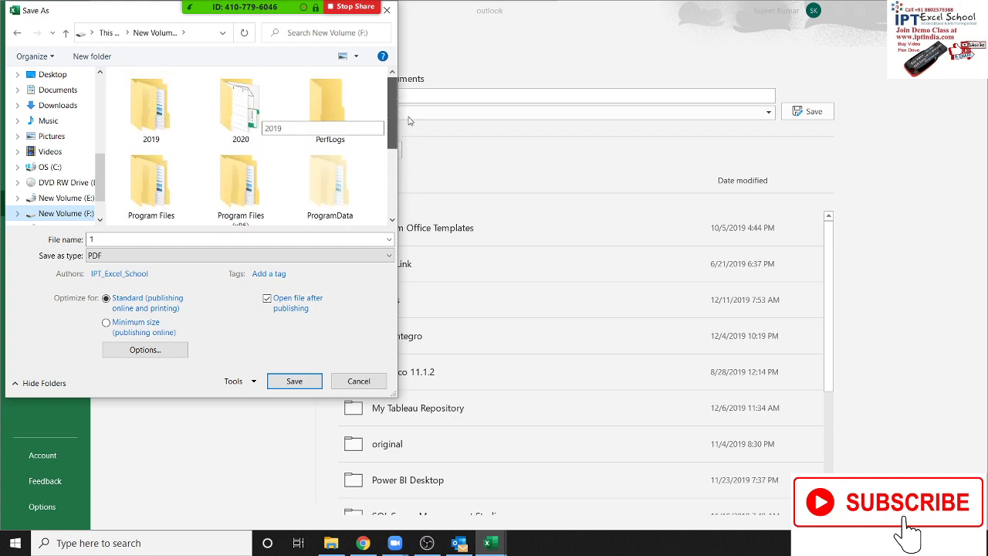
double_click(236, 120)
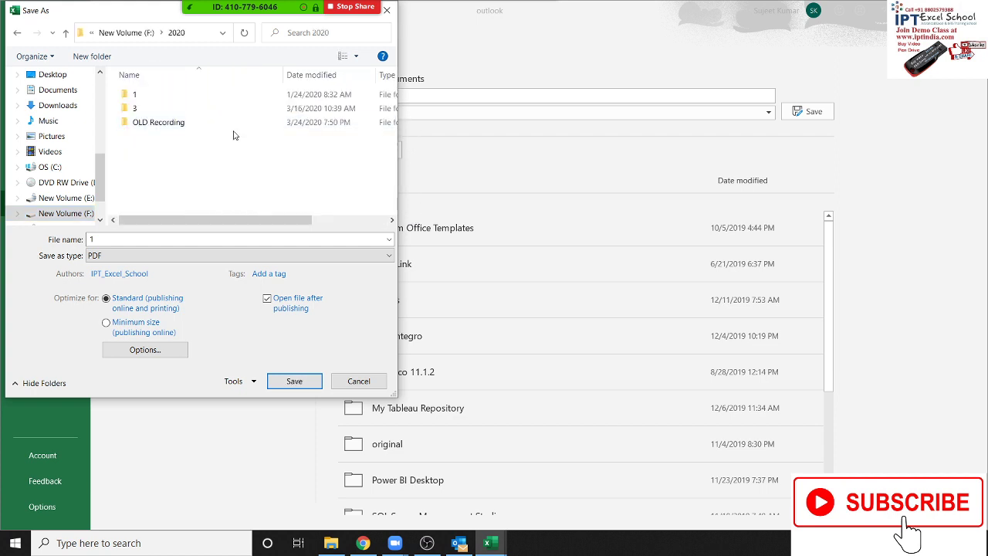
double_click(139, 96)
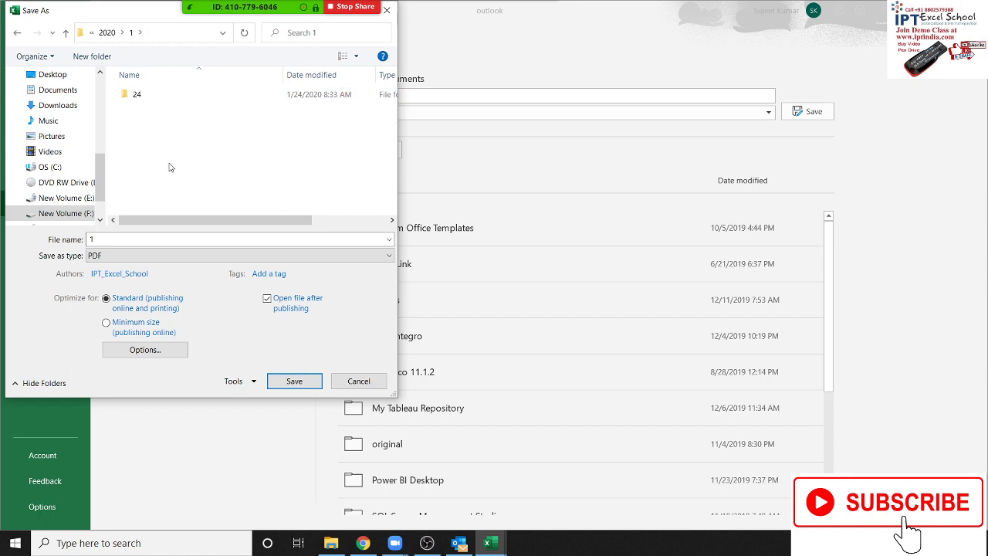
right_click(155, 128)
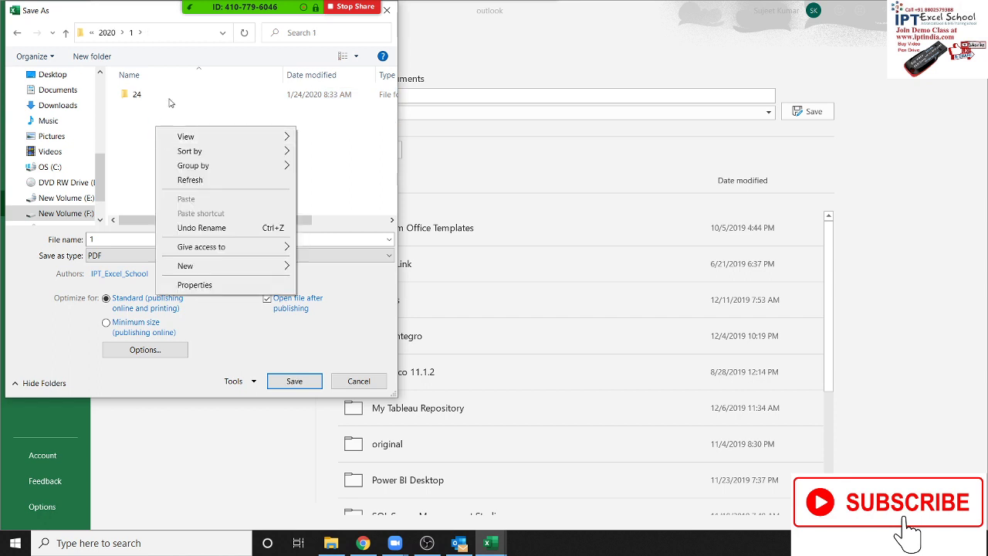
left_click(171, 105)
left_click(170, 32)
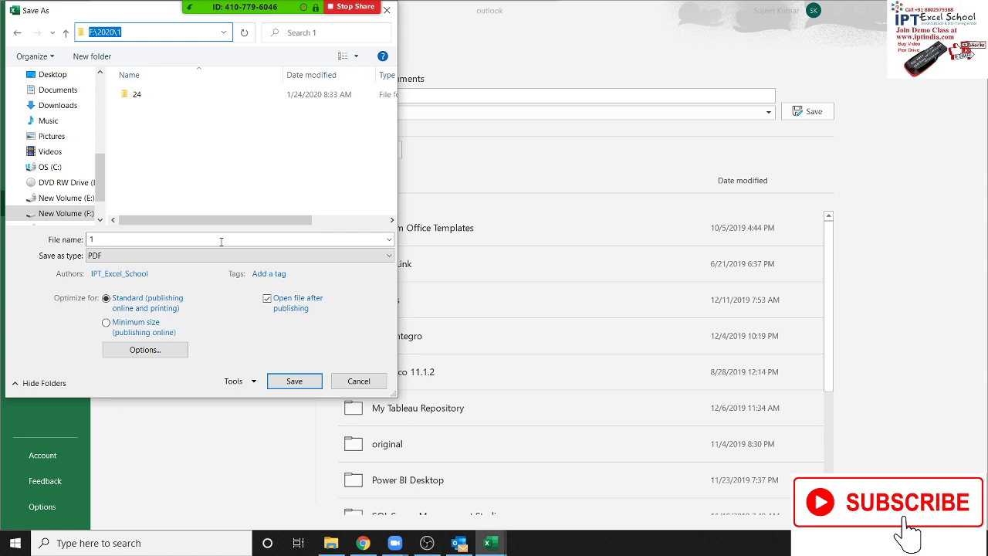
Accept the PDF options and save the invoice as 1.pdf there.
left_click(176, 351)
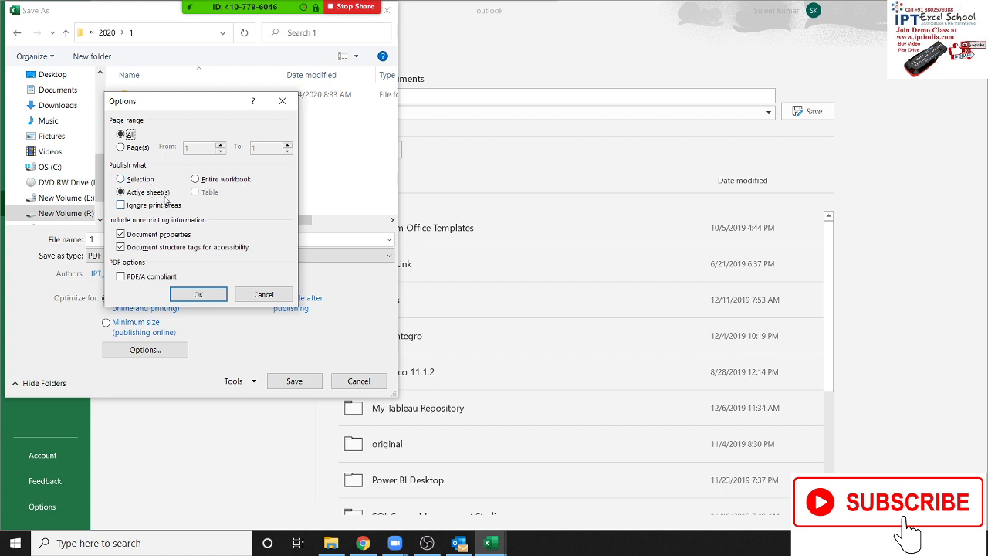
left_click(204, 295)
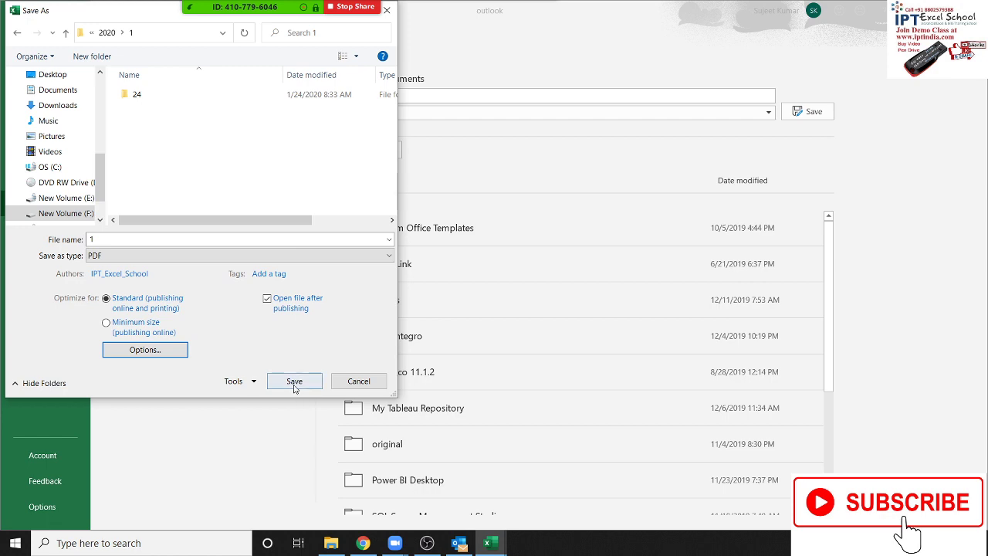
left_click(294, 382)
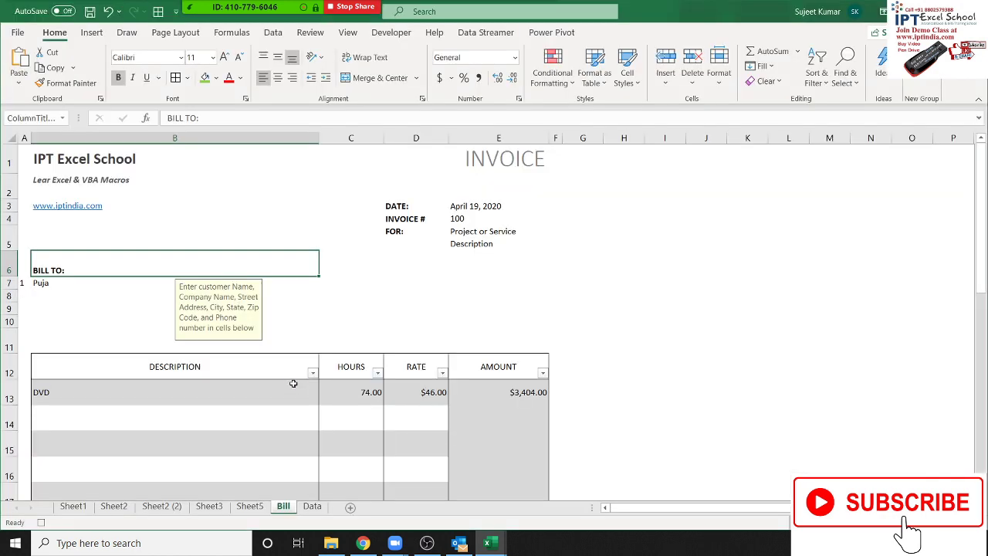
Return from the opened 1.pdf to the Bill sheet and select cell B4.
left_click(368, 328)
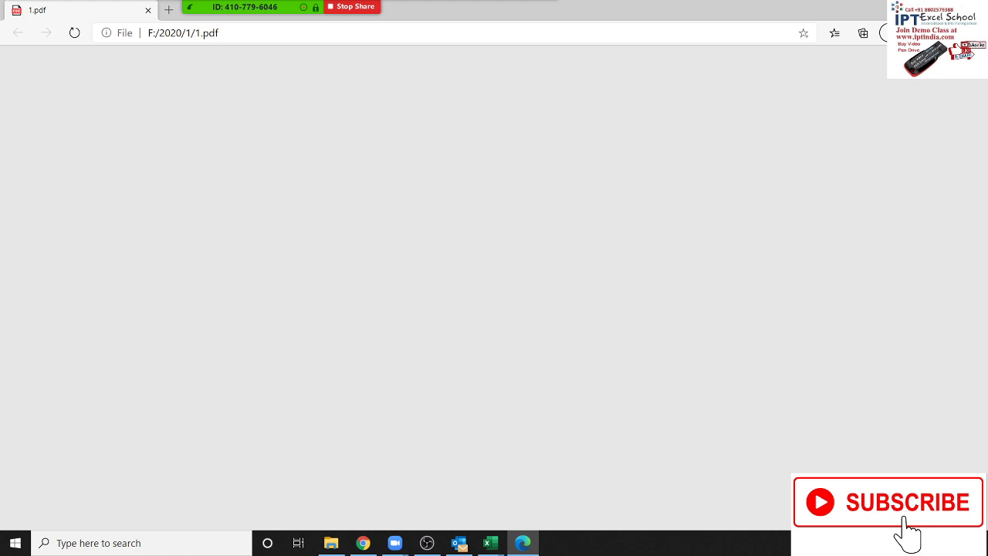
key("alt+Tab")
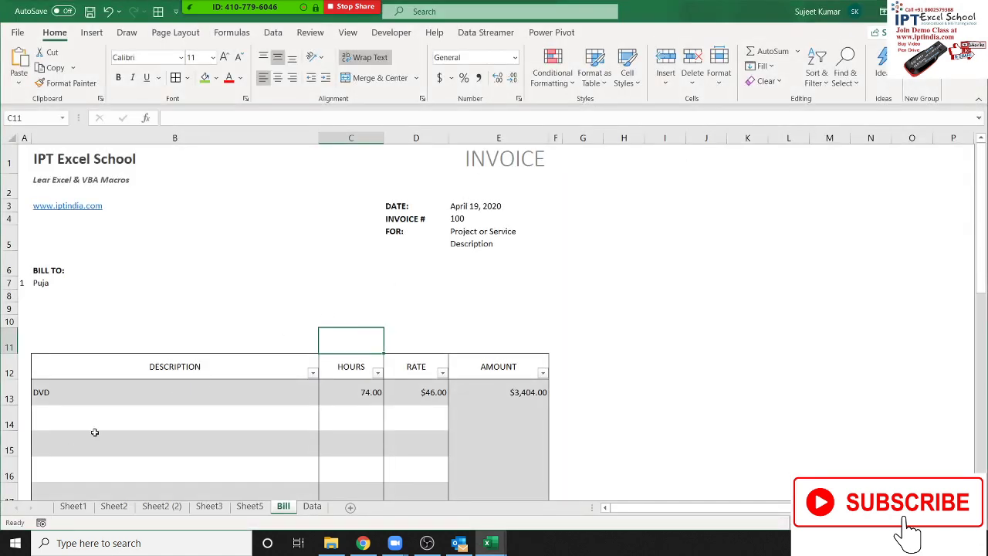
left_click(272, 216)
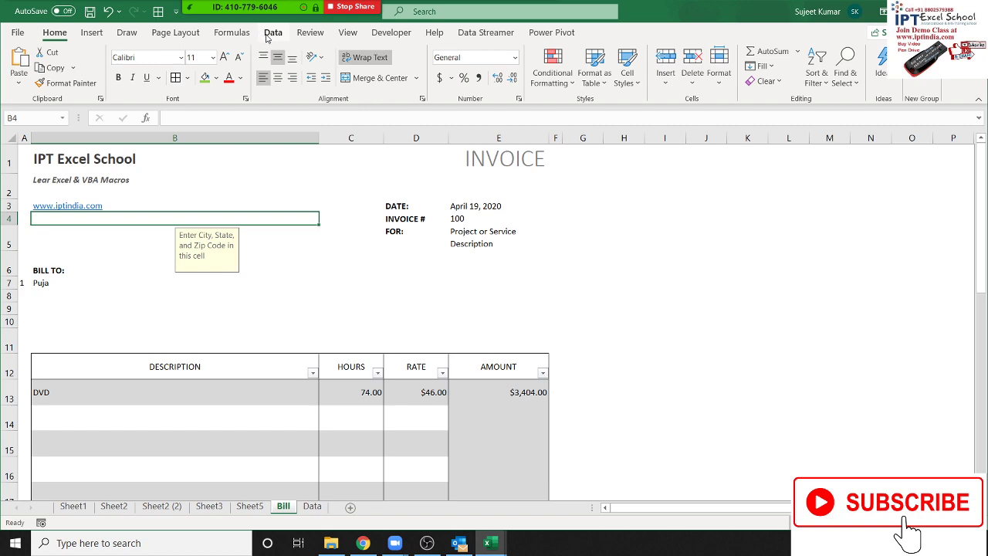
In Module2's recorded Macro1, change the export's OpenAfterPublish from True to False.
left_click(392, 32)
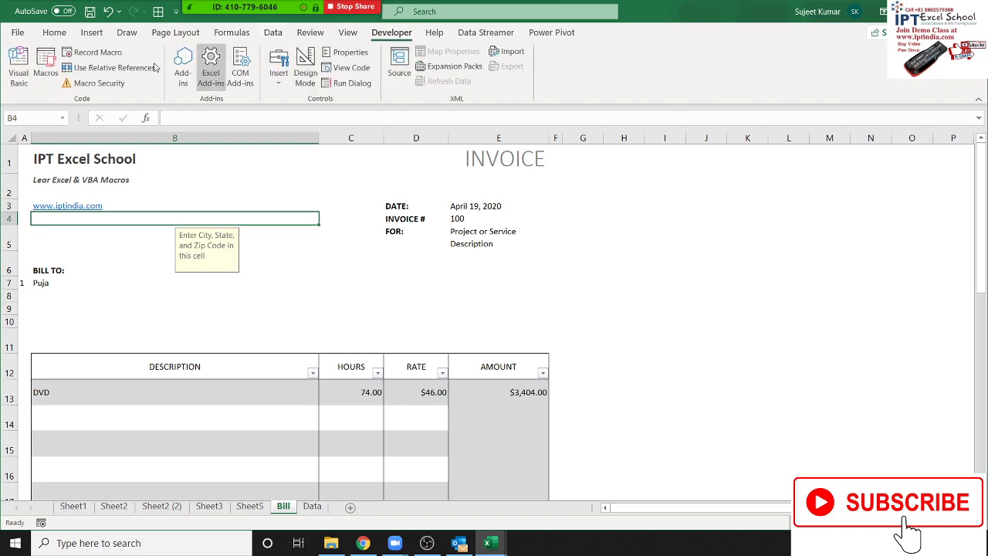
left_click(23, 67)
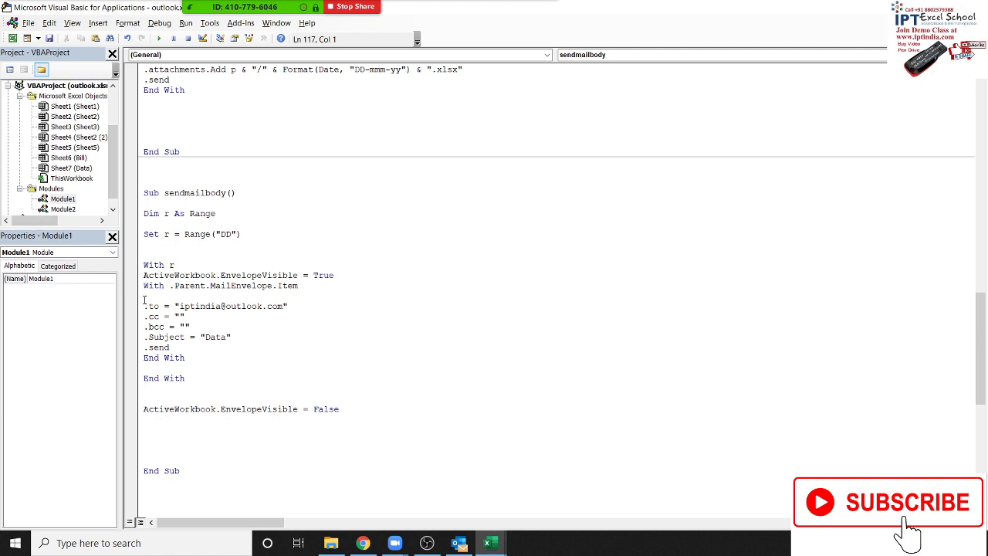
double_click(63, 210)
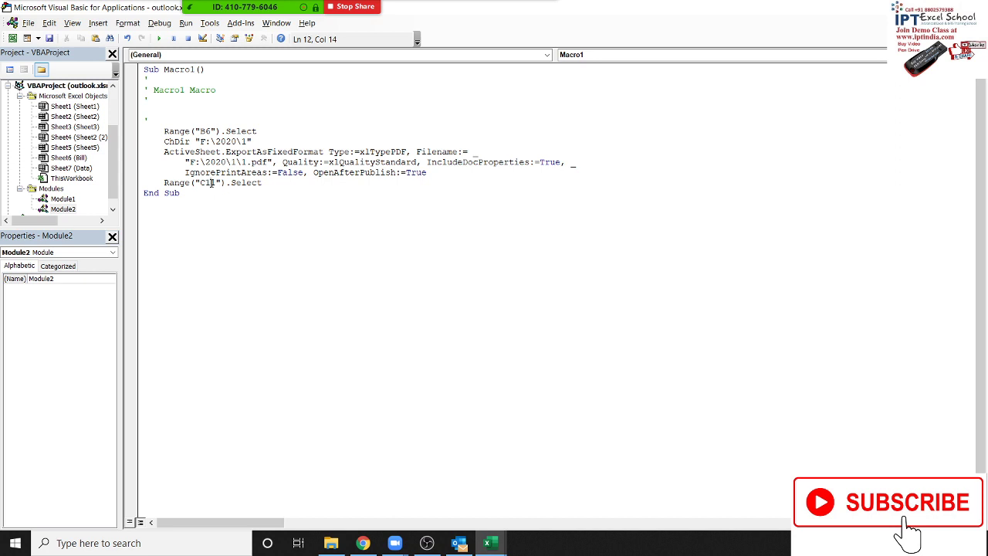
mouse_move(164, 152)
left_mouse_down()
mouse_move(376, 149)
mouse_move(429, 150)
mouse_move(434, 163)
mouse_move(551, 163)
left_mouse_up()
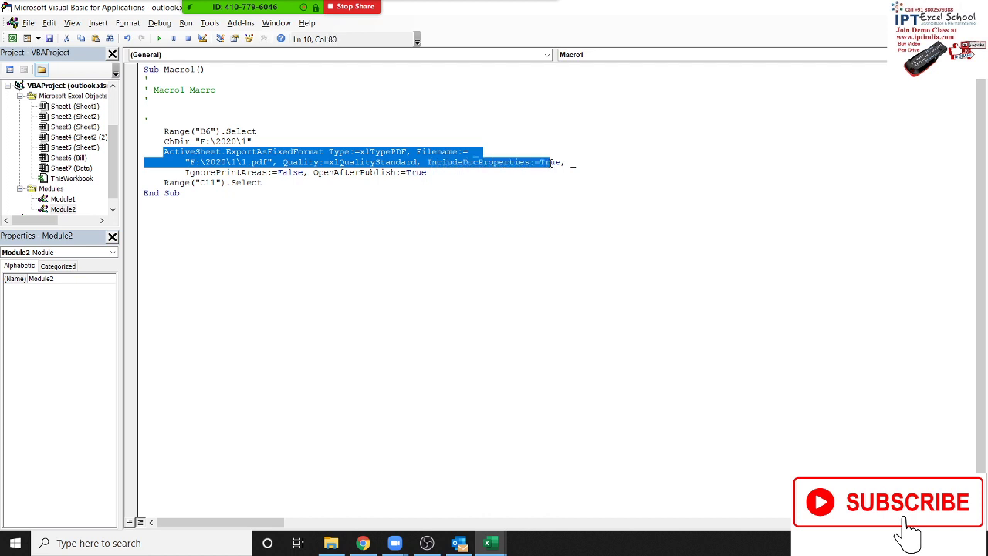
left_click_drag(552, 165, 551, 171)
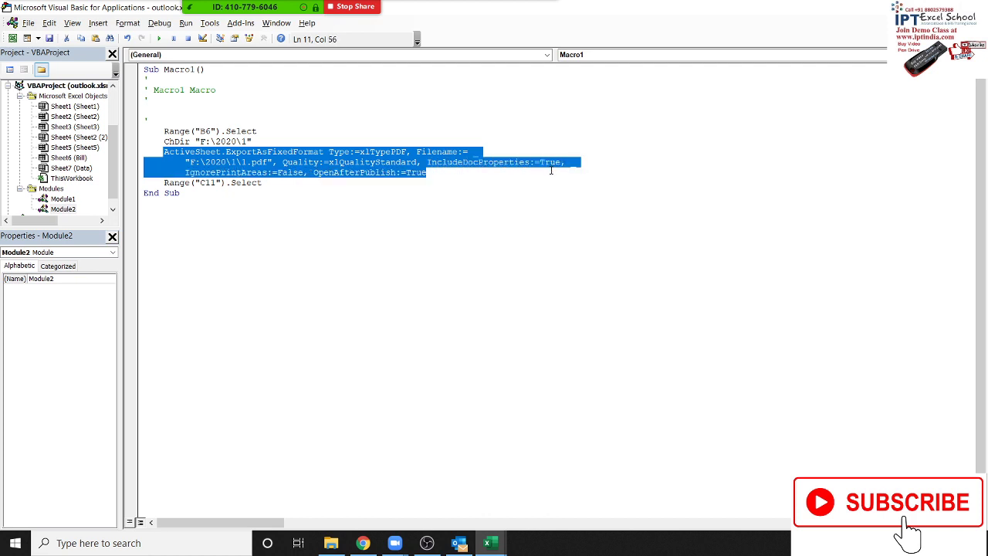
left_click(358, 183)
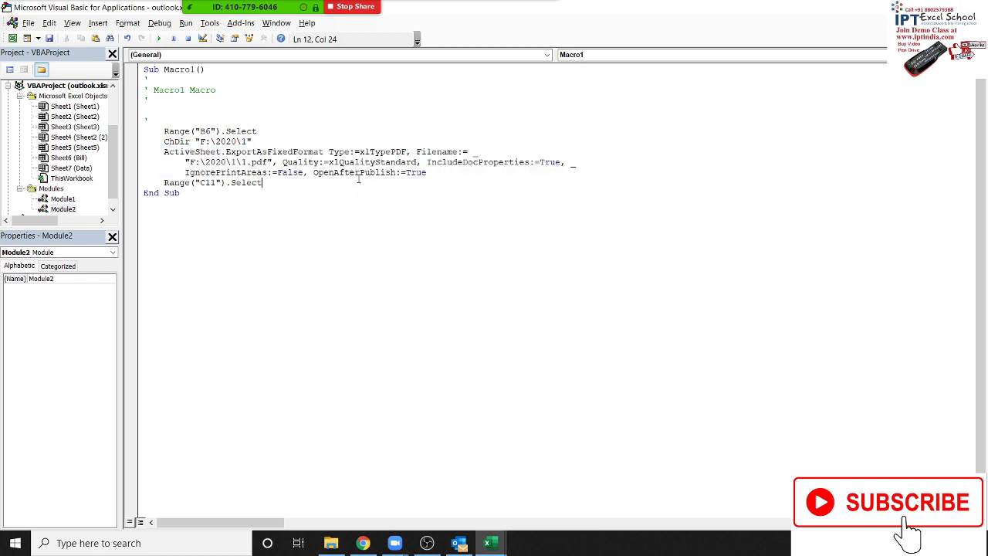
left_click_drag(305, 172, 380, 173)
double_click(417, 173)
type("fals")
left_click(416, 204)
Review the Quality and IgnorePrintAreas arguments, select the whole export statement, and show Module1's code.
left_click(292, 163)
double_click(352, 164)
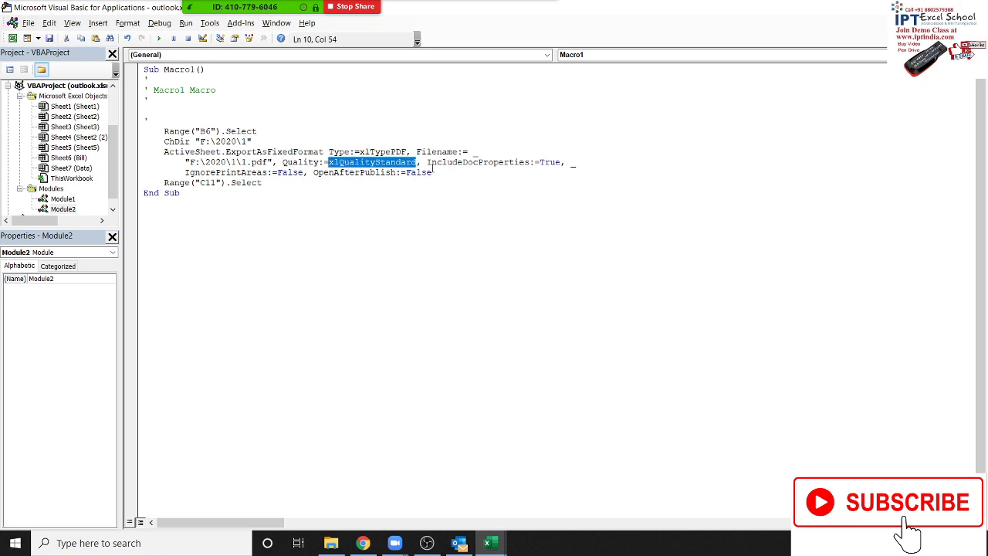
double_click(237, 173)
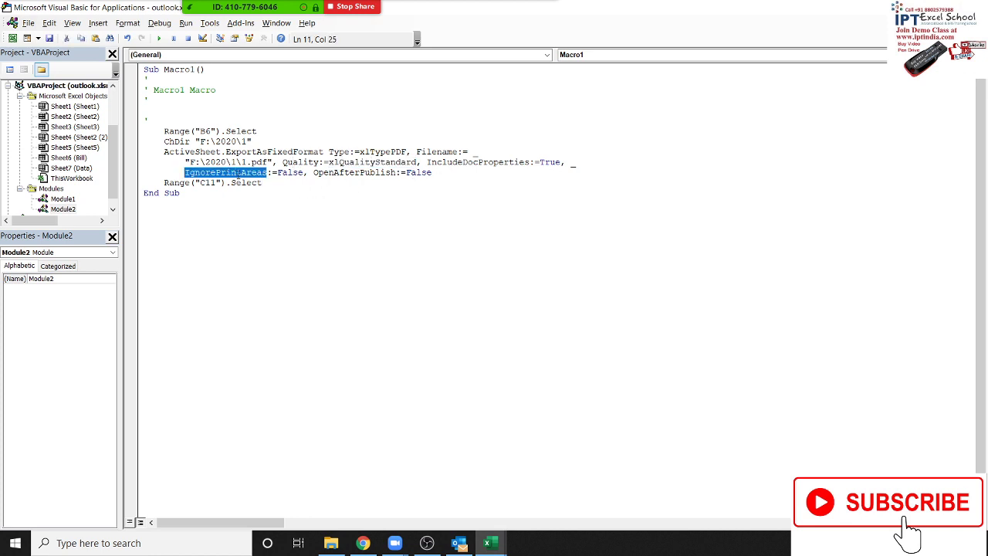
left_click(284, 182)
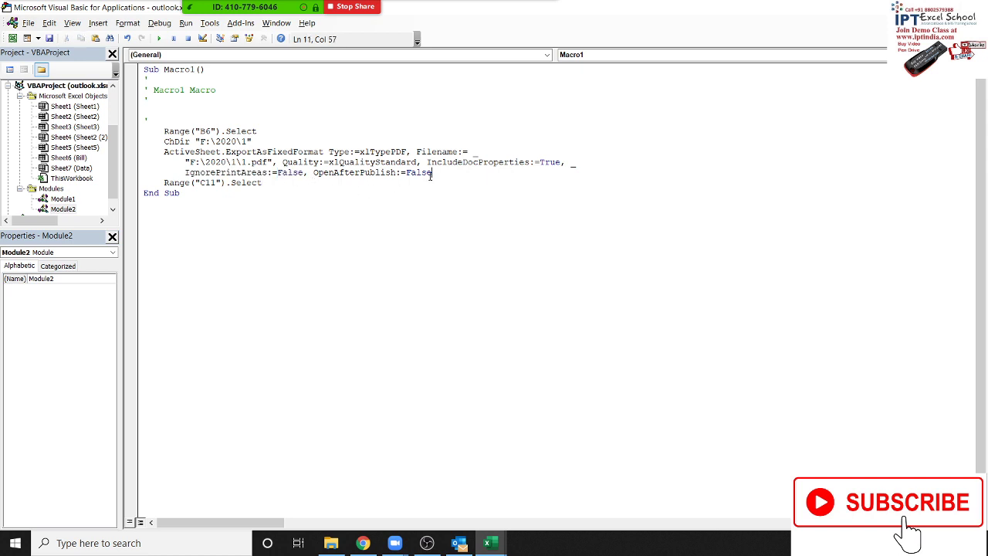
left_click_drag(432, 173, 163, 153)
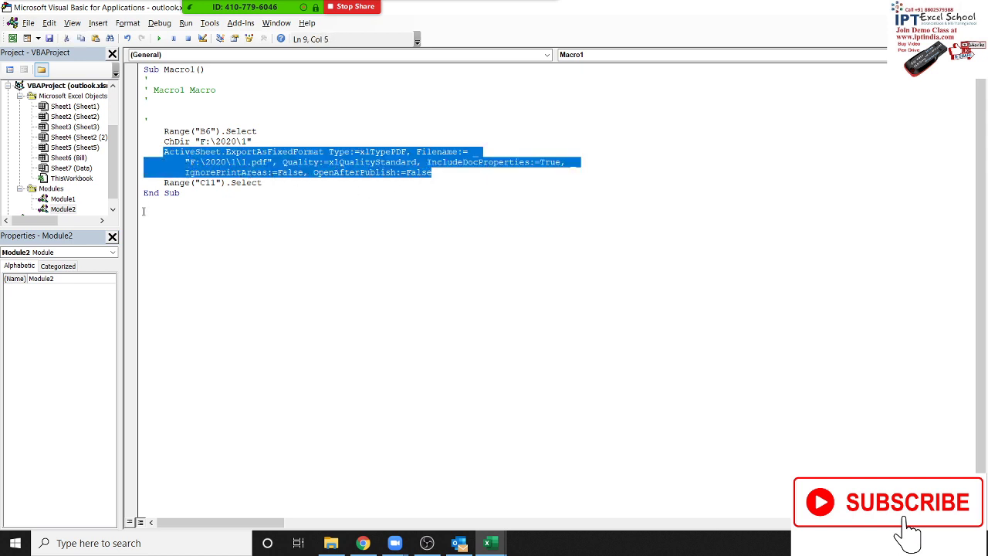
double_click(63, 198)
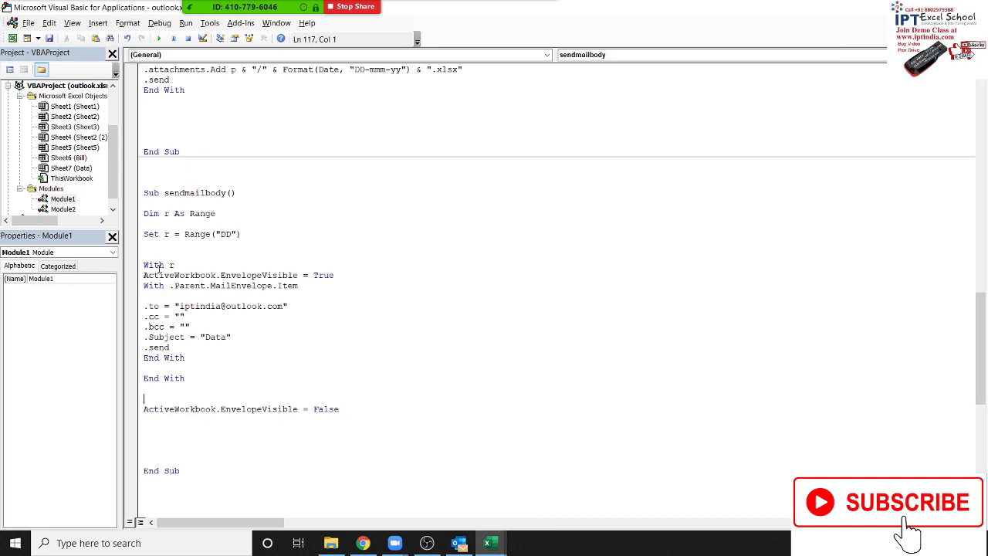
Create a new empty sendpdf macro below the existing procedures.
key("Return")
key("Return")
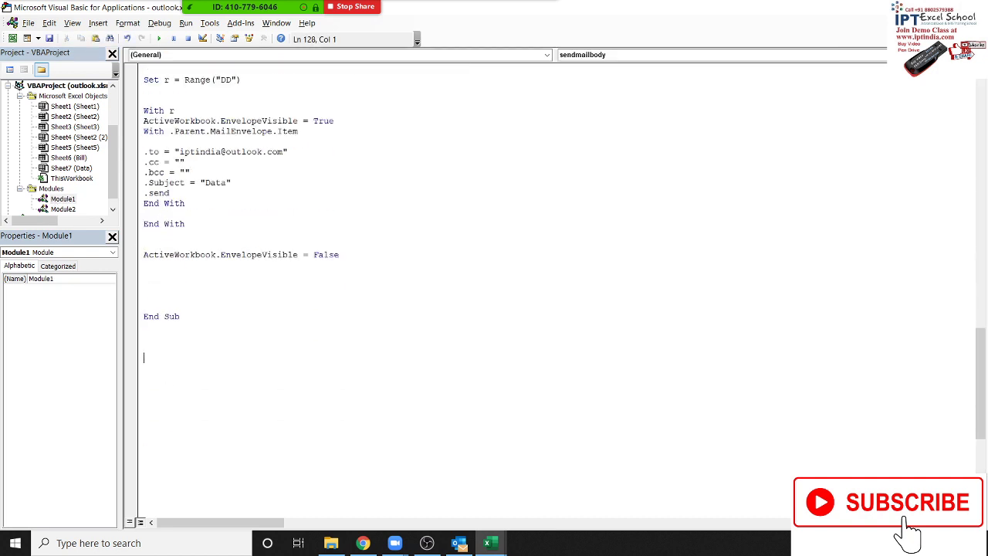
type("sub ")
type("se")
type("nd ps")
key("BackSpace")
key("BackSpace")
key("BackSpace")
type("p")
key("Return")
key("Return")
key("Return")
key("Return")
key("Return")
key("Return")
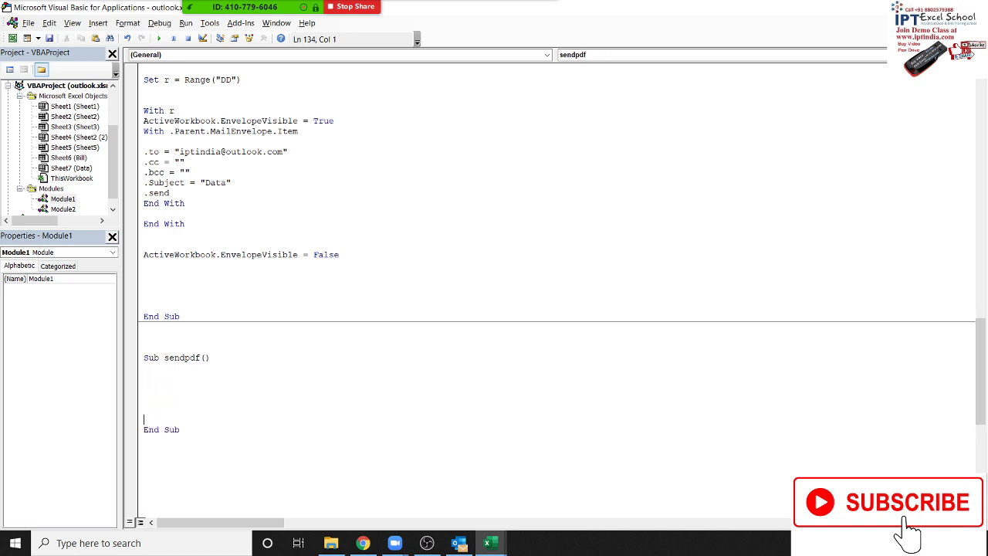
key("Return")
scroll(163, 355, "down", 4)
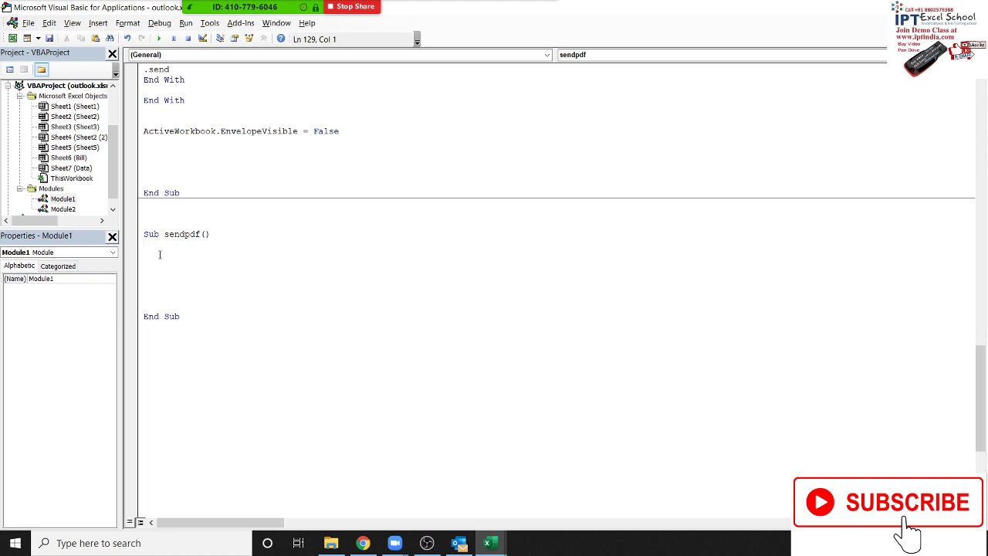
key("Return")
Start a For i = 2 loop, matching the first ID row in Data.
type("for i = ")
type("2 to")
key("alt+F11")
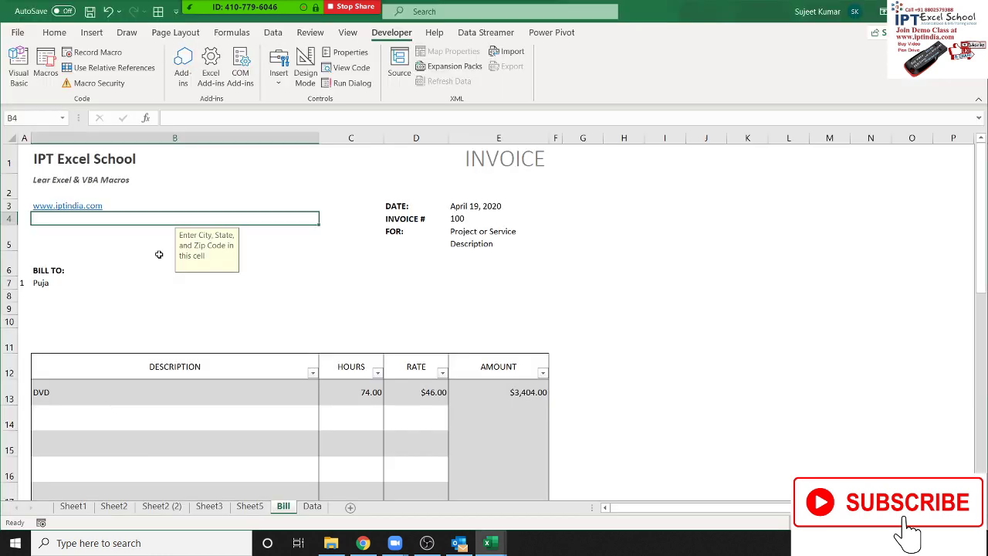
left_click(312, 506)
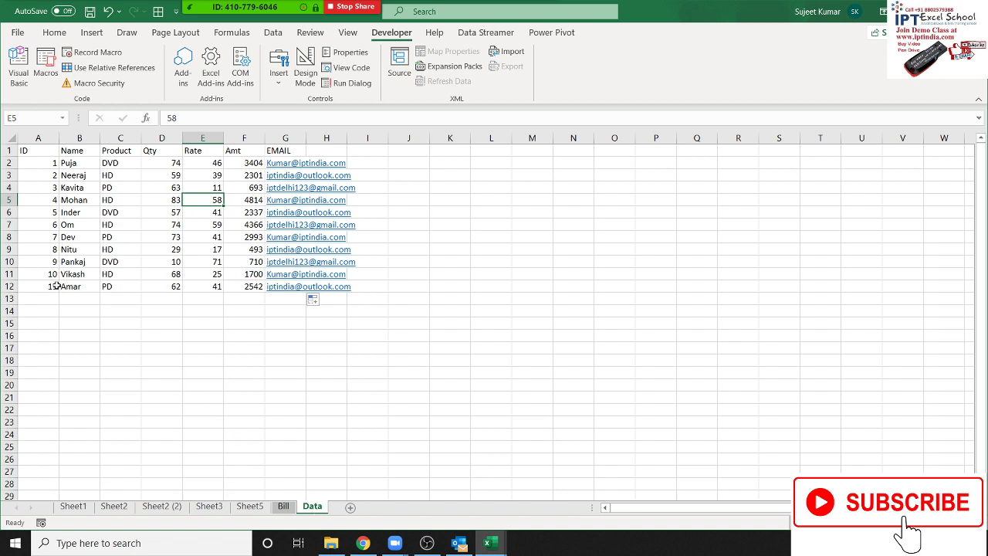
left_click(37, 164)
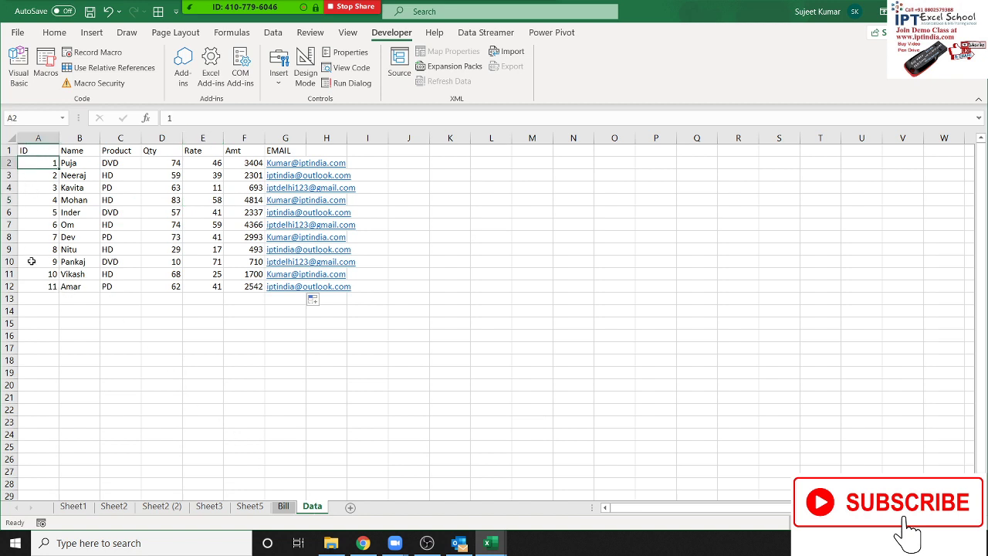
key("alt+F11")
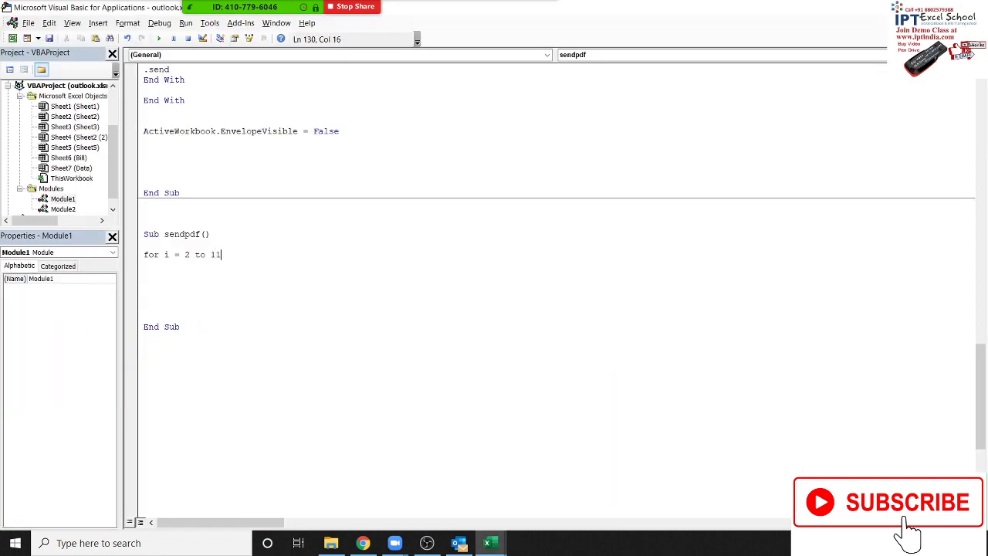
key("Return")
Add a Sheets("Bill").Select line inside the loop.
type("eets")
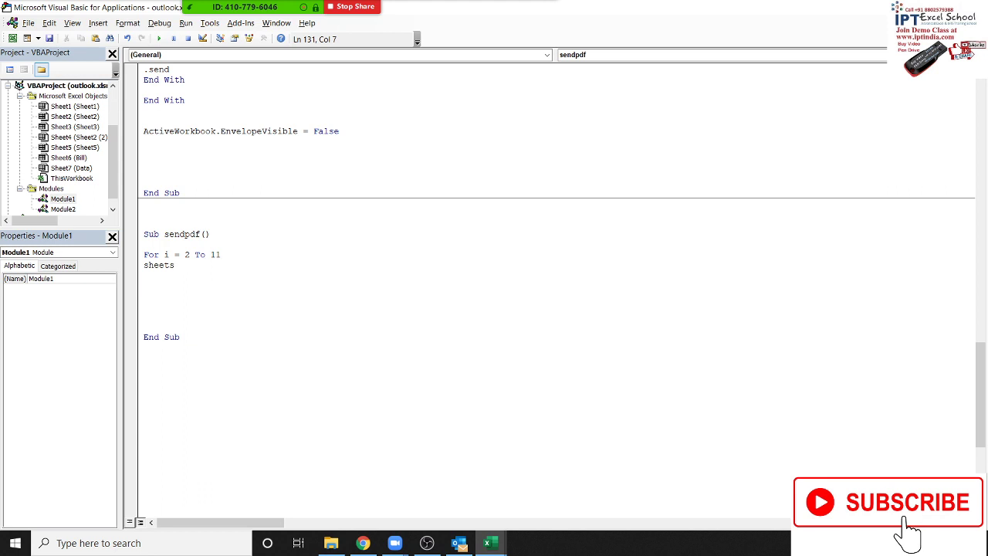
type("ill")
key("BackSpace")
key("BackSpace")
key("BackSpace")
key("BackSpace")
key("BackSpace")
type("(\"")
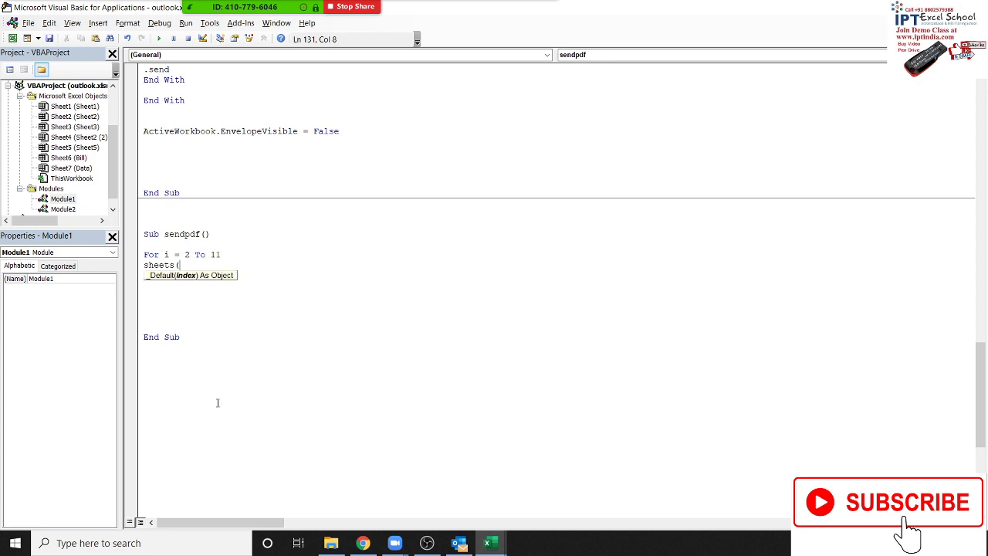
type("bi")
type("l")
left_click(218, 405)
key("Return")
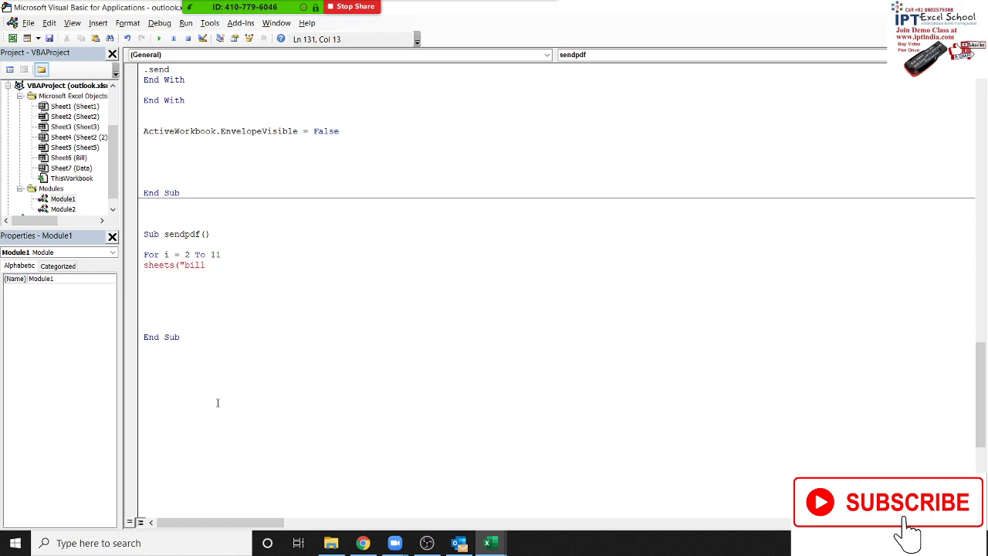
type("\")sel")
type("ect")
key("Return")
Set Bill's A7 value to Sheets("Data").Range("A" & i).Value.
type("r")
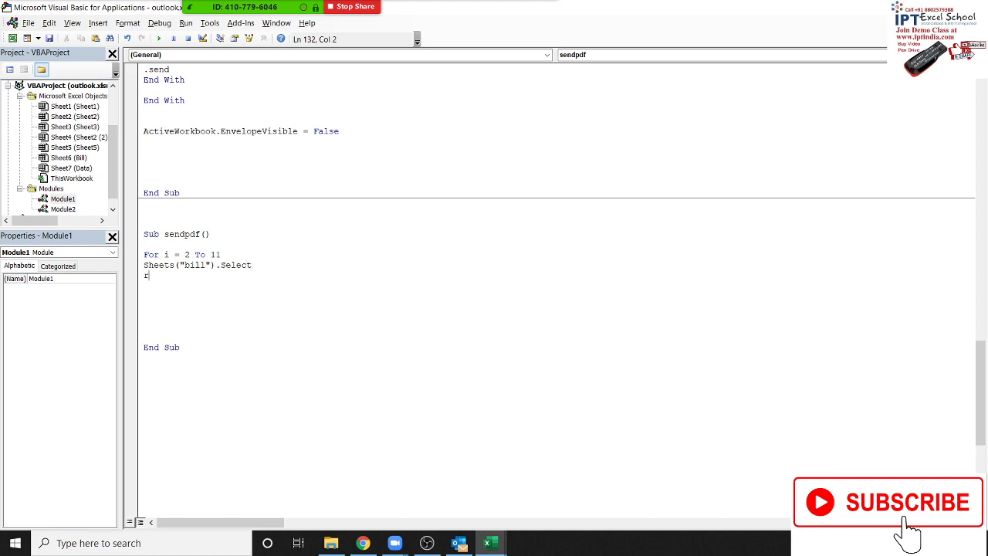
type("ange(")
key("alt+F11")
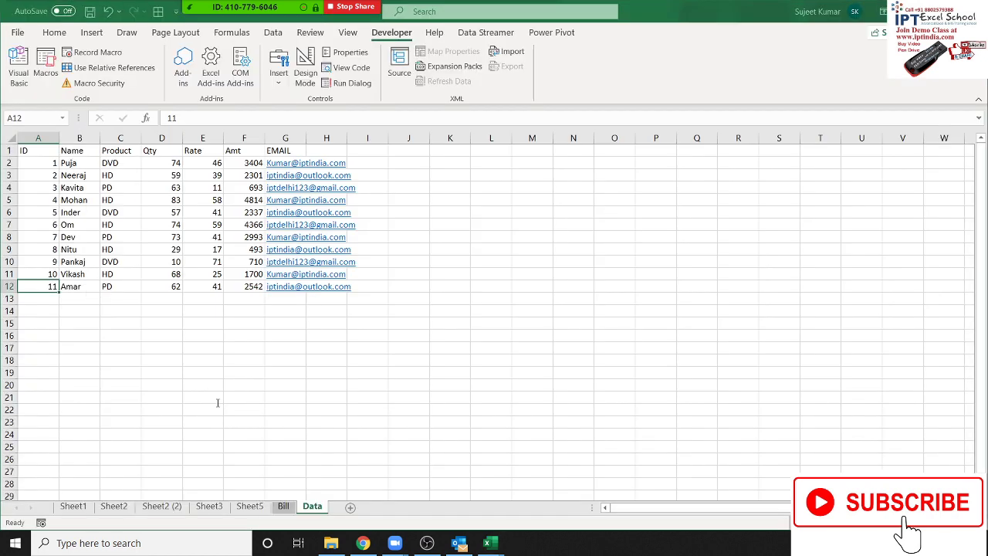
left_click(52, 163)
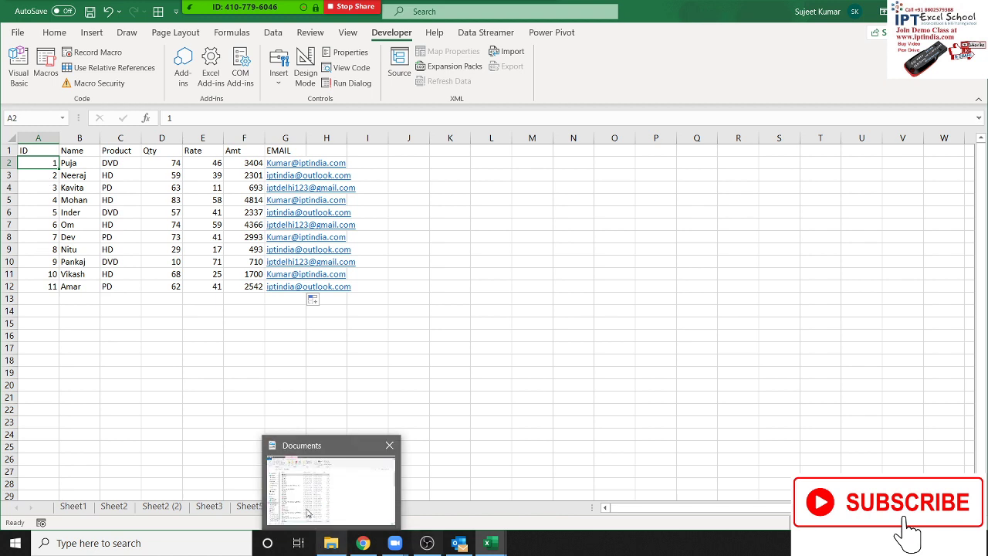
left_click_drag(179, 448, 202, 448)
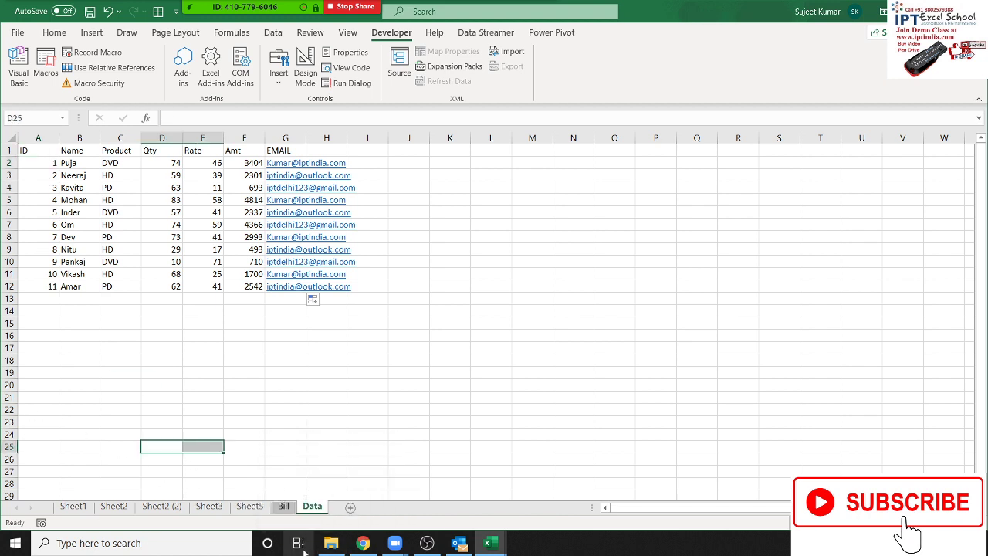
left_click(283, 507)
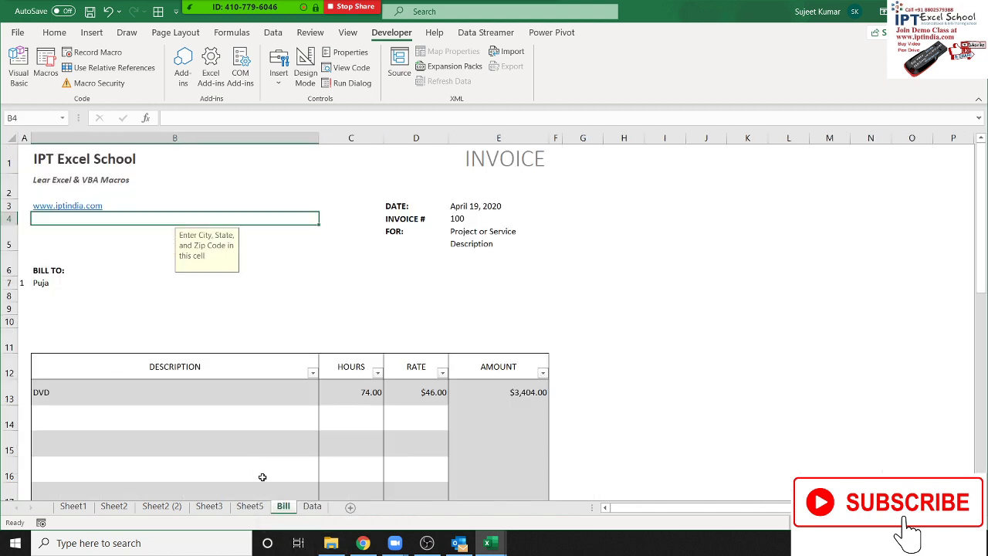
left_click(23, 284)
key("alt+Tab")
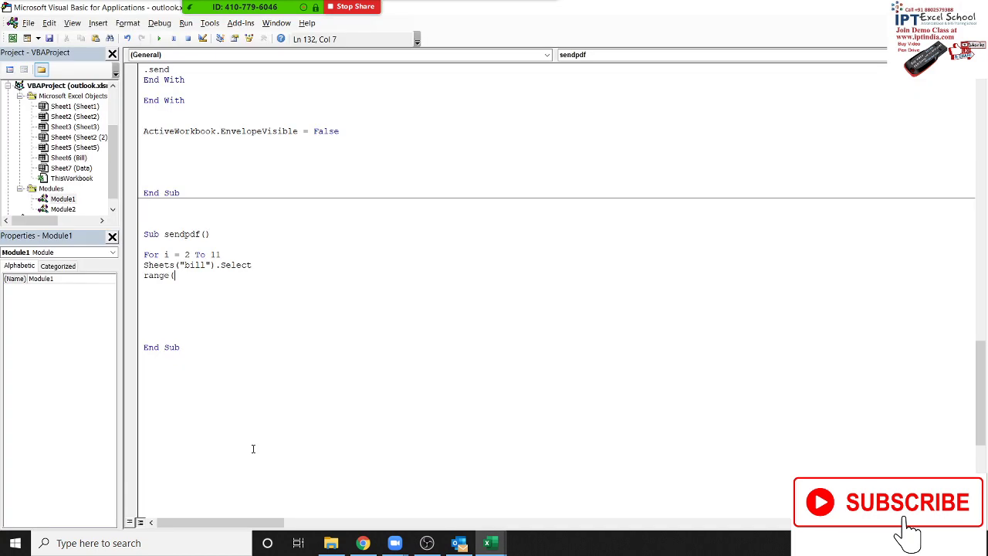
type("\"A")
type("7\").")
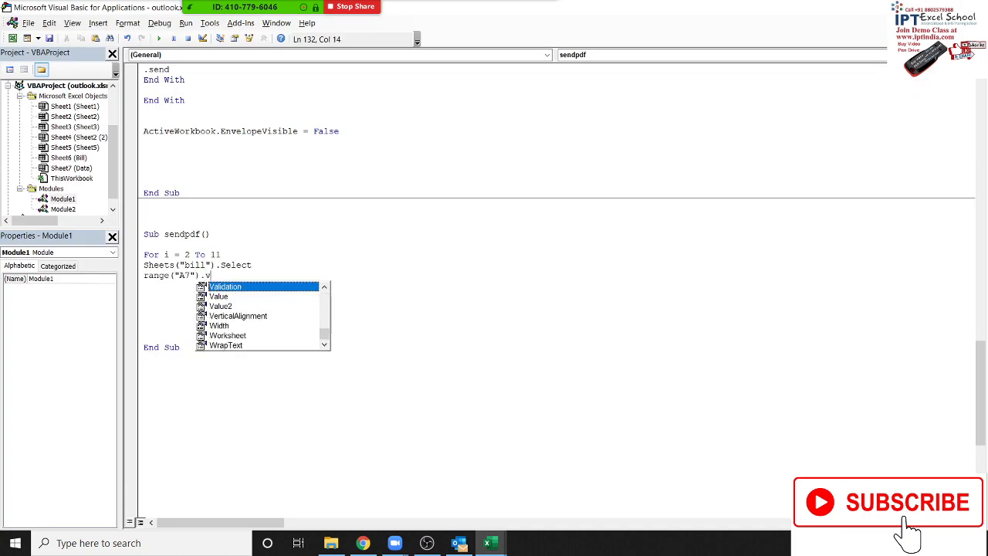
type("v")
key("Tab")
type("=sh")
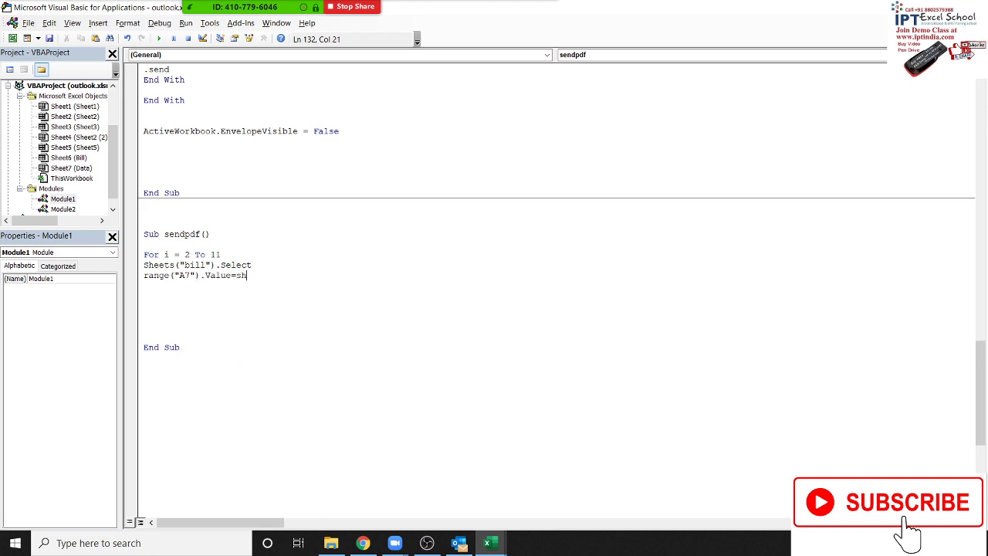
type("eets(")
key("alt+F11")
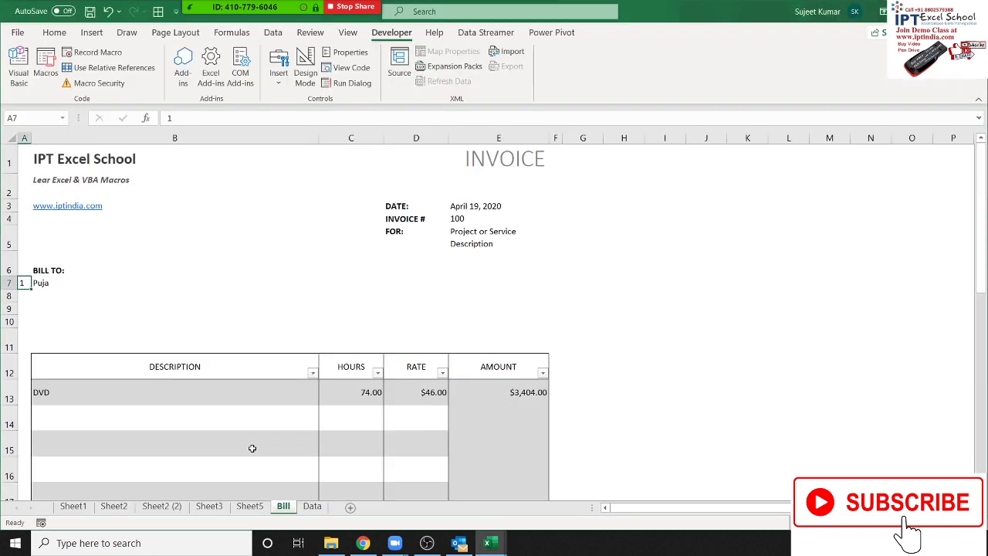
key("alt+F11")
type("\"A7\").Value=sheets(")
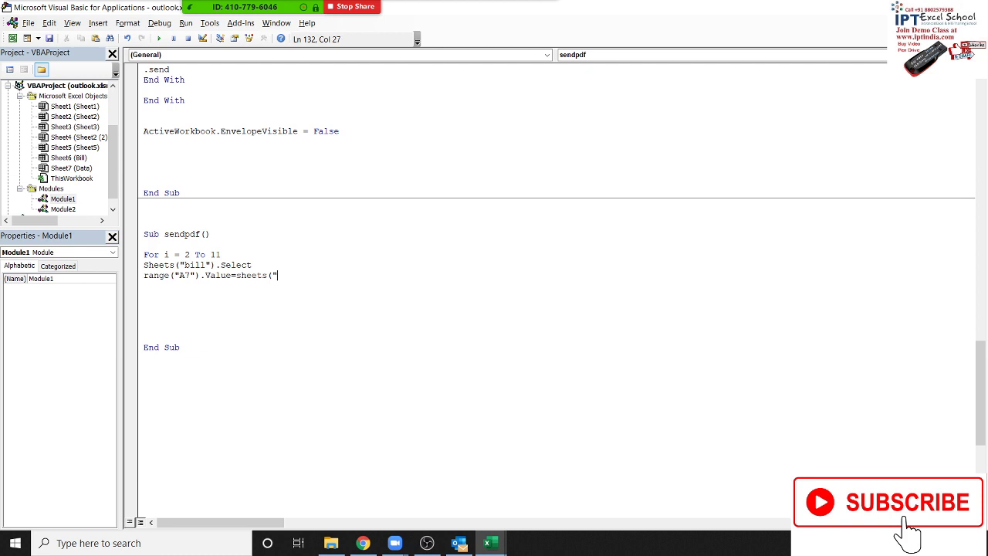
type("Data\")")
type(".range")
type("(\"A\" ")
type("&i")
type(")")
type("va")
type("lue")
key("Return")
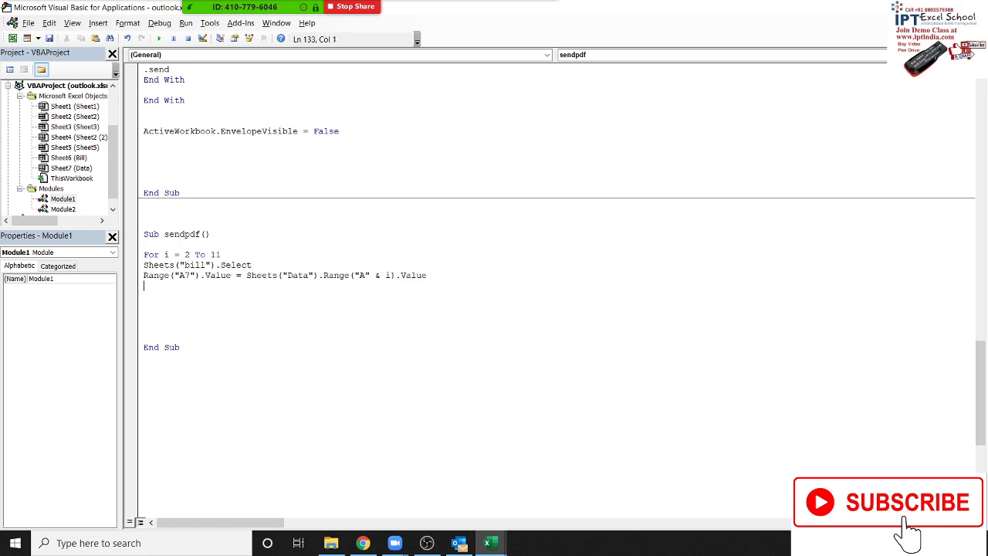
Paste the ExportAsFixedFormat PDF statement under the A7 line and indent it.
key("Return")
type("ActiveSheet.ExportAsFixedFormat Type:=xlTypePDF, Filename:= _         \"F:\\2020\\1\\1.pdf\", Quality:=xlQualityStandard, IncludeDocProperties:=True, _         IgnorePrintAreas:=False, OpenAfterPublish:=False")
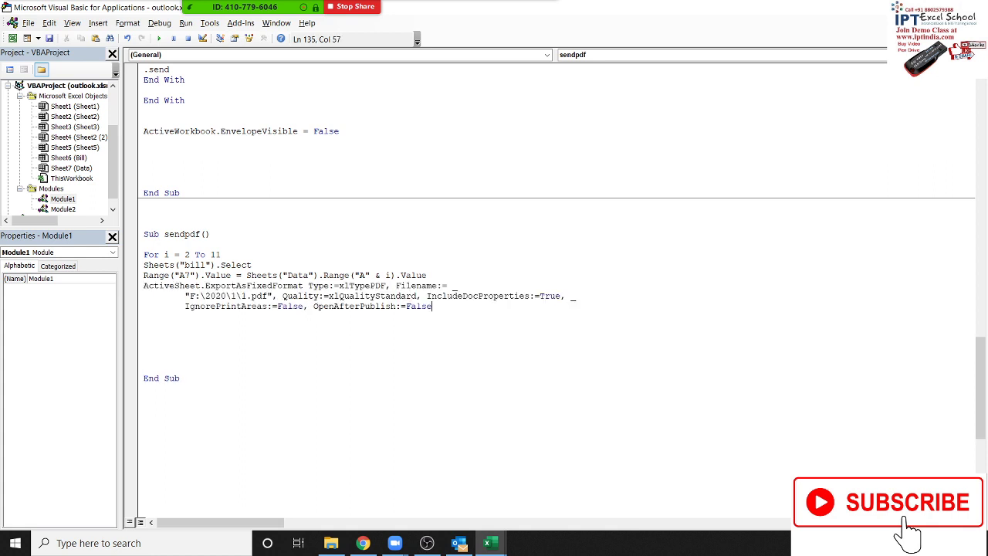
left_click(143, 316)
left_click(145, 289)
key("Tab")
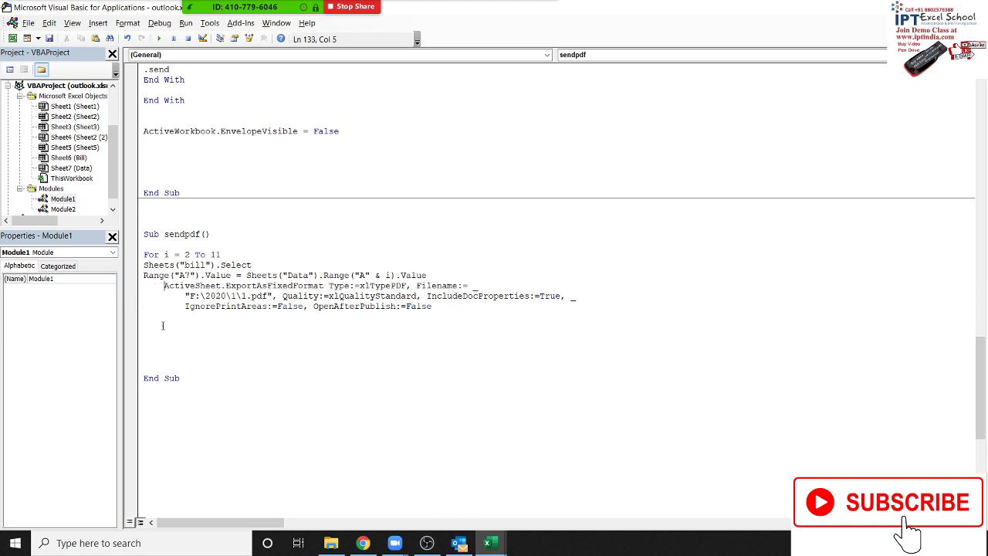
left_click(170, 325)
key("Return")
Select the Outlook Set App through End With block in sendmail_1.
scroll(179, 298, "up", 4)
scroll(178, 297, "up", 2)
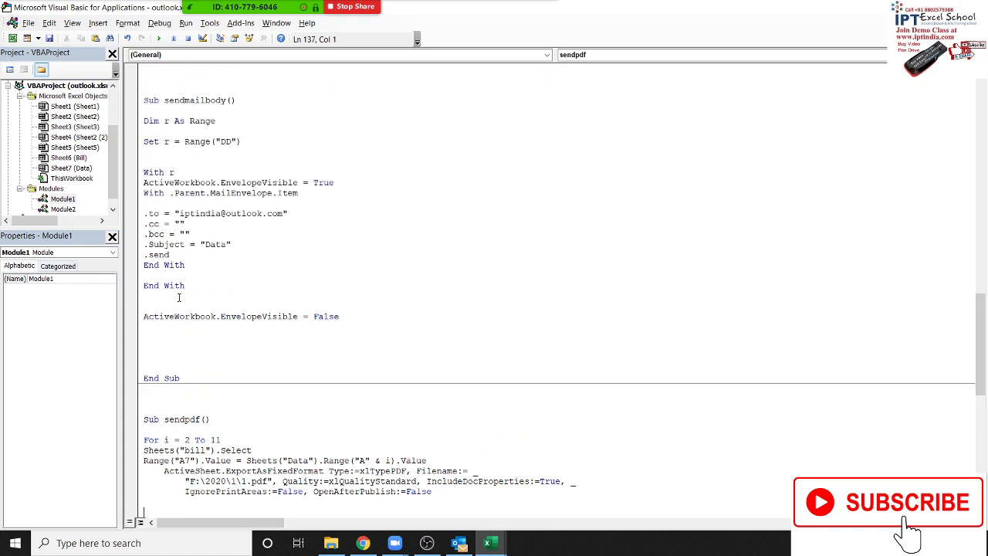
left_click(145, 440)
key("Return")
scroll(509, 293, "up", 2)
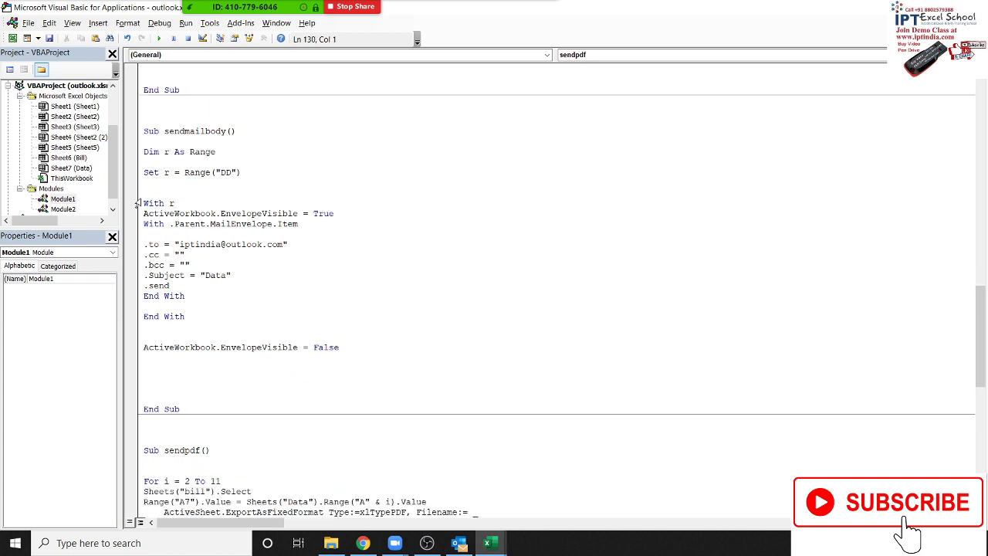
scroll(155, 237, "up", 5)
scroll(156, 237, "up", 2)
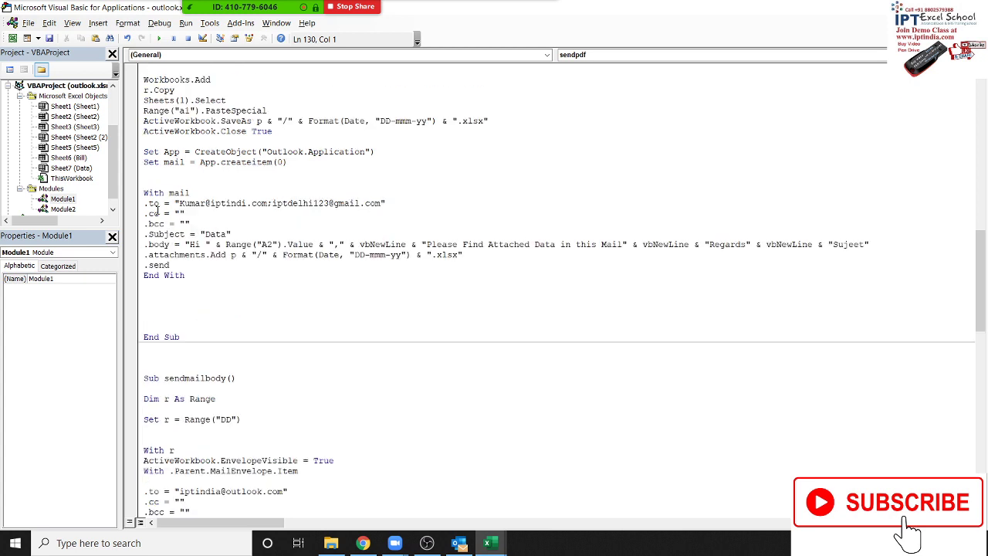
left_click(146, 152)
key("shift+Down")
key("shift+Down")
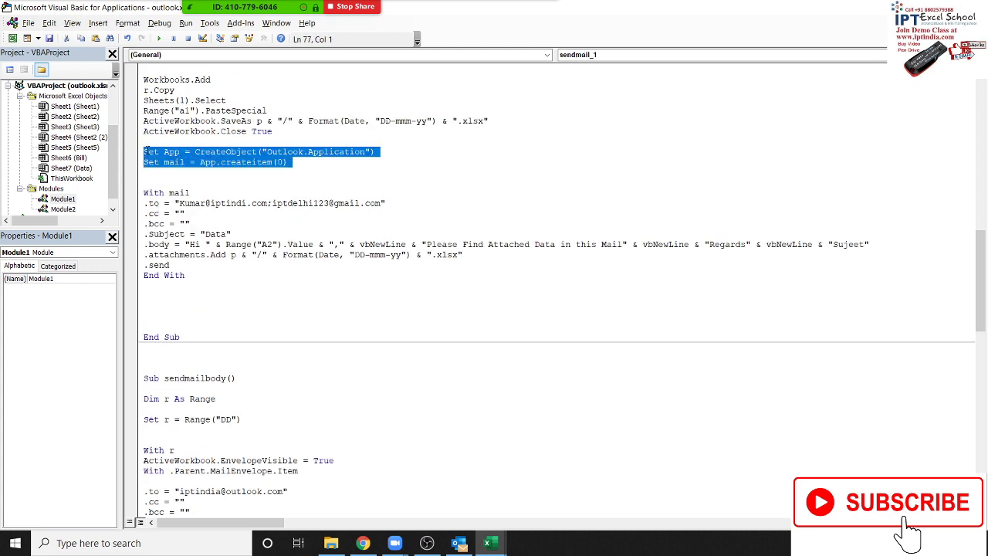
key("shift+Down")
key("shift+Down")
key("shift+Down")
key("shift+Down")
key("shift+Down")
key("shift+Down")
key("shift+Down")
key("shift+Down")
key("shift+Down")
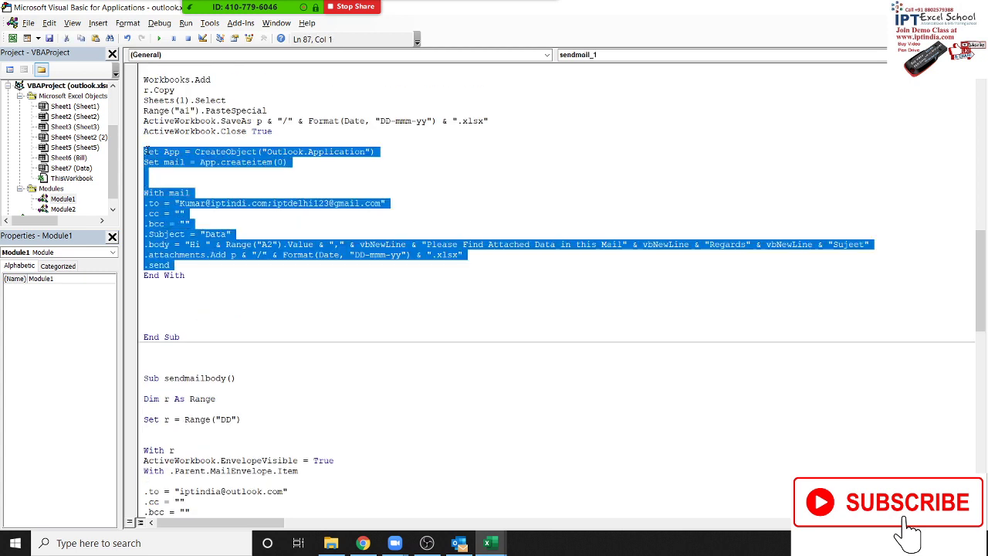
key("shift+Down")
key("ctrl+c")
Paste the Outlook mail block at the top of sendpdf.
scroll(154, 155, "down", 1)
scroll(232, 448, "down", 4)
scroll(174, 388, "down", 4)
scroll(175, 388, "down", 4)
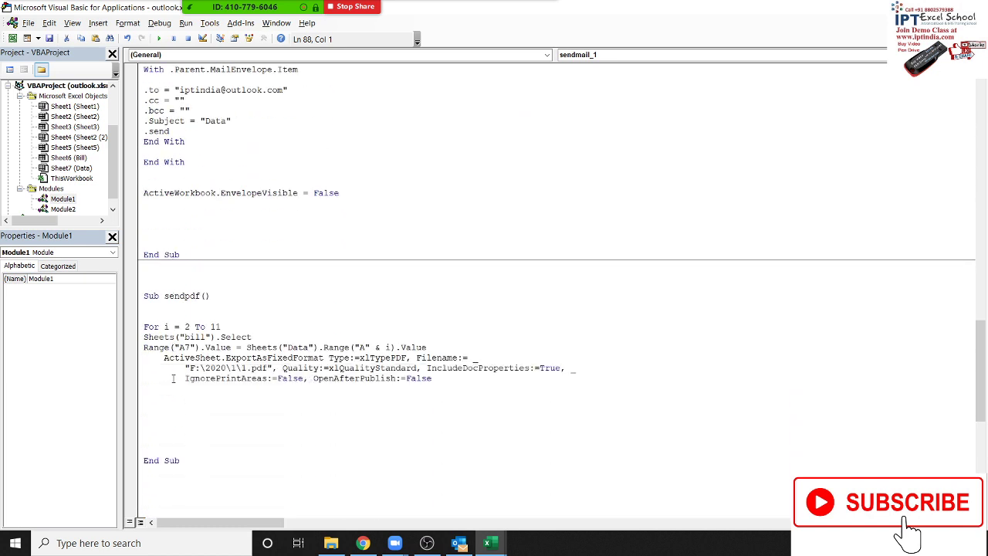
left_click(152, 412)
left_click(158, 308)
key("ctrl+v")
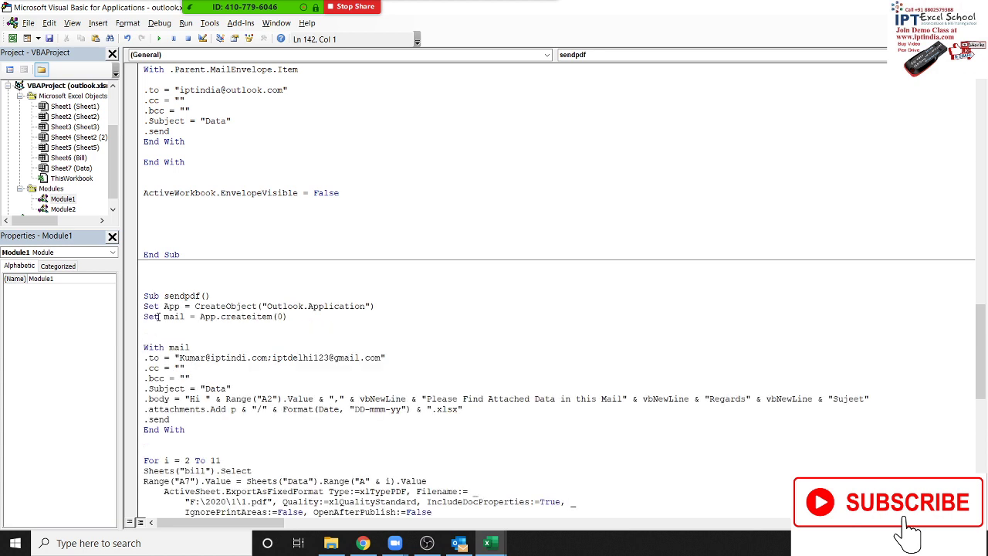
Move the For line above the mail block and the Bill-fill and PDF export lines after it.
scroll(158, 316, "down", 2)
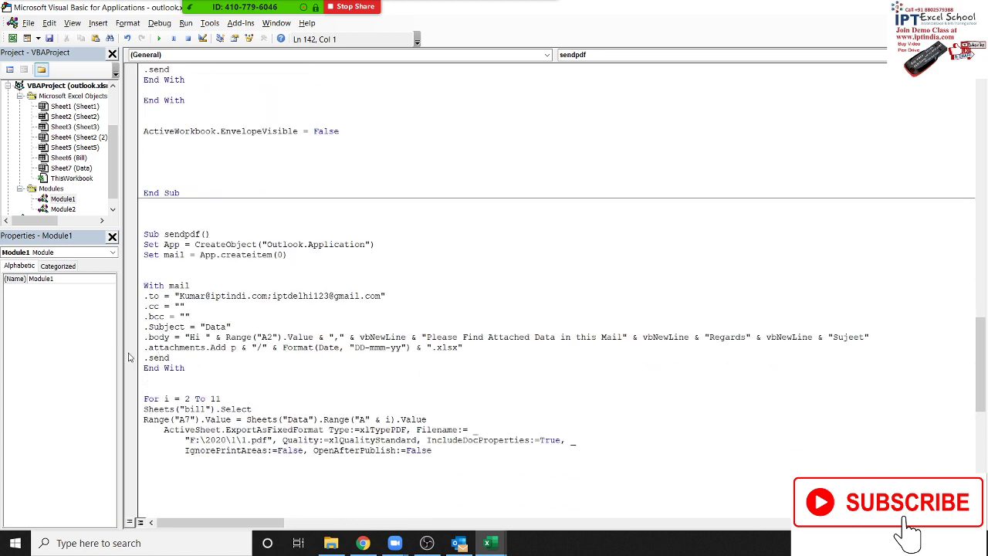
left_click(136, 399)
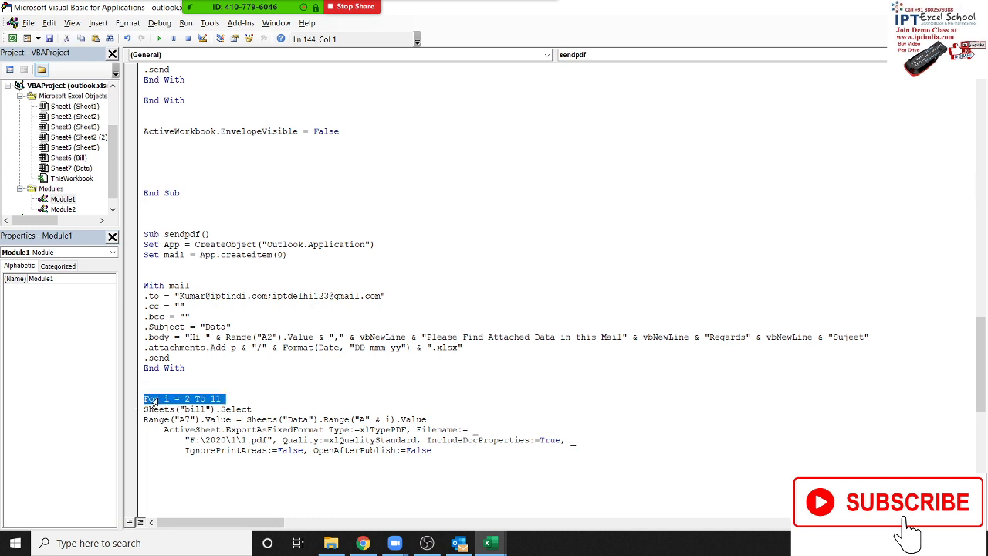
key("Delete")
left_click(155, 276)
type("For i = 2 To 11")
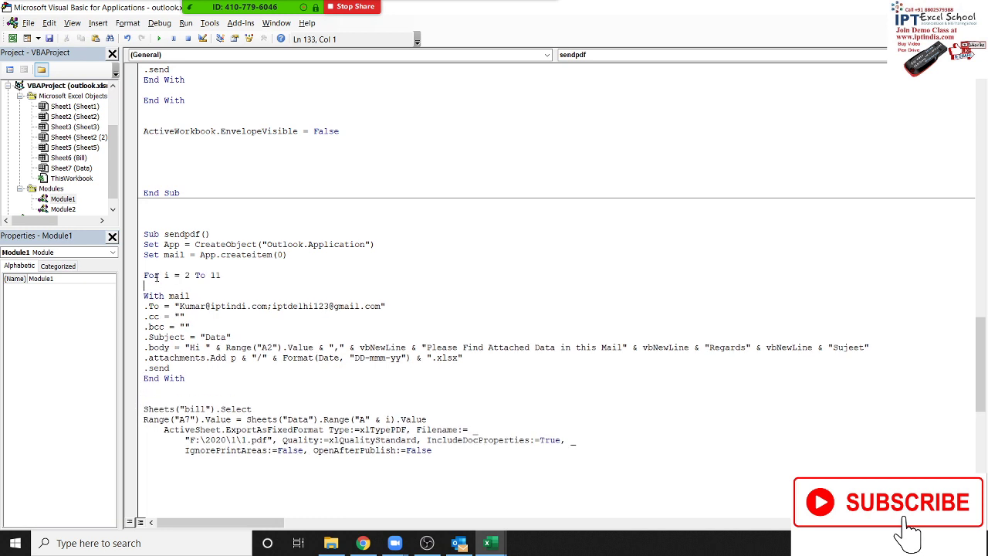
left_click(148, 409)
left_click_drag(146, 409, 180, 462)
key("ctrl+c")
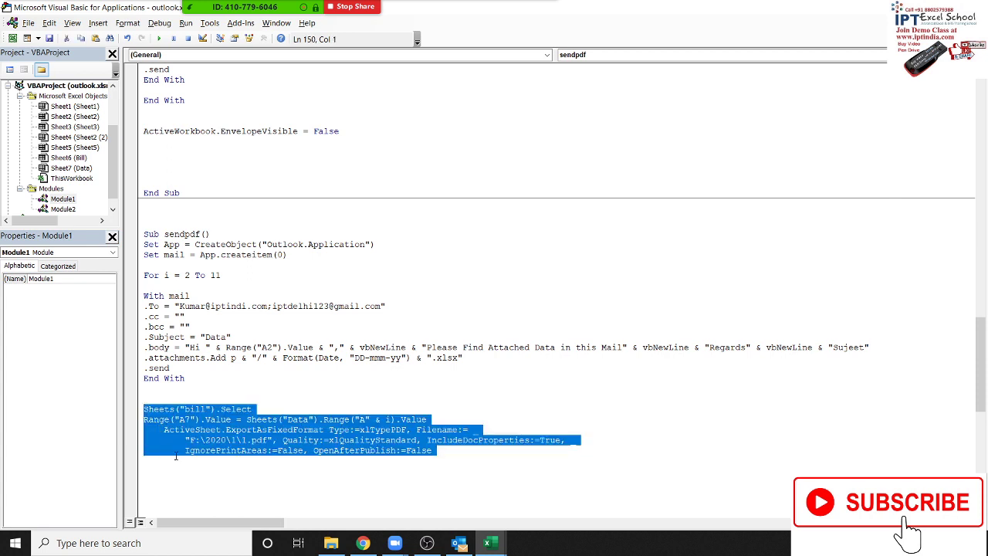
key("Delete")
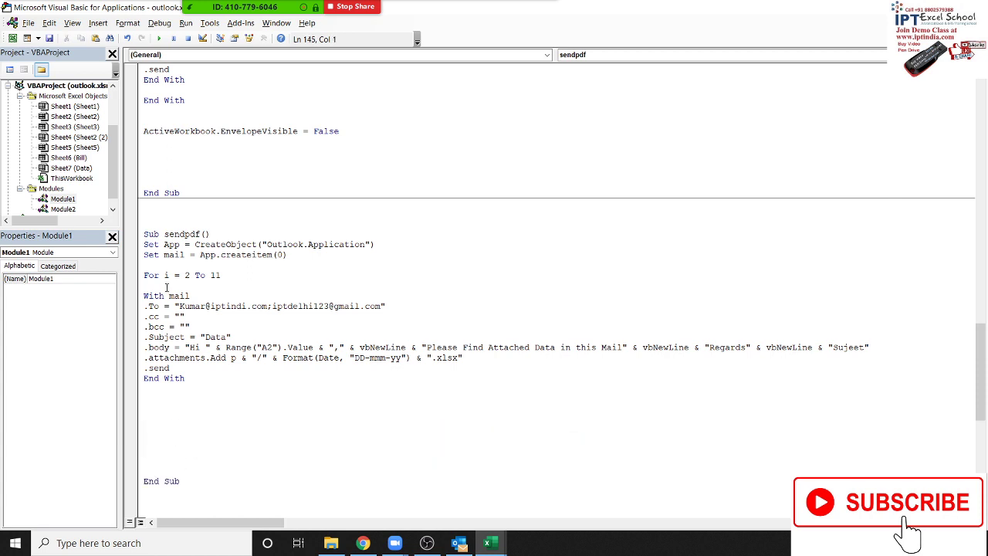
left_click(144, 295)
key("Return")
key("Up")
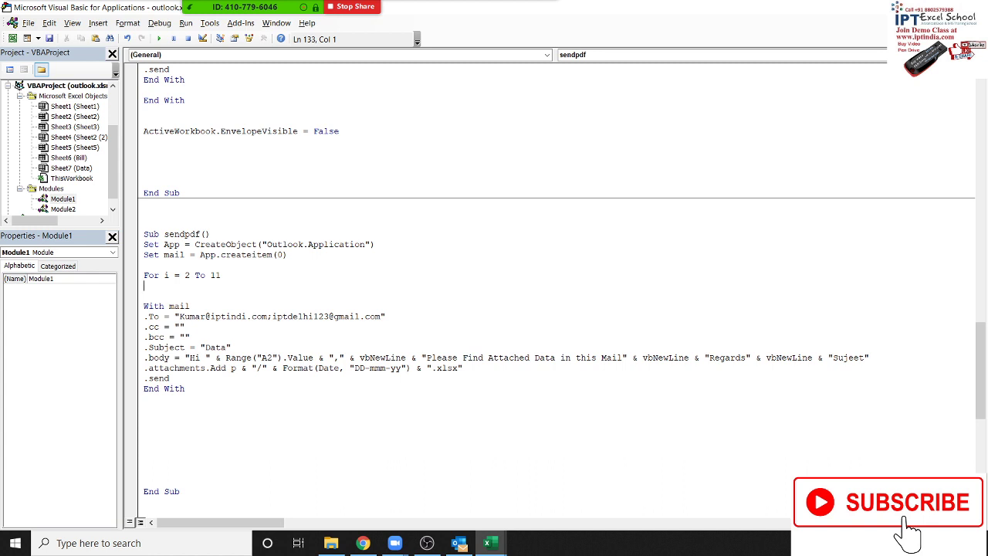
key("ctrl+v")
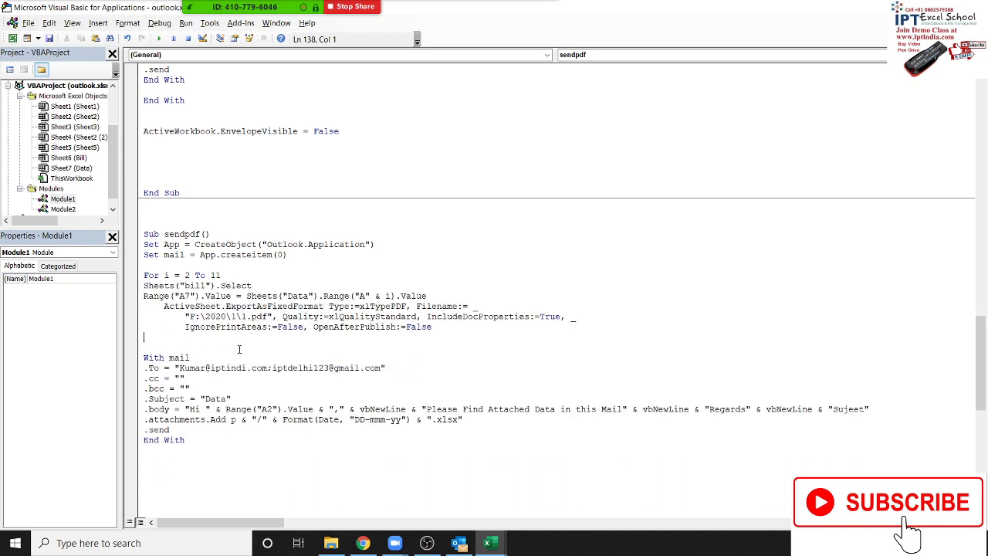
Move the Set mail creation line inside the loop, just above With mail.
left_click(239, 346)
left_click_drag(293, 255, 145, 255)
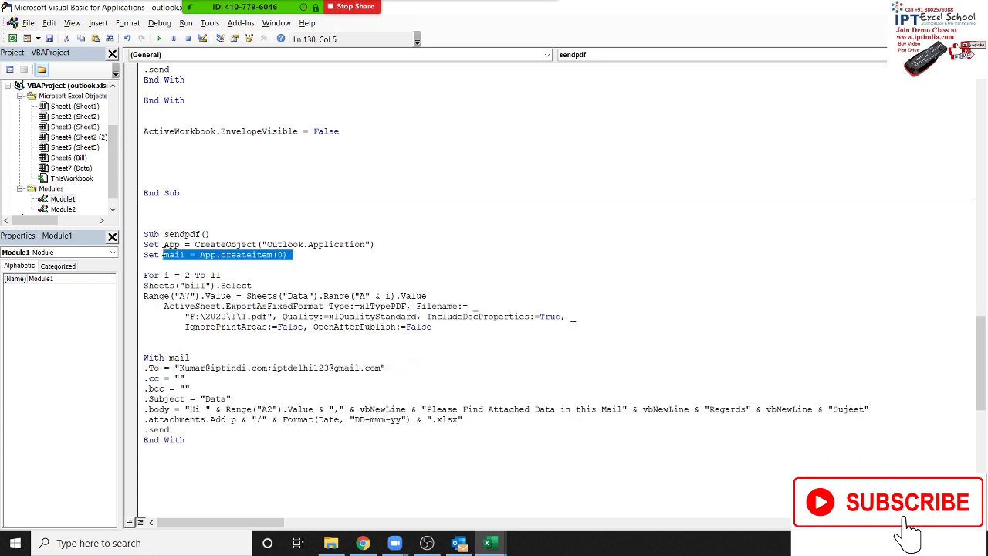
key("ctrl+x")
left_click(160, 334)
key("ctrl+v")
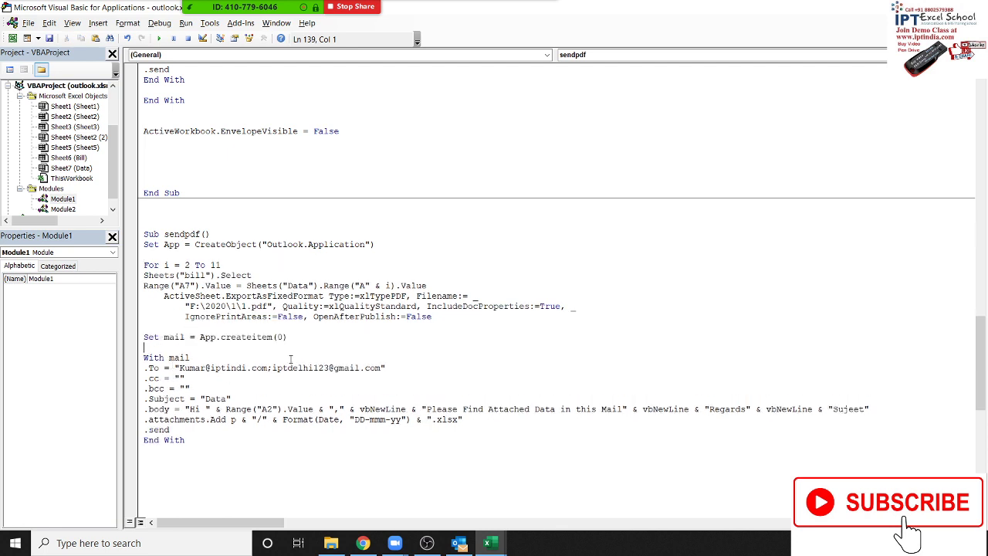
Review the new loop body and select the hard-coded recipient addresses.
left_click(291, 359)
left_click_drag(145, 274, 322, 333)
key("shift+Up")
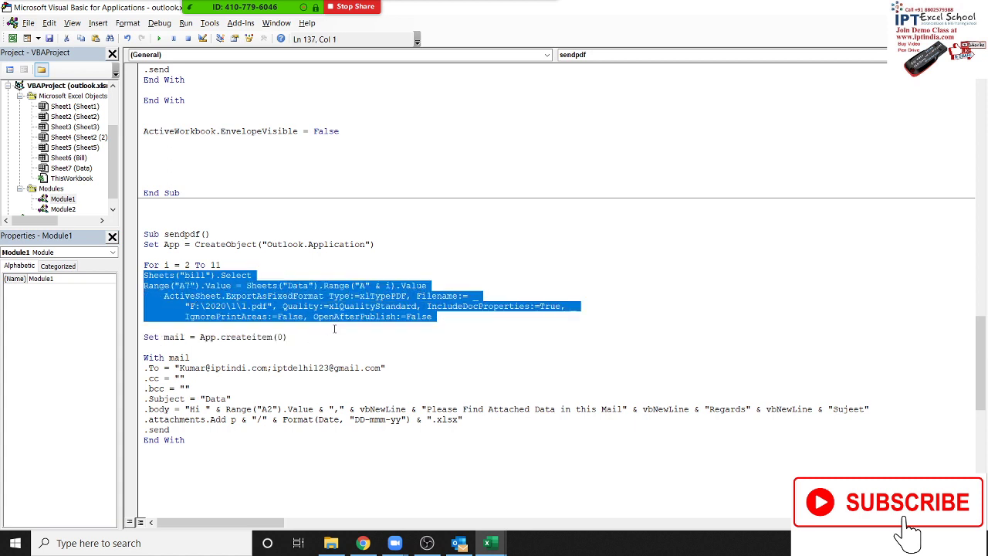
scroll(284, 316, "down", 2)
left_click(255, 275)
scroll(207, 321, "down", 1)
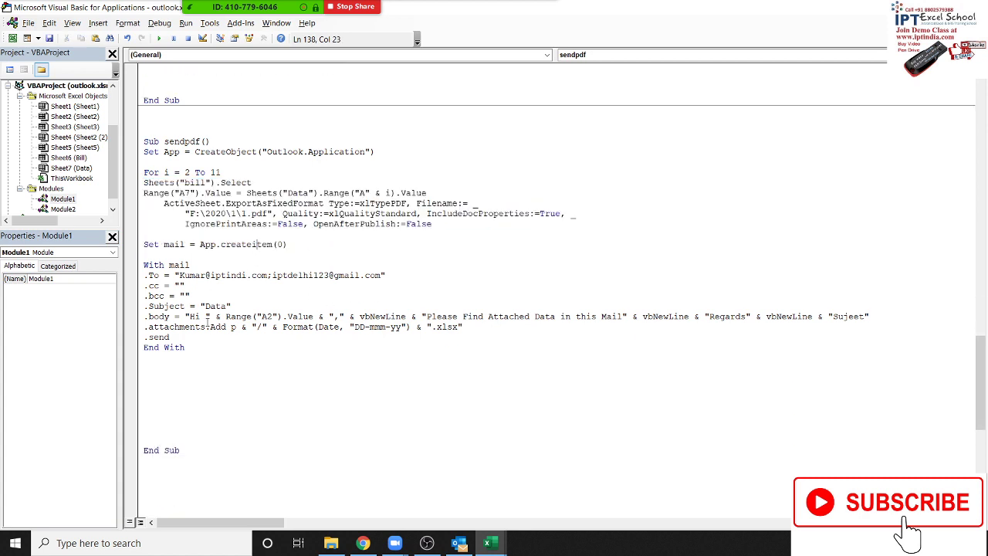
left_click(180, 285)
mouse_move(177, 276)
left_mouse_down()
mouse_move(359, 288)
mouse_move(386, 275)
left_mouse_up()
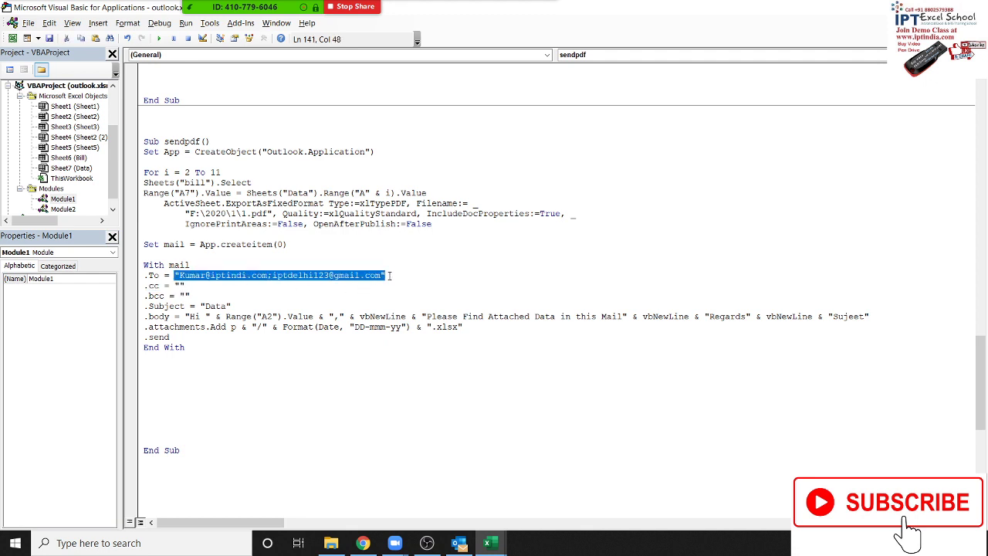
Replace the fixed recipient with Sheets("Data").Range("A" & i).Value.
key("Delete")
key("alt+F11")
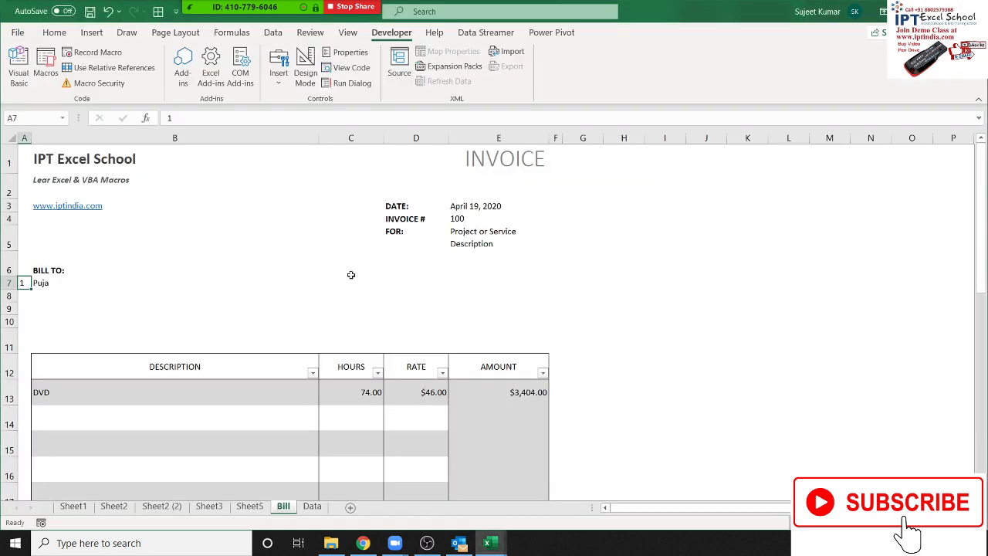
left_click(312, 506)
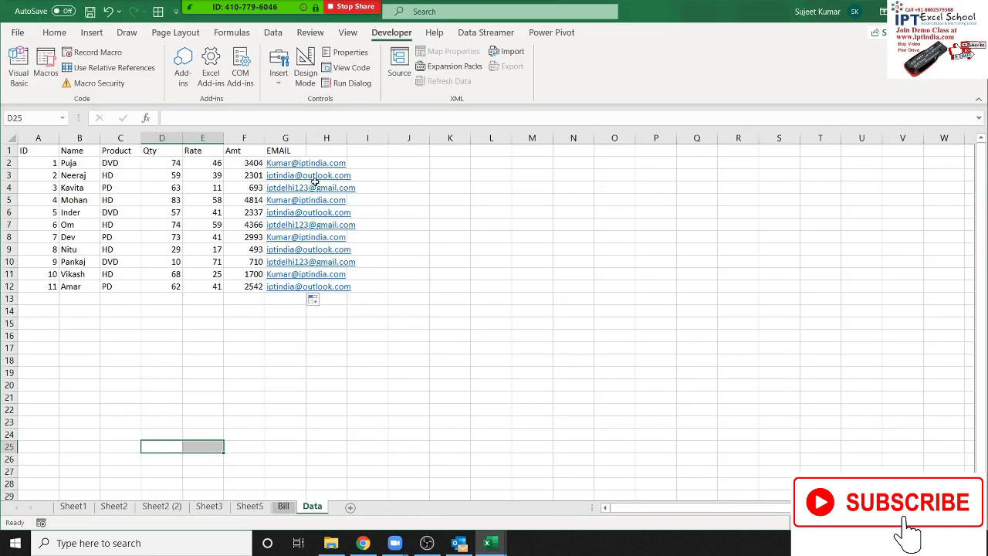
key("alt+F11")
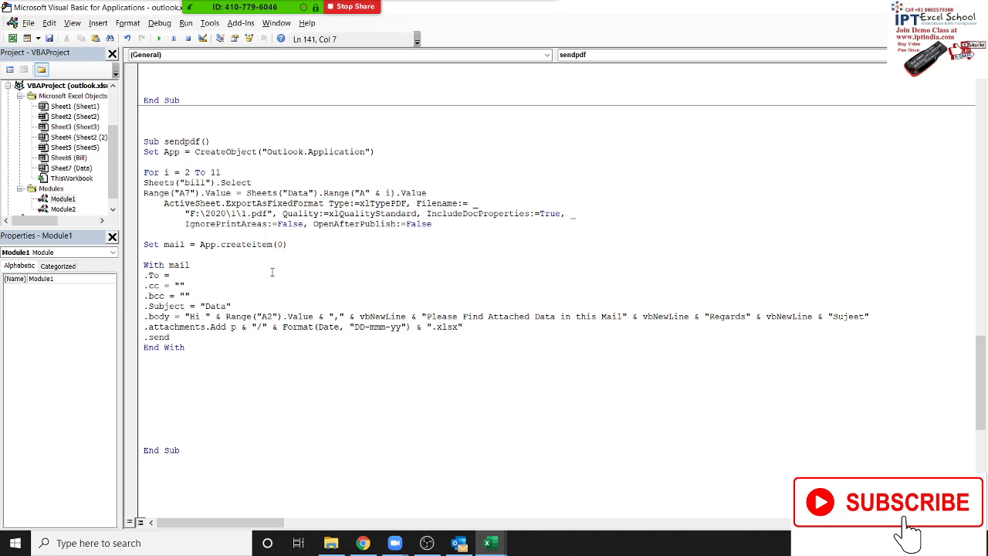
left_click(251, 193)
key("Return")
left_click_drag(246, 192, 427, 192)
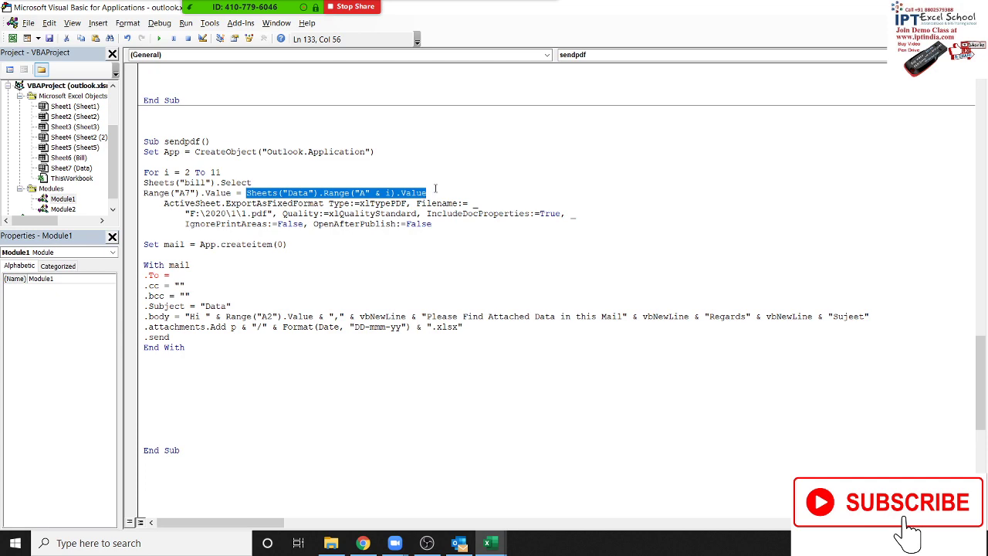
left_click(207, 272)
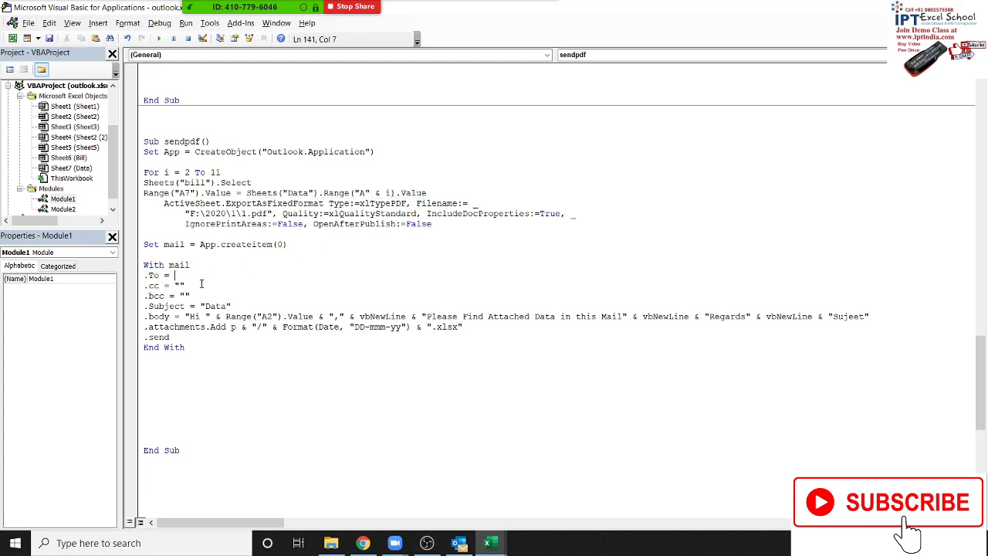
key("ctrl+v")
Change the recipient reference's column from A to G, the Data email column.
left_click(216, 317)
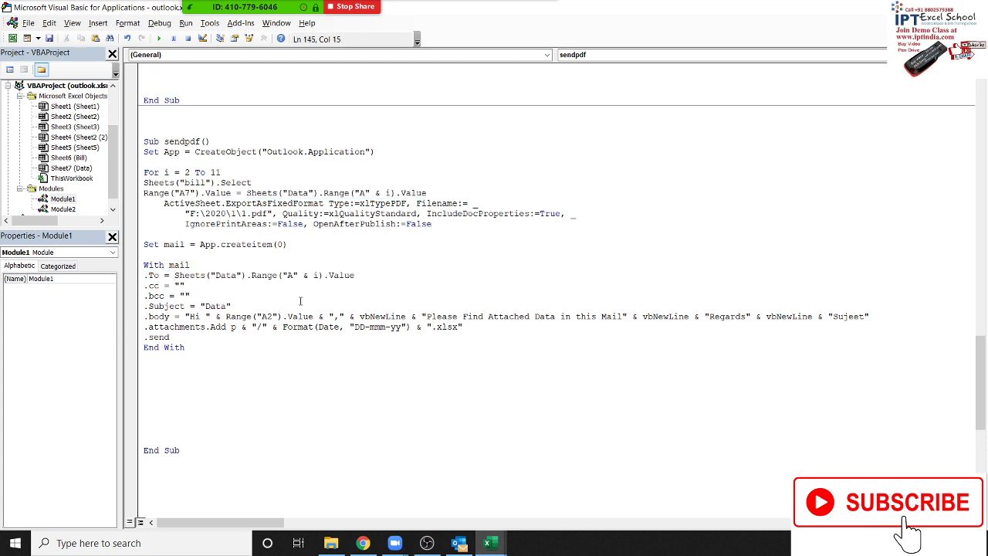
key("alt+F11")
key("alt+F11")
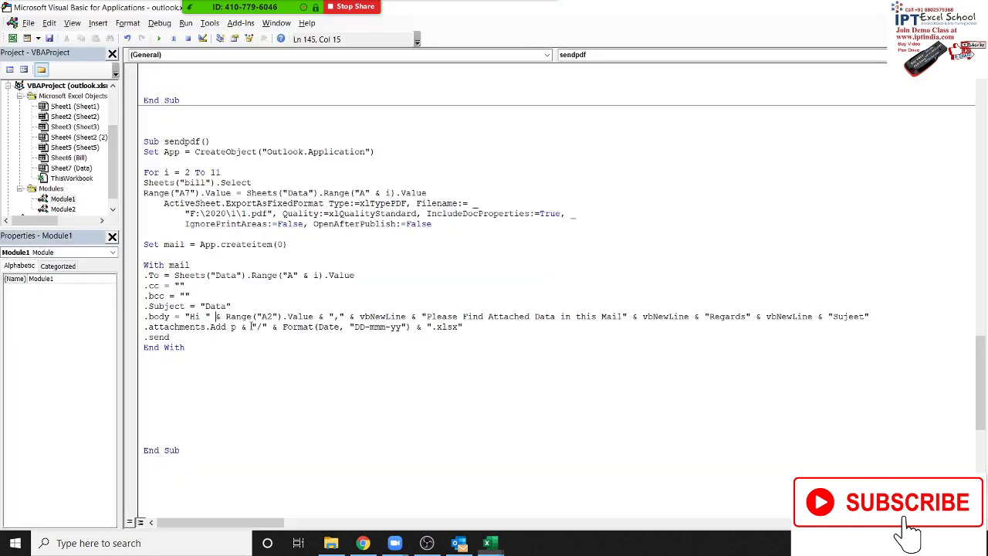
left_click(297, 275)
key("BackSpace")
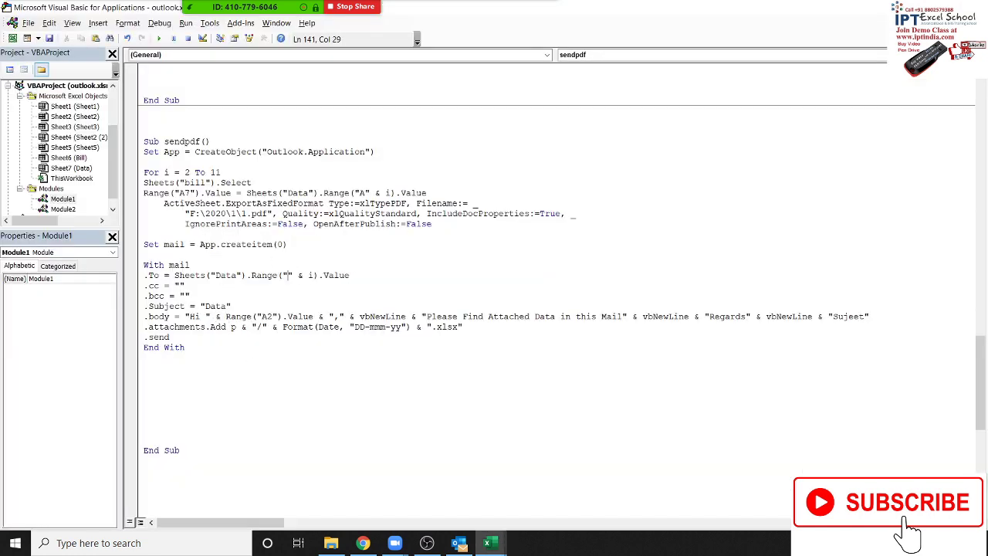
type("G")
key("Down")
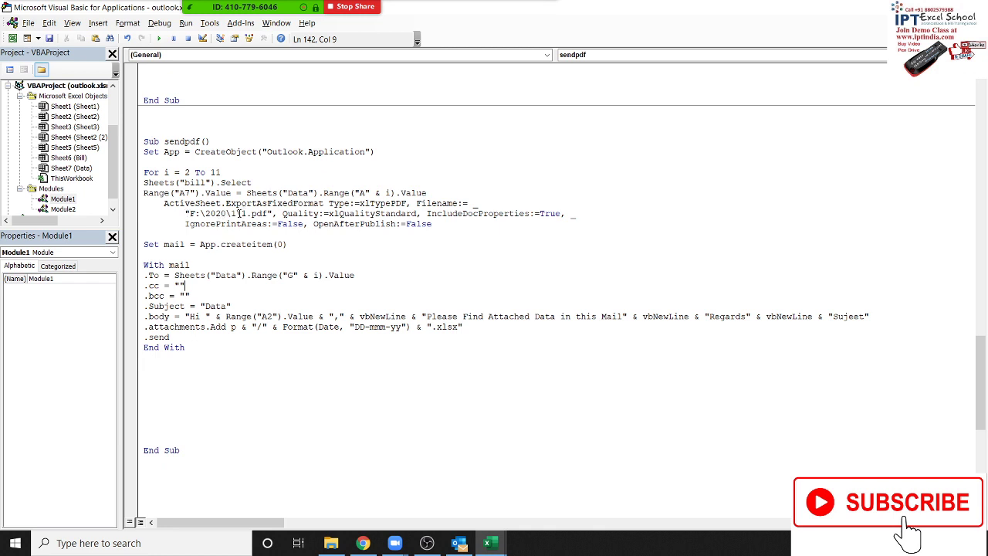
Start editing the export file name by adding a quote, and dismiss the resulting compile error.
left_click(237, 213)
key("Right")
type("\"")
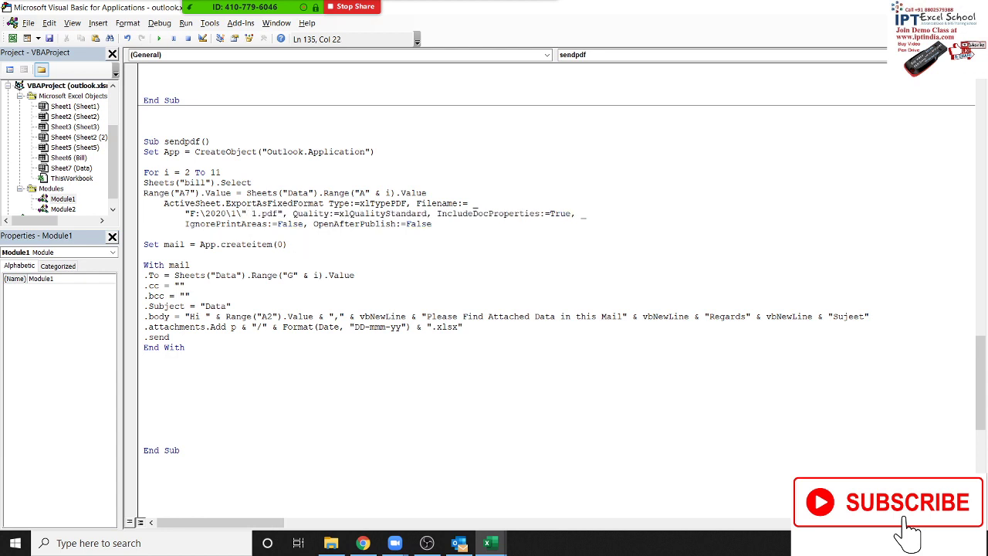
left_click(270, 254)
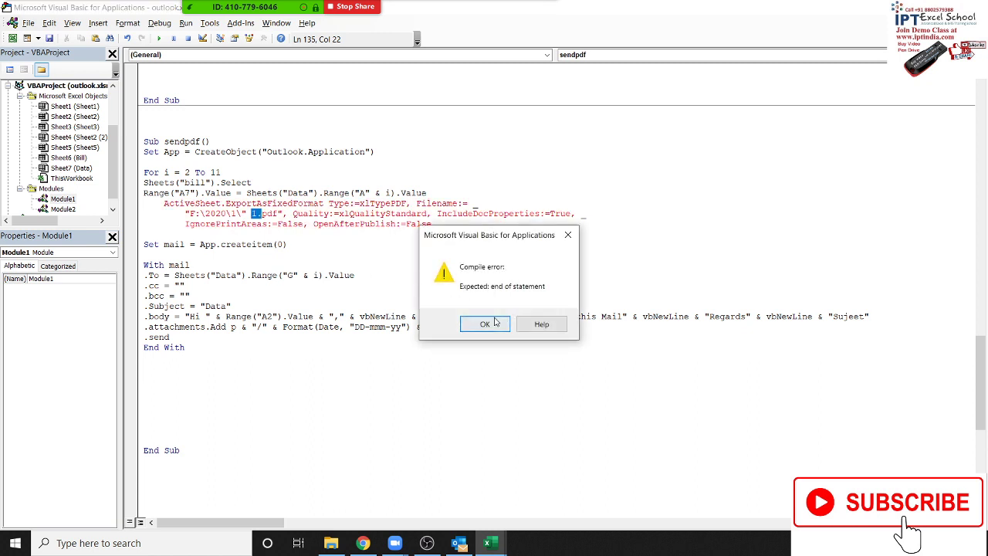
left_click(486, 324)
Make the file name "F:\2020\1\" & Sheets("Data").Range("A" & i).Value & ".pdf".
left_click_drag(245, 192, 429, 192)
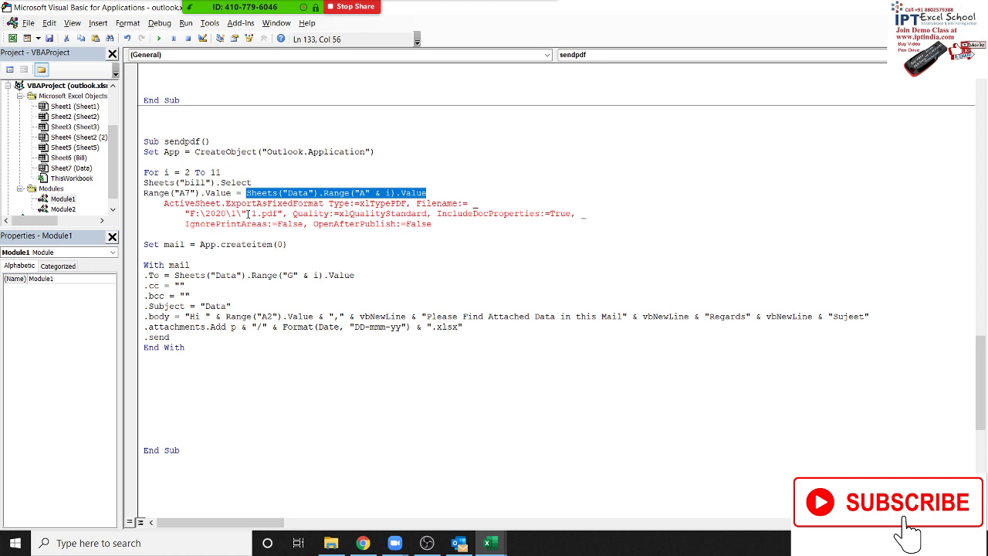
left_click(247, 213)
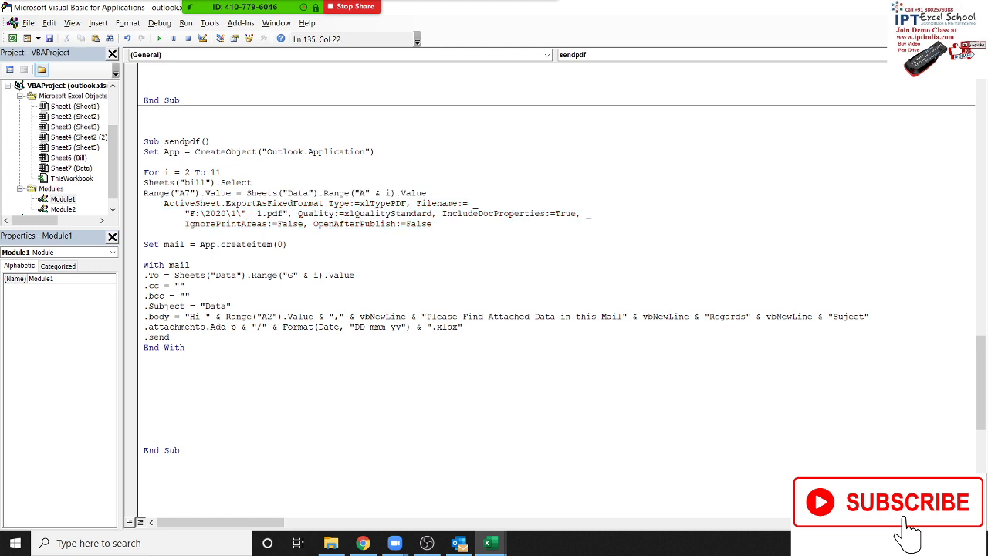
type("&")
type("Sheets(\"Data\").Range(\"A\" & i).Value")
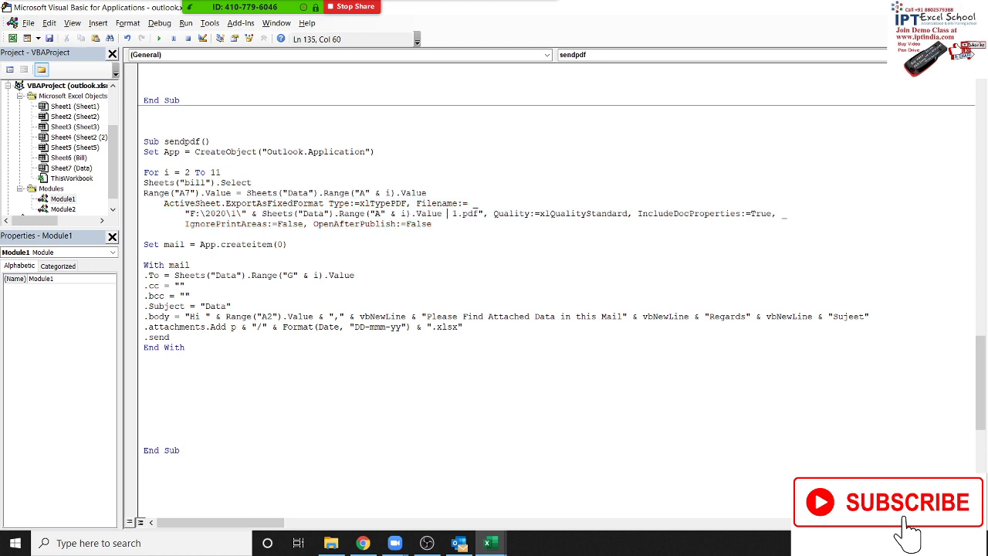
type("&")
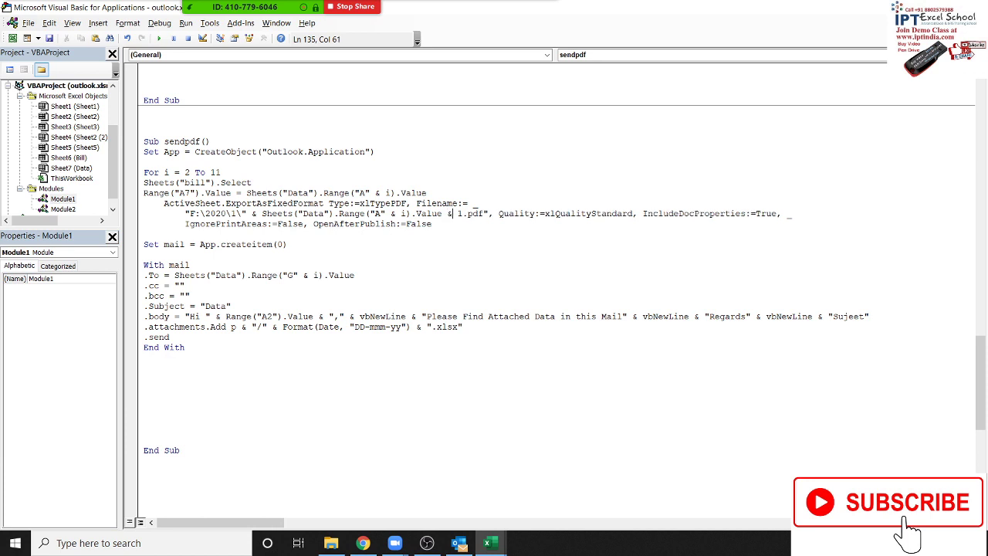
key("Delete")
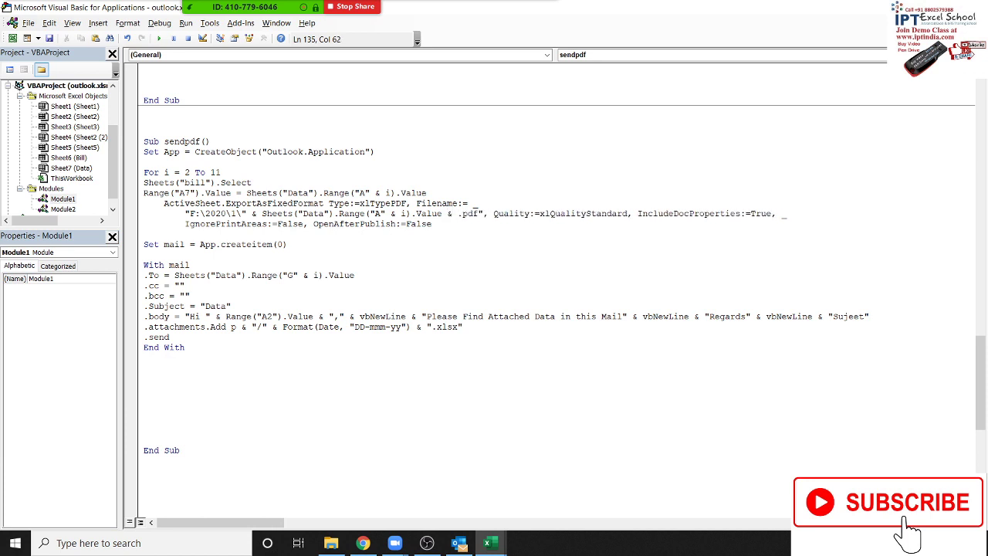
type("\"")
key("Down")
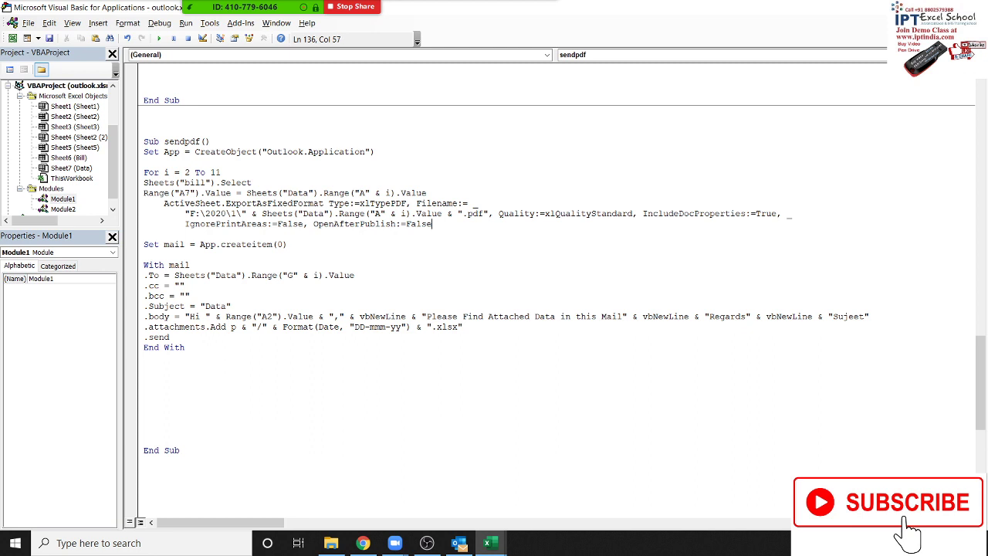
left_click(300, 296)
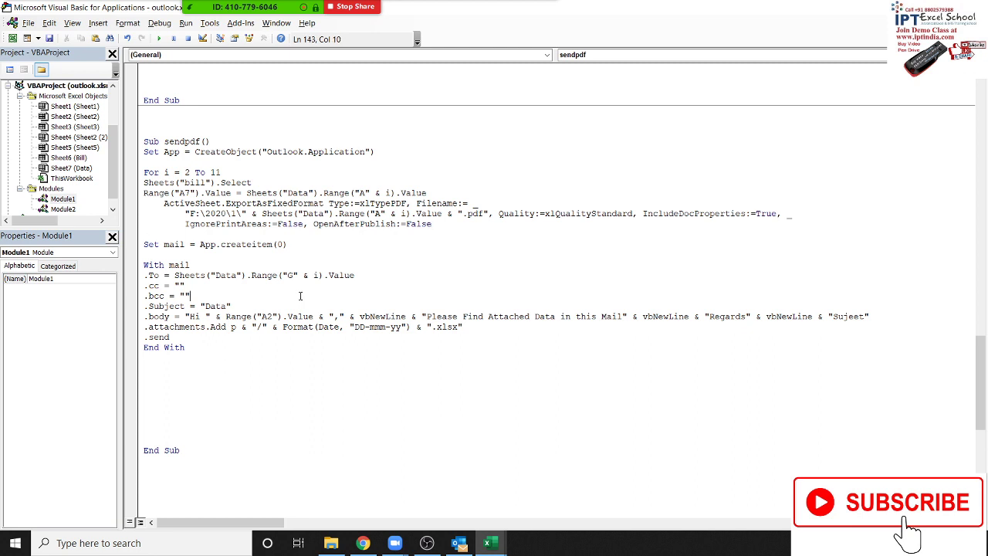
Replace the dated xlsx path in .attachments.Add with the exported PDF path.
left_click(360, 275)
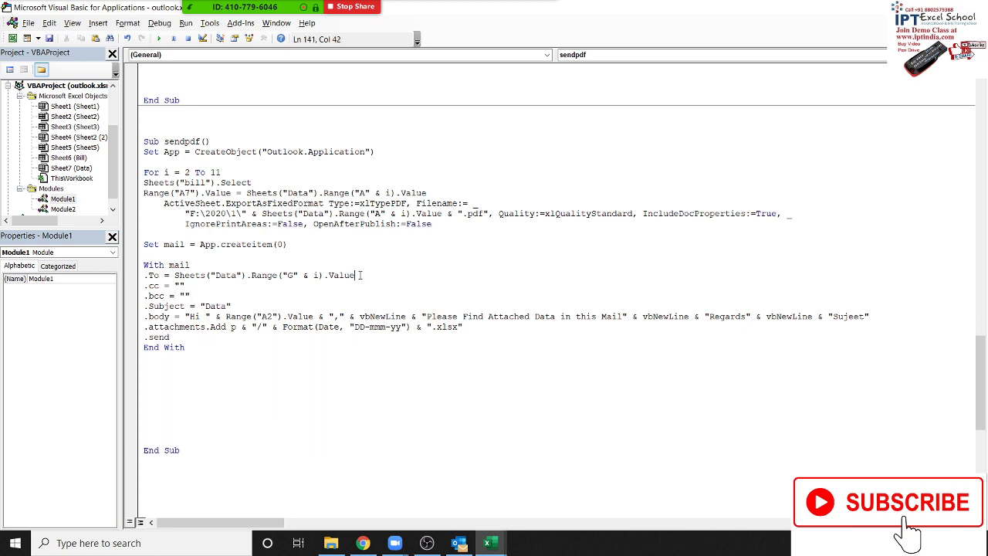
left_click(232, 308)
left_click_drag(186, 214, 489, 213)
key("ctrl+c")
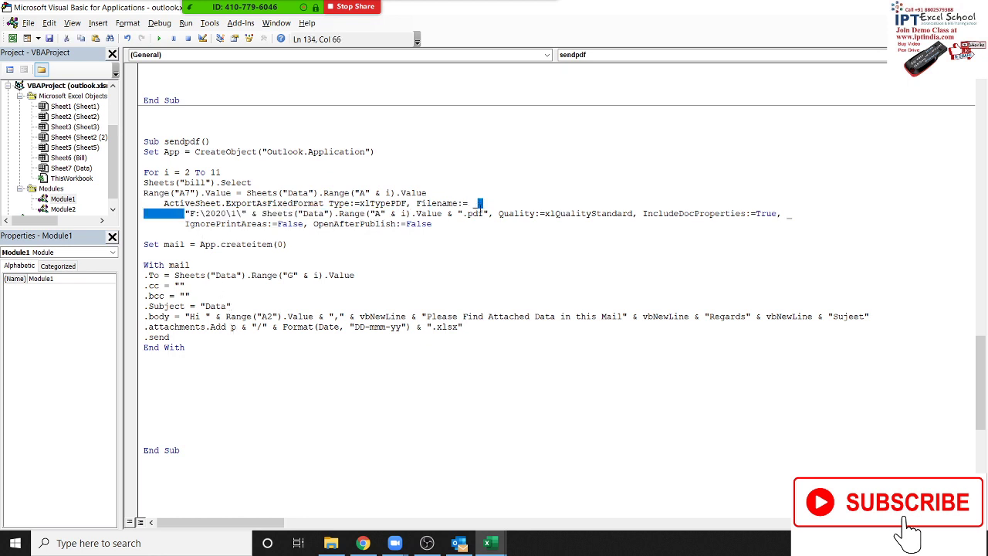
left_click(315, 338)
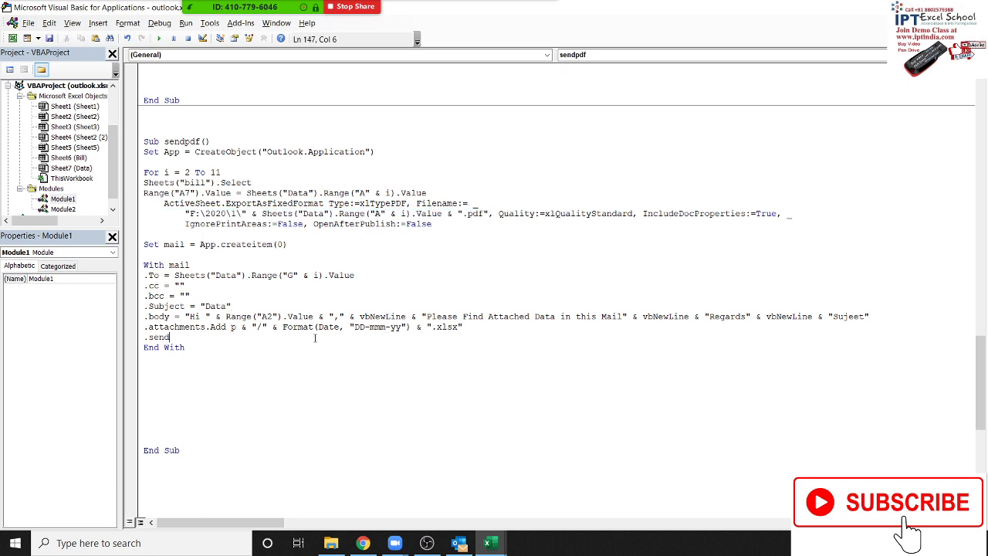
left_click_drag(248, 327, 462, 327)
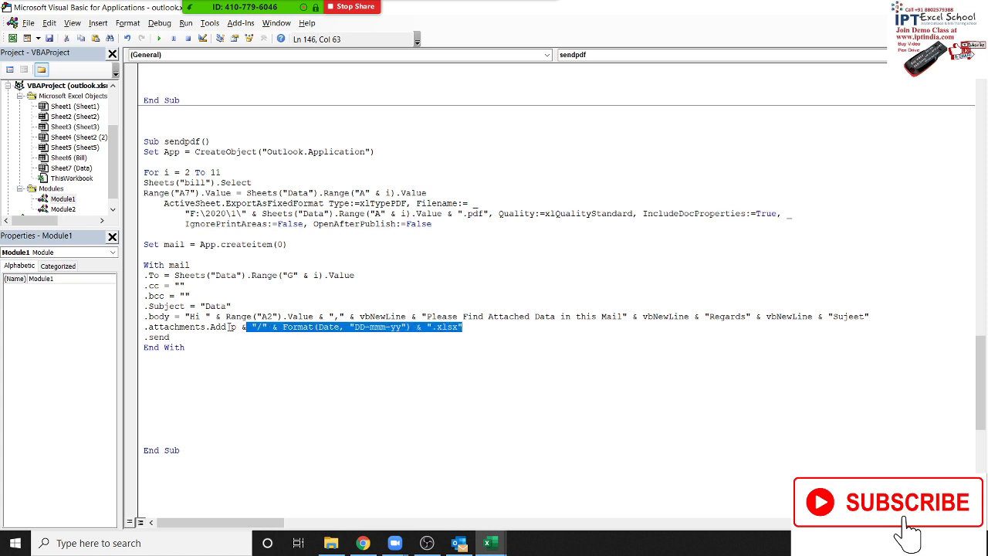
left_click_drag(303, 327, 170, 338)
left_click(335, 350)
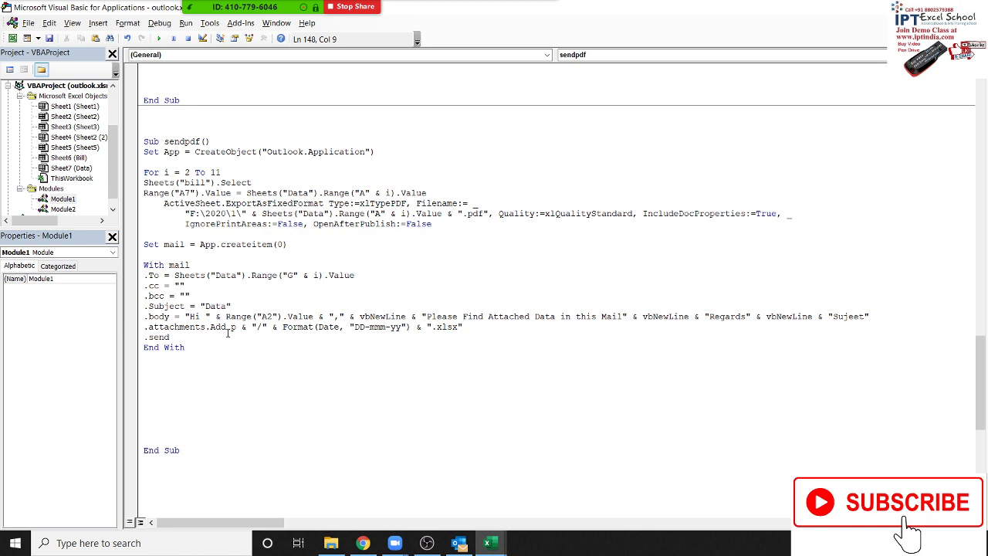
left_click_drag(231, 327, 463, 328)
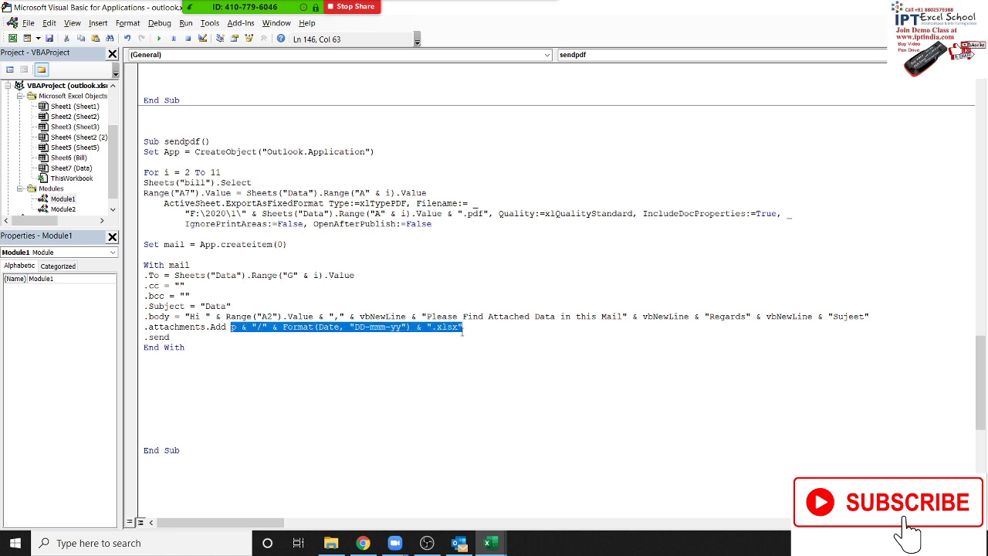
key("ctrl+v")
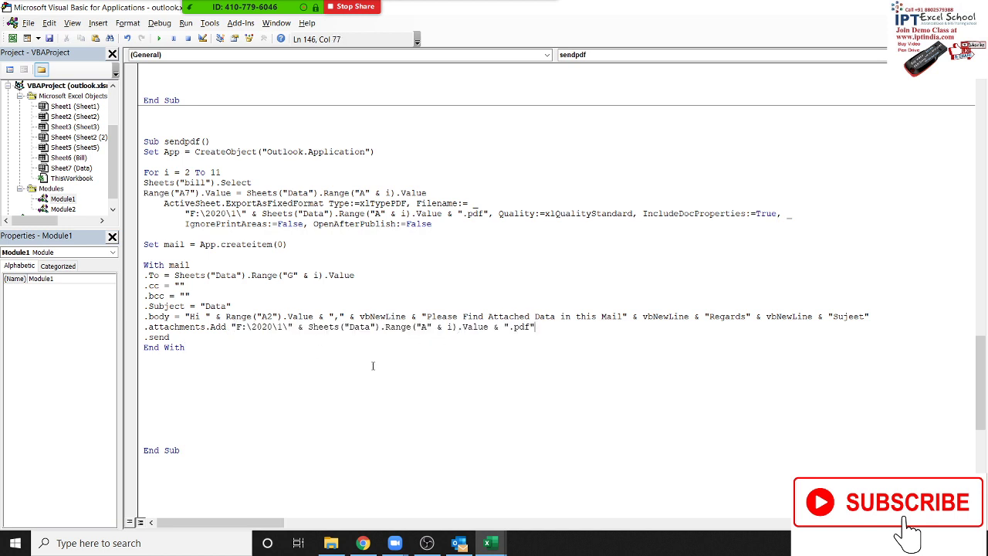
Add Set mail = Nothing below the mail's End With block.
left_click(372, 366)
type("set ")
type("mail ")
type("= nothing")
key("Return")
type("next i")
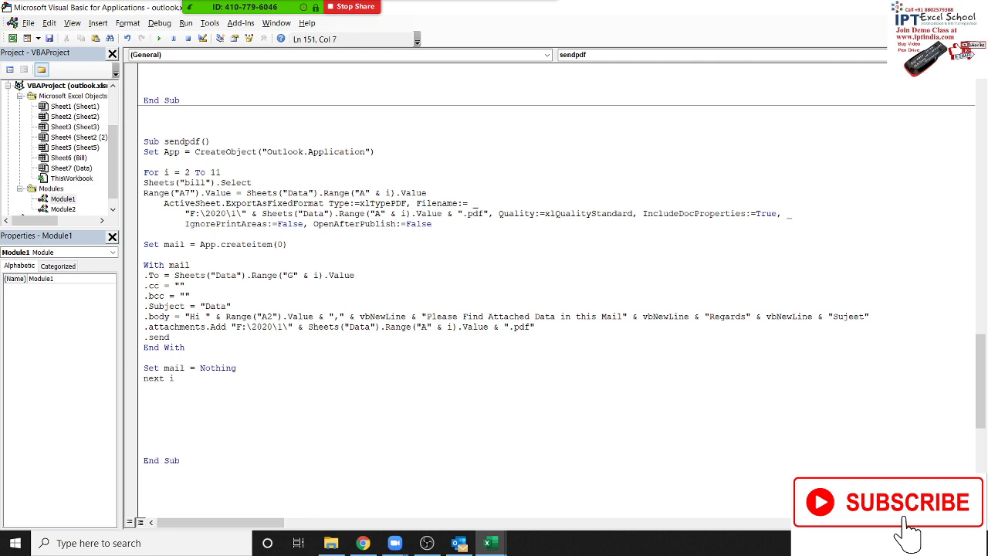
Look over the finished sendpdf loop and switch back to Excel's Data sheet.
scroll(155, 390, "up", 3)
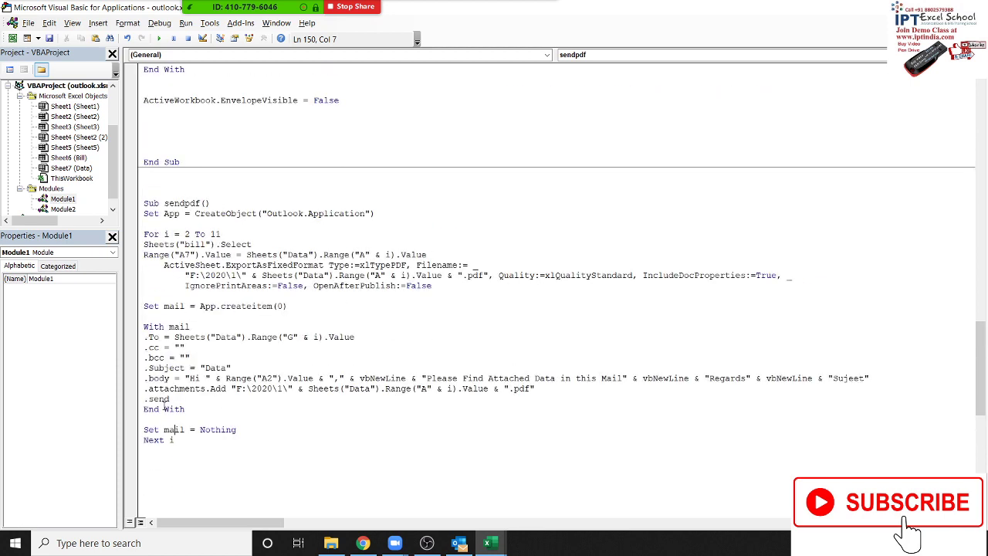
scroll(173, 380, "down", 3)
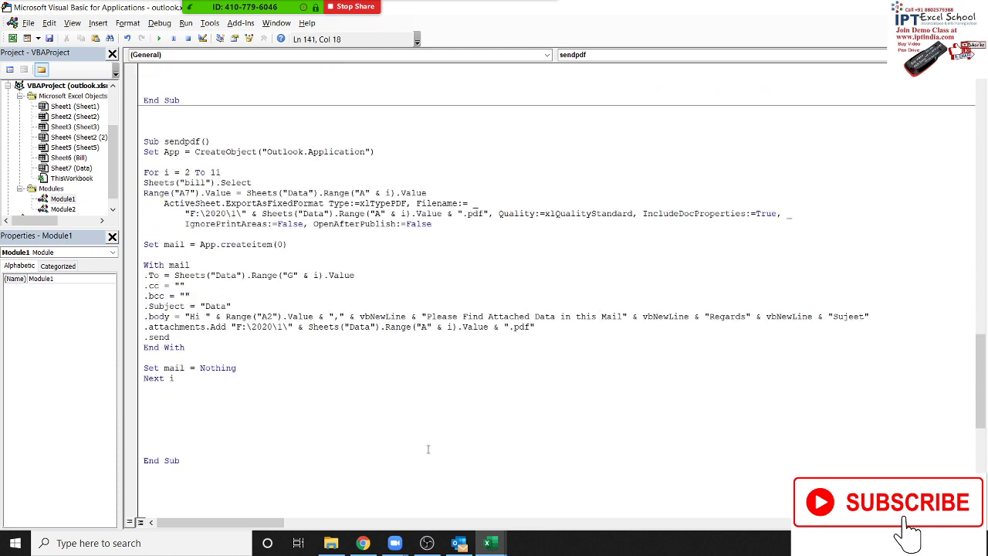
key("alt+F11")
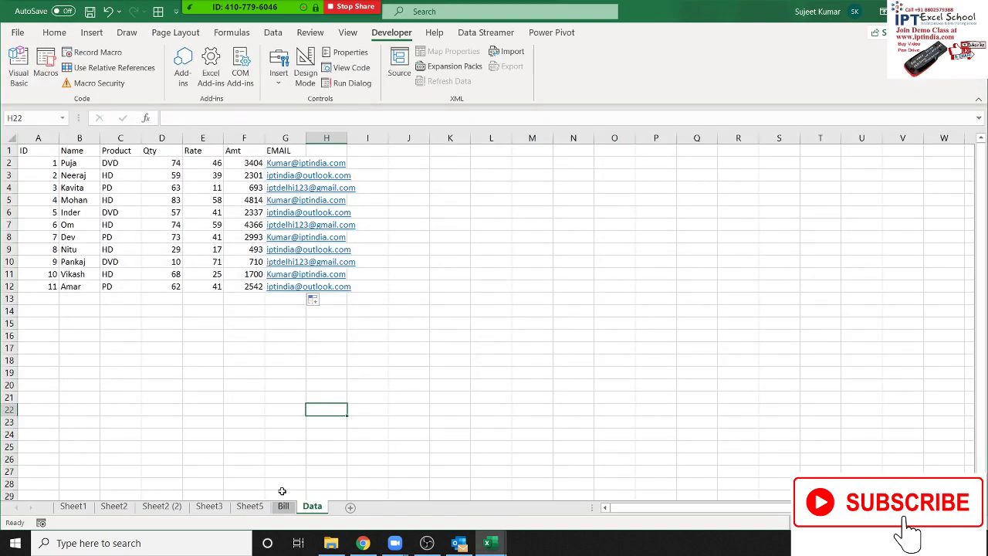
View the Bill invoice sheet, return to the macro code, then bring up File Explorer's Documents folder.
left_click(284, 506)
left_click(239, 320)
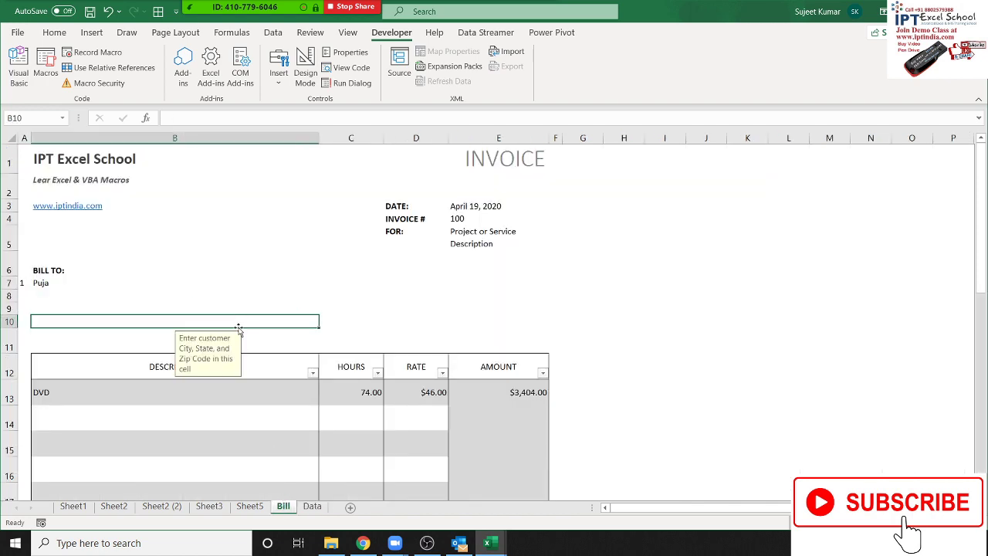
key("alt+F11")
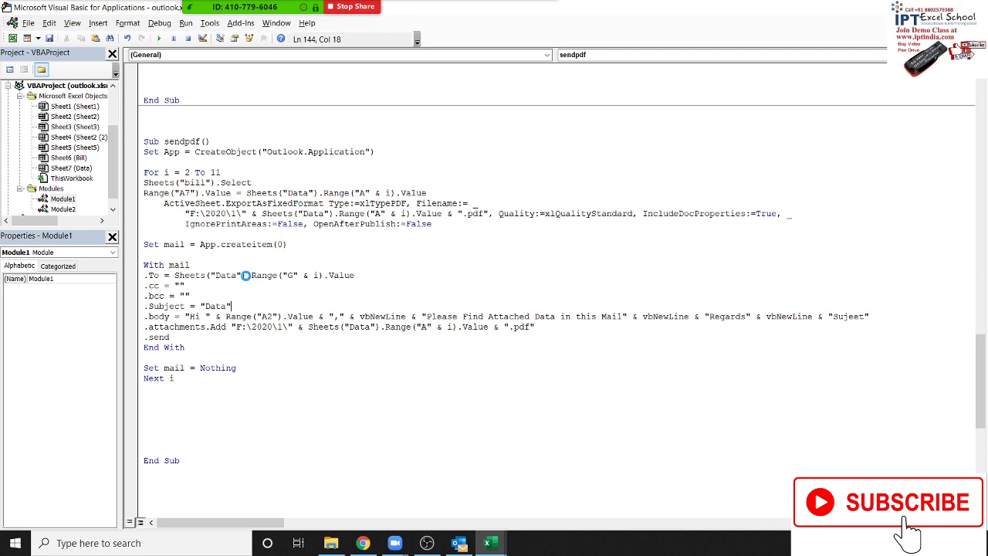
left_click(333, 546)
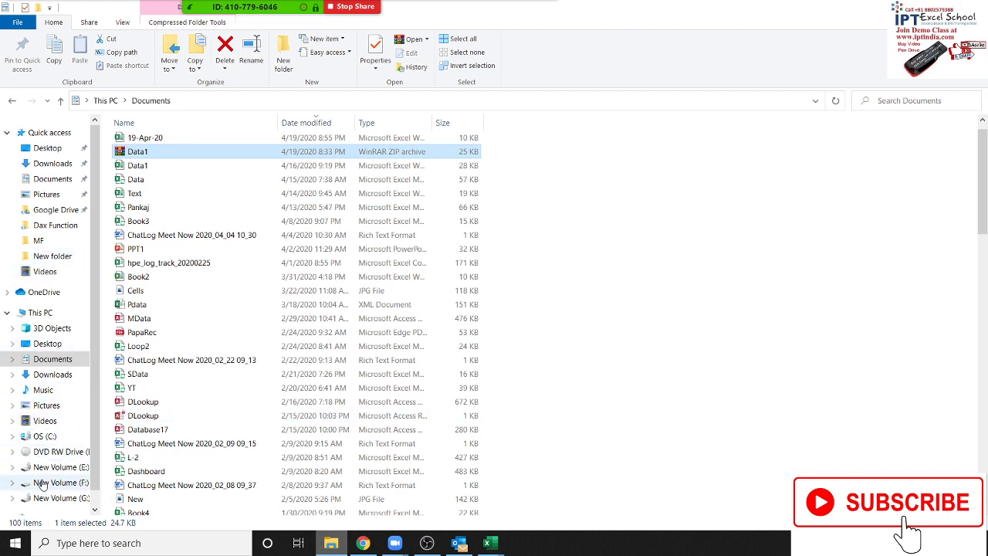
Browse drive F to folder 2020\1 showing exported PDFs 1–10, then switch to Outlook.
left_click(45, 482)
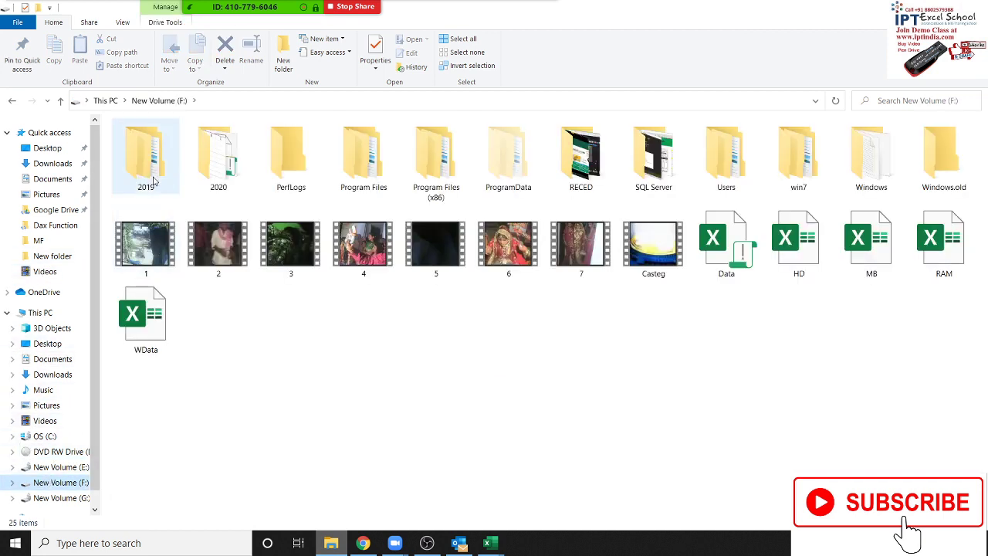
double_click(156, 171)
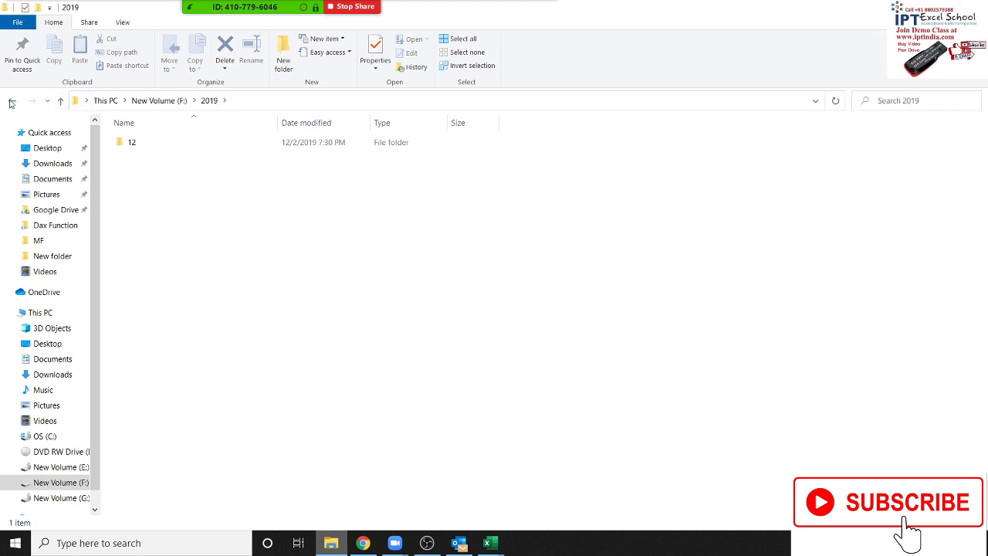
left_click(11, 103)
double_click(202, 166)
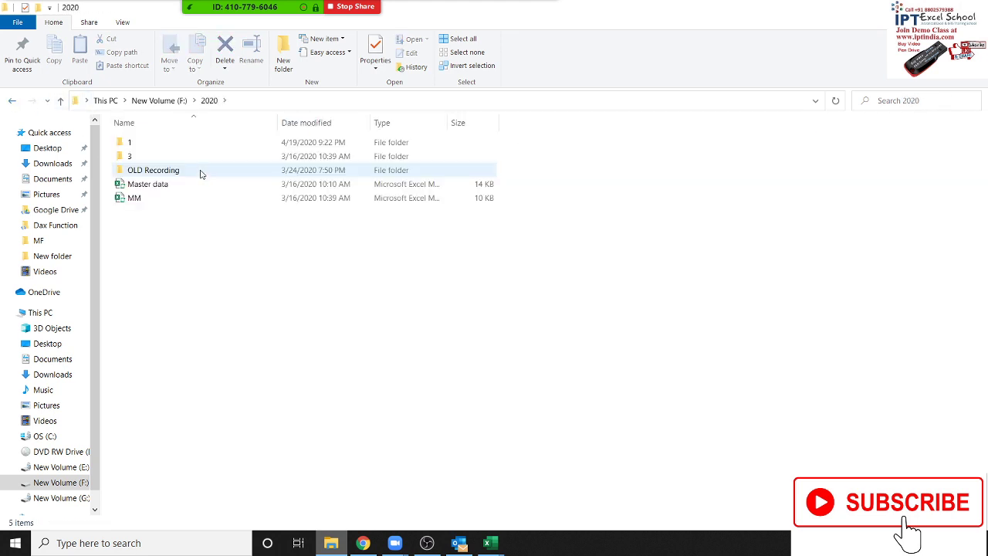
double_click(188, 144)
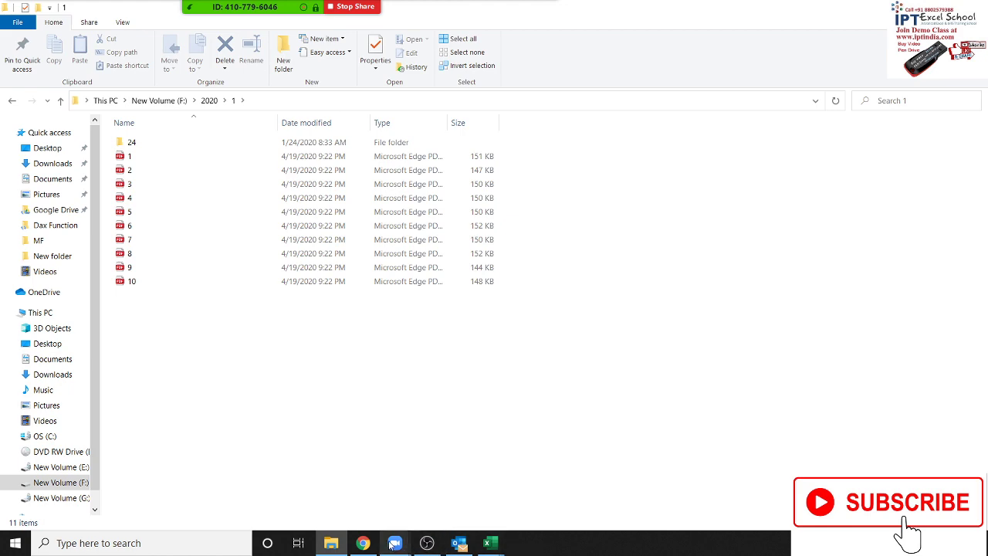
left_click(461, 546)
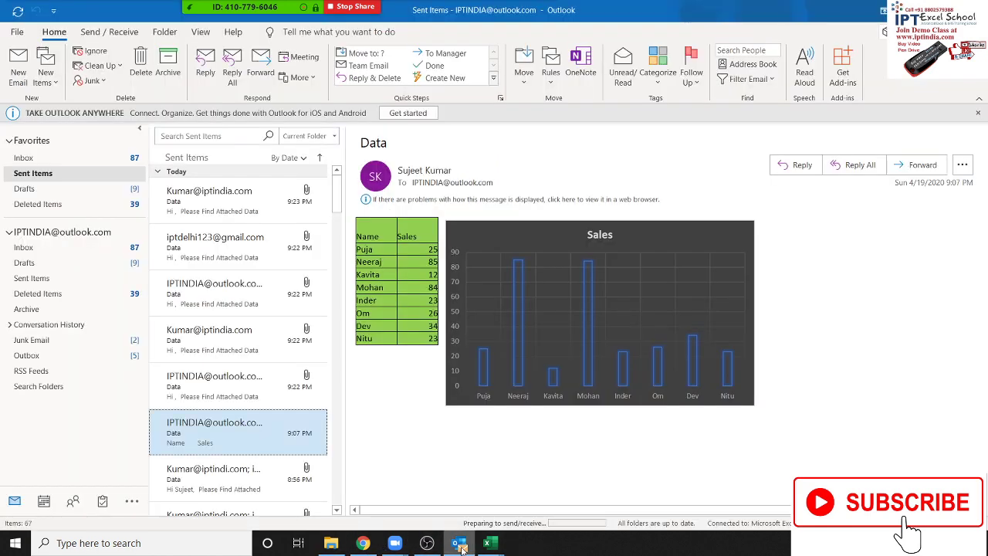
Open and review the 4.pdf invoice attached to a sent message, then close it.
left_click(225, 210)
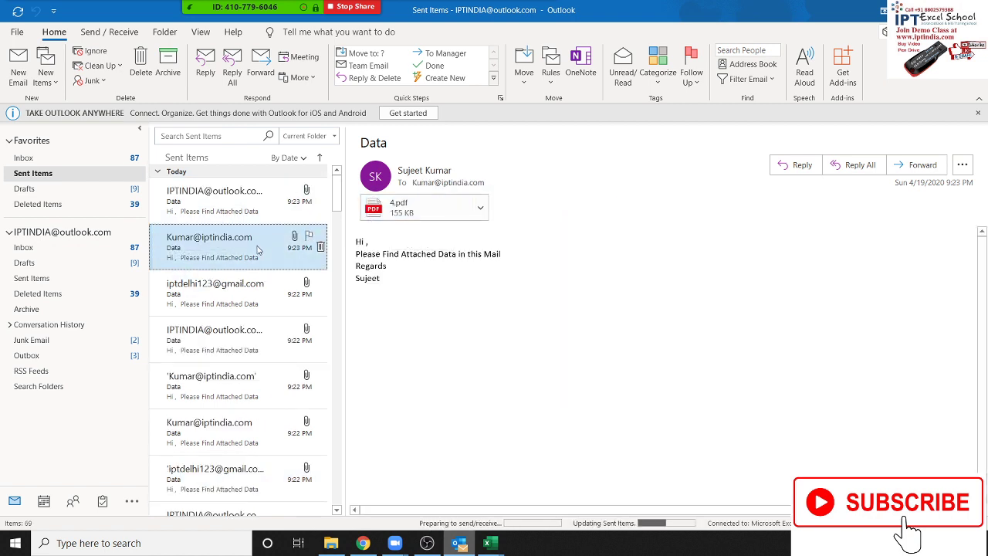
double_click(390, 218)
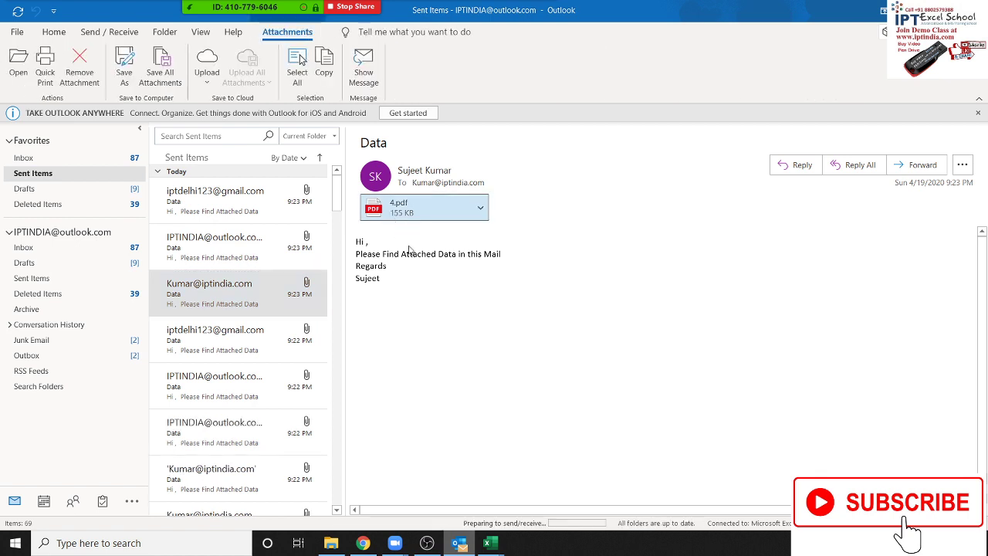
left_click(437, 299)
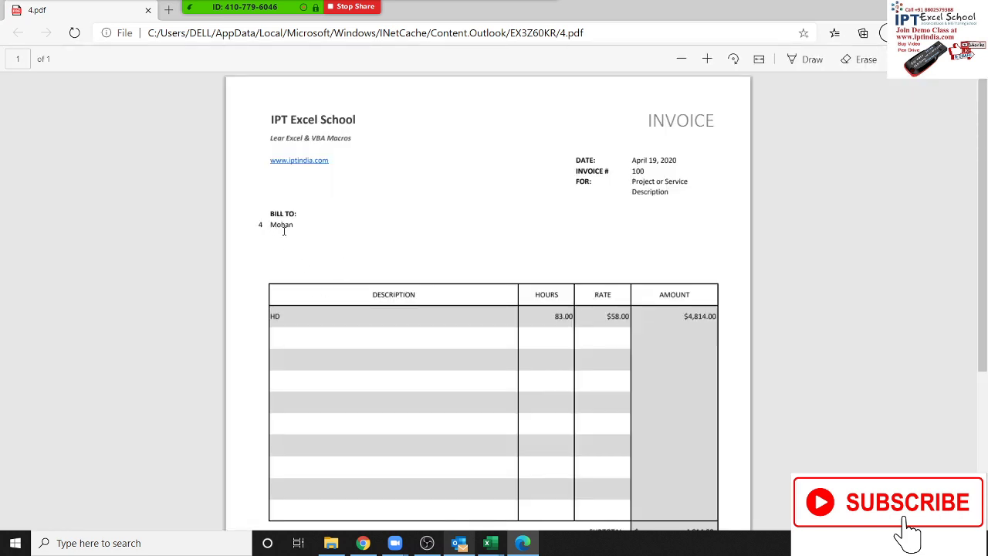
scroll(647, 351, "down", 3)
scroll(696, 393, "up", 3)
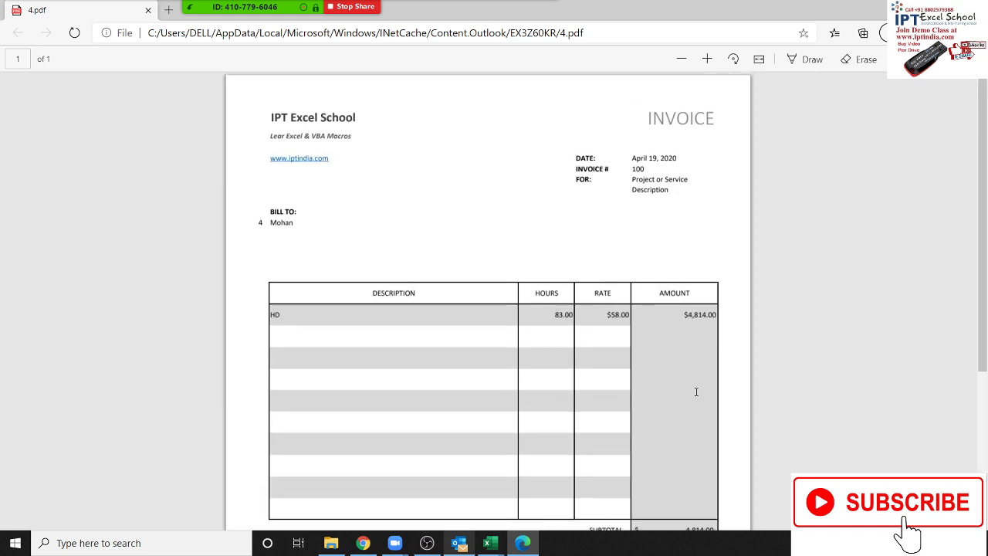
key("alt+F4")
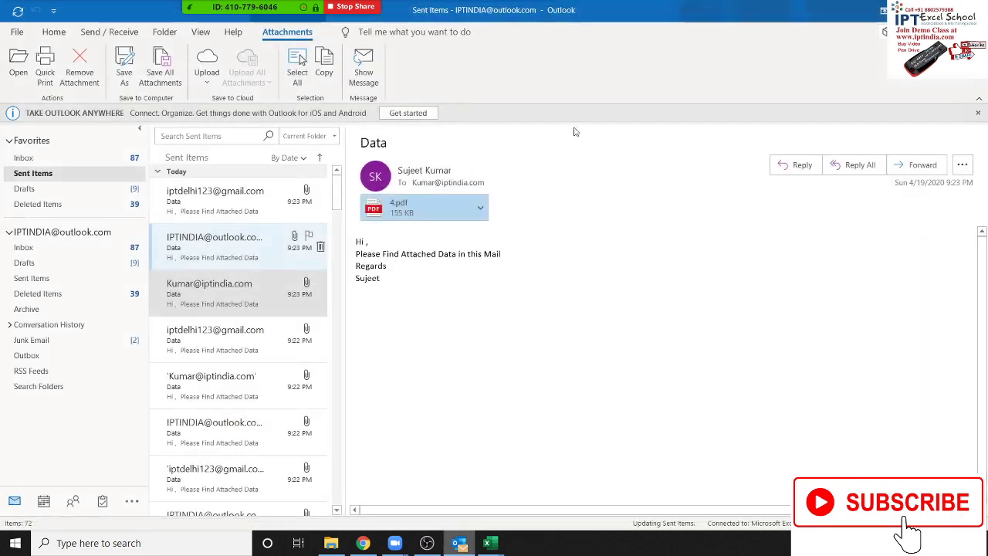
Open and review the 6.pdf invoice from the newest sent message, then return to Excel.
left_click(224, 201)
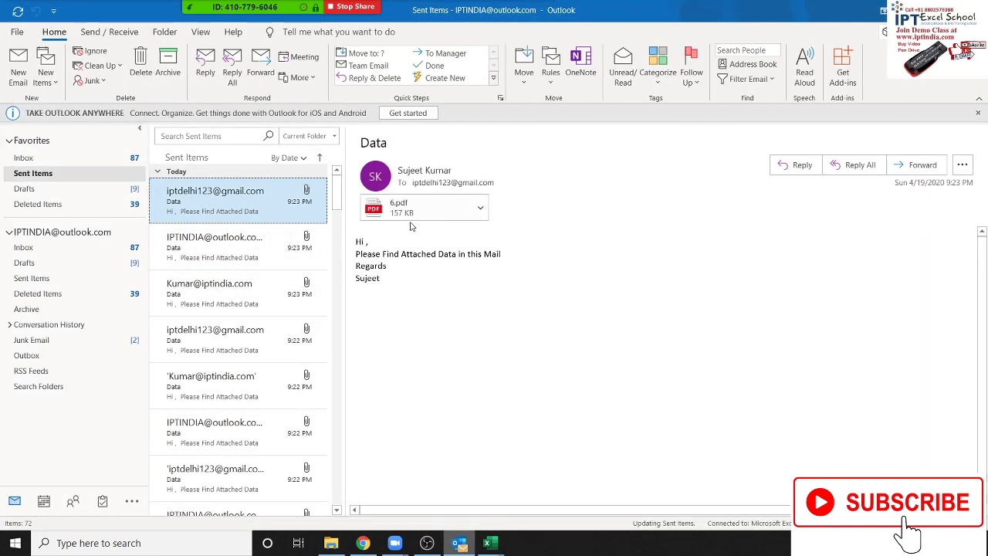
double_click(417, 206)
left_click(434, 297)
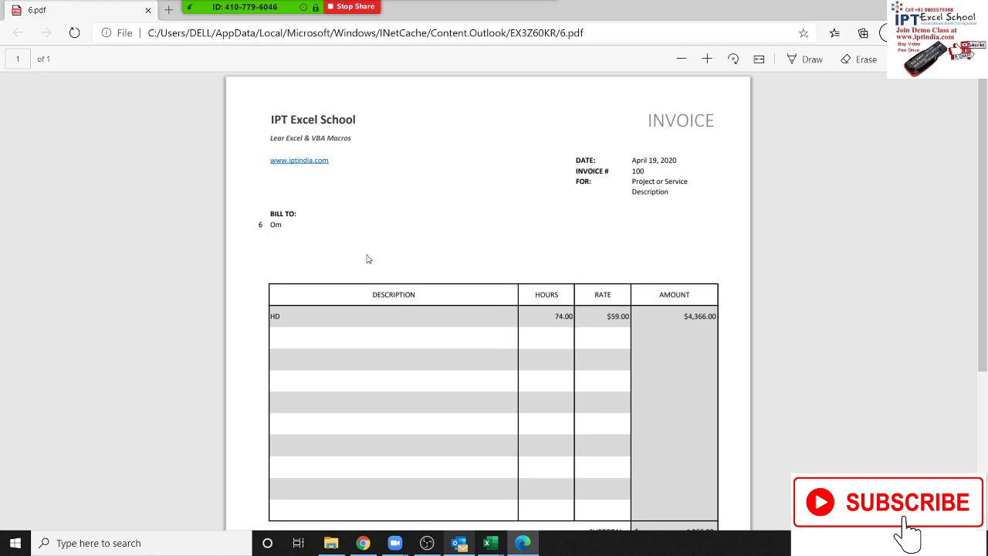
scroll(718, 342, "down", 3)
scroll(718, 342, "up", 3)
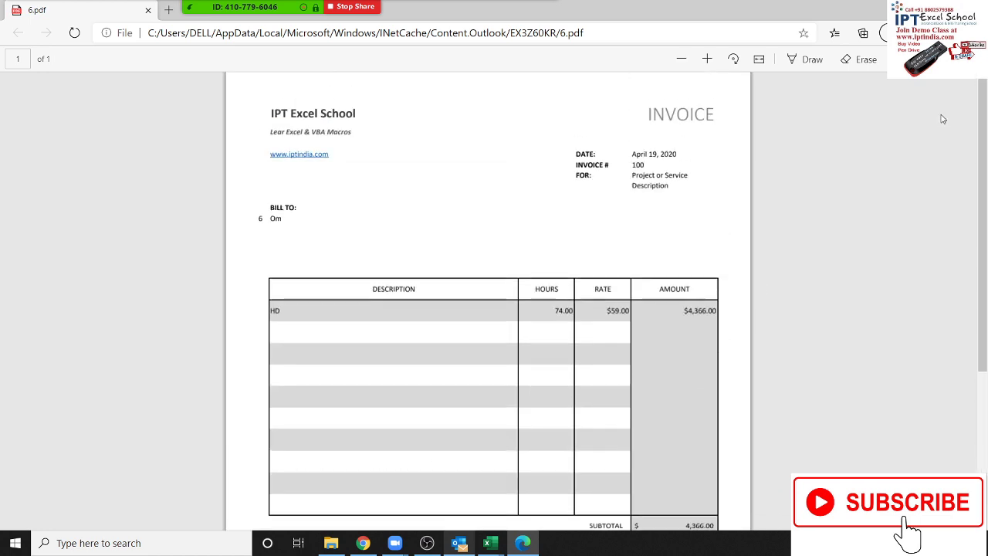
key("alt+F4")
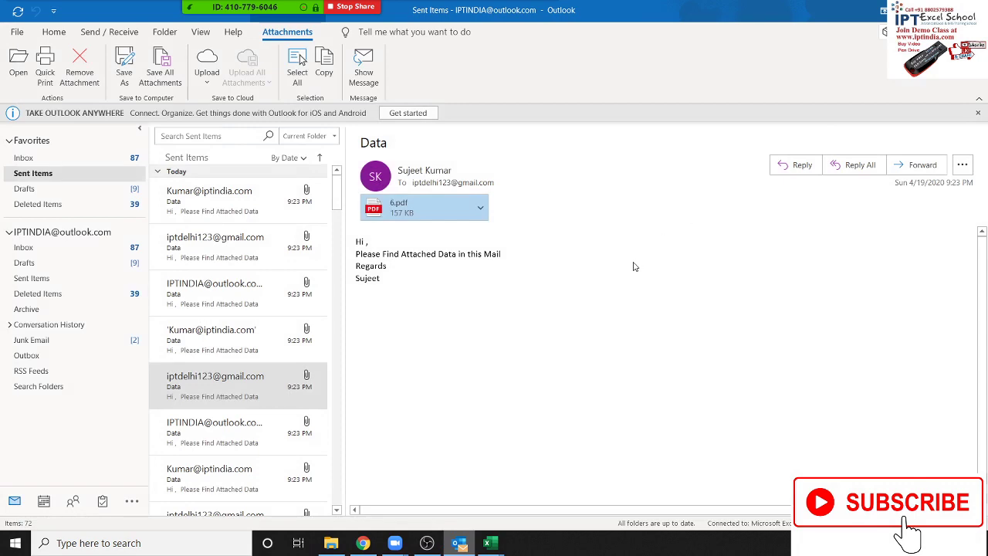
key("alt+Tab")
key("alt+Tab")
key("alt+Tab")
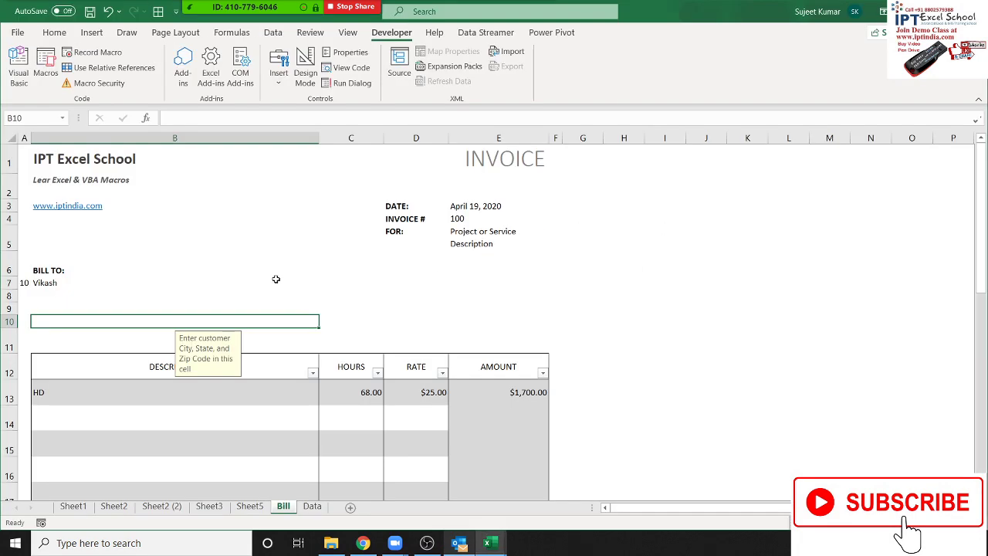
Select the invoice area, check the Data sheet, and inspect the B7, B13 and C13 lookups.
left_click(31, 160)
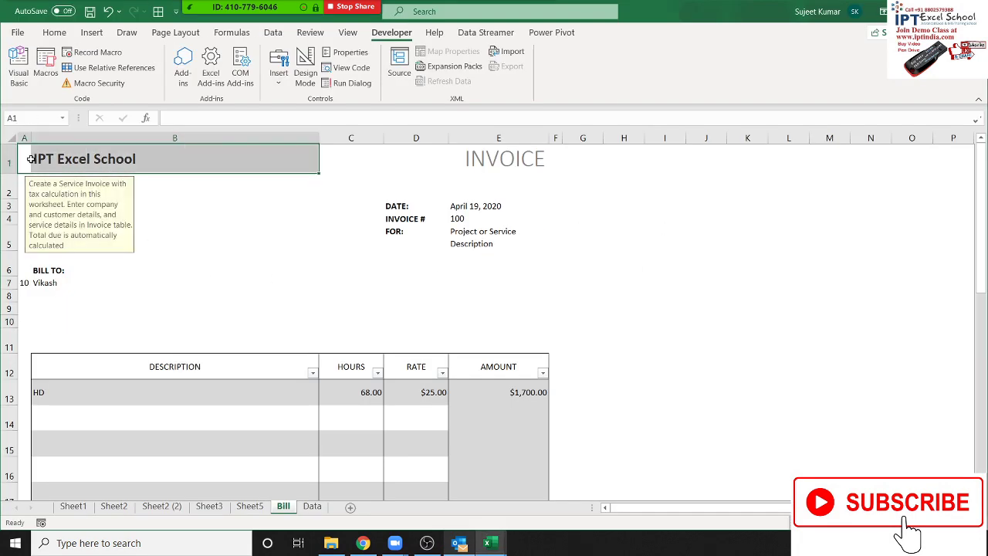
left_click_drag(31, 160, 414, 436)
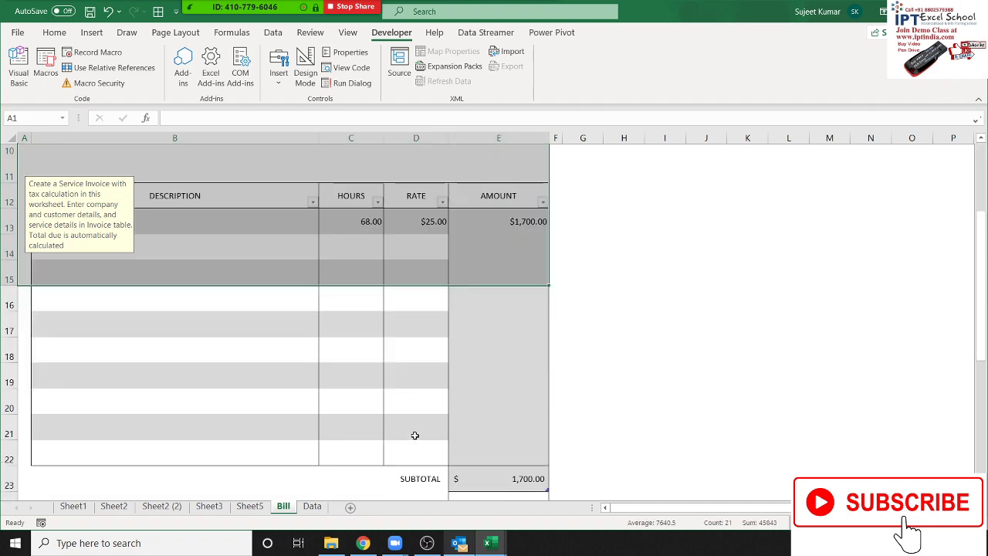
left_click_drag(415, 436, 542, 393)
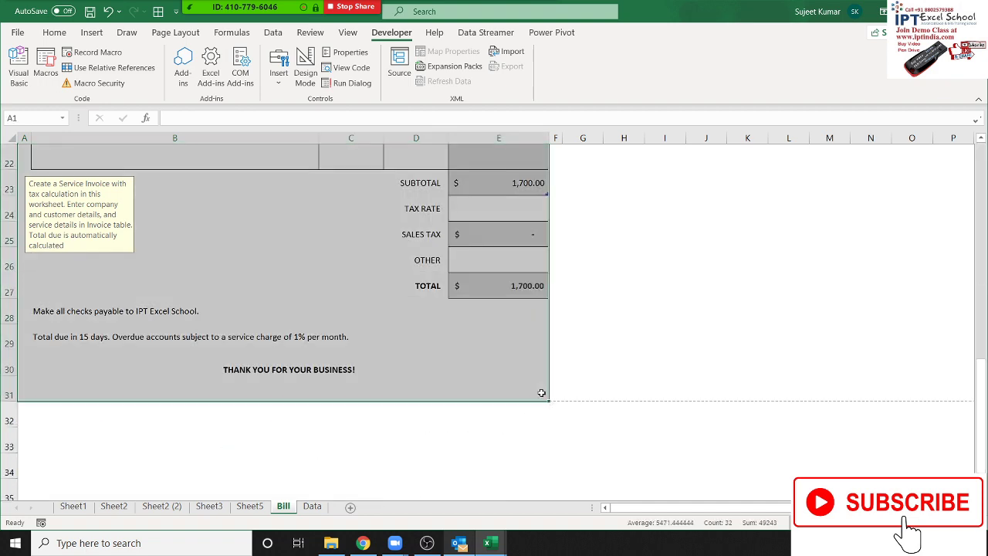
scroll(542, 393, "up", 4)
scroll(542, 393, "up", 3)
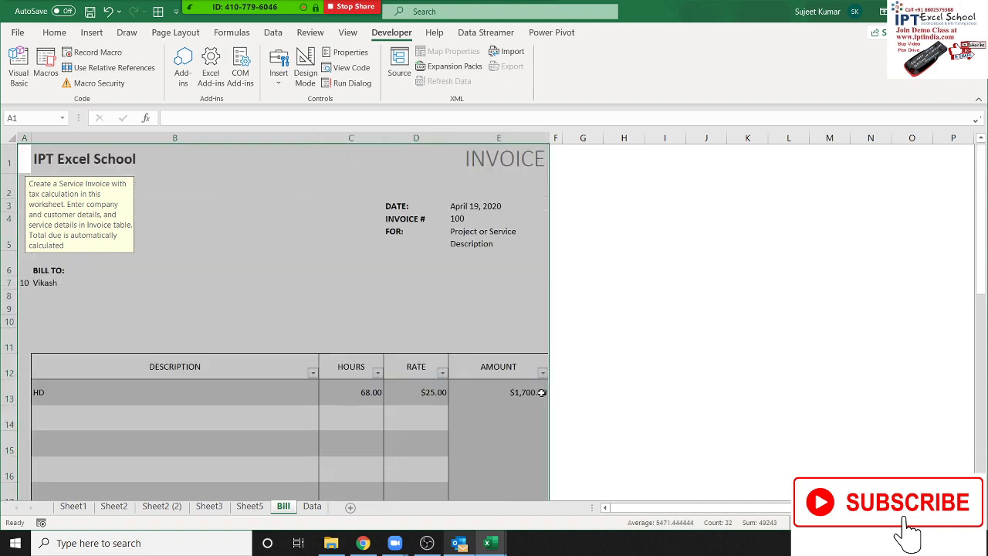
left_click(312, 507)
left_click(284, 507)
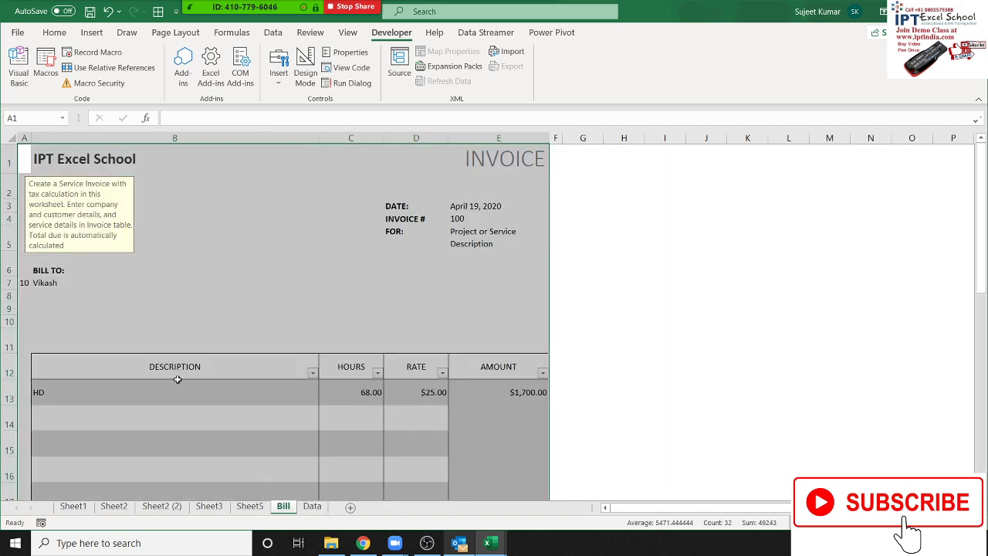
left_click(78, 284)
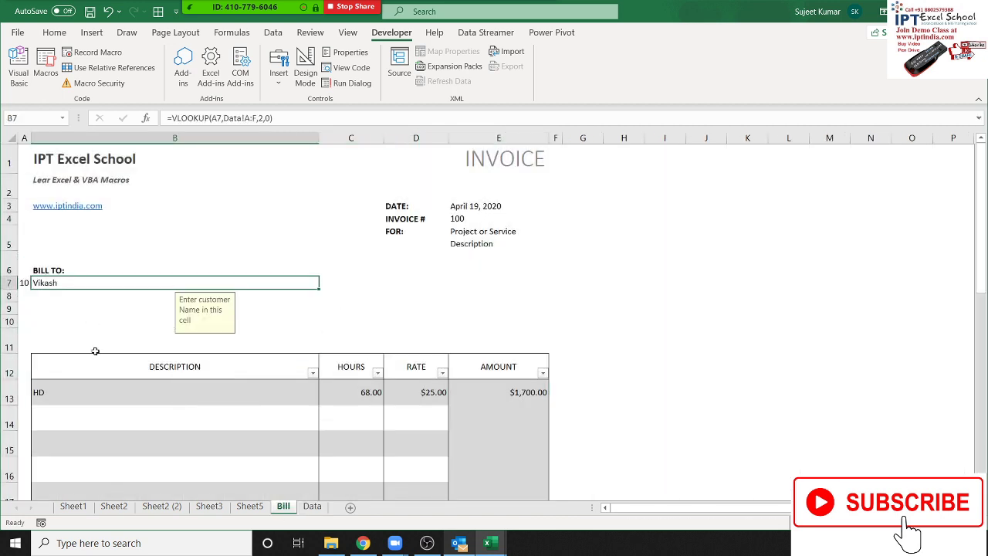
left_click(193, 393)
left_click(363, 396)
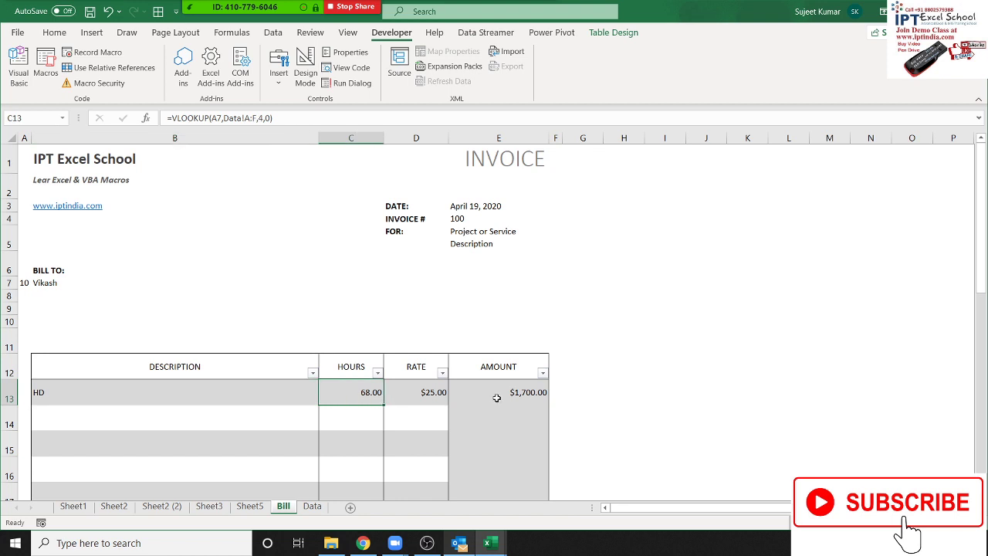
left_click(555, 394)
Enter record 1 in A7 so the invoice bills DVD at $3,404.00, then reopen the VBA editor.
left_click(25, 284)
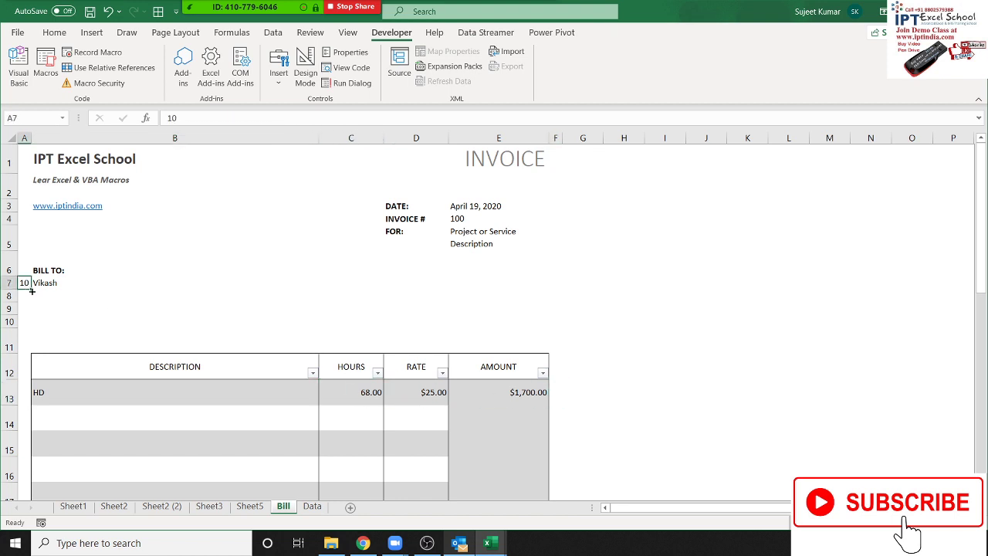
type("1")
key("Return")
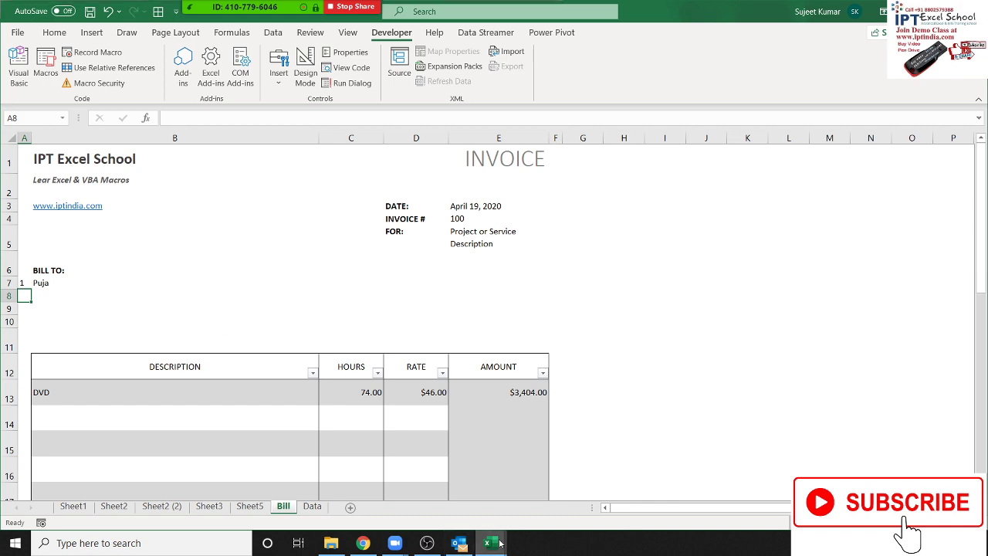
mouse_move(427, 543)
left_click(546, 482)
left_click(161, 232)
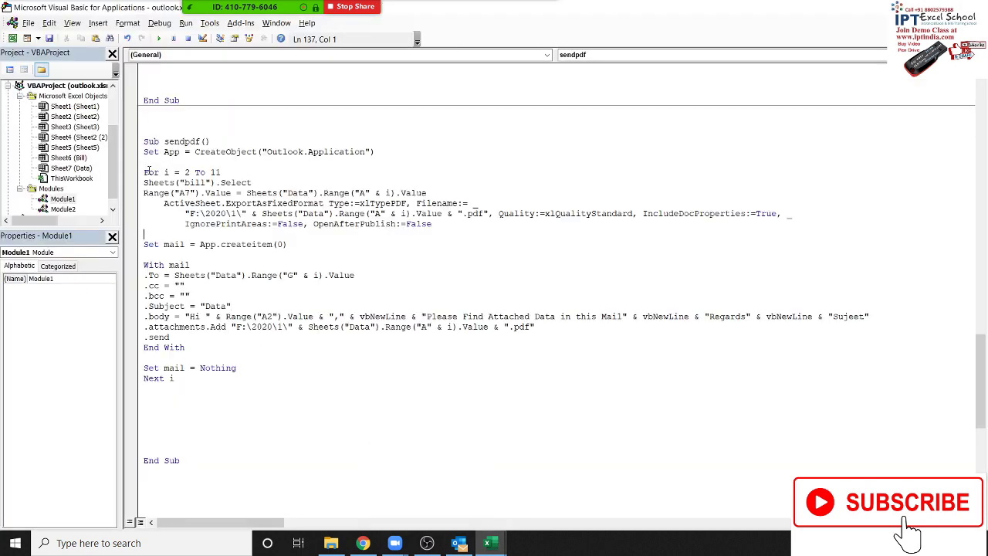
mouse_move(148, 164)
left_mouse_down()
mouse_move(150, 204)
mouse_move(288, 234)
left_mouse_up()
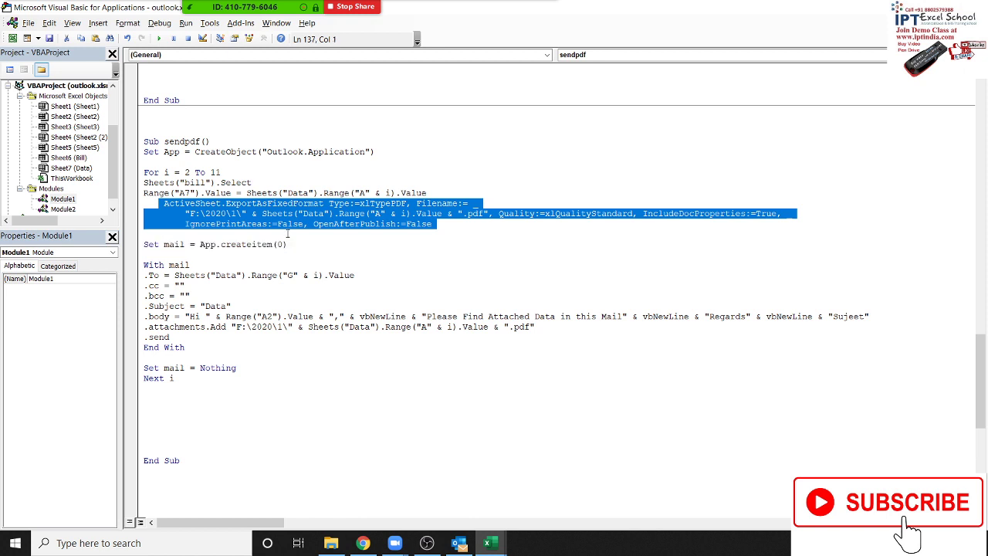
left_click(217, 254)
left_click_drag(144, 244, 186, 296)
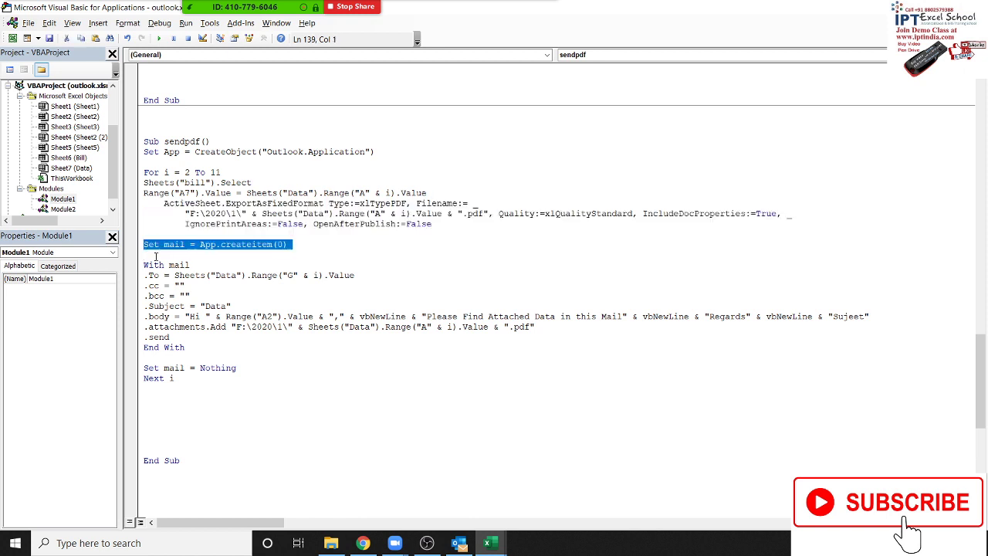
left_click(139, 331)
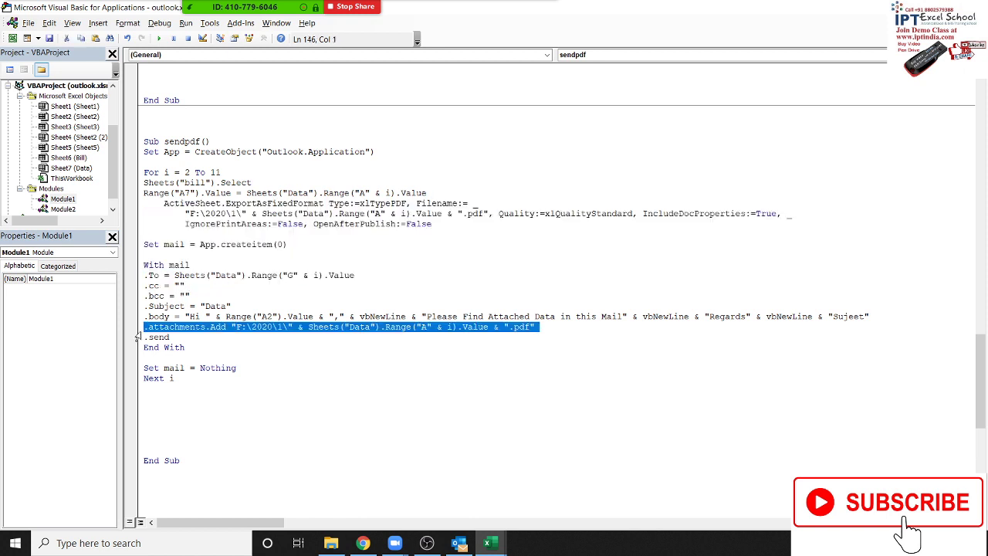
left_click(160, 390)
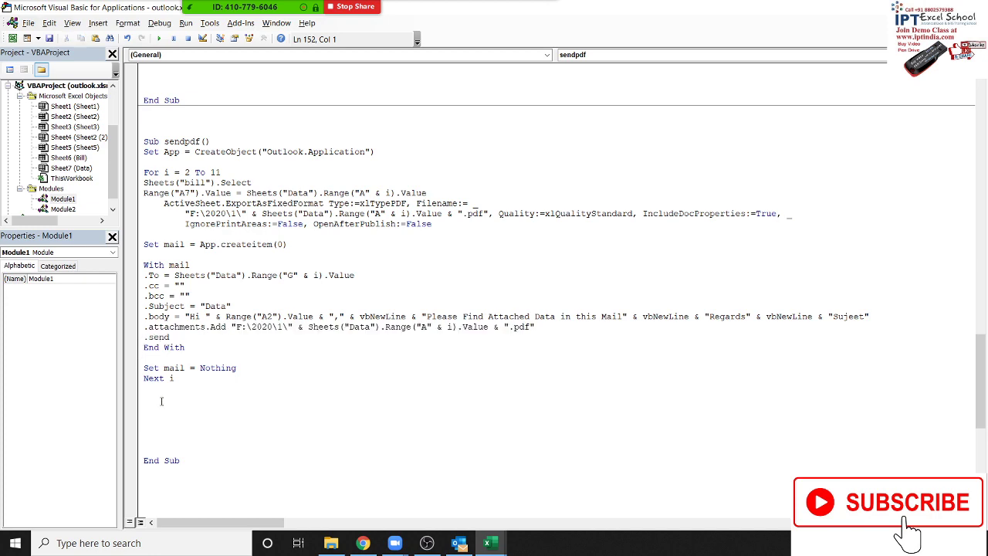
left_click_drag(224, 484, 175, 405)
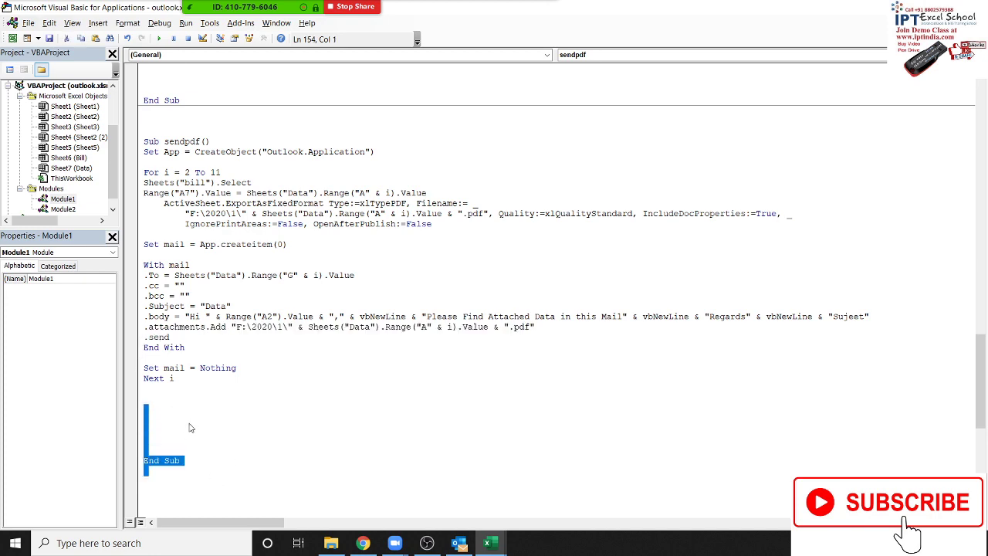
scroll(191, 428, "up", 10)
scroll(191, 427, "up", 10)
scroll(190, 428, "up", 10)
scroll(190, 428, "up", 10)
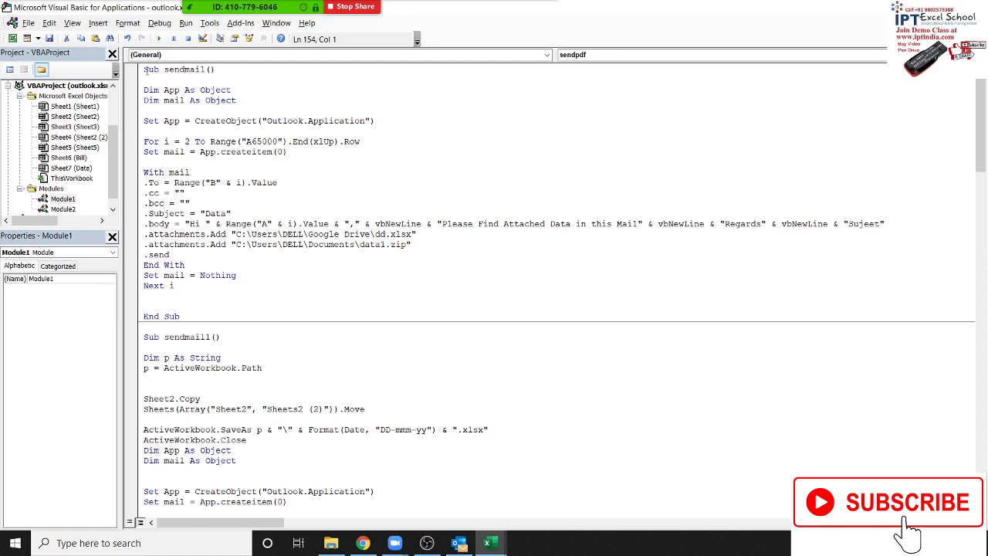
key("ctrl+a")
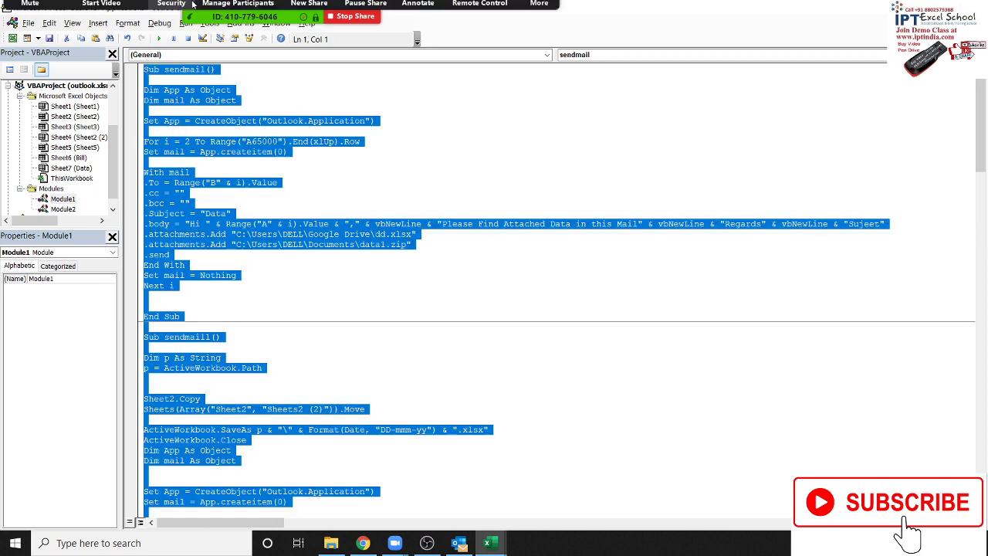